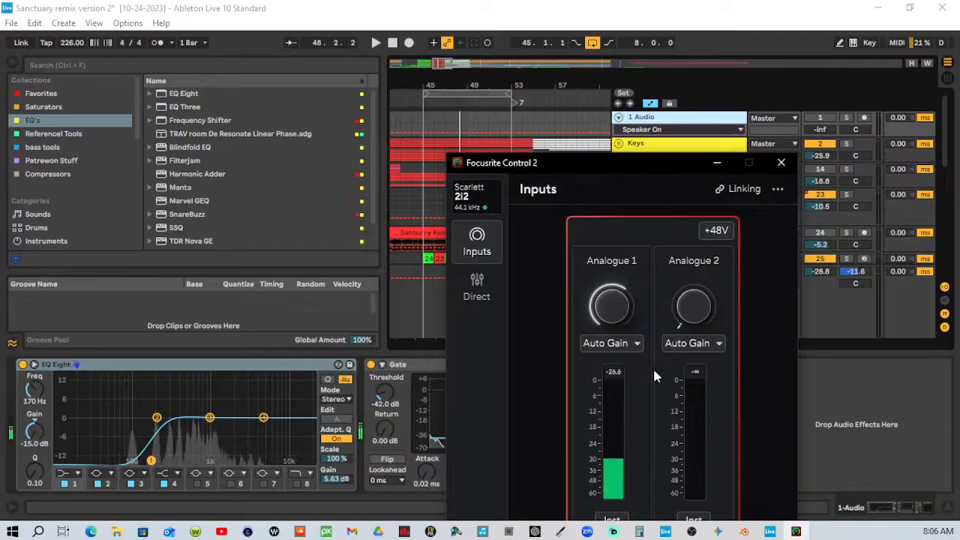
Close the Focusrite Control 2 window and show the device chains of the Basses and Vox tracks.
click(781, 165)
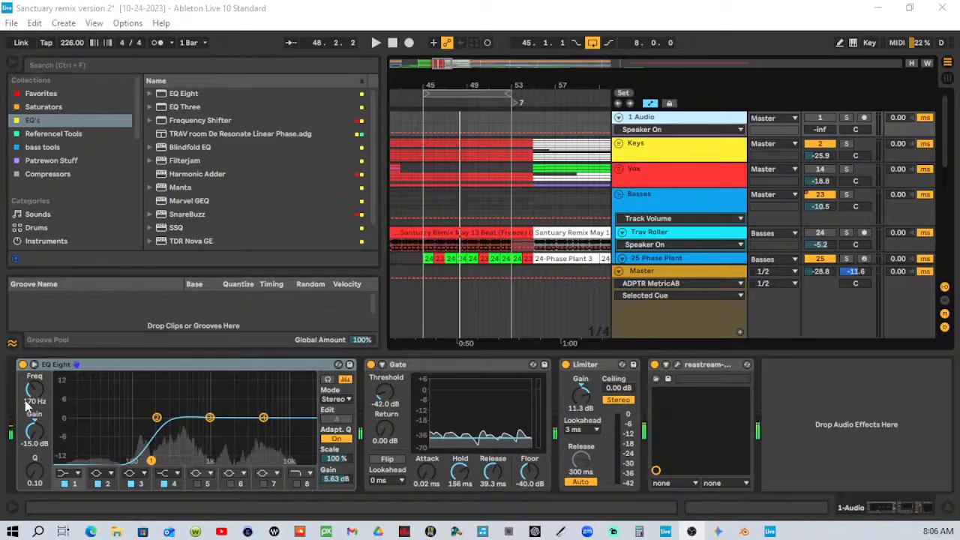
click(847, 379)
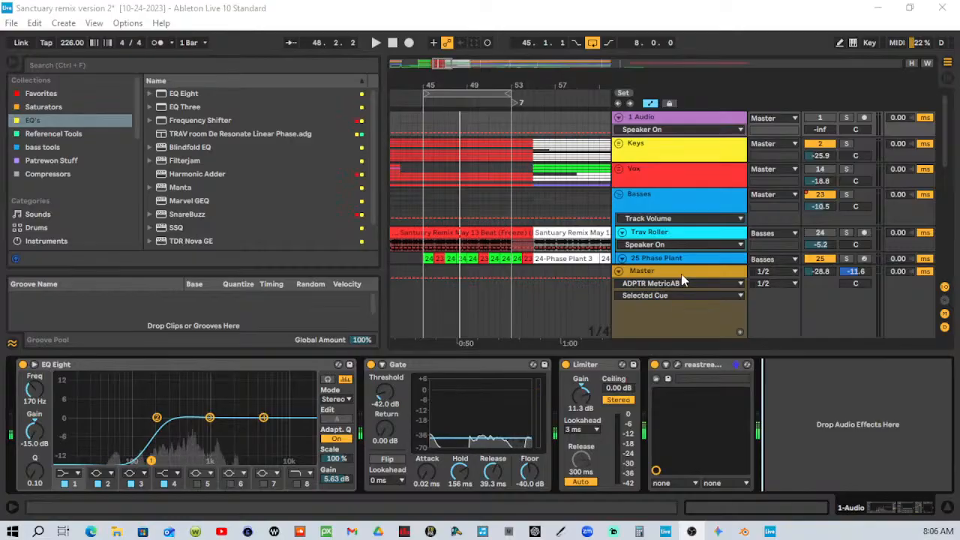
click(668, 196)
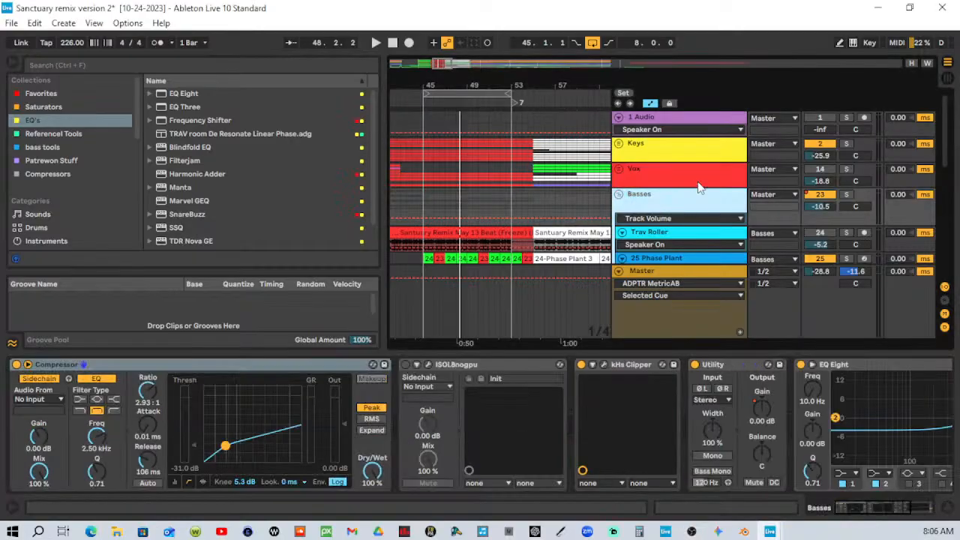
click(698, 181)
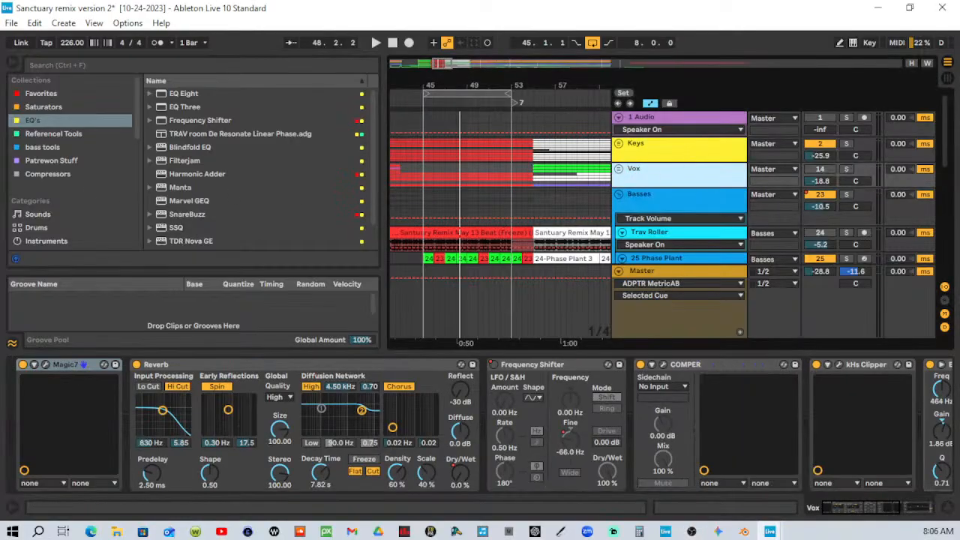
Solo the Basses group and the Drums Group.
drag(0, 180, 778, 49)
click(793, 47)
click(678, 205)
click(846, 195)
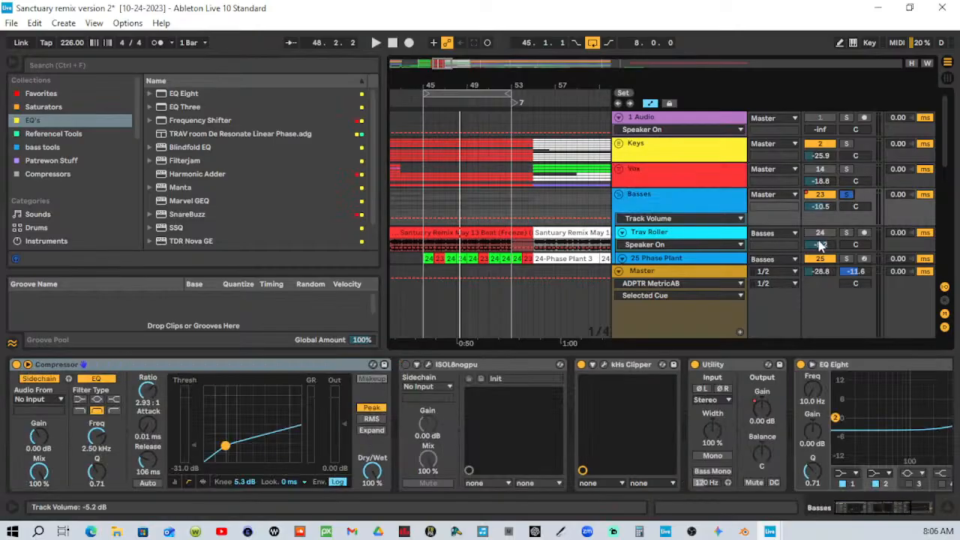
scroll(825, 210, down, 2)
scroll(675, 205, down, 6)
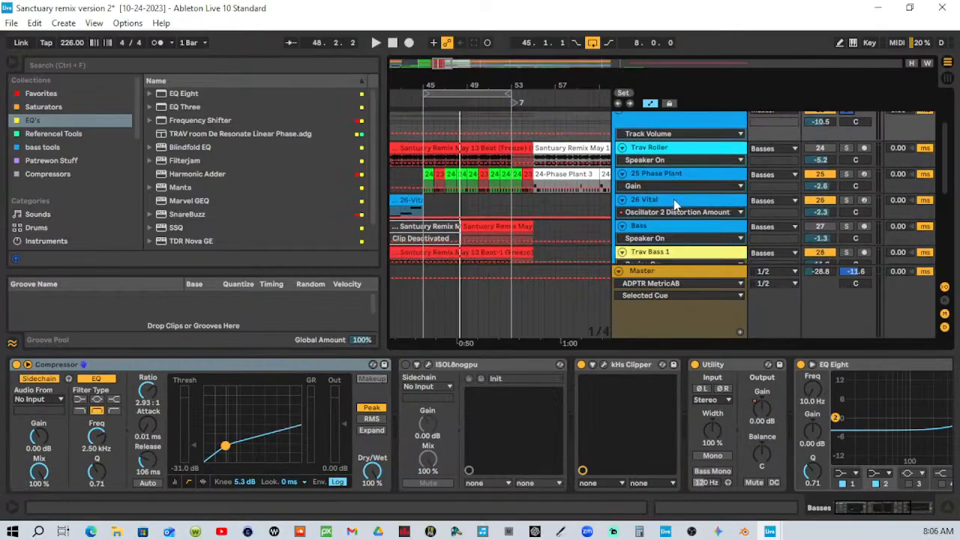
scroll(675, 204, down, 2)
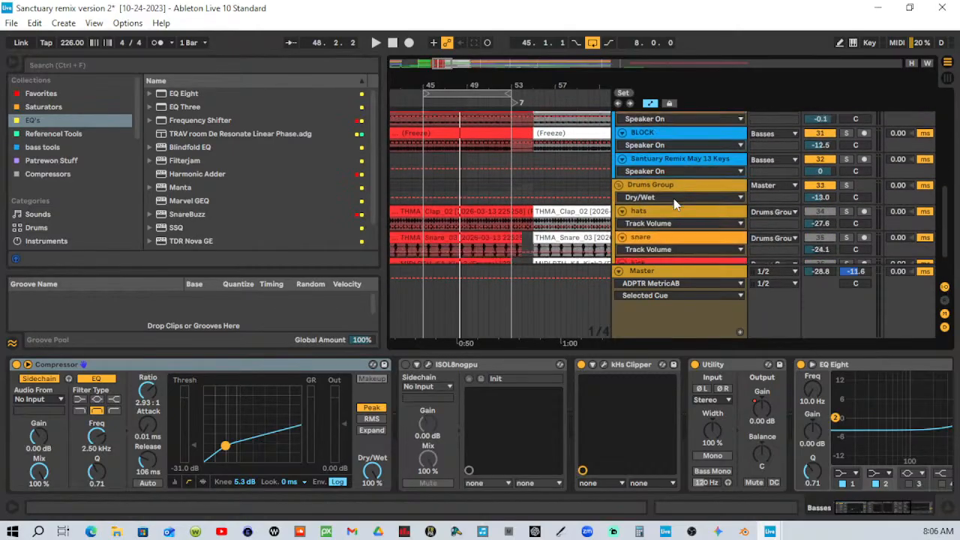
click(847, 186)
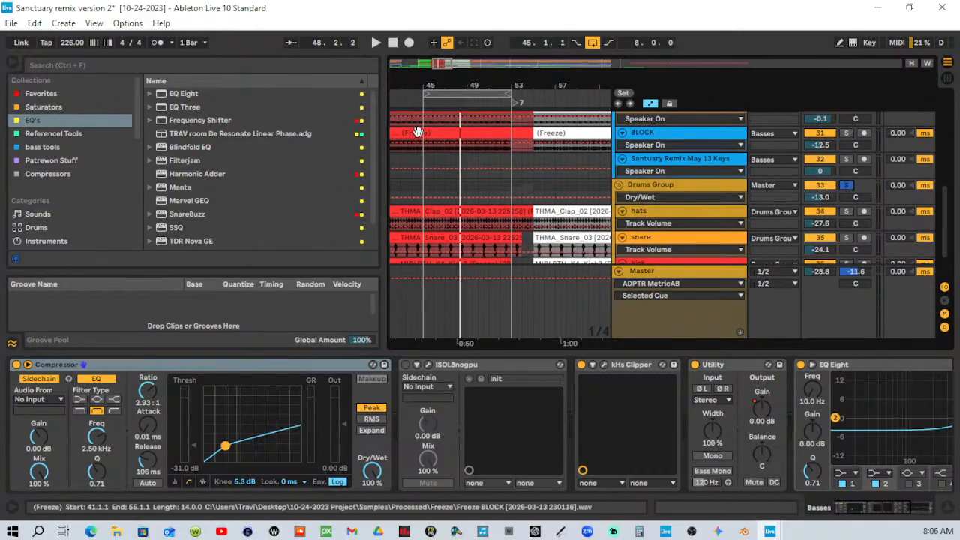
Narrow the browser to widen the arrangement and bring bars 41 to 63 into view.
drag(433, 80, 146, 121)
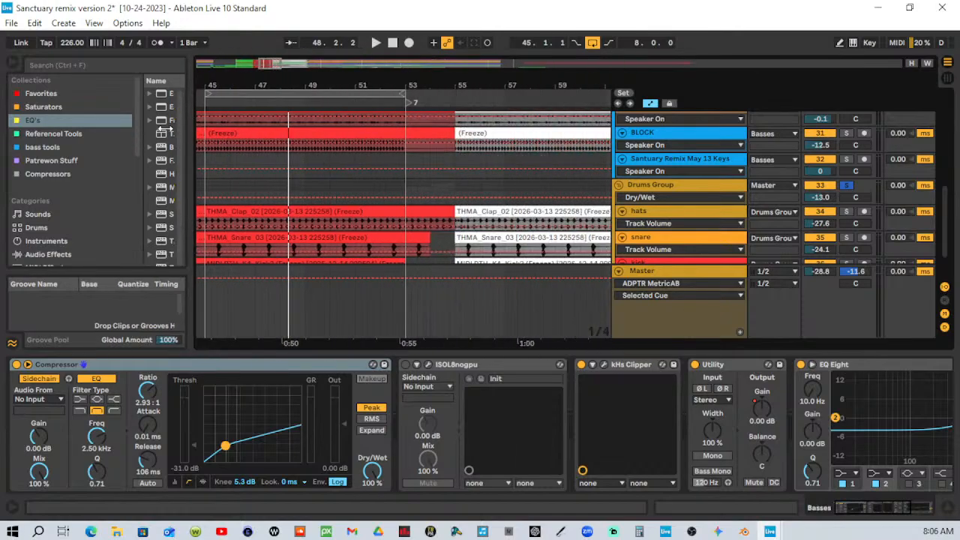
drag(285, 85, 239, 83)
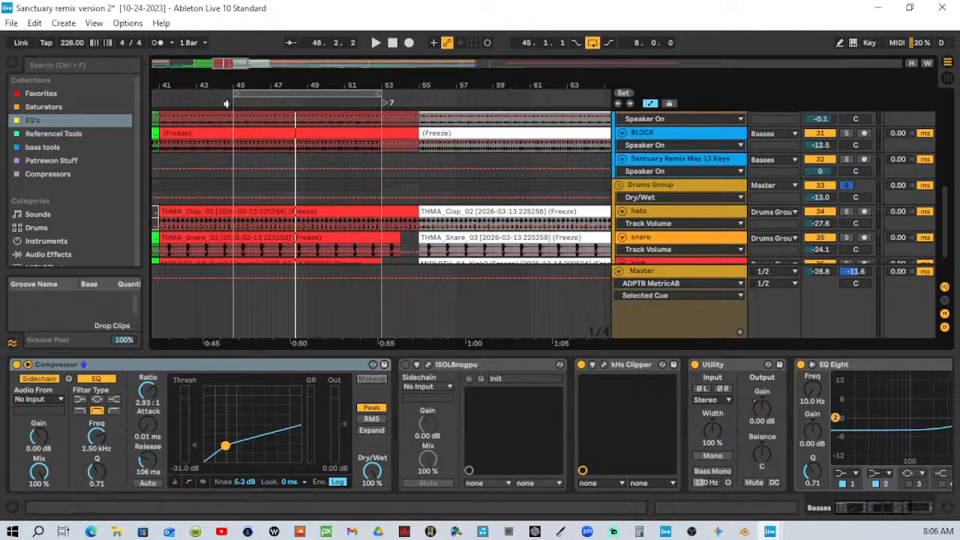
Inspect the SPAN Plus analyzer window on the kick track and close it.
click(653, 196)
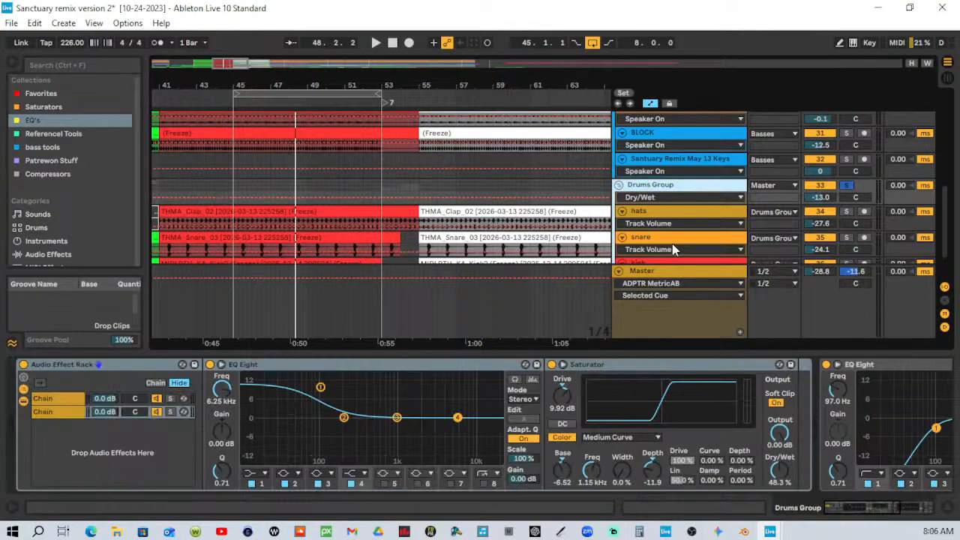
scroll(673, 250, down, 2)
click(671, 218)
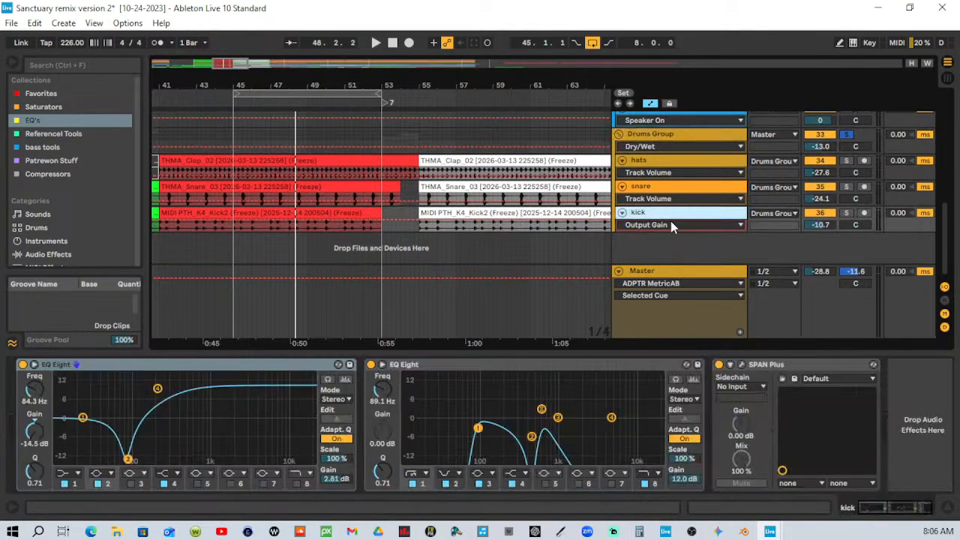
click(741, 365)
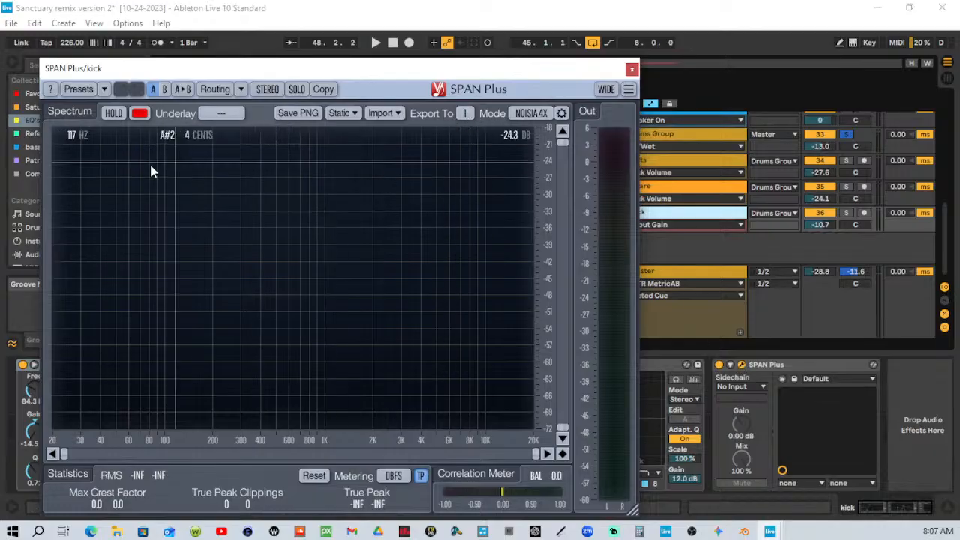
click(632, 69)
Inspect the SPAN Plus analyzer window at the end of the 25 Phase Plant track's device chain and close it.
scroll(657, 197, up, 5)
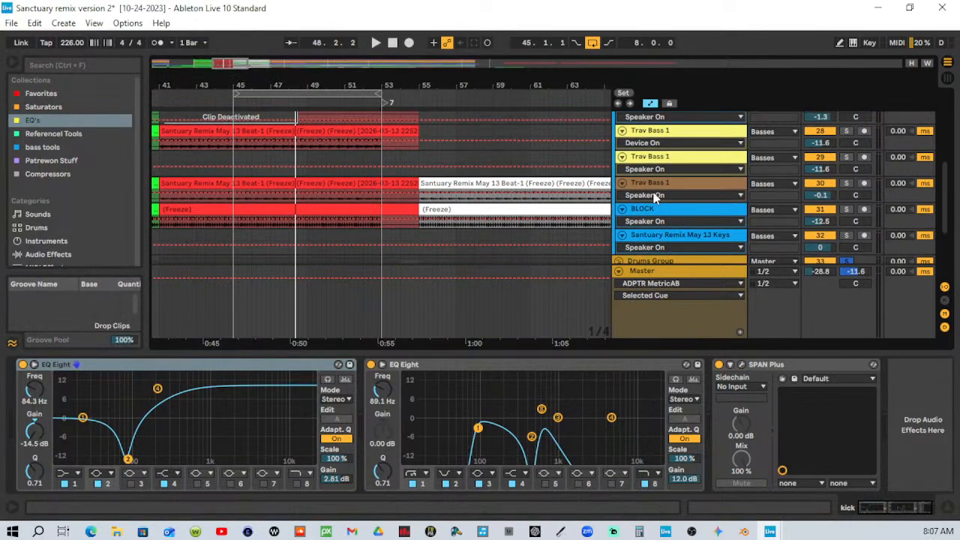
scroll(655, 197, up, 4)
click(682, 151)
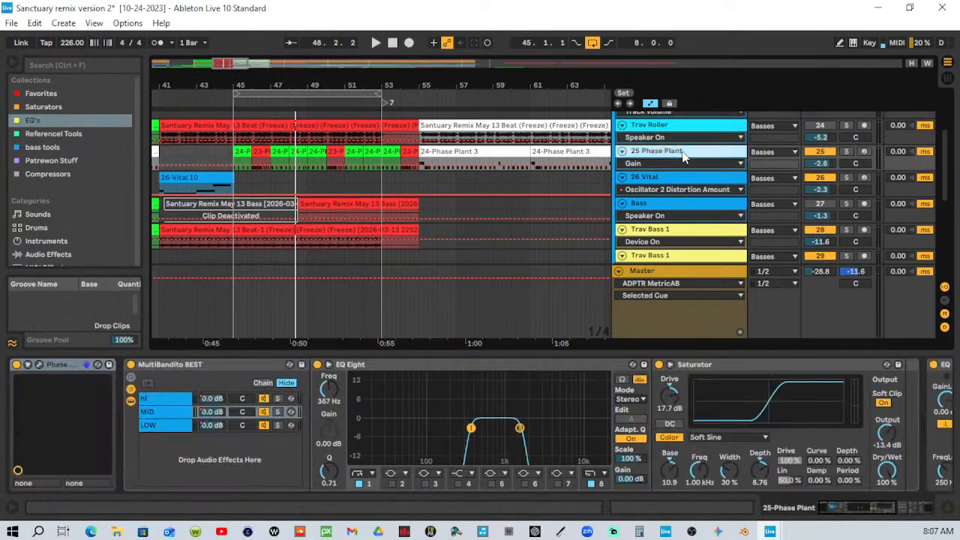
drag(851, 508, 892, 509)
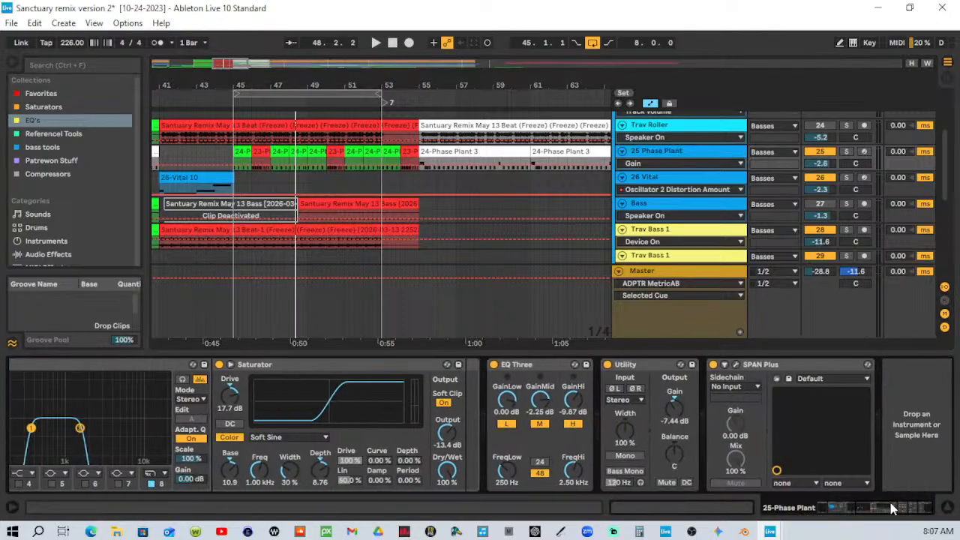
click(736, 364)
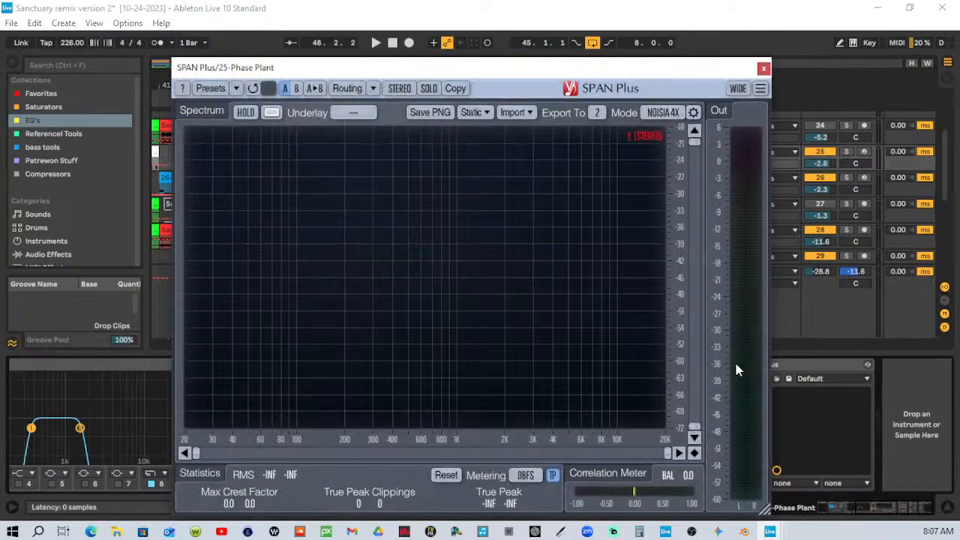
drag(621, 70, 628, 129)
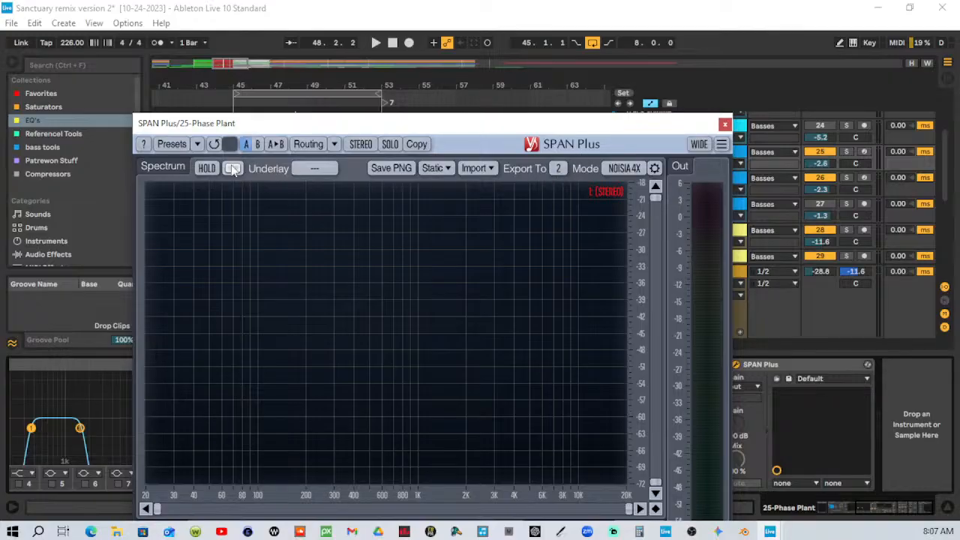
click(724, 124)
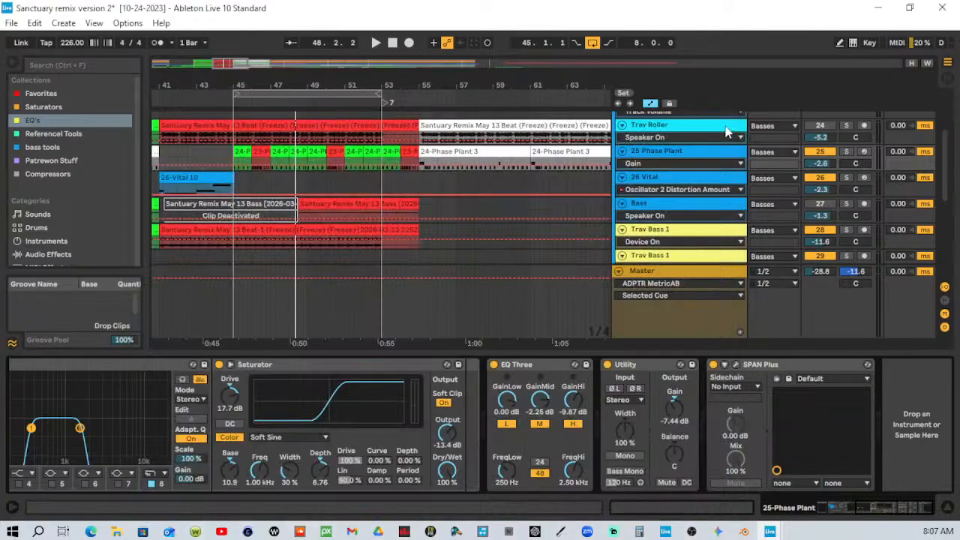
Reopen SPAN Plus on the 25 Phase Plant track and review its import/export settings.
click(736, 365)
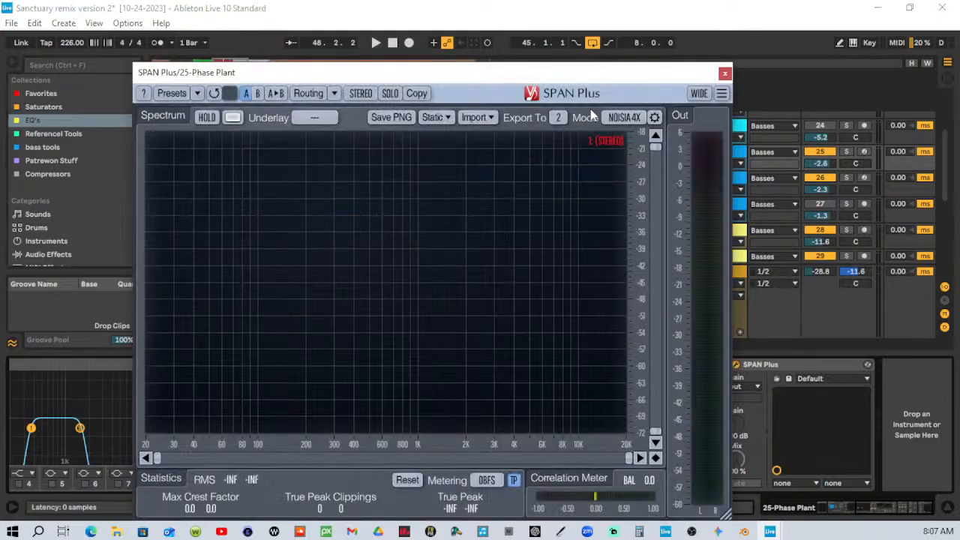
click(490, 117)
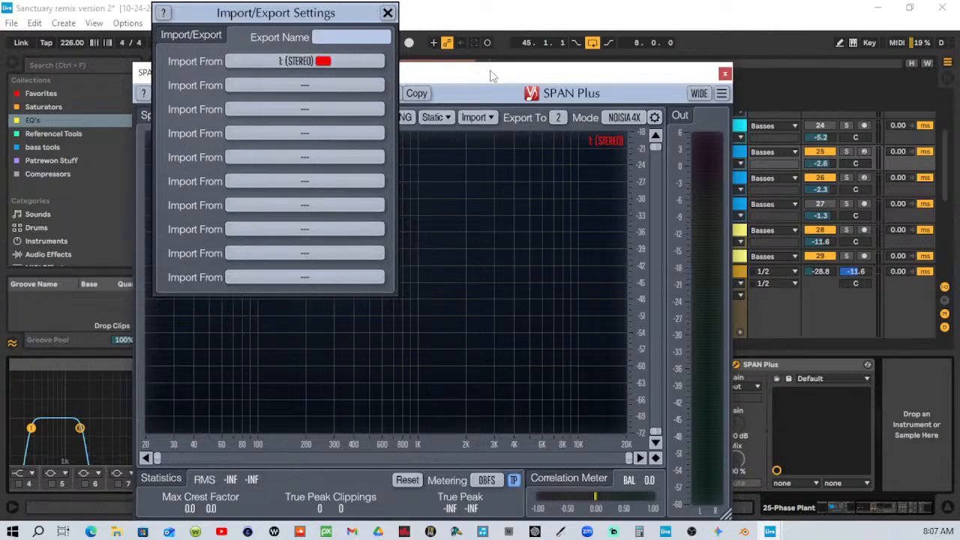
click(388, 13)
Play the soloed loop to compare the kick and bass spectra in SPAN Plus, and close the analyzer after stopping playback.
drag(439, 76, 610, 81)
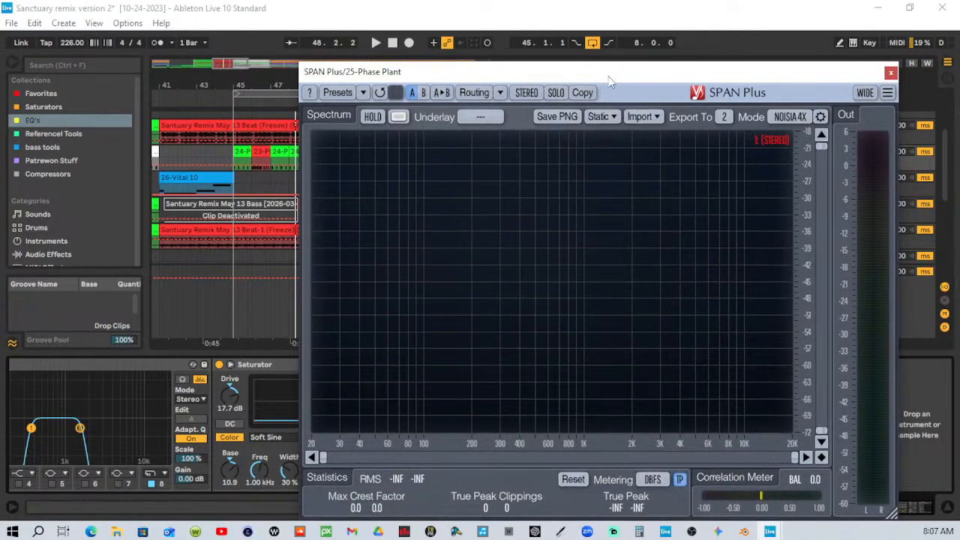
drag(832, 73, 830, 90)
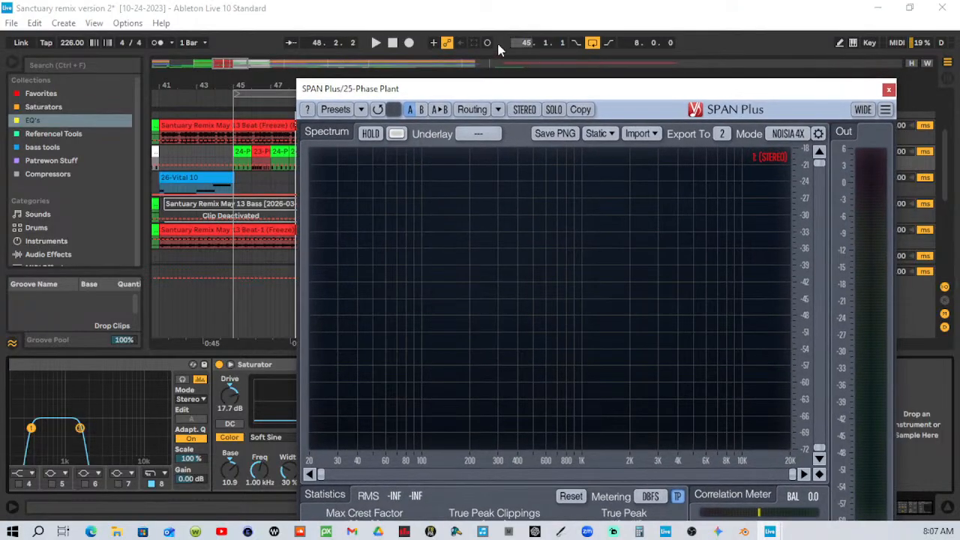
click(375, 43)
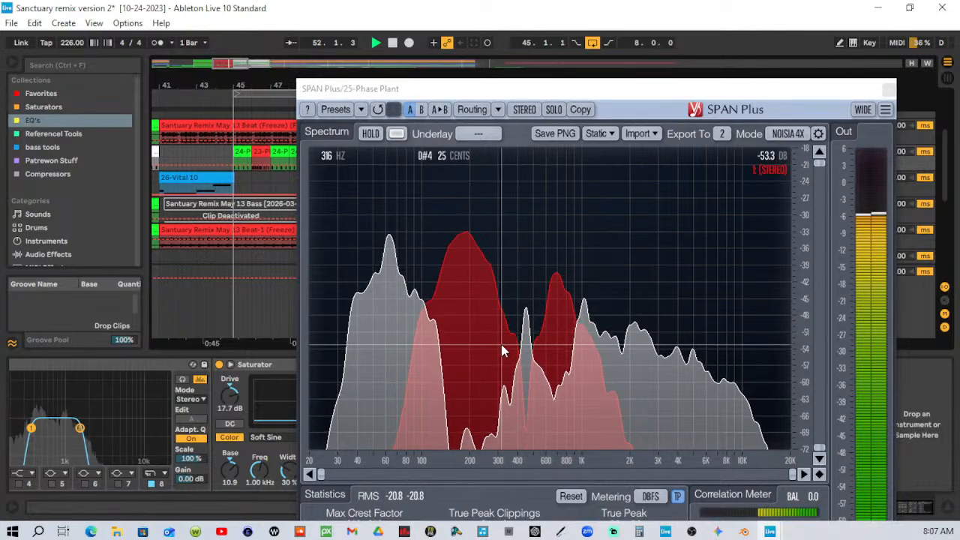
click(391, 42)
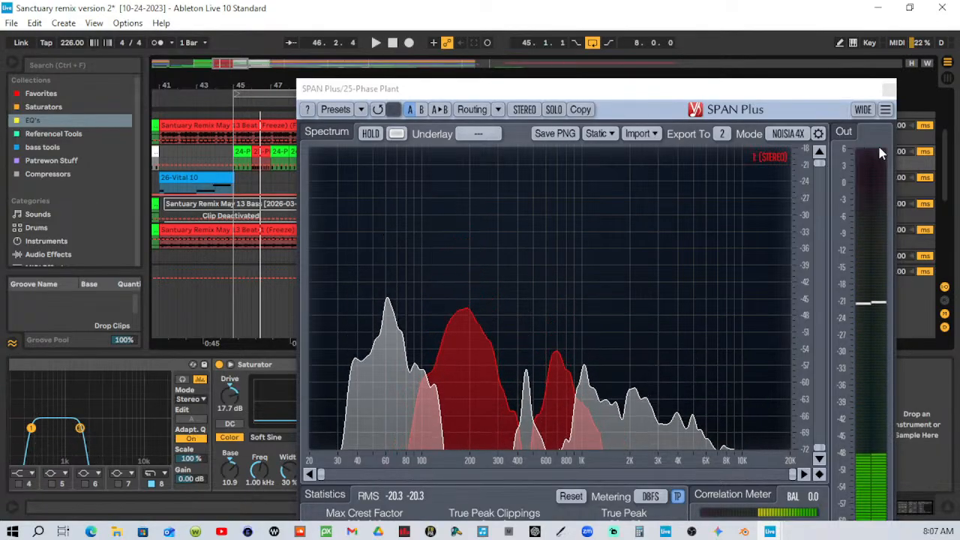
click(888, 88)
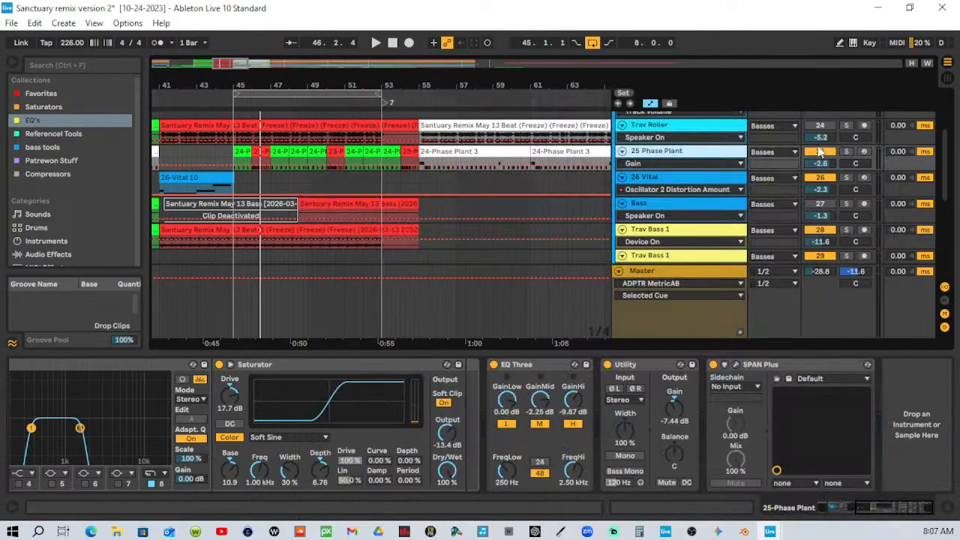
Look through the Master track's device chain, including Youlean Loudness Meter 2.
click(680, 274)
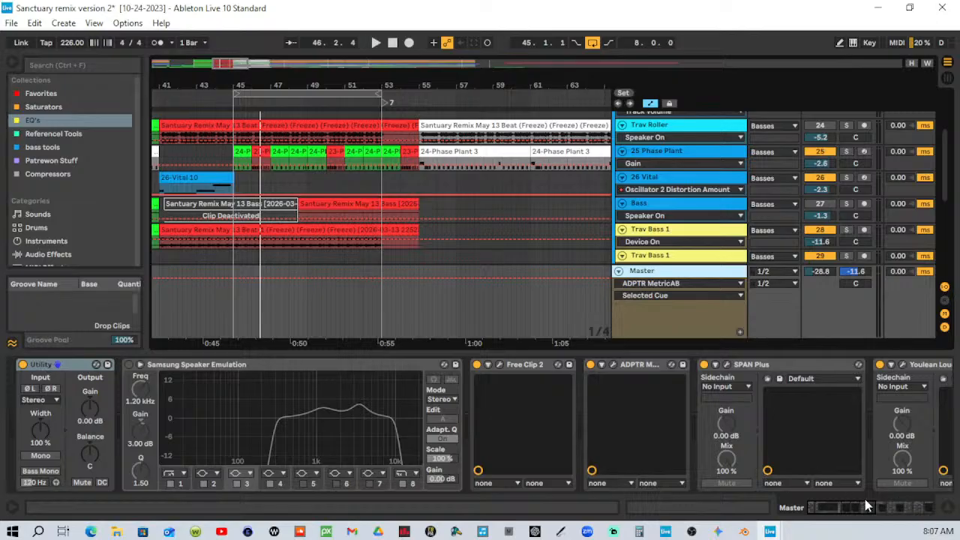
drag(849, 507, 922, 508)
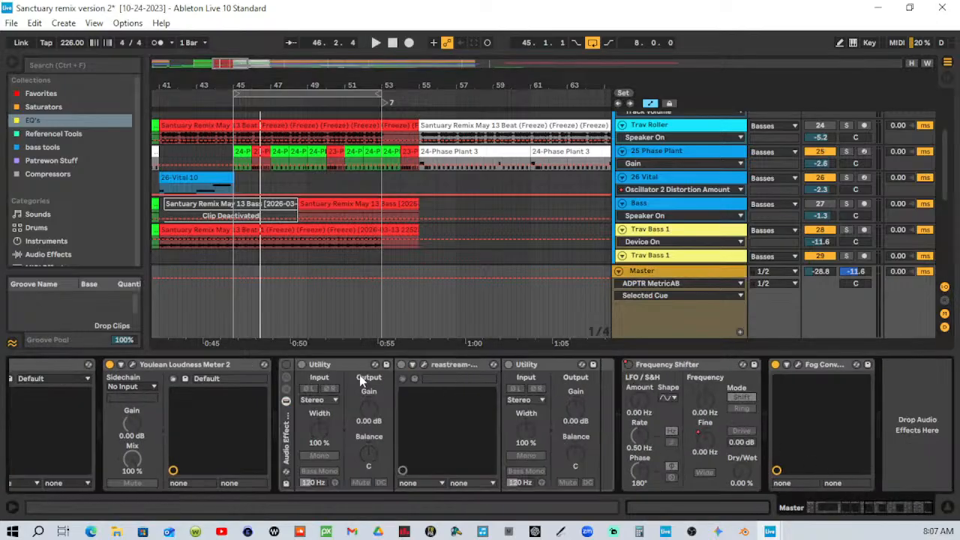
click(132, 365)
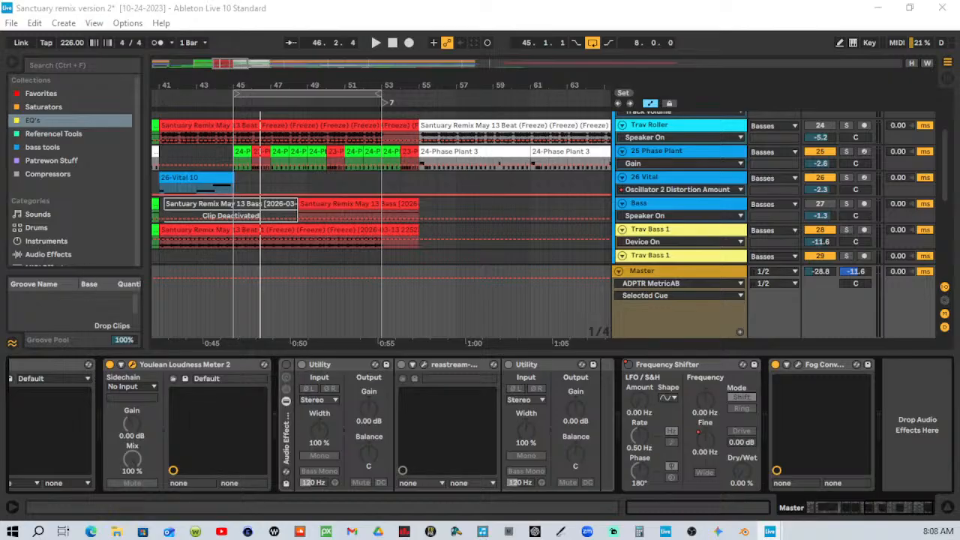
click(349, 451)
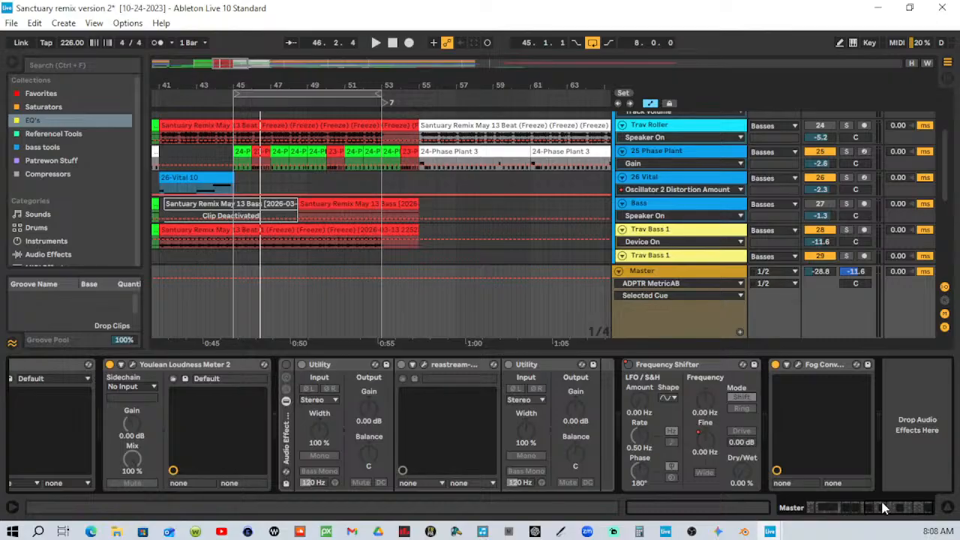
drag(880, 510, 861, 511)
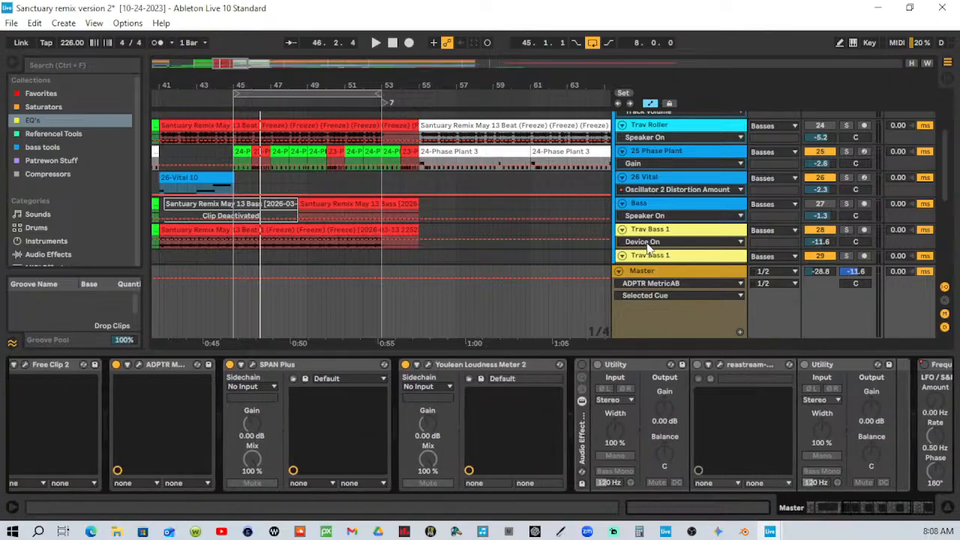
Check the device chains of the Bass, BLOCK and kick tracks.
click(666, 210)
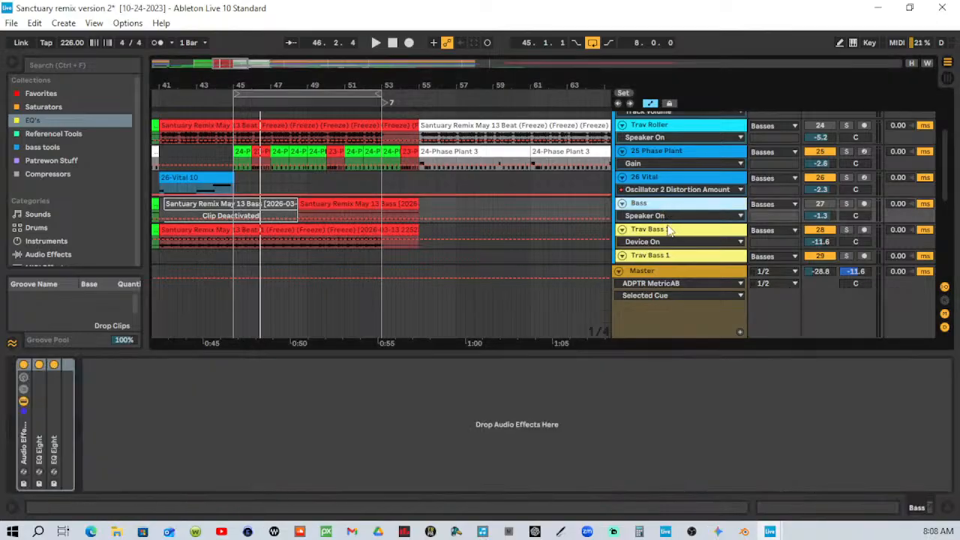
scroll(667, 225, down, 4)
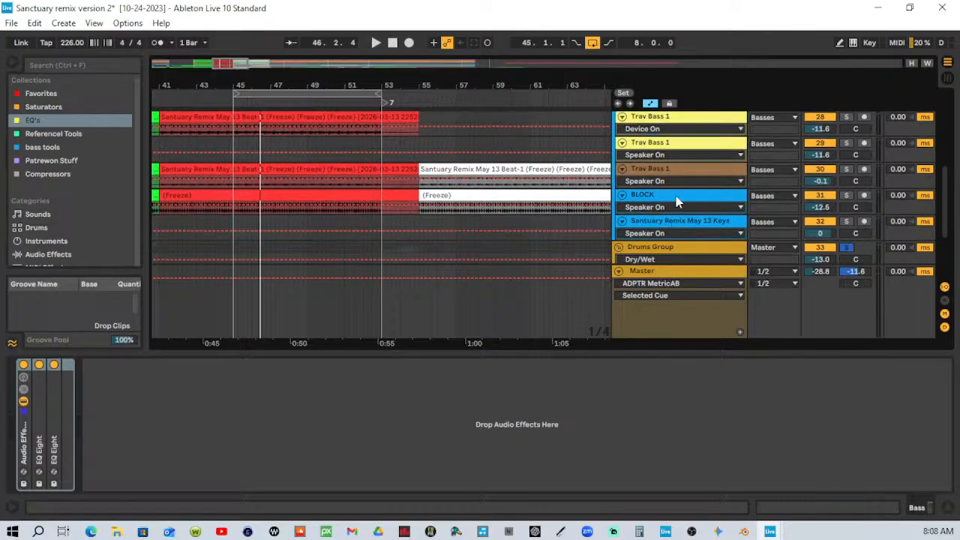
click(676, 201)
scroll(672, 203, down, 4)
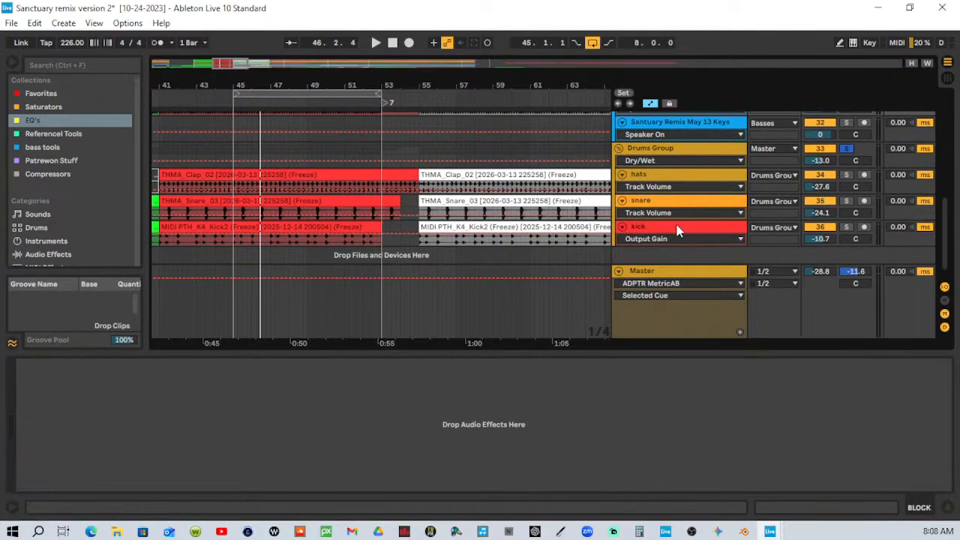
click(678, 233)
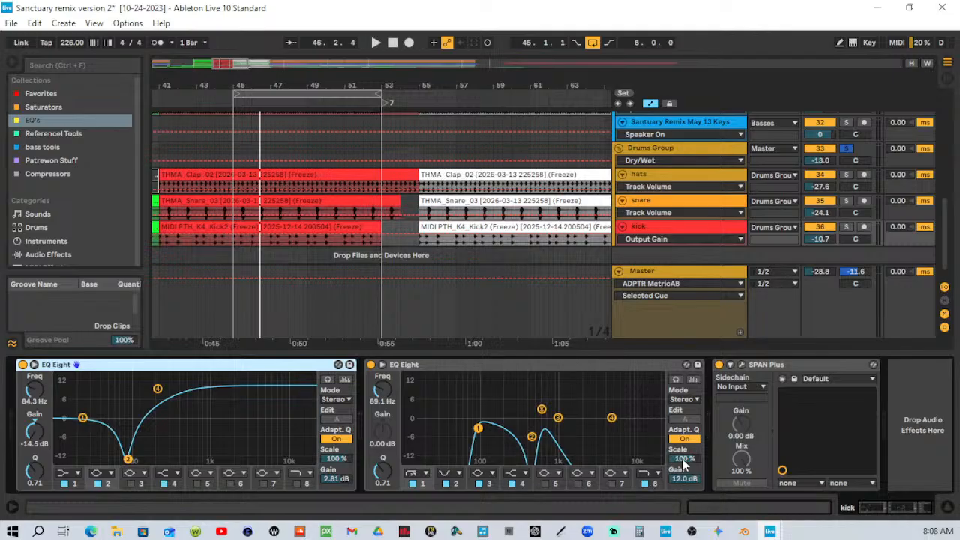
Locate SPAN Plus in the kick chain, then open and close the SPAN Plus analyzer on the 25 Phase Plant track.
click(790, 368)
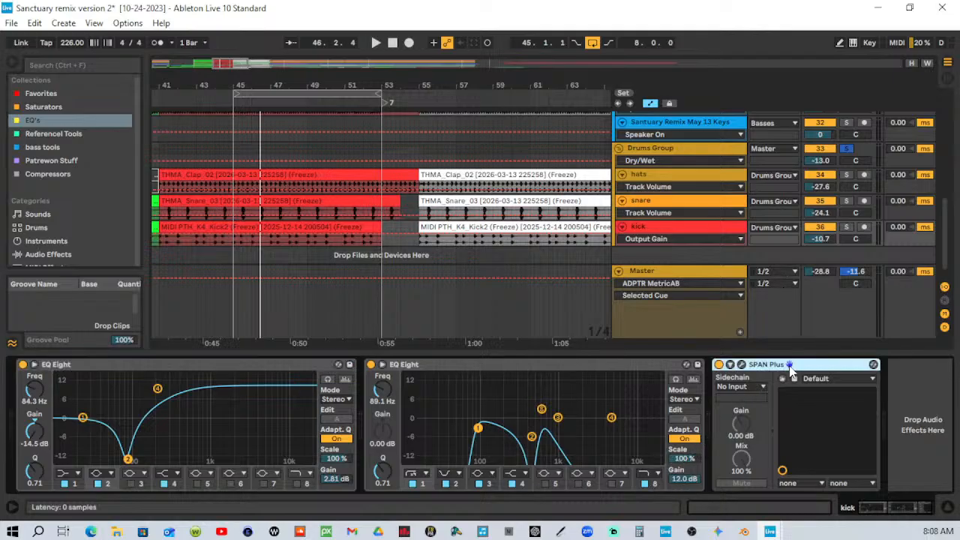
scroll(710, 261, up, 10)
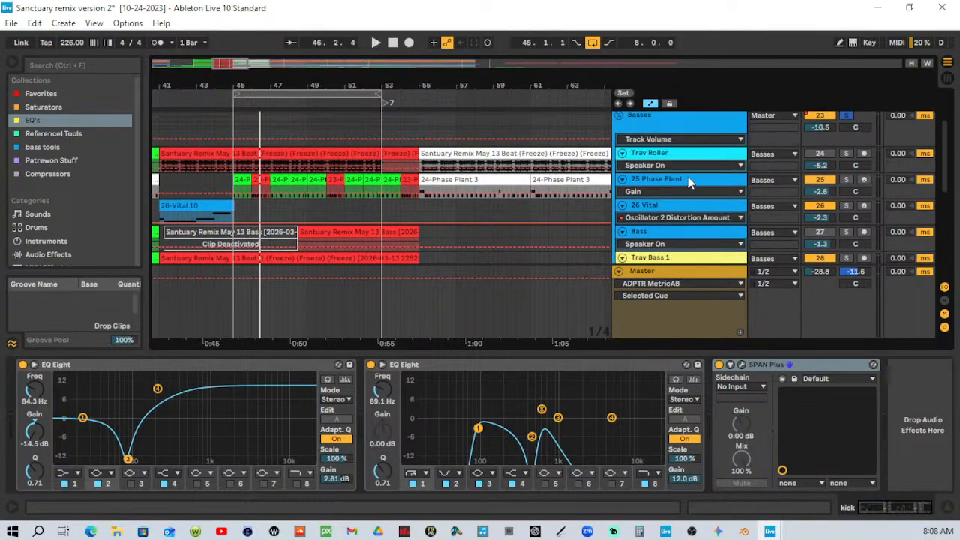
click(688, 183)
drag(887, 515, 950, 514)
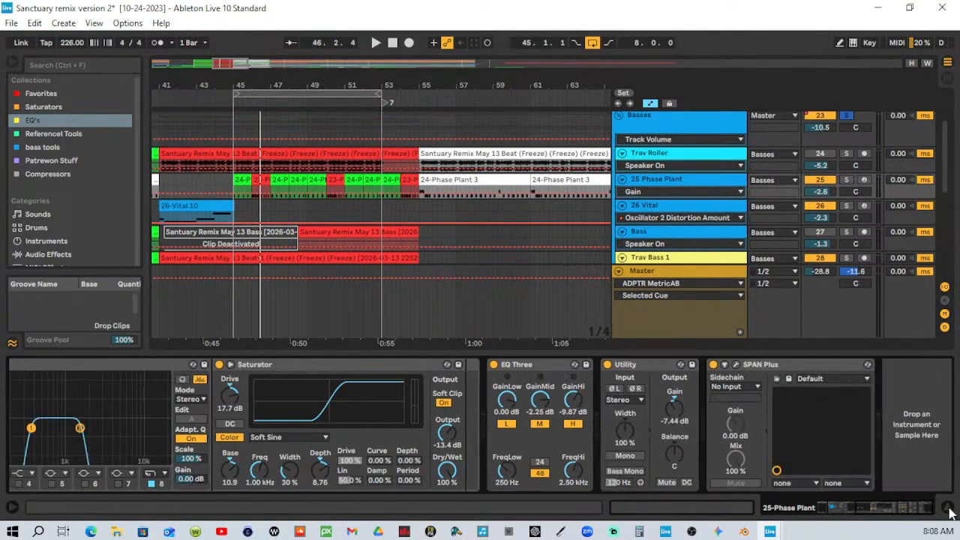
click(735, 365)
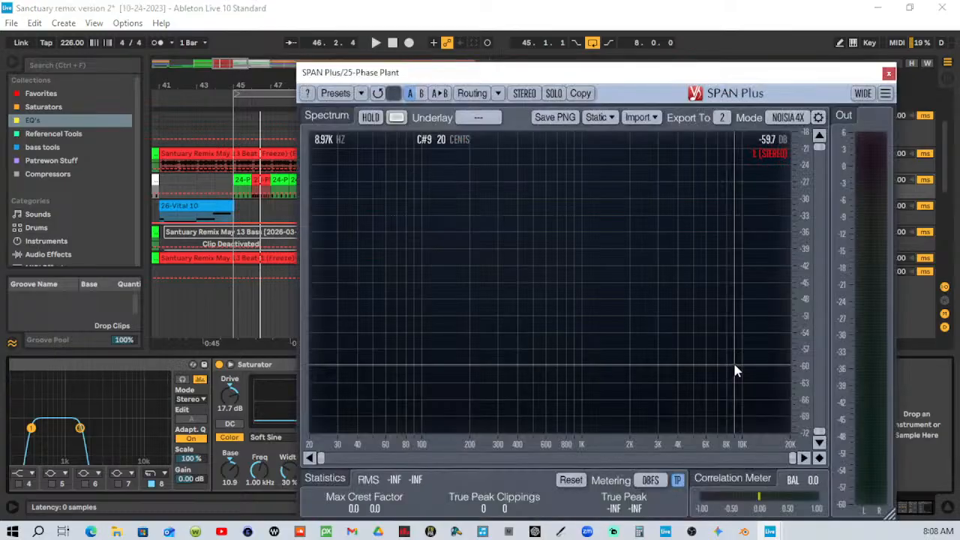
click(888, 75)
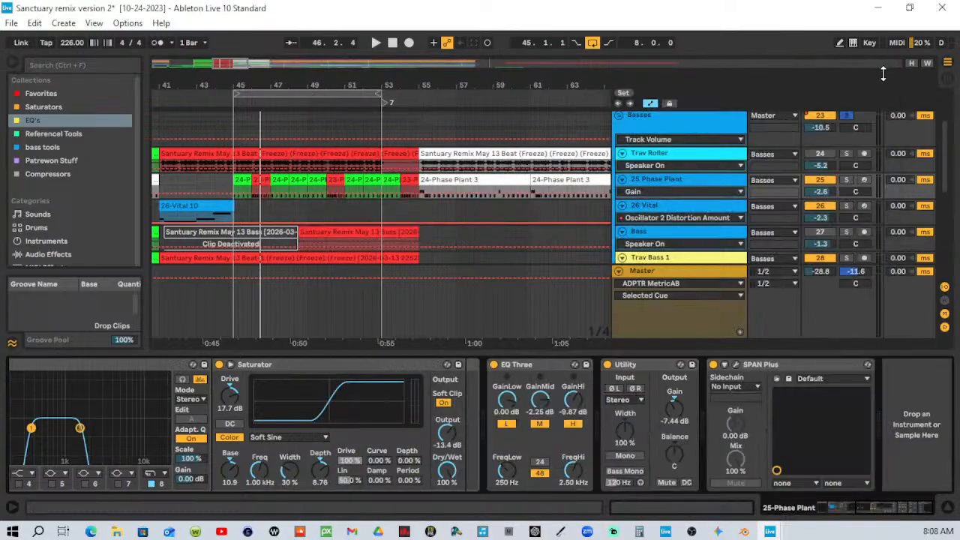
Open SPAN Plus on the Master track, move its window below the loop, and play from bar 45 to examine the overlaid spectra.
scroll(673, 225, down, 3)
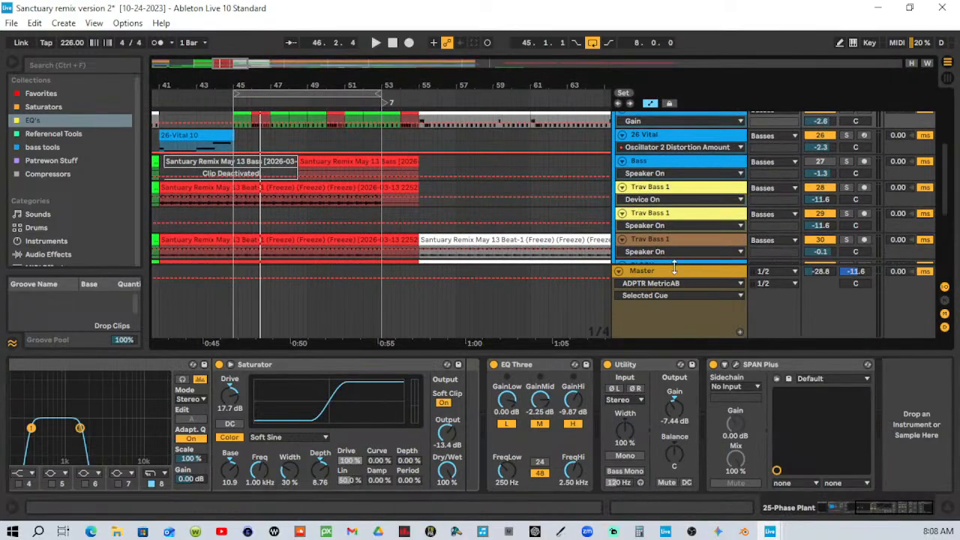
click(678, 276)
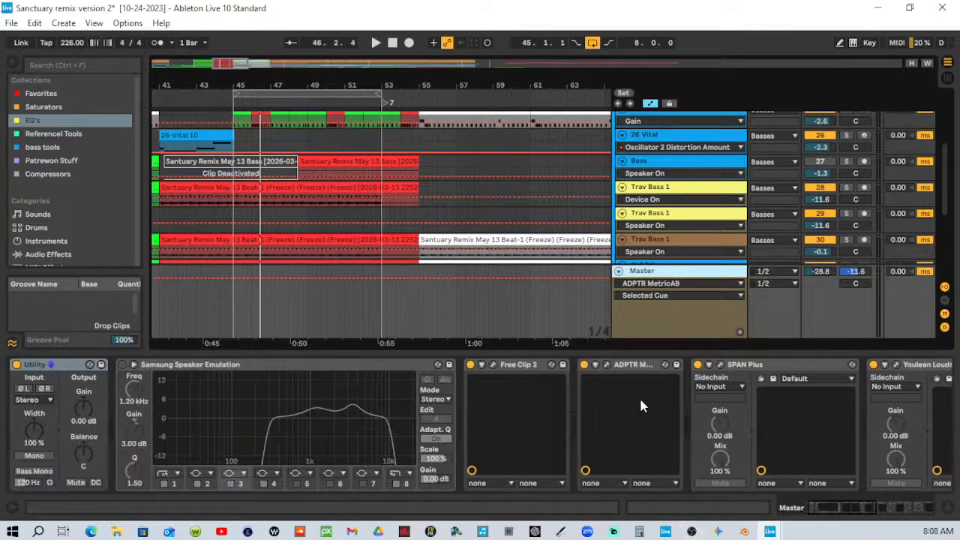
drag(843, 516, 880, 512)
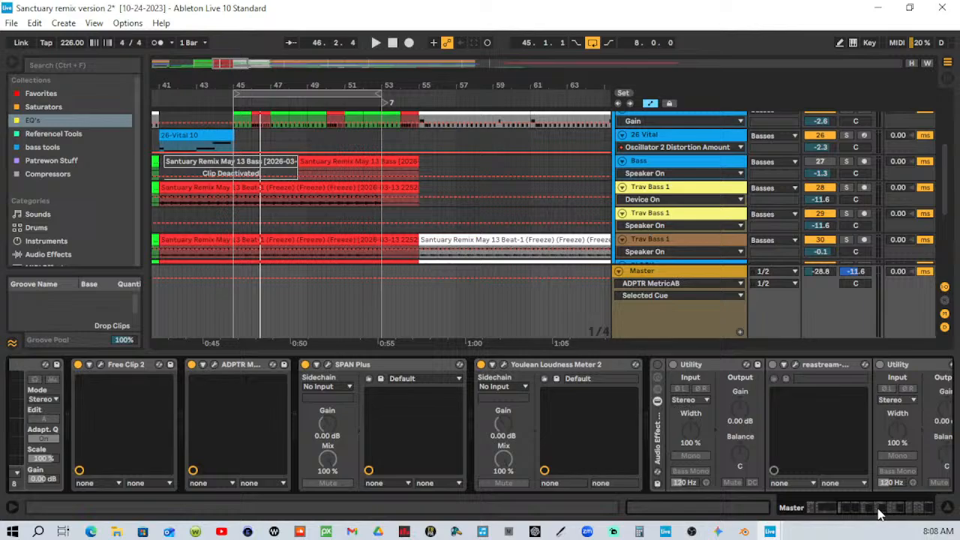
click(328, 365)
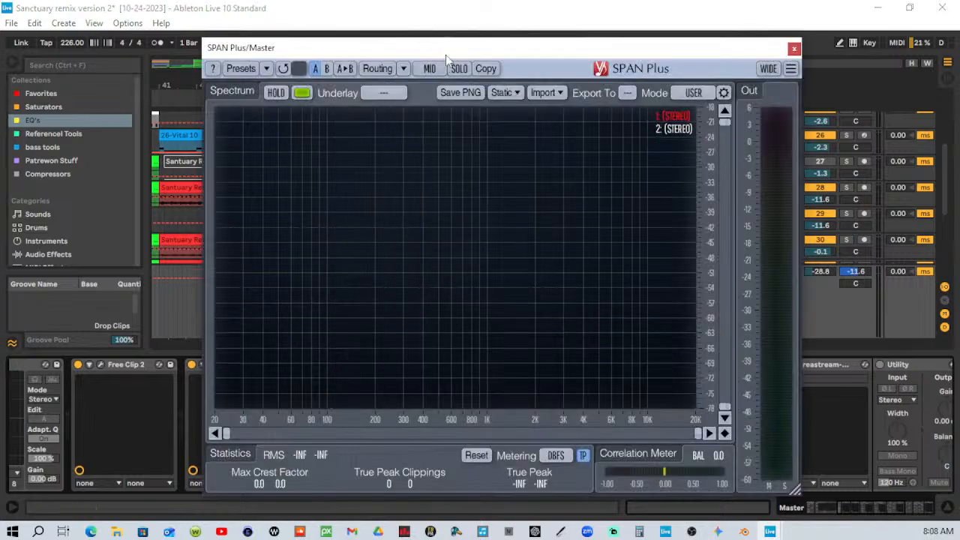
drag(446, 55, 411, 198)
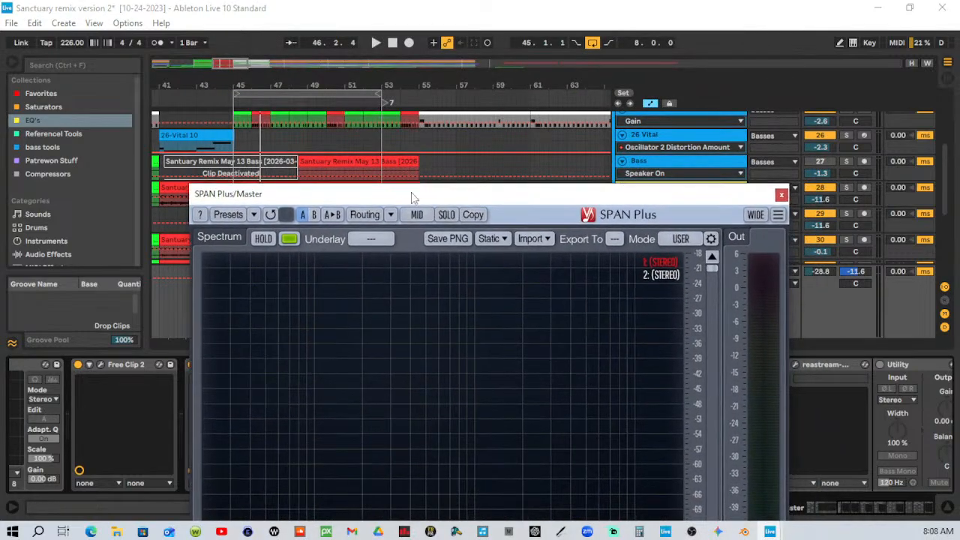
click(231, 100)
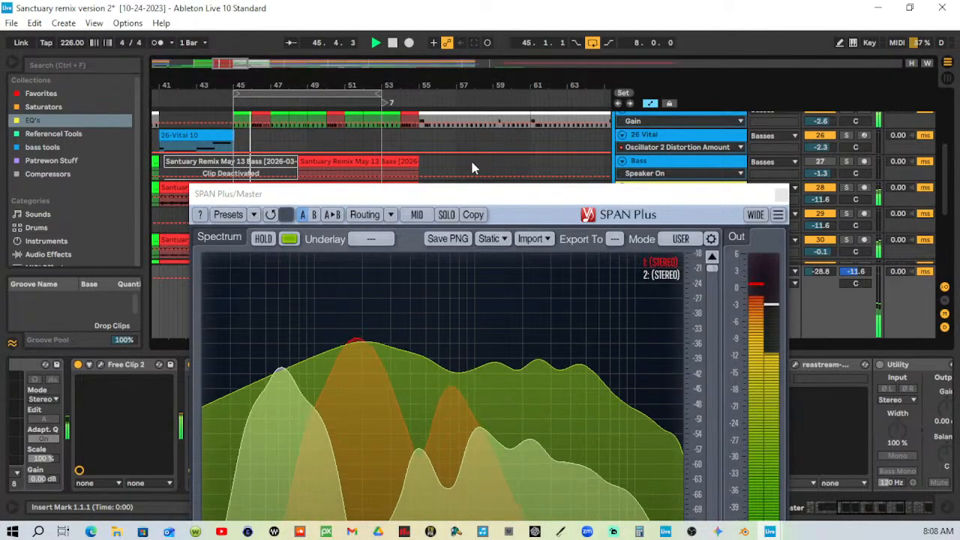
click(392, 42)
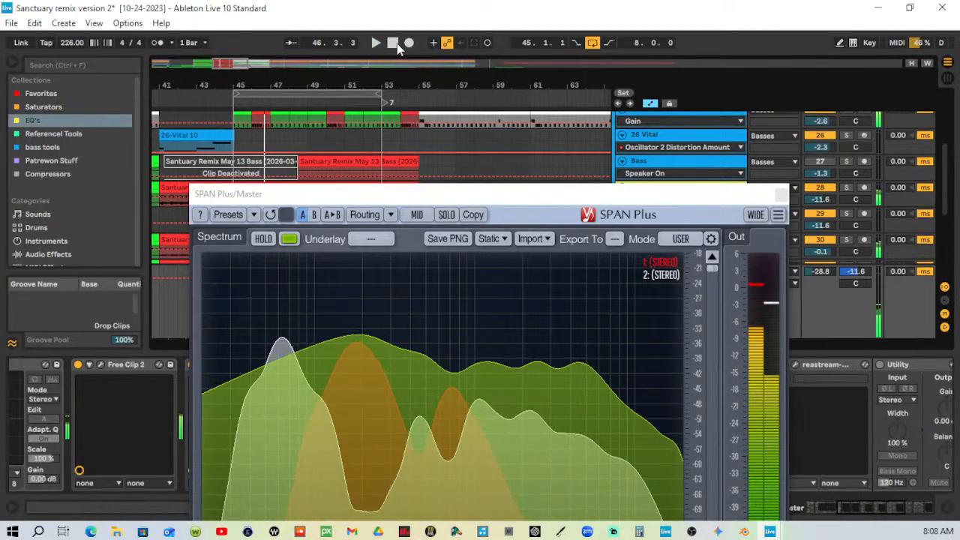
Turn off the filled display for the Master's SPAN Plus spectrum and replay the loop to compare the kick and bass curves.
click(712, 239)
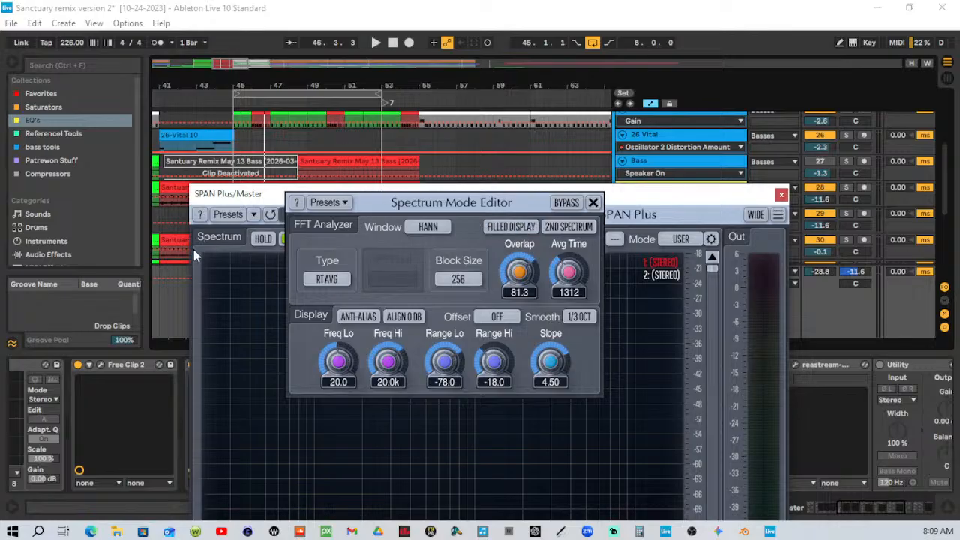
click(236, 100)
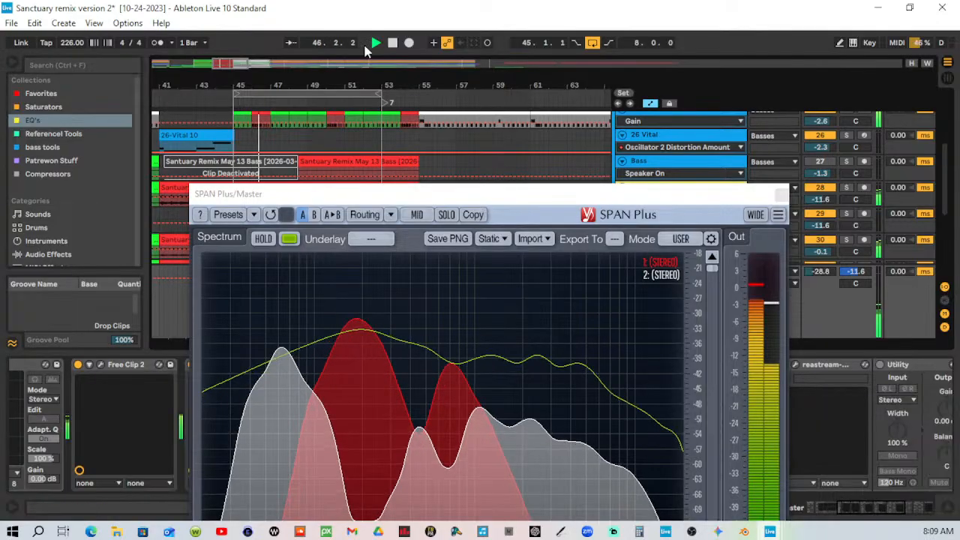
click(392, 43)
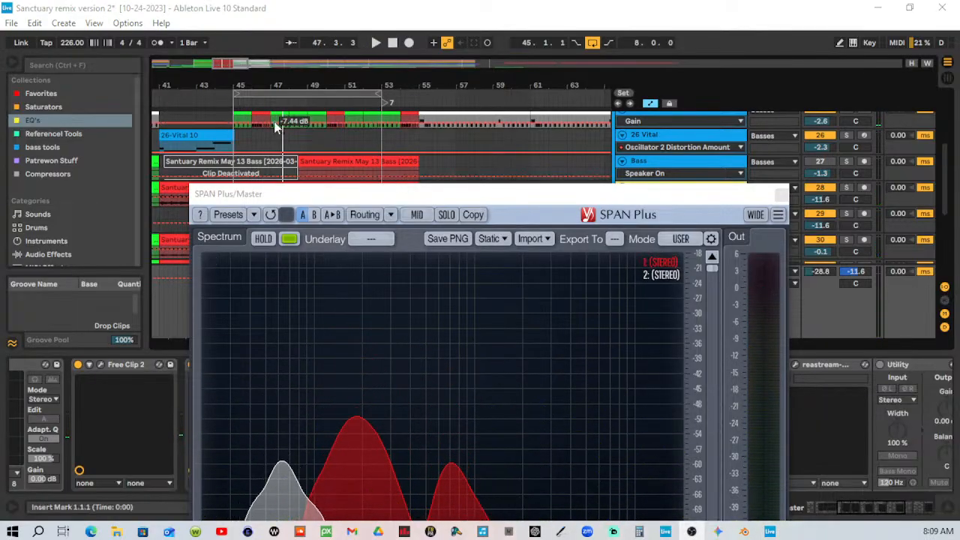
click(235, 104)
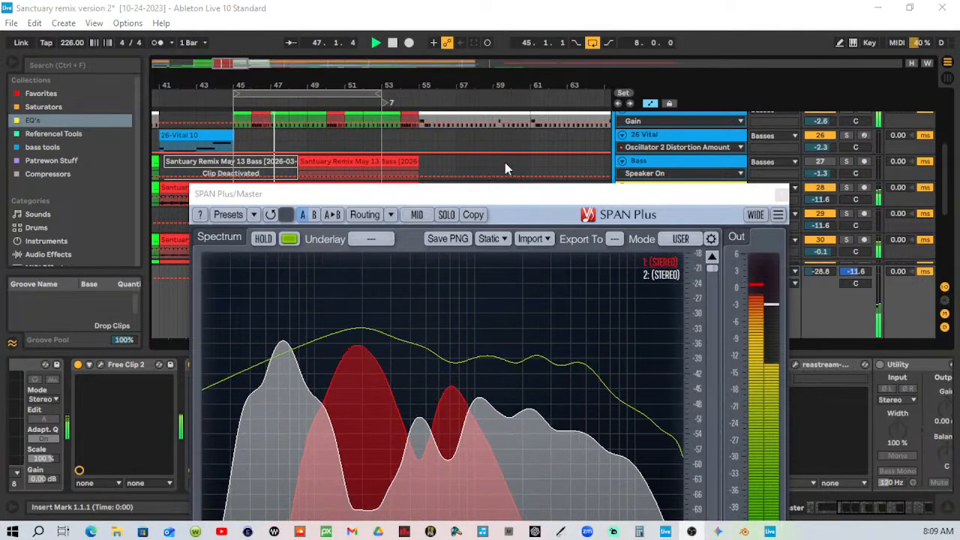
click(394, 44)
Move the SPAN Plus window aside, enable the Master track's Audio Effect Rack, and play the loop from bar 45.
drag(721, 197, 3, 2)
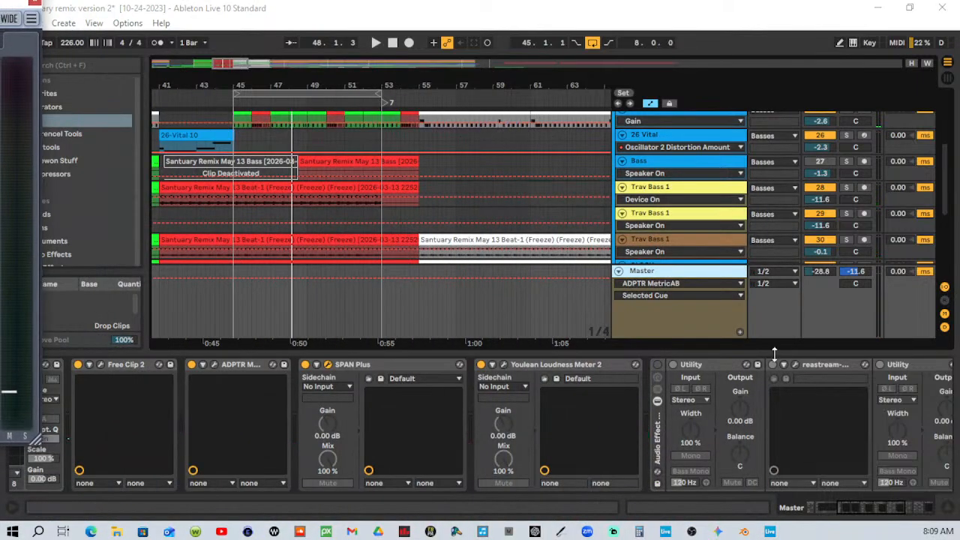
click(658, 365)
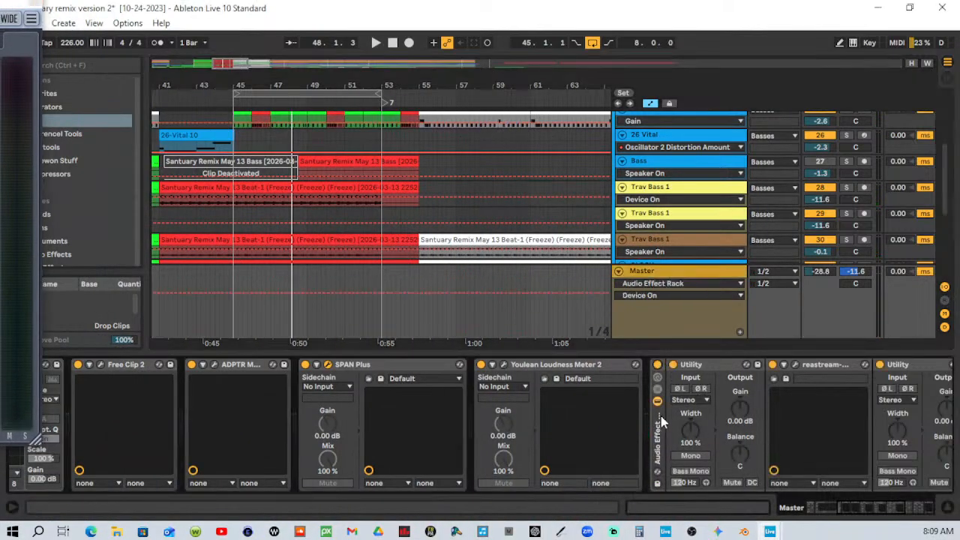
click(231, 102)
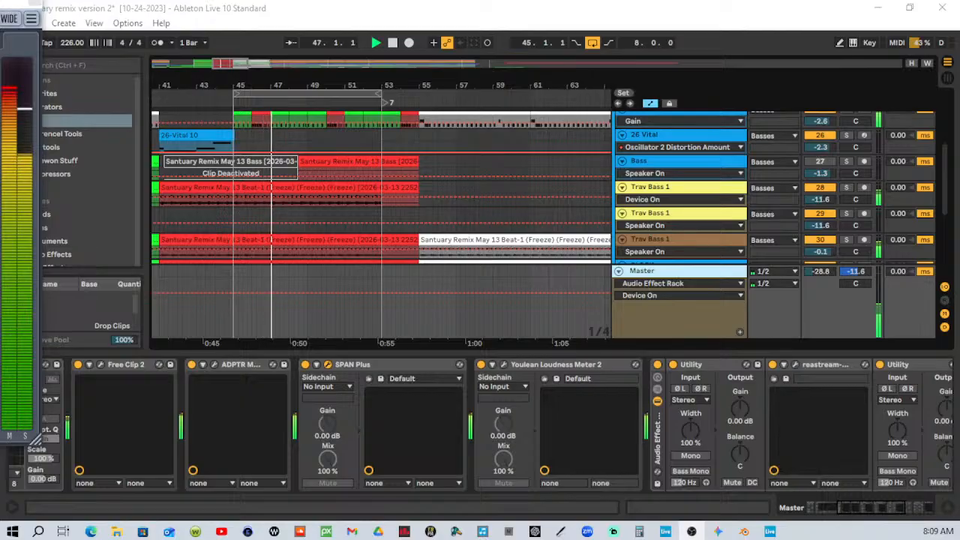
click(393, 43)
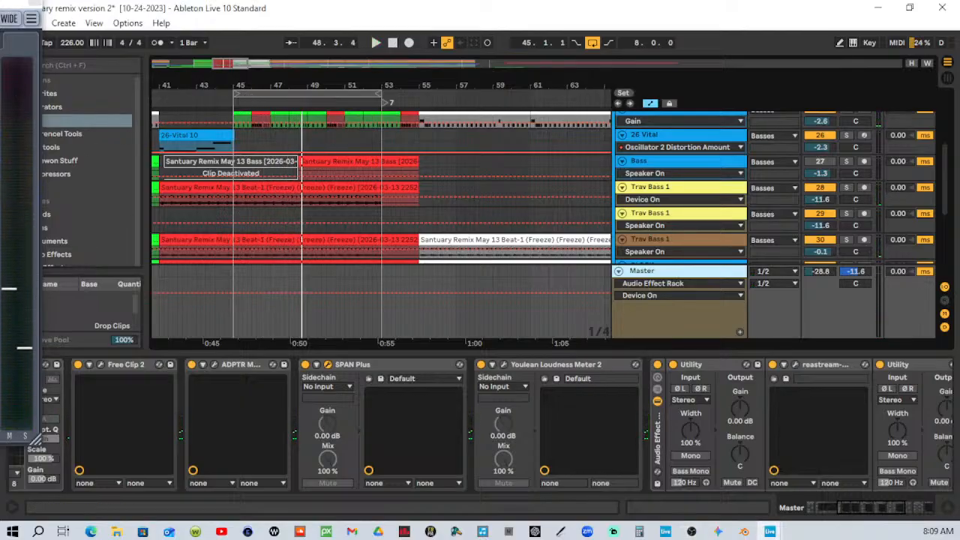
Bring the Master's SPAN Plus window back over the arrangement and close it.
drag(0, 96, 507, 100)
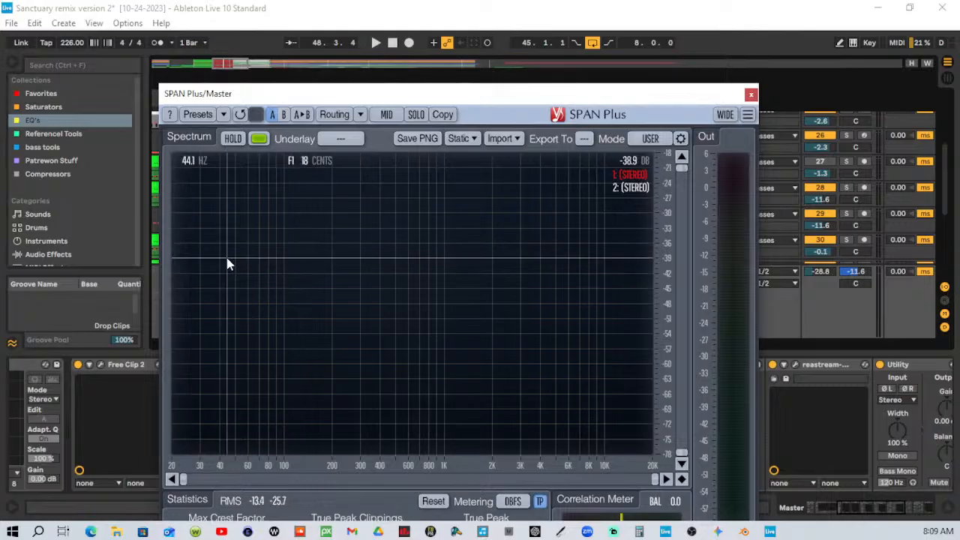
drag(298, 103, 286, 153)
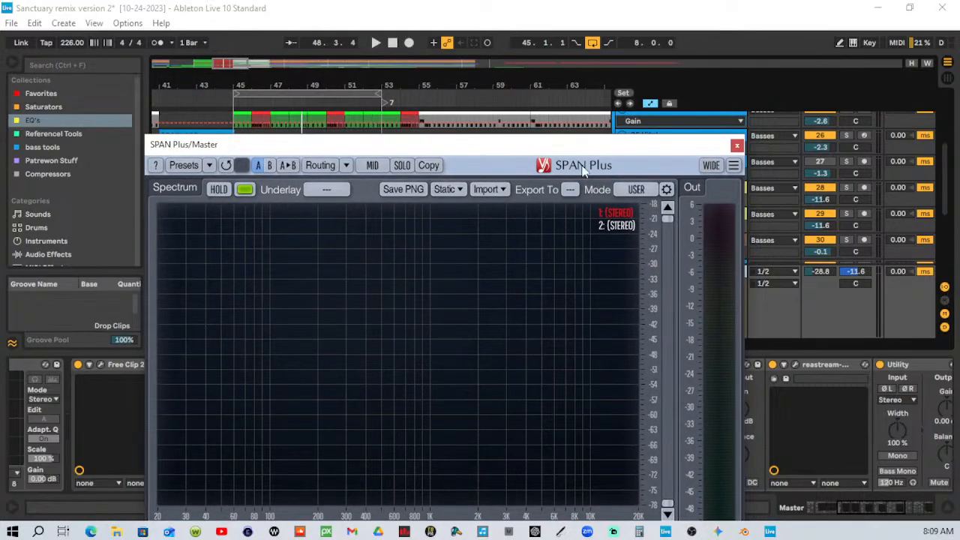
click(738, 147)
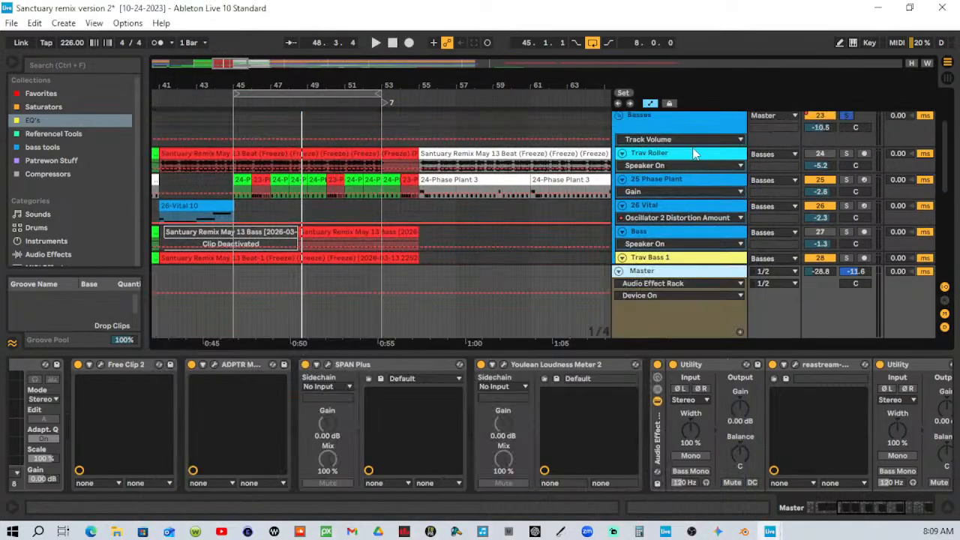
Check the device chains of the 25 Phase Plant and kick tracks, including the kick's SPAN Plus.
click(696, 153)
click(698, 184)
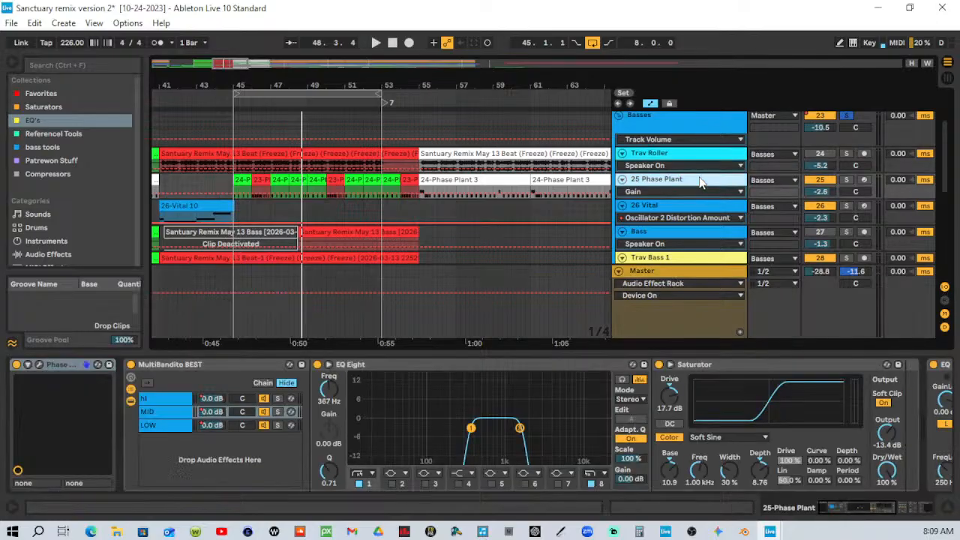
scroll(672, 260, down, 6)
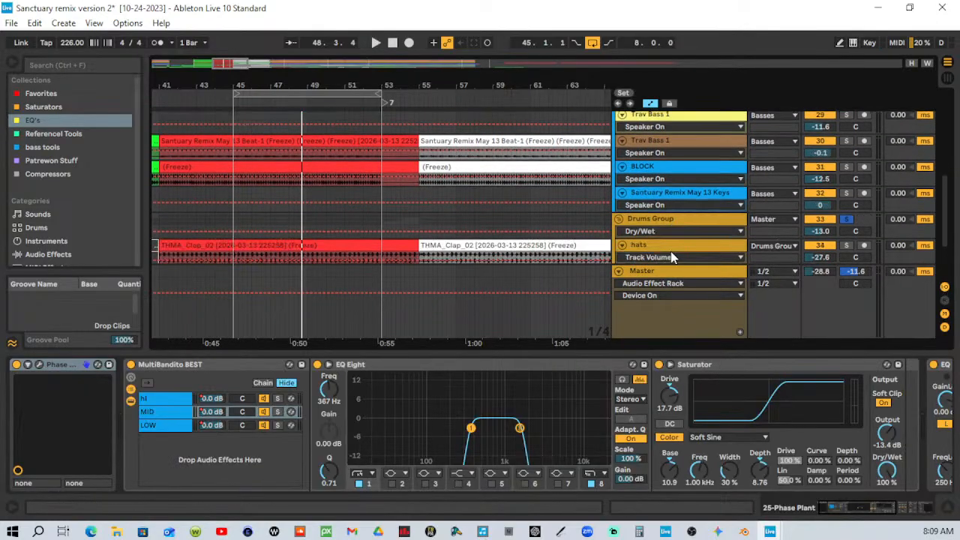
click(663, 219)
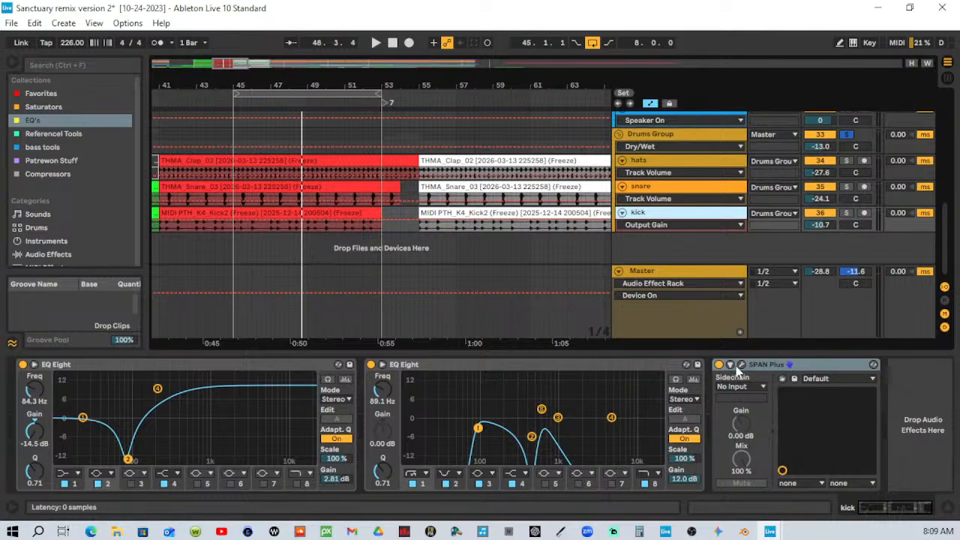
scroll(703, 257, up, 8)
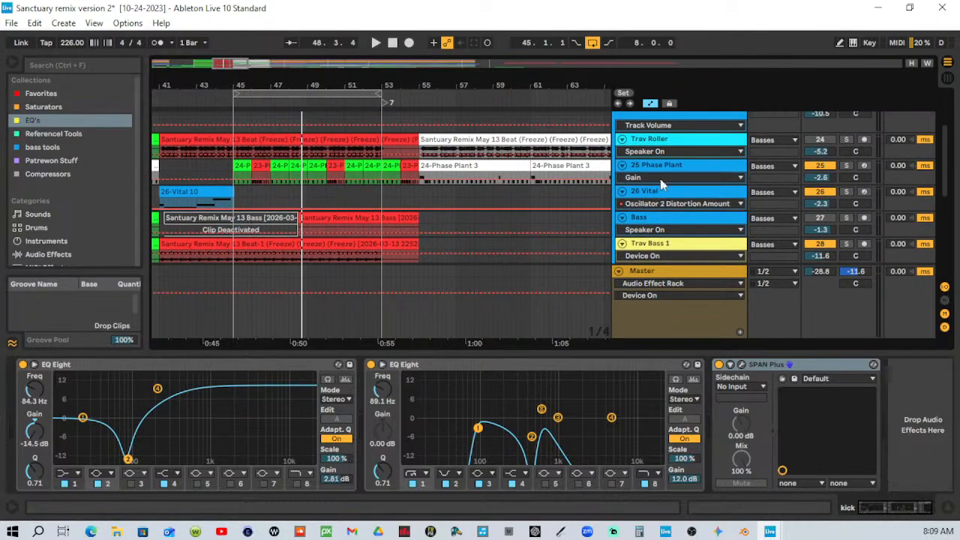
Open SPAN Plus on the 25 Phase Plant track, play the loop to compare the bass and kick spectra, and close the analyzer.
click(673, 172)
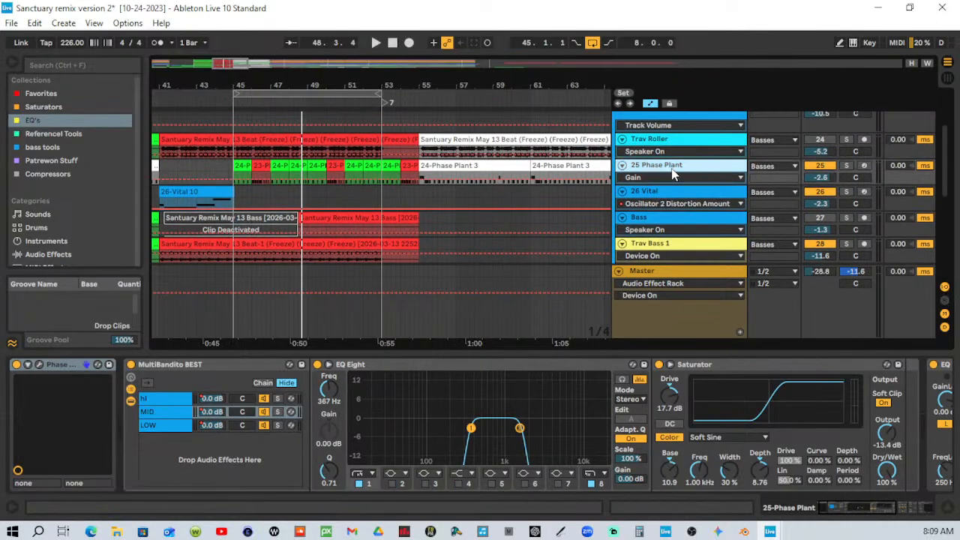
click(859, 458)
drag(854, 515, 906, 515)
click(735, 364)
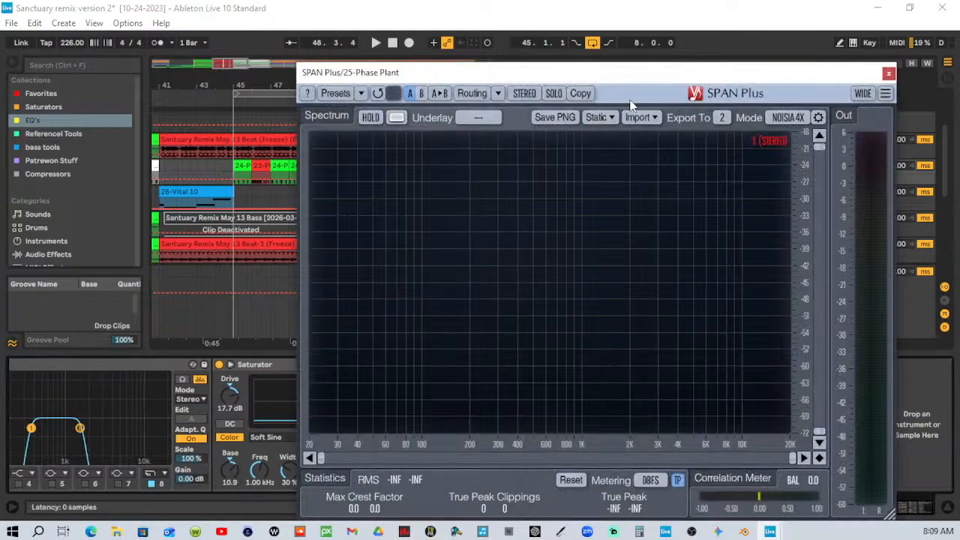
drag(616, 75, 605, 158)
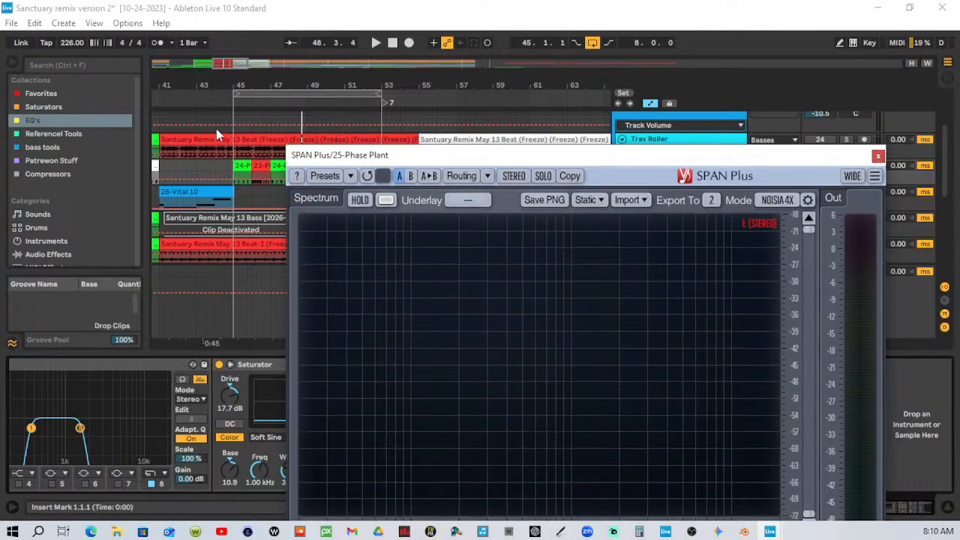
click(376, 42)
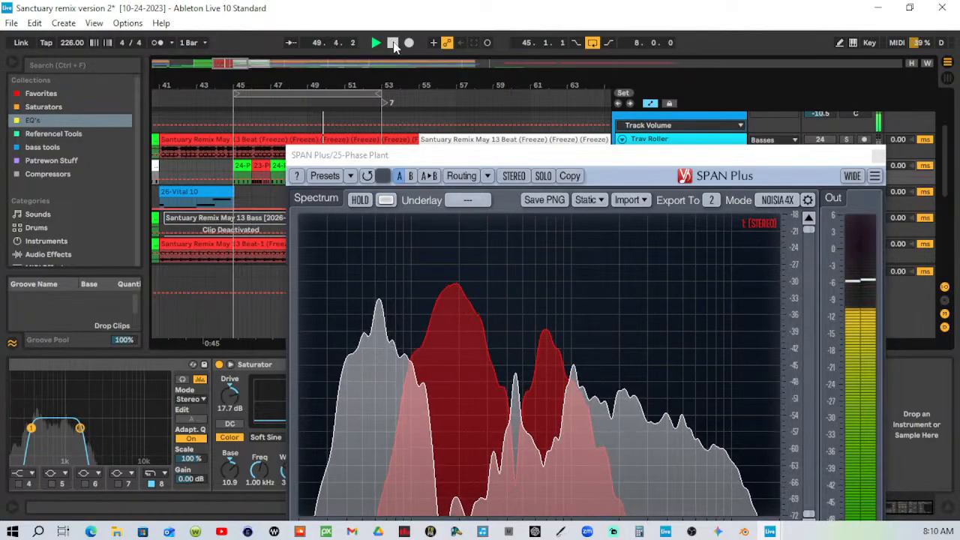
click(394, 42)
click(879, 156)
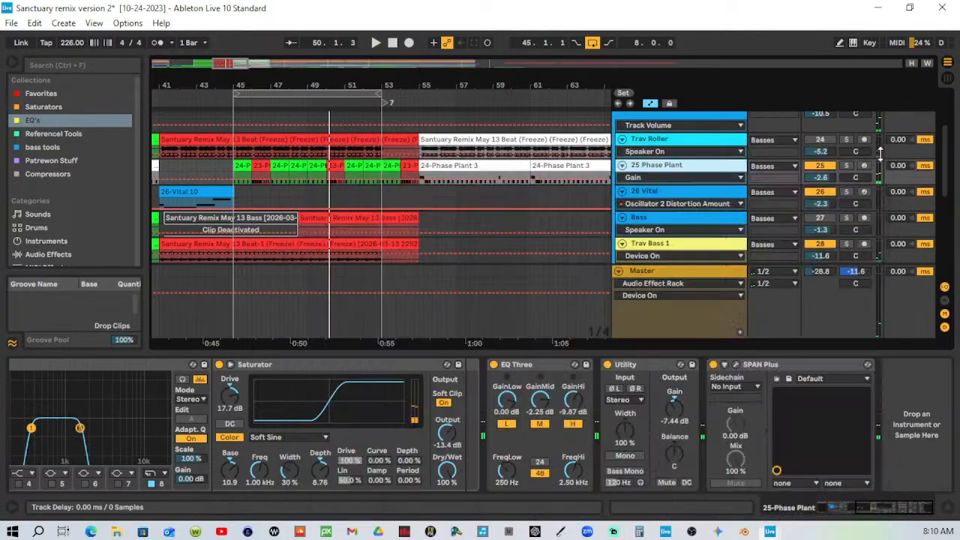
Show the drum tracks, reopen the 25 Phase Plant SPAN Plus, and move its window off the main display.
scroll(412, 222, down, 7)
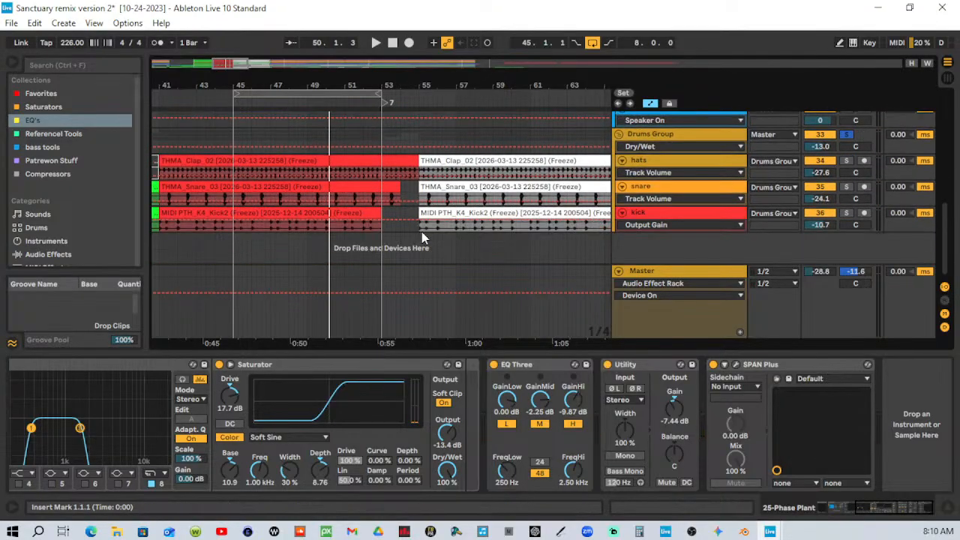
scroll(679, 255, up, 1)
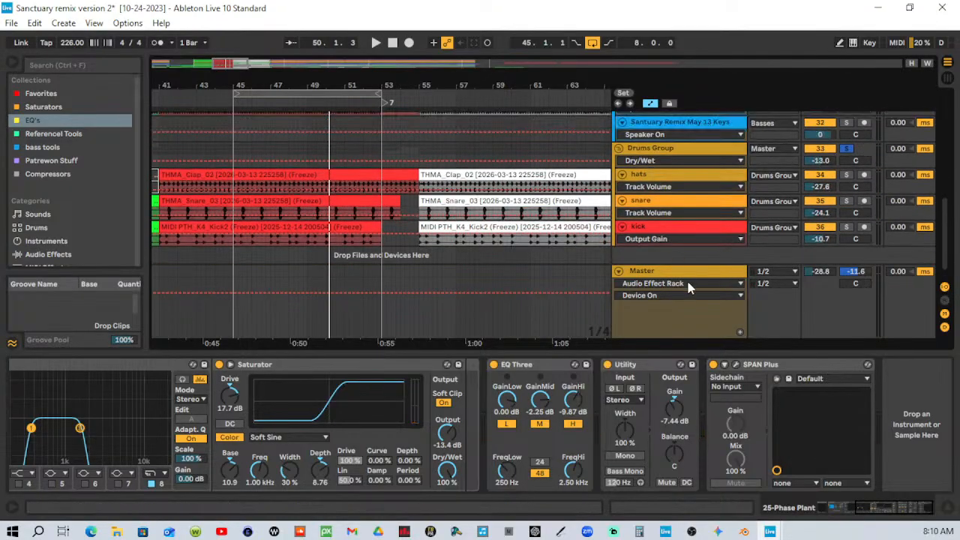
click(733, 364)
drag(536, 78, 0, 27)
click(3, 22)
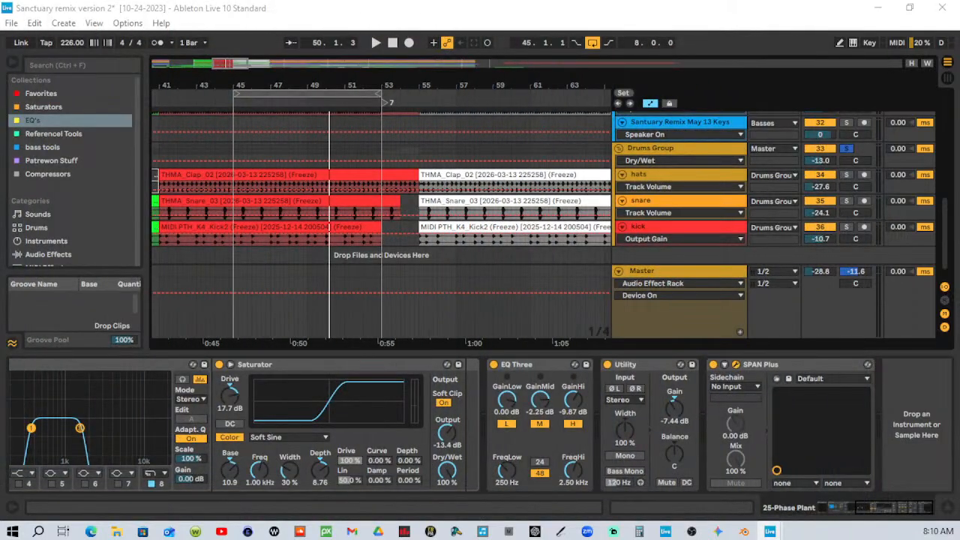
Play the loop from bar 45, open the 25 Phase Plant track's SPAN Plus, and place its window clear of the drum tracks' mixer controls.
click(235, 101)
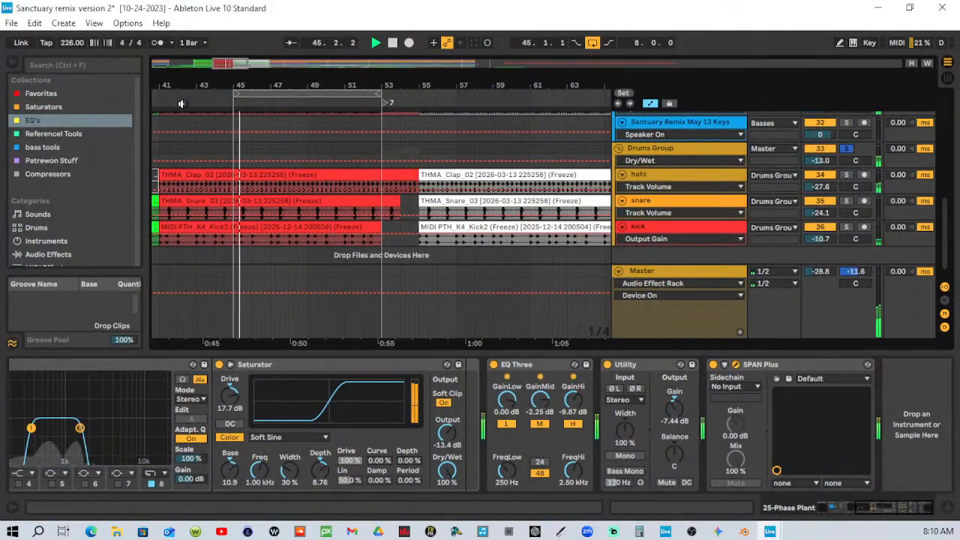
click(736, 365)
drag(635, 76, 478, 33)
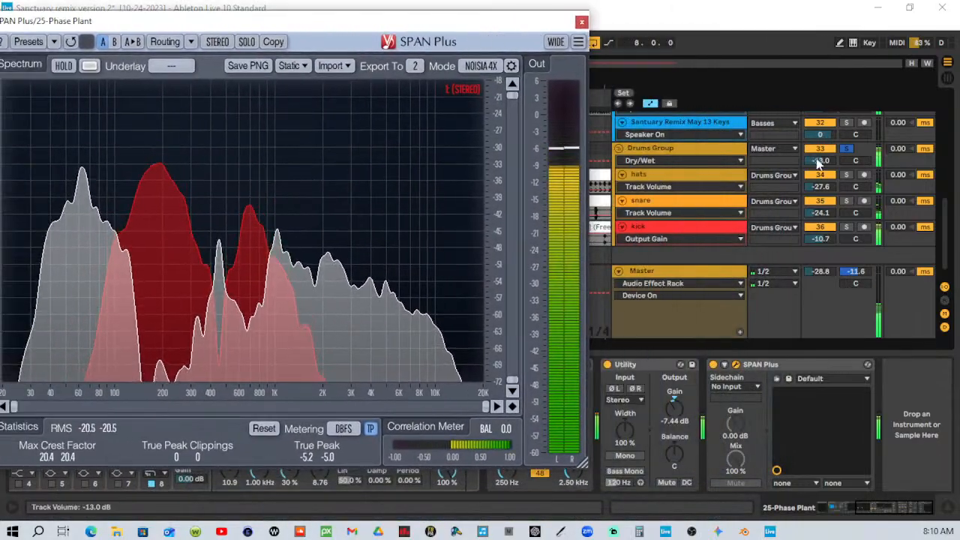
Lower the output gain of the kick's second EQ Eight to 10.4 dB during playback, stop the loop, and close the analyzer.
click(681, 226)
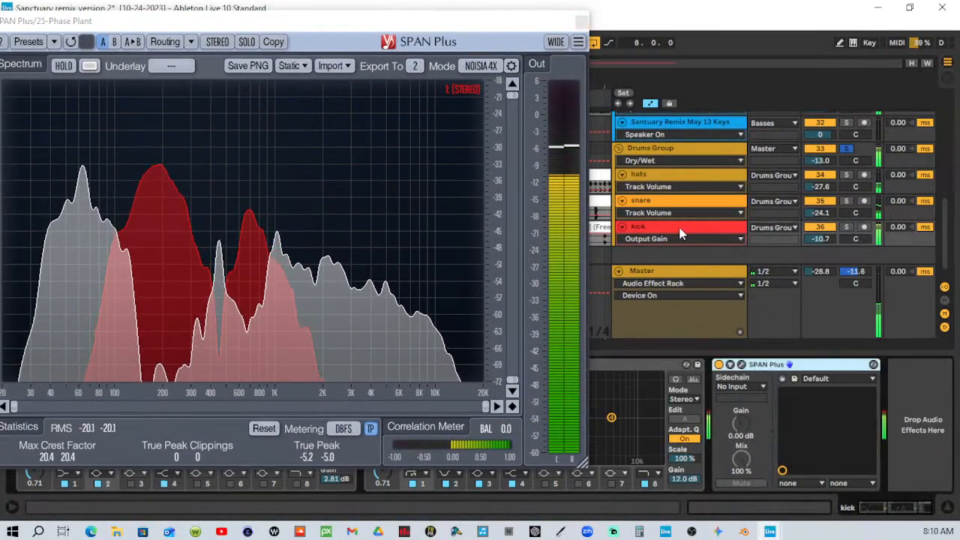
click(691, 480)
drag(691, 481, 691, 489)
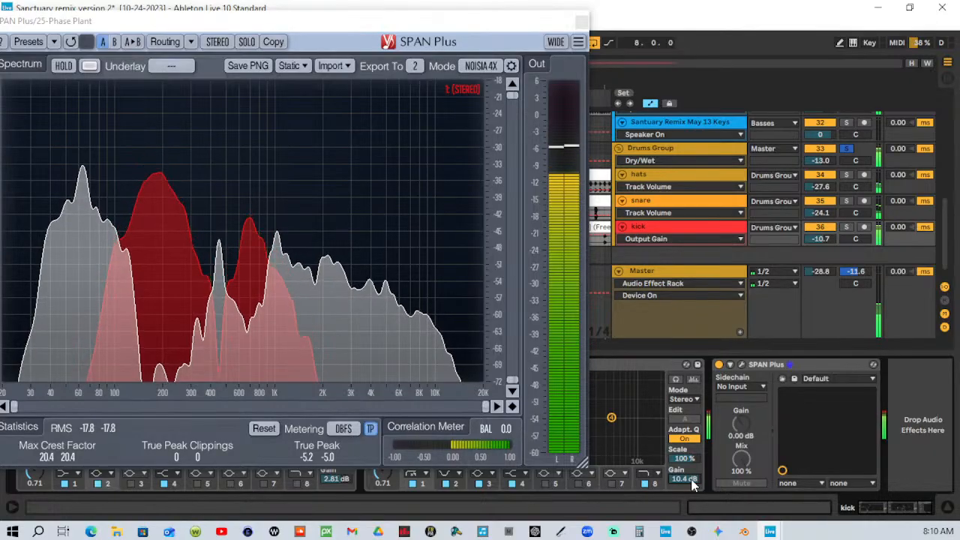
key(space)
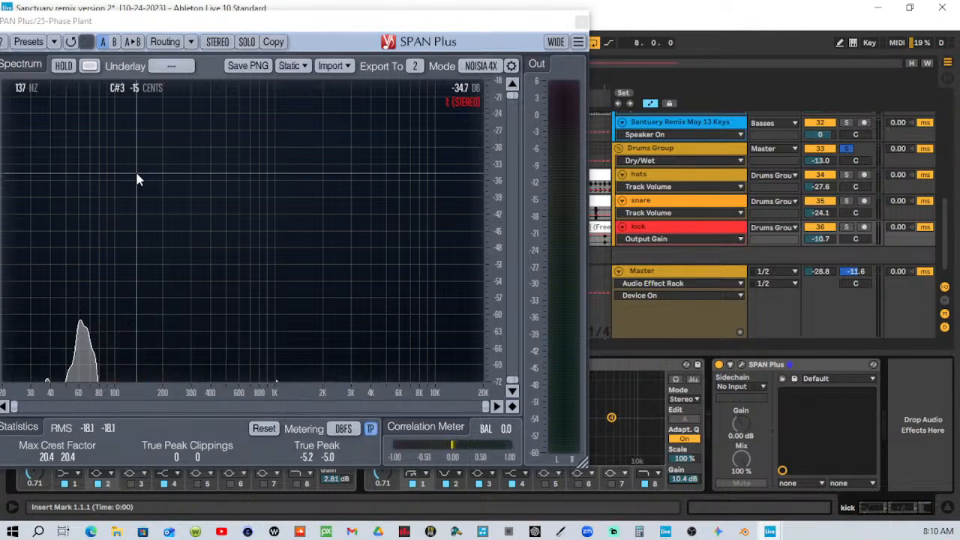
click(581, 22)
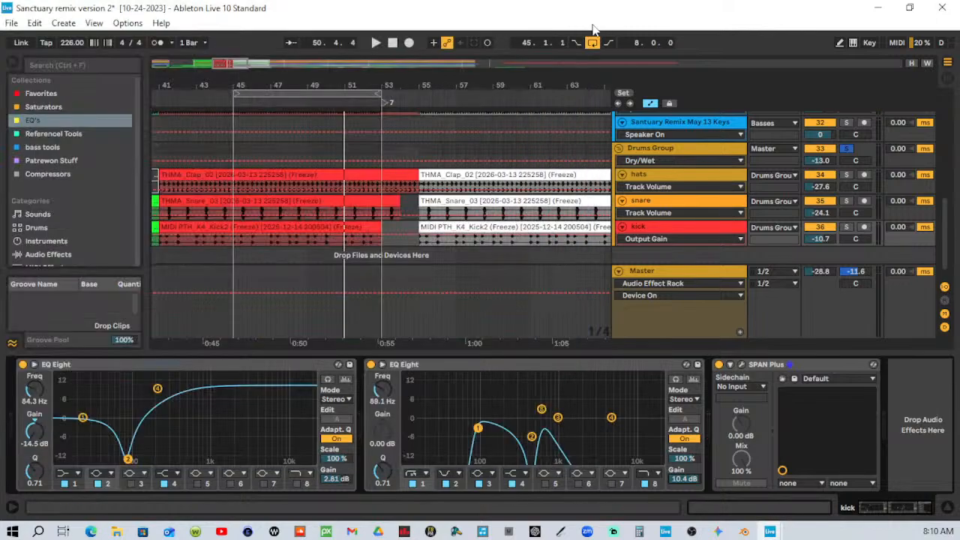
Open the Master's SPAN Plus, play the loop from bar 45 to compare the overlaid kick and bass spectra, and close the analyzer.
click(706, 284)
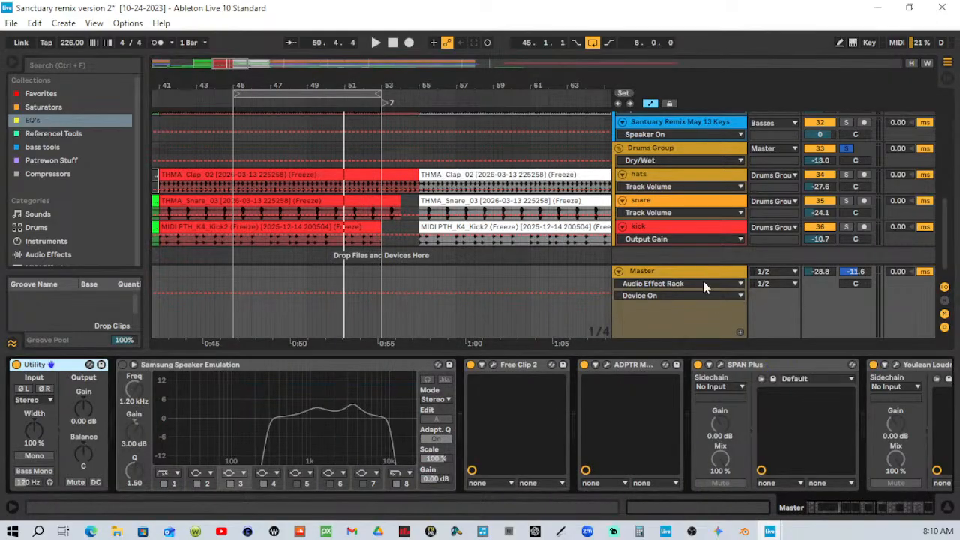
click(719, 365)
mouse_move(515, 78)
mouse_down()
mouse_move(630, 82)
mouse_move(523, 80)
mouse_up()
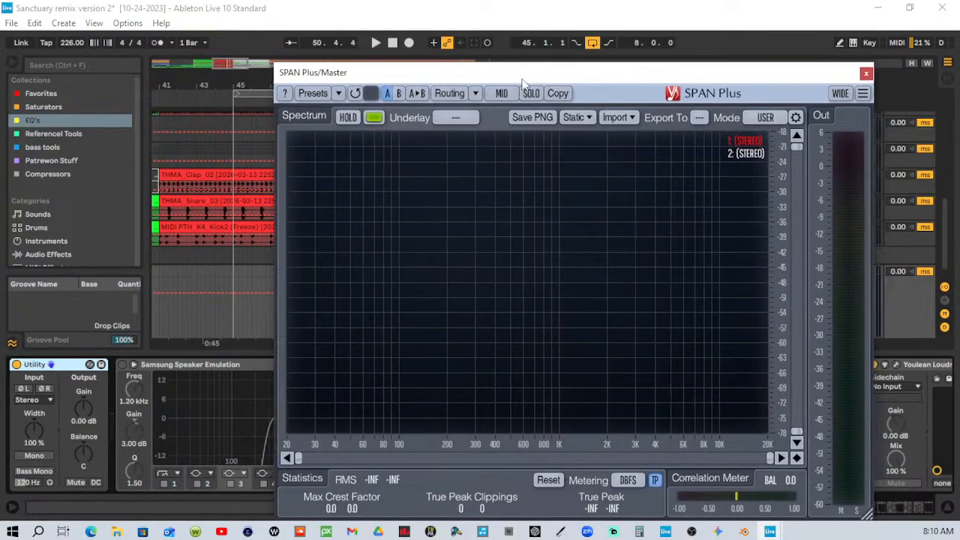
click(231, 100)
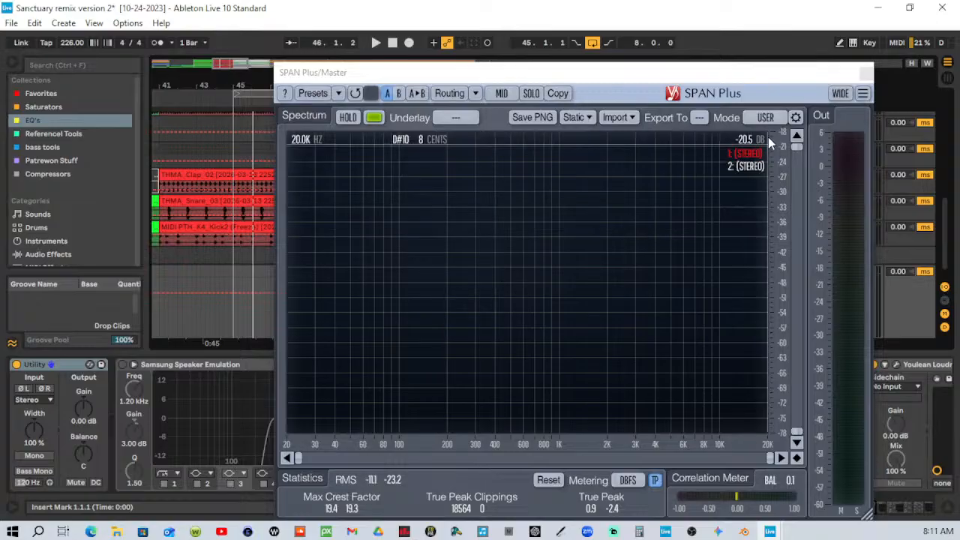
click(867, 72)
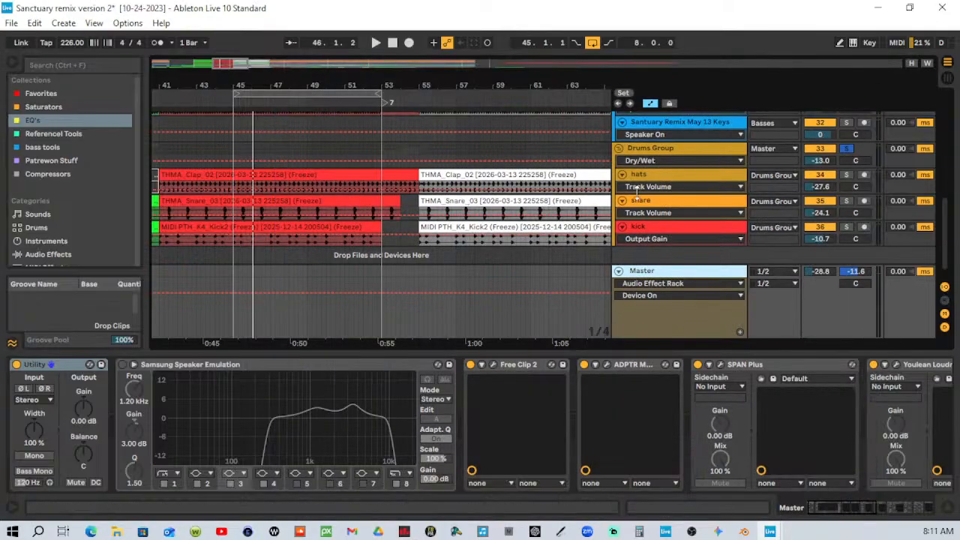
Review SPAN Plus at the end of the kick track's device chain and the 25 Phase Plant track's device chain.
scroll(708, 217, up, 3)
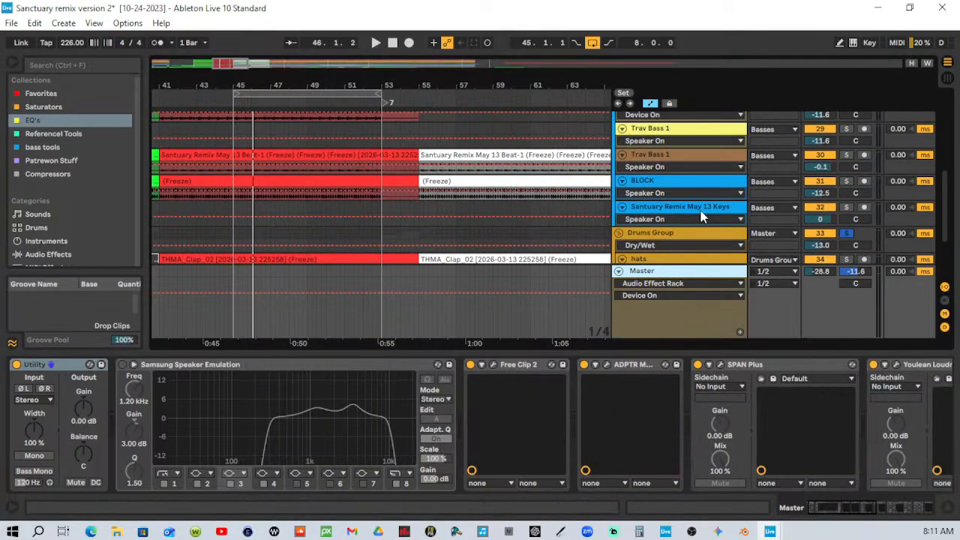
scroll(701, 217, down, 3)
click(700, 217)
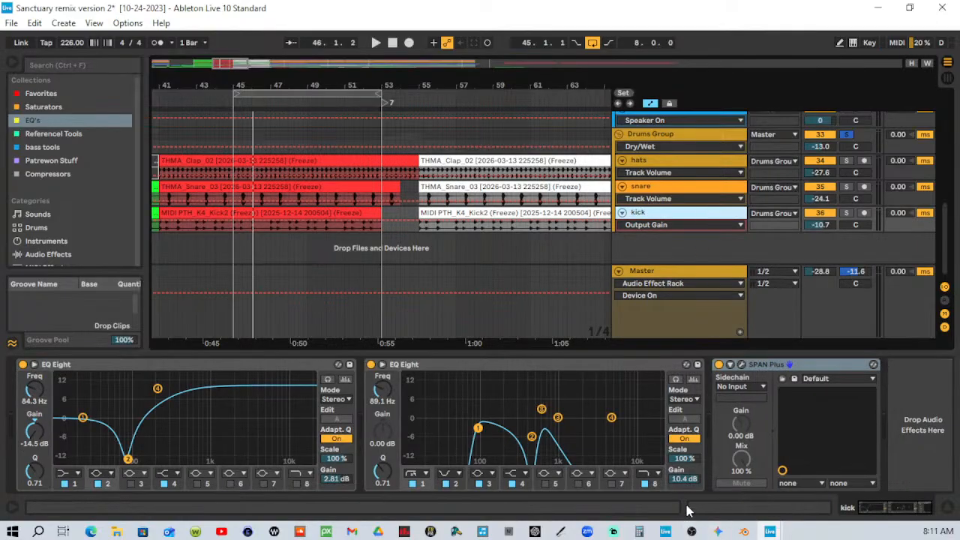
scroll(707, 201, up, 5)
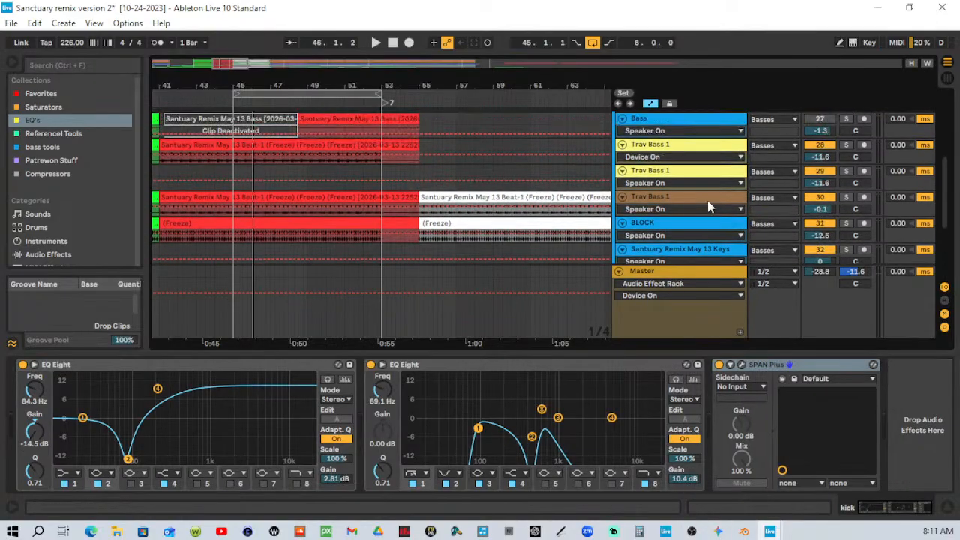
click(664, 141)
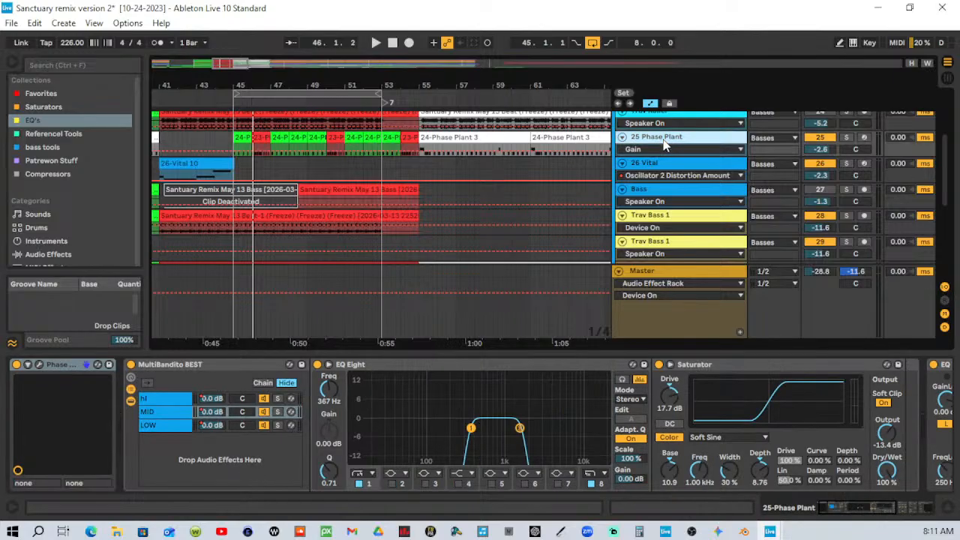
click(863, 513)
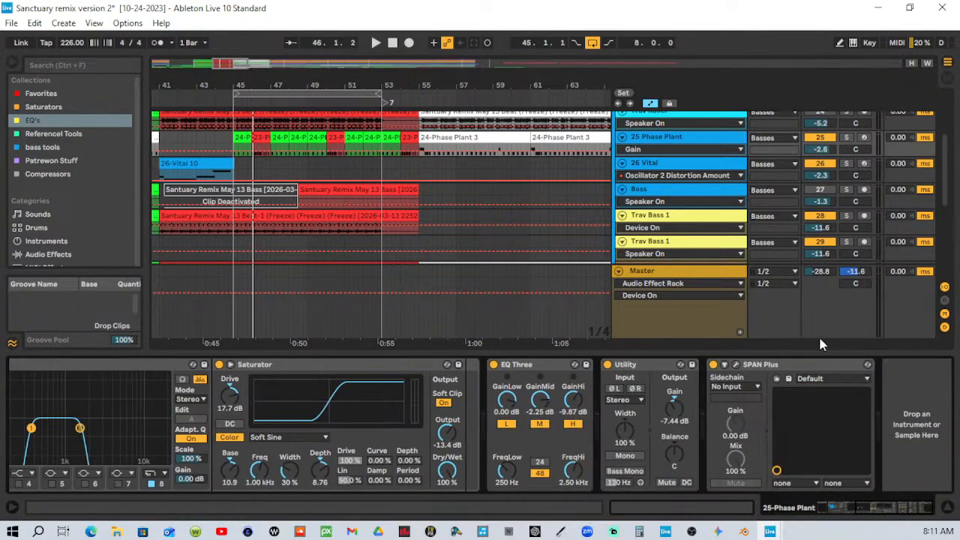
click(680, 142)
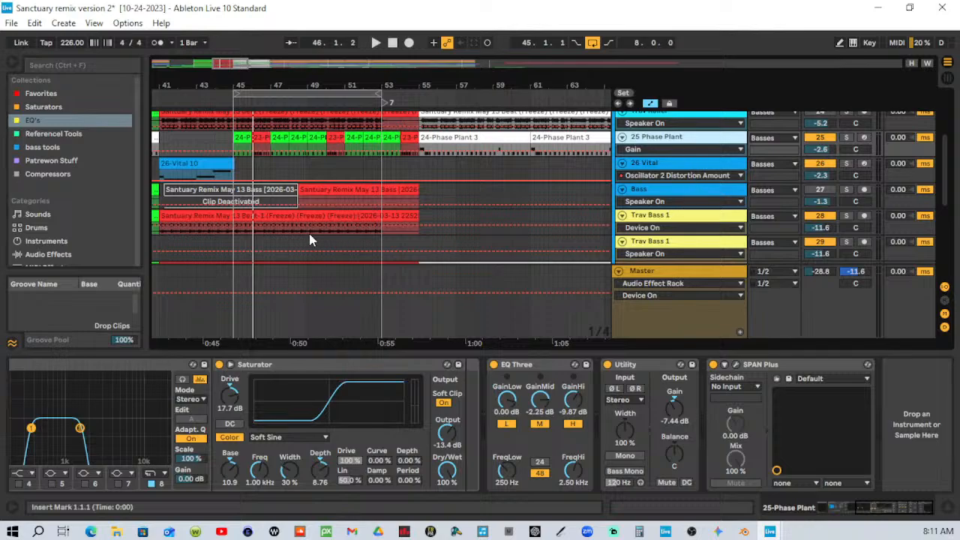
scroll(225, 199, down, 6)
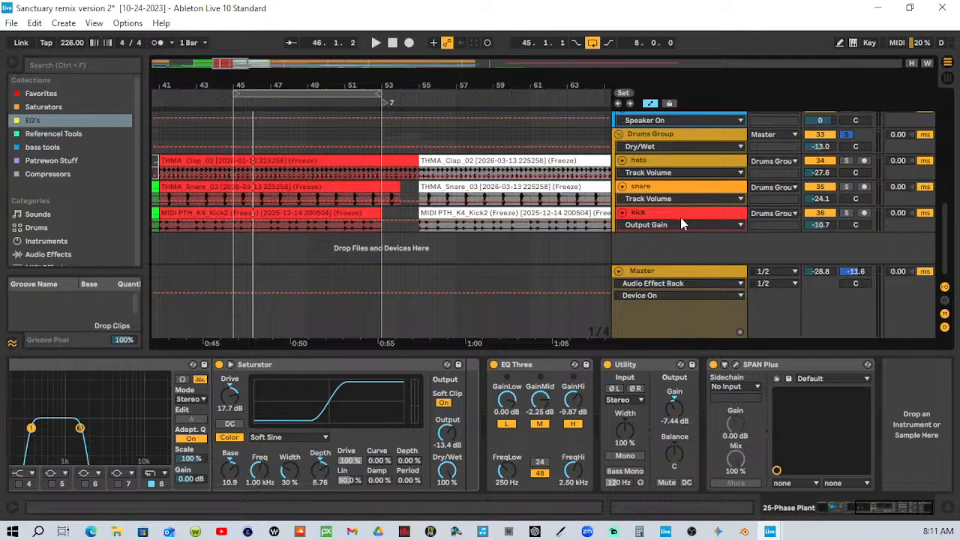
click(672, 273)
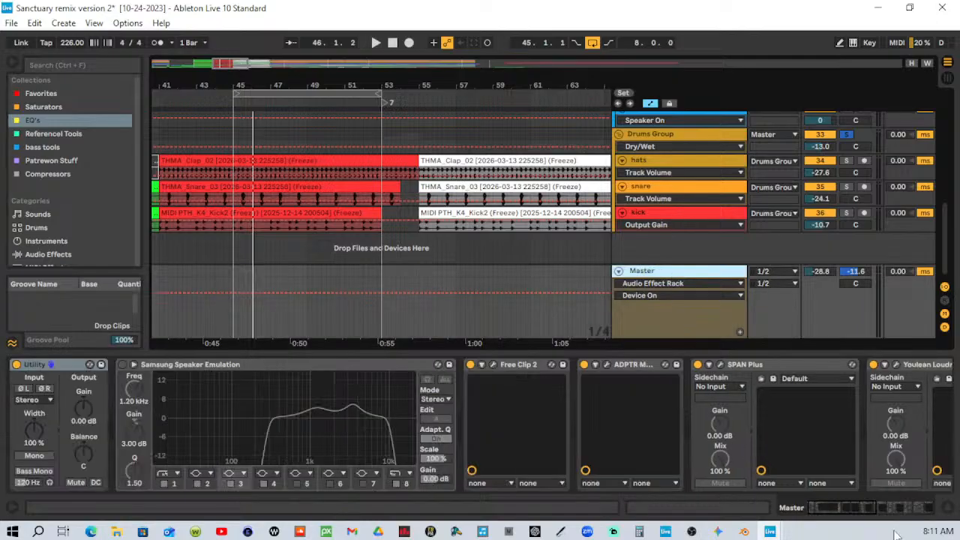
drag(853, 511, 915, 510)
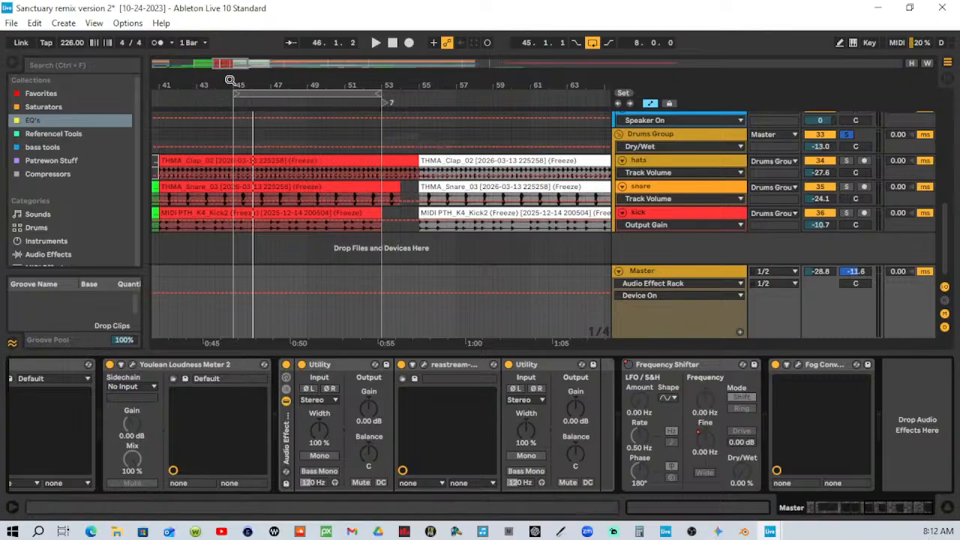
mouse_move(231, 80)
mouse_down()
mouse_move(249, 112)
mouse_move(219, 114)
mouse_move(211, 81)
mouse_up()
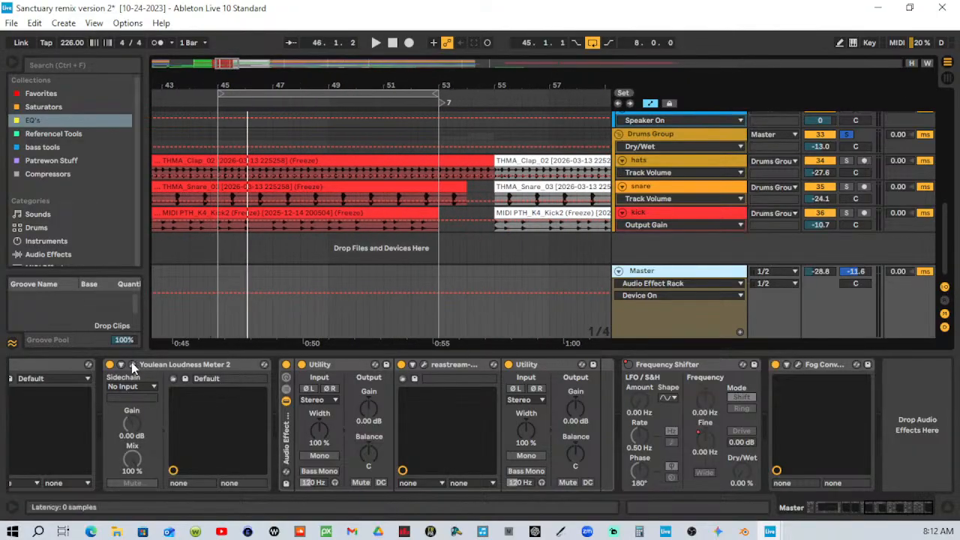
click(831, 511)
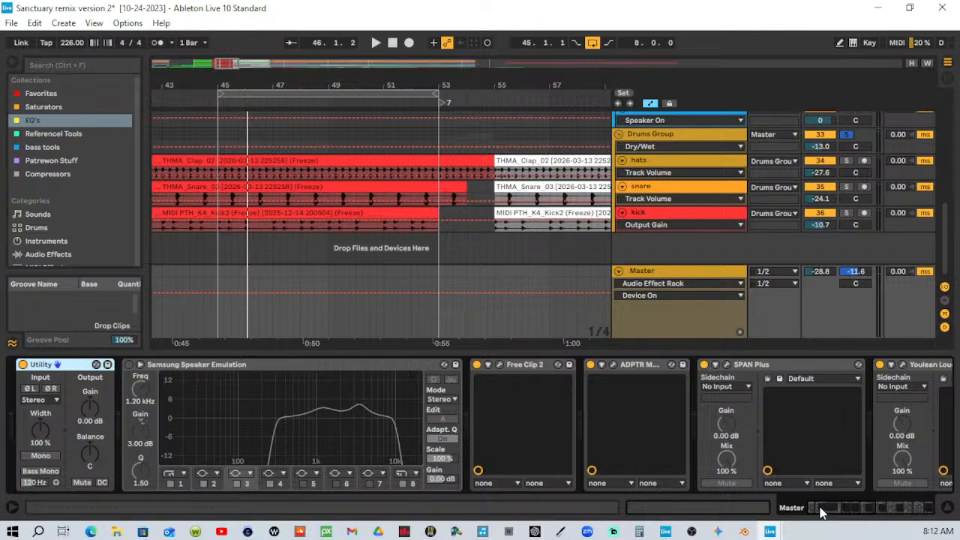
drag(820, 508, 856, 513)
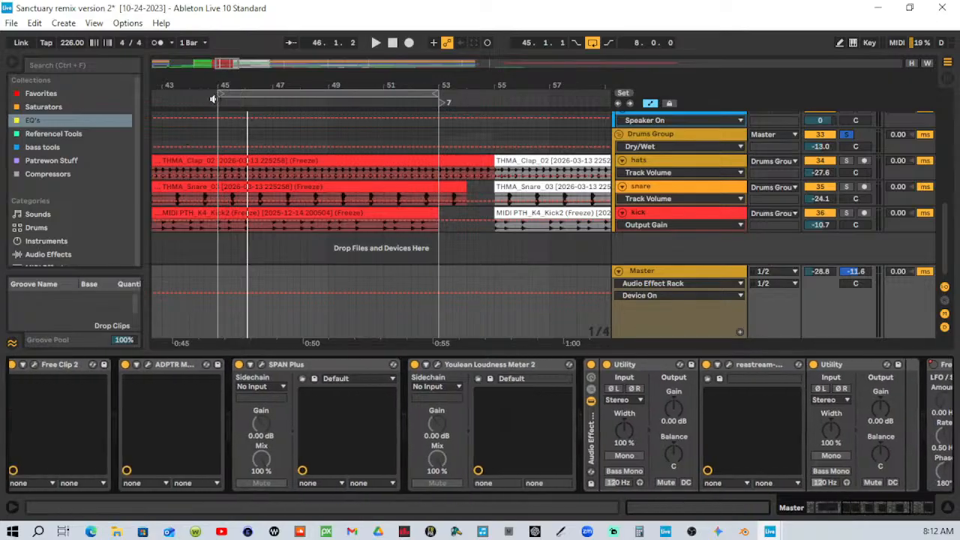
Show the kick's device chain, turn off solo on the Drums Group, and check the Basses group and its tracks.
click(692, 217)
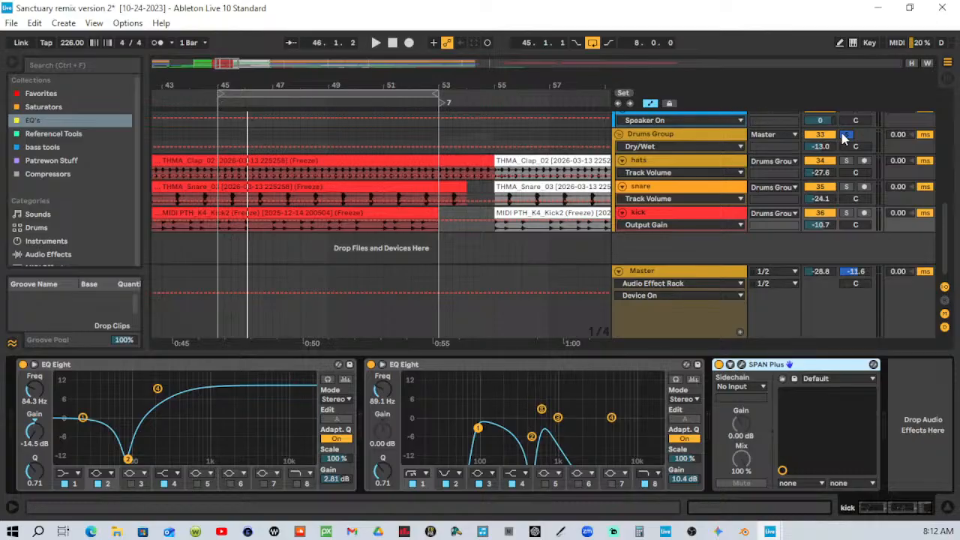
scroll(794, 146, up, 5)
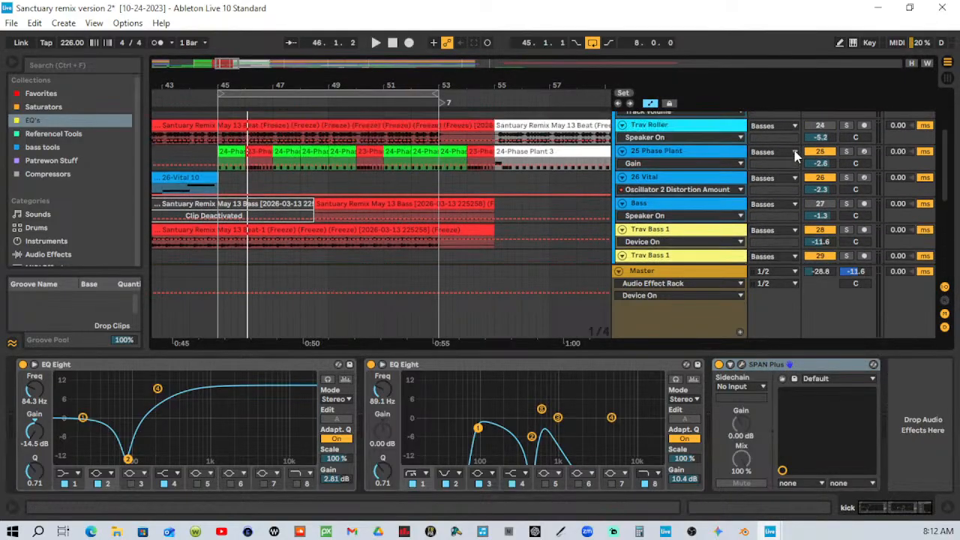
scroll(796, 154, up, 2)
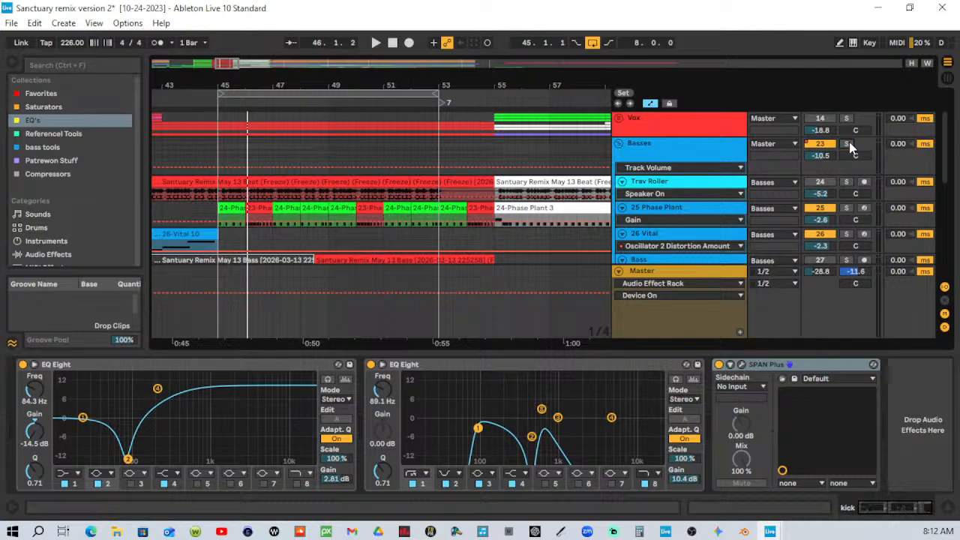
scroll(702, 180, down, 4)
scroll(692, 184, down, 1)
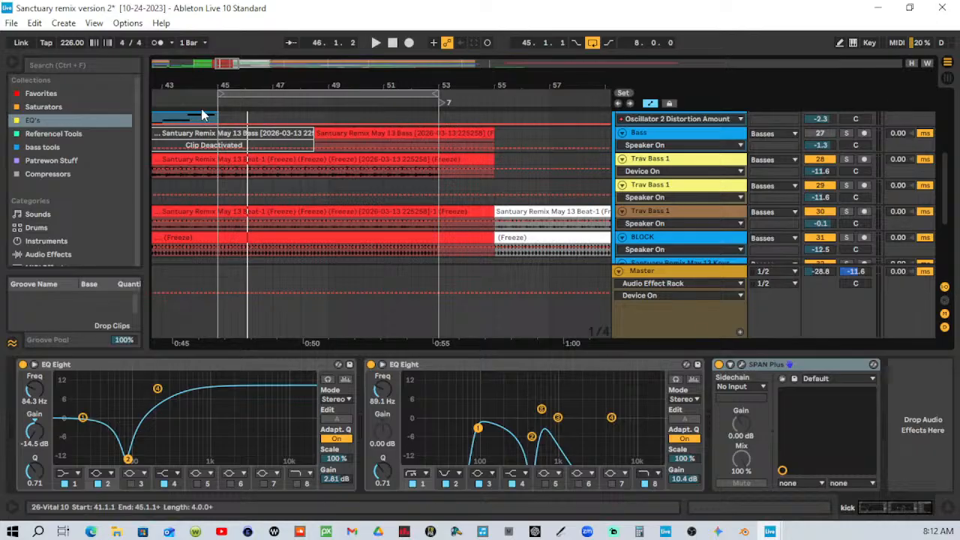
Play the loop with the Master's SPAN Plus open and move its window clear of the track names and mixer controls.
key(space)
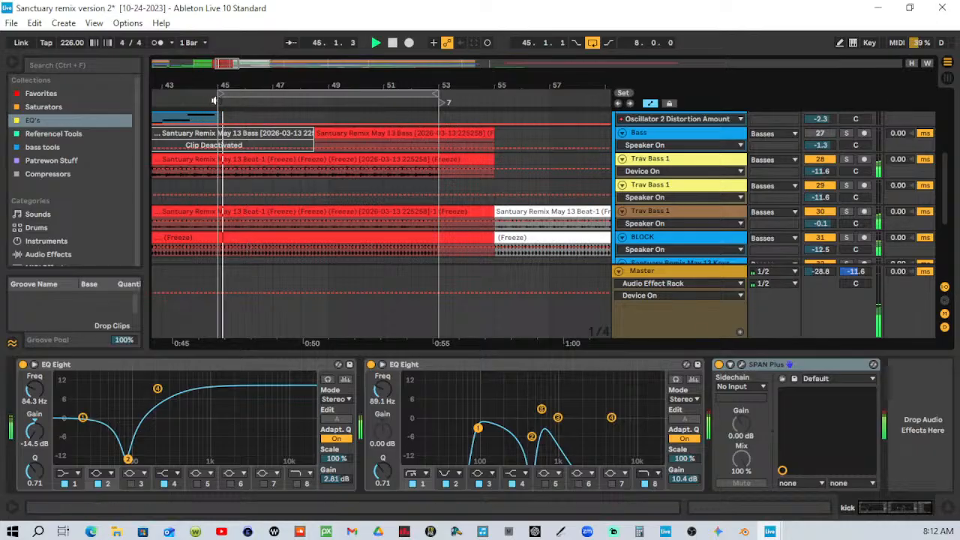
click(697, 272)
click(713, 365)
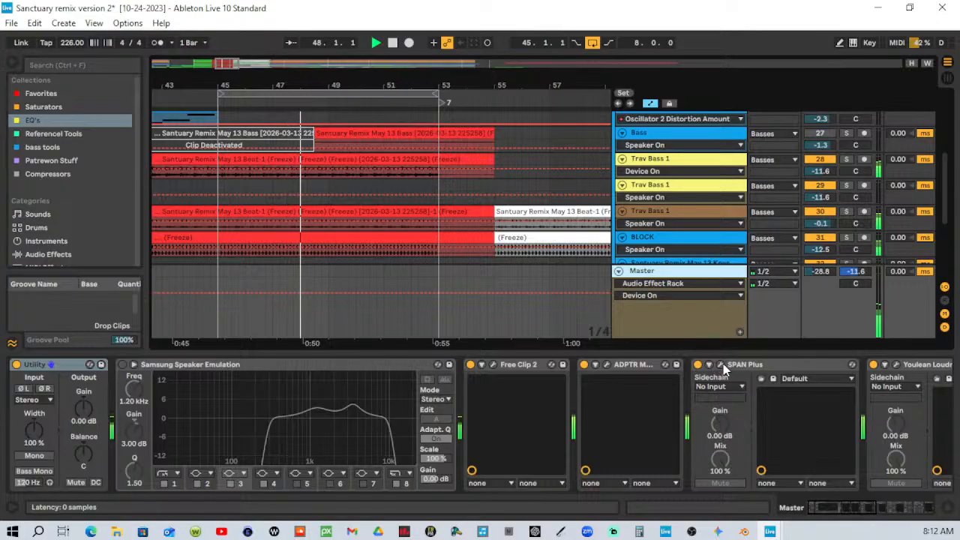
drag(750, 81, 521, 37)
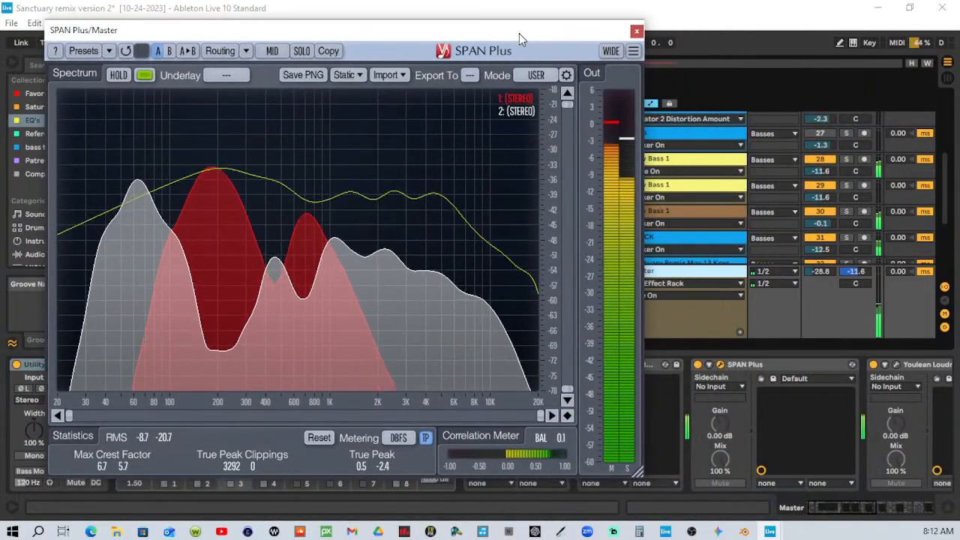
scroll(713, 244, down, 3)
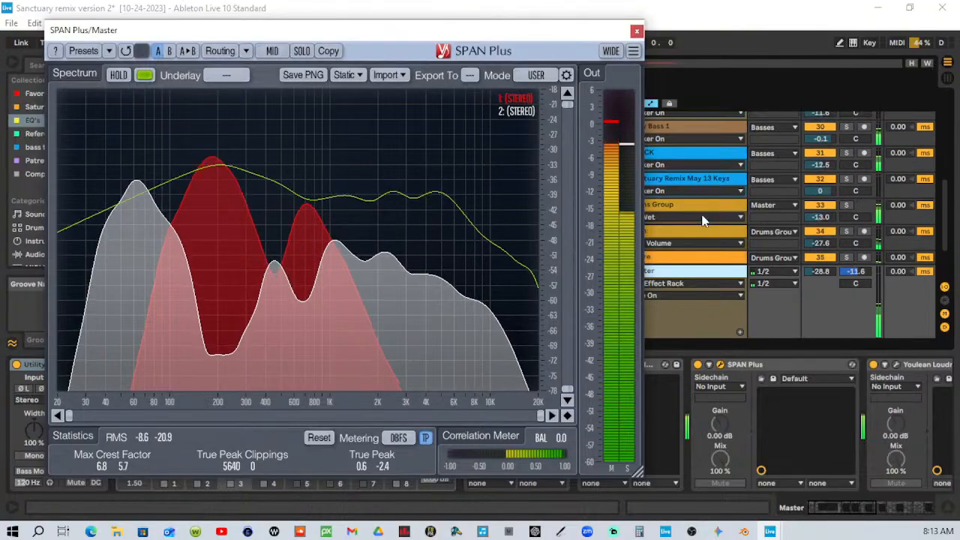
drag(562, 30, 538, 2)
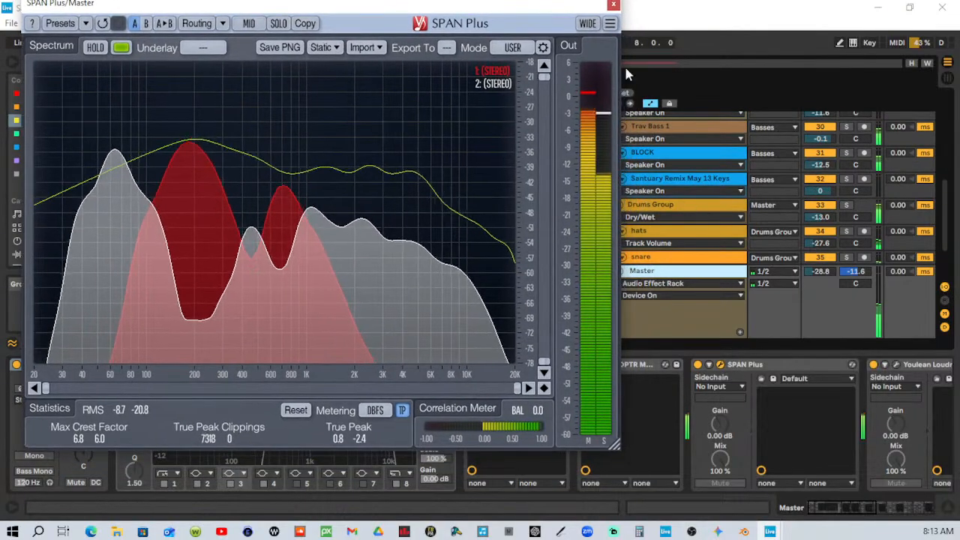
Lower the kick's track volume to -inf and raise it again while watching the Master's SPAN Plus, and bring the bass tracks into view.
scroll(681, 210, down, 2)
scroll(681, 210, down, 1)
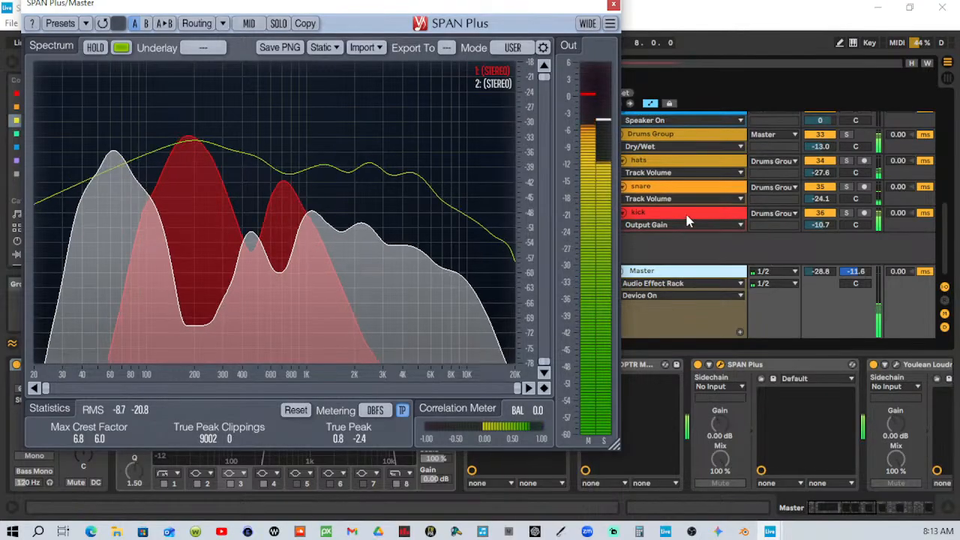
click(759, 218)
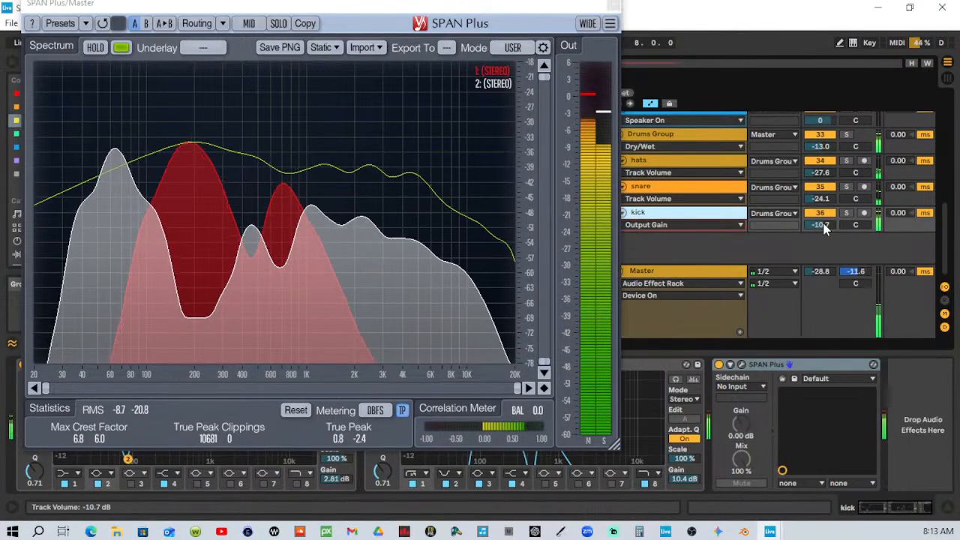
drag(824, 224, 824, 261)
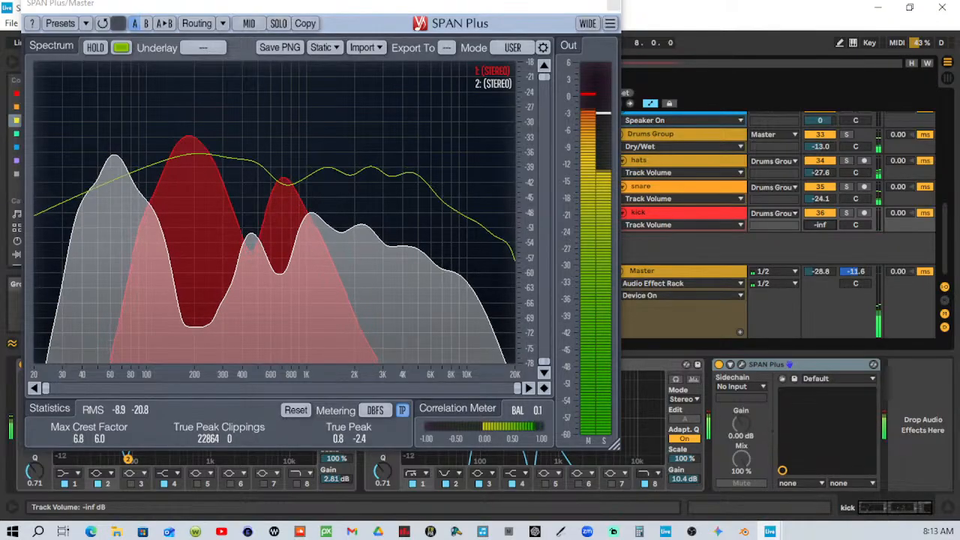
drag(824, 224, 829, 216)
scroll(778, 161, up, 8)
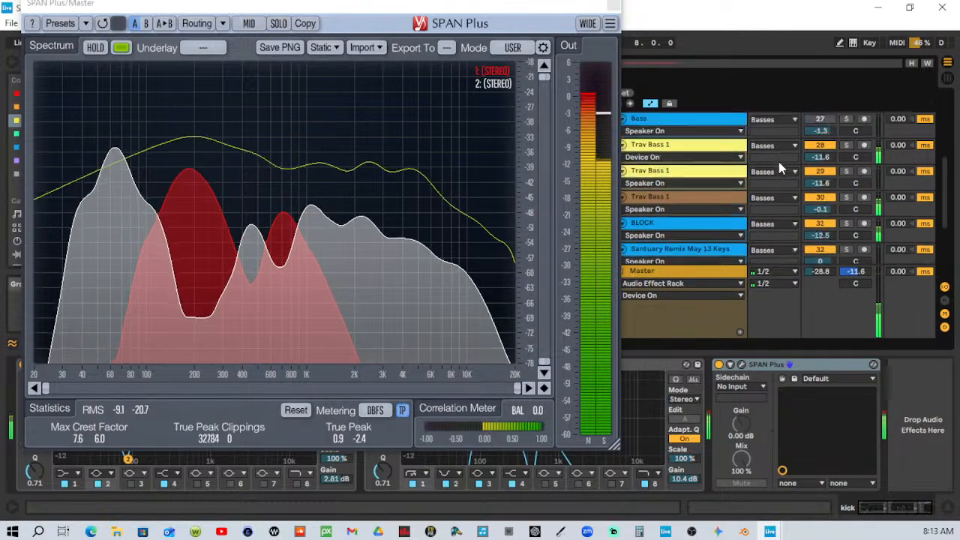
Raise the 25 Phase Plant track volume to 2.5 dB while watching the Master's SPAN Plus, stop playback, and close the analyzer window.
scroll(779, 162, up, 4)
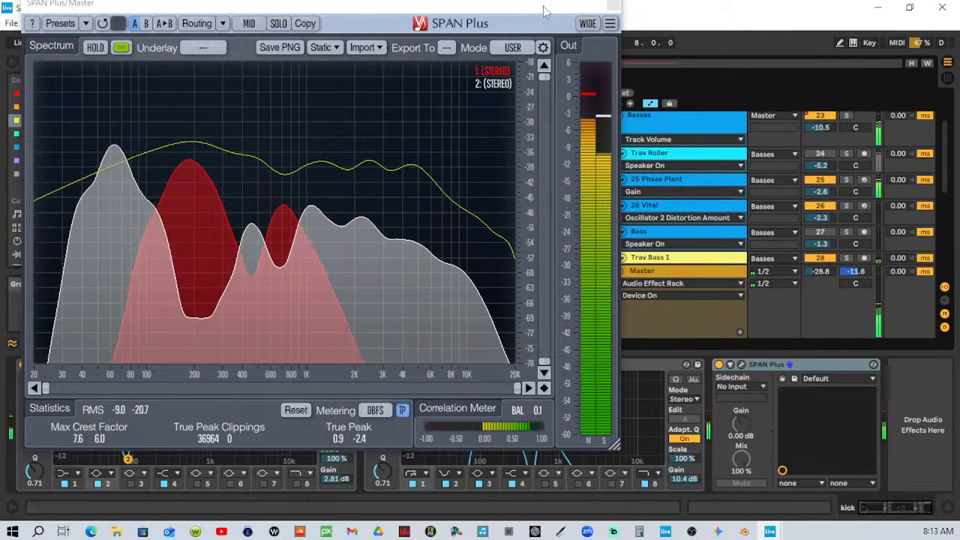
drag(544, 11, 607, 11)
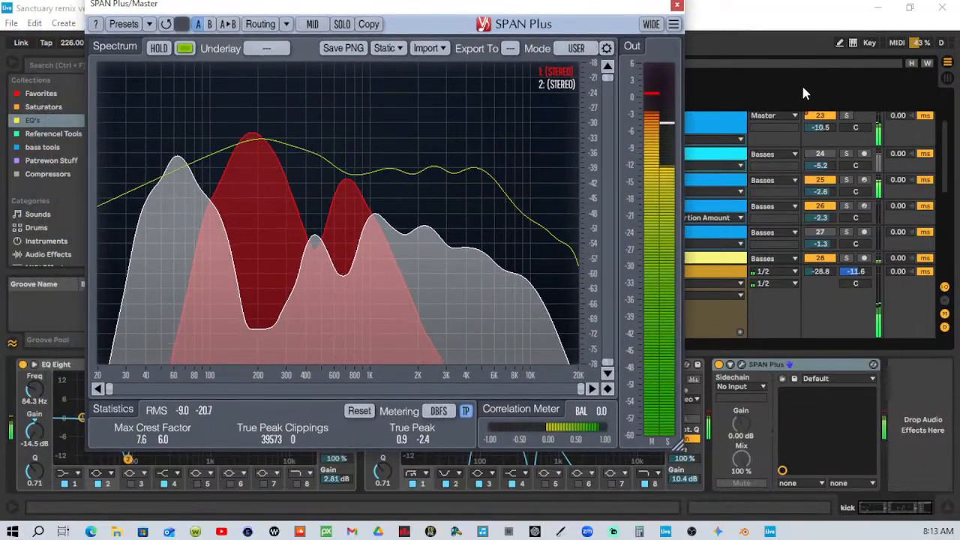
drag(823, 193, 822, 154)
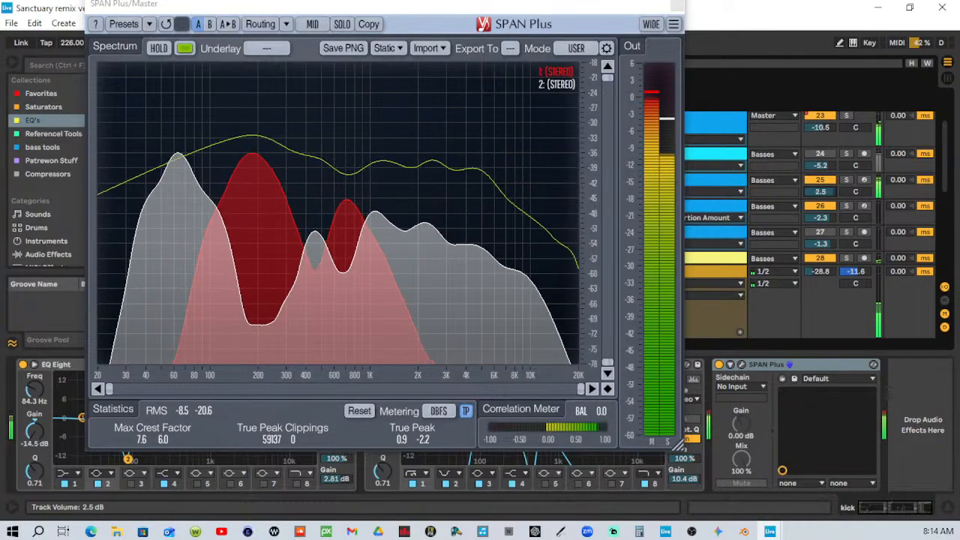
key(space)
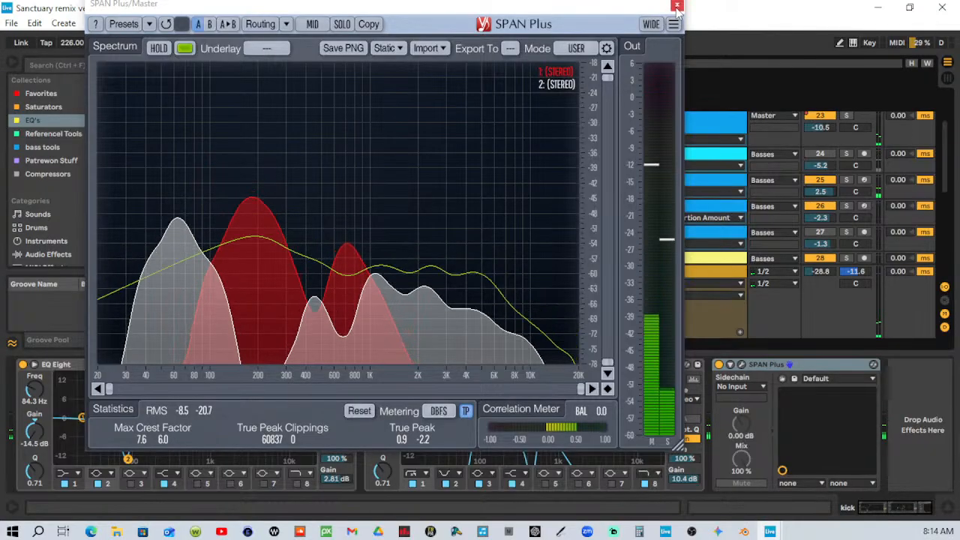
click(678, 5)
Delete SPAN Plus from the end of the 25 Phase Plant track's device chain.
click(680, 184)
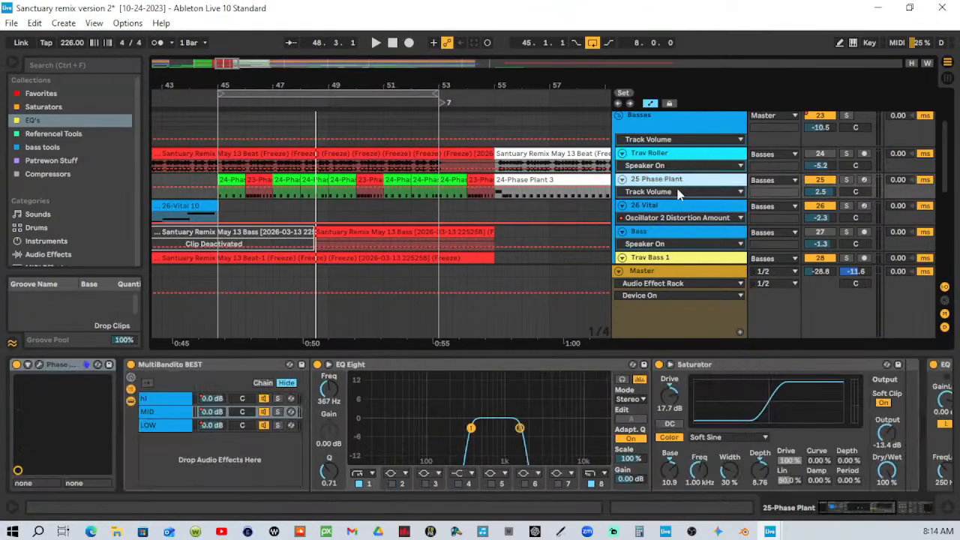
drag(860, 510, 912, 520)
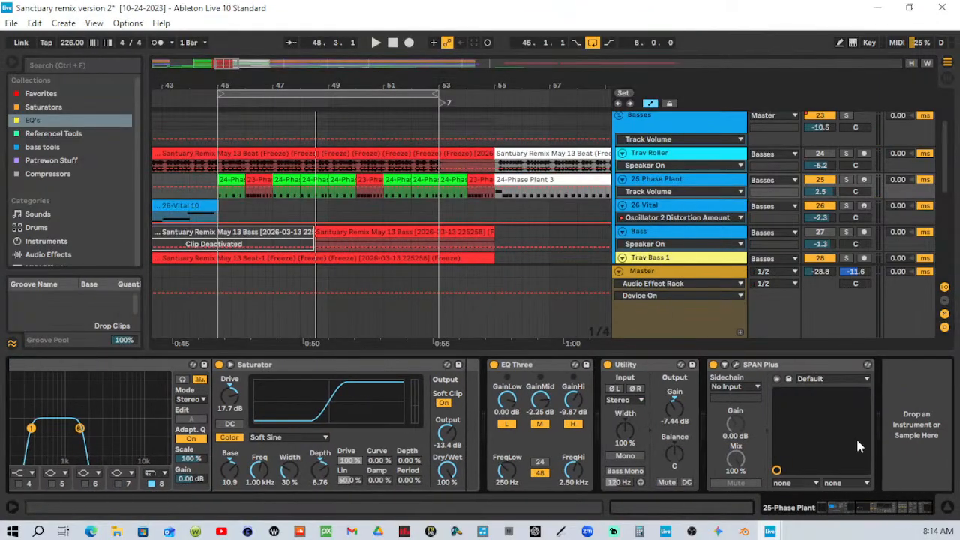
right_click(802, 365)
click(701, 371)
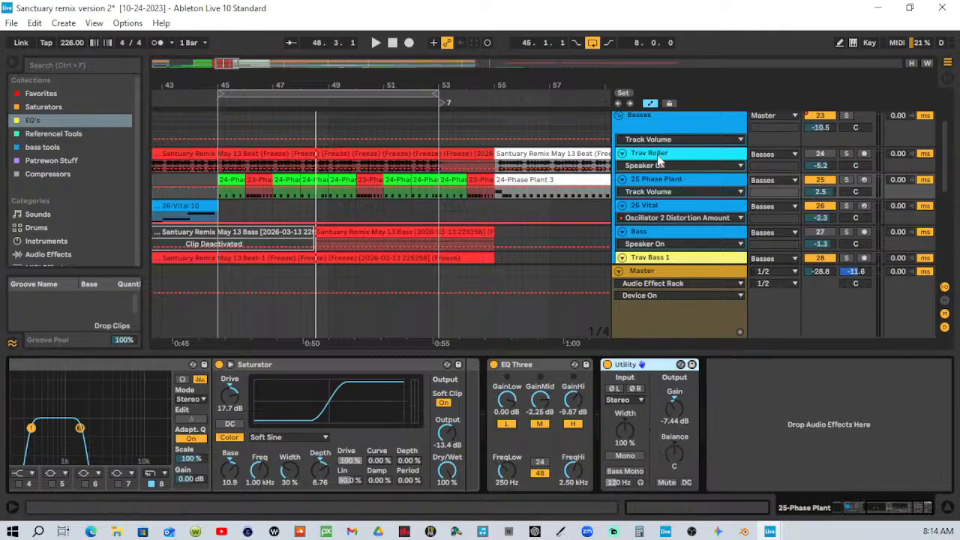
Remove SPAN Plus from the end of the kick track's device chain.
scroll(659, 157, down, 5)
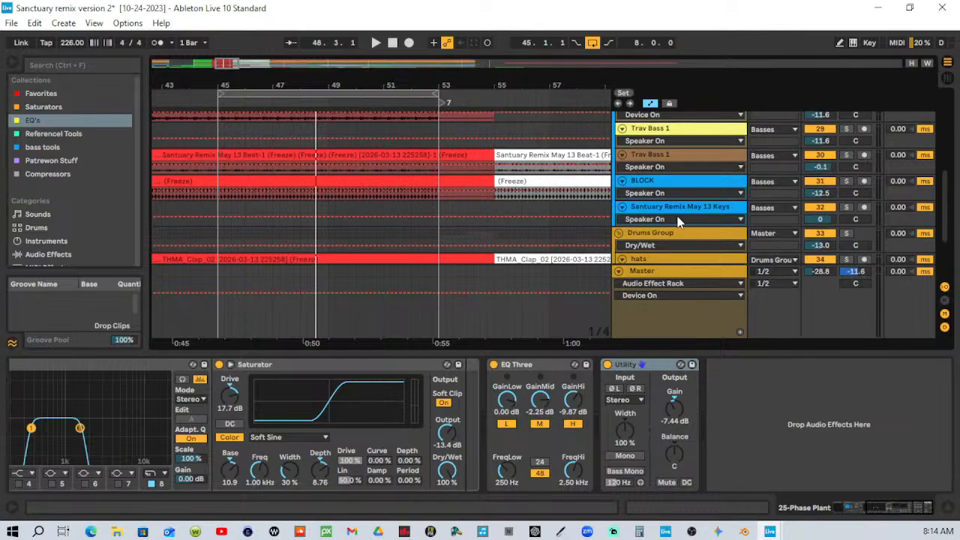
scroll(677, 220, down, 4)
click(677, 220)
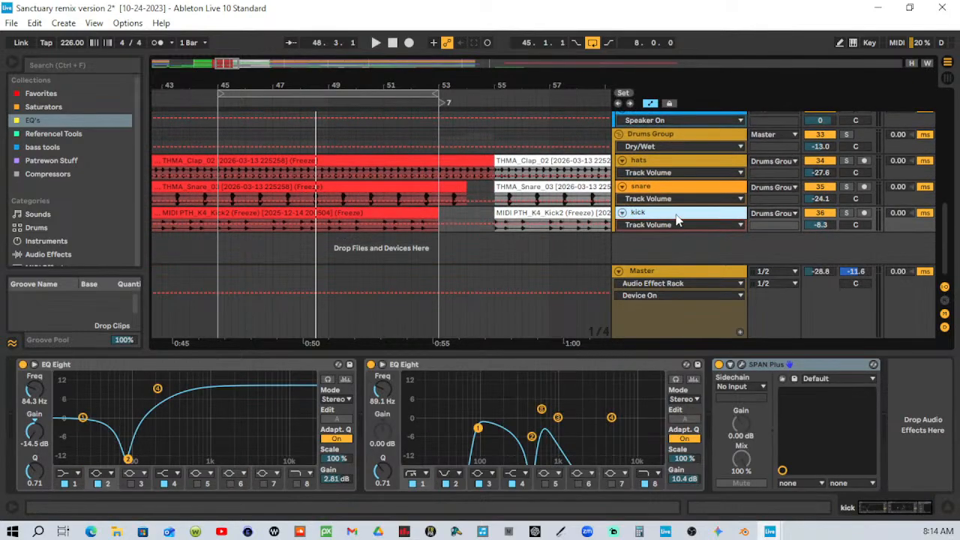
right_click(809, 366)
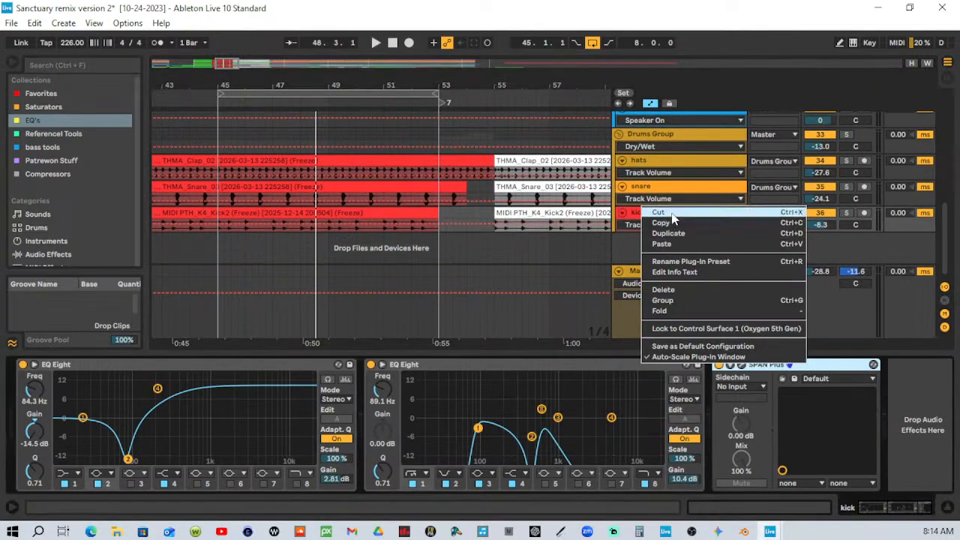
click(665, 223)
key(Delete)
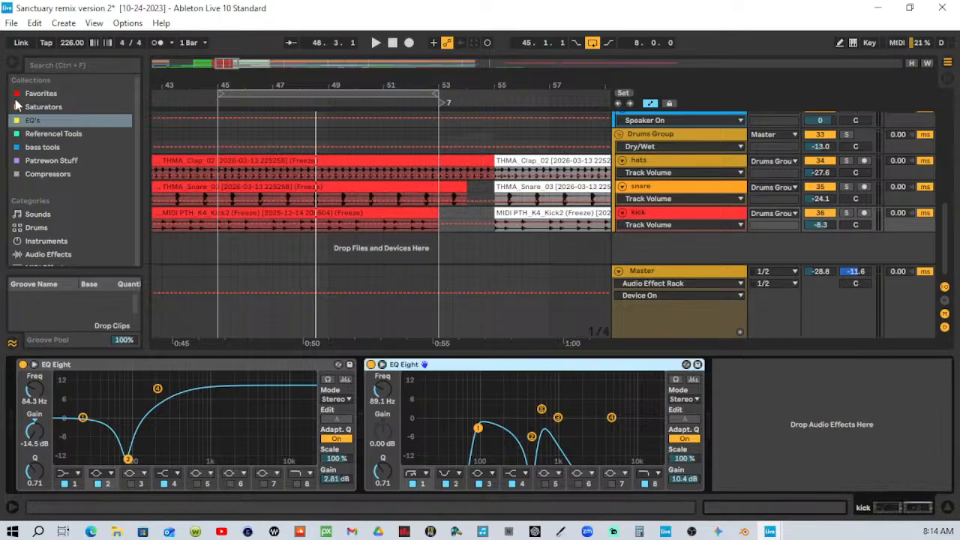
Open the Referencel Tools collection, widen the browser, and look through its analysis and metering plug-ins.
click(45, 133)
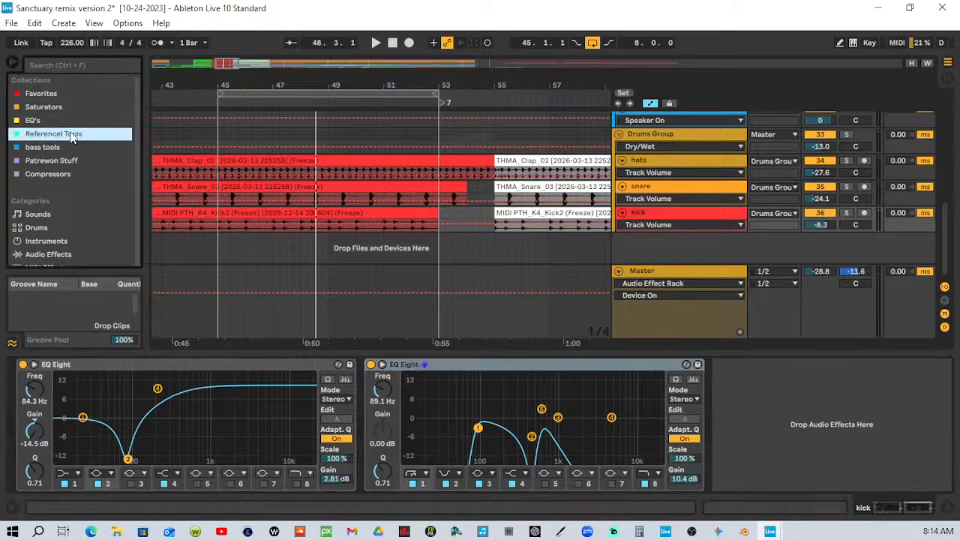
drag(148, 131, 358, 125)
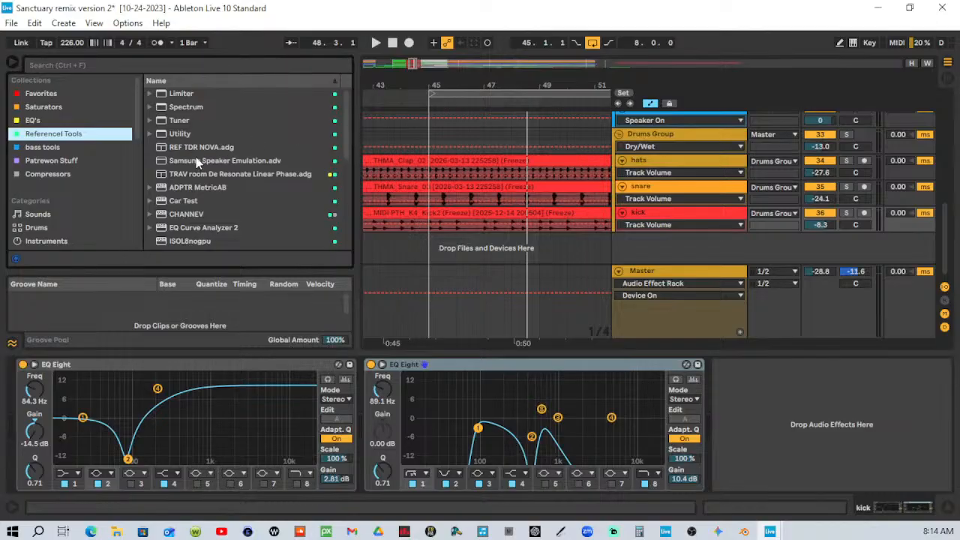
scroll(188, 180, down, 6)
scroll(176, 217, up, 6)
scroll(177, 135, down, 3)
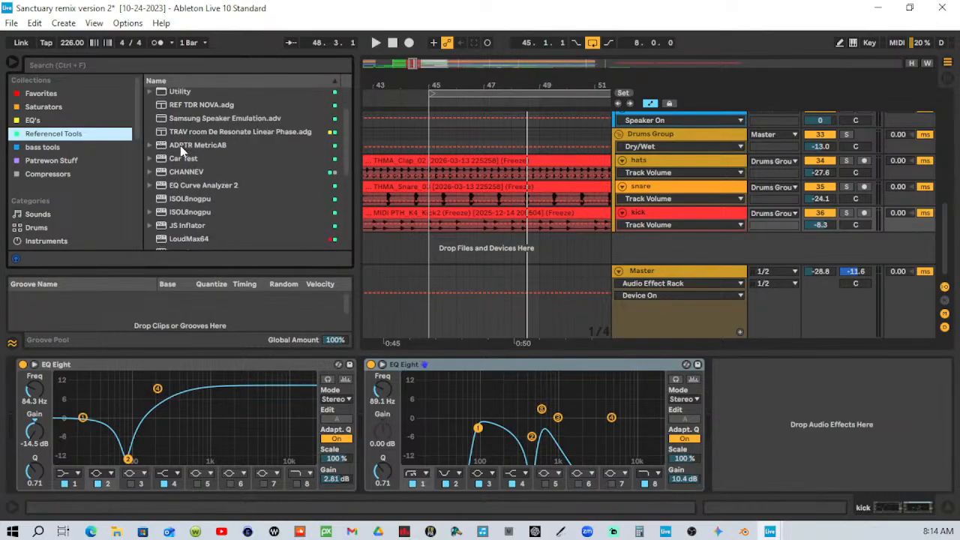
click(705, 213)
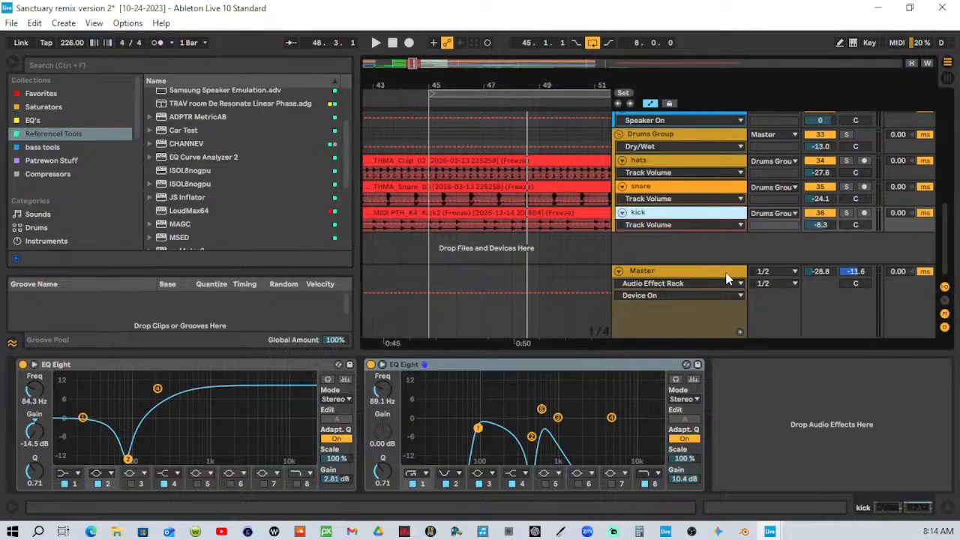
click(774, 266)
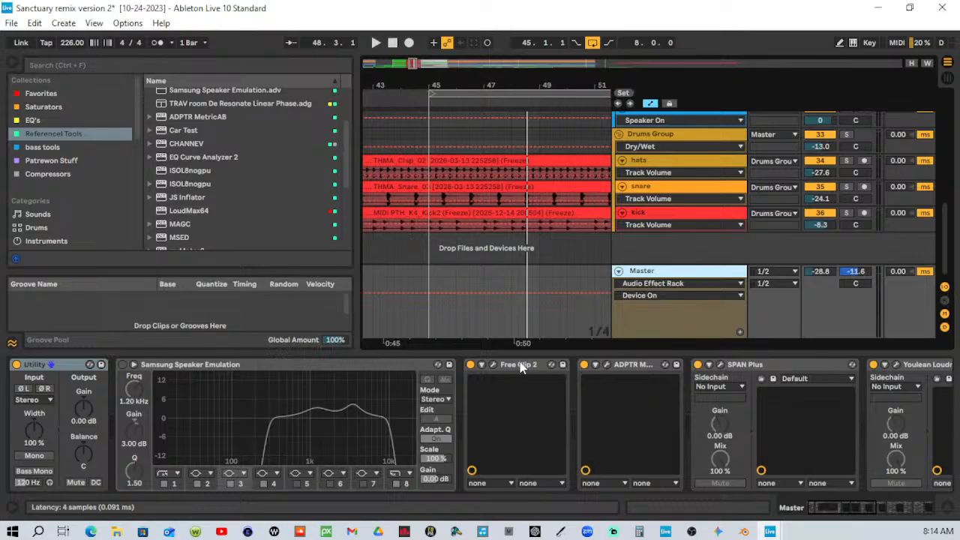
click(493, 365)
click(493, 365)
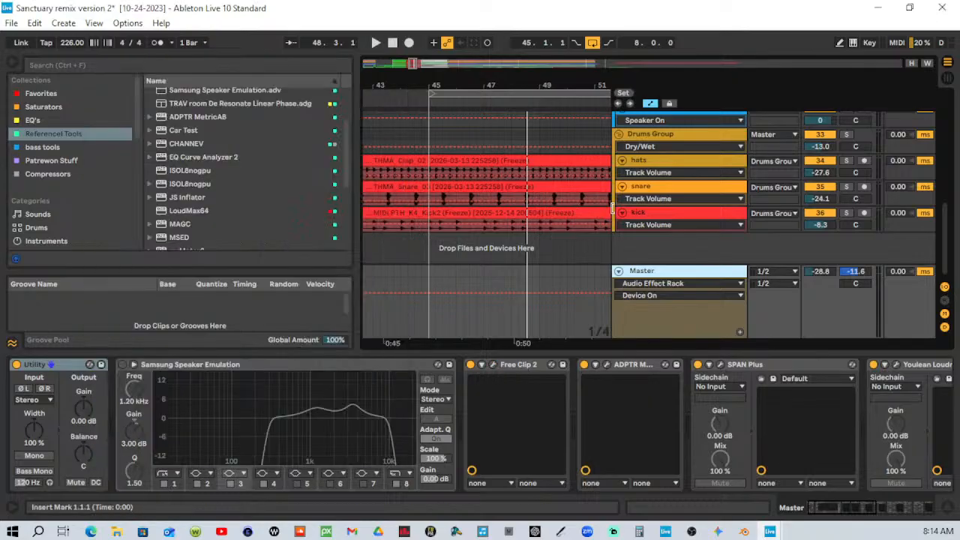
Compare the devices in the two chains of the Drums Group's Audio Effect Rack.
scroll(675, 184, up, 2)
click(675, 180)
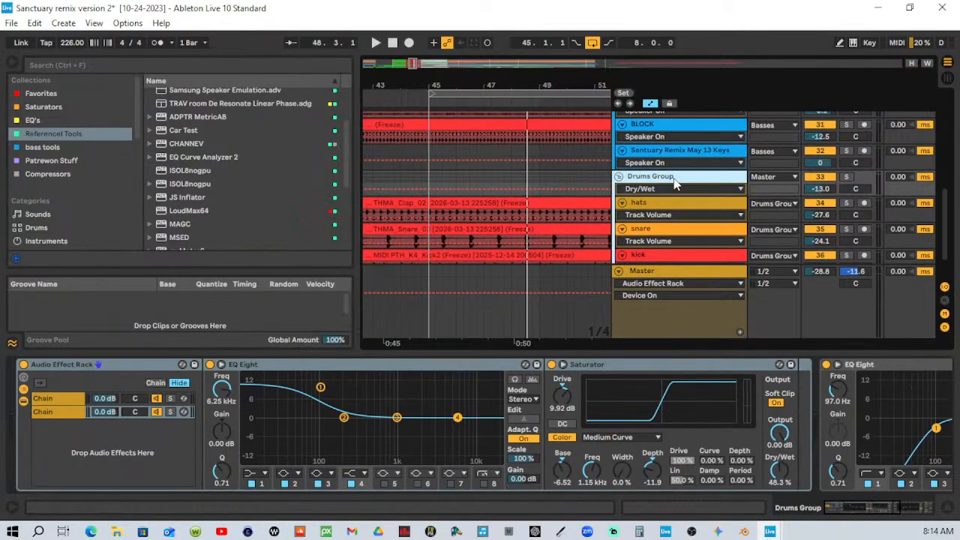
click(66, 400)
click(60, 412)
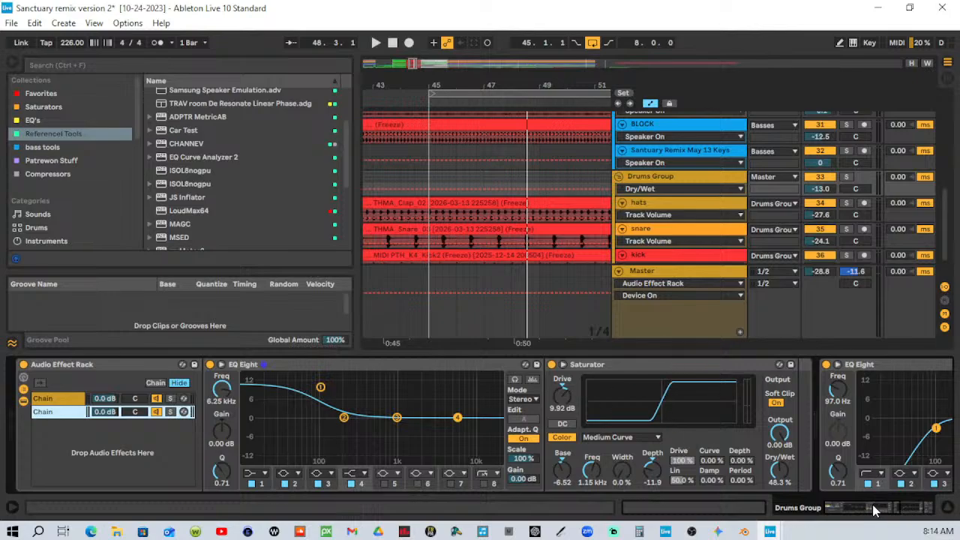
drag(874, 510, 833, 522)
click(73, 402)
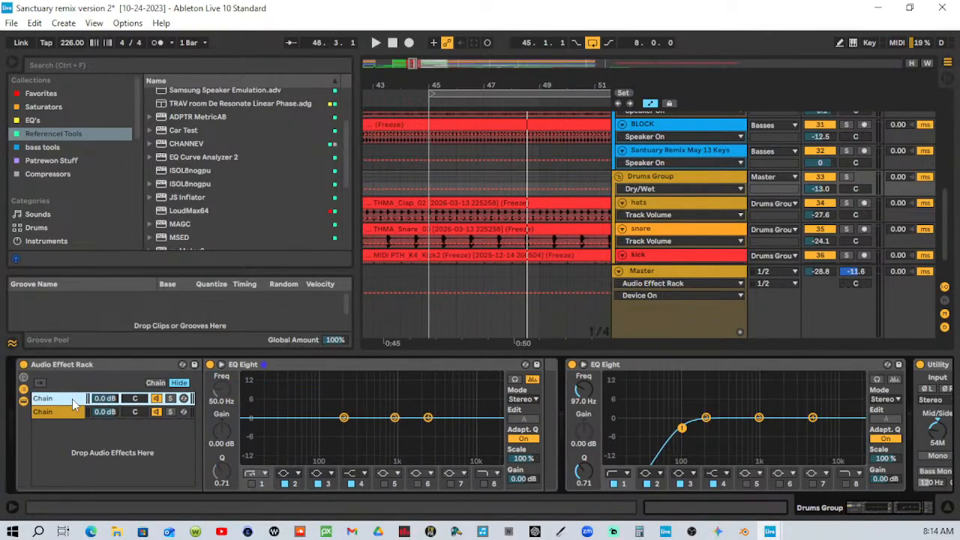
click(69, 417)
click(60, 400)
drag(881, 508, 896, 510)
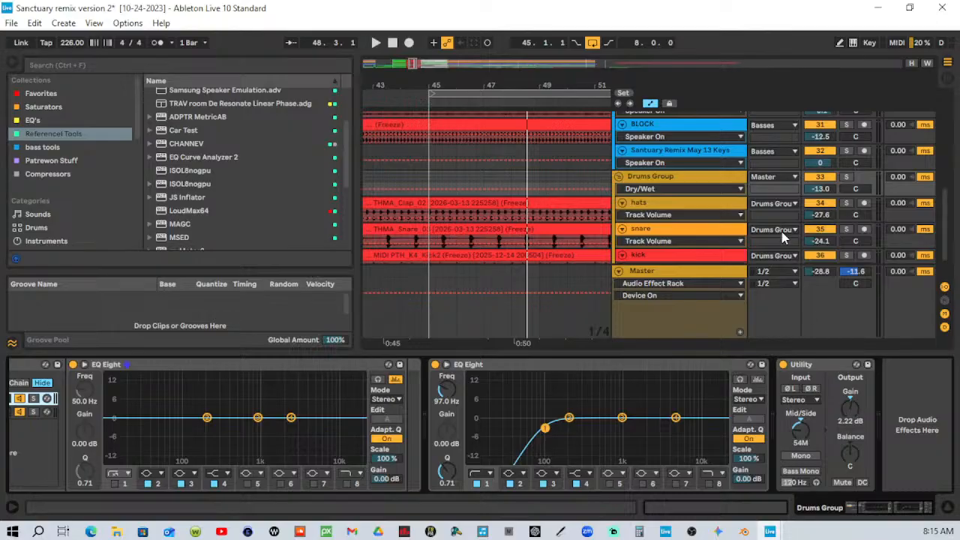
Show automation for the kick's volume fader in the Session mixer, hide the device view there, and return to the Arrangement.
key(Tab)
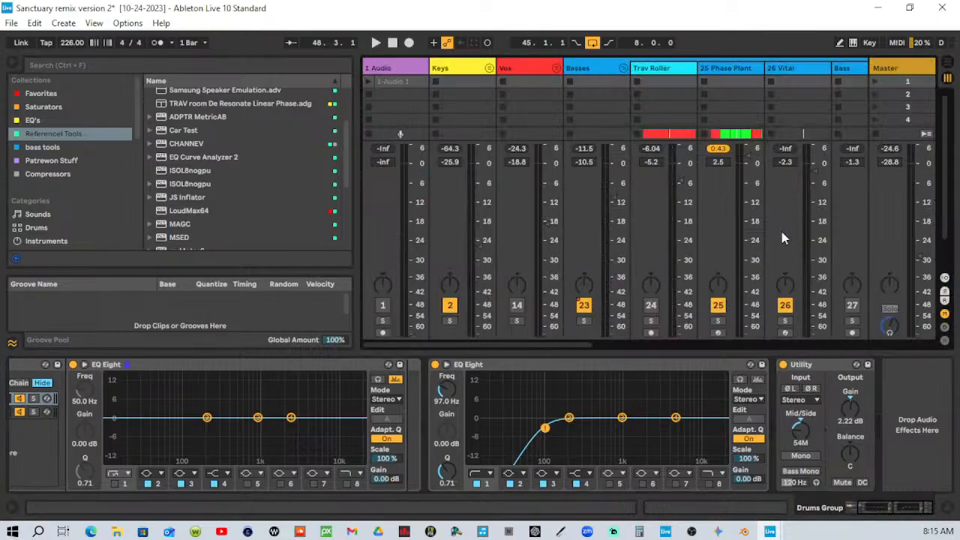
drag(567, 347, 905, 372)
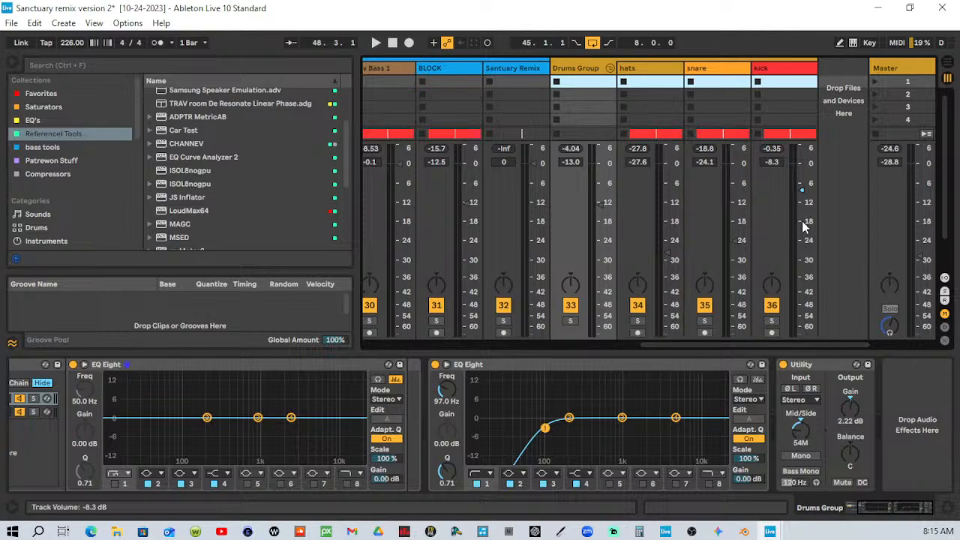
right_click(802, 191)
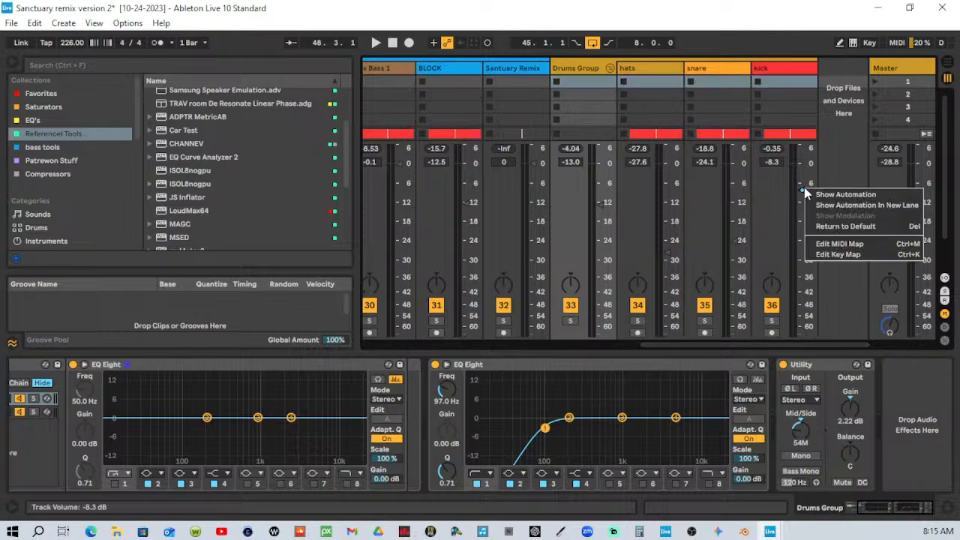
click(842, 194)
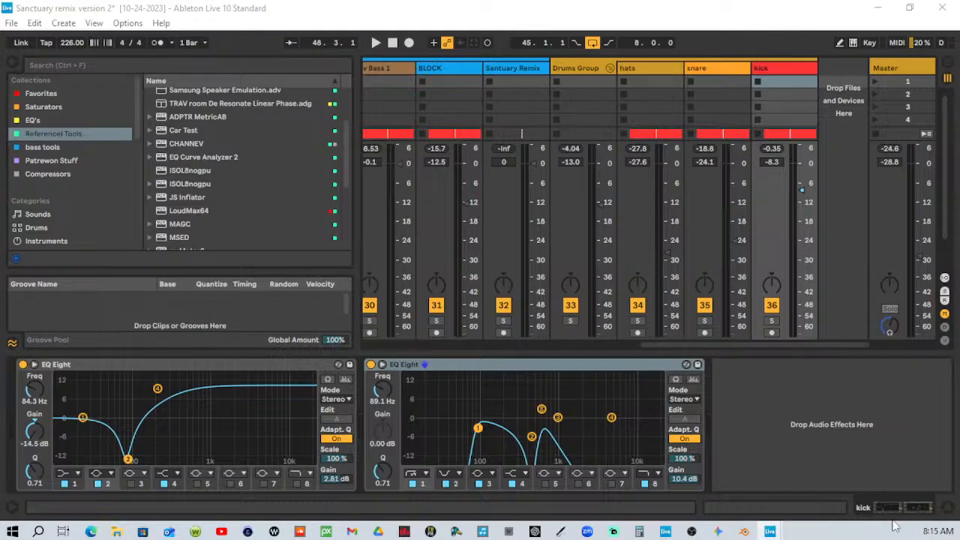
click(949, 508)
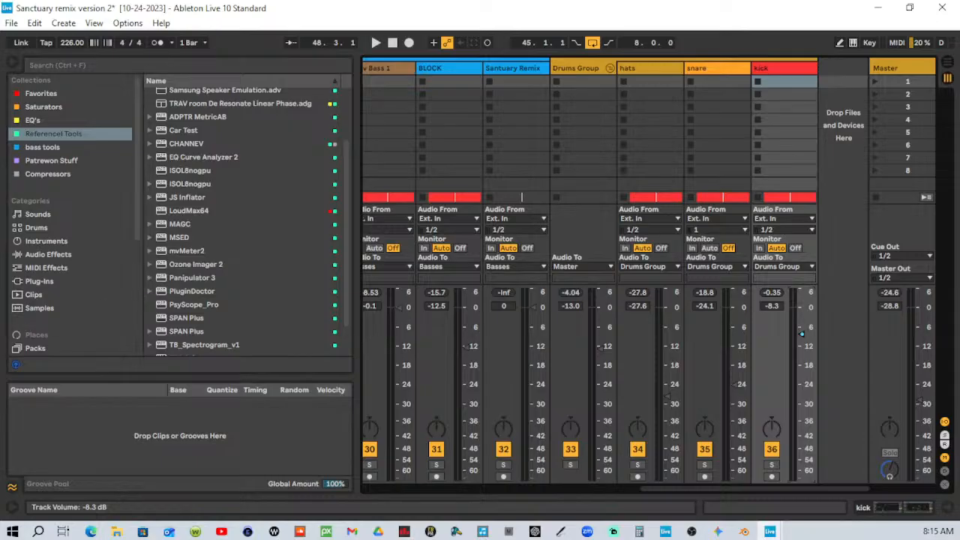
key(Tab)
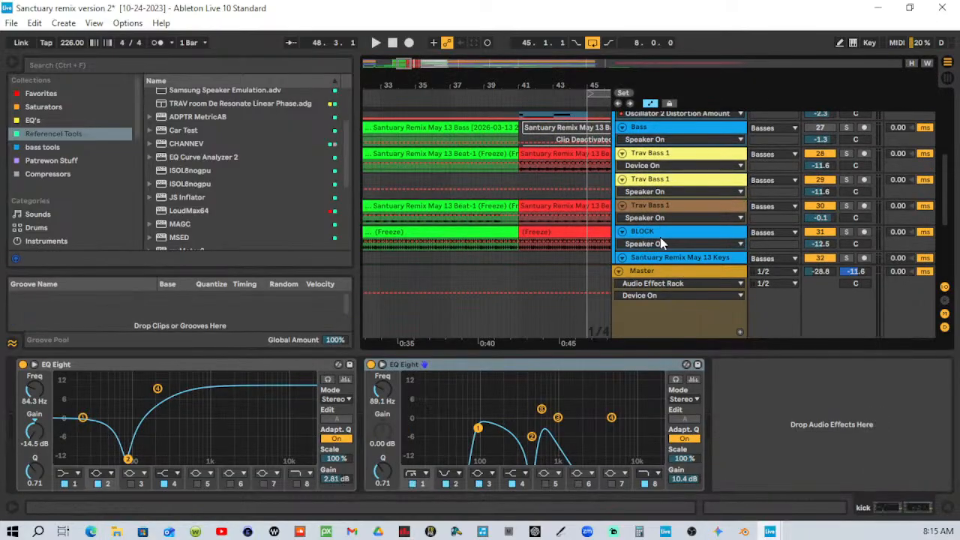
Make the kick track slightly taller in the Arrangement and toggle the track input/output section off and on.
scroll(662, 239, down, 8)
drag(713, 232, 709, 257)
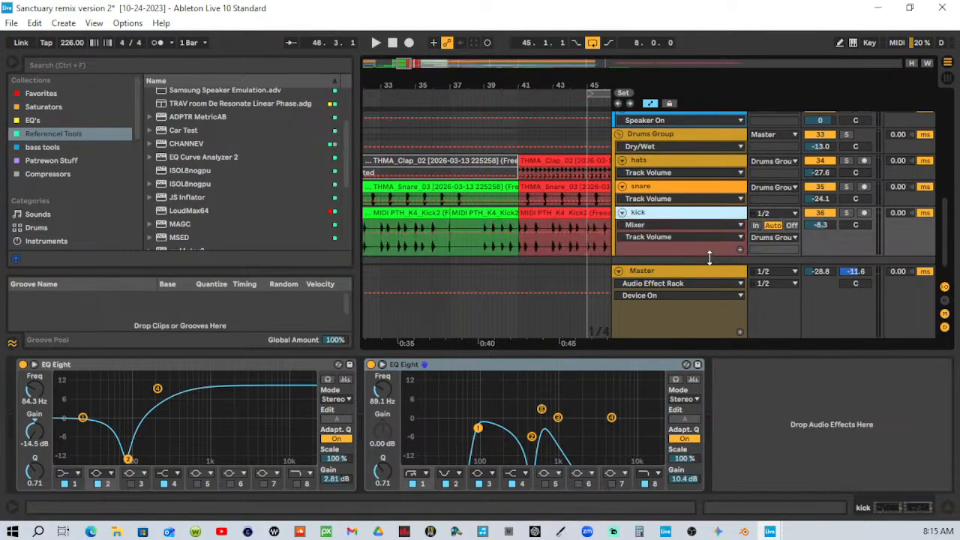
click(945, 288)
click(945, 289)
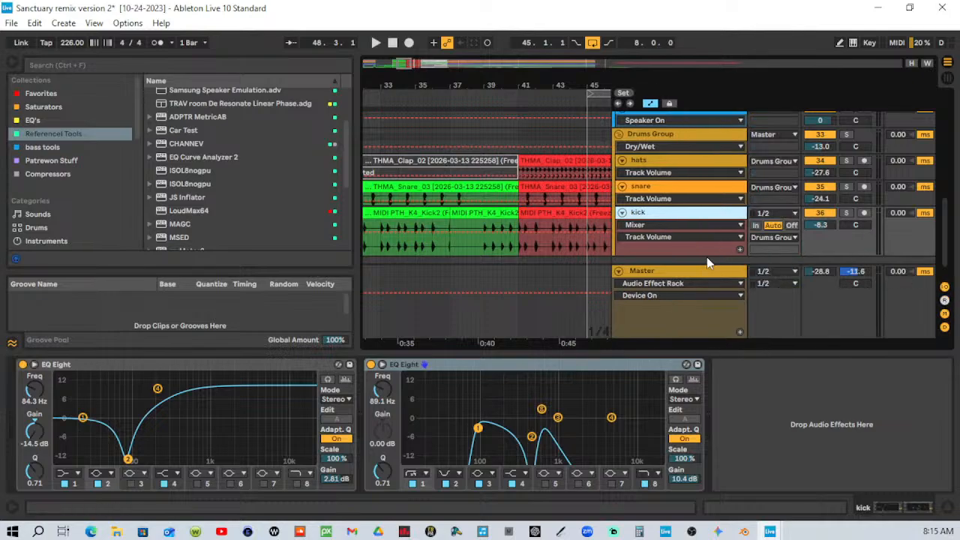
mouse_move(705, 255)
mouse_down()
mouse_move(708, 271)
mouse_move(716, 240)
mouse_up()
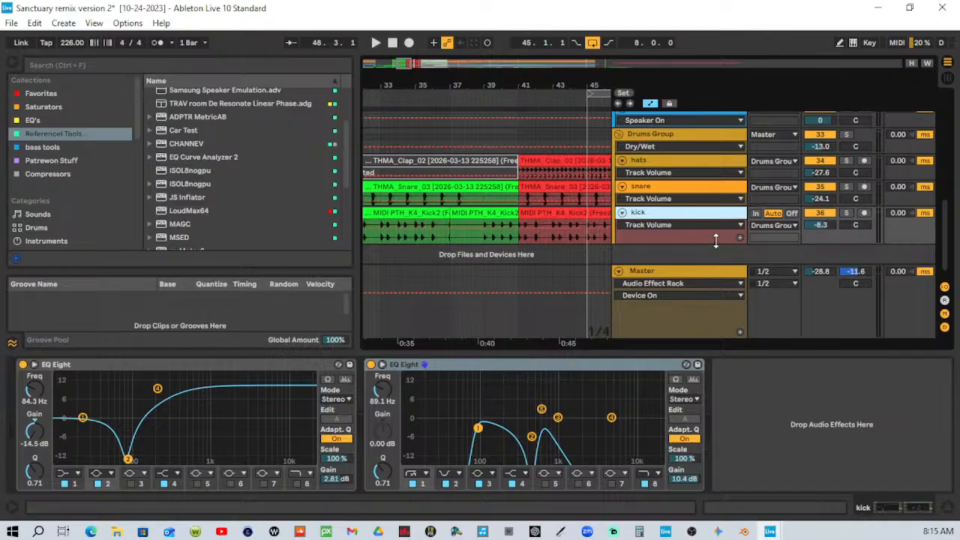
Show the kick's track volume automation in the Arrangement, check it from bar 1, and reselect the kick track.
right_click(817, 226)
click(831, 234)
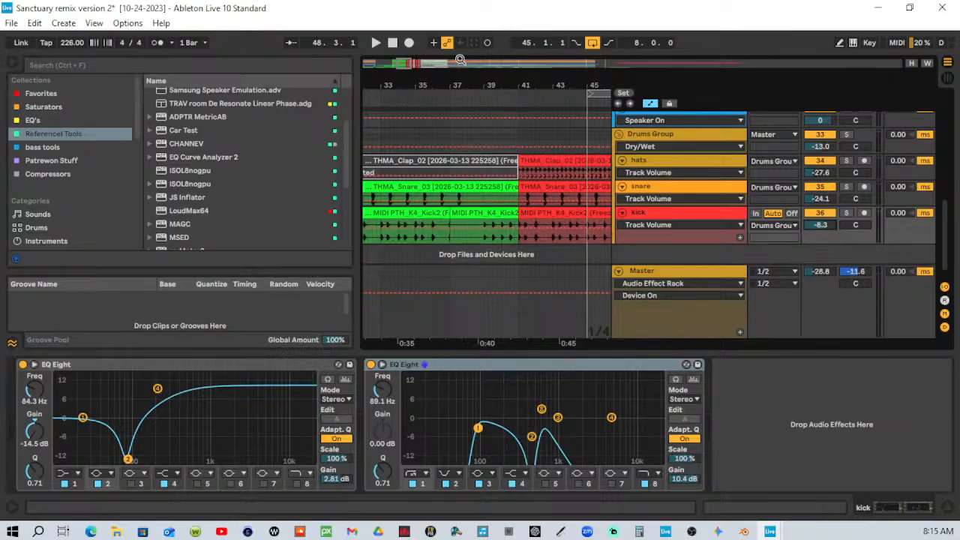
drag(499, 78, 741, 223)
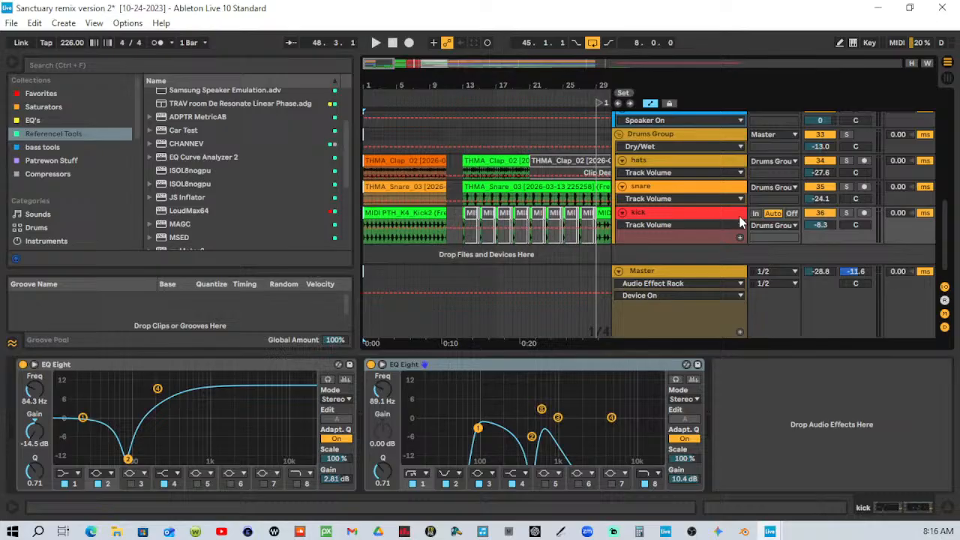
right_click(827, 225)
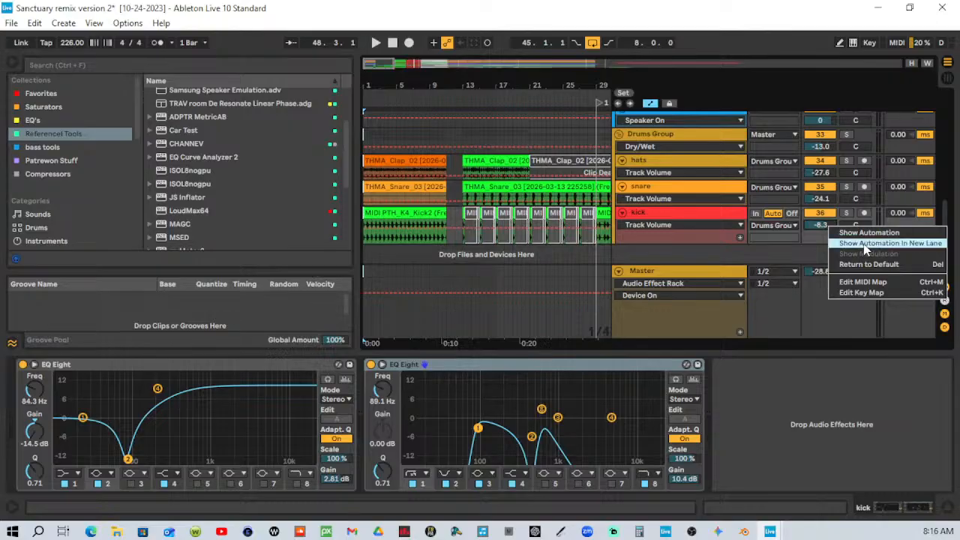
click(705, 211)
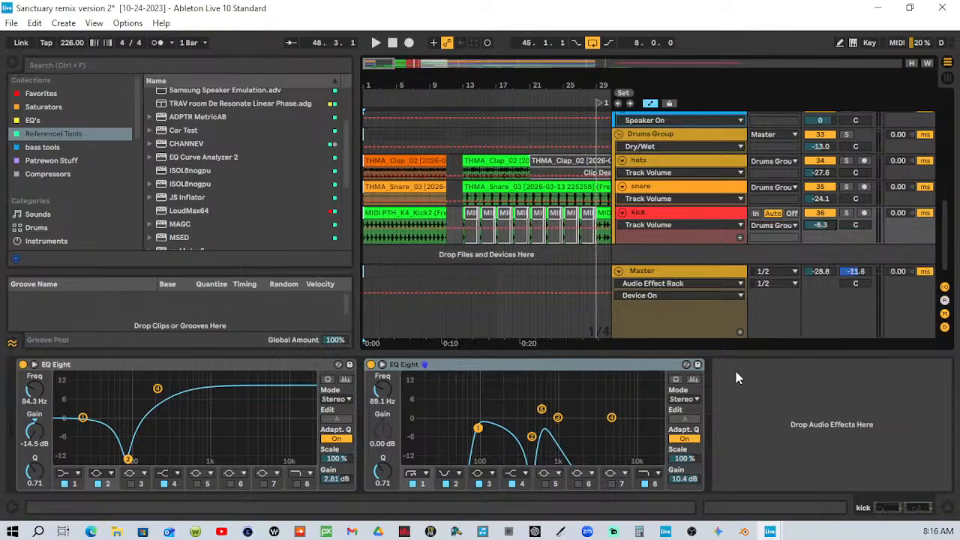
click(711, 216)
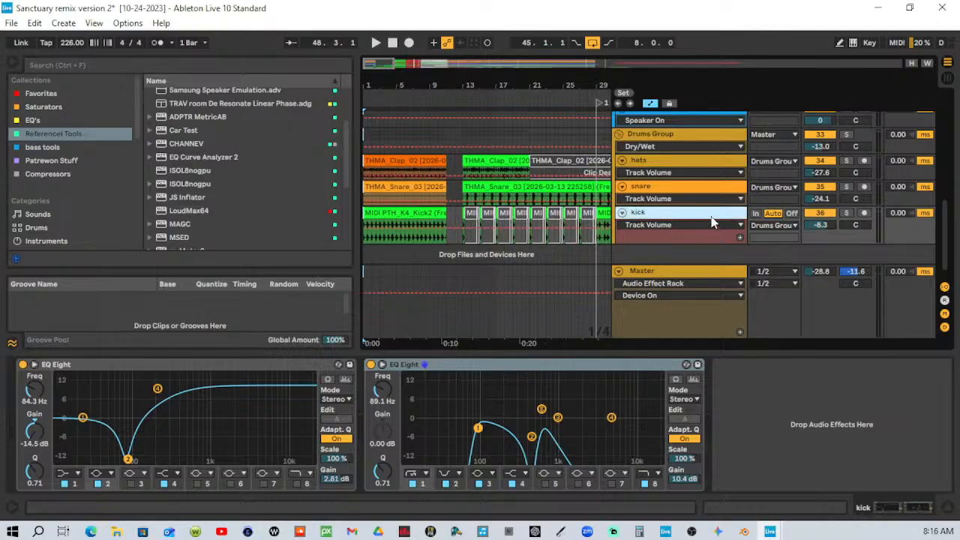
Show the kick's volume fader automation in a new lane from the Session mixer.
click(950, 78)
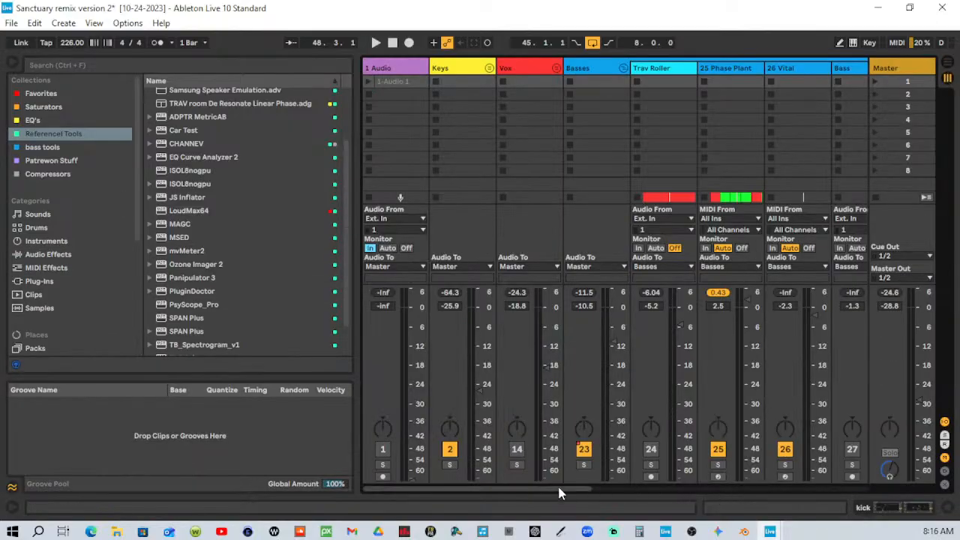
drag(559, 489, 860, 485)
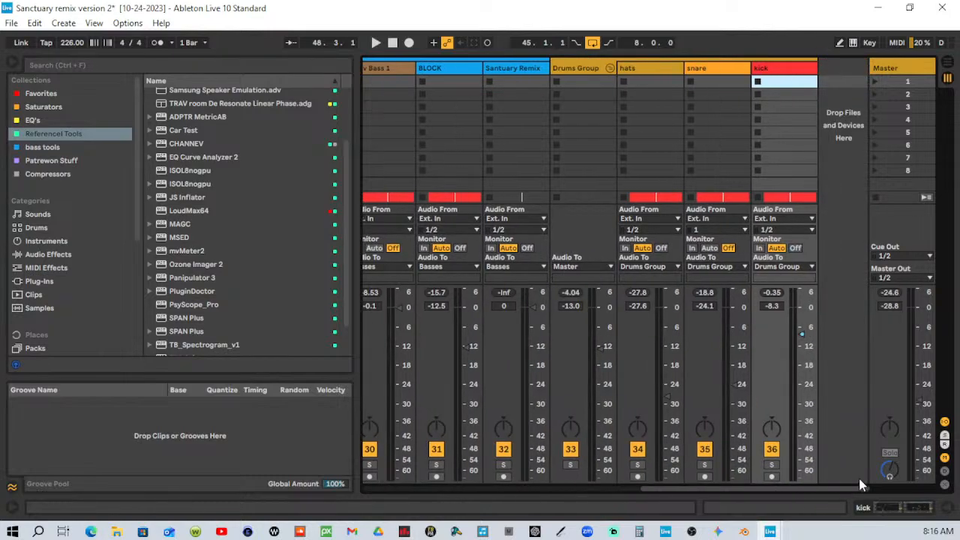
right_click(804, 335)
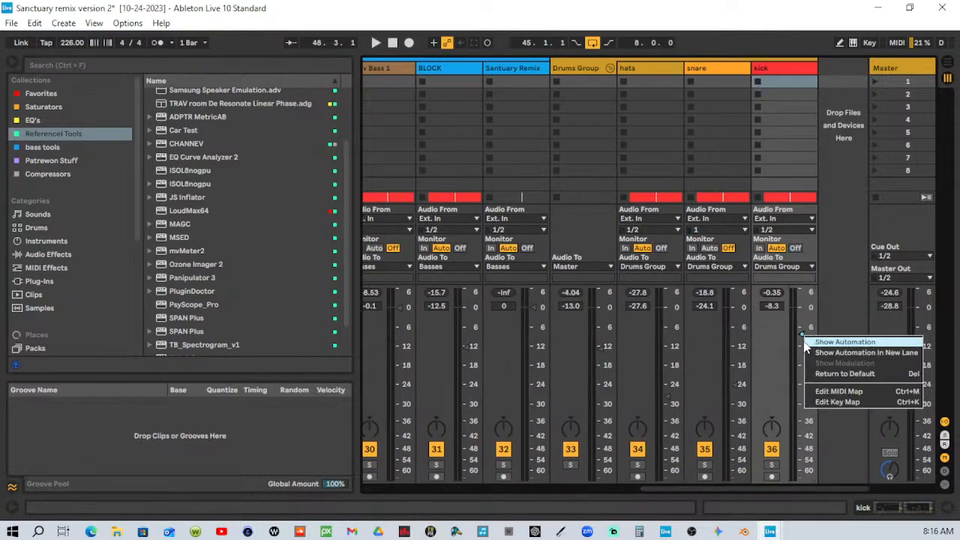
click(869, 354)
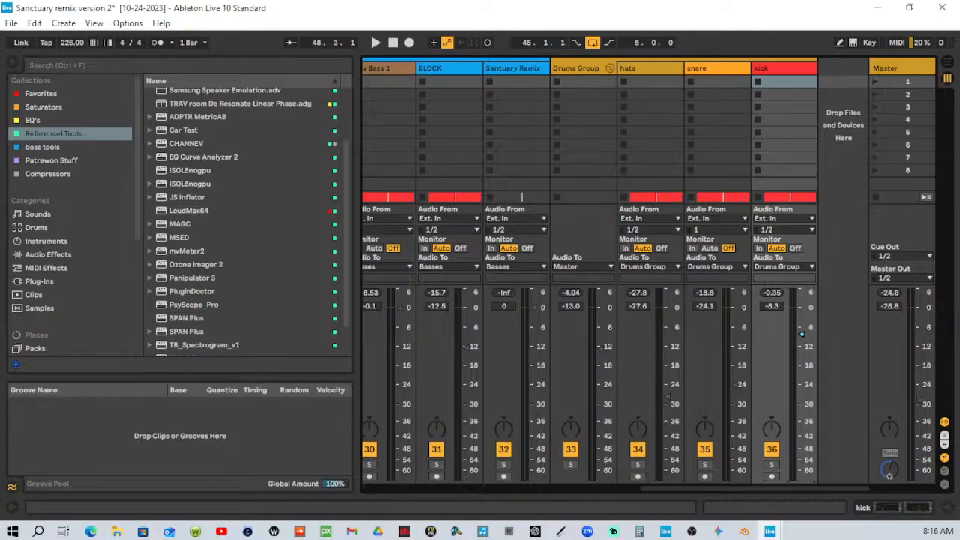
Examine the device chain of the kick track and that of the Drums Group through to its Utility device.
click(783, 73)
double_click(807, 72)
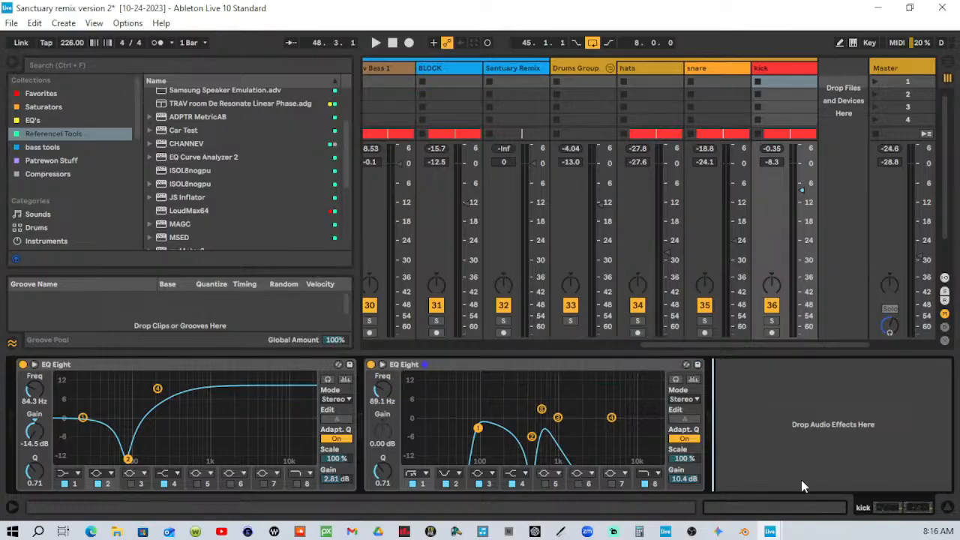
click(577, 68)
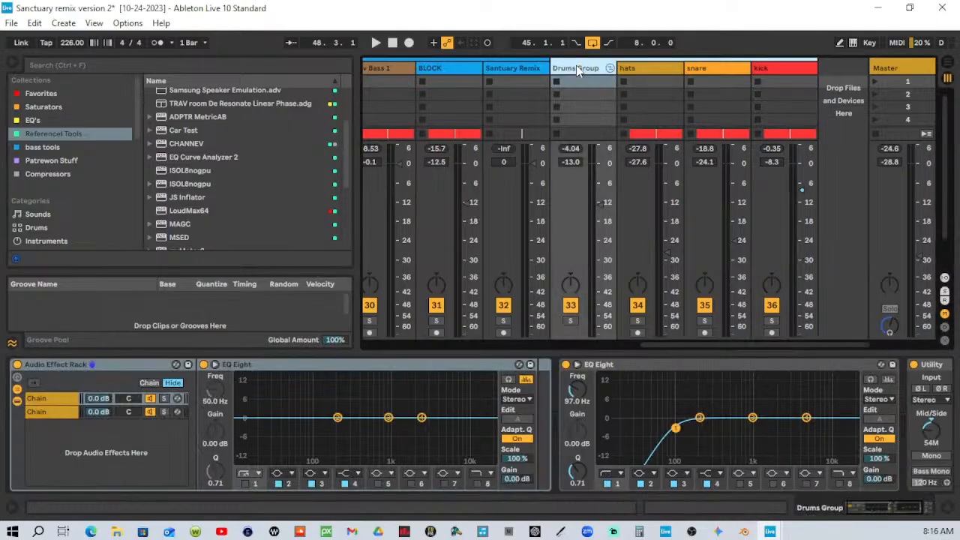
click(903, 511)
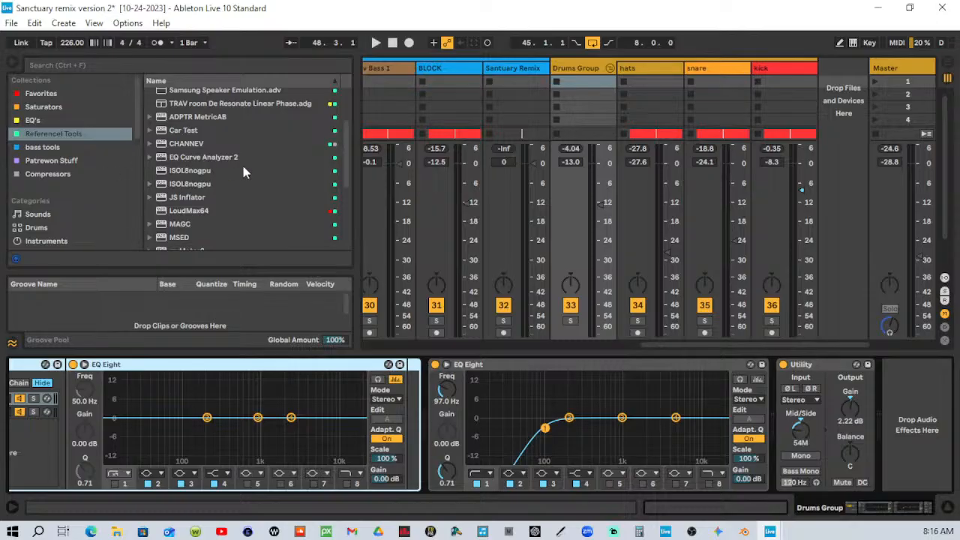
scroll(242, 171, down, 5)
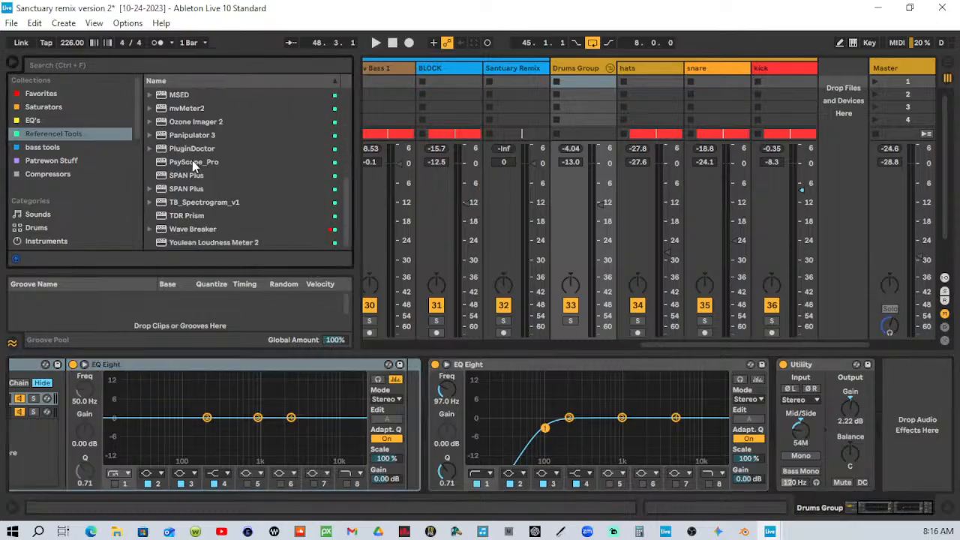
drag(193, 162, 792, 68)
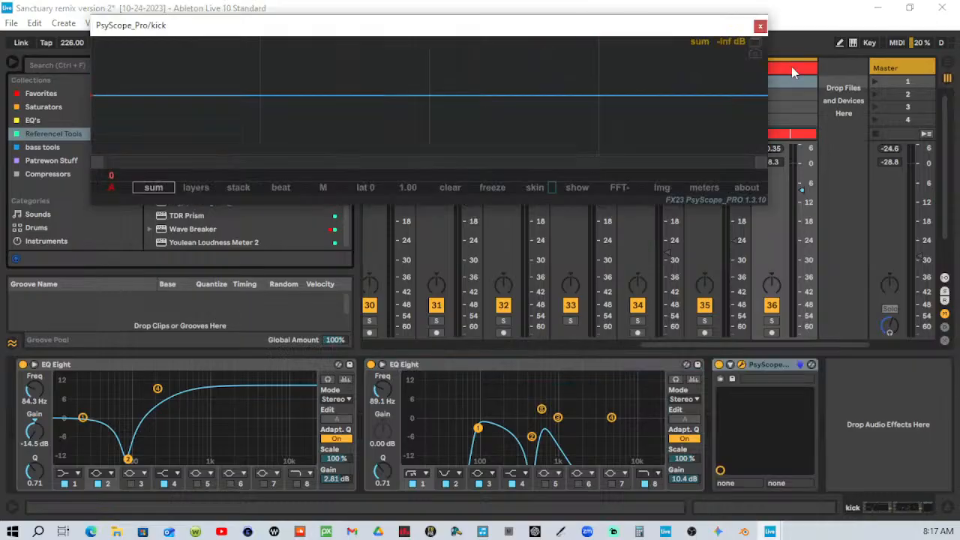
click(760, 25)
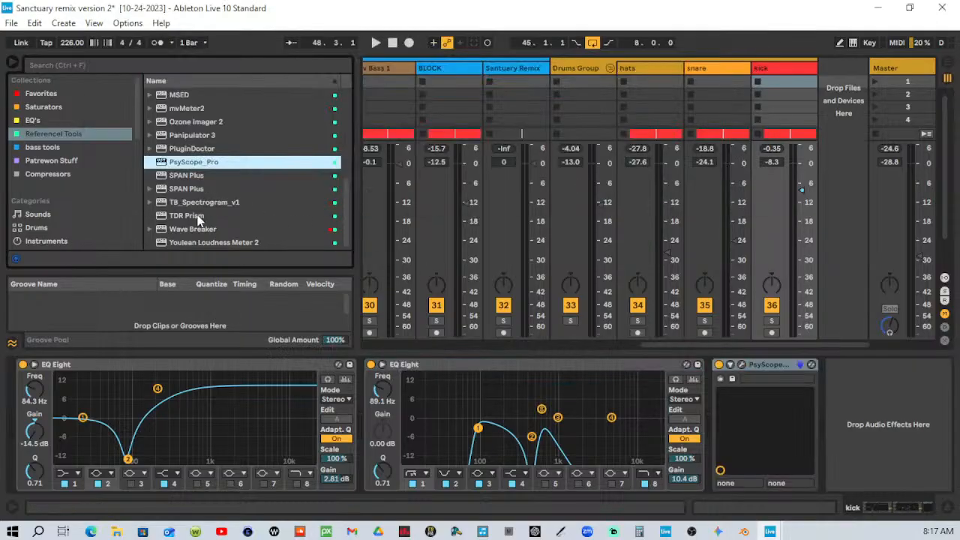
right_click(769, 364)
click(808, 214)
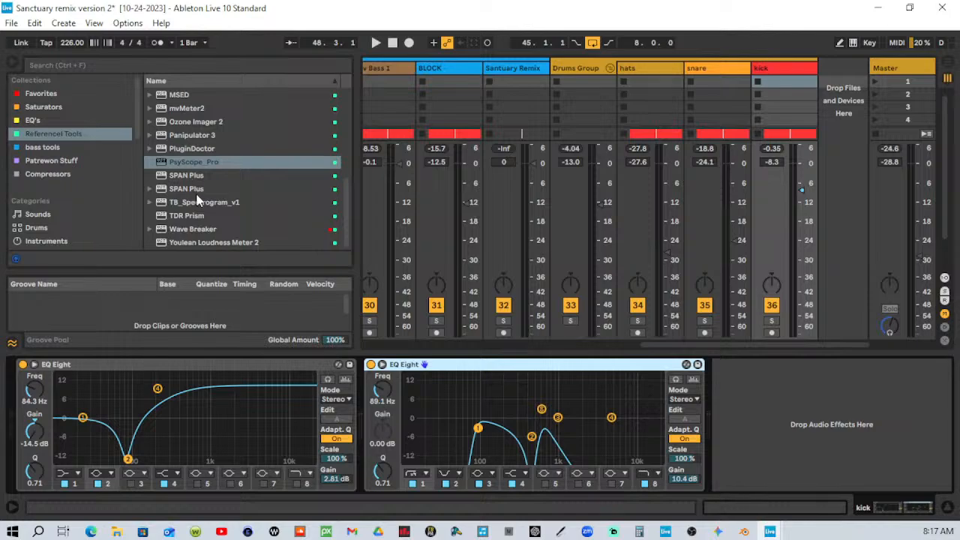
Add SPAN Plus after the second EQ Eight on the kick track and export its spectrum to slot 1.
drag(188, 191, 753, 425)
click(786, 117)
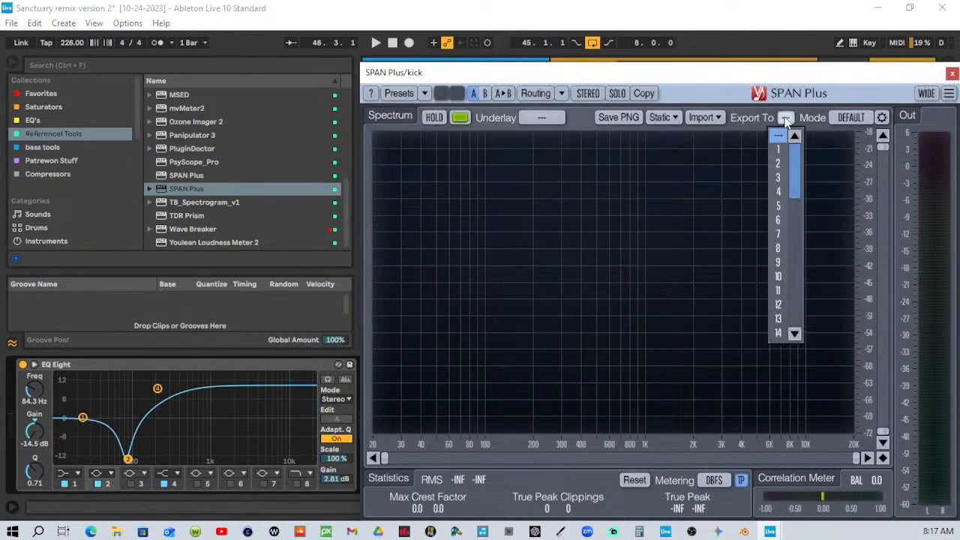
click(779, 152)
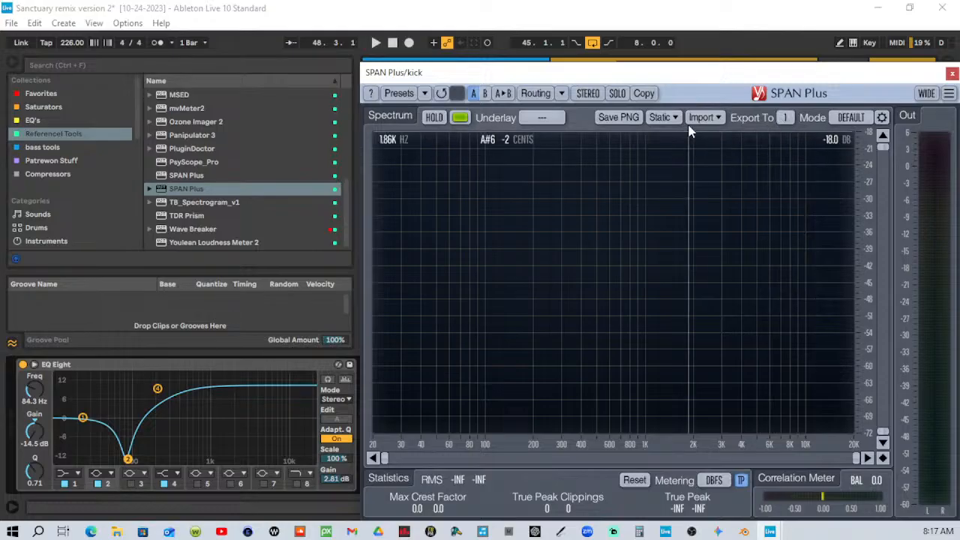
Set the kick's SPAN Plus spectrum color to red and its mode to NOISIA 4X, and close the plugin window.
click(461, 118)
click(461, 195)
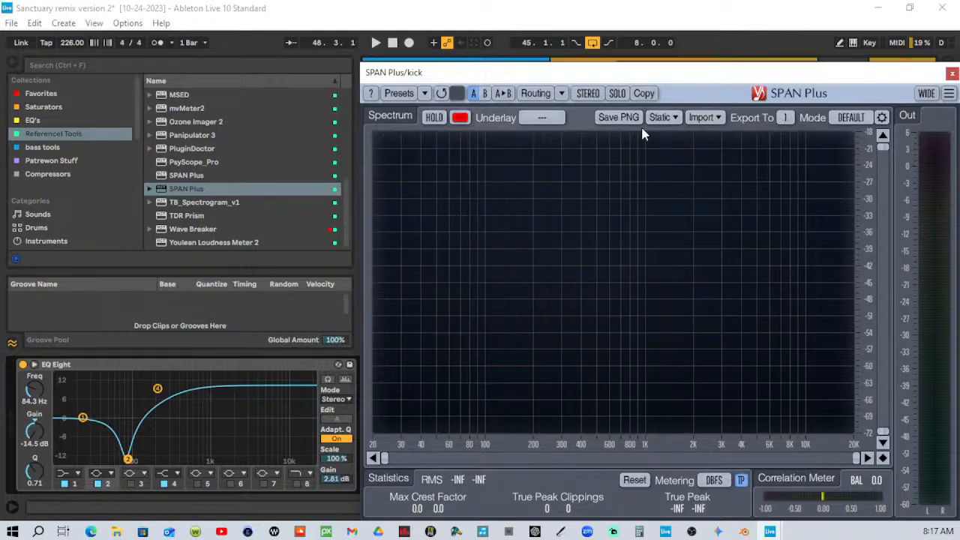
click(855, 118)
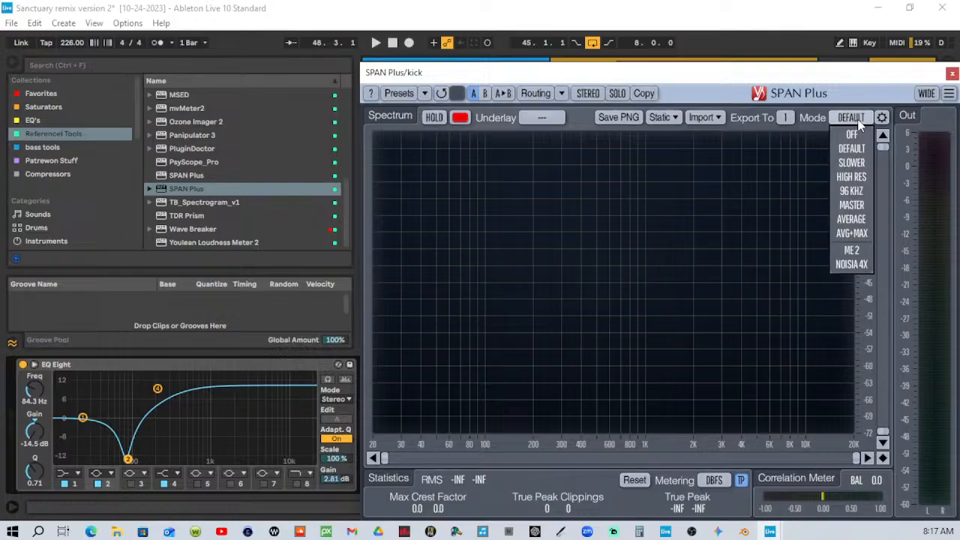
click(852, 264)
click(951, 73)
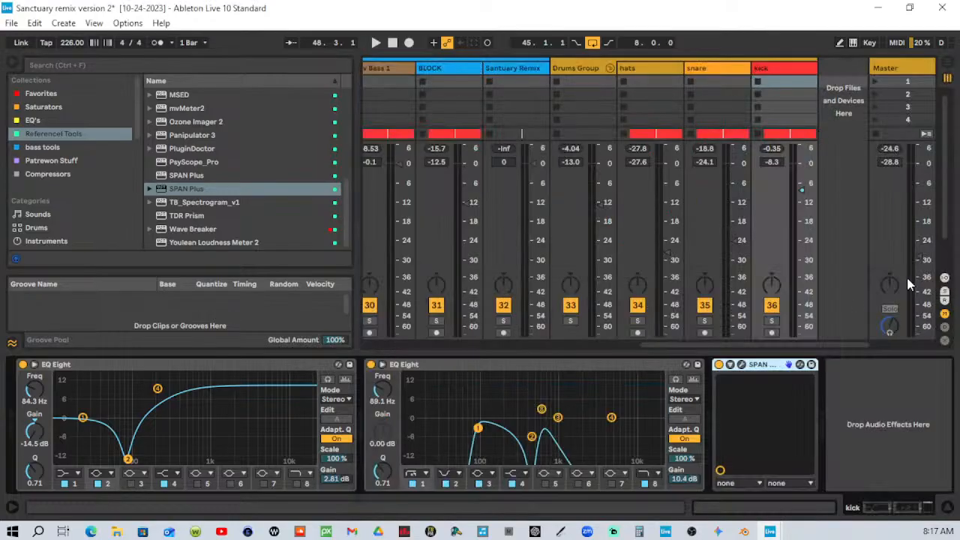
Color the 25 Phase Plant track green in the Arrangement.
key(Tab)
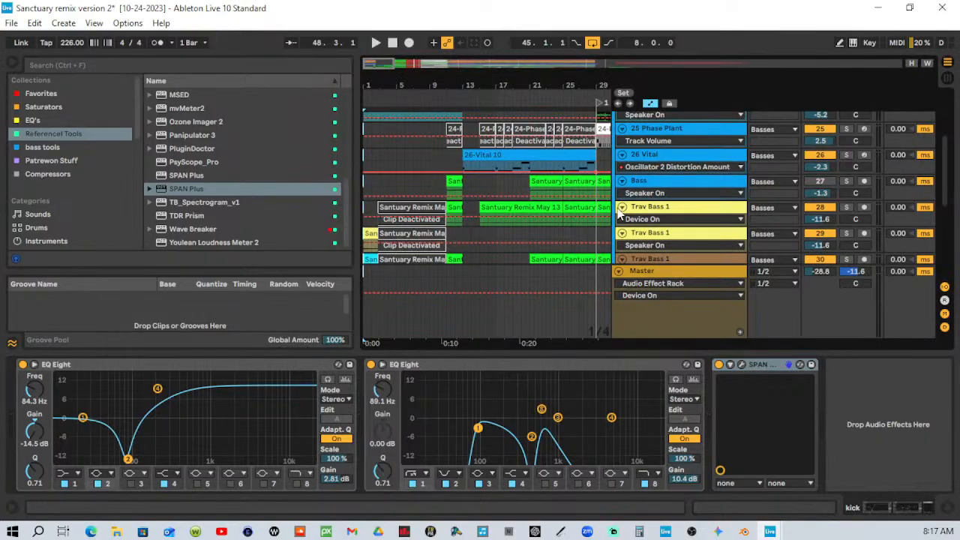
scroll(637, 194, up, 3)
click(636, 189)
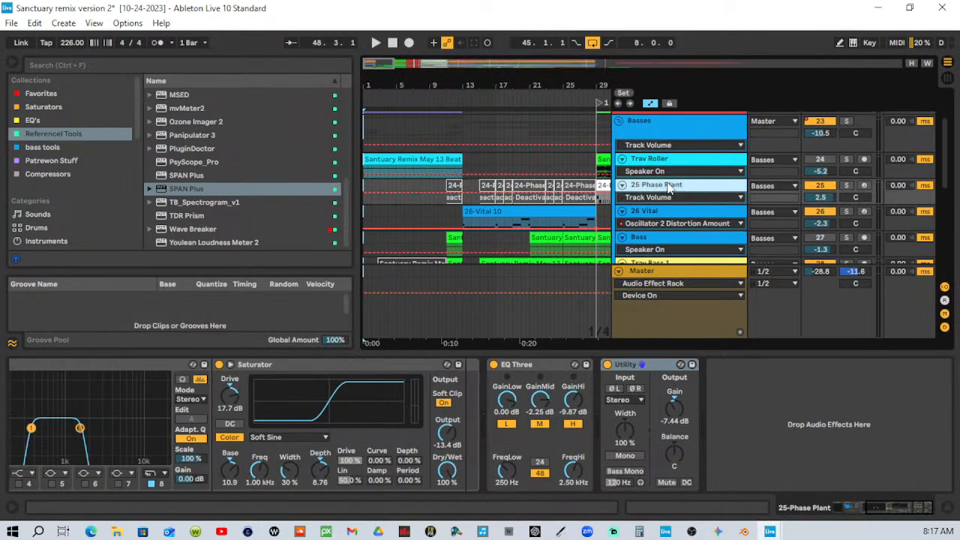
right_click(667, 186)
click(730, 382)
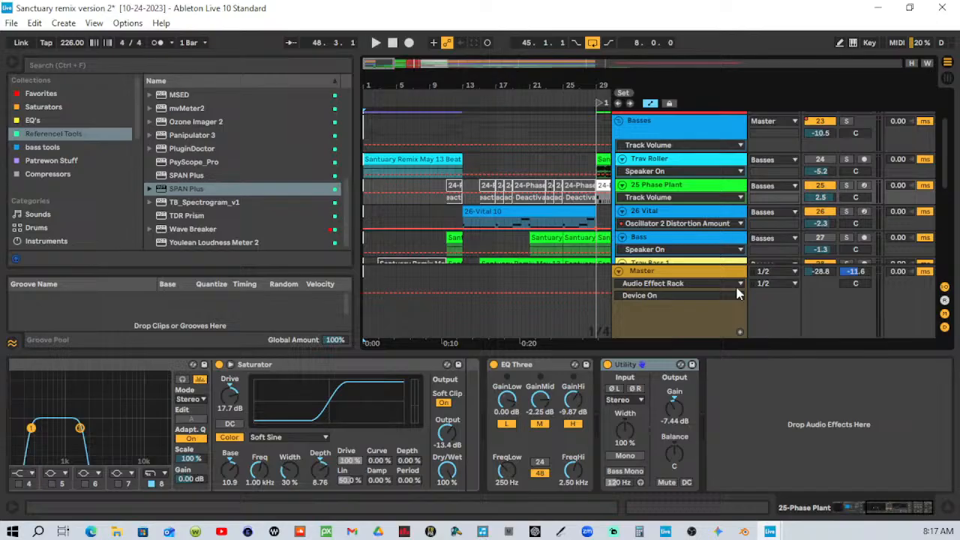
right_click(717, 189)
click(761, 441)
Add SPAN Plus to the end of the 25 Phase Plant track's device chain and export its spectrum to slot 2.
key(Tab)
click(727, 70)
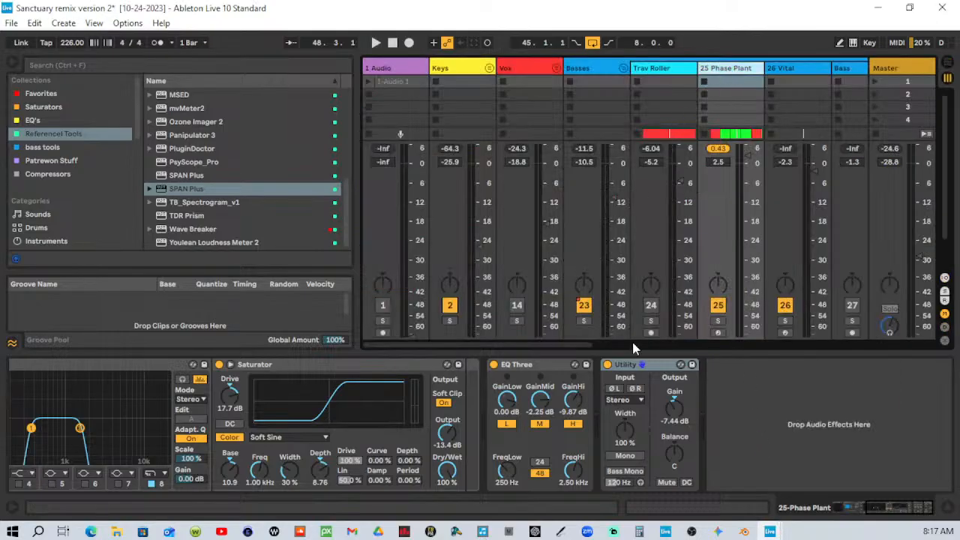
double_click(178, 189)
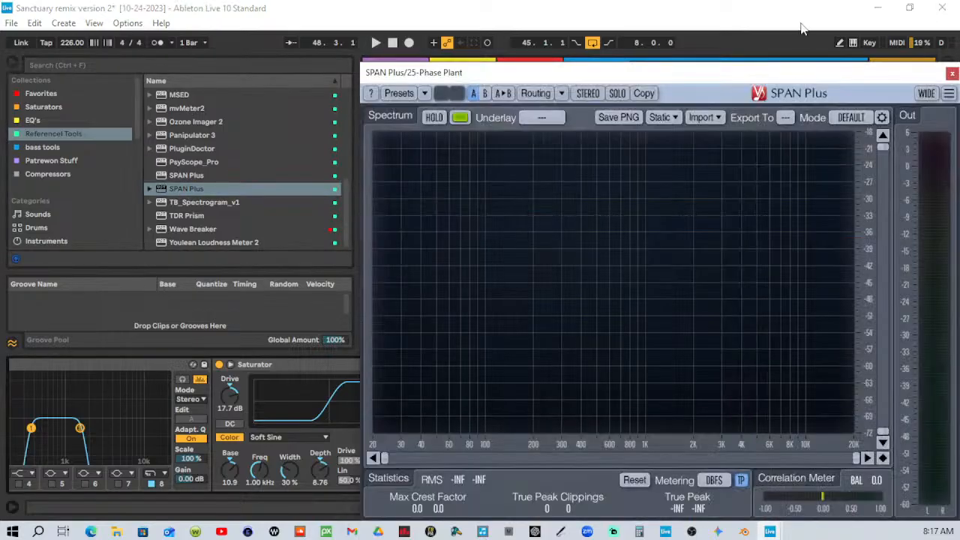
drag(795, 78, 685, 76)
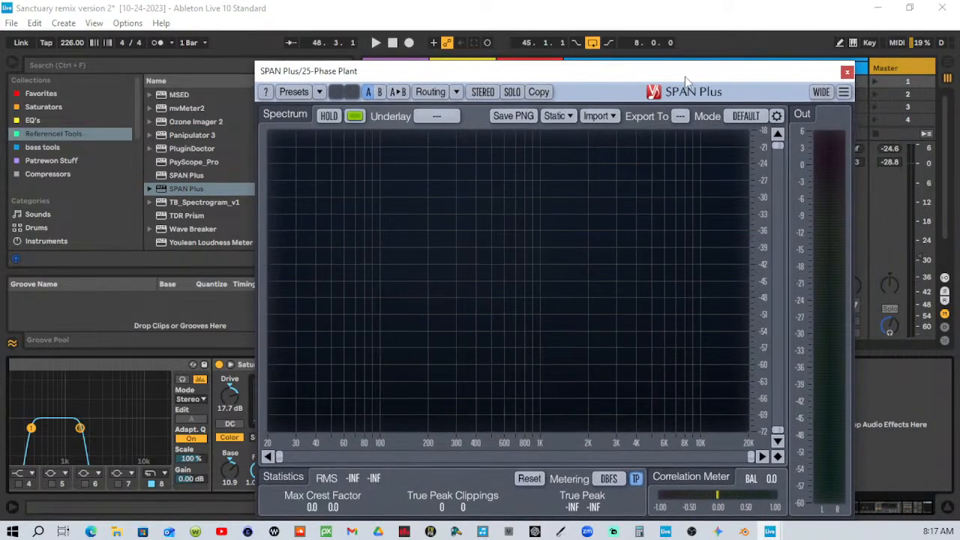
click(681, 118)
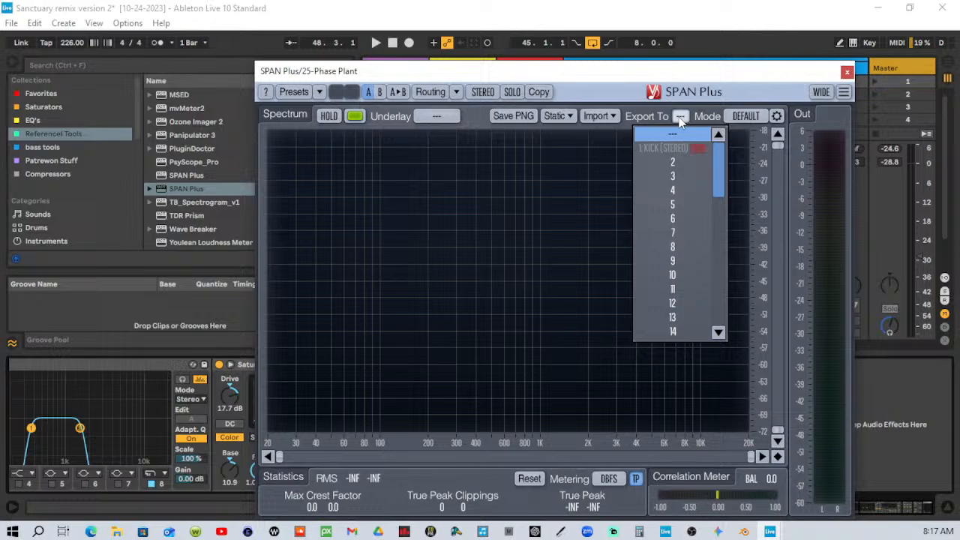
click(682, 164)
Set the Phase Plant's SPAN Plus spectrum color to white and its mode to NOISIA 4X, and close the plugin window.
click(354, 116)
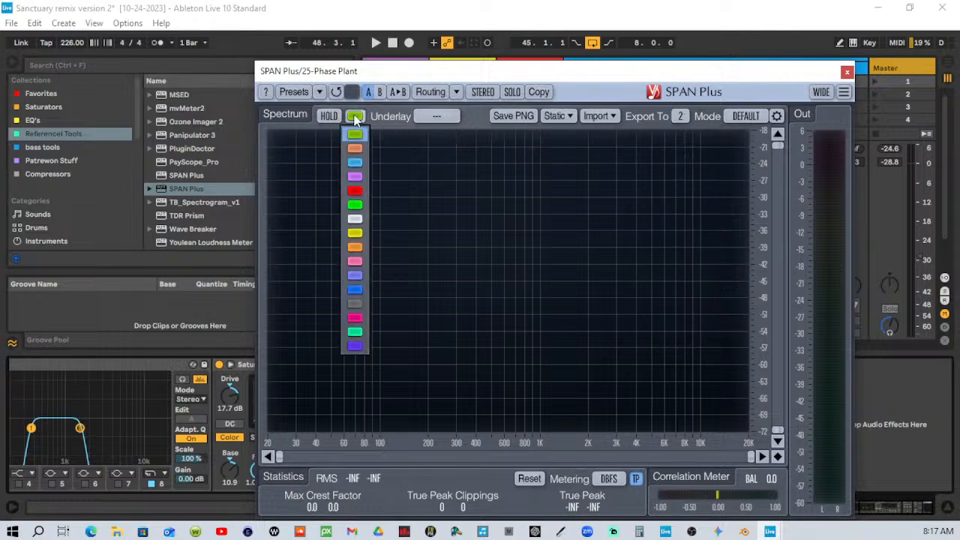
click(355, 219)
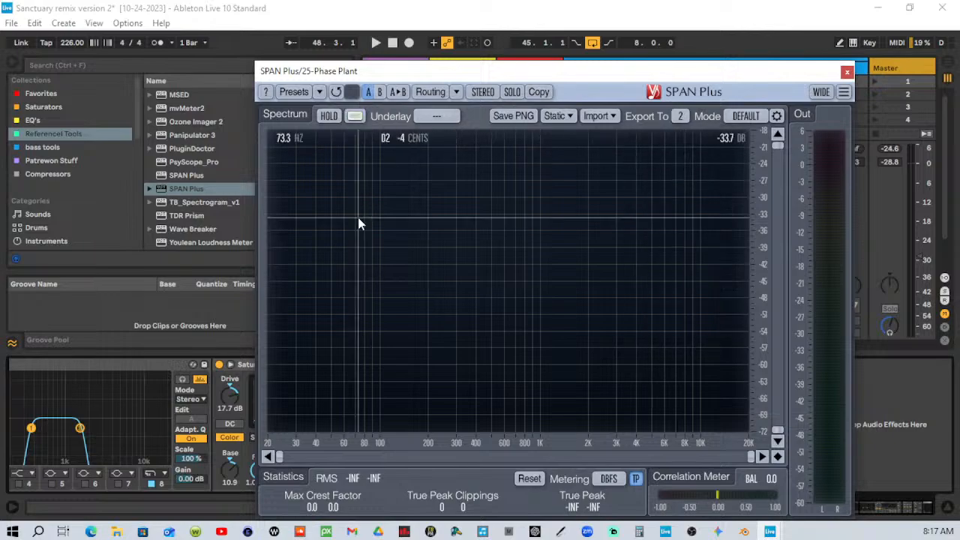
click(756, 117)
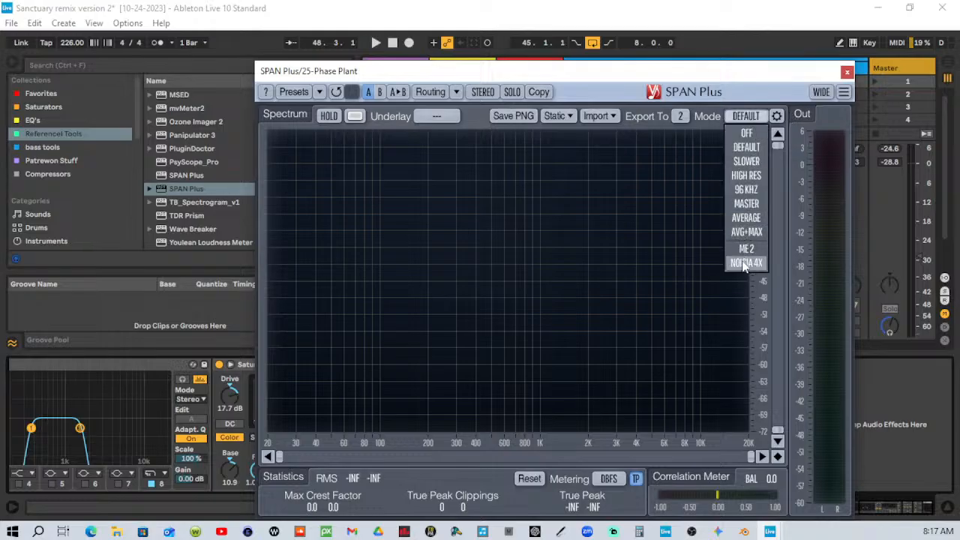
click(746, 264)
drag(824, 75, 634, 88)
click(658, 85)
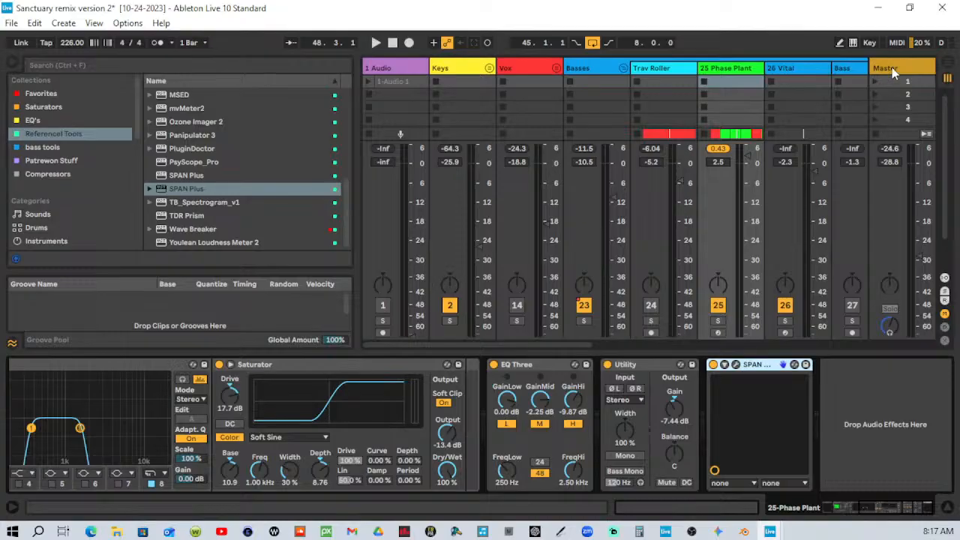
Find the existing SPAN Plus in the Master track's device chain.
click(893, 72)
drag(851, 512, 874, 512)
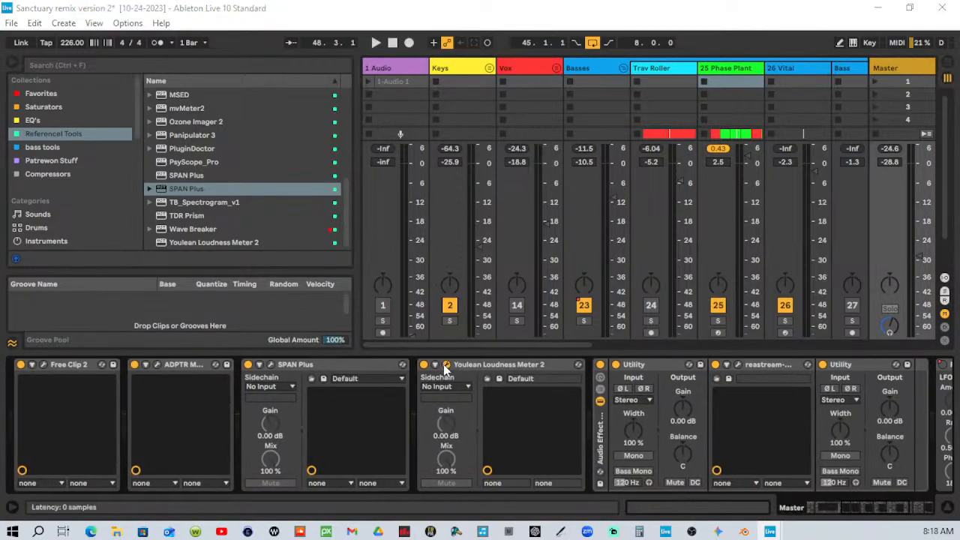
mouse_move(861, 510)
mouse_down()
mouse_move(882, 513)
mouse_move(846, 514)
mouse_up()
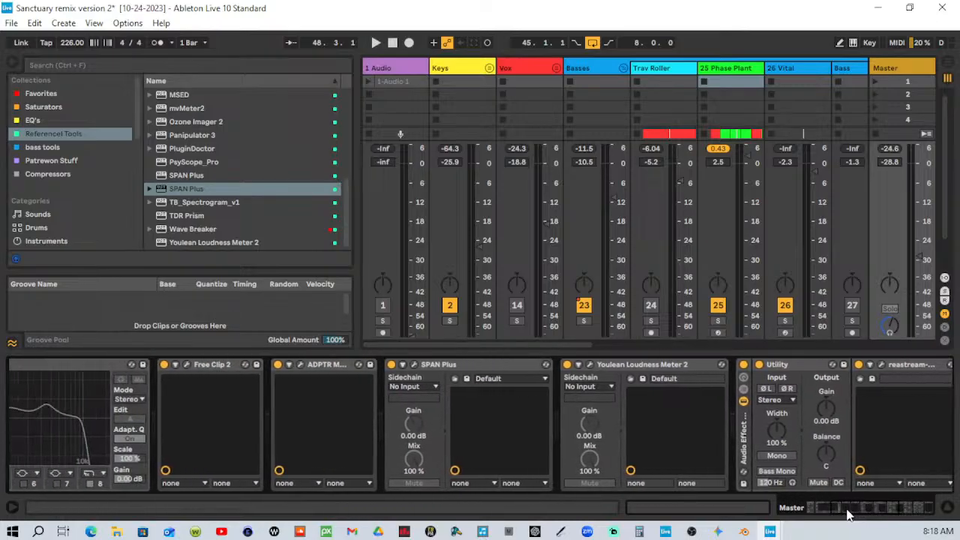
Open the Master's SPAN Plus, examine its Import/Export Settings for export names and import sources, and close the plugin window.
click(413, 366)
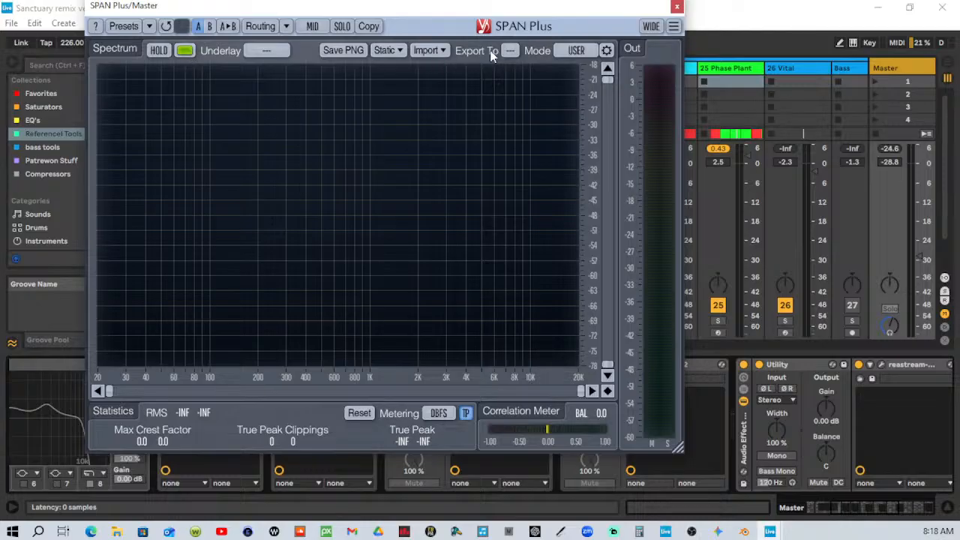
click(443, 51)
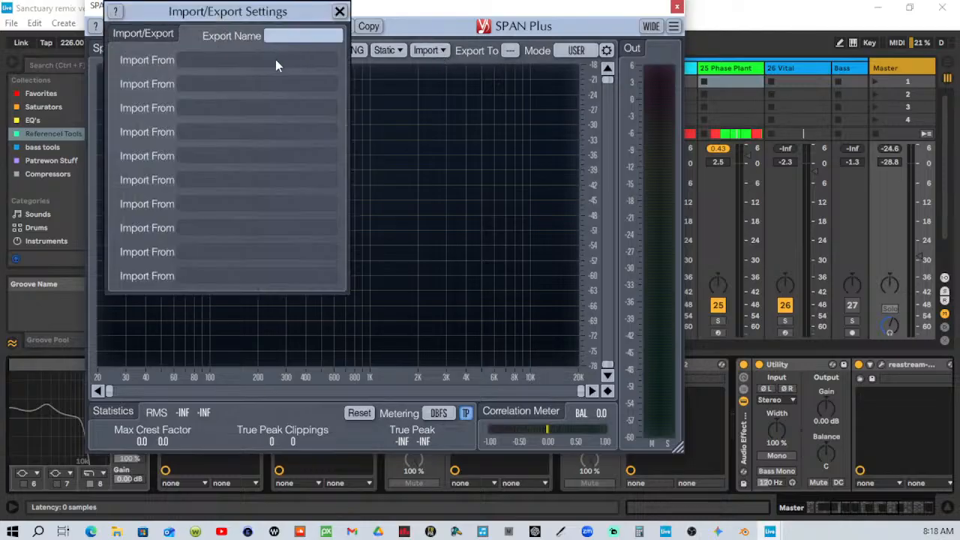
click(443, 50)
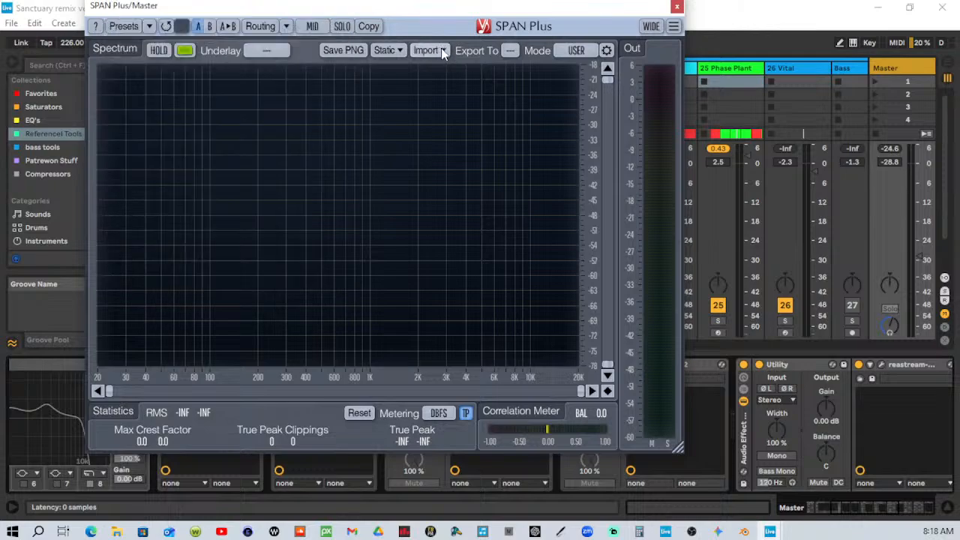
click(444, 50)
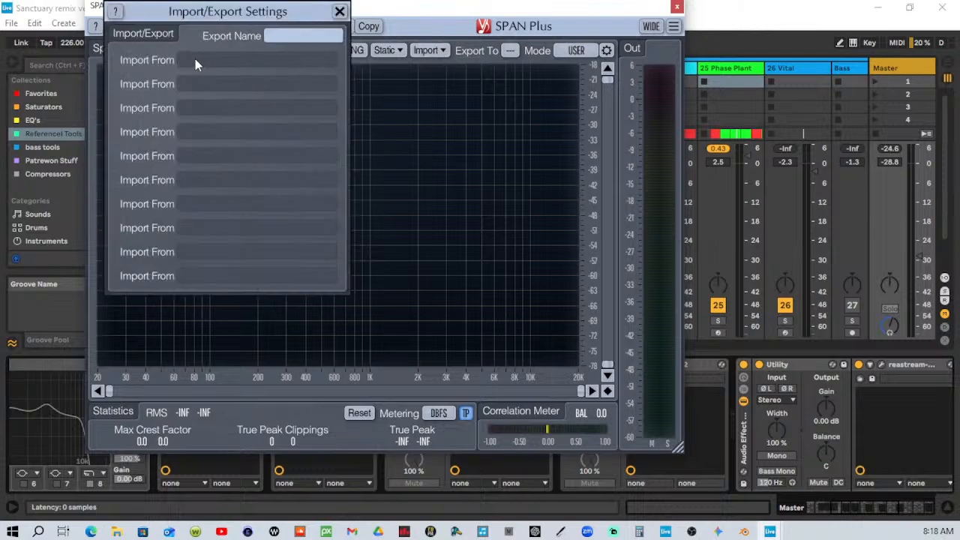
click(273, 36)
click(443, 50)
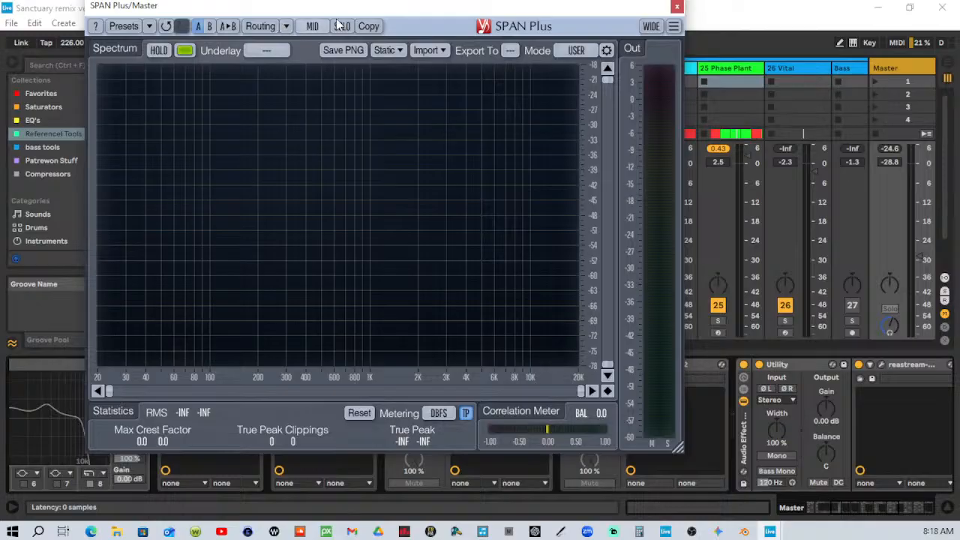
click(678, 7)
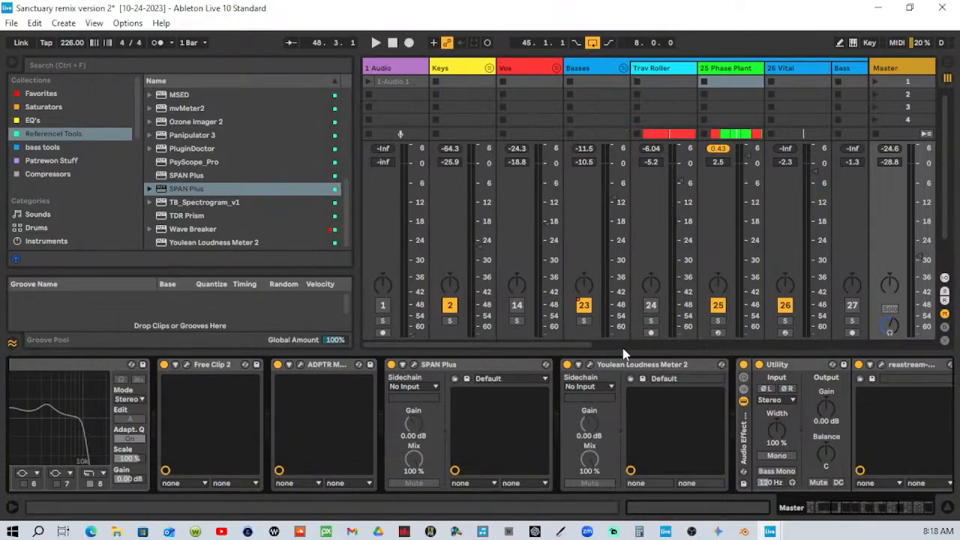
Cut the existing SPAN Plus from the Master track and insert a fresh SPAN Plus directly after Free Clip 2.
right_click(487, 363)
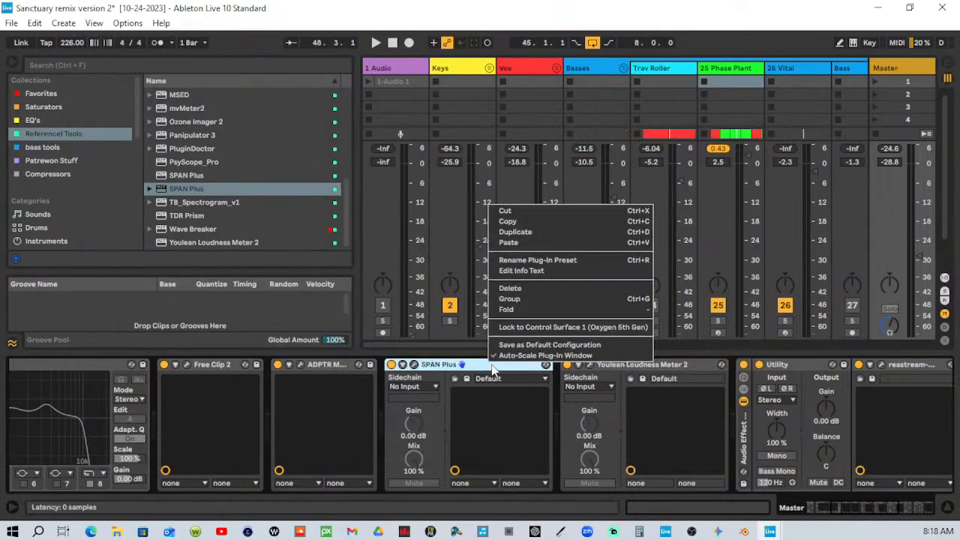
click(524, 208)
drag(195, 190, 390, 373)
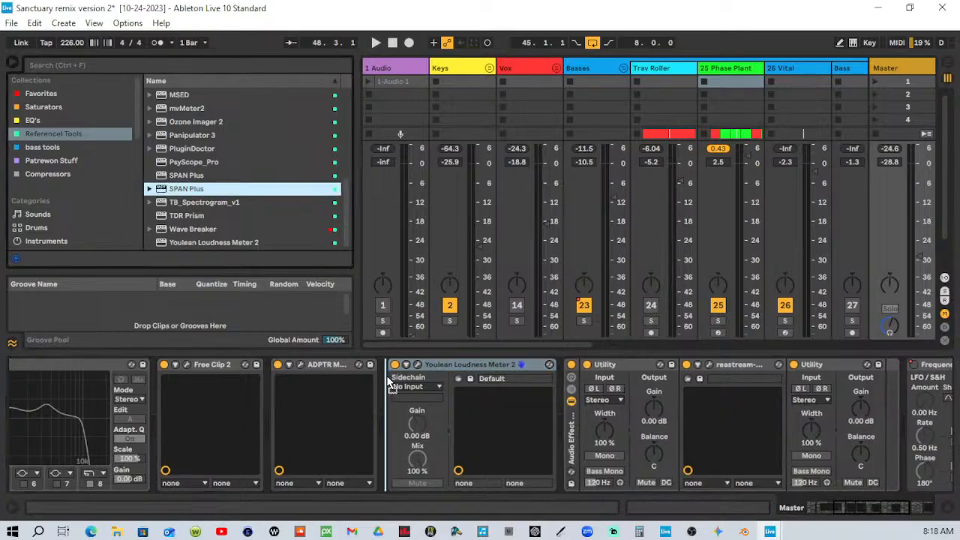
mouse_move(332, 340)
mouse_down()
mouse_move(270, 383)
mouse_move(270, 370)
mouse_up()
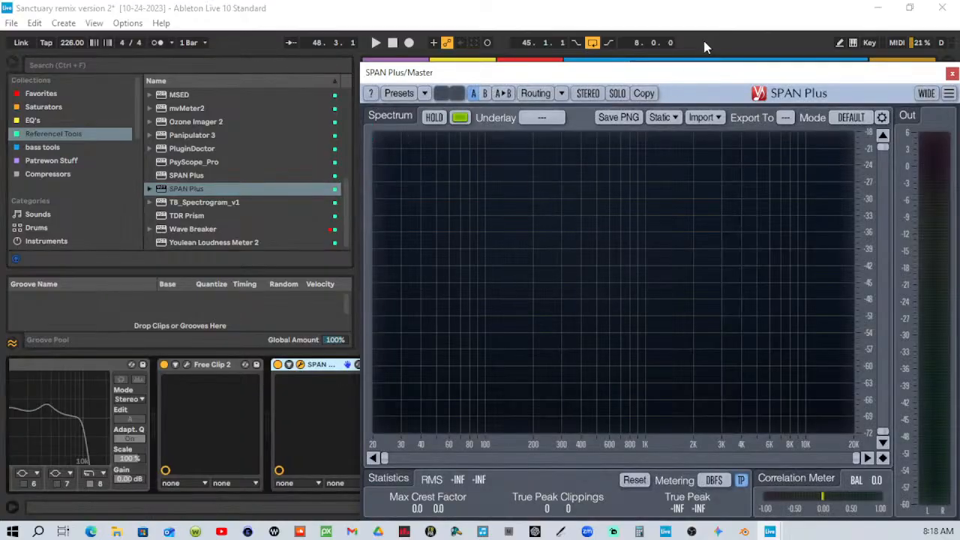
drag(706, 83, 504, 72)
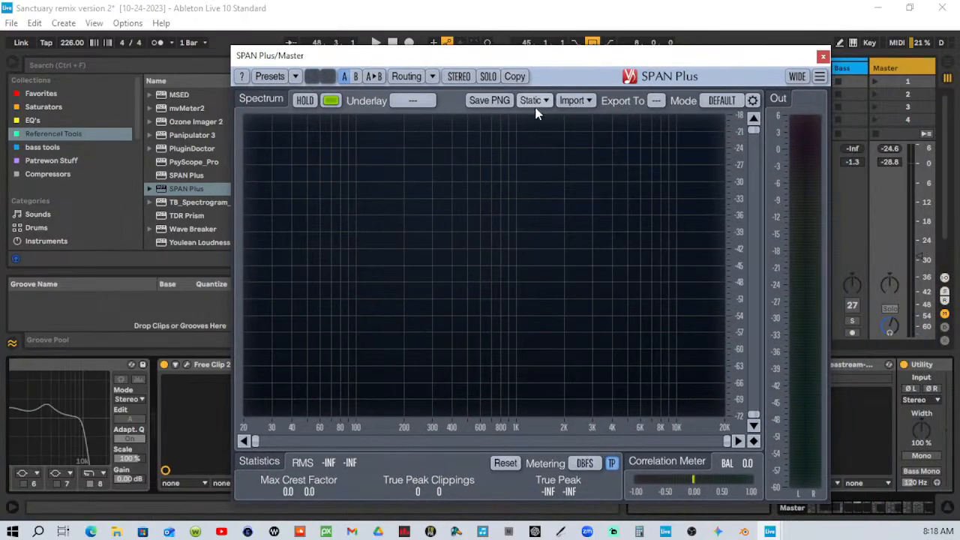
Import the 1: KICK (STEREO) and 2: 25-PHASE PLANT (STEREO) spectra into the Master's SPAN Plus.
click(575, 99)
click(407, 109)
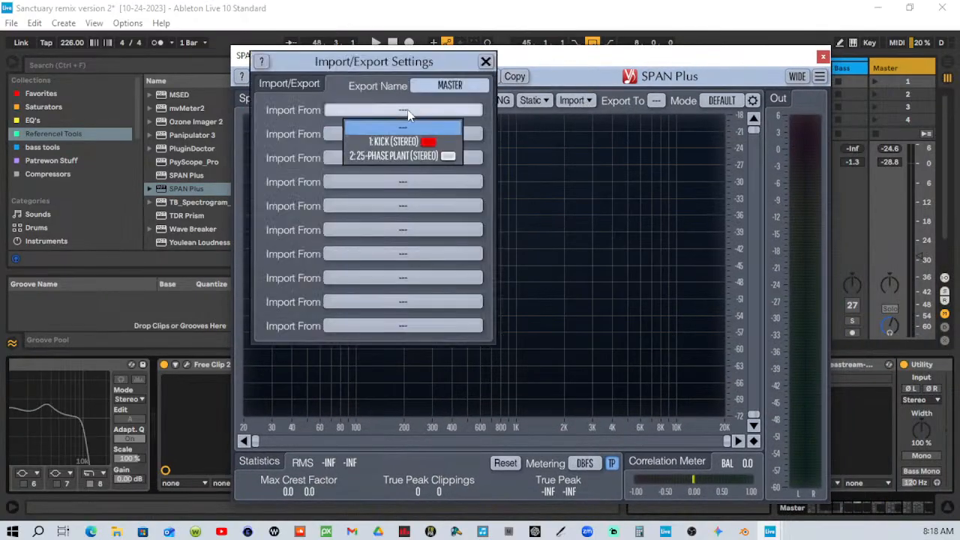
click(420, 142)
click(589, 101)
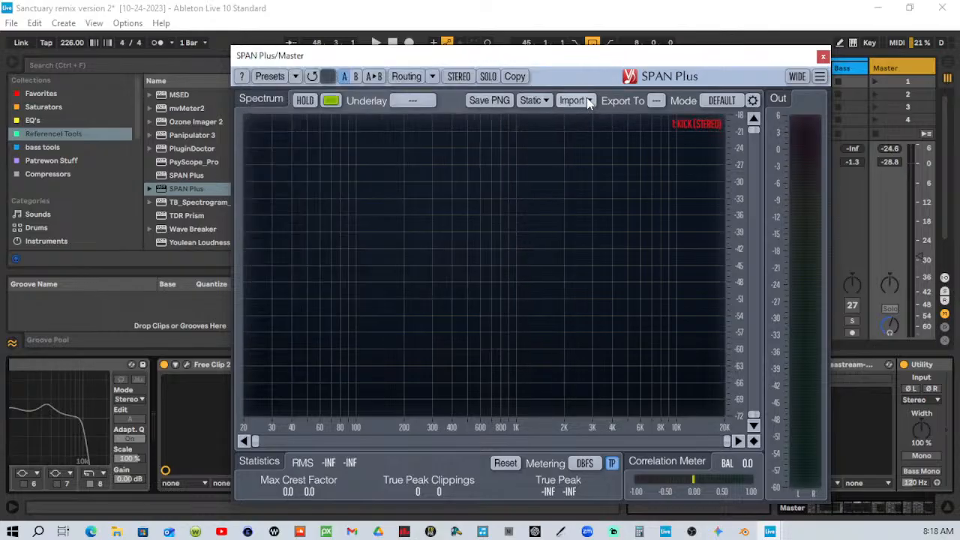
click(589, 102)
click(394, 135)
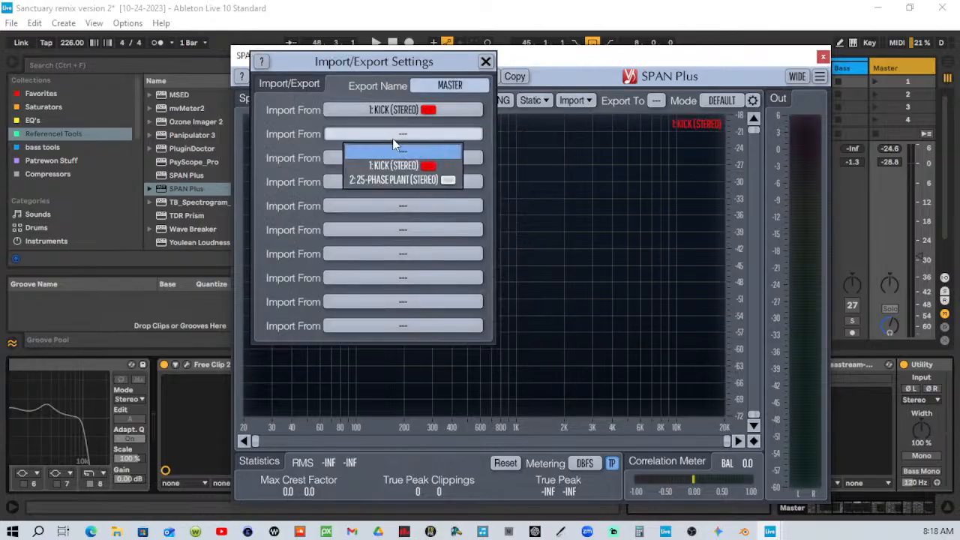
click(402, 181)
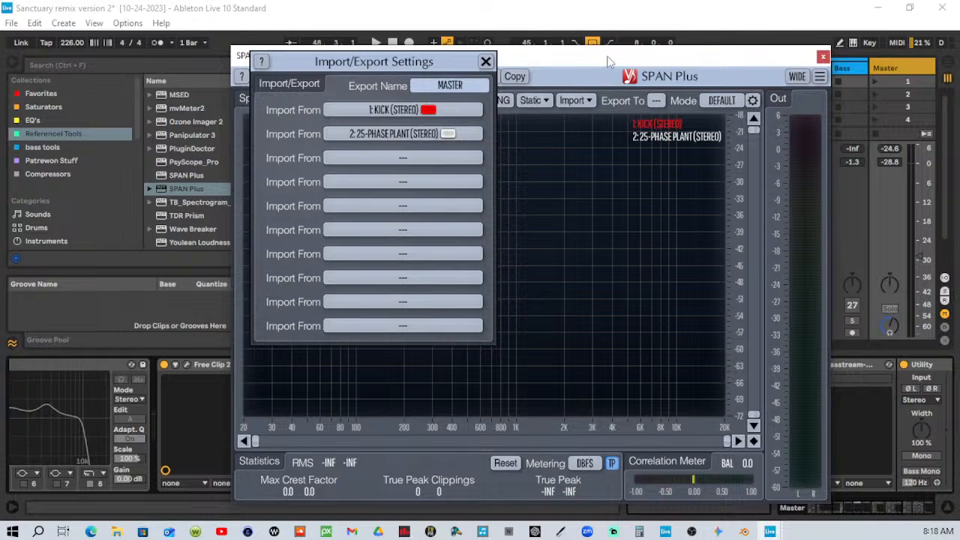
click(486, 62)
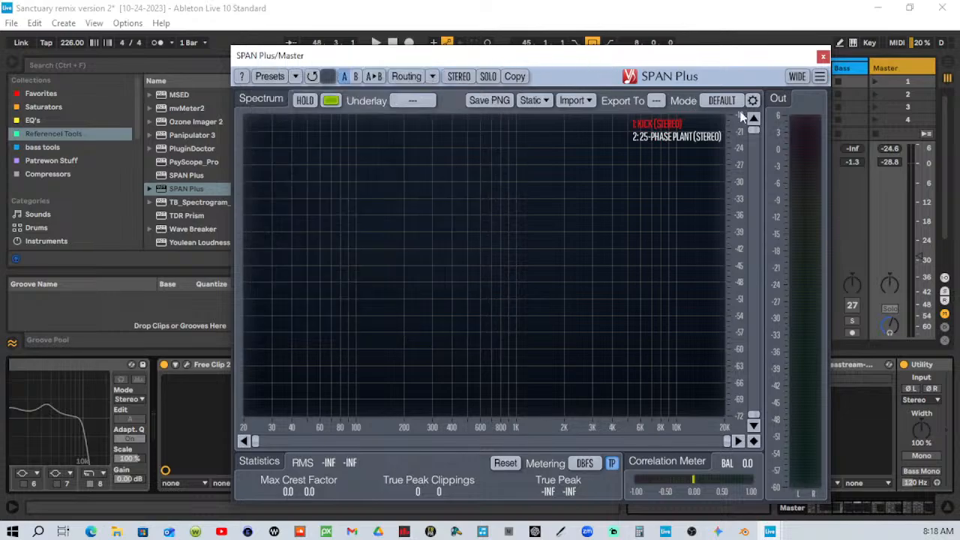
Switch to the Arrangement view, play the looped section from bar 45, and examine the imported spectra in SPAN Plus.
drag(447, 57, 375, 67)
click(376, 42)
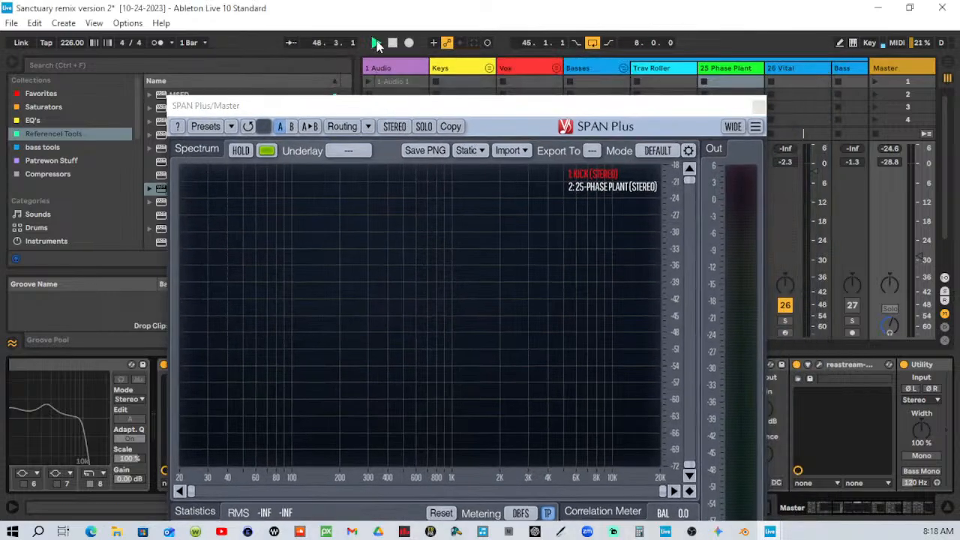
drag(443, 109, 496, 256)
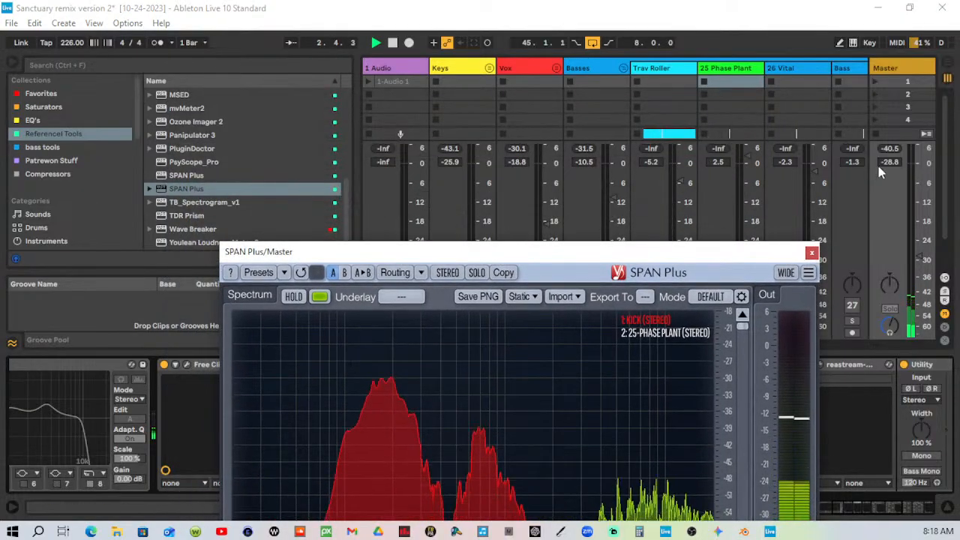
click(947, 64)
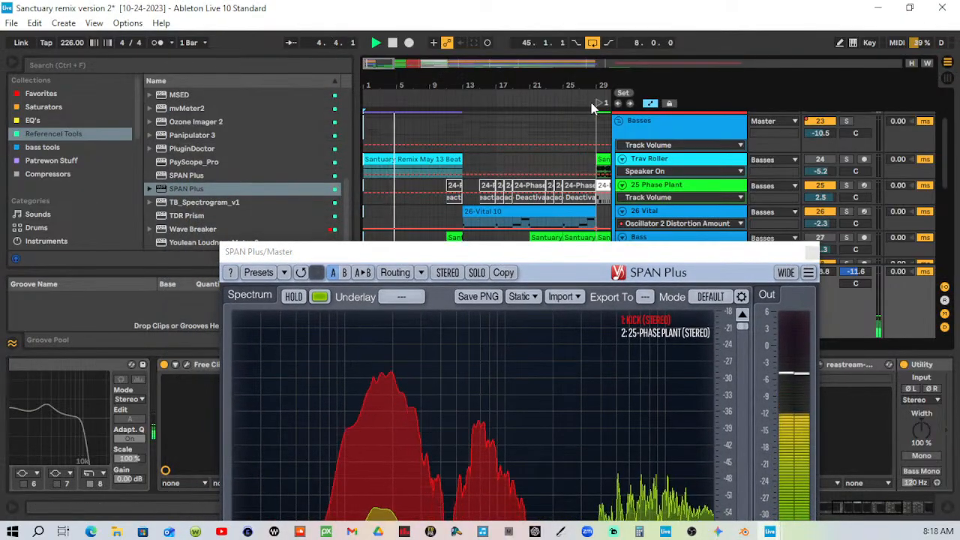
drag(596, 86, 369, 81)
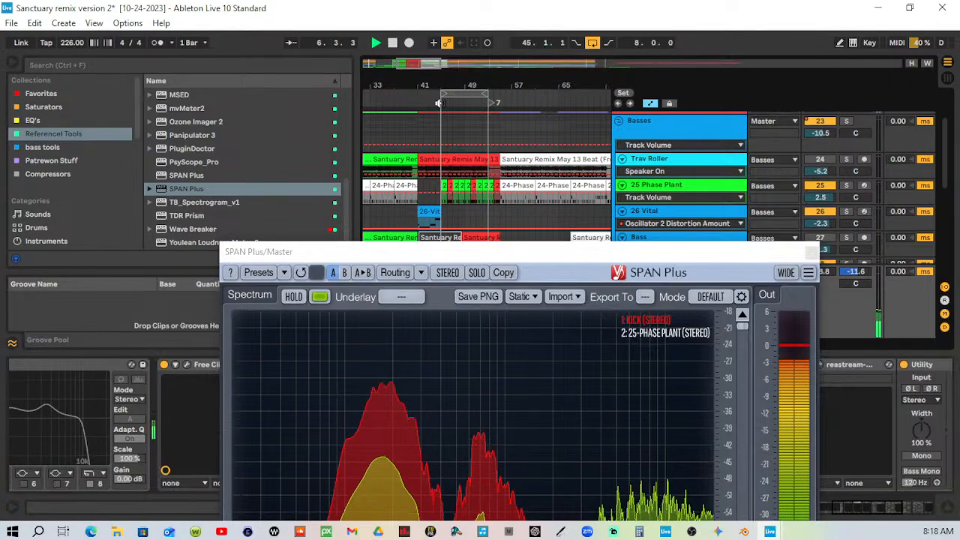
drag(565, 255, 545, 142)
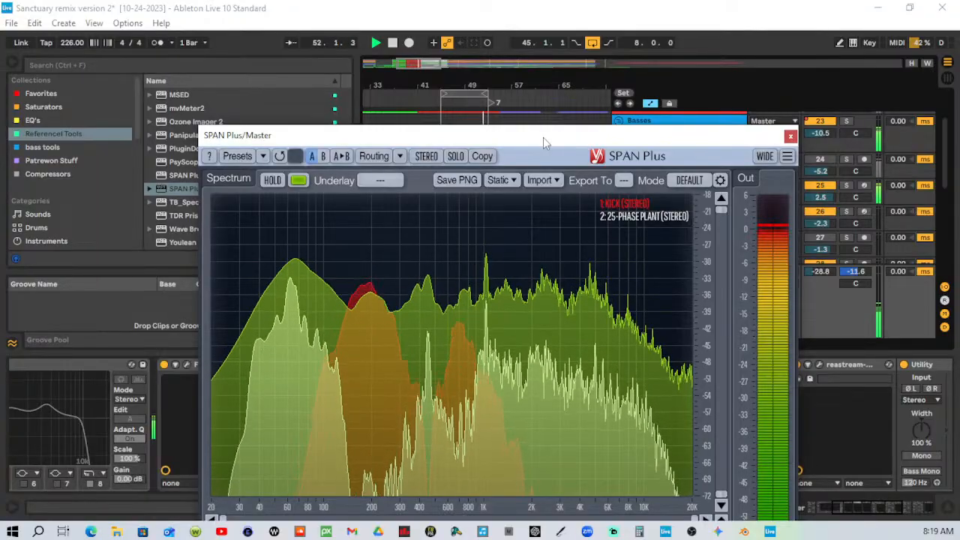
key(space)
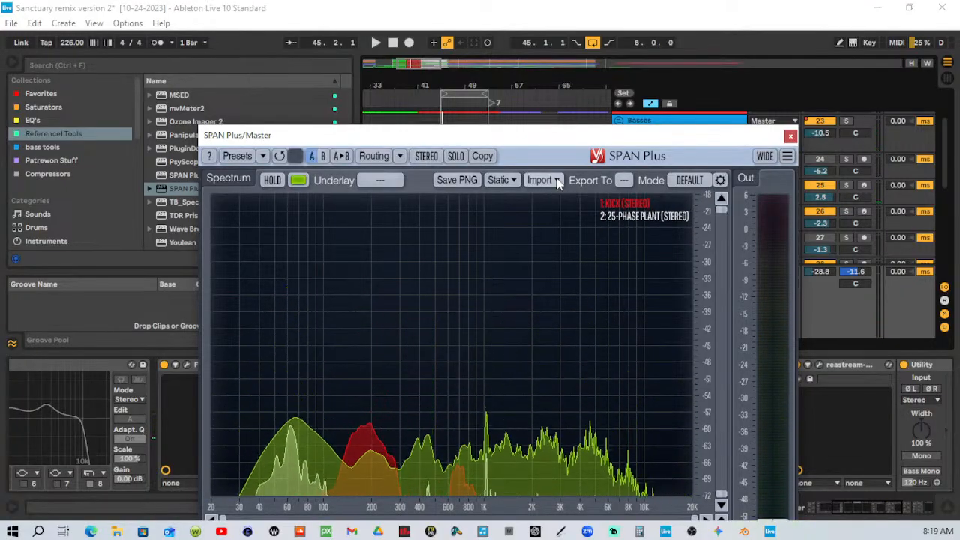
Turn off the filled display in the Master's SPAN Plus, check the spectra during loop playback, and close the plugin window.
click(686, 181)
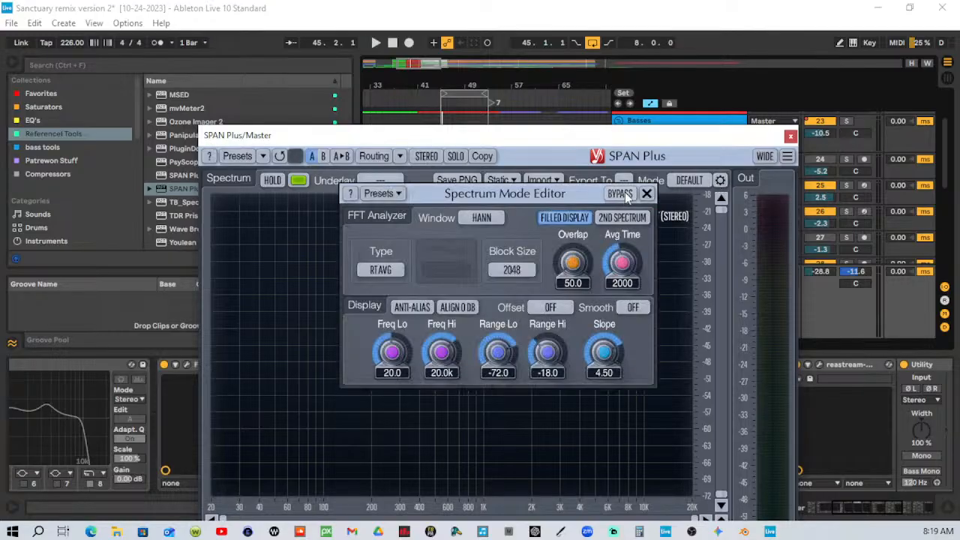
click(568, 219)
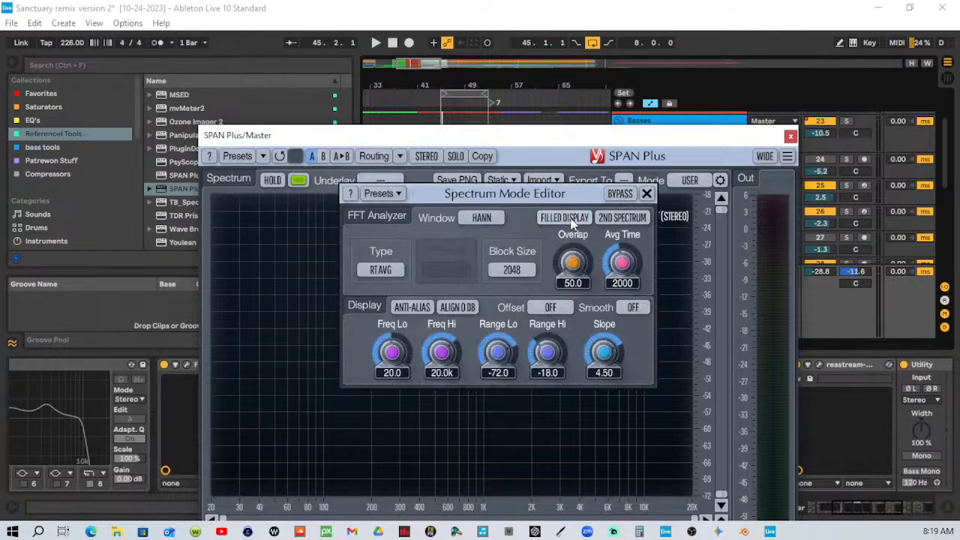
click(441, 101)
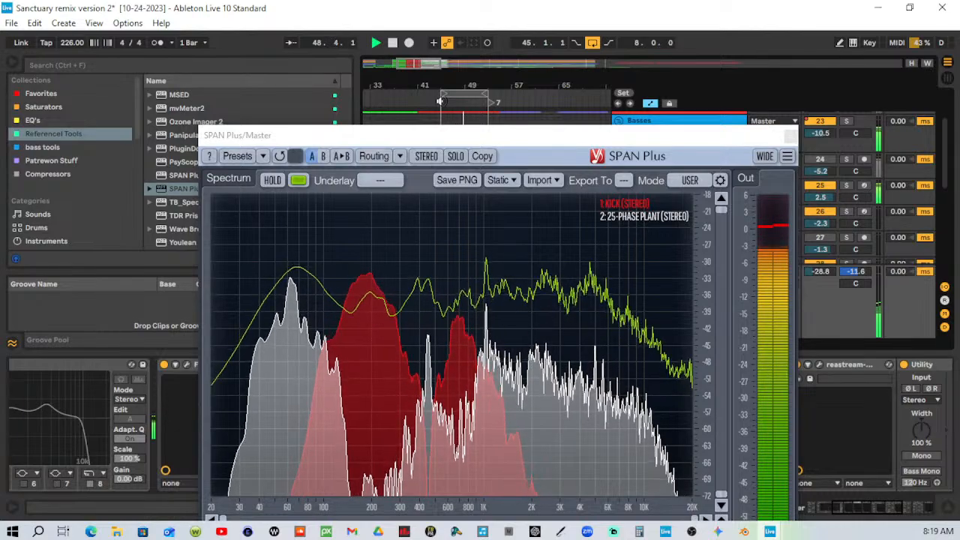
key(space)
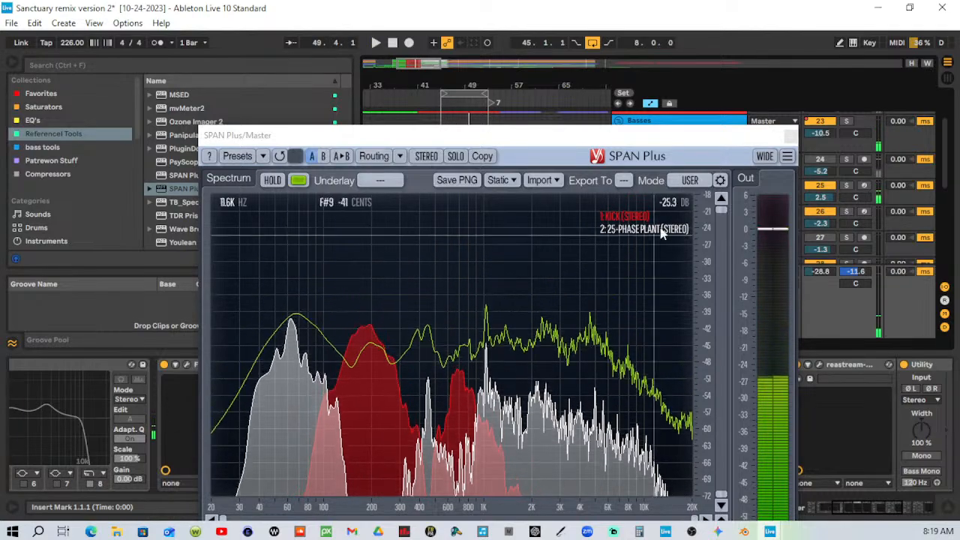
click(790, 136)
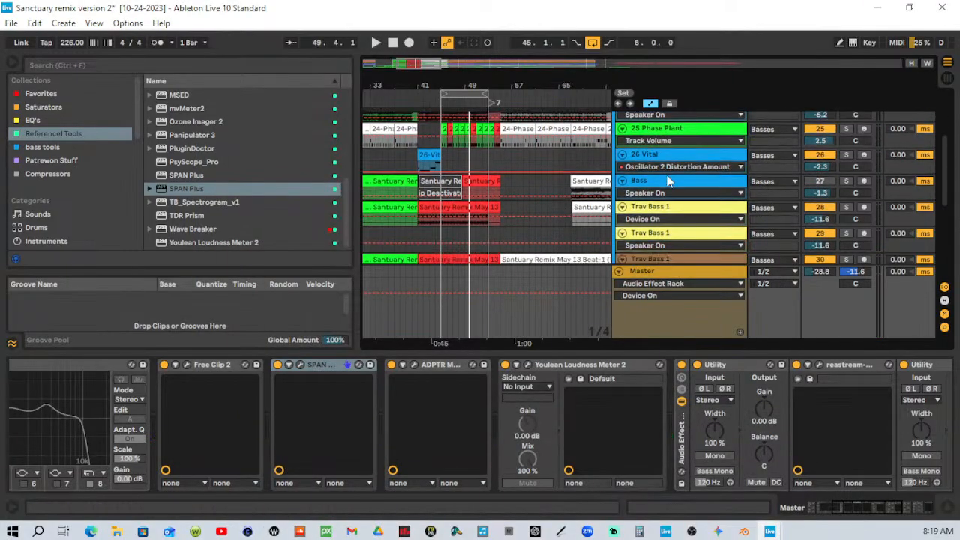
Reopen the Master's SPAN Plus and place it beside the kick track's displayed device chain.
scroll(672, 172, down, 10)
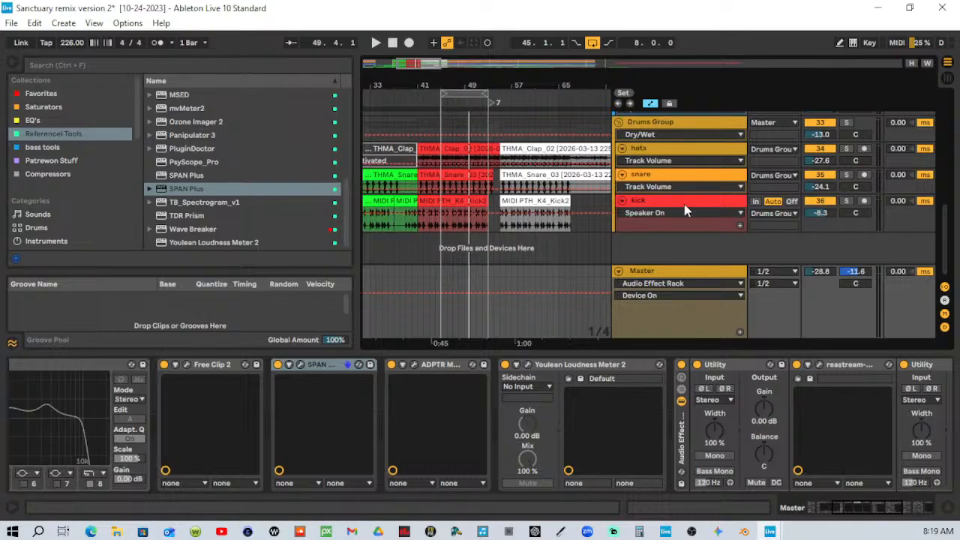
click(684, 203)
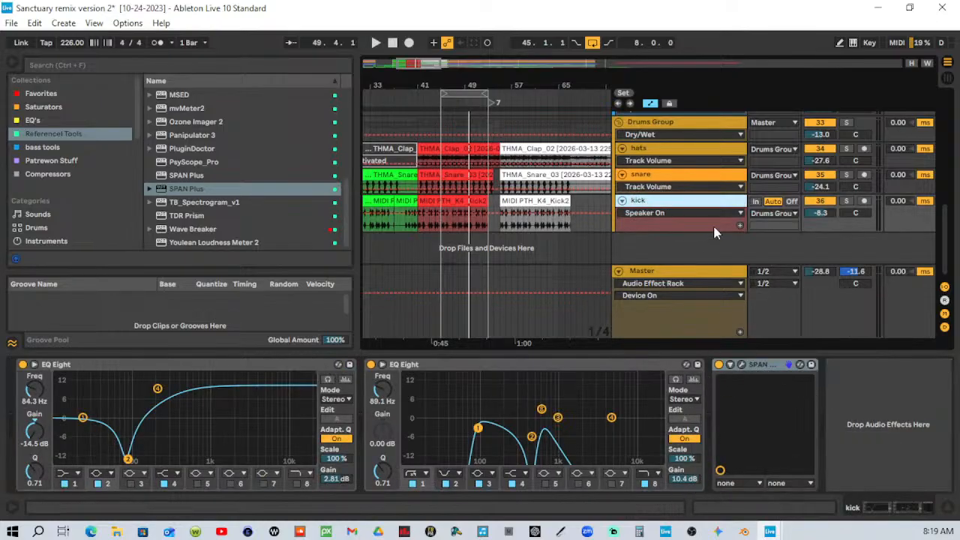
click(708, 273)
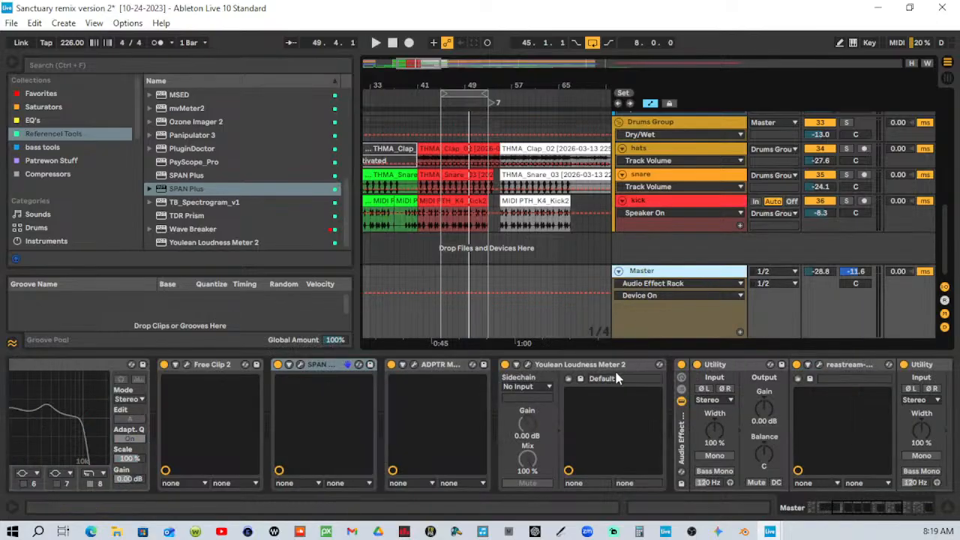
click(300, 369)
drag(539, 71, 361, 16)
click(692, 200)
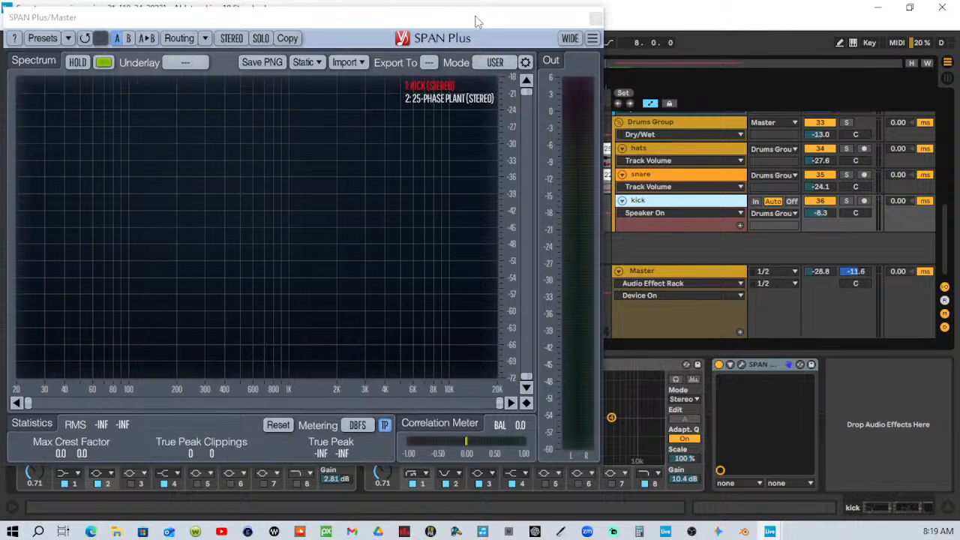
Play the section to compare the kick and Phase Plant spectra, stop playback, and look over the bass and drum tracks.
key(space)
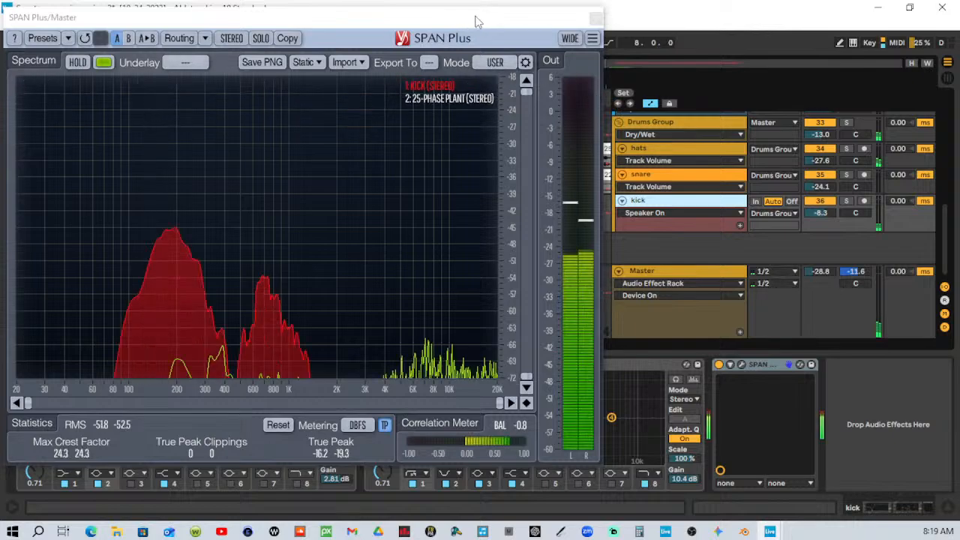
drag(495, 17, 533, 148)
drag(475, 114, 416, 18)
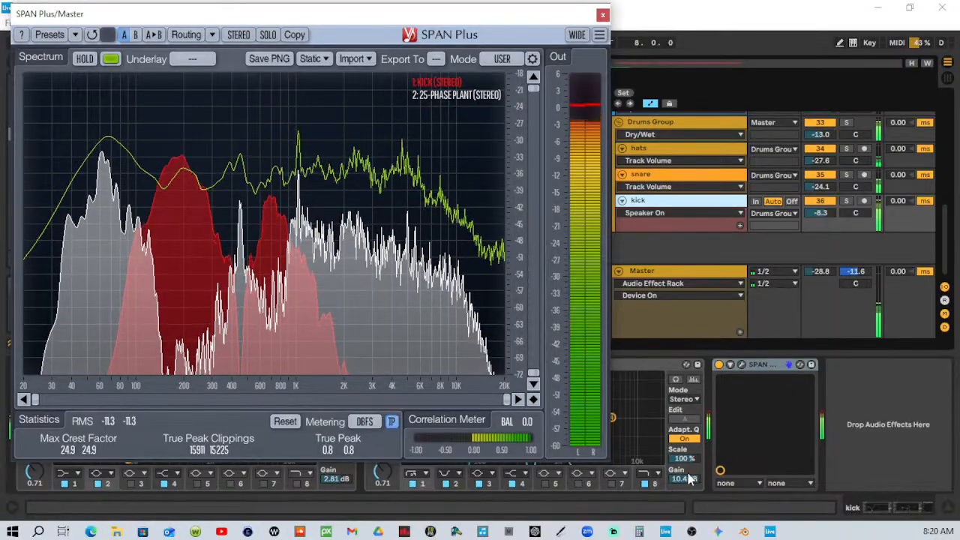
key(space)
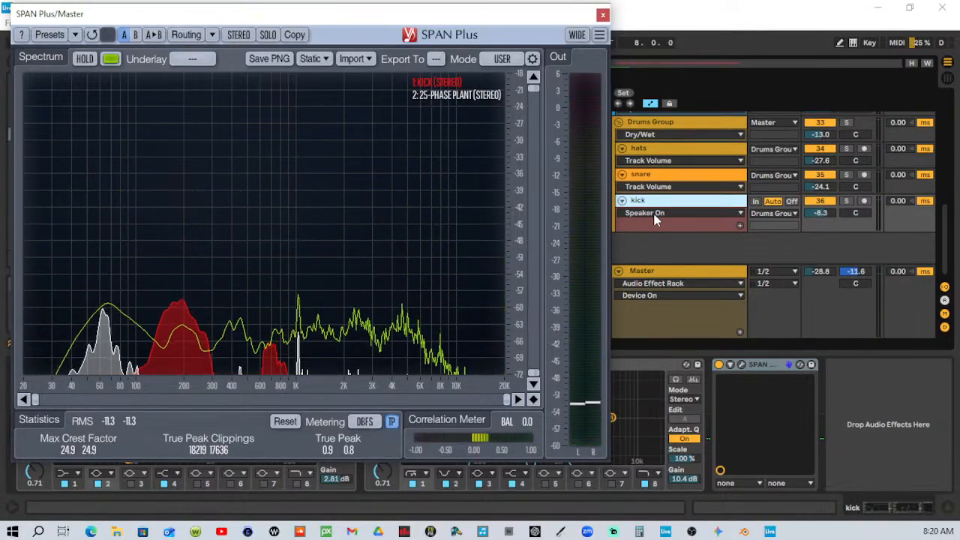
scroll(678, 180, up, 3)
scroll(677, 180, up, 2)
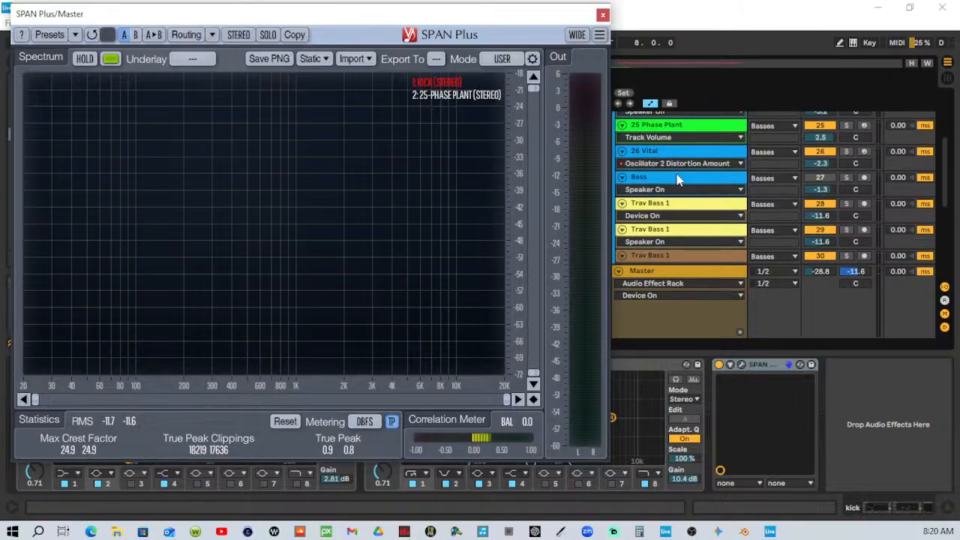
scroll(678, 180, down, 5)
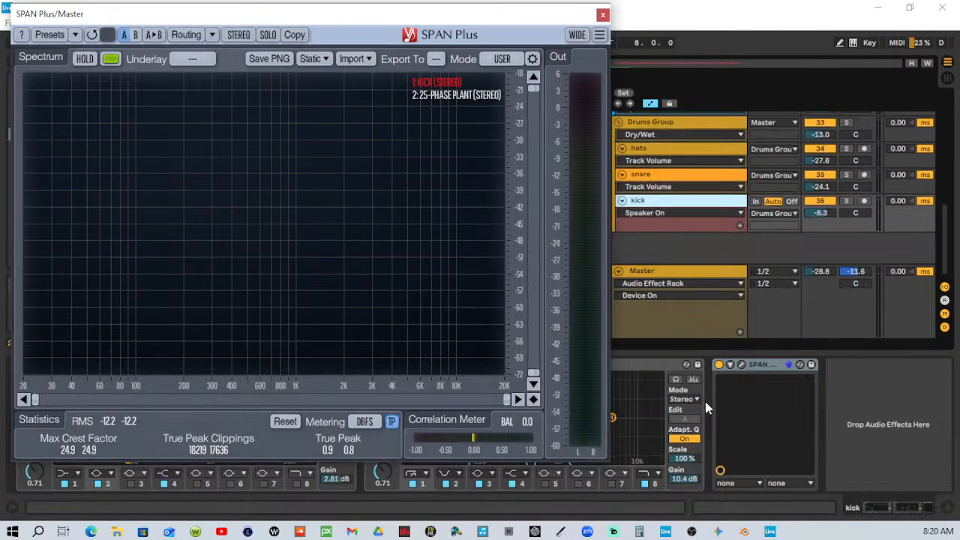
Lower the kick's second EQ Eight output gain to -11.6 dB during playback, stop, and set it to 12.0 dB.
key(space)
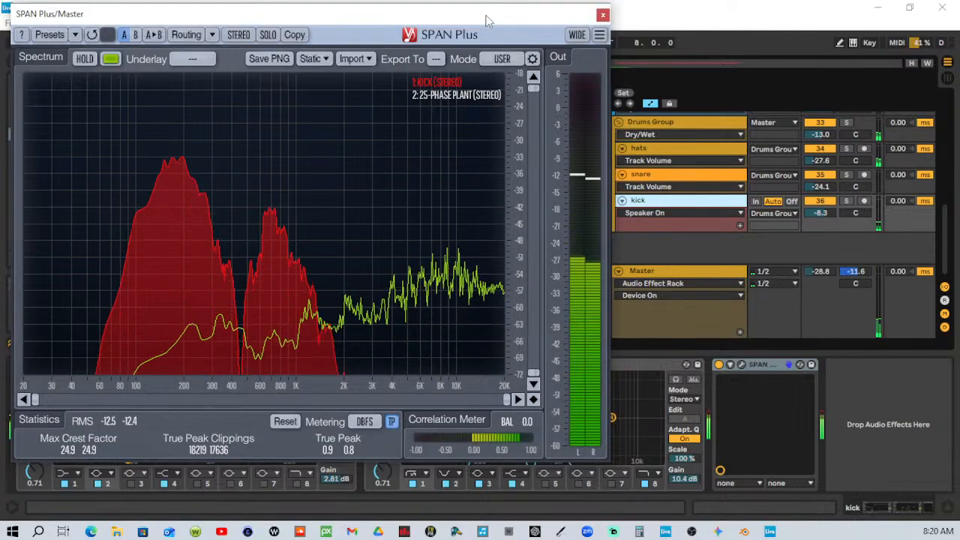
drag(485, 15, 434, 8)
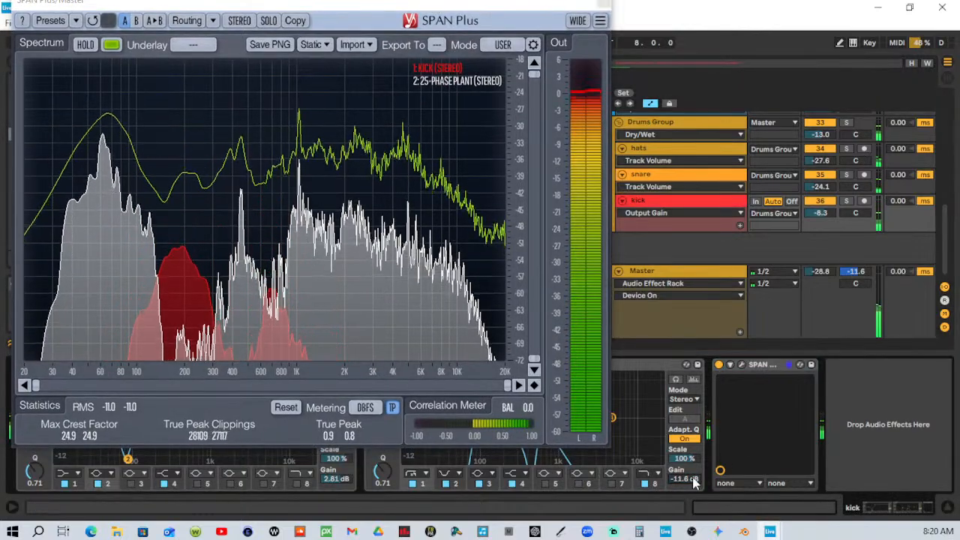
key(space)
drag(684, 479, 684, 405)
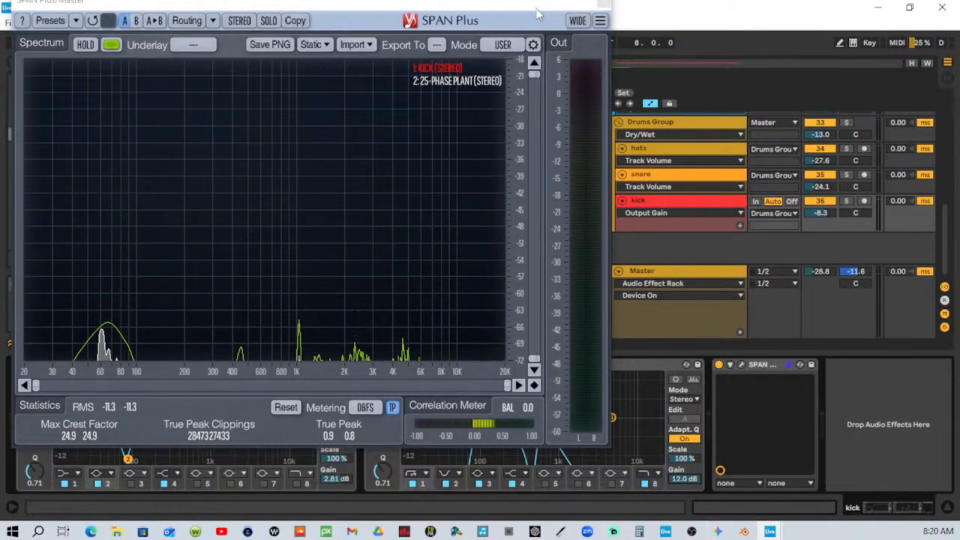
Replay the loop from bar 45 and compare the boosted kick's spectrum with the Phase Plant's in SPAN Plus.
drag(535, 6, 587, 113)
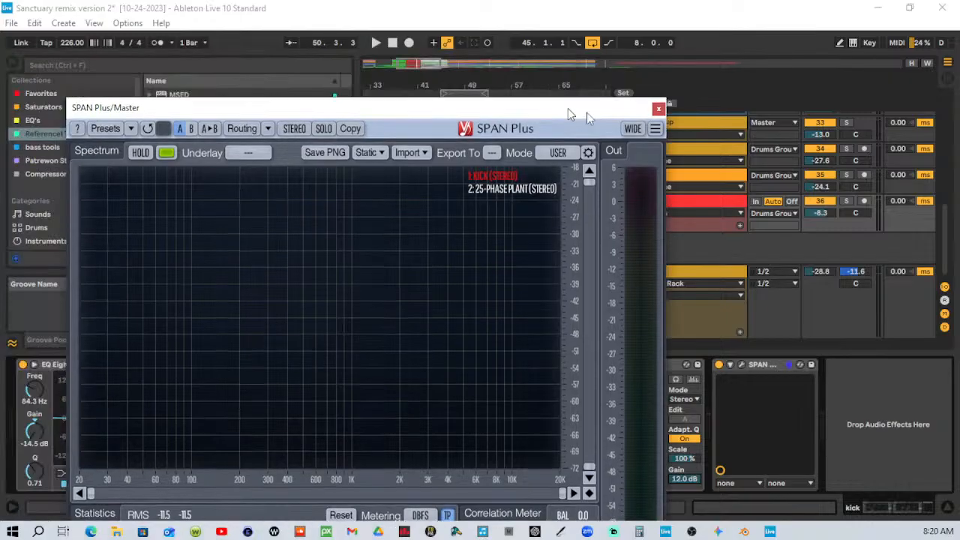
click(435, 99)
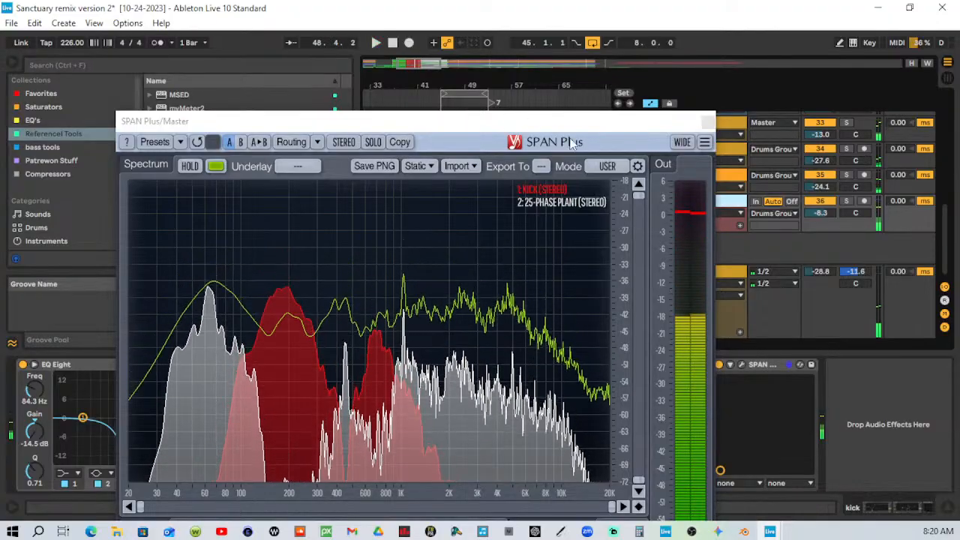
drag(590, 124, 481, 25)
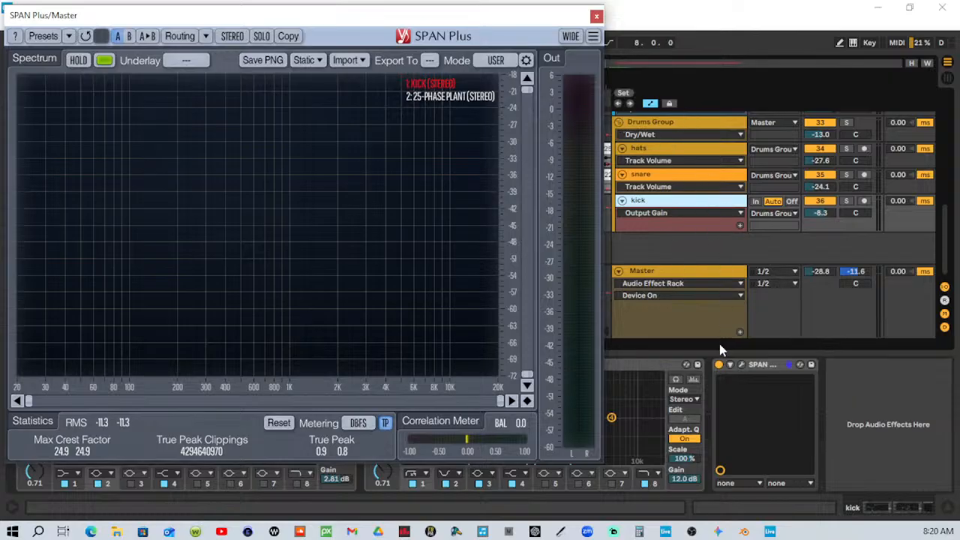
During playback, lower the output gain of the kick's second EQ Eight to -12.0 dB and raise it to 11.1 dB, comparing spectra.
click(693, 479)
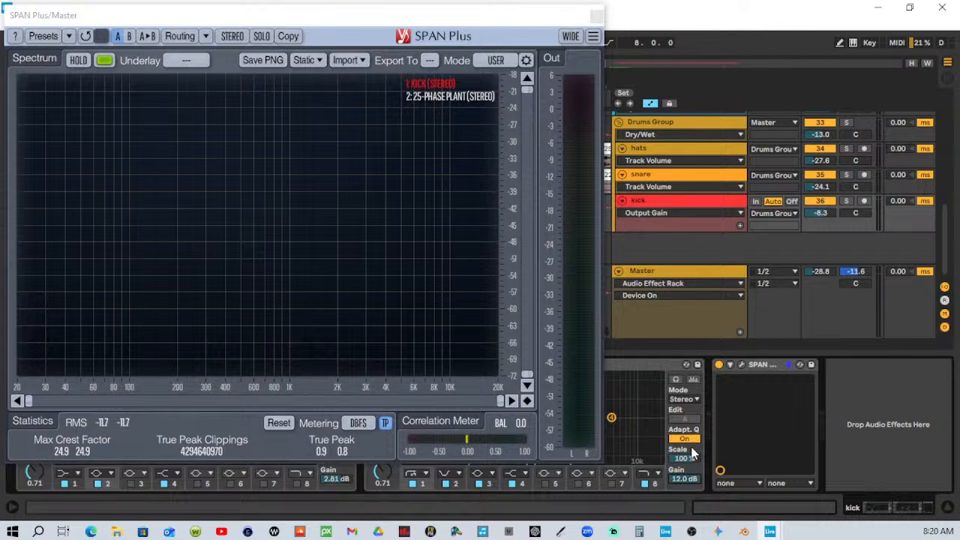
mouse_move(474, 15)
mouse_down()
mouse_move(507, 142)
mouse_move(475, 2)
mouse_up()
click(441, 103)
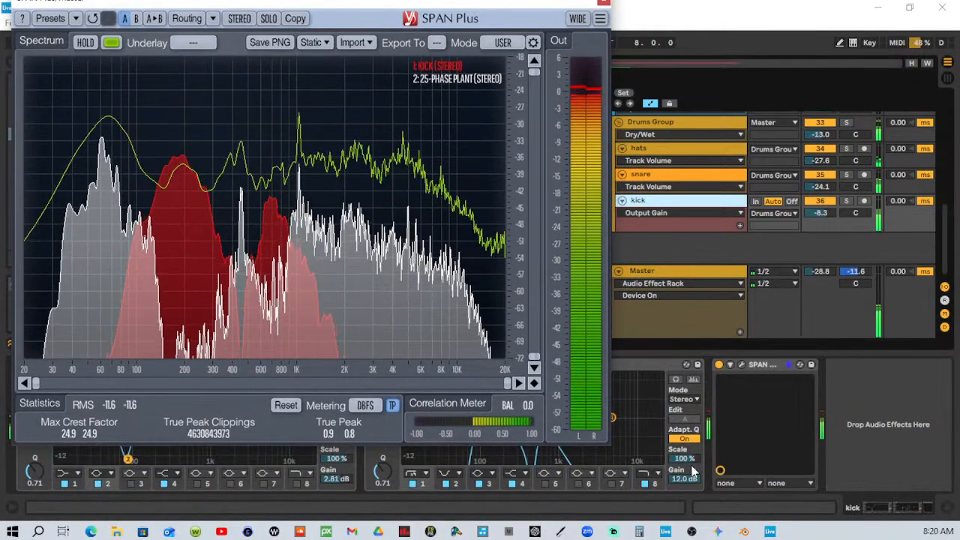
drag(687, 478, 686, 518)
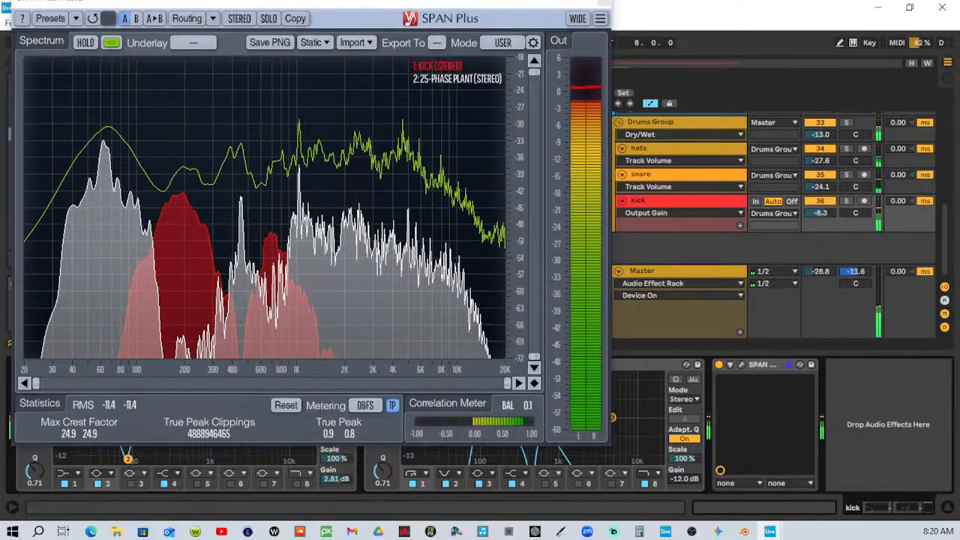
drag(686, 478, 685, 468)
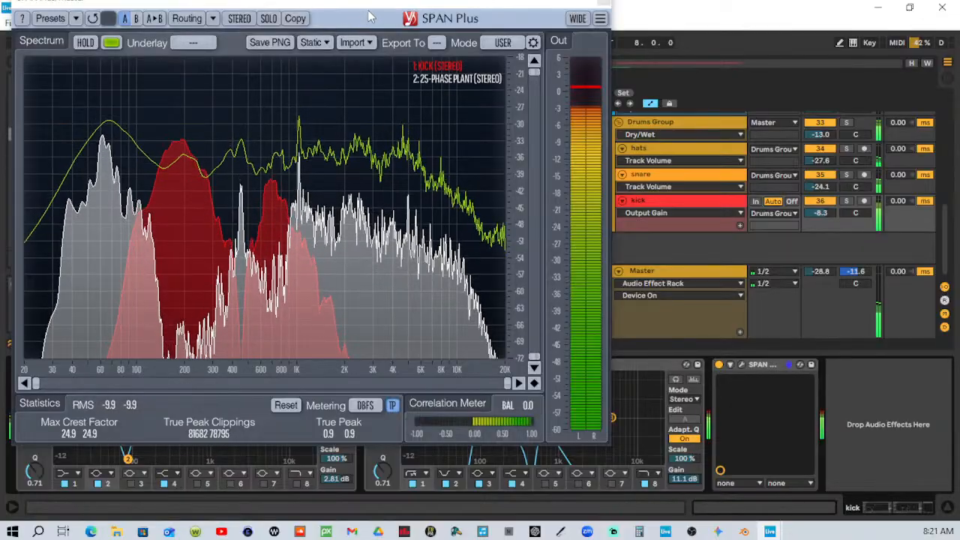
Lower the band 1 frequency of the kick's second EQ Eight to 55.3 Hz and compare the spectra while playing earlier sections of the arrangement.
drag(358, 20, 878, 6)
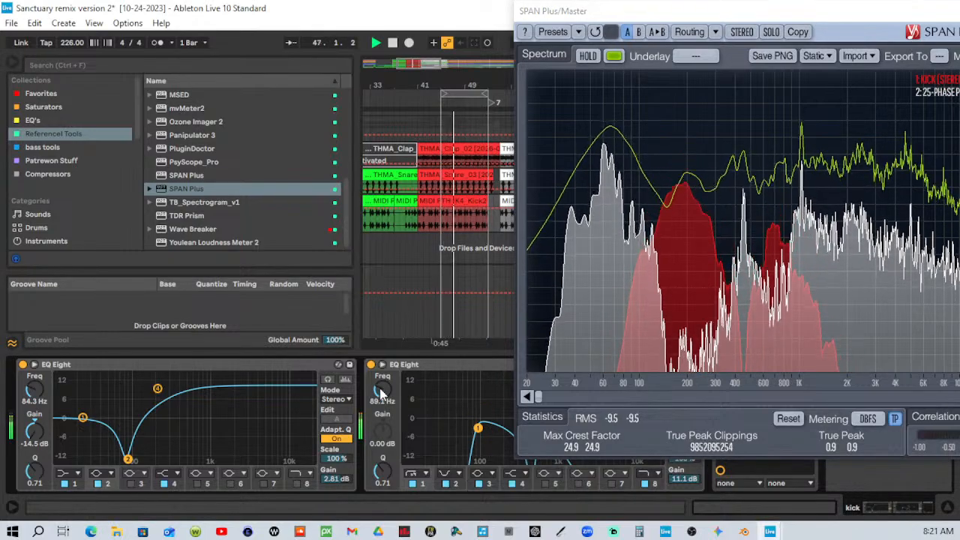
drag(381, 390, 380, 409)
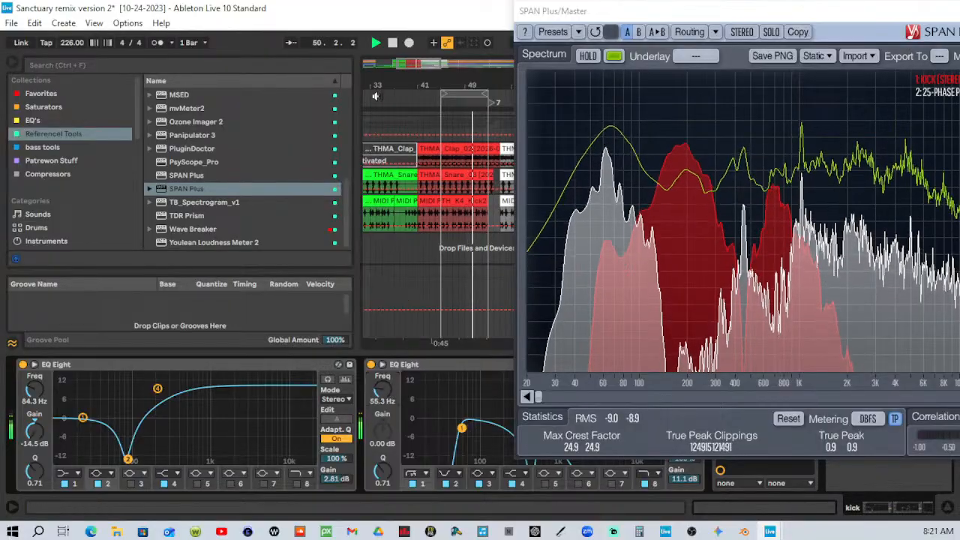
click(375, 96)
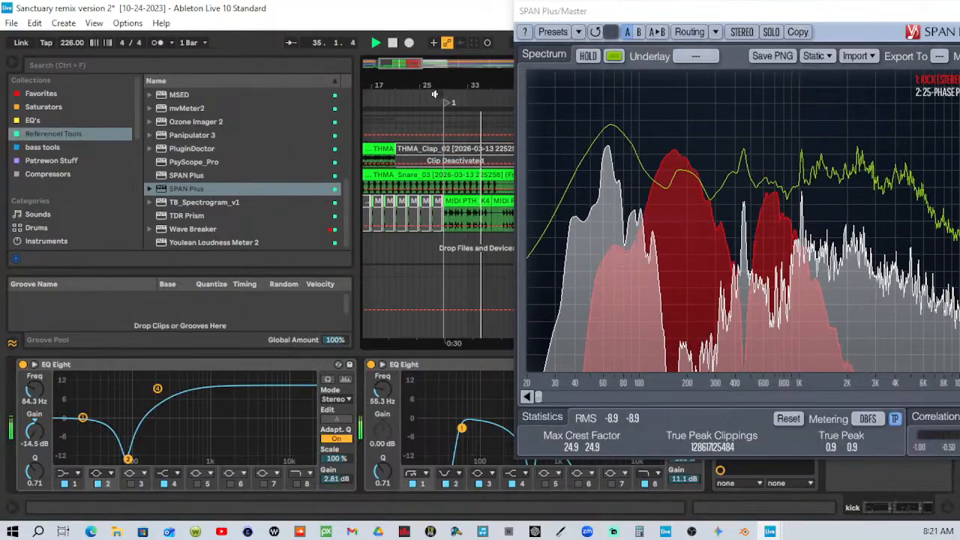
key(minus)
key(minus)
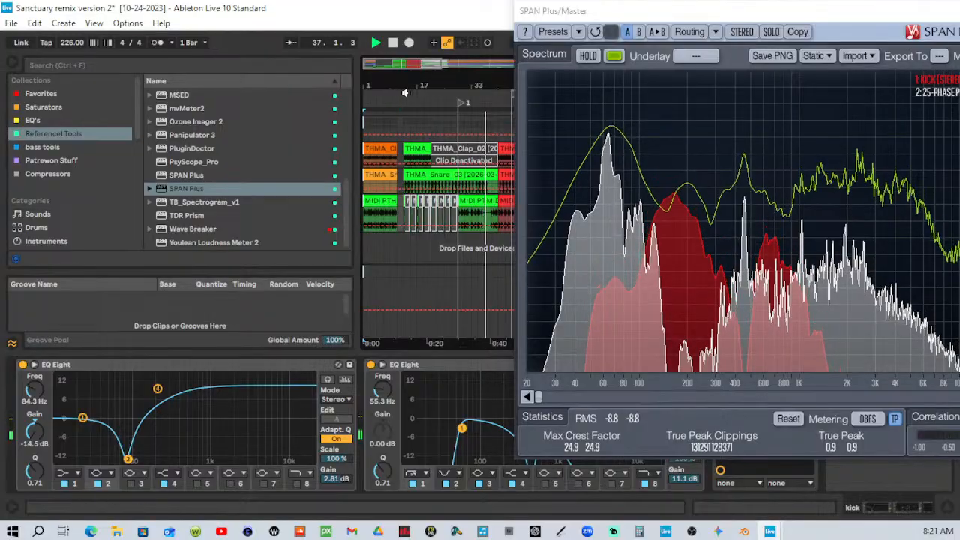
click(399, 93)
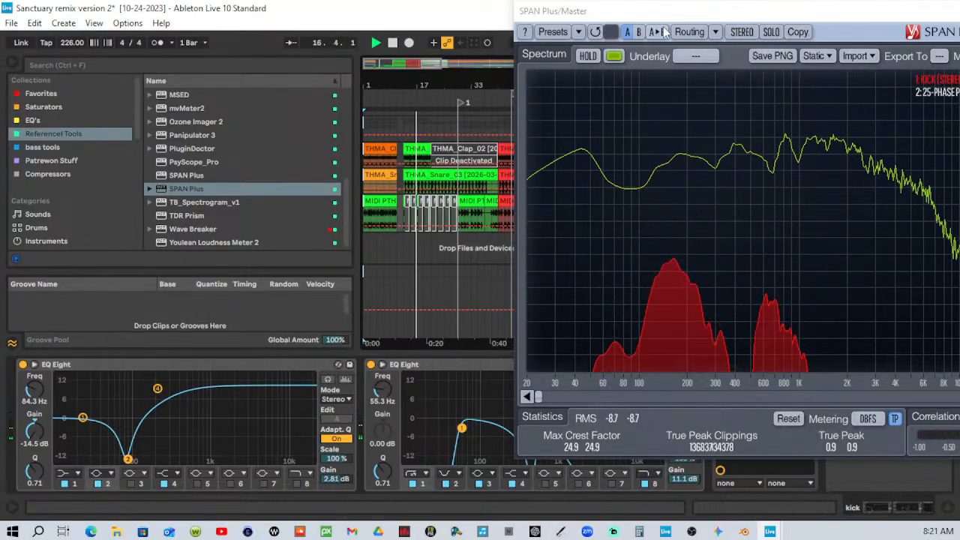
Move the SPAN Plus device from the 25 Phase Plant track to the end of the 26 Vital track's device chain.
drag(706, 15, 0, 56)
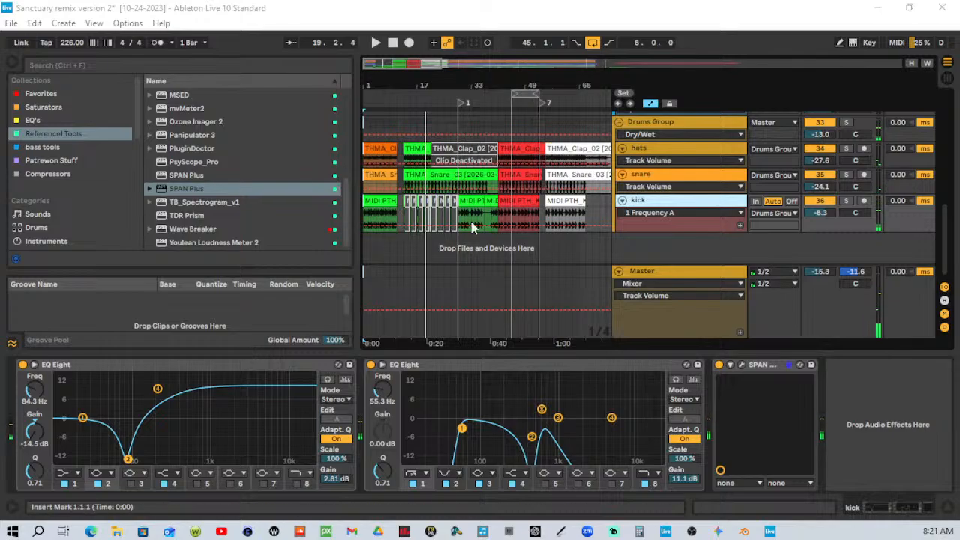
scroll(459, 229, up, 4)
scroll(469, 178, up, 5)
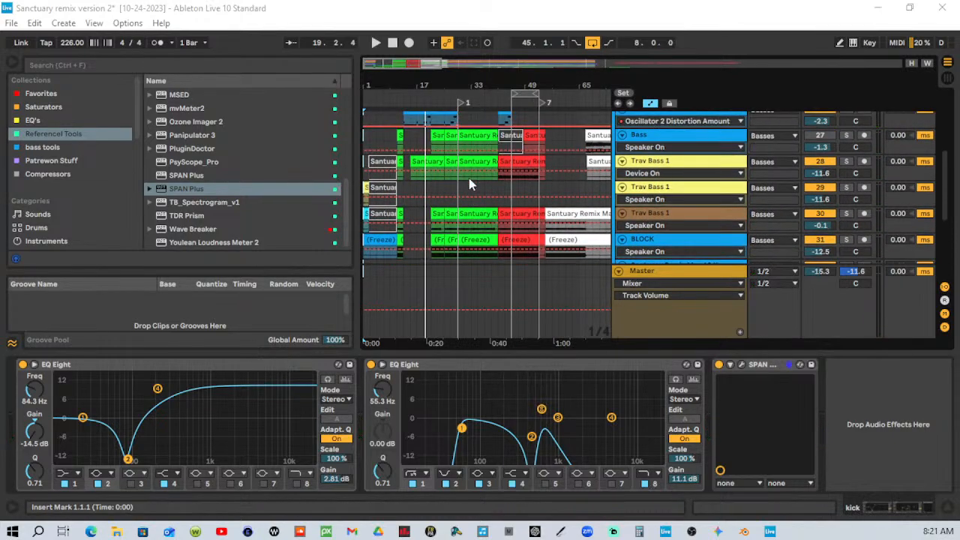
click(685, 166)
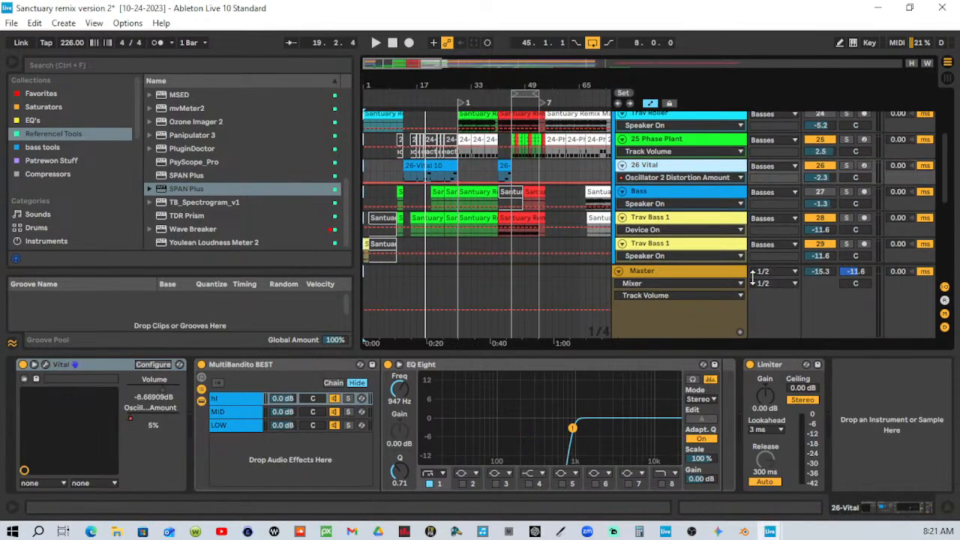
click(688, 141)
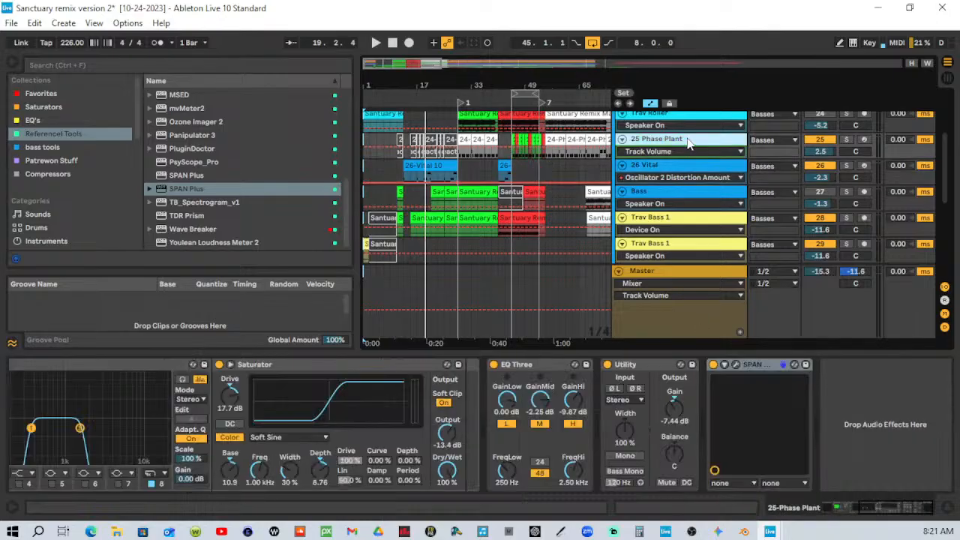
click(777, 366)
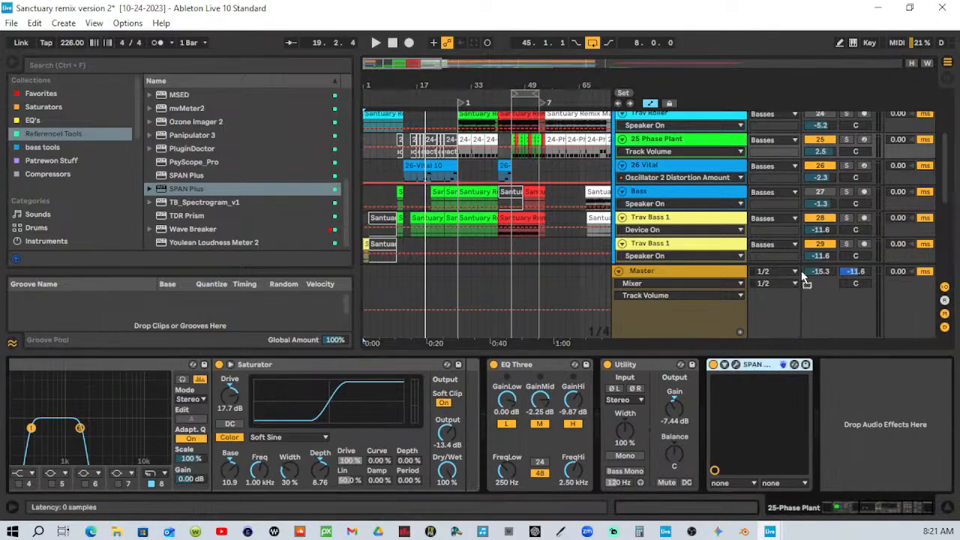
click(686, 166)
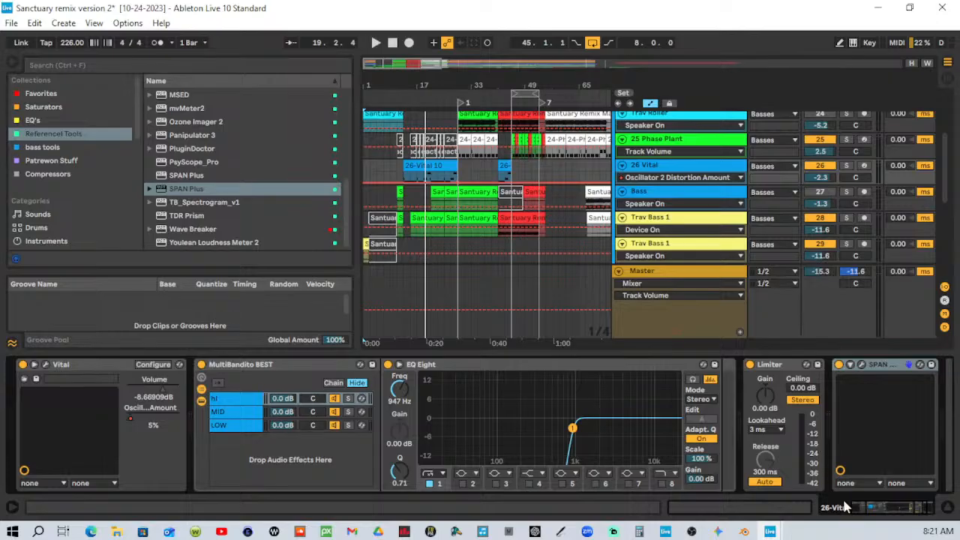
drag(846, 508, 904, 516)
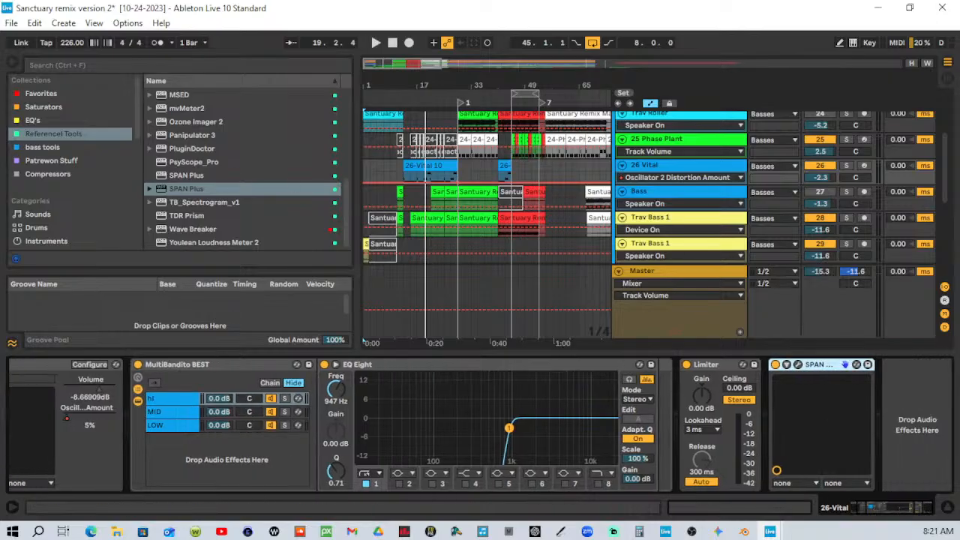
Bring the Master's SPAN Plus window back into view, reduce its height, and place it above the device chain.
drag(0, 93, 404, 32)
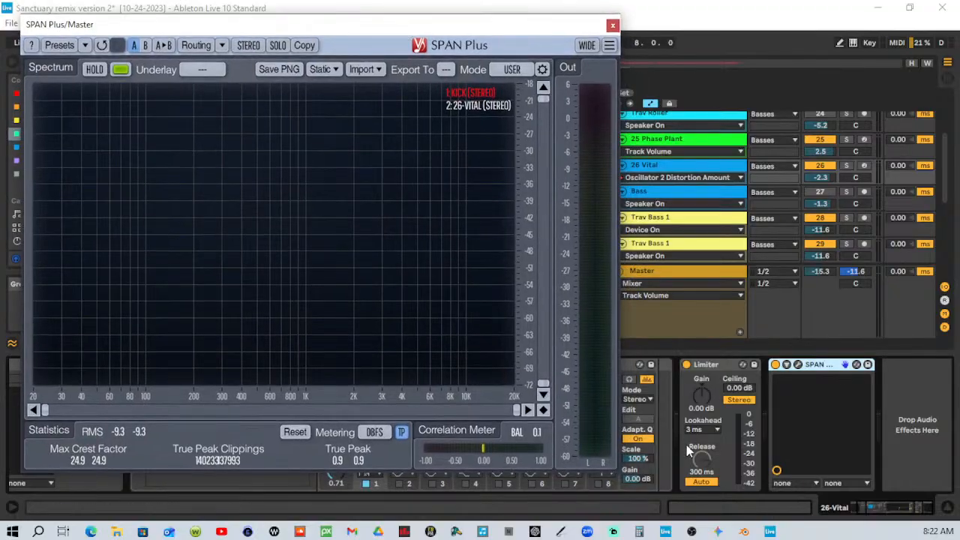
drag(617, 474, 613, 286)
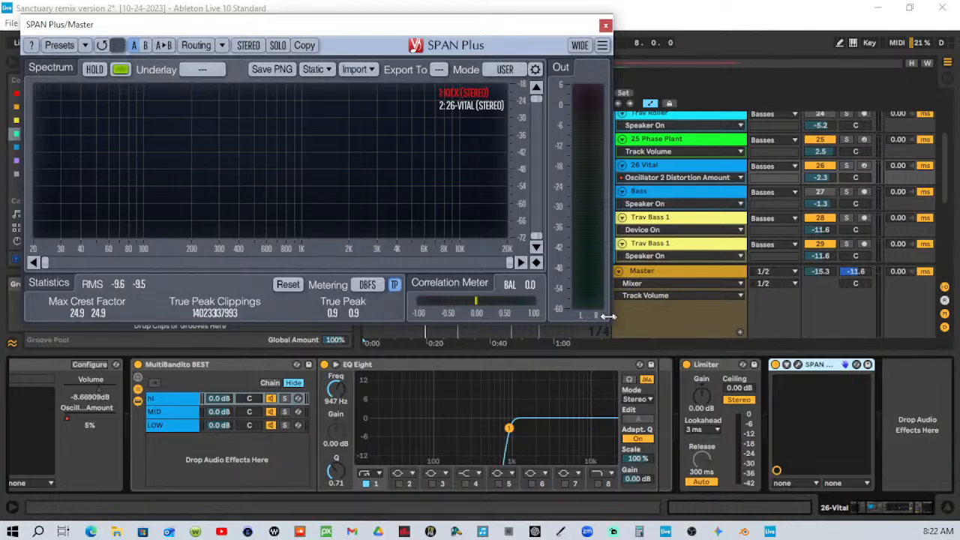
drag(503, 26, 488, 31)
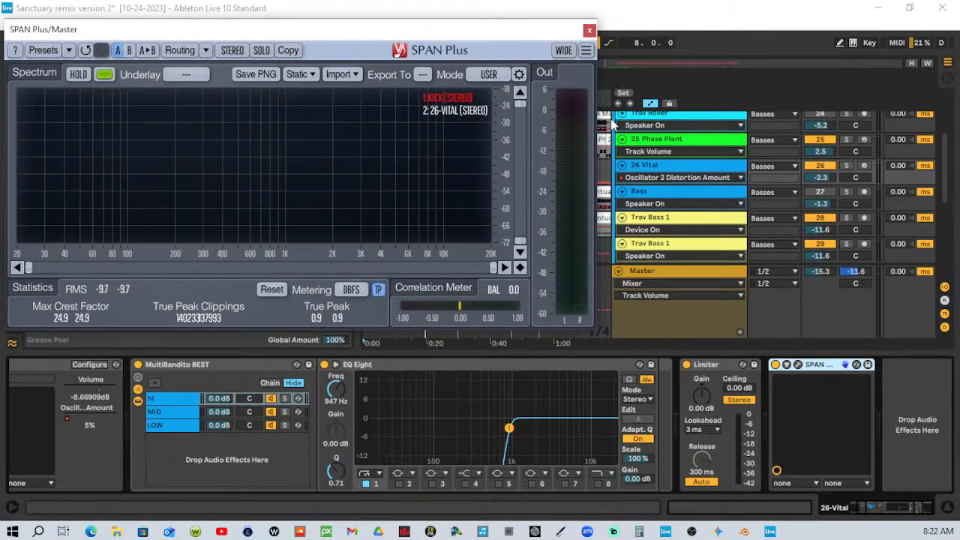
drag(512, 31, 517, 51)
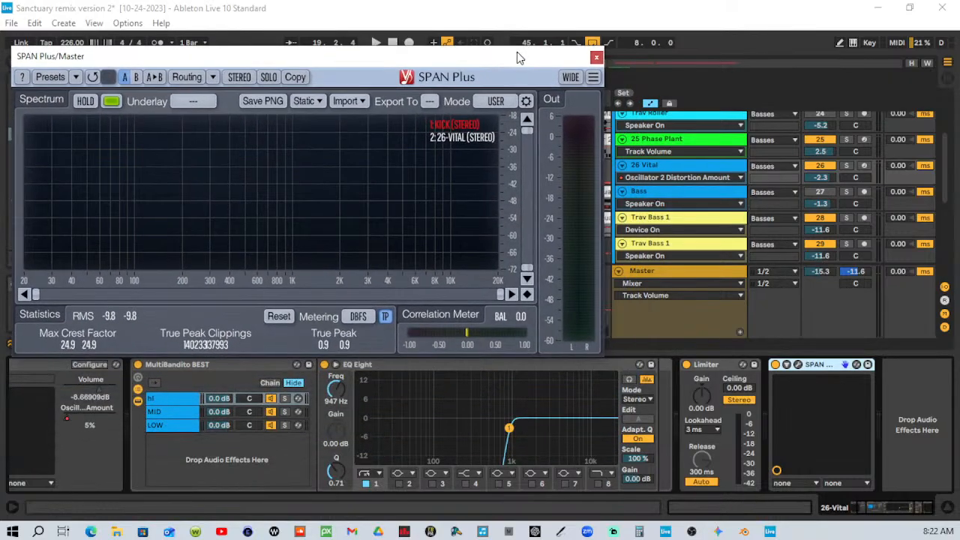
Recolor the 26 Vital track violet-blue and assign the track color to its clips.
right_click(698, 170)
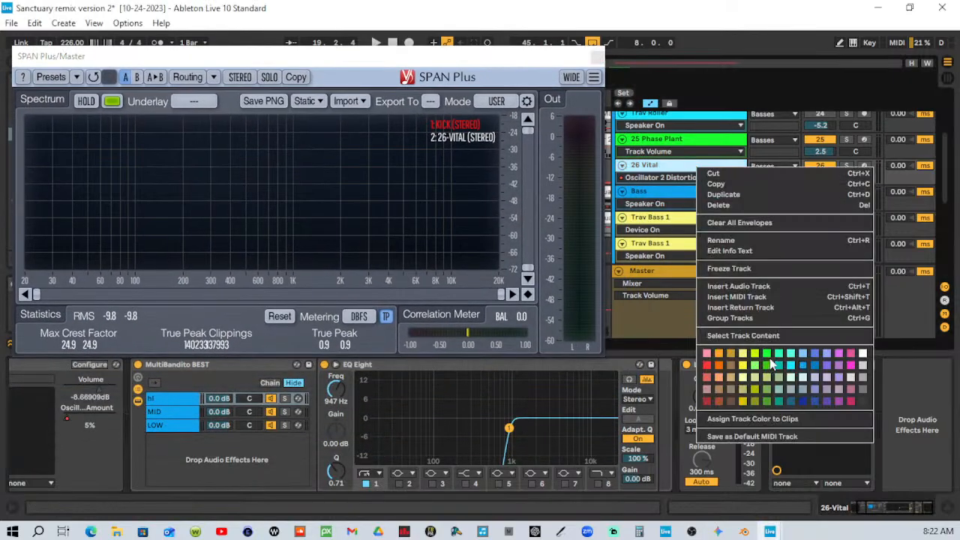
click(816, 354)
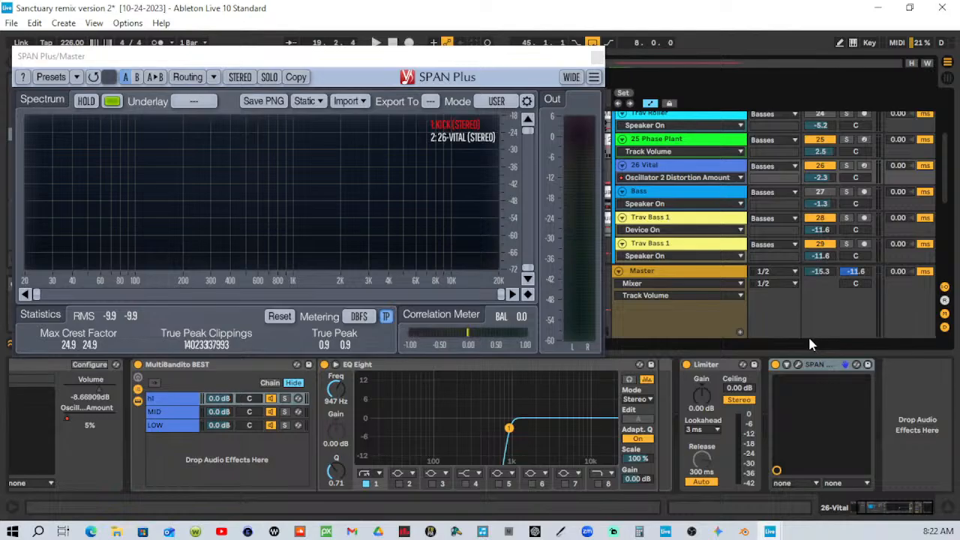
right_click(710, 169)
click(767, 424)
Play the section with the 26 Vital clips and lower that track's volume to -8.4 dB while comparing it with the kick in SPAN Plus.
drag(528, 60, 594, 188)
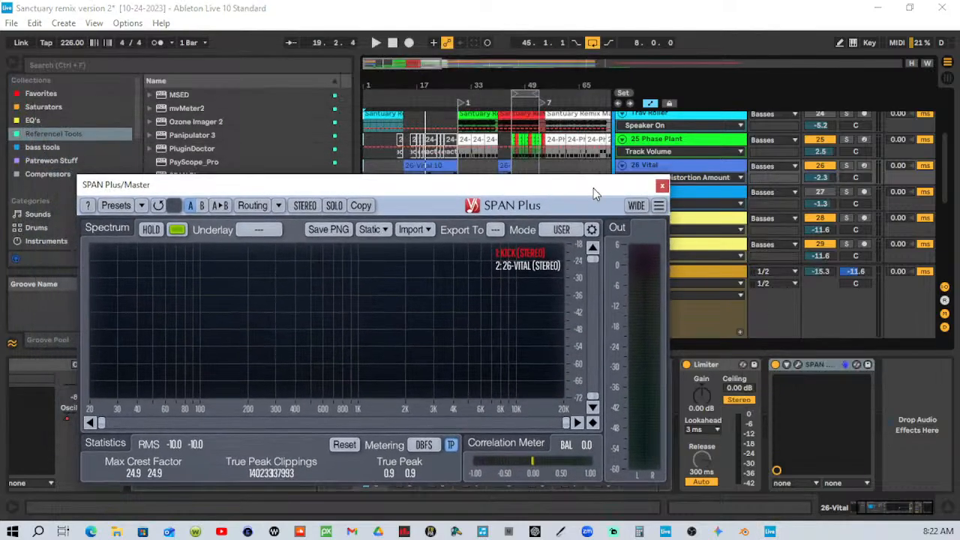
click(403, 97)
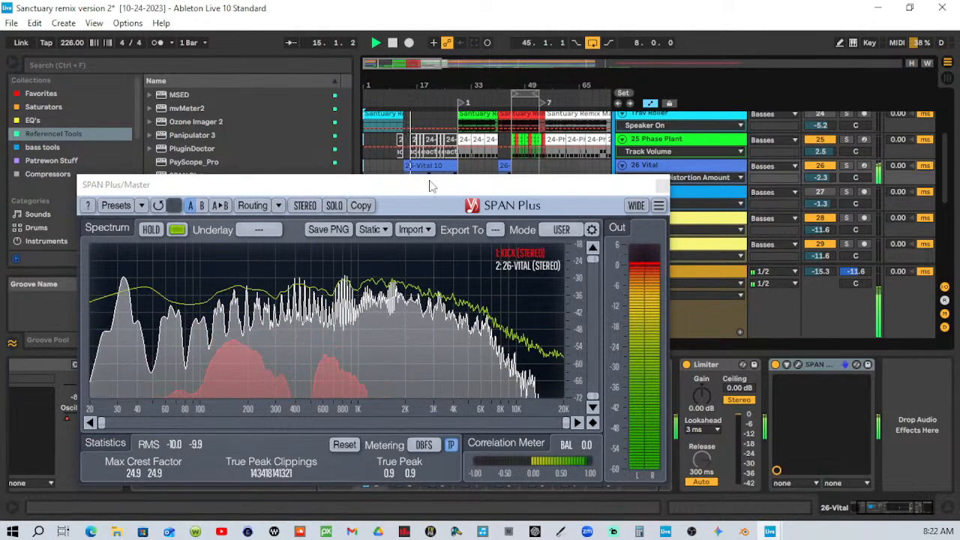
drag(429, 185, 418, 96)
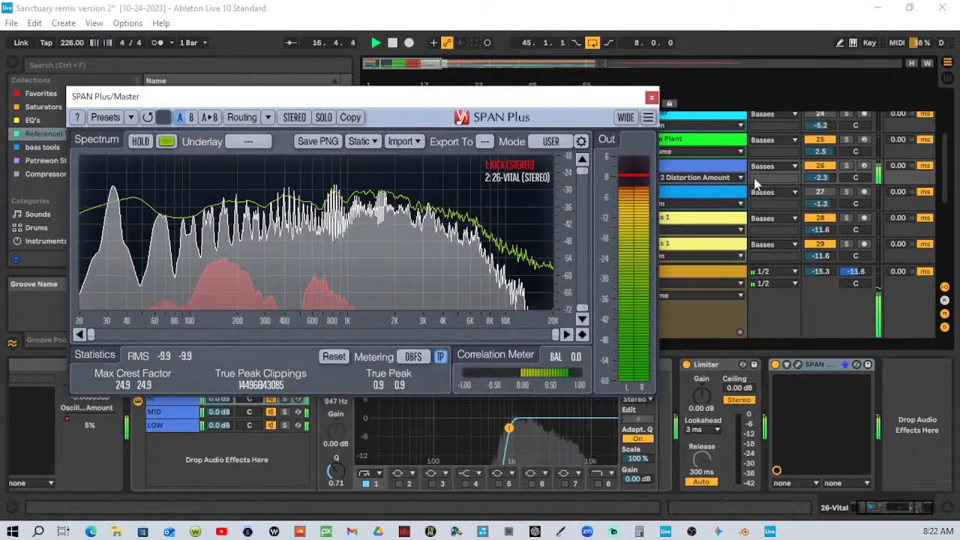
drag(826, 179, 825, 217)
drag(821, 178, 821, 187)
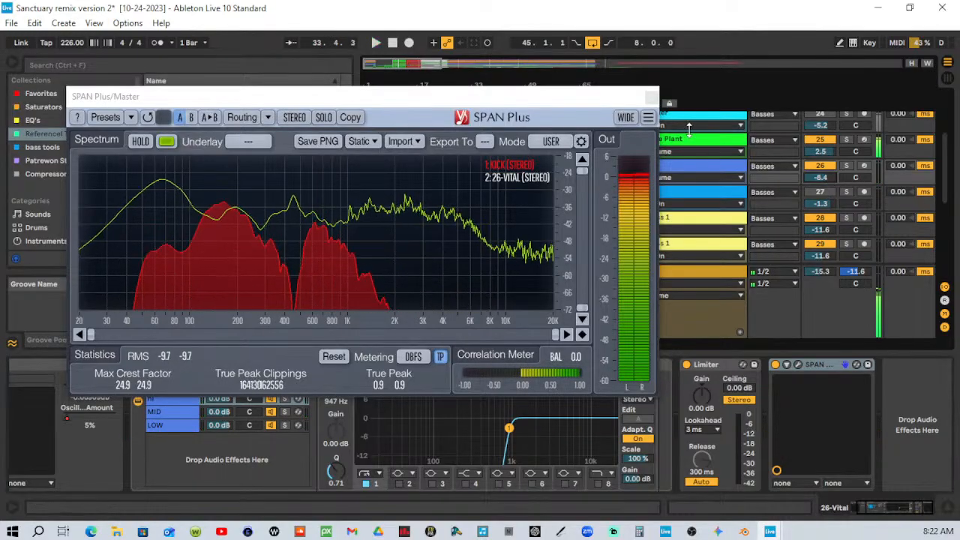
Open the 26 Vital track's SPAN Plus, review its export destinations, and close it.
drag(636, 99, 593, 74)
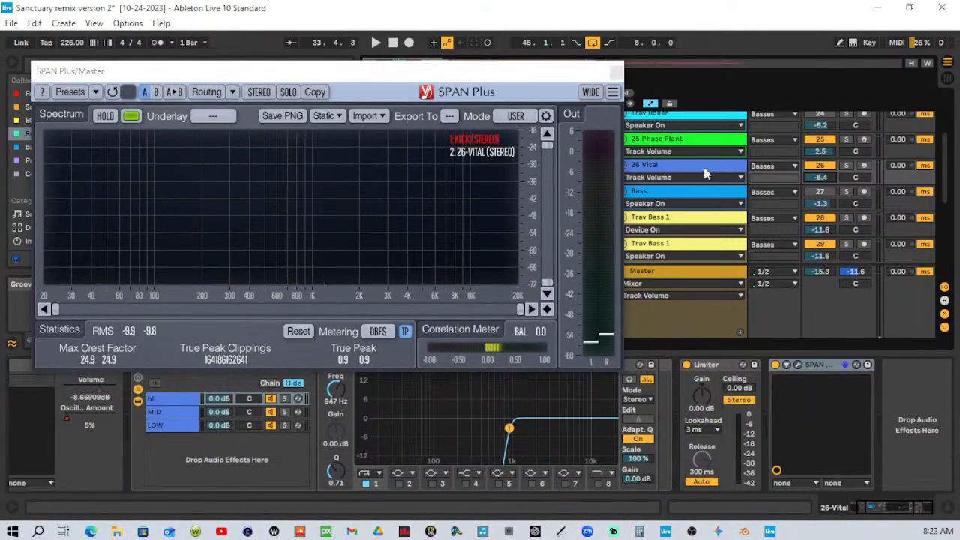
click(797, 365)
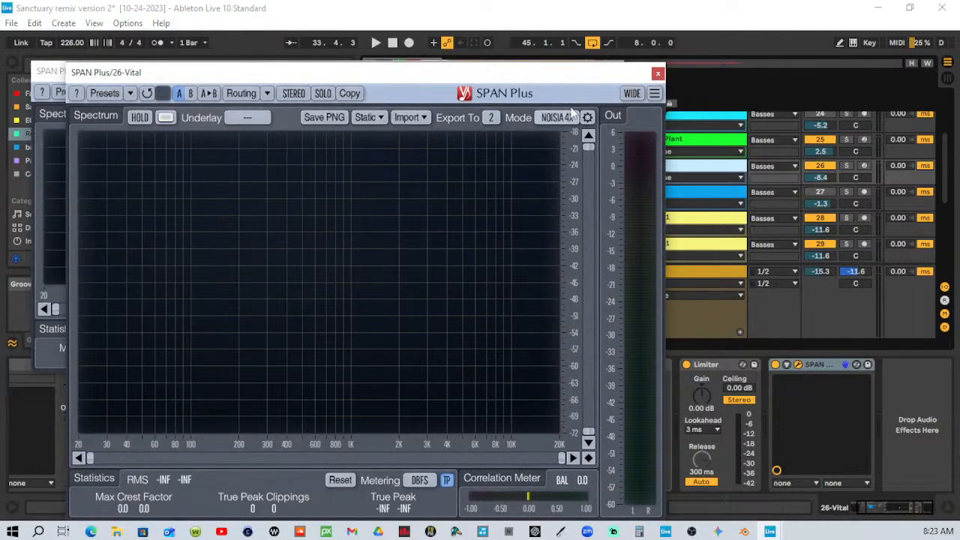
click(492, 120)
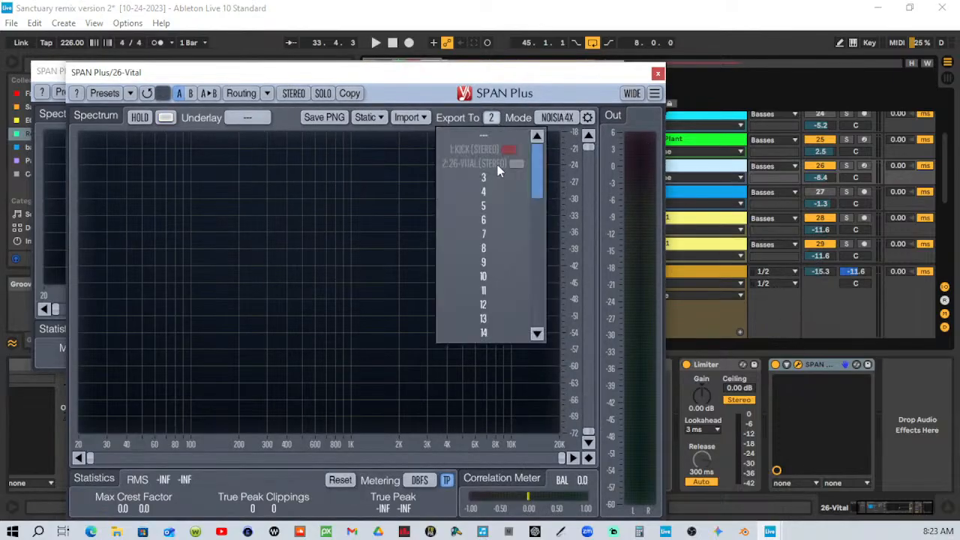
click(492, 119)
click(491, 118)
click(658, 72)
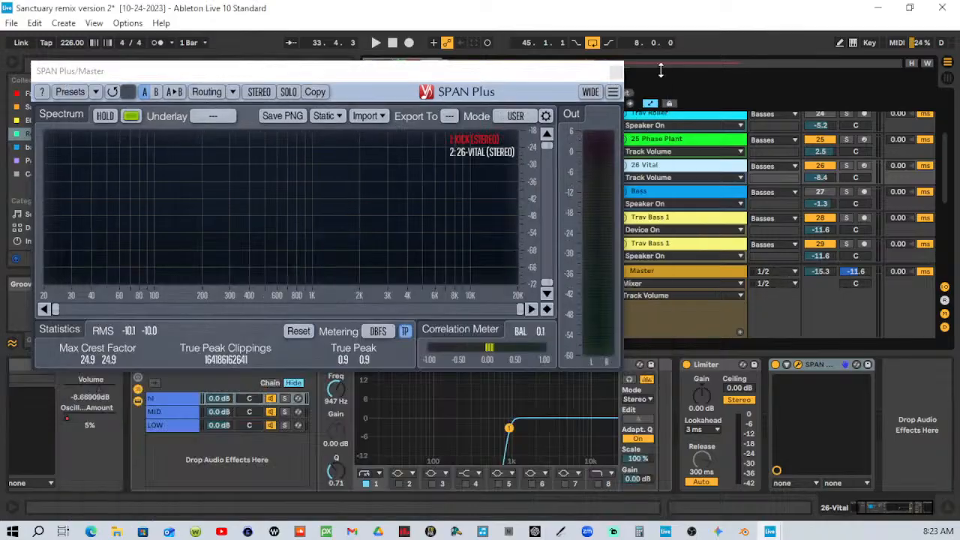
Replace the SPAN Plus on the 26 Vital track with a fresh instance and set its spectrum mode to ME 2.
right_click(828, 366)
click(750, 377)
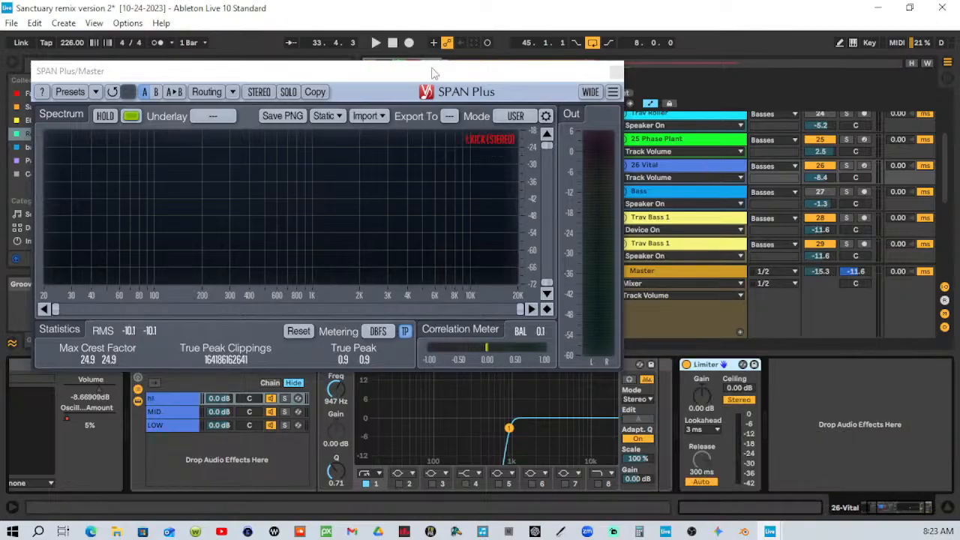
drag(431, 73, 632, 43)
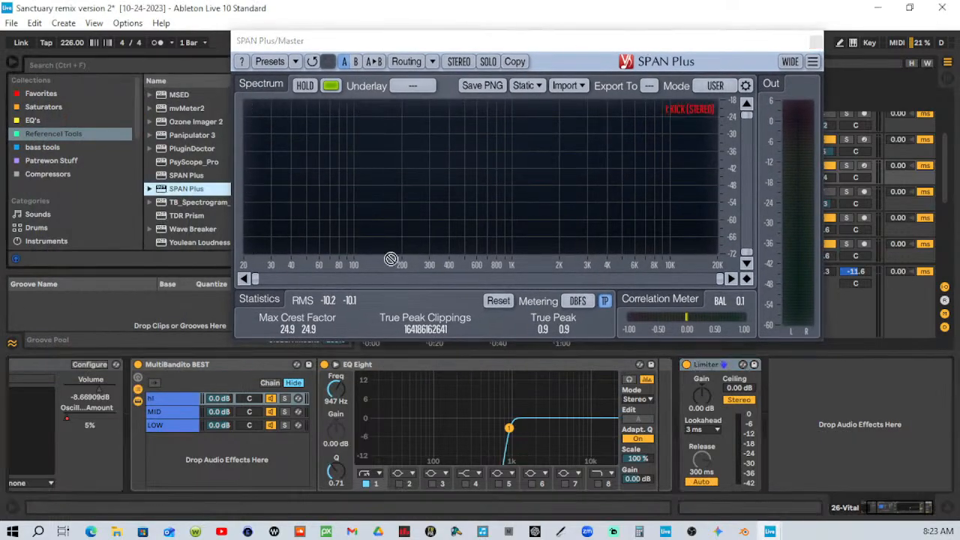
mouse_move(391, 259)
mouse_down()
mouse_move(861, 413)
mouse_move(825, 428)
mouse_up()
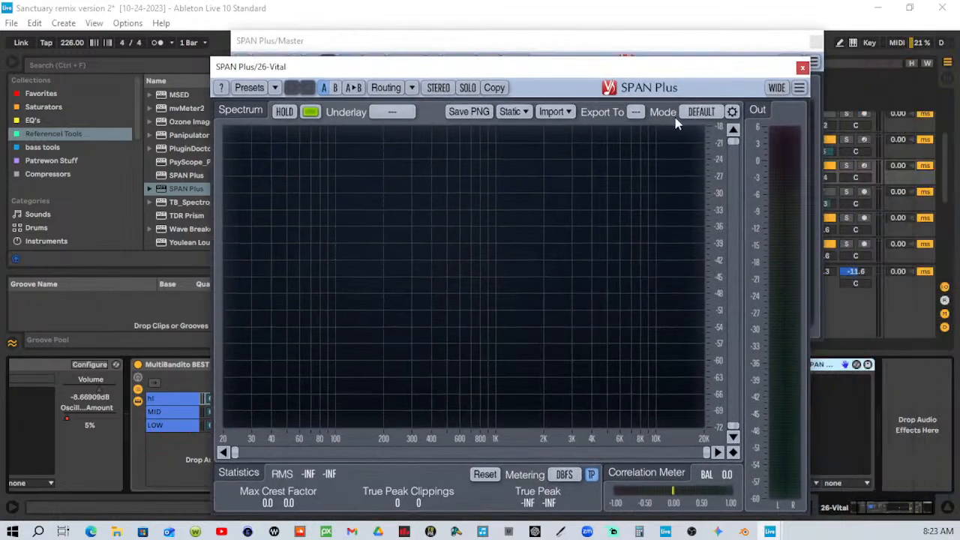
click(700, 112)
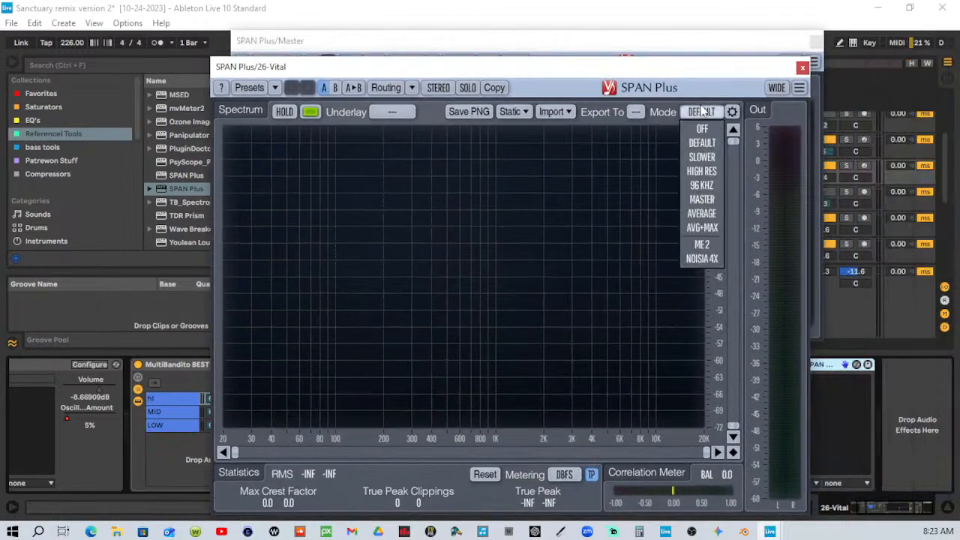
click(701, 246)
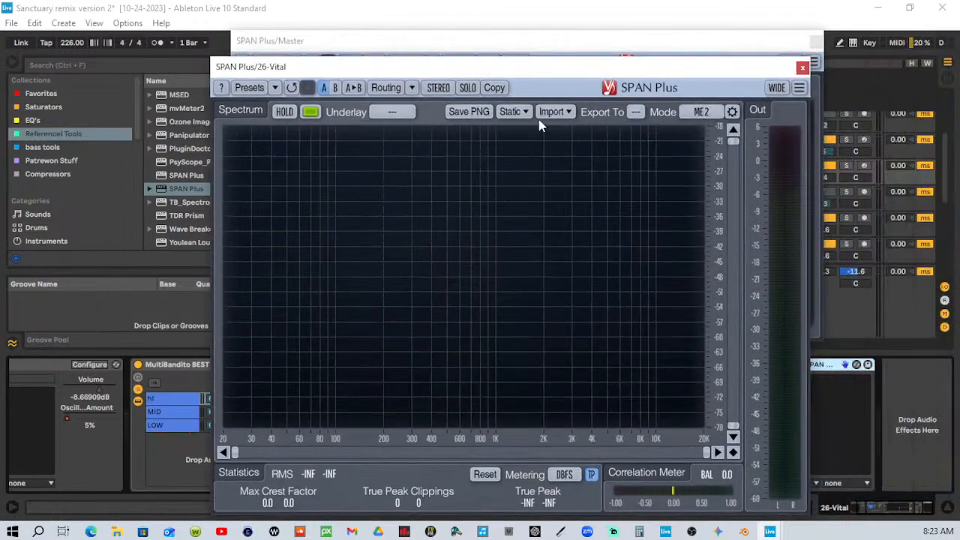
Set the 26 Vital SPAN Plus to NOISIA 4X mode, export it to slot 2 in white, and close it.
click(716, 112)
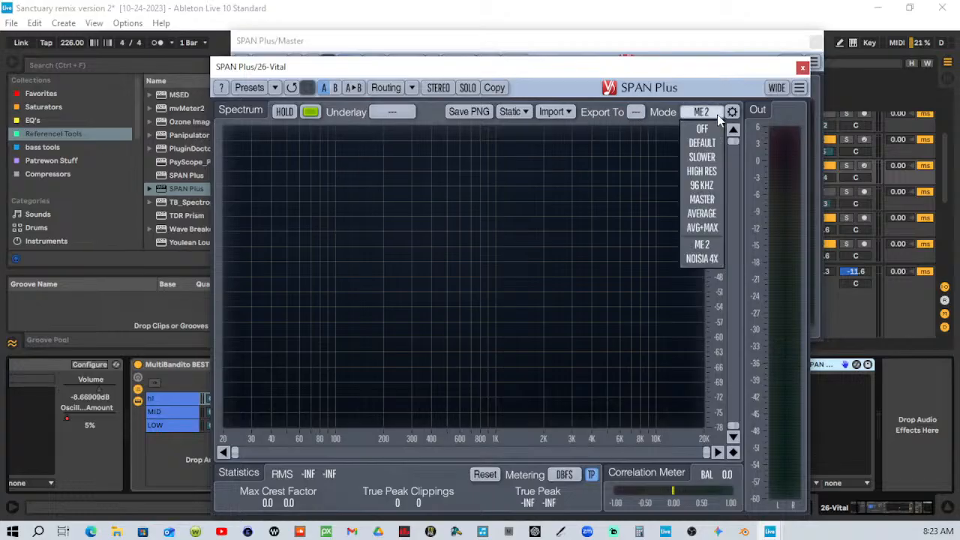
click(704, 260)
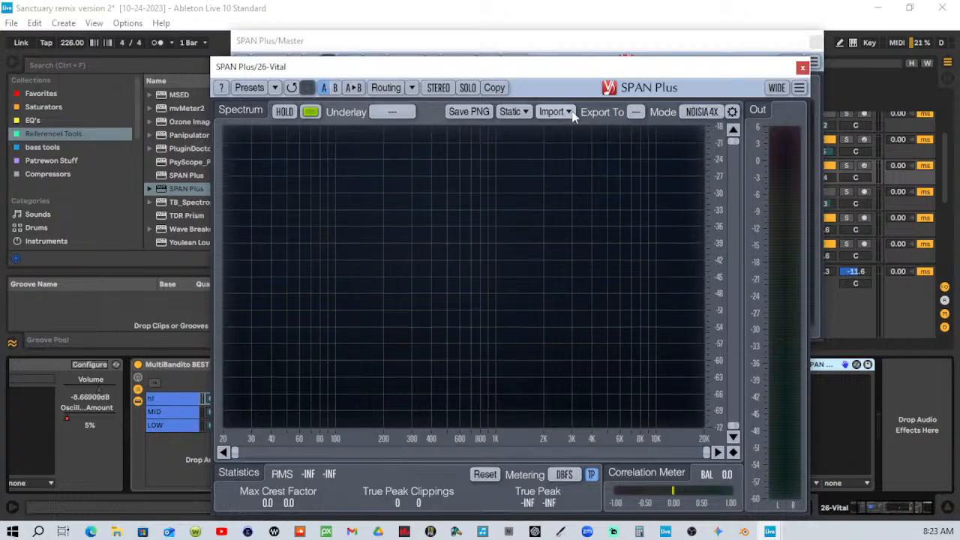
click(635, 112)
click(634, 158)
click(310, 113)
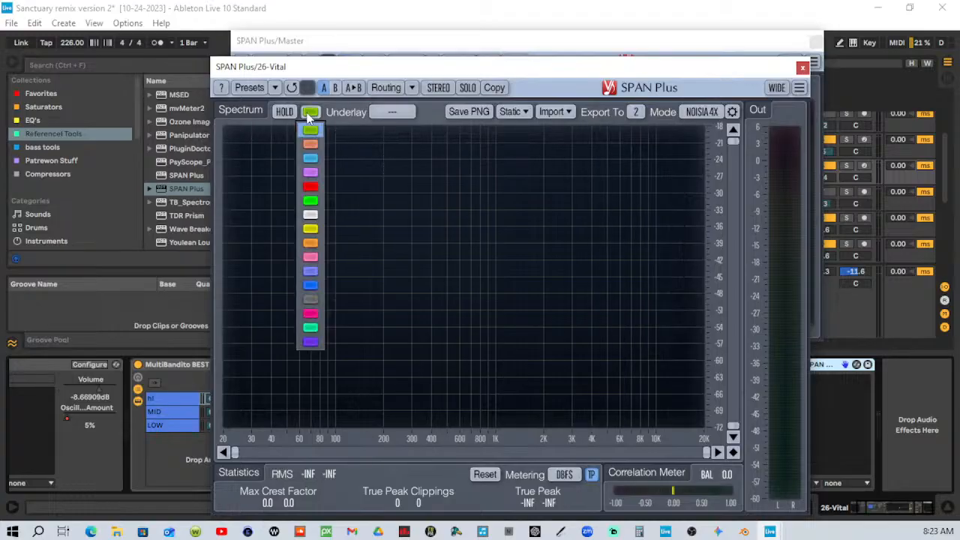
click(310, 215)
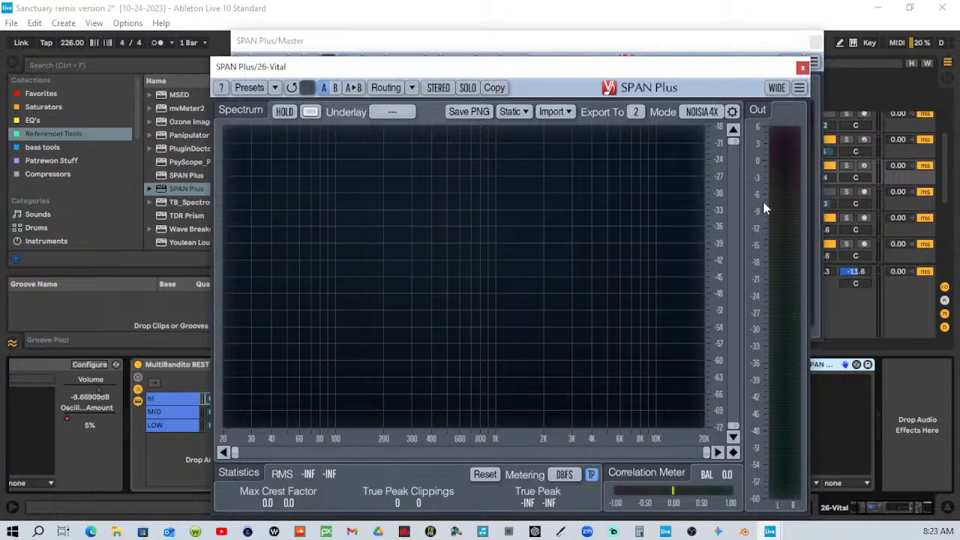
click(802, 68)
Play the 26 Vital section and lower that track's volume to -66.0 dB while watching its exported spectrum in the Master's SPAN Plus.
drag(674, 42, 556, 218)
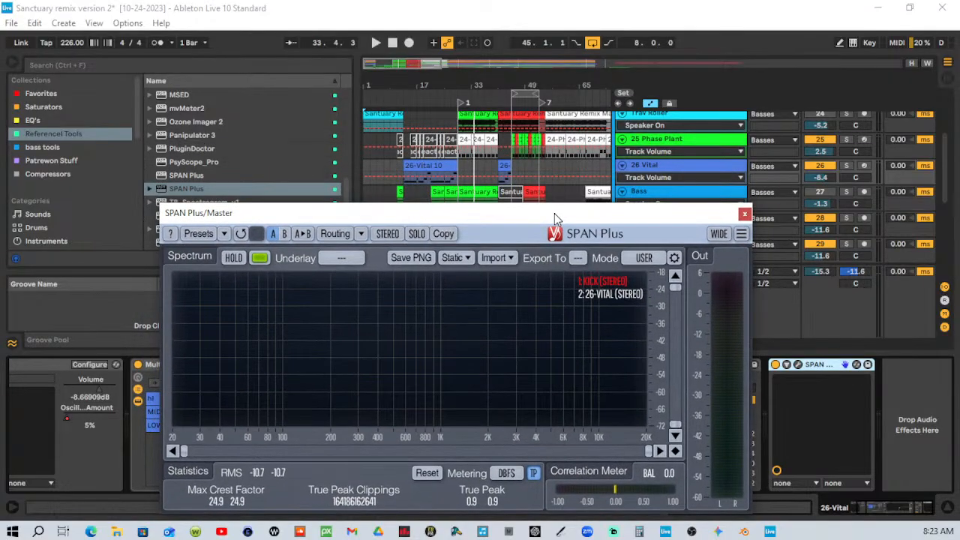
click(403, 96)
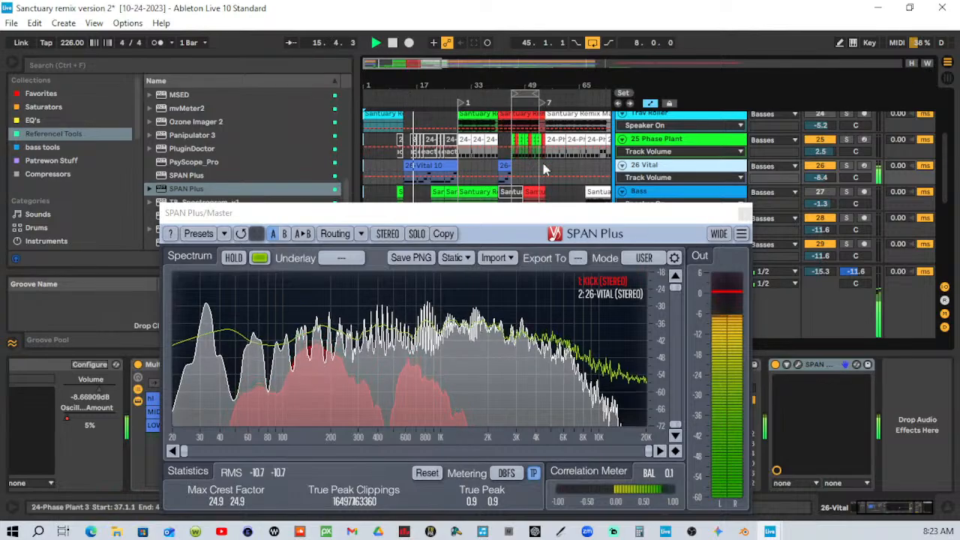
drag(821, 179, 821, 258)
key(space)
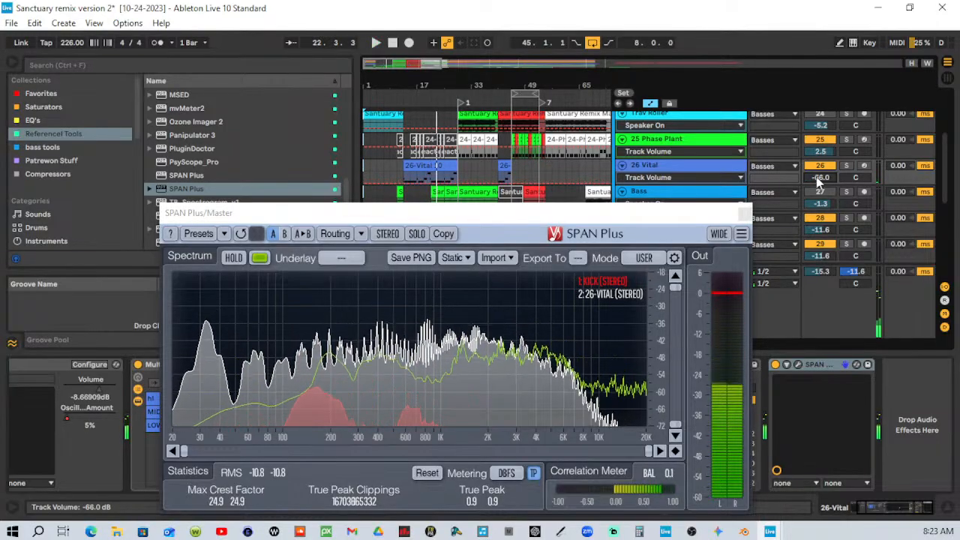
Enlarge the Master's SPAN Plus window and close it.
drag(578, 213, 511, 30)
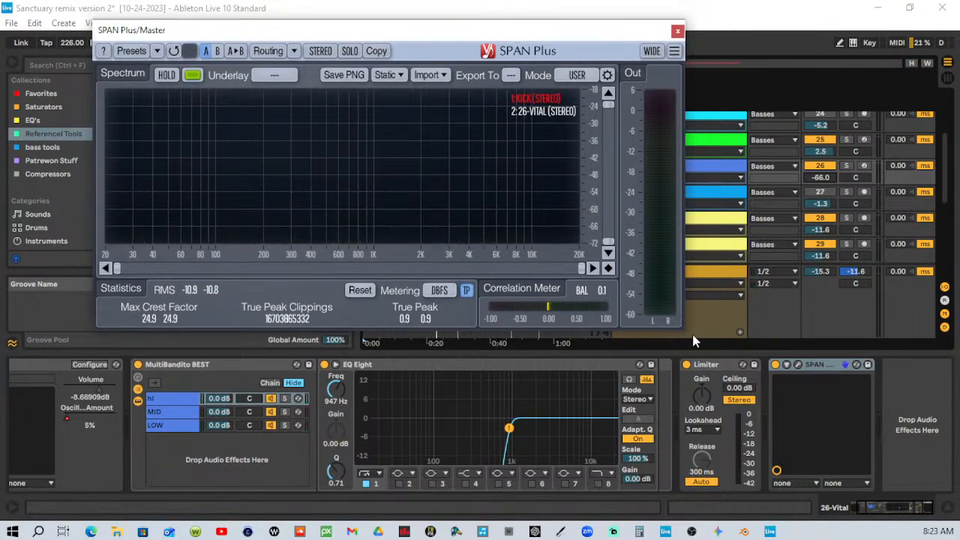
drag(685, 331, 787, 459)
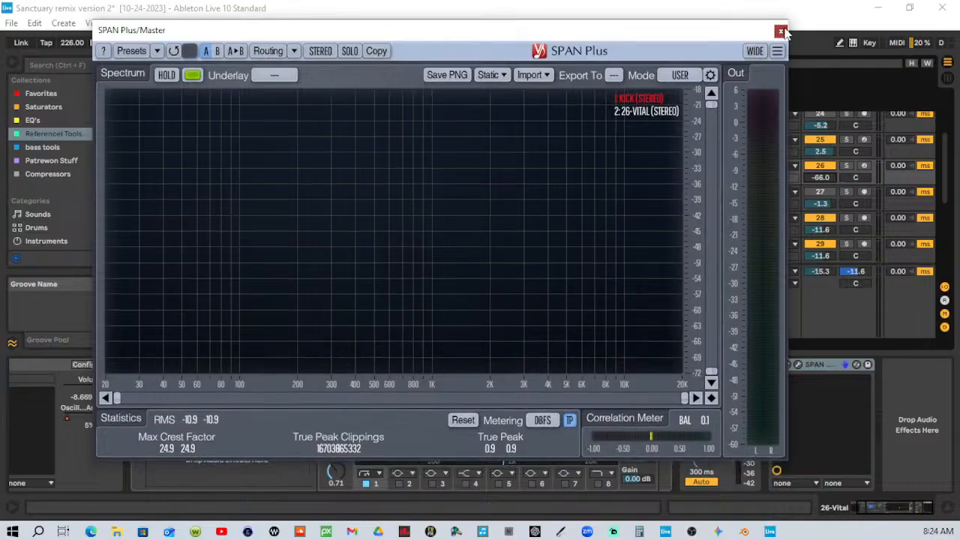
click(781, 31)
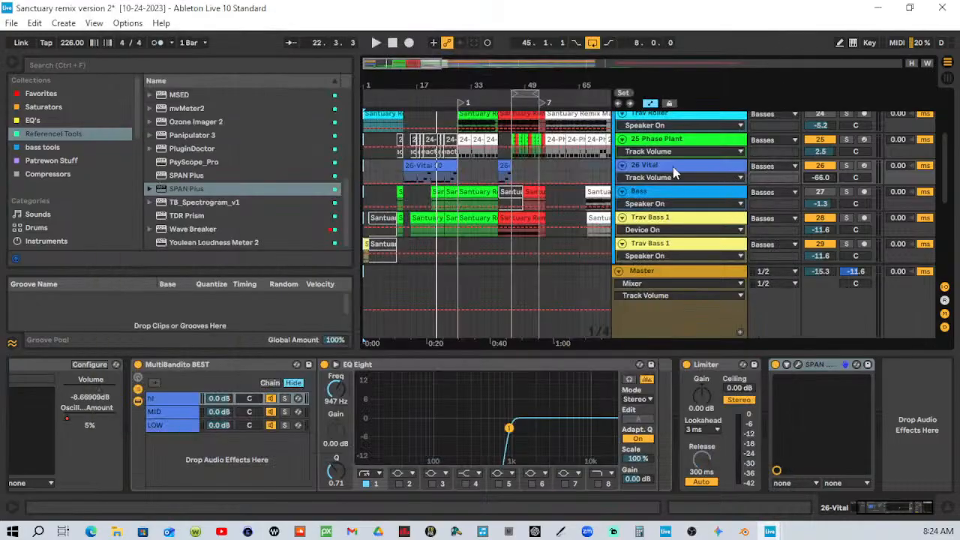
Play the section again, raise the 26 Vital track's volume to -15.7 dB, and check that track's own SPAN Plus.
scroll(447, 138, up, 3)
scroll(443, 154, down, 7)
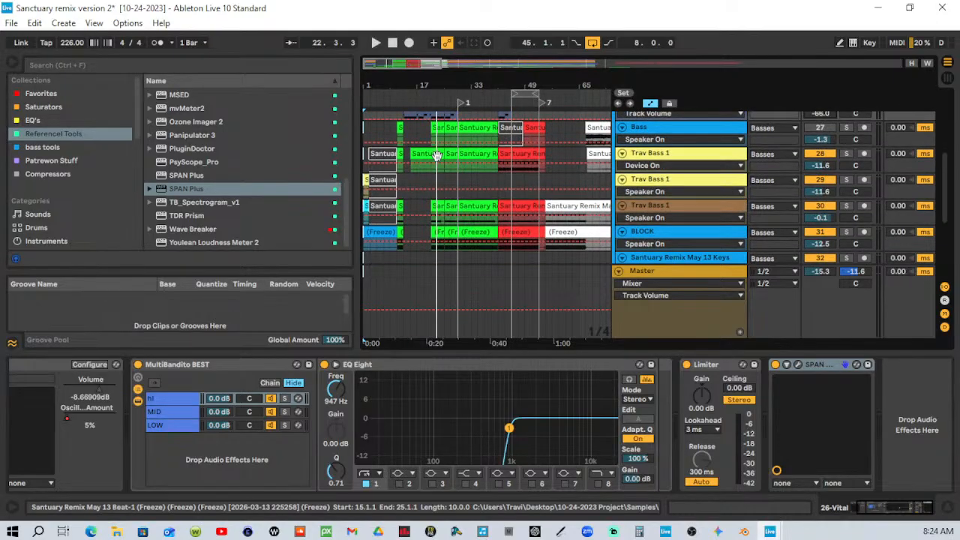
scroll(439, 165, up, 7)
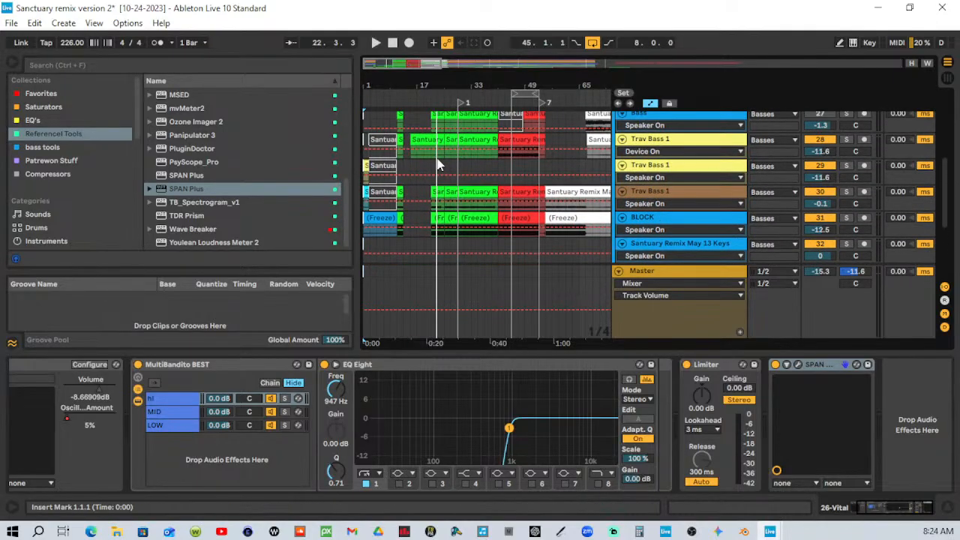
click(402, 99)
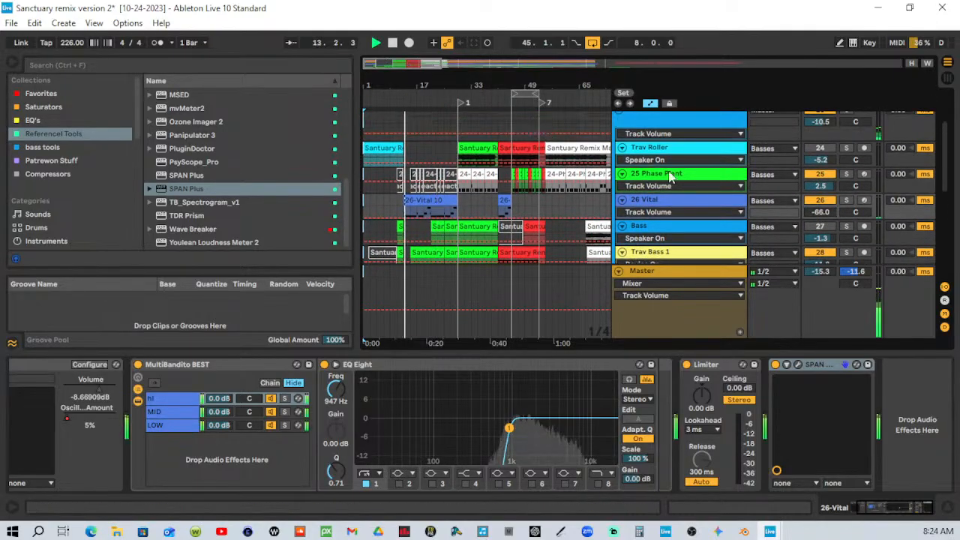
drag(824, 212, 824, 179)
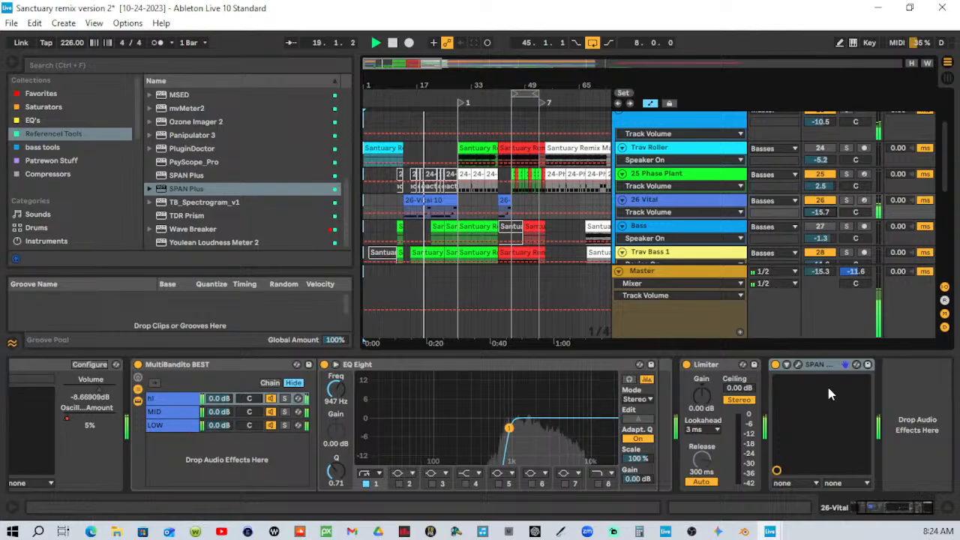
click(787, 364)
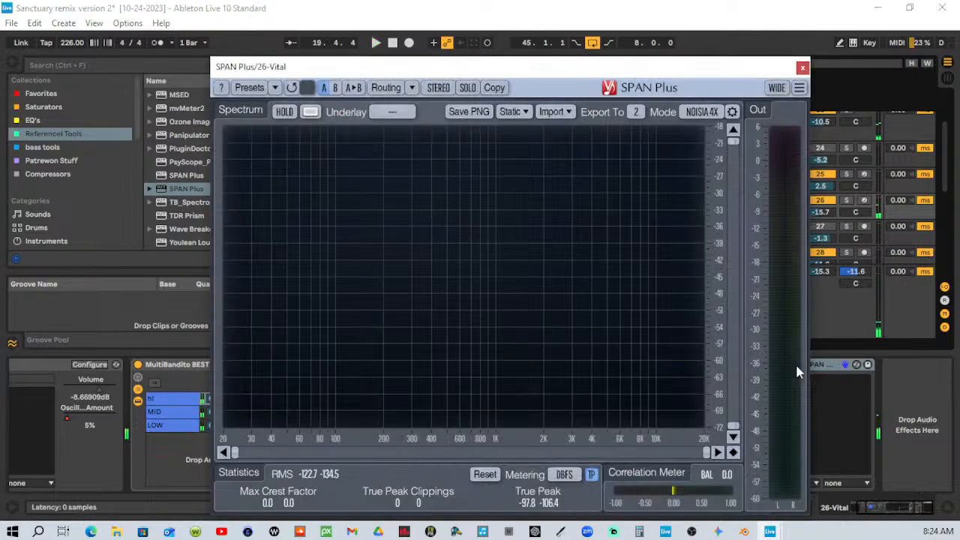
click(803, 68)
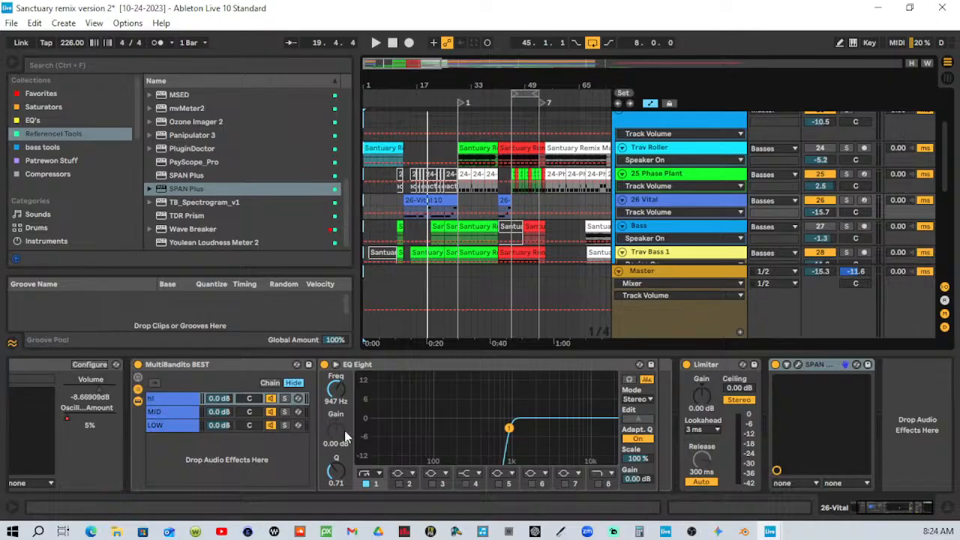
Insert a Utility before the SPAN Plus on 26 Vital, reset the track's volume to 0, and lower the Utility's gain to -9.44 dB.
click(47, 138)
click(206, 176)
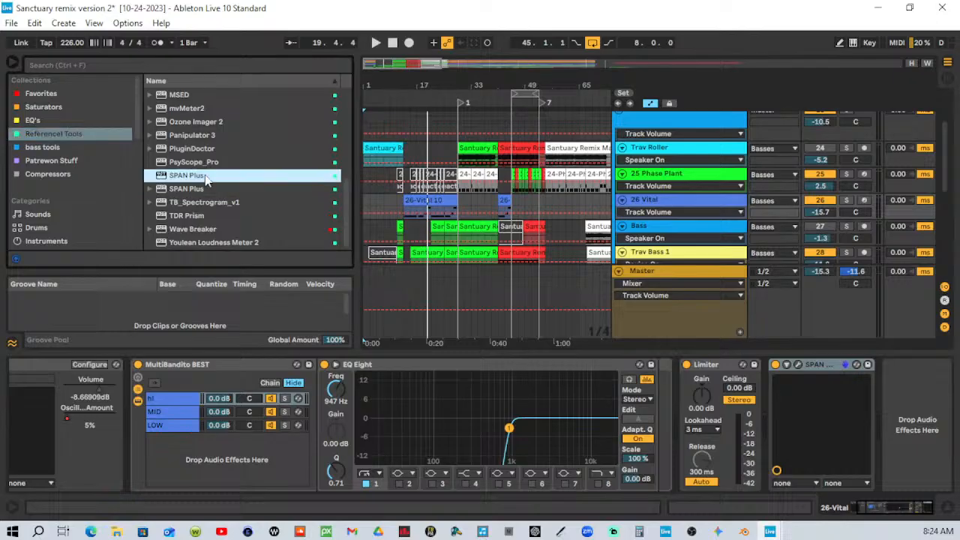
click(96, 148)
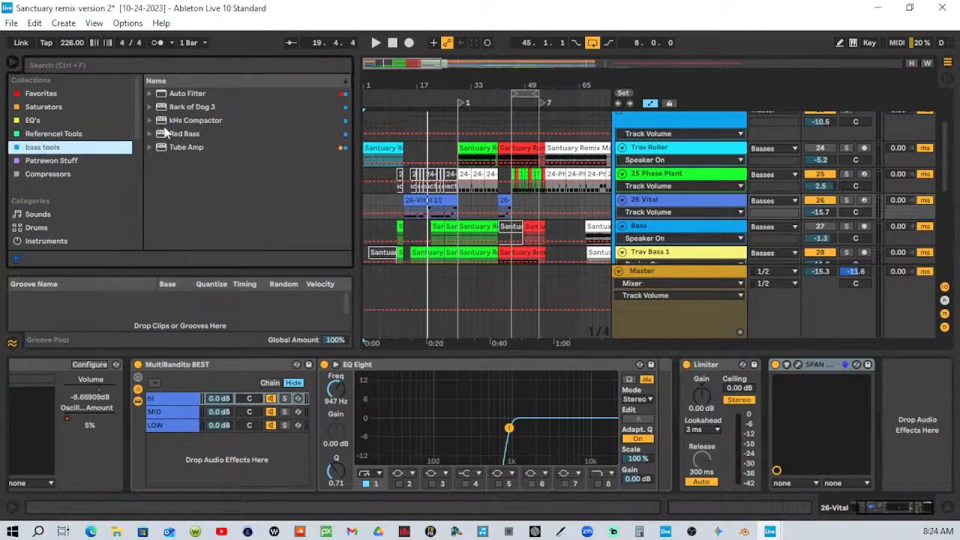
click(64, 135)
scroll(188, 160, down, 1)
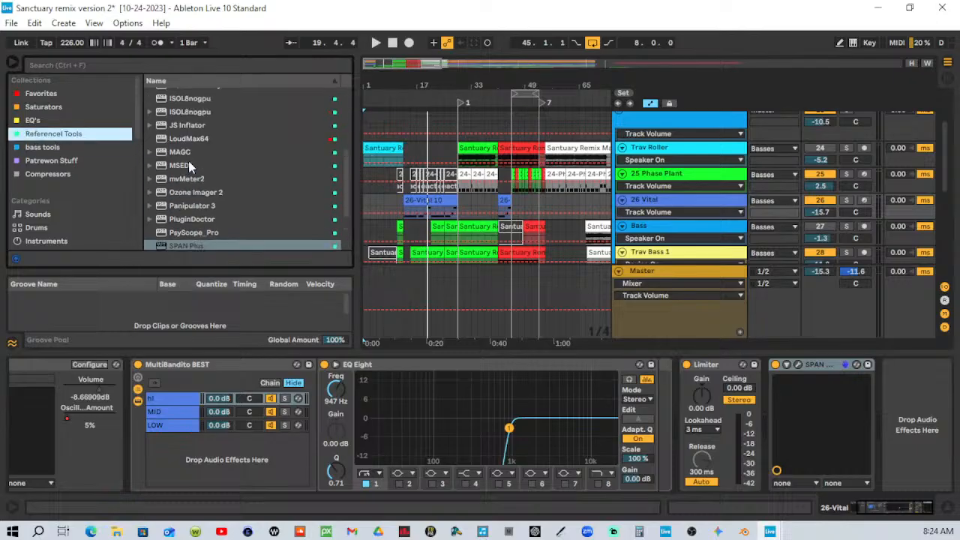
scroll(188, 160, up, 5)
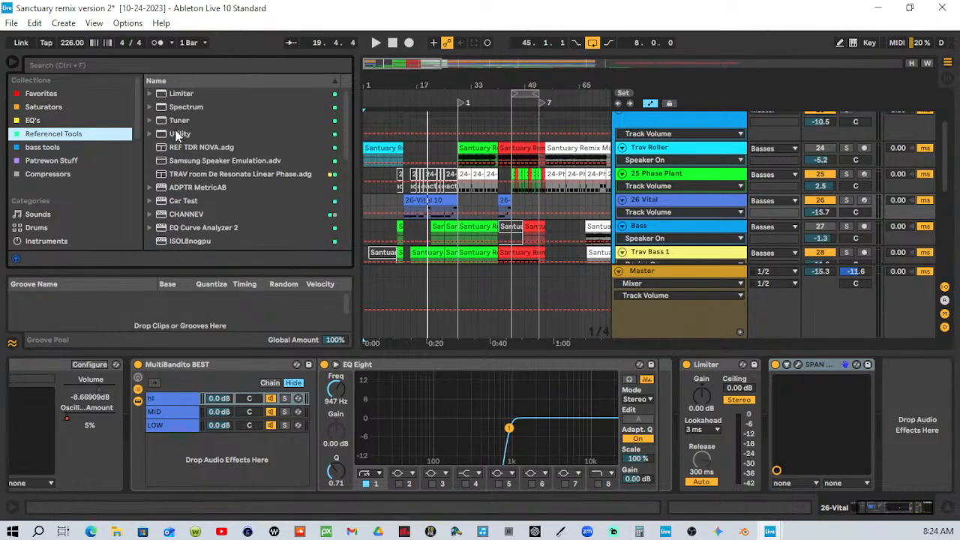
click(180, 133)
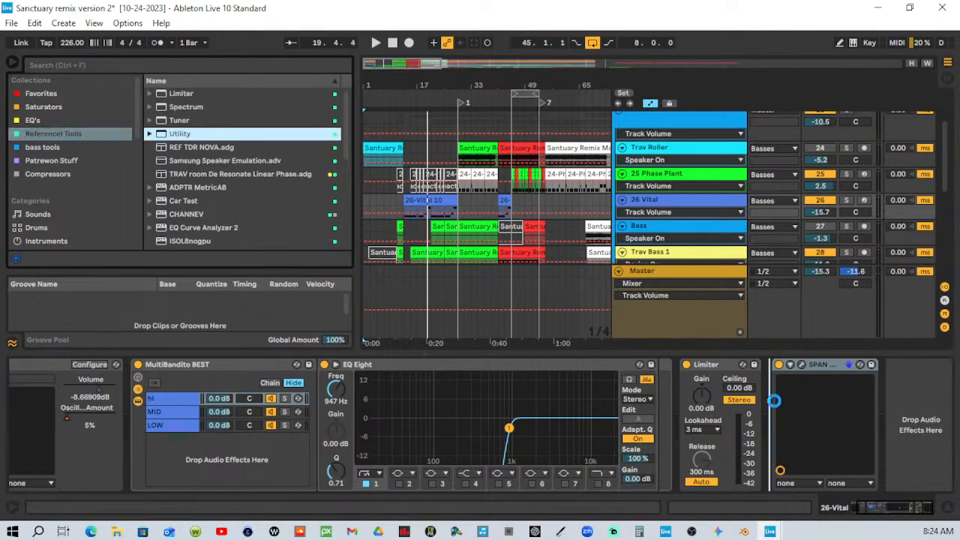
drag(774, 401, 776, 402)
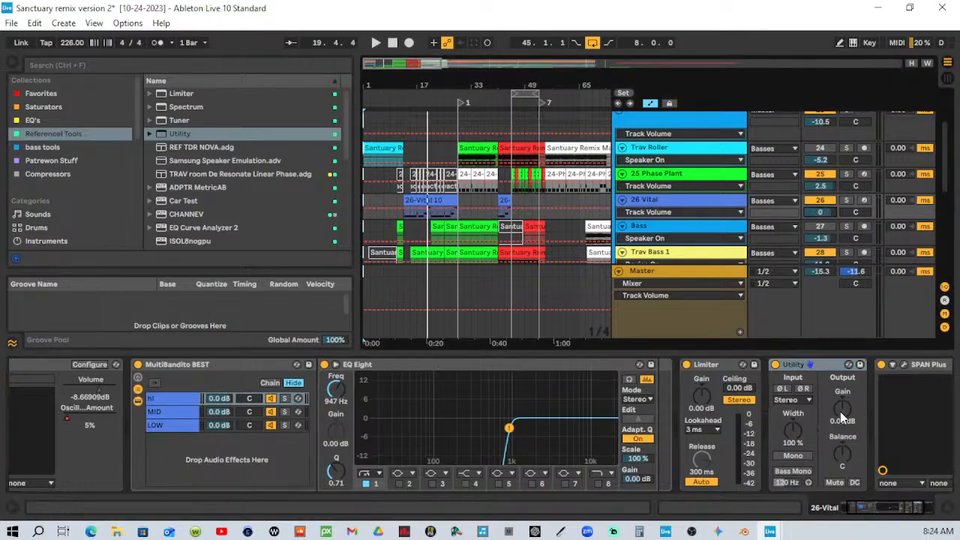
drag(842, 409, 842, 465)
Open the Master's SPAN Plus, play the 26 Vital section to compare the gain-reduced bass spectrum with the kick, and close it.
click(684, 276)
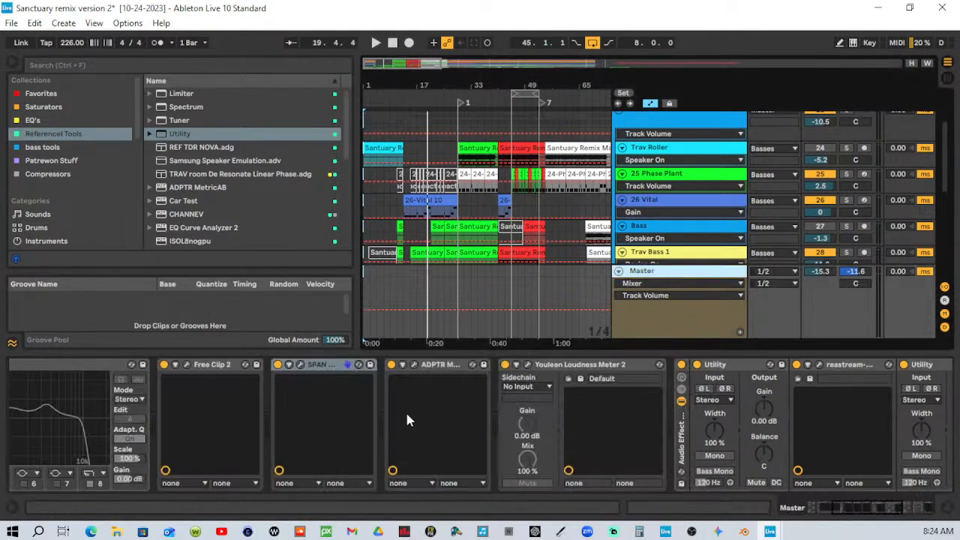
click(301, 365)
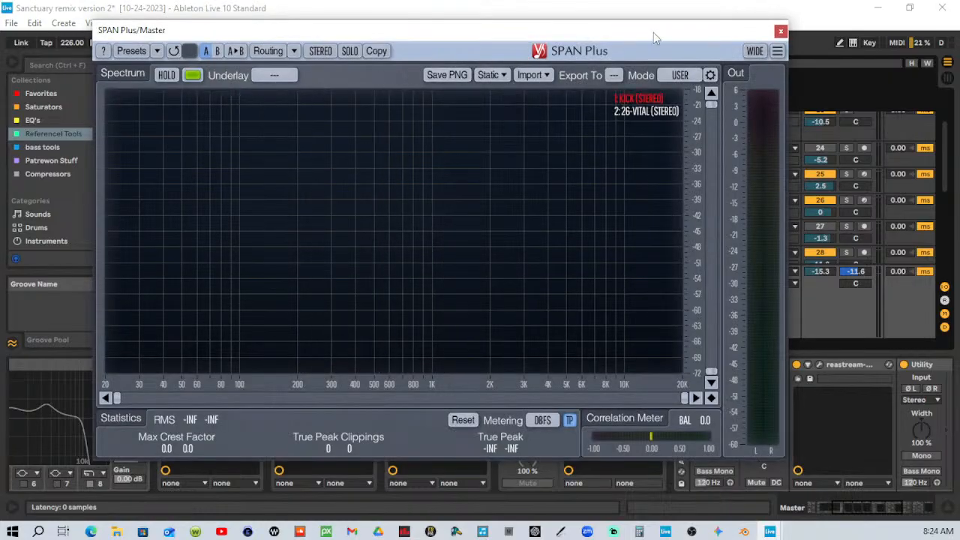
click(779, 32)
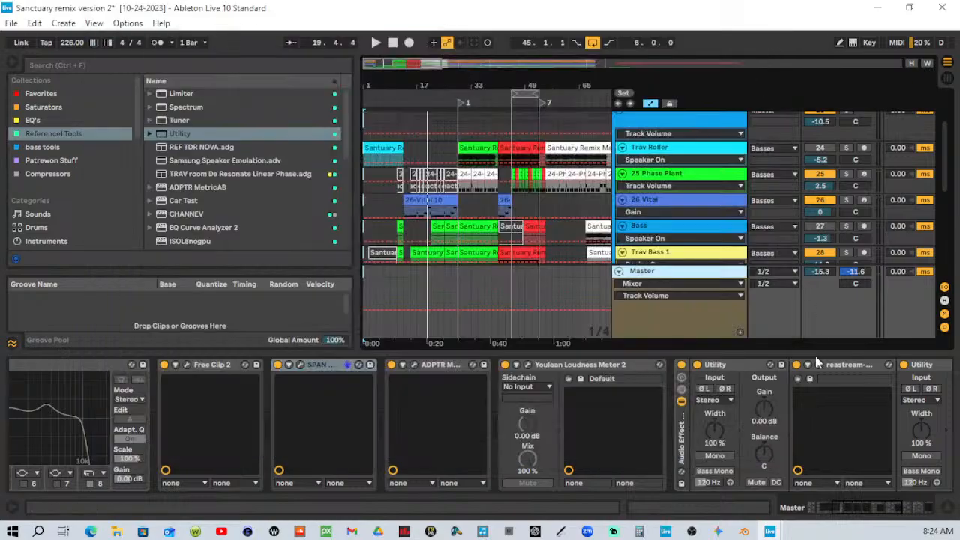
click(301, 366)
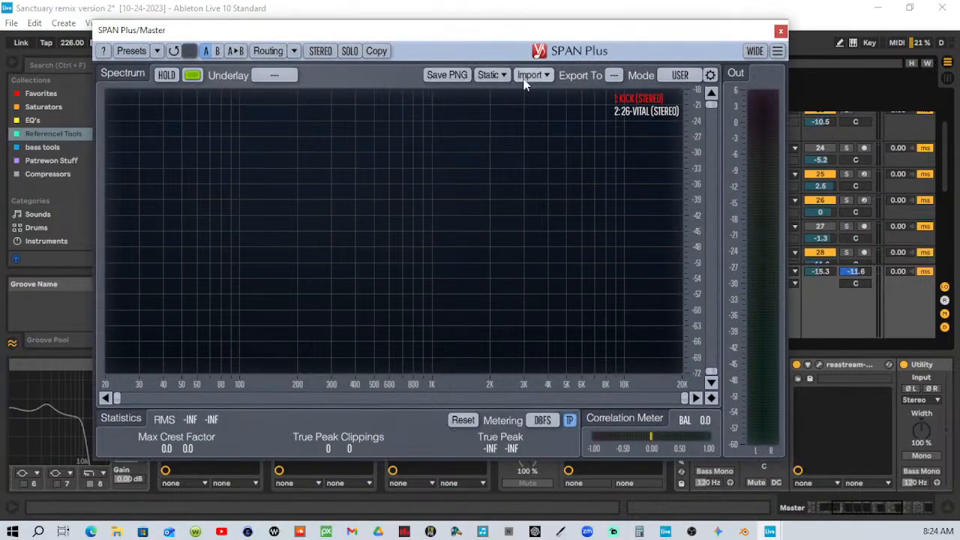
drag(536, 30, 513, 274)
drag(520, 252, 542, 307)
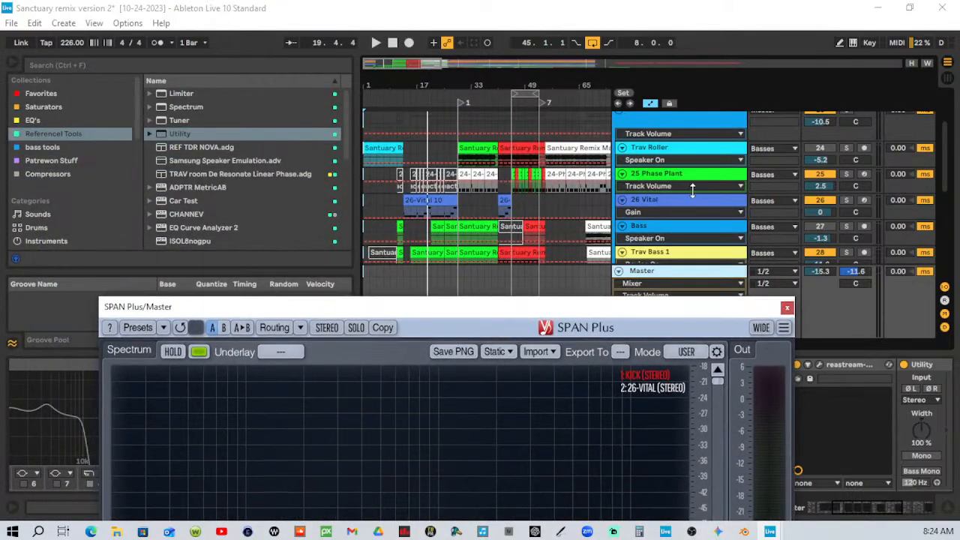
drag(683, 310, 604, 142)
click(421, 99)
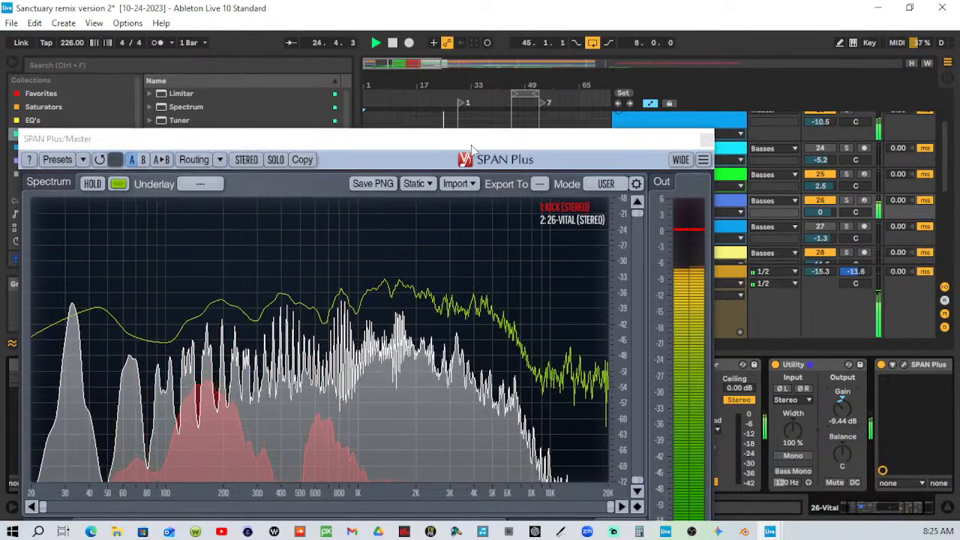
drag(472, 144, 514, 100)
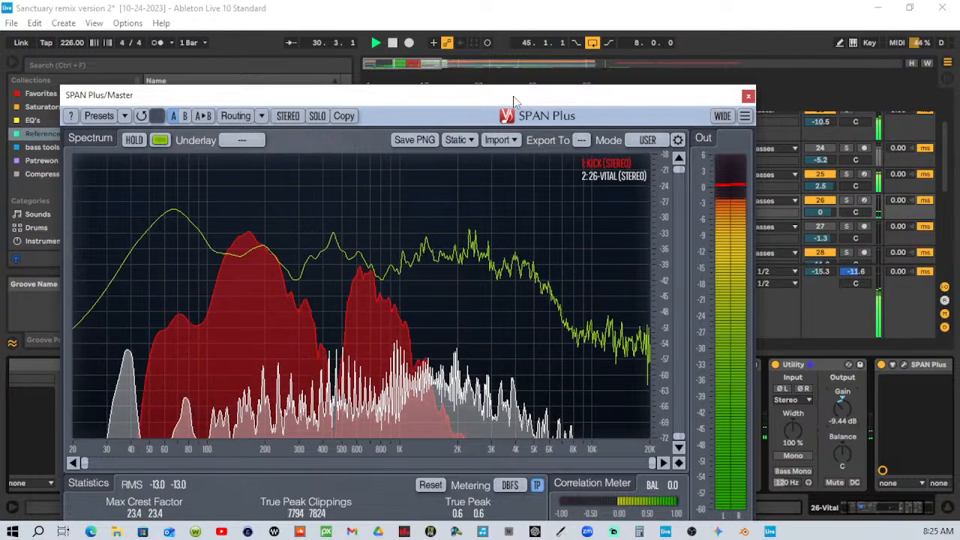
click(748, 96)
Audition the arrangement around bars 45, 113 and 137, and stop playback.
drag(532, 80, 463, 82)
click(433, 105)
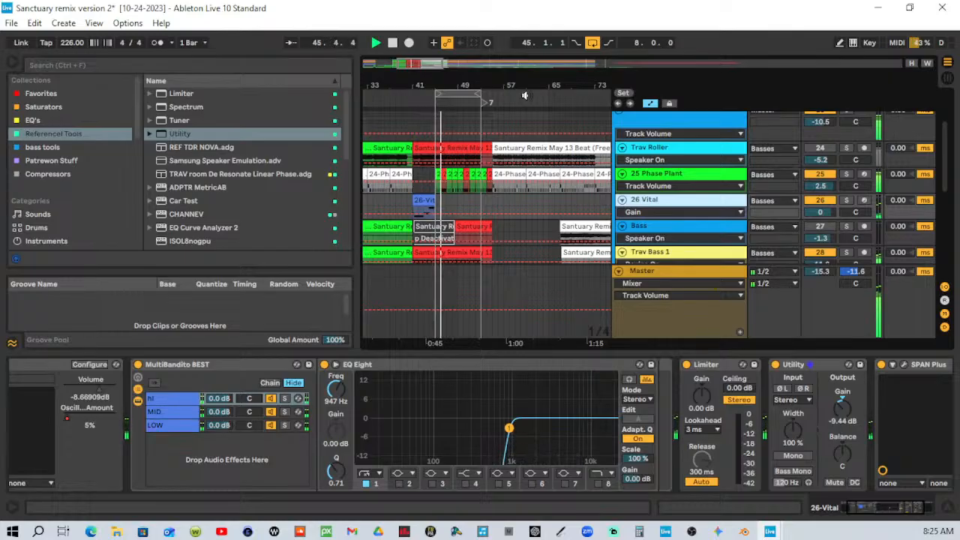
drag(545, 85, 399, 83)
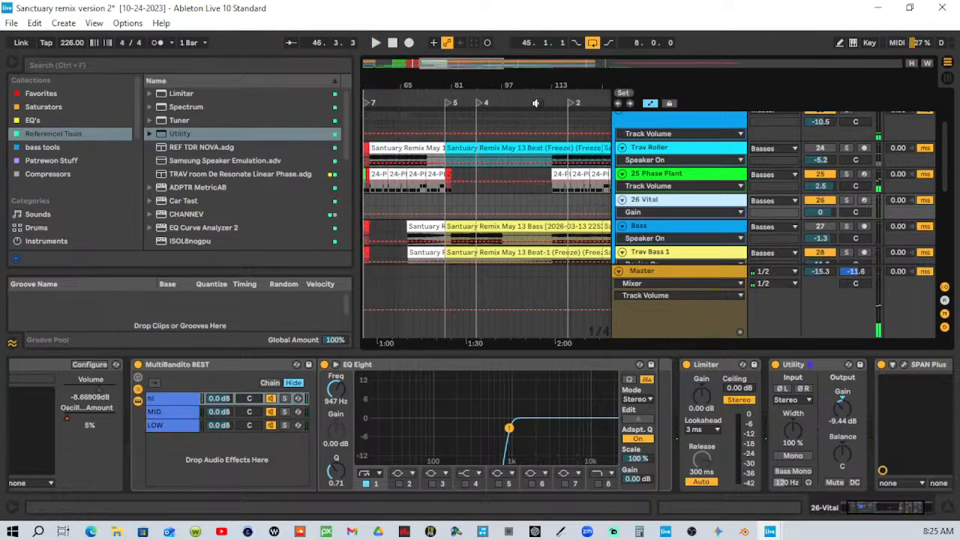
click(552, 97)
drag(577, 85, 442, 85)
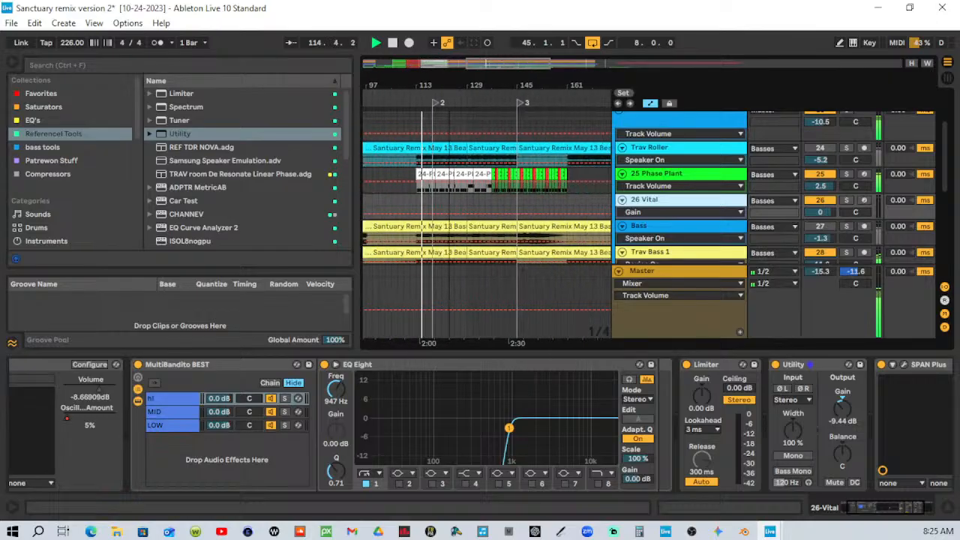
click(495, 98)
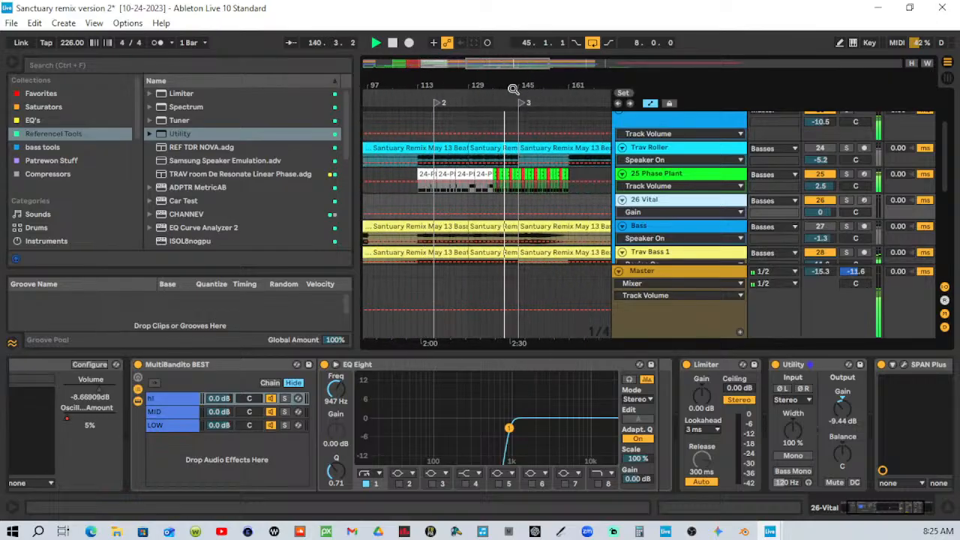
click(392, 43)
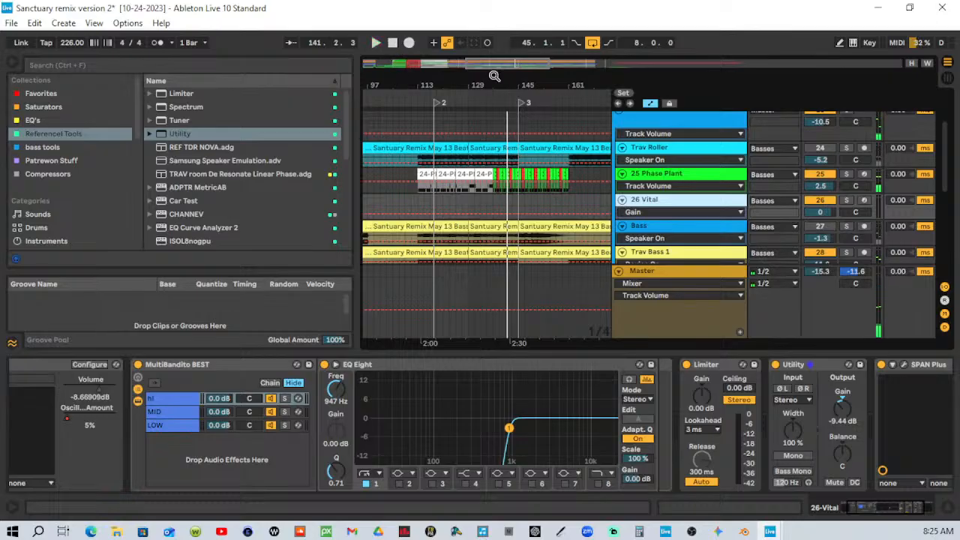
Review the Basses group's effects chain and collapse the group in the arrangement.
scroll(685, 123, up, 3)
click(717, 186)
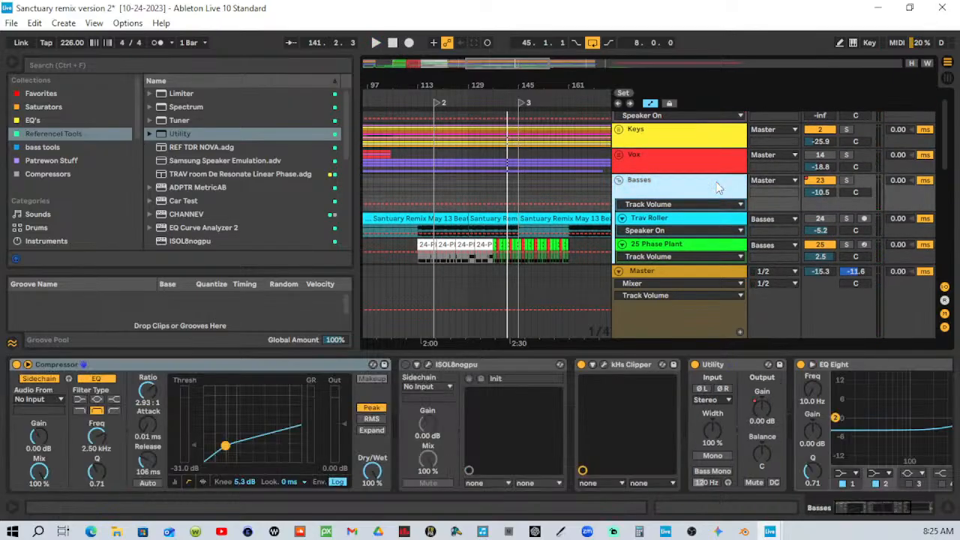
scroll(882, 462, down, 5)
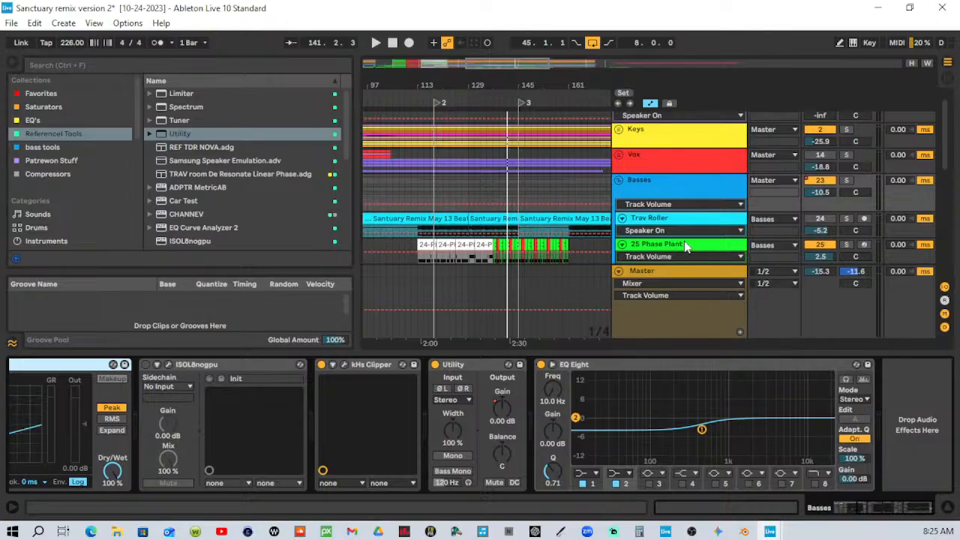
click(706, 189)
click(619, 181)
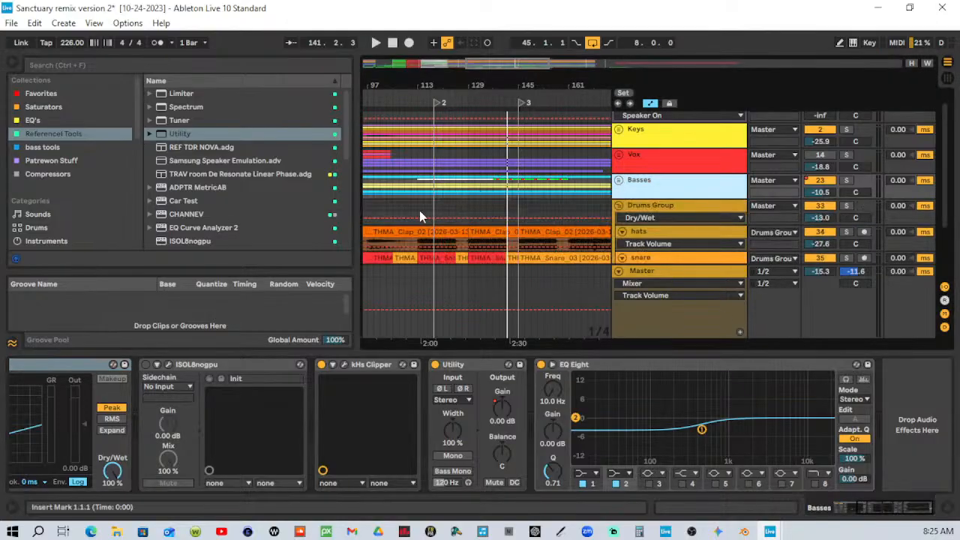
Expand the Vox group, check its effects chain, and expand the Keys group.
drag(475, 86, 508, 85)
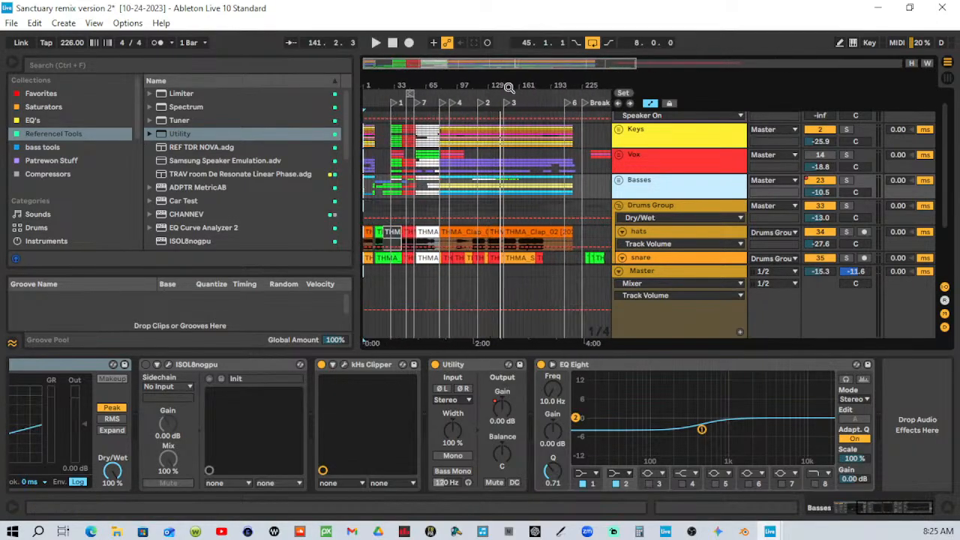
click(619, 159)
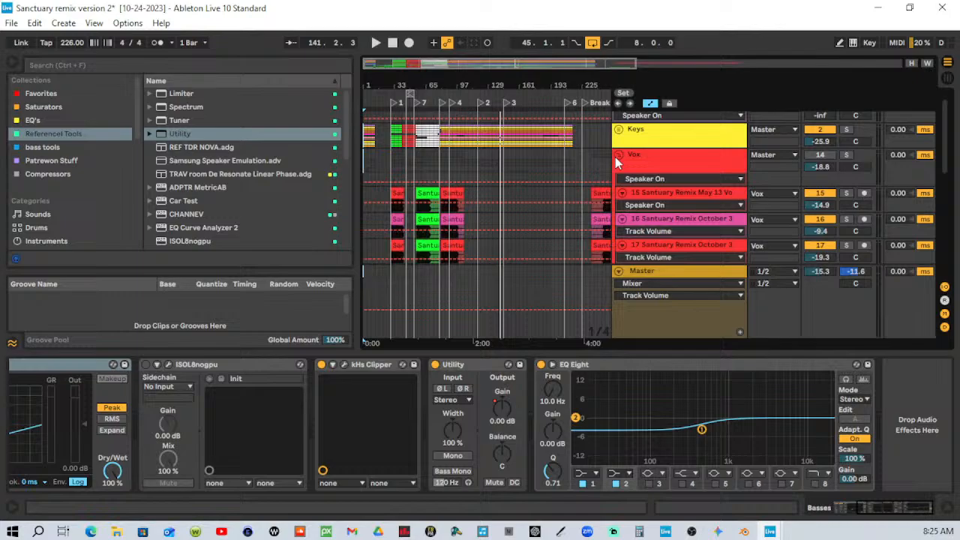
click(658, 163)
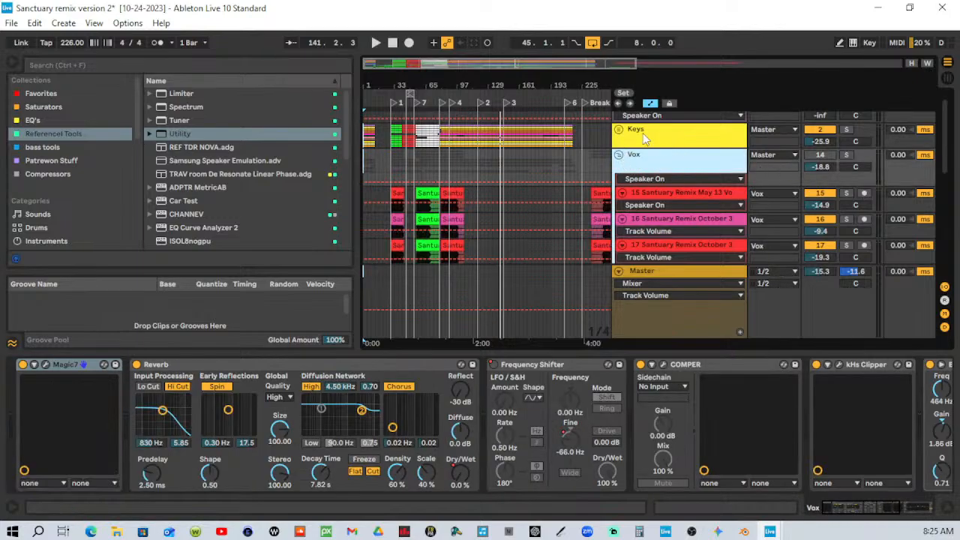
click(619, 130)
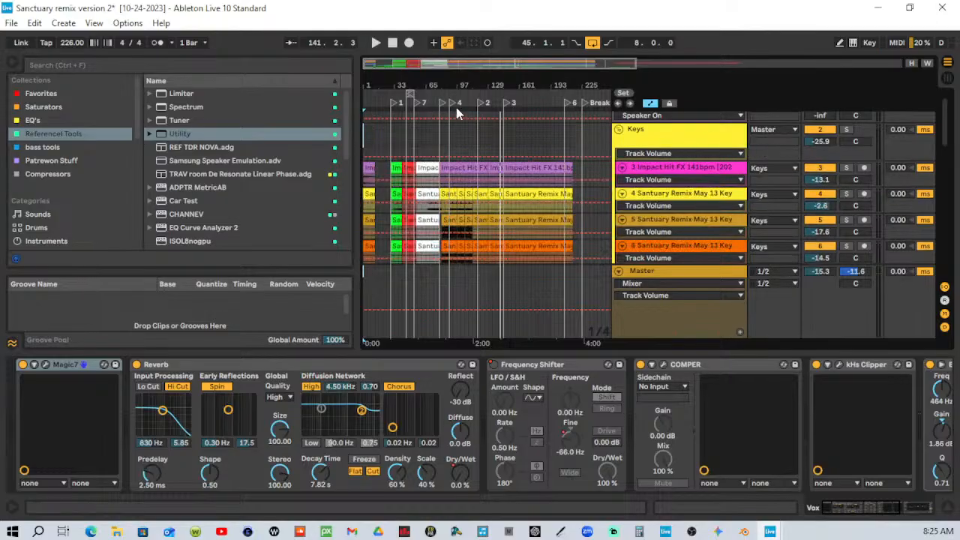
Hide the browser and the device view to show all the Keys tracks in the arrangement.
drag(404, 83, 404, 112)
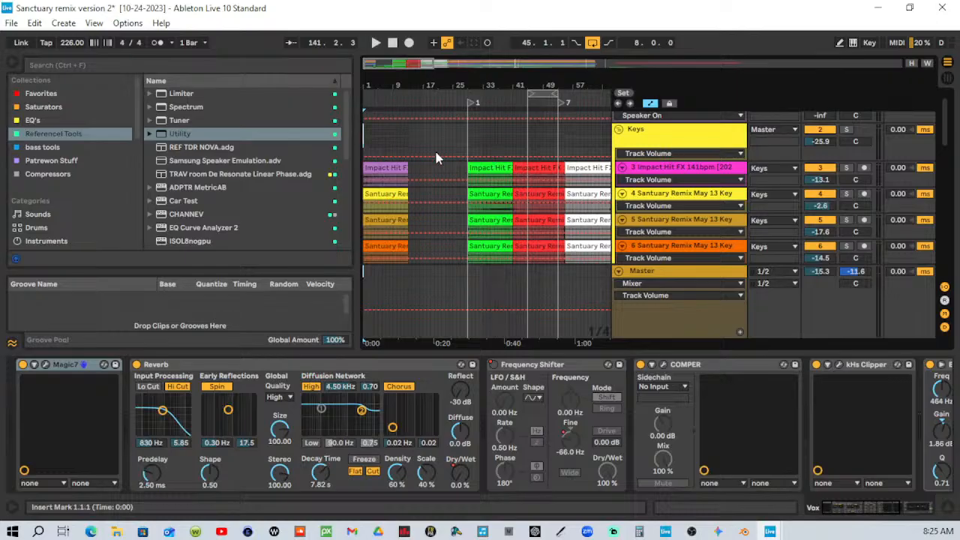
click(15, 61)
click(949, 513)
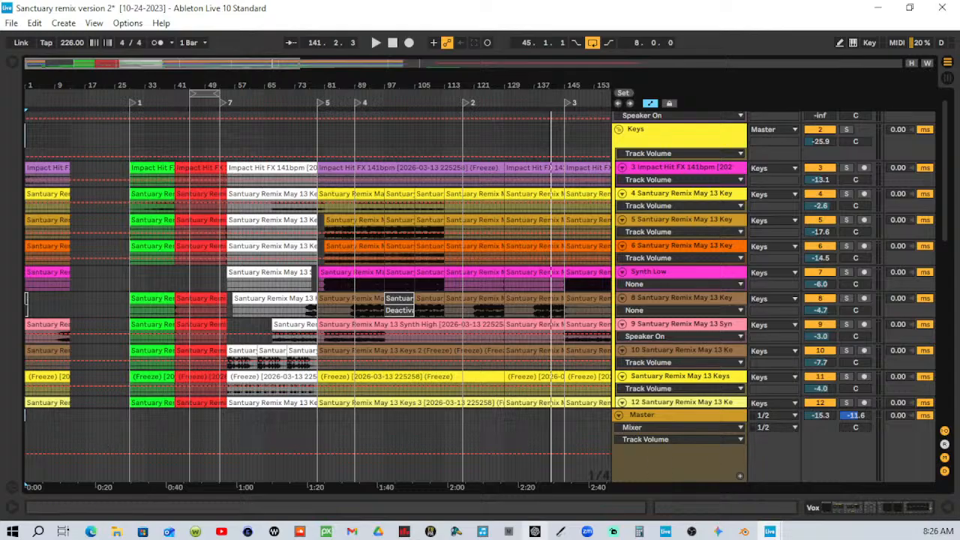
click(692, 531)
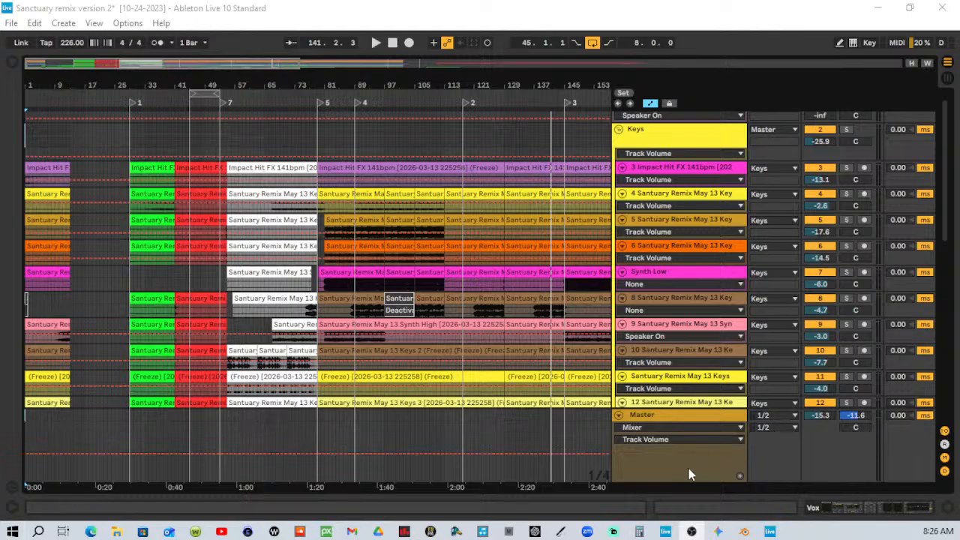
drag(156, 77, 162, 89)
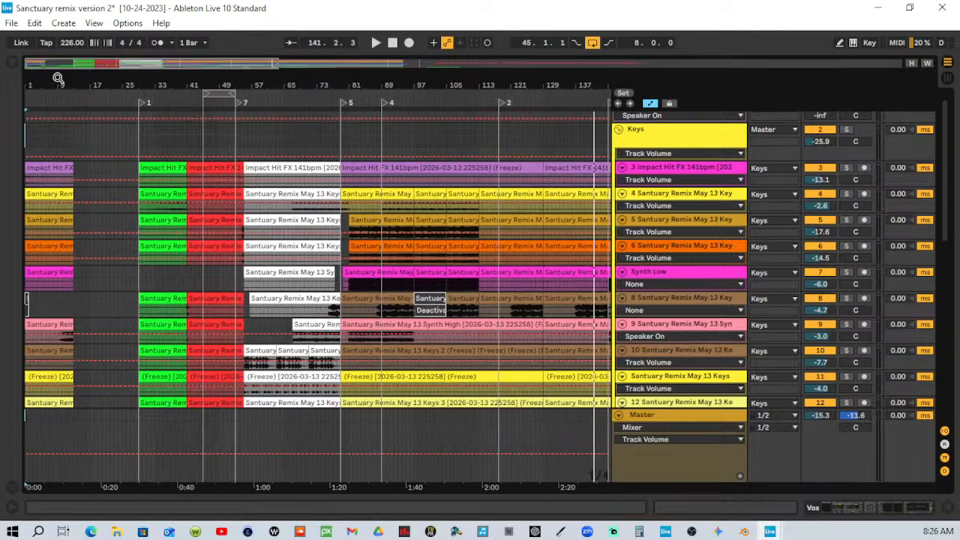
mouse_move(58, 78)
mouse_down()
mouse_move(59, 90)
mouse_move(71, 82)
mouse_up()
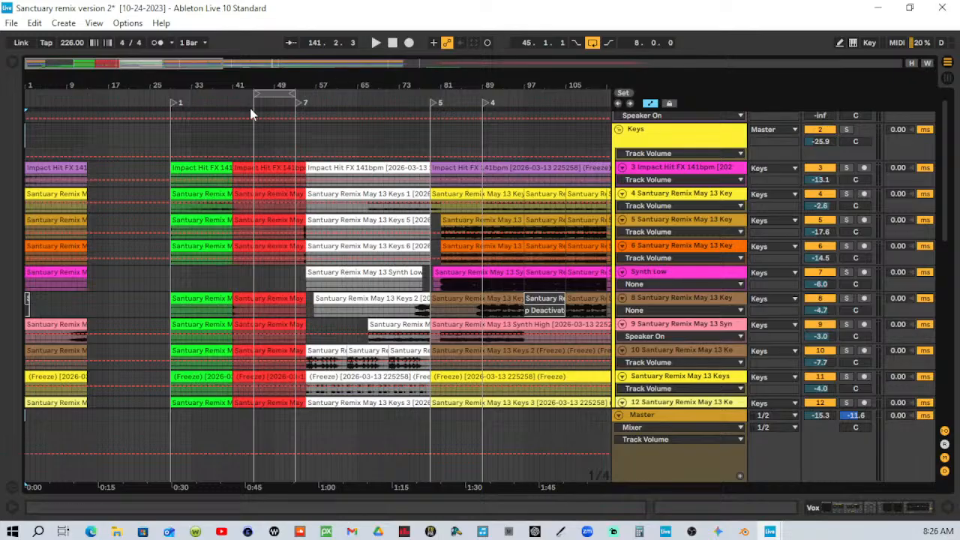
Audition the arrangement around bars 11 to 15 and lower the Keys group's volume to -36.0 dB.
click(68, 97)
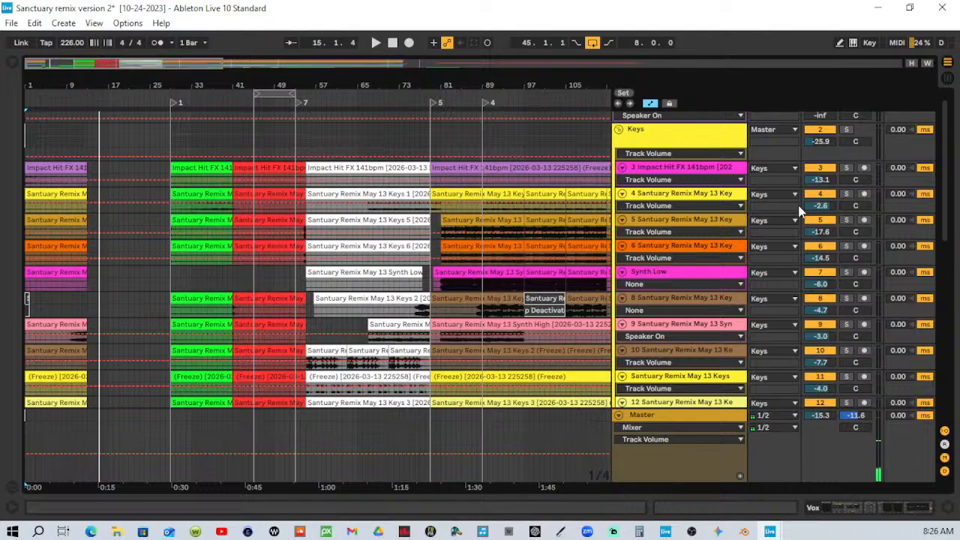
drag(823, 147, 824, 180)
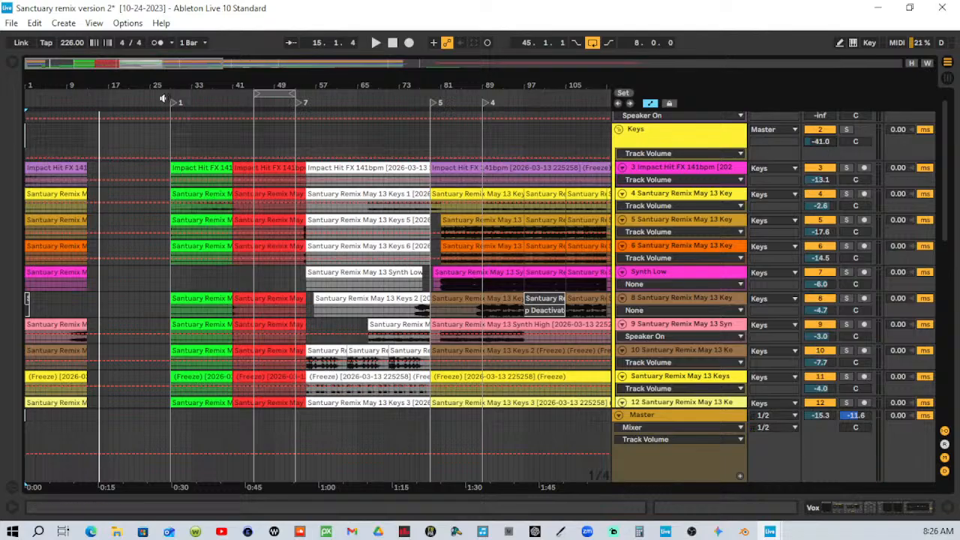
key(space)
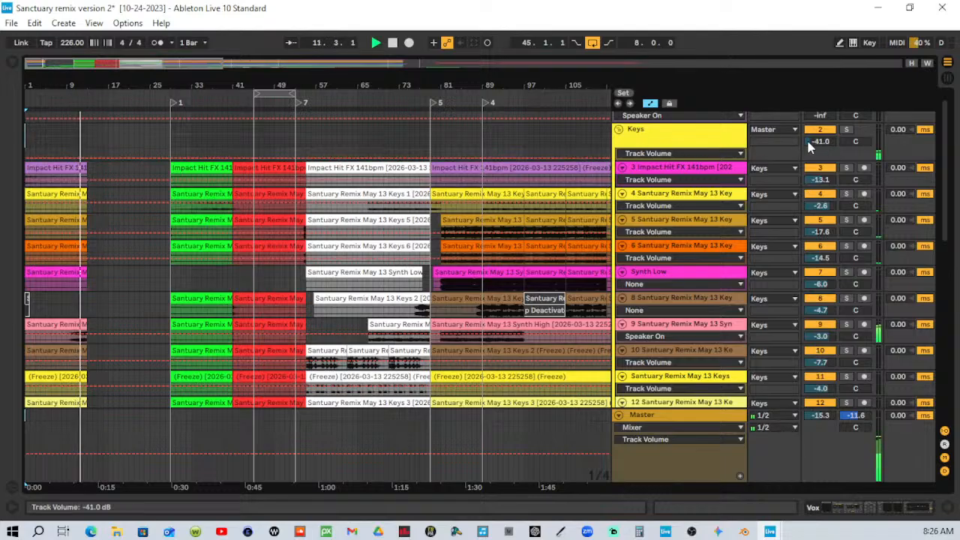
drag(807, 137, 806, 135)
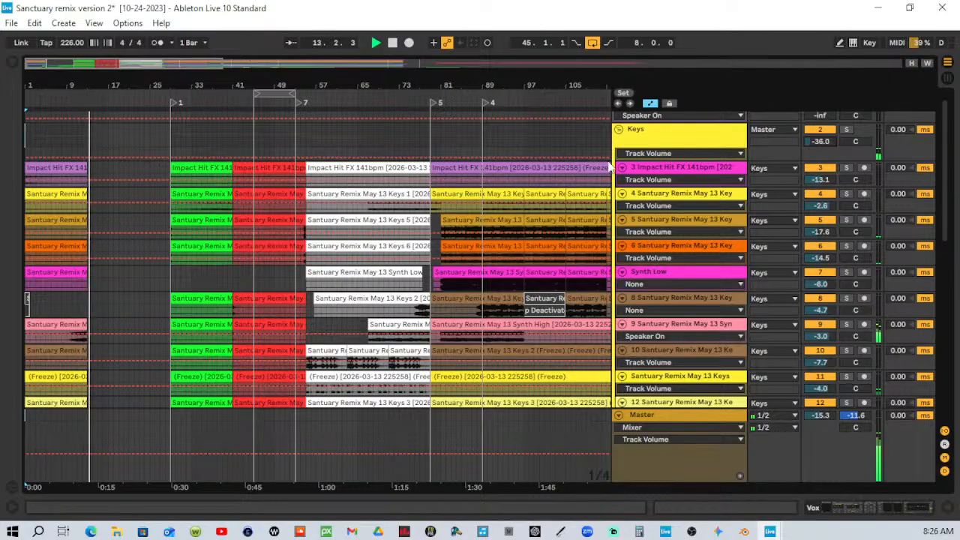
key(space)
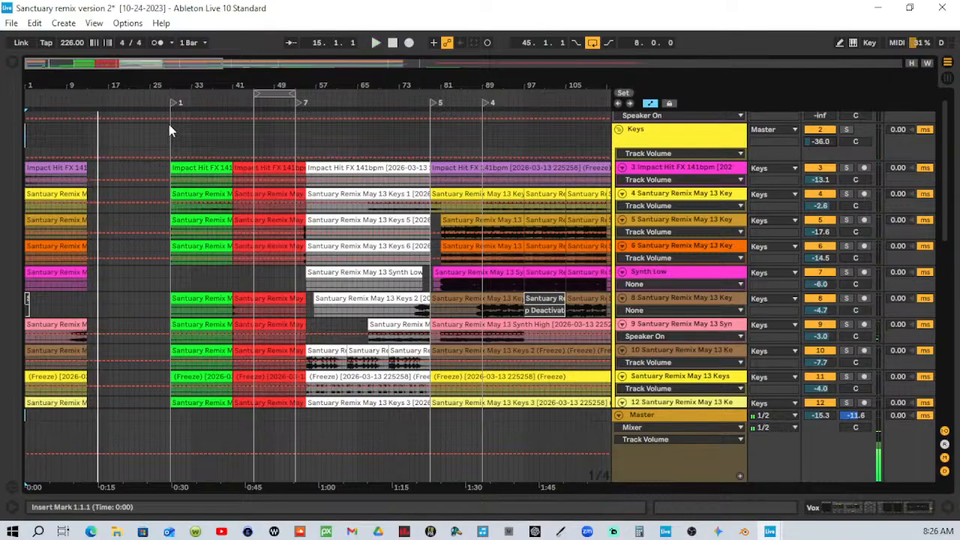
Play from locator 1, solo track 4 in the Keys group briefly, and stop playback.
click(174, 105)
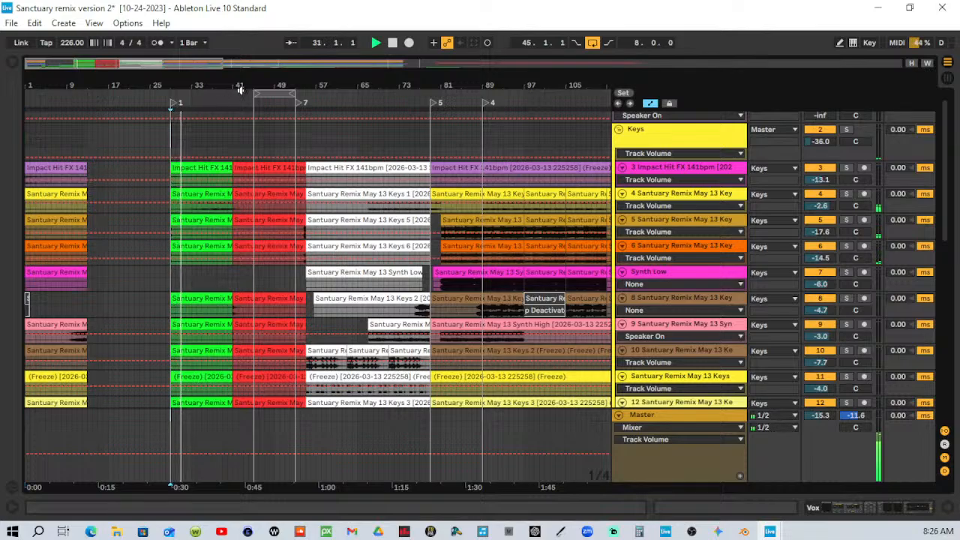
drag(293, 86, 294, 110)
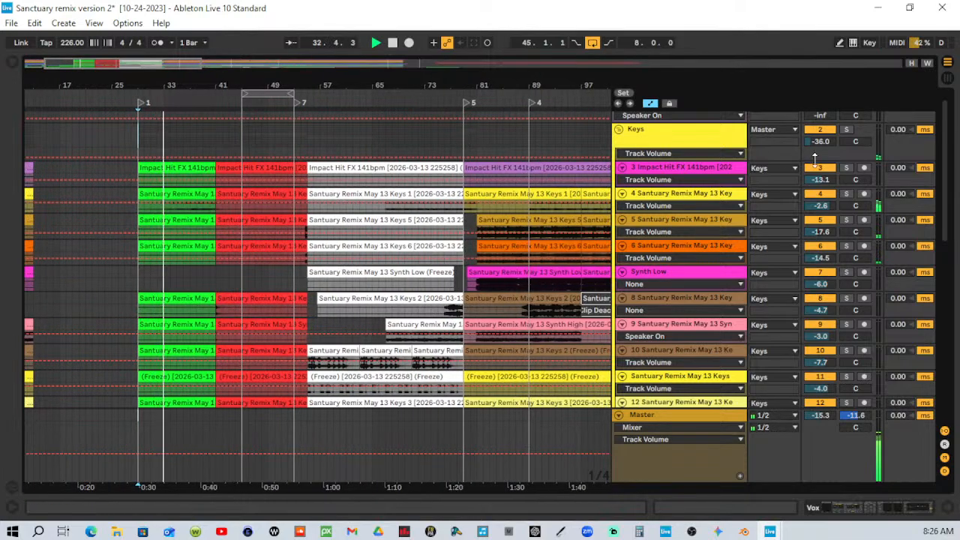
click(846, 195)
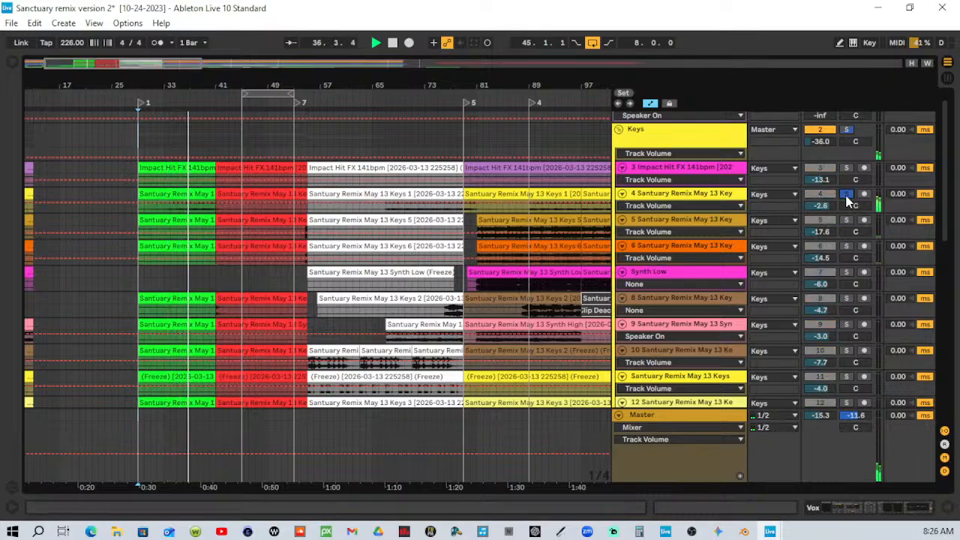
click(846, 195)
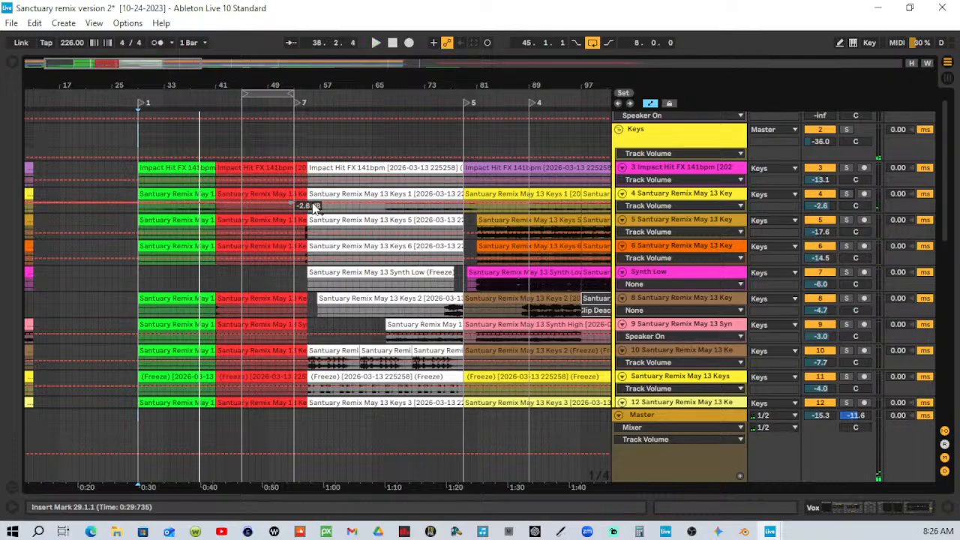
Open track 4's device chain and loop bars 37 to 41.
double_click(728, 197)
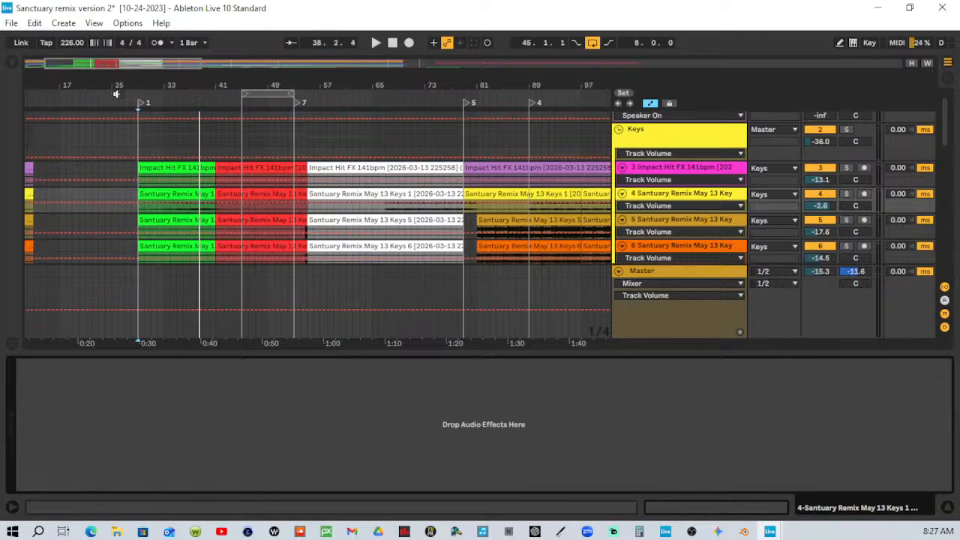
click(193, 194)
drag(266, 95, 175, 90)
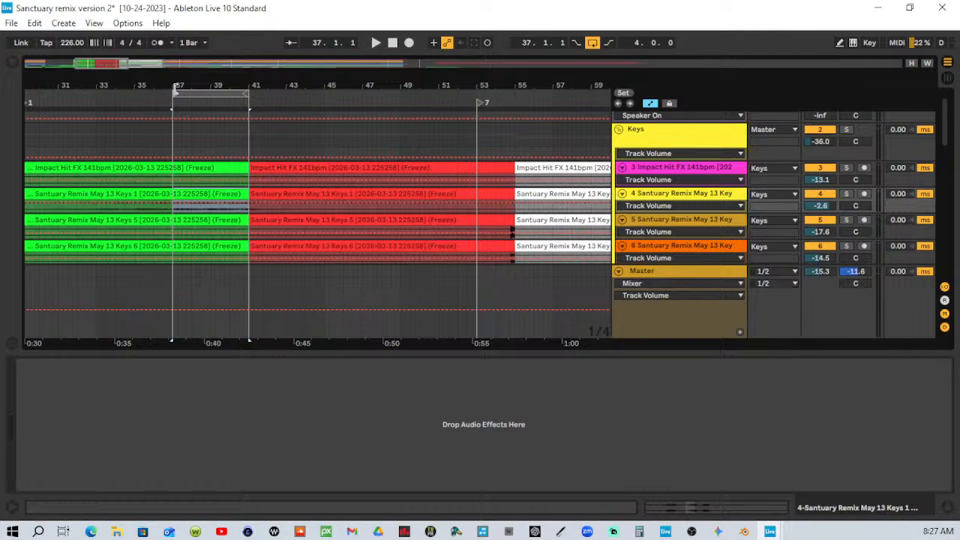
Play the loop, raise track 4's volume to 6.0 dB, and stop playback.
click(161, 99)
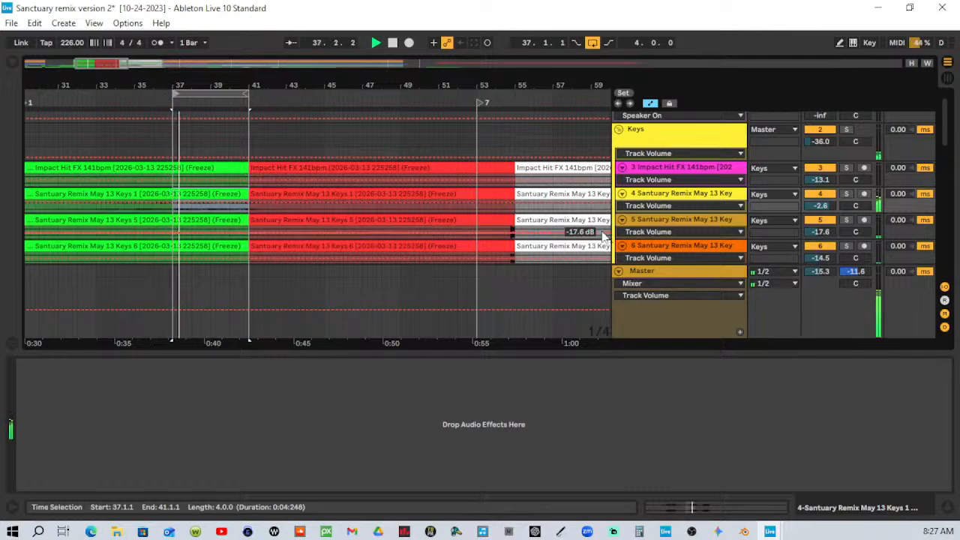
drag(823, 210, 823, 182)
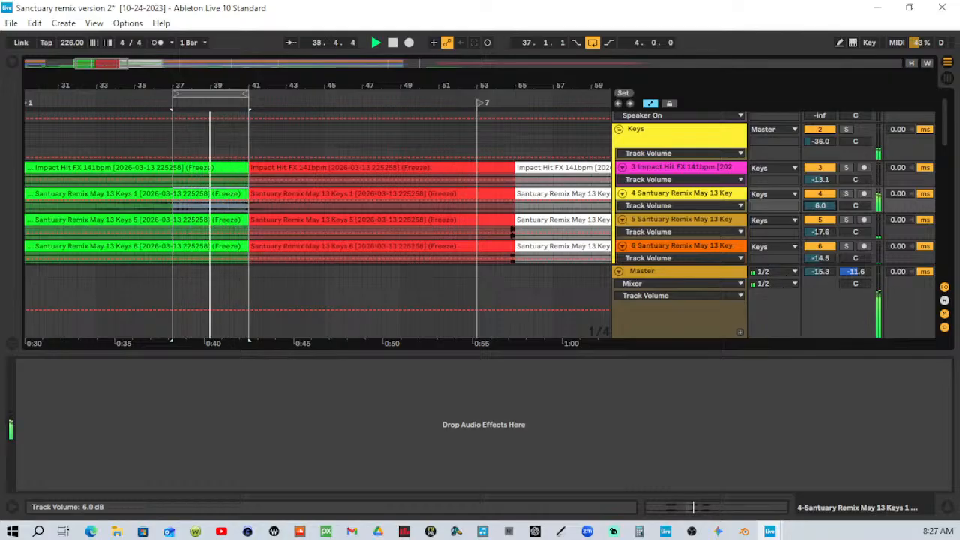
double_click(705, 195)
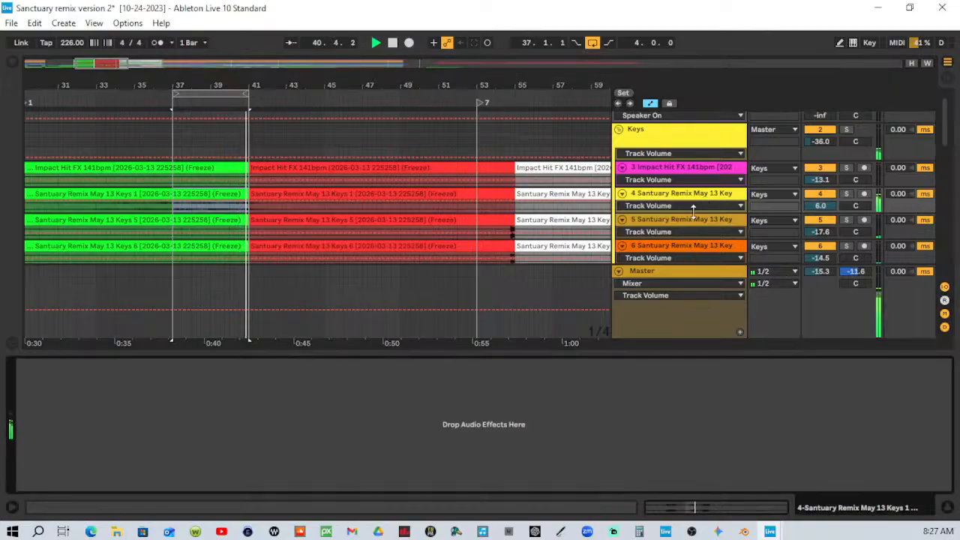
key(space)
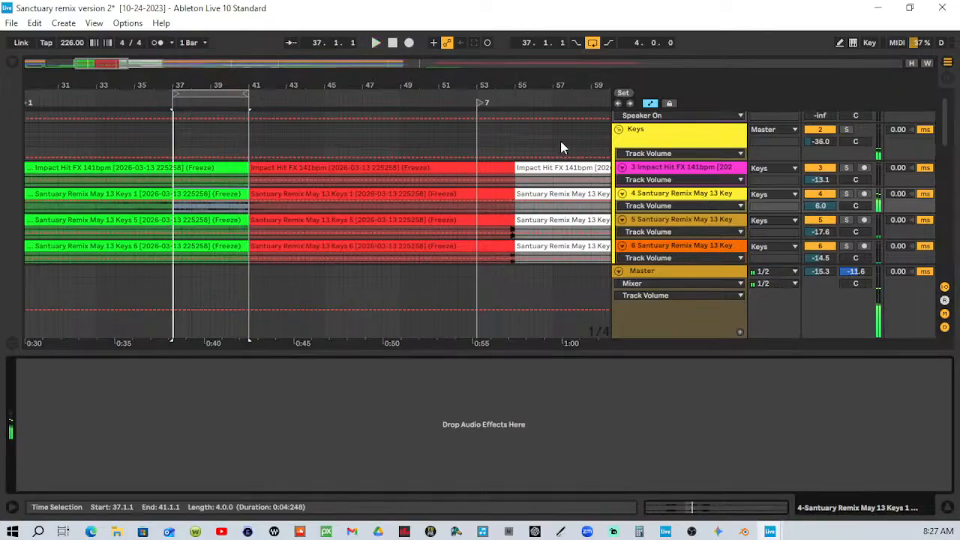
Add a Utility and an EQ Eight to track 4, with the Utility placed after the EQ Eight.
click(12, 60)
drag(172, 137, 229, 428)
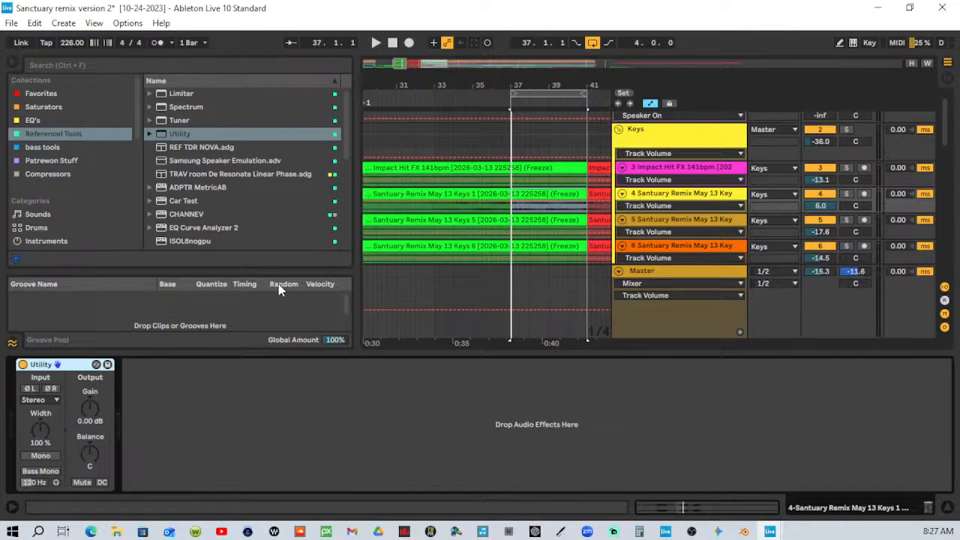
click(33, 120)
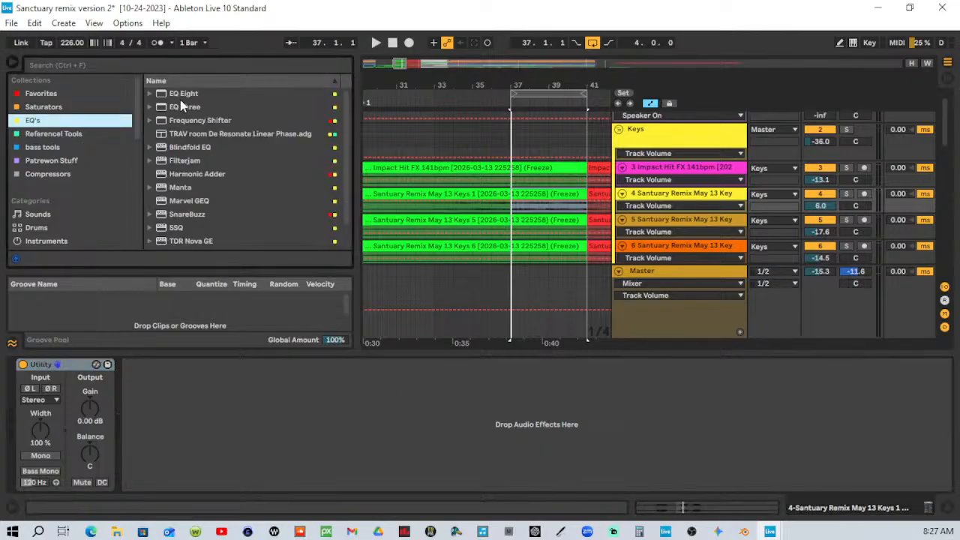
drag(183, 94, 153, 396)
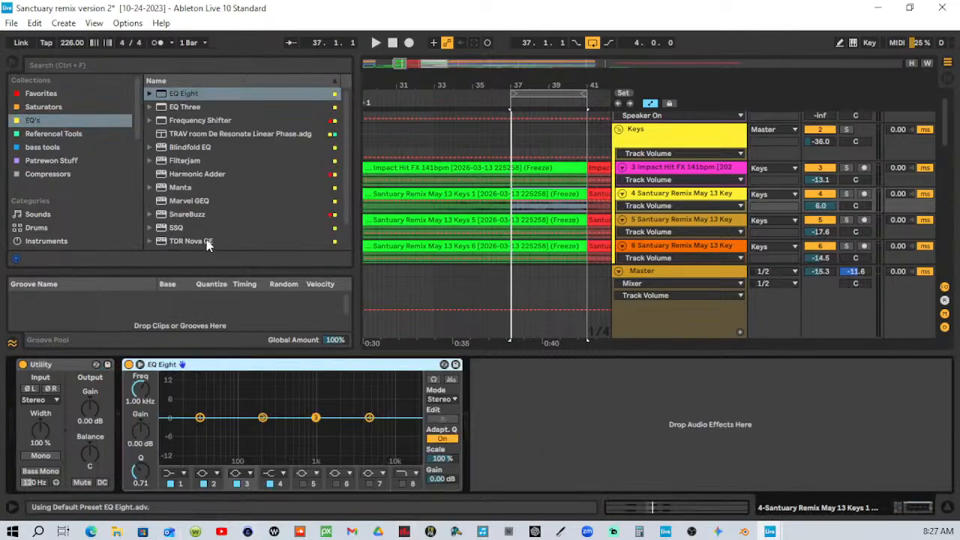
drag(69, 365, 545, 377)
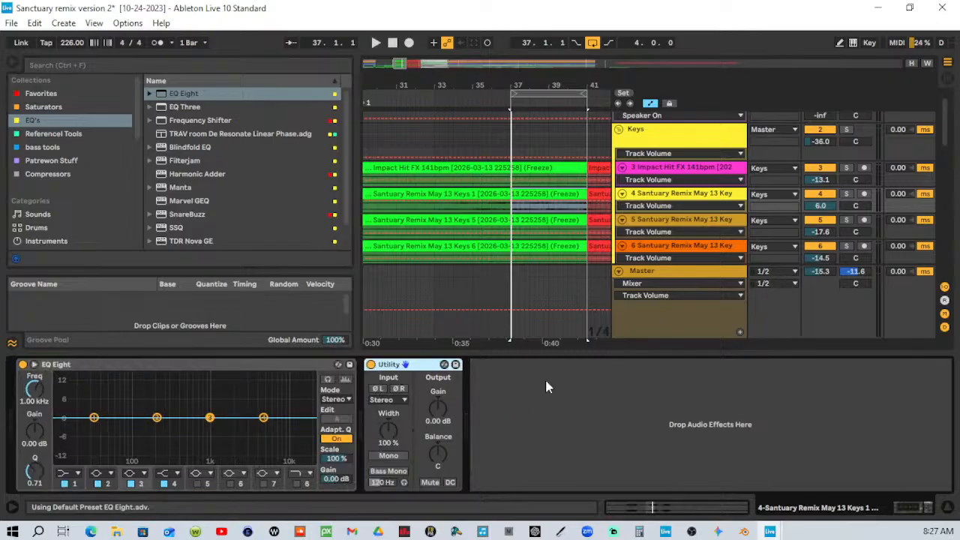
Insert an EQ Three between track 4's EQ Eight and Utility, and compare it off and on while looping the soloed track.
drag(183, 107, 352, 415)
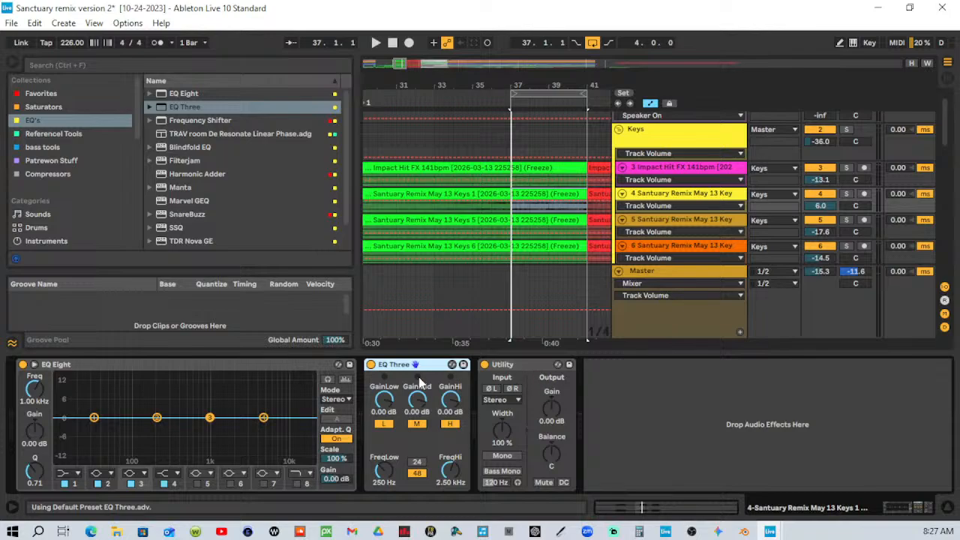
click(370, 365)
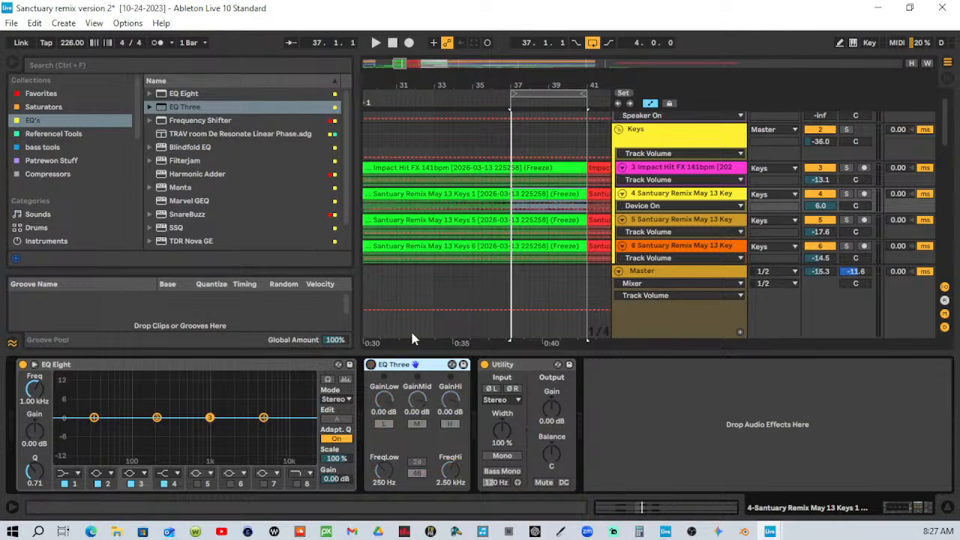
click(848, 194)
key(space)
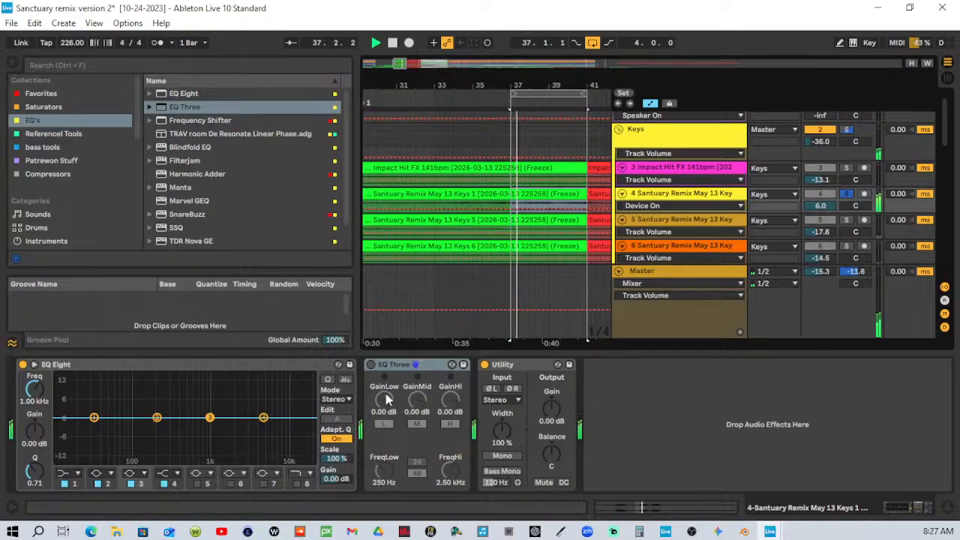
click(371, 364)
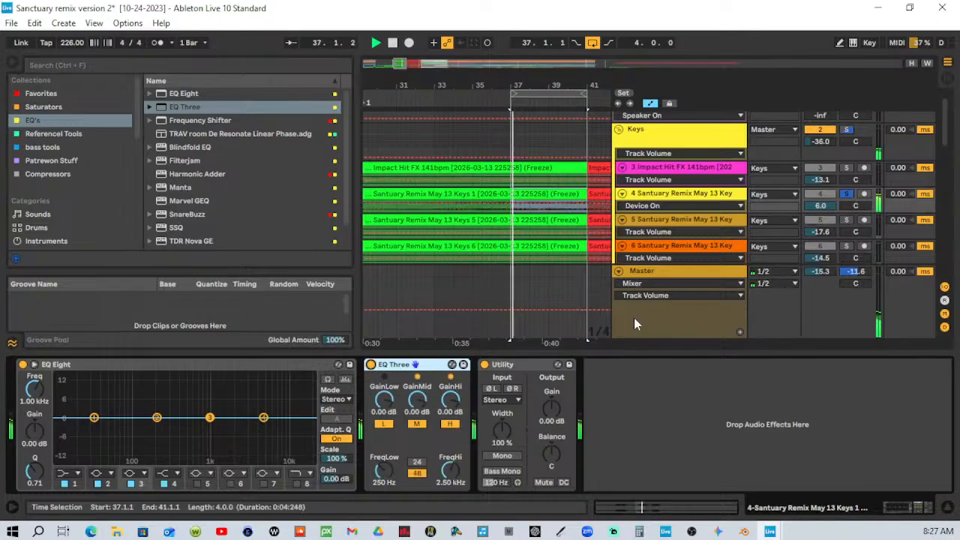
Unsolo track 4, turn on its EQ Eight's spectrum analyzer, and play from the start of the loop.
click(849, 195)
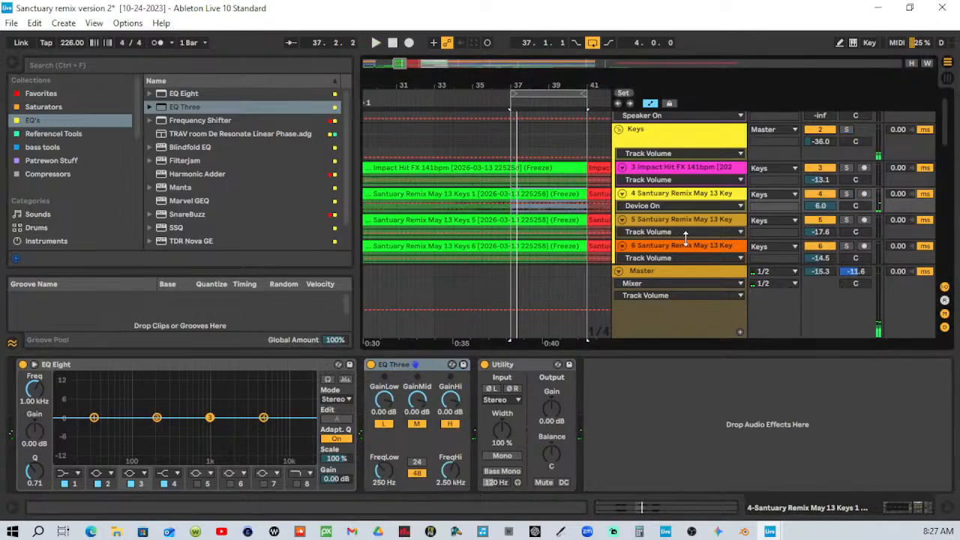
click(345, 380)
click(506, 103)
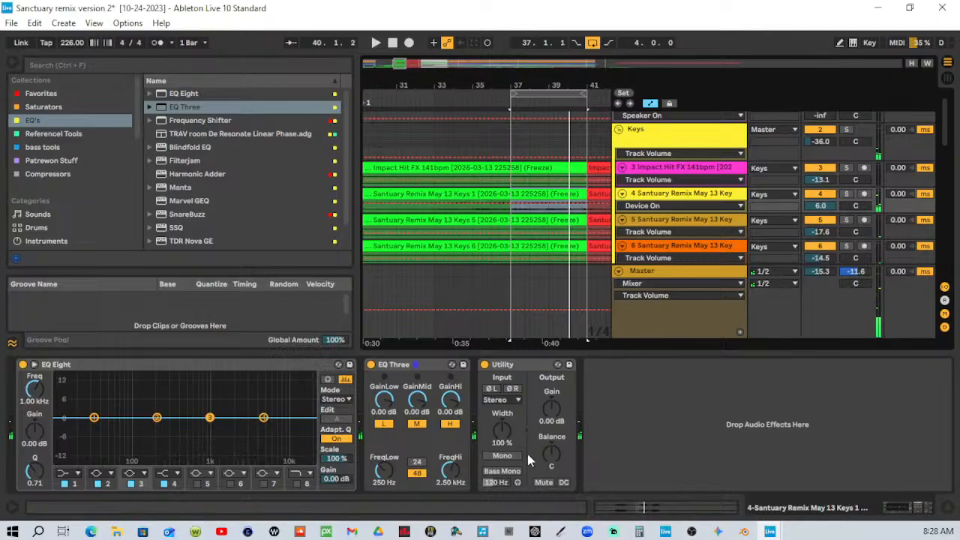
Switch the width control of track 4's Utility to Mid/Side mode and toggle its DC filter on and off.
right_click(499, 433)
click(552, 424)
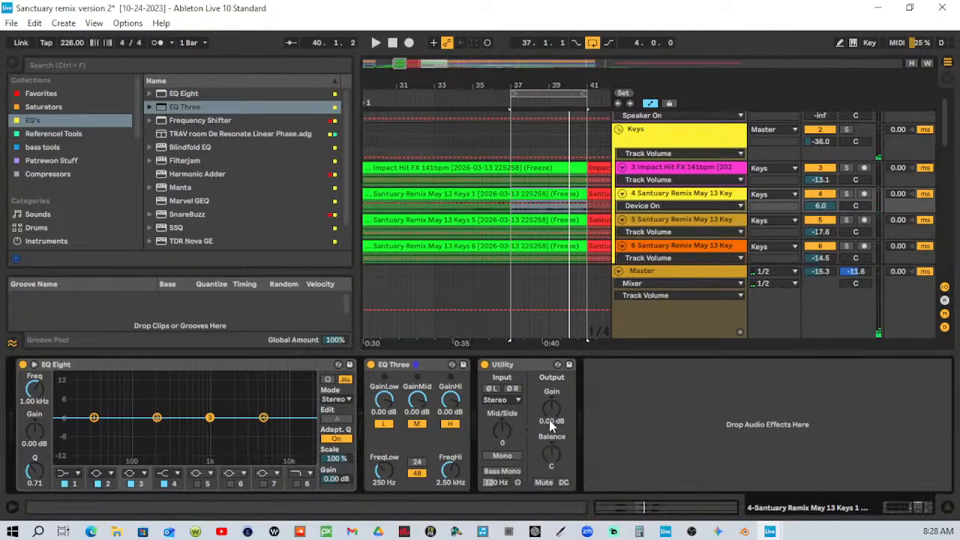
click(564, 483)
click(564, 483)
click(565, 483)
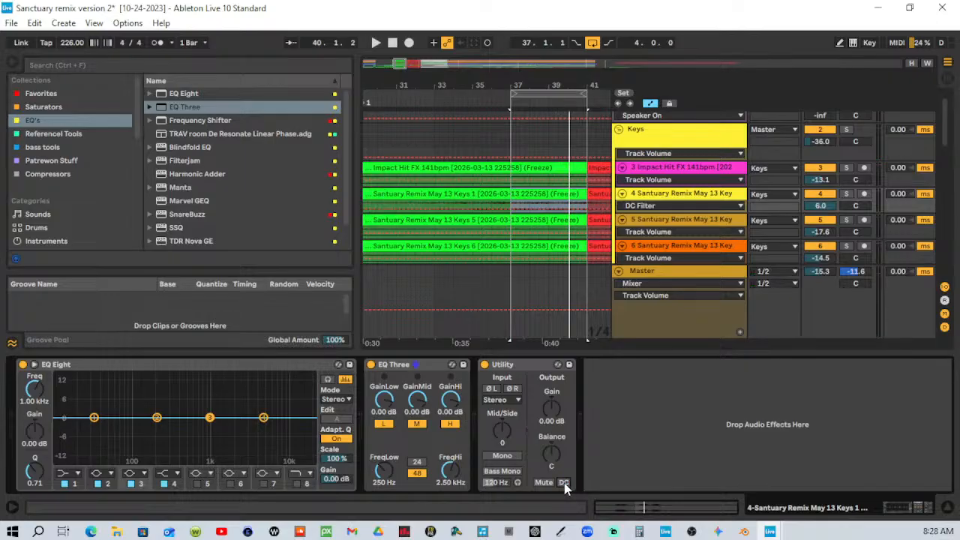
click(565, 483)
click(565, 483)
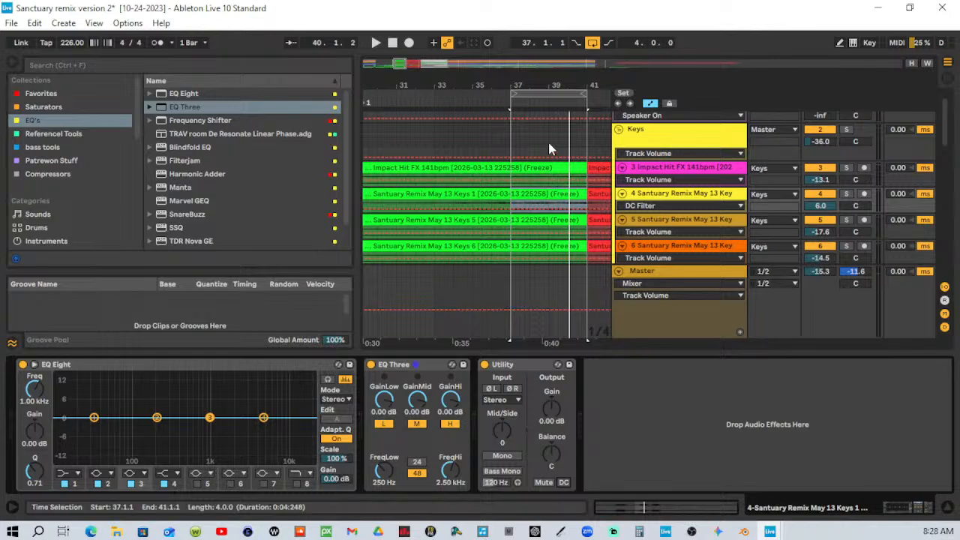
drag(525, 81, 393, 109)
drag(486, 412, 550, 463)
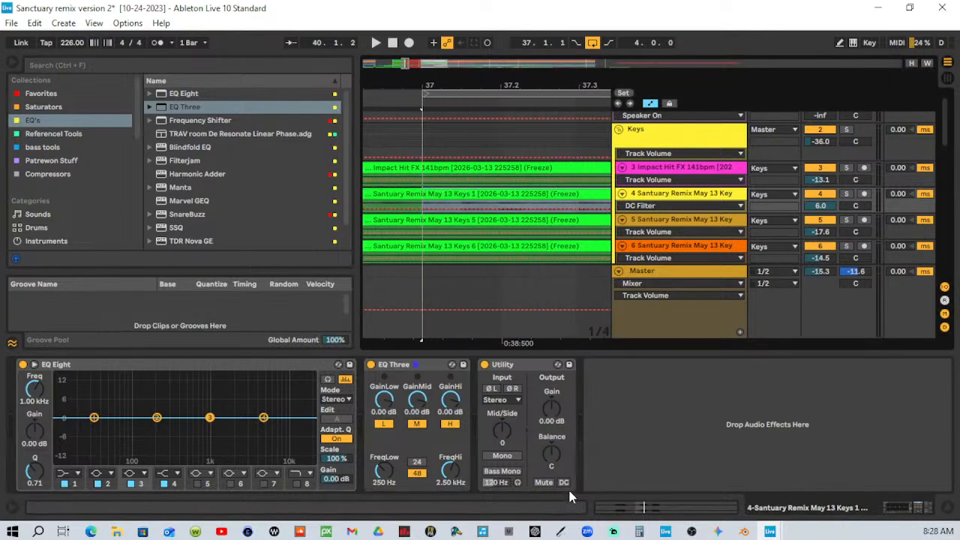
click(564, 483)
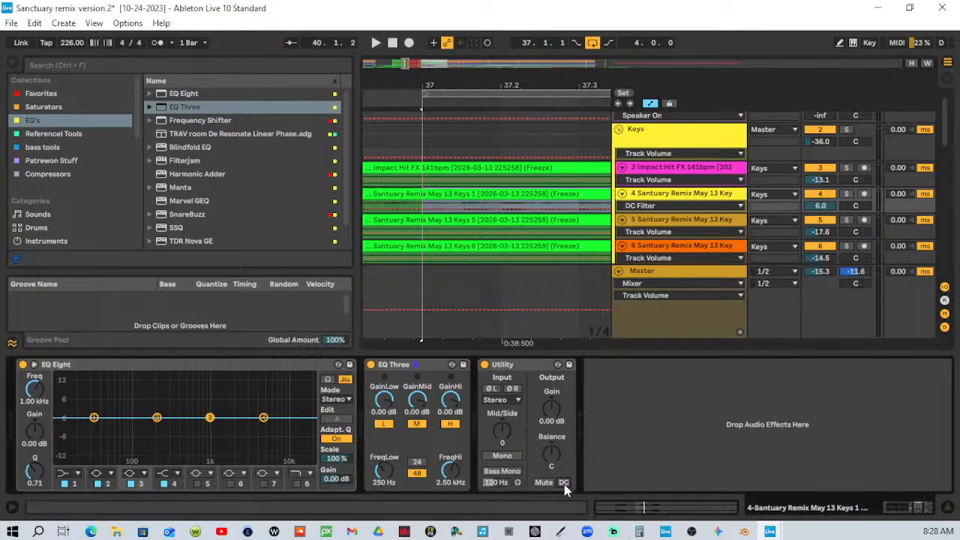
drag(500, 84, 482, 45)
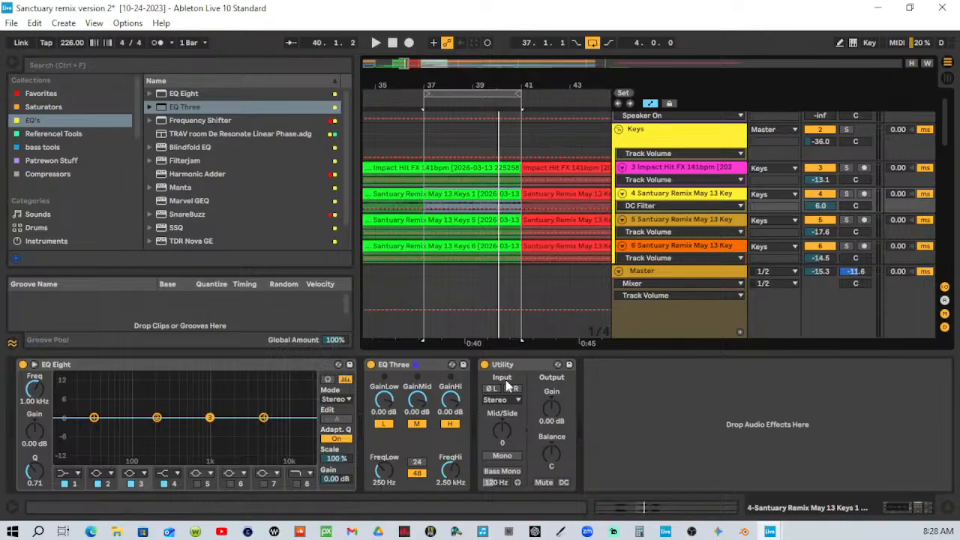
Play the loop and raise the gain of track 4's Utility to 7.22 dB.
click(425, 98)
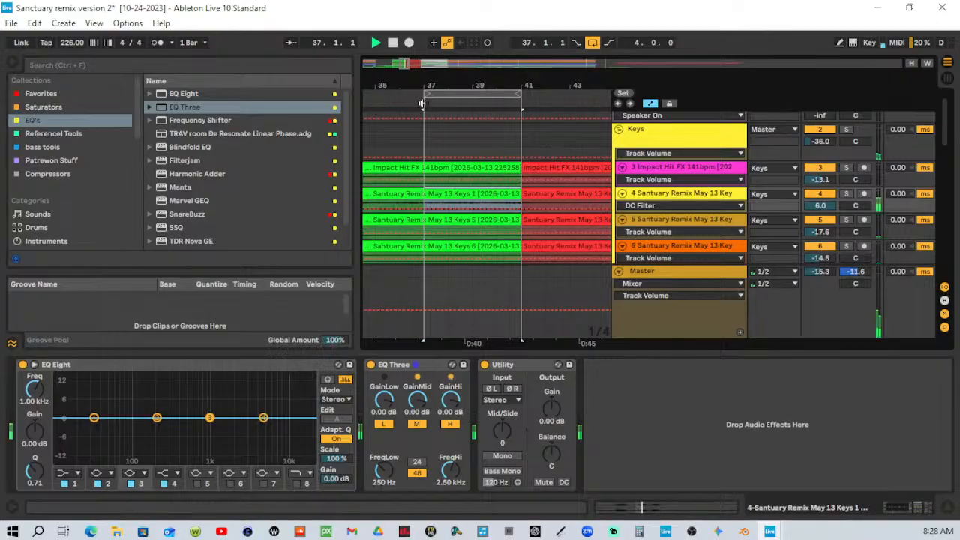
click(550, 409)
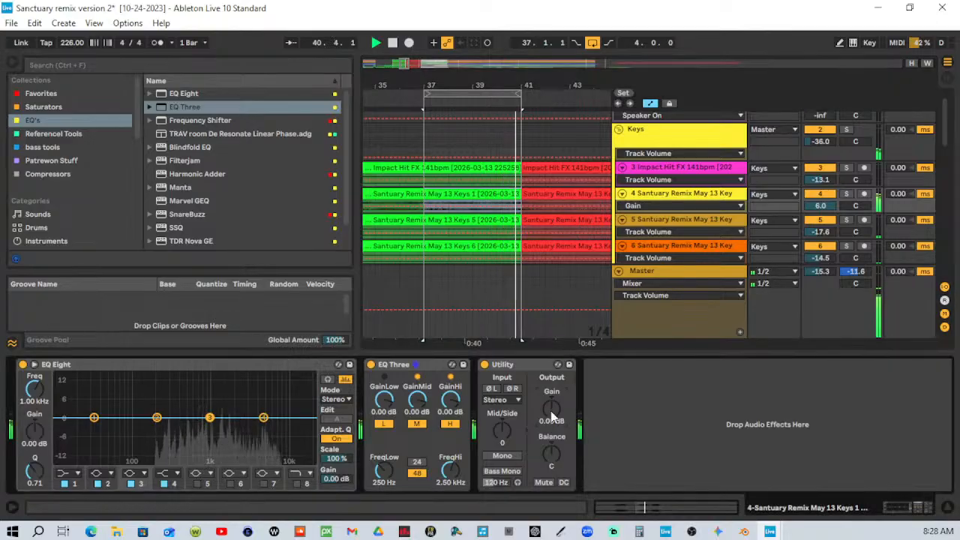
drag(550, 412, 550, 386)
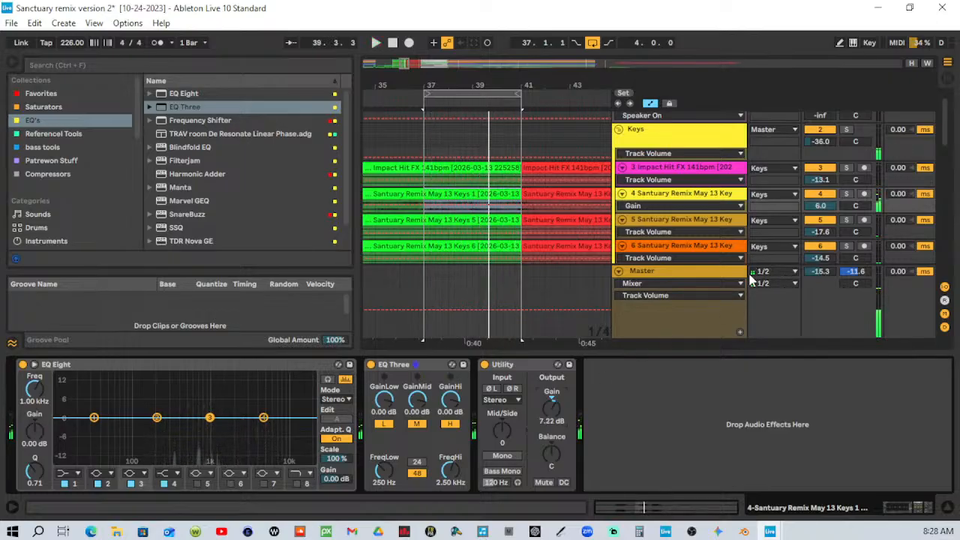
Open Free Clip 2 on the Master, check the clipping while the loop plays, and close it with the Keys group selected.
click(696, 276)
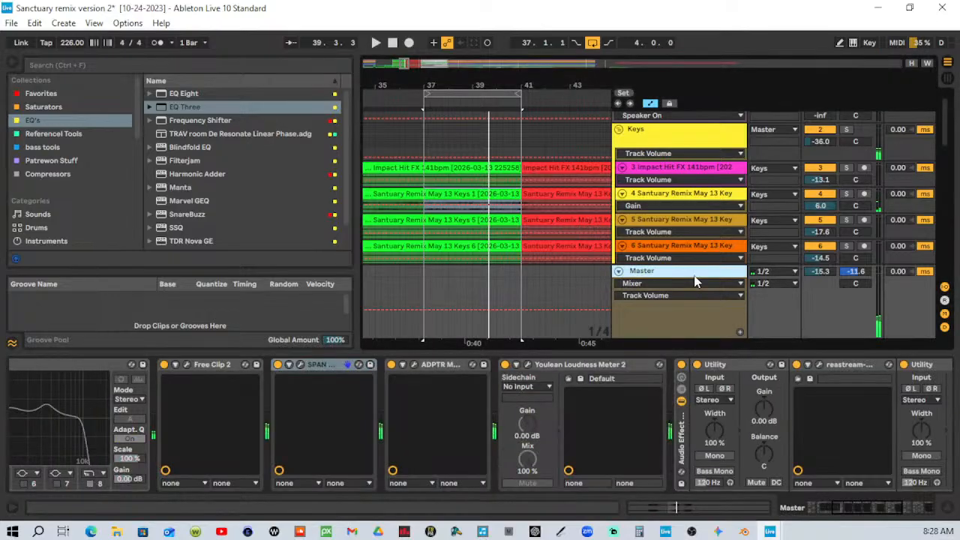
click(187, 365)
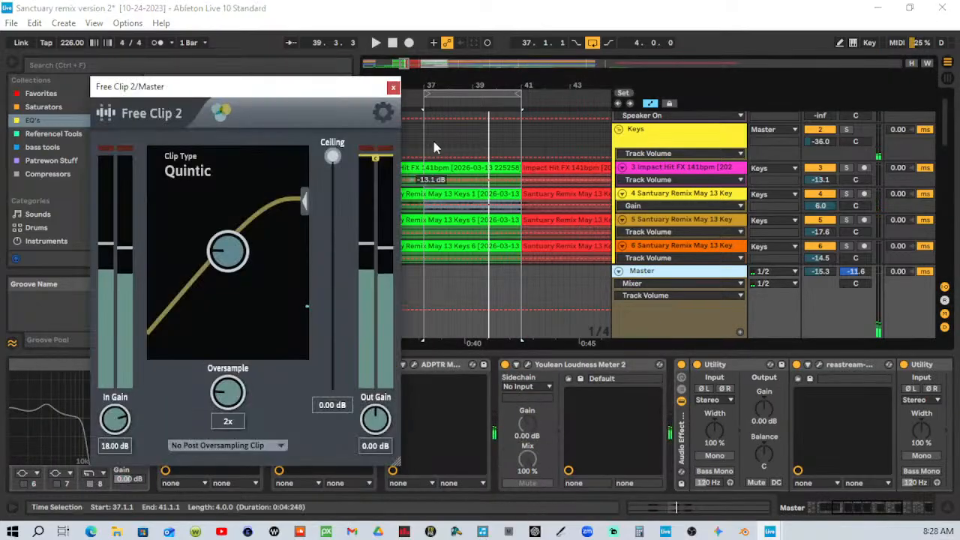
click(418, 98)
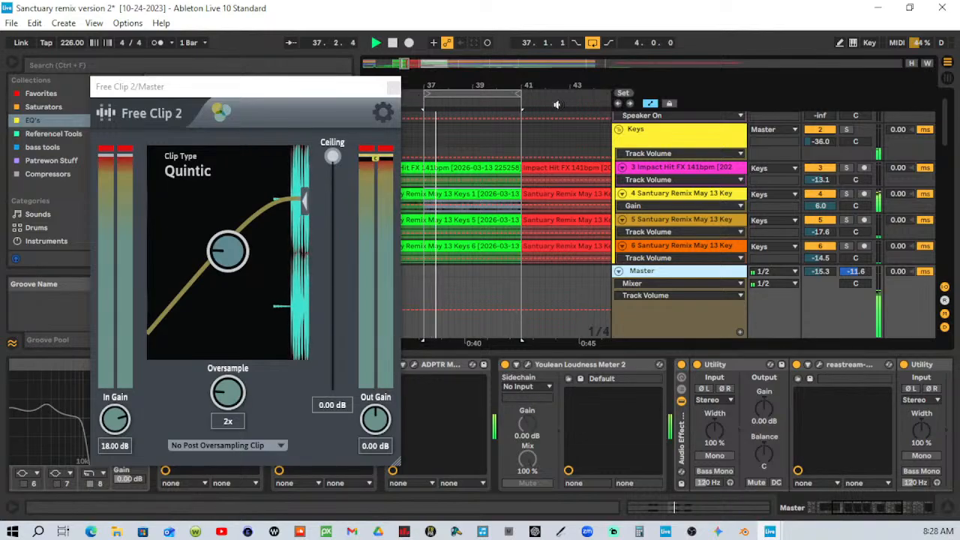
click(651, 135)
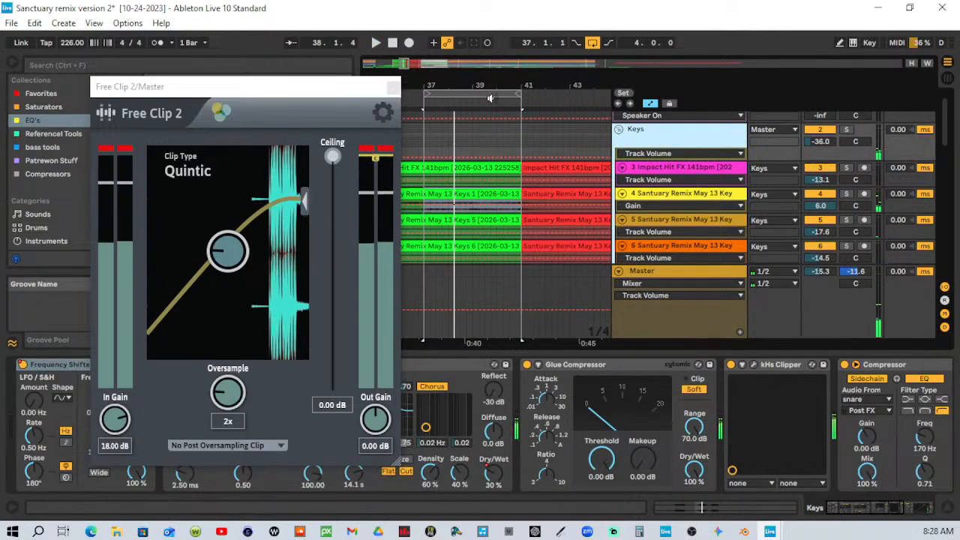
click(392, 89)
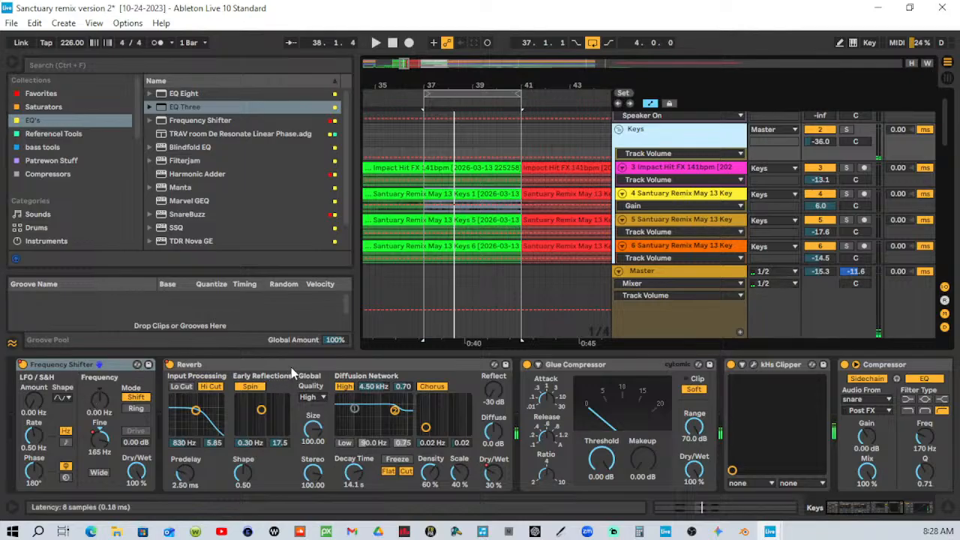
Open the Keys group's kHs Clipper, bypass it during playback, and delete it from the device chain.
drag(867, 516, 903, 515)
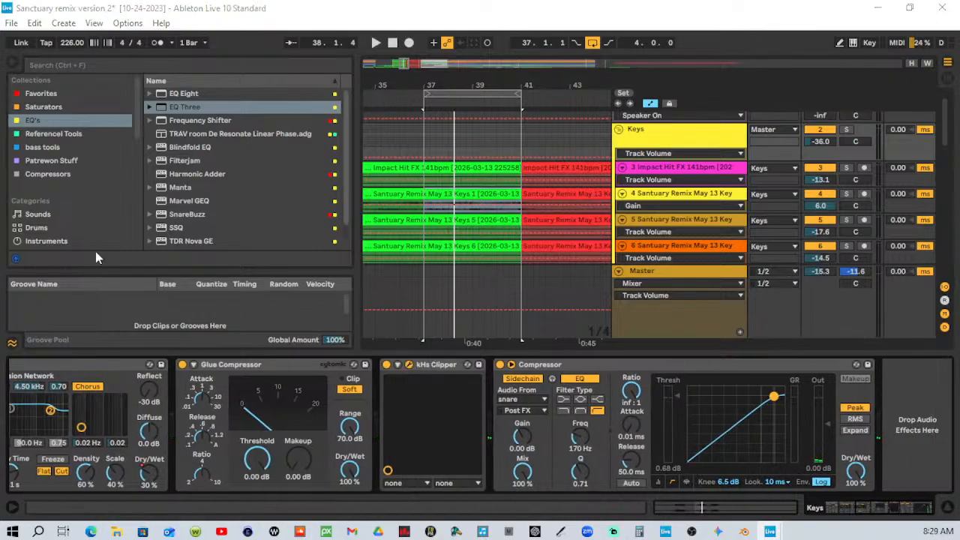
click(409, 365)
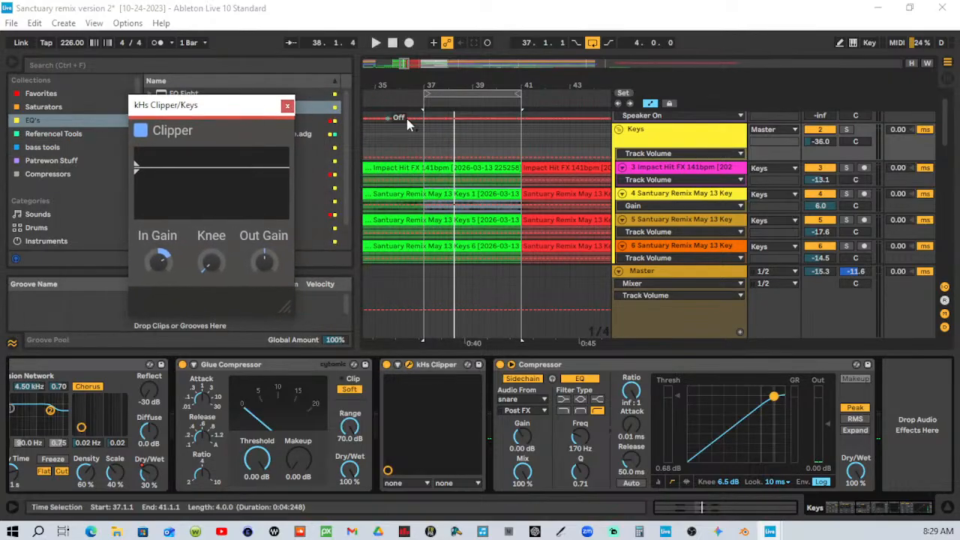
key(space)
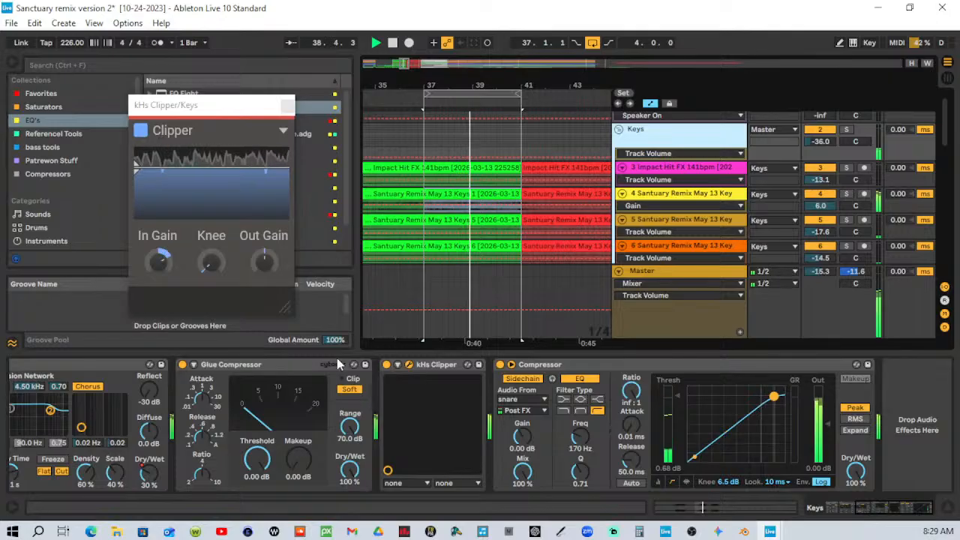
click(386, 365)
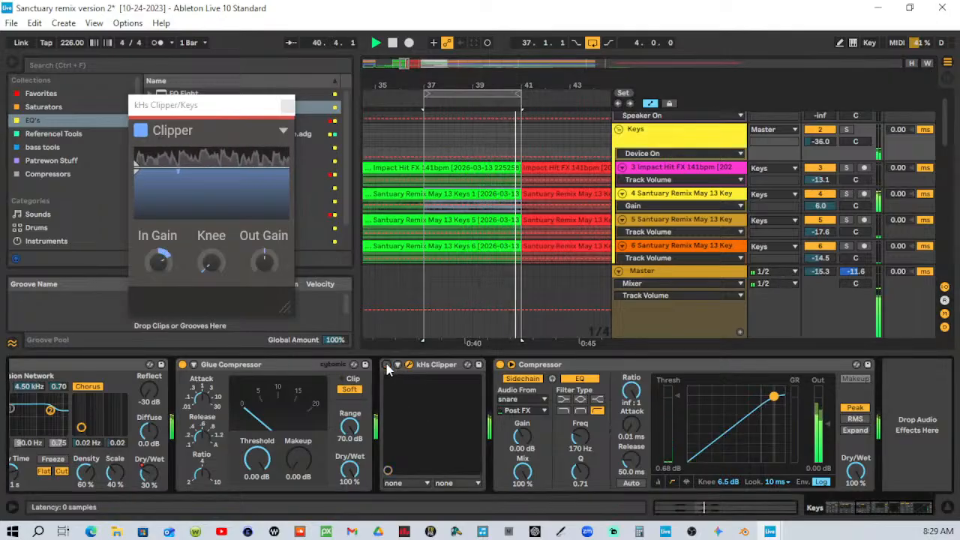
right_click(450, 373)
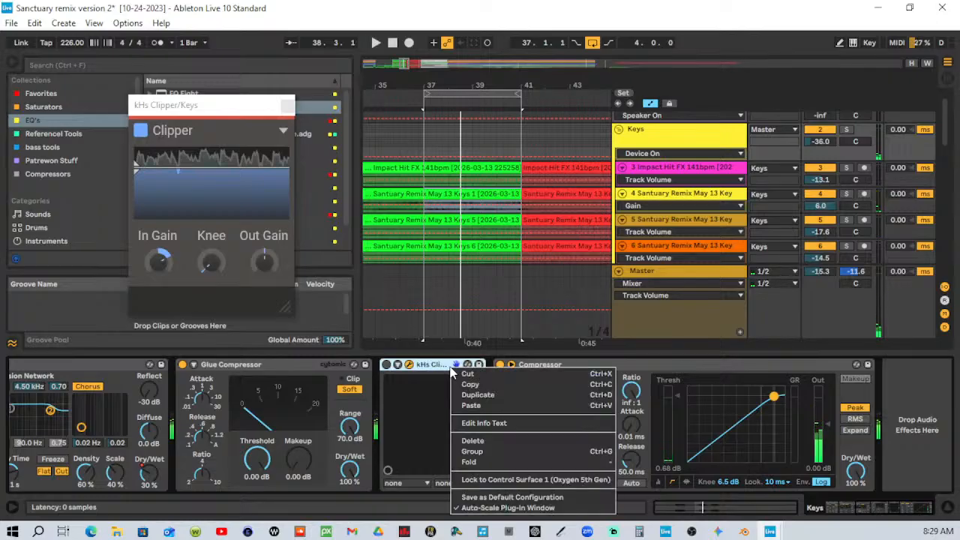
click(472, 417)
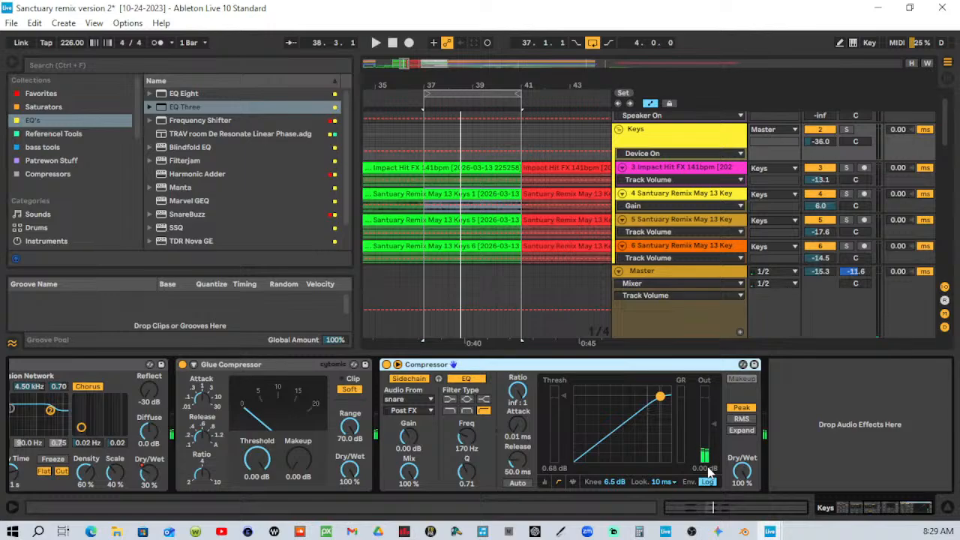
Play the loop without the clipper, bring up track 4's devices again, and stop playback.
click(420, 100)
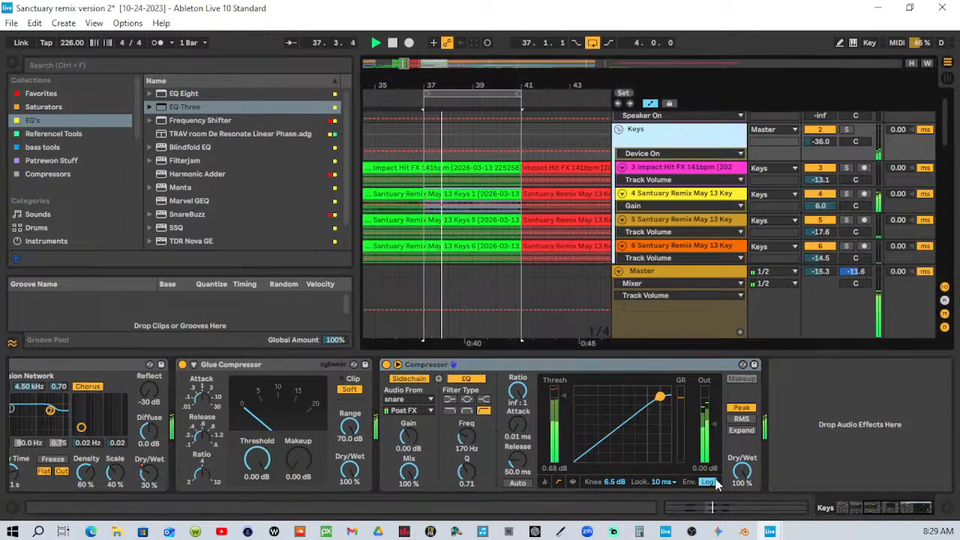
click(691, 195)
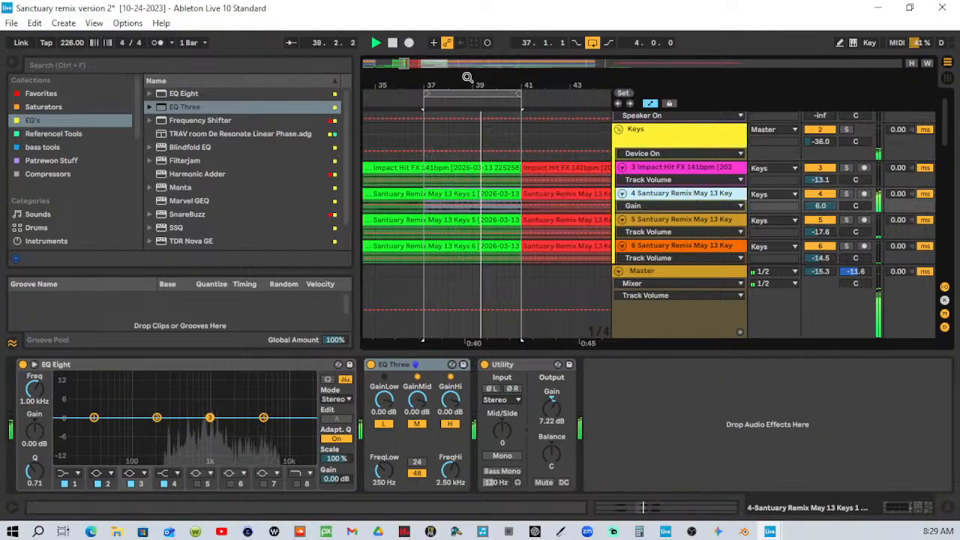
key(space)
Loop four bars from 8.4.1 during playback and raise the Keys group's volume to about -26 dB.
drag(467, 78, 398, 133)
scroll(401, 203, down, 5)
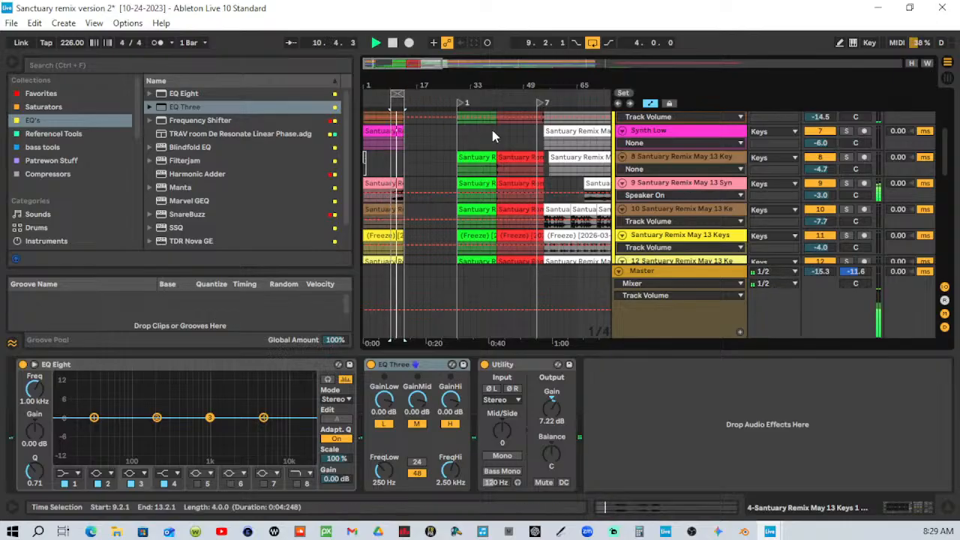
drag(399, 92, 401, 92)
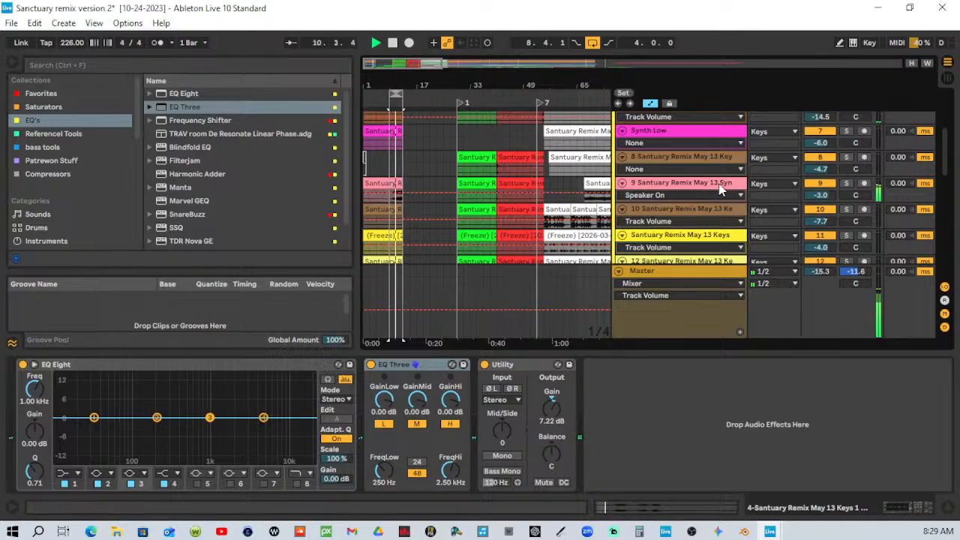
scroll(739, 186, up, 6)
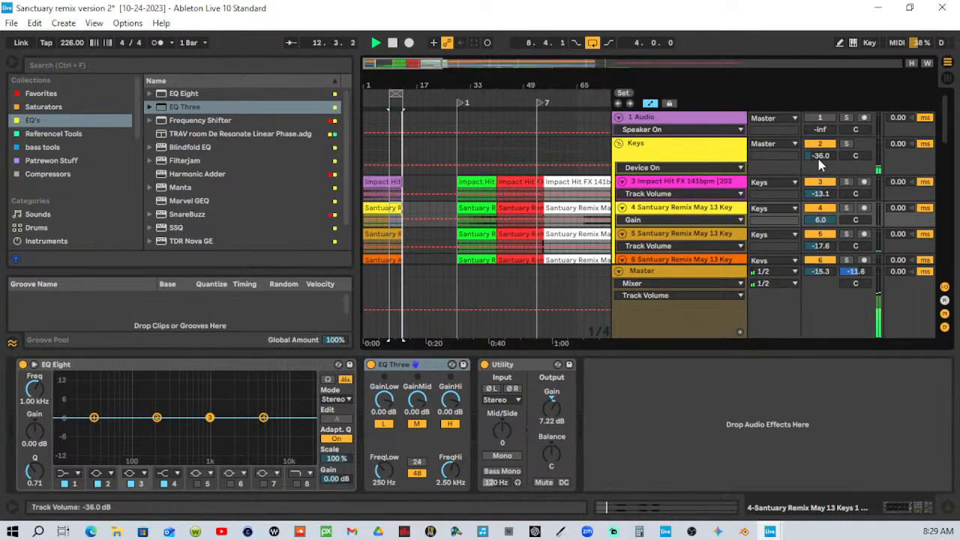
drag(820, 161, 820, 150)
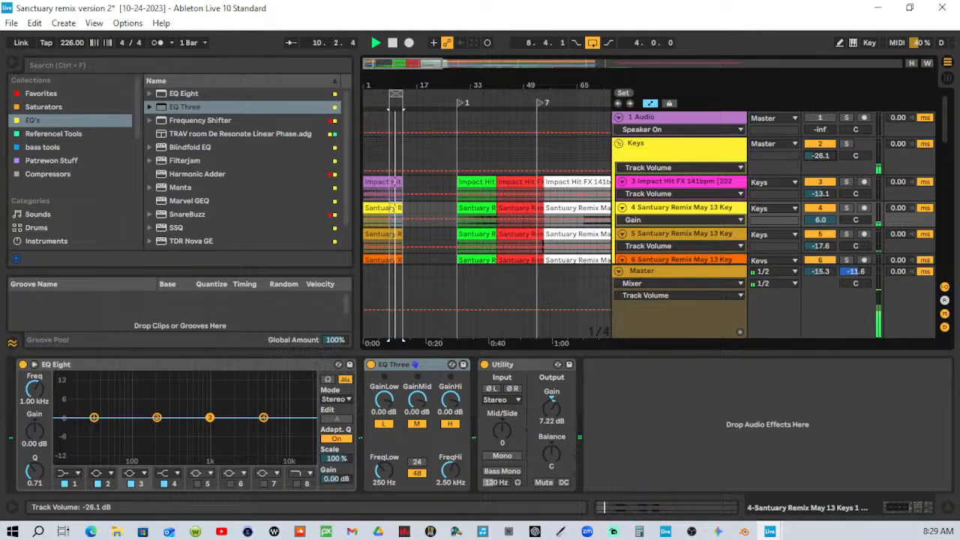
Turn looping off, move the four-bar loop brace to bar 1, and play the remix from the beginning.
click(594, 43)
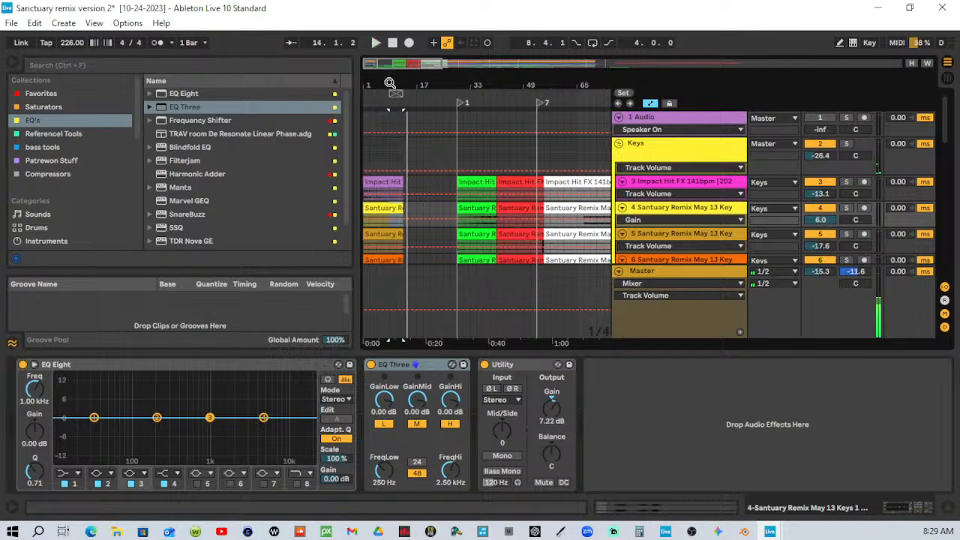
drag(390, 83, 391, 105)
drag(446, 92, 350, 105)
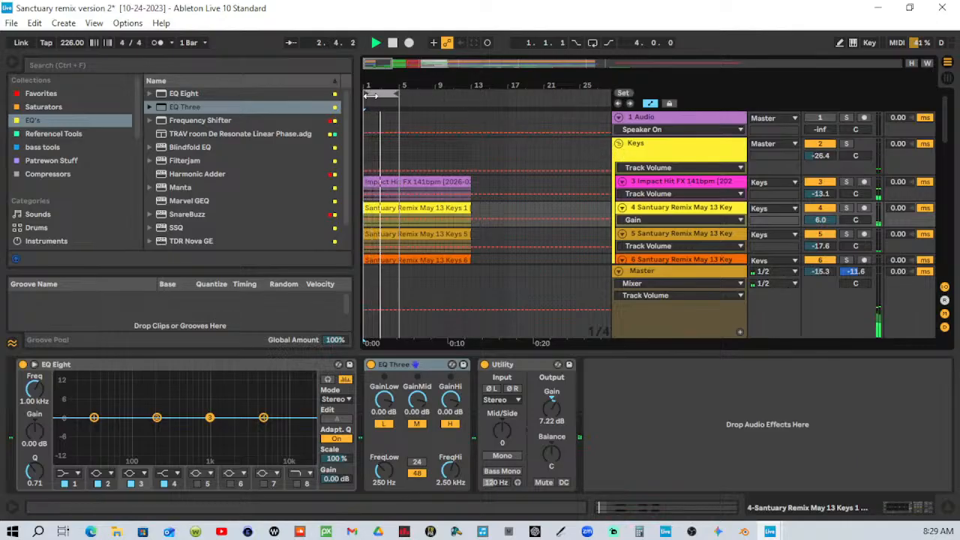
Move the four-bar loop brace to 36.4.1 and play the green clip section from there.
drag(374, 94, 437, 124)
click(495, 101)
key(ctrl+l)
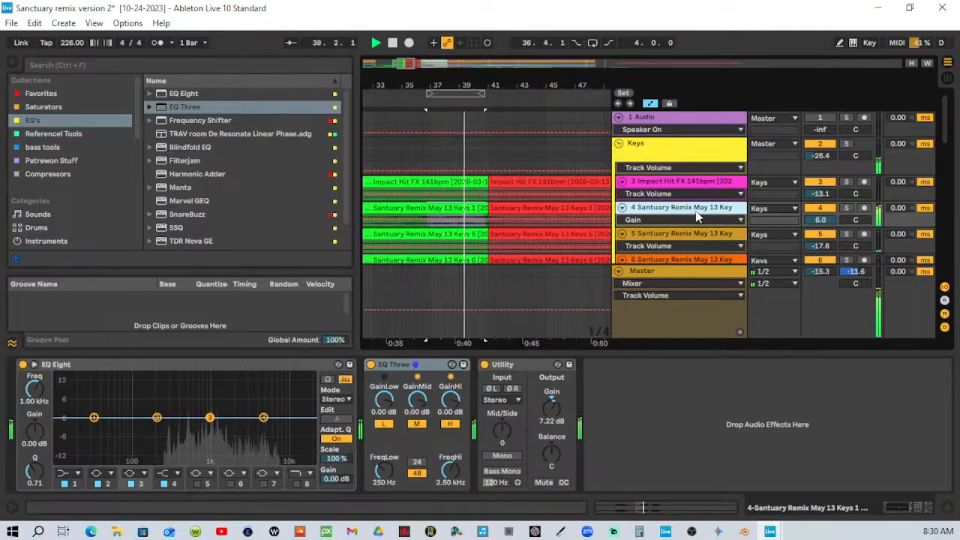
Reset track 4's volume to 0 dB and, with looping back on, raise its Utility gain to 12.2 dB.
double_click(820, 221)
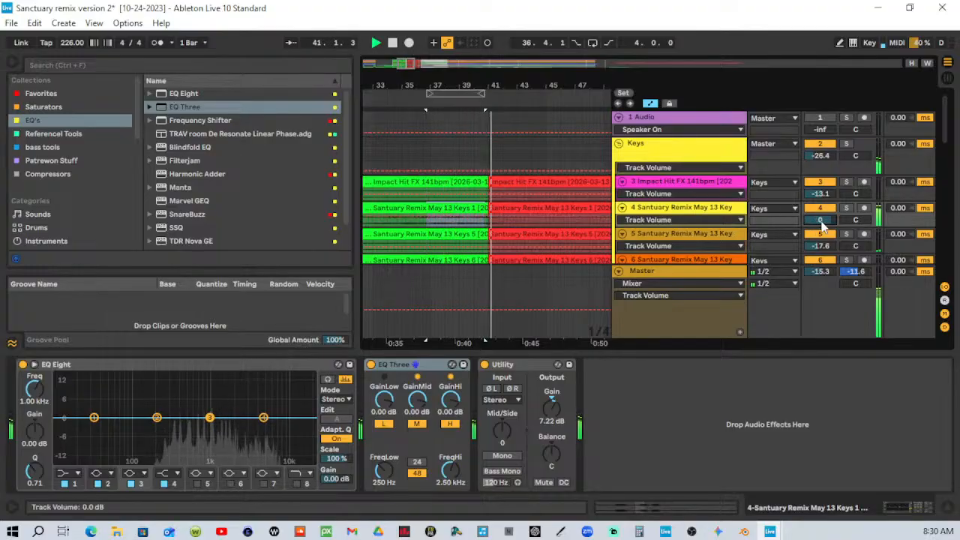
double_click(654, 207)
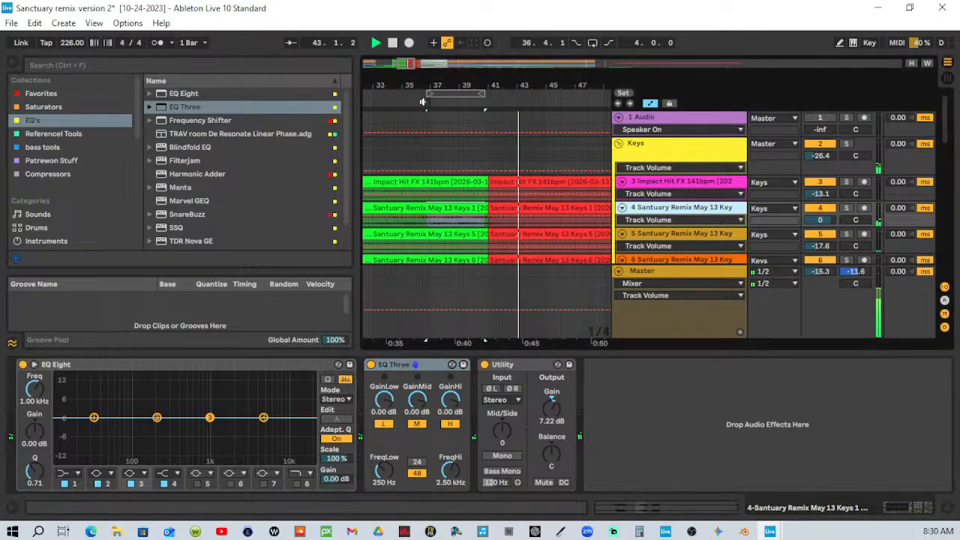
click(592, 43)
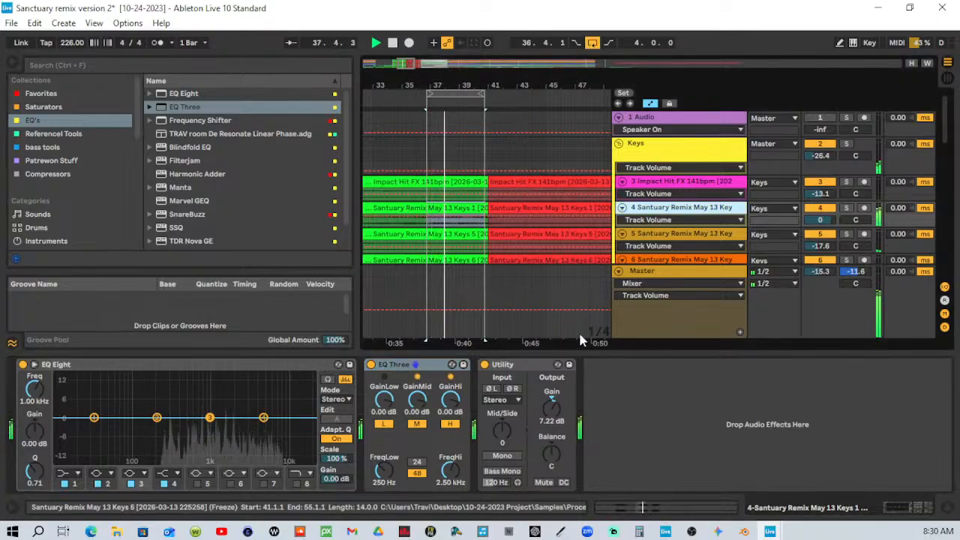
drag(551, 416, 551, 398)
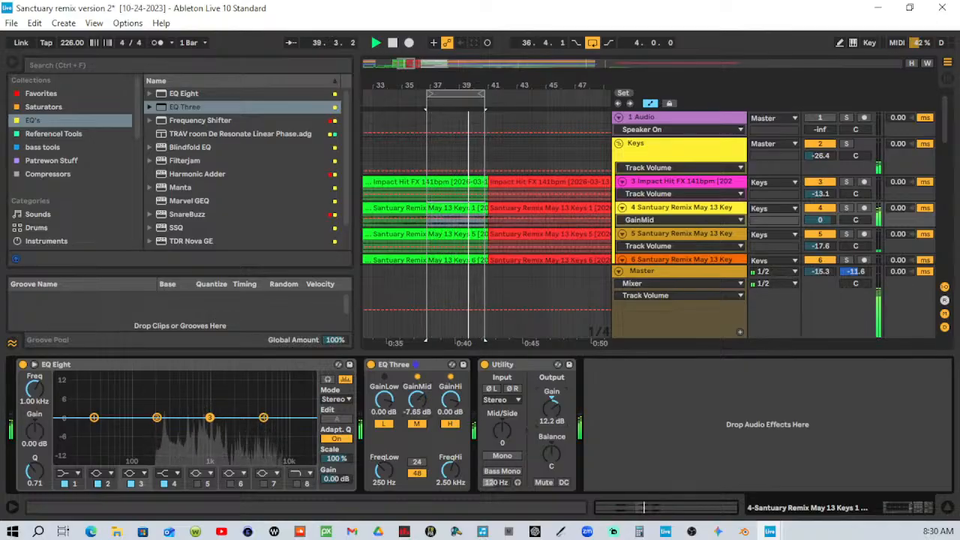
On track 4, reset EQ Three's mid gain to 0 dB, set its high gain to -16.5 dB, and raise Utility gain to 17.2 dB.
drag(419, 403, 451, 457)
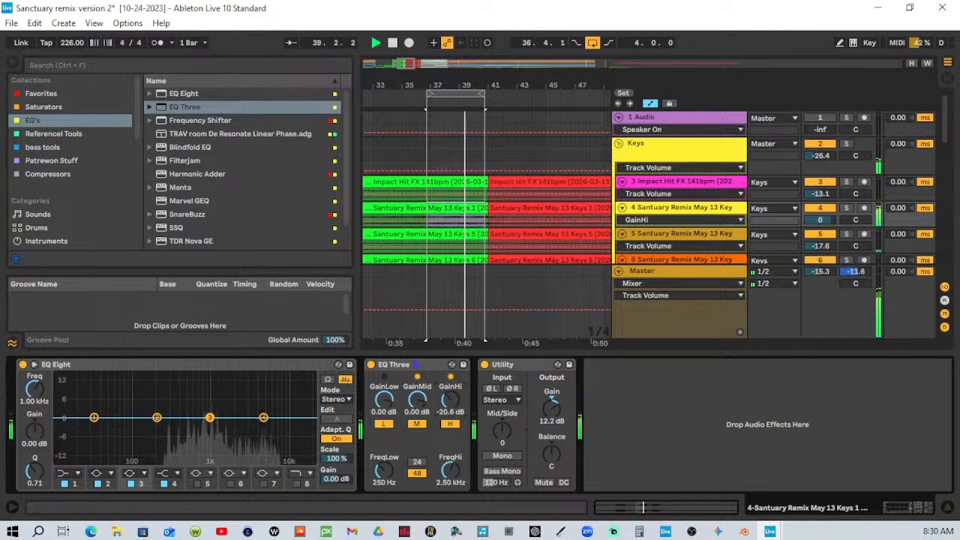
drag(450, 400, 450, 395)
drag(552, 407, 552, 408)
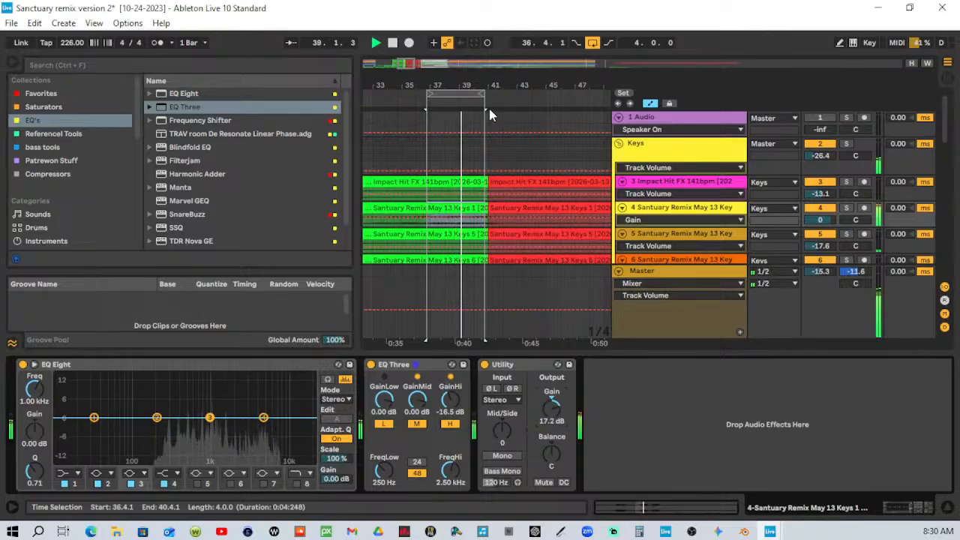
Set the loop to start at 41.1.1 with a length of 4.1.0, covering the red clip section, and turn looping on.
drag(498, 84, 470, 85)
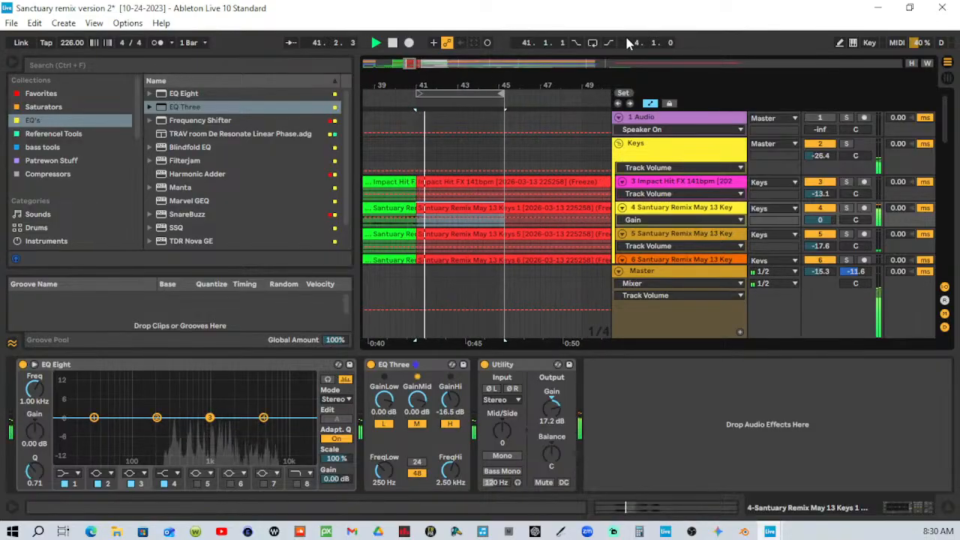
click(594, 44)
Unfold the Basses group and lower the volume of Trav Bass 1 on track 28 to -13.7 dB.
scroll(443, 199, down, 6)
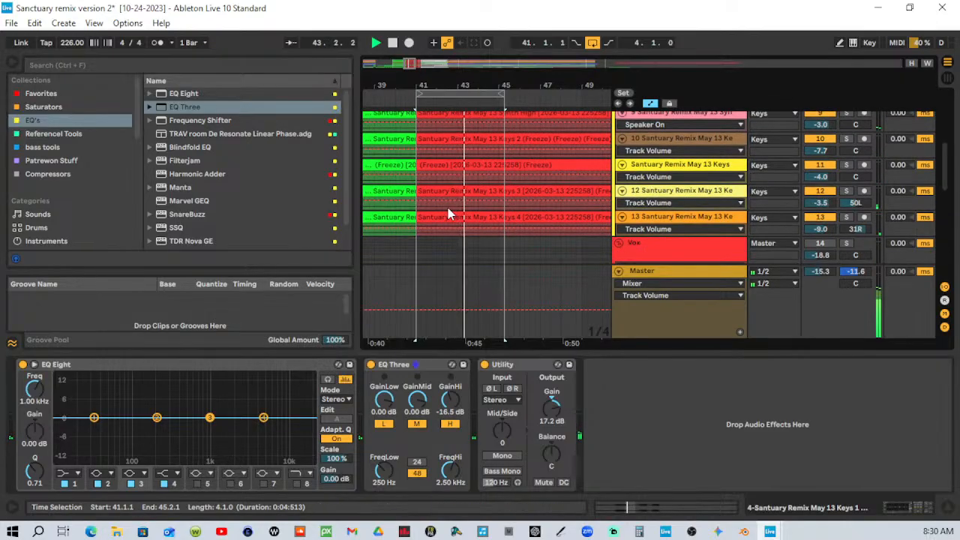
scroll(447, 208, down, 5)
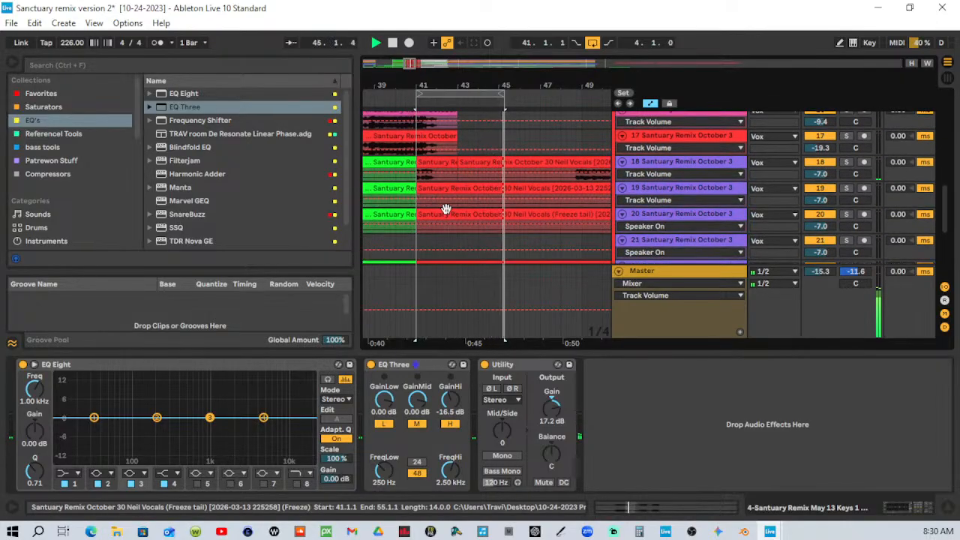
scroll(445, 210, down, 5)
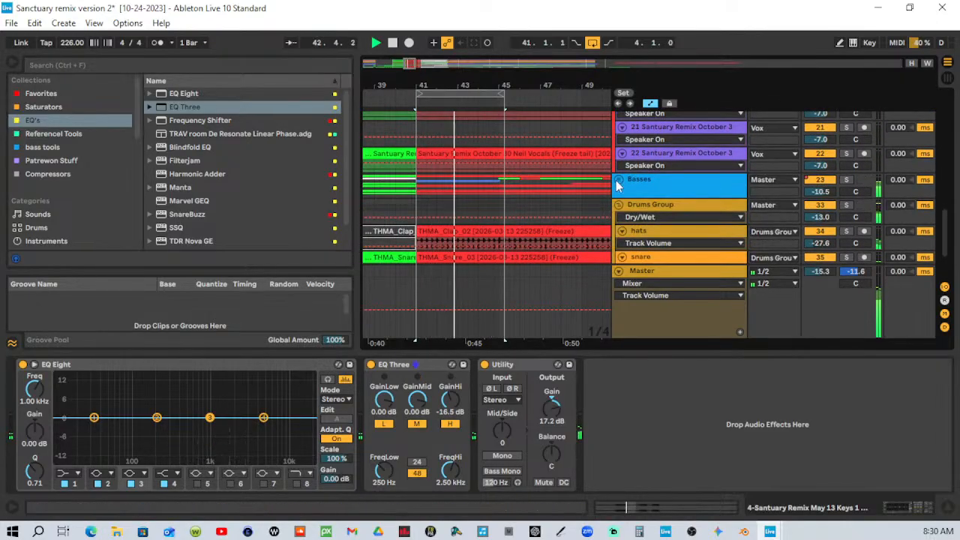
click(620, 180)
scroll(512, 188, down, 2)
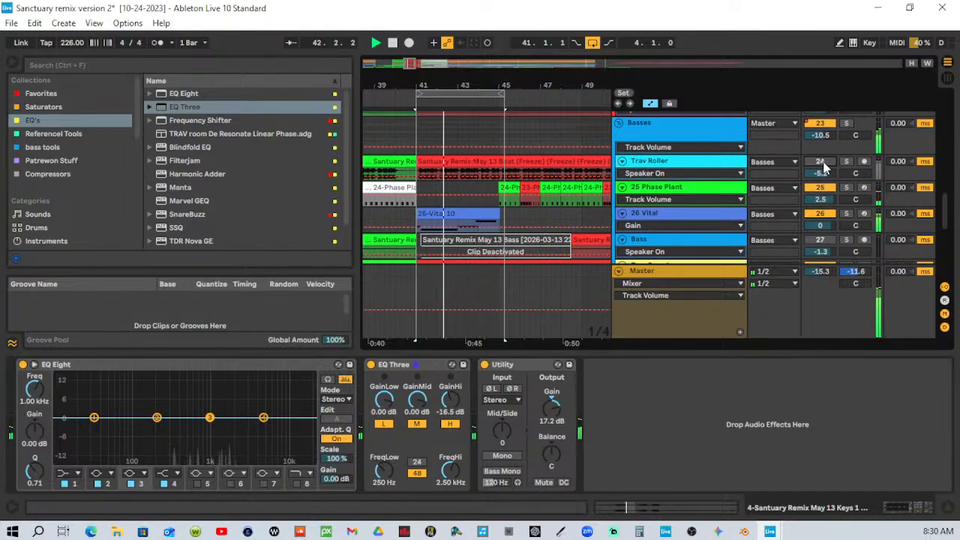
scroll(748, 183, down, 2)
scroll(748, 184, down, 4)
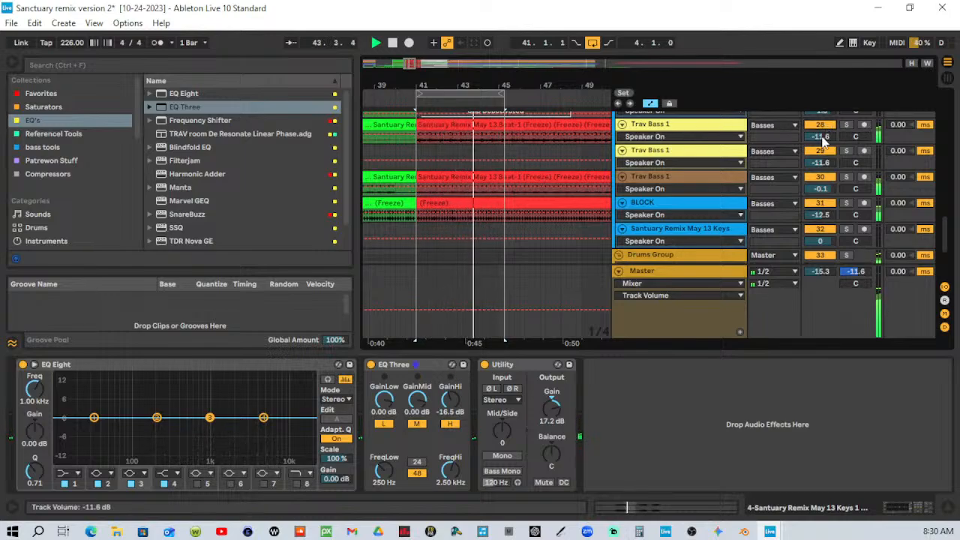
mouse_move(825, 140)
mouse_down()
mouse_move(825, 177)
mouse_move(825, 145)
mouse_up()
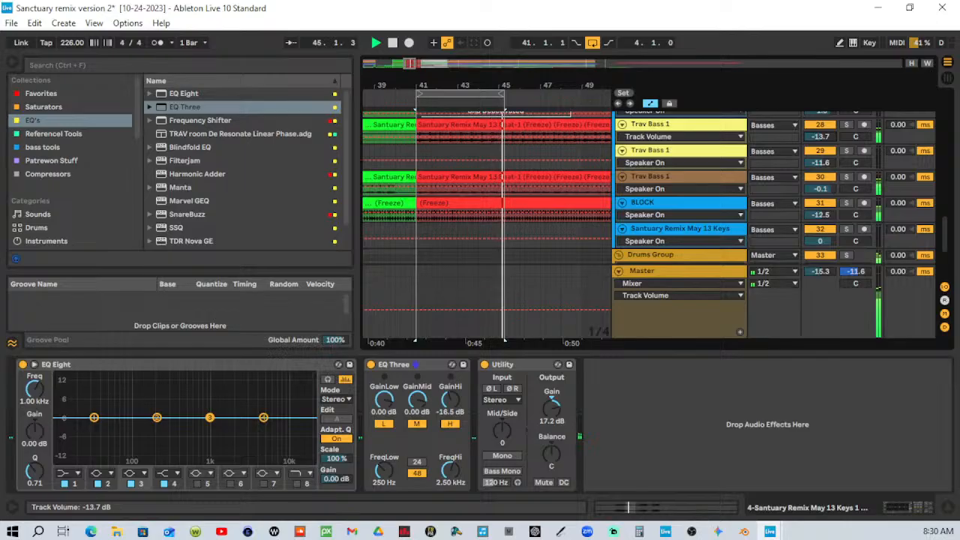
Solo Trav Bass 1 on track 30 and play it from bar 41.
scroll(694, 190, down, 2)
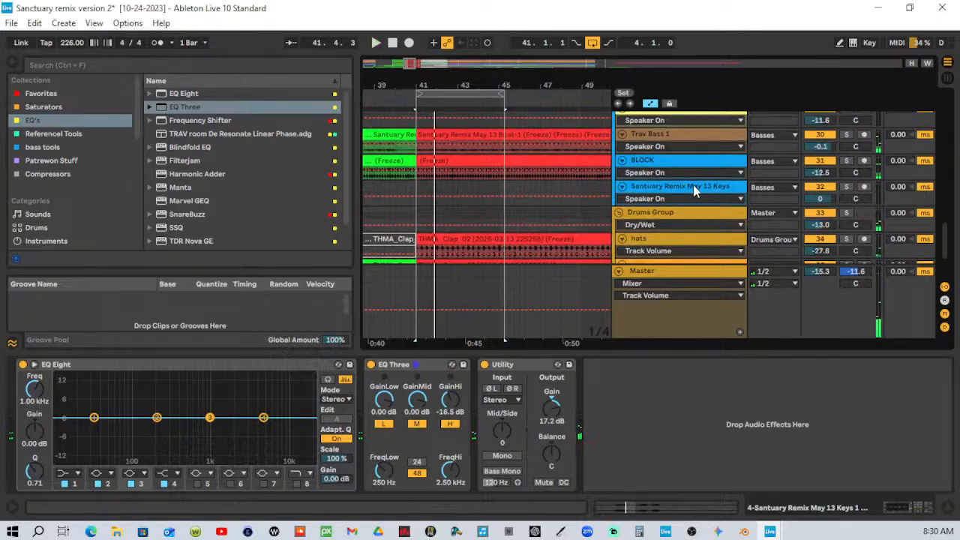
click(846, 135)
click(413, 99)
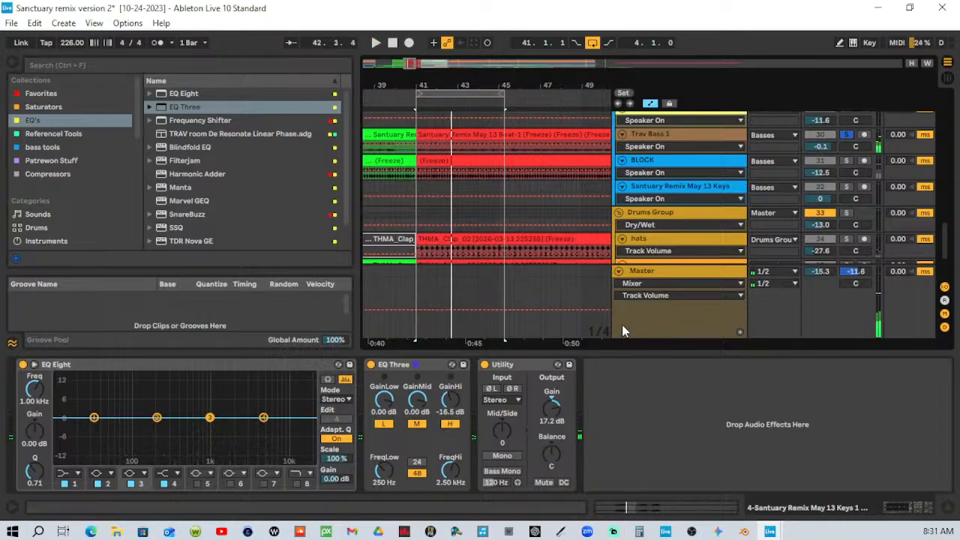
Add an EQ Three to Trav Bass 1 on track 30 and place an EQ Eight before it in the device chain.
click(684, 138)
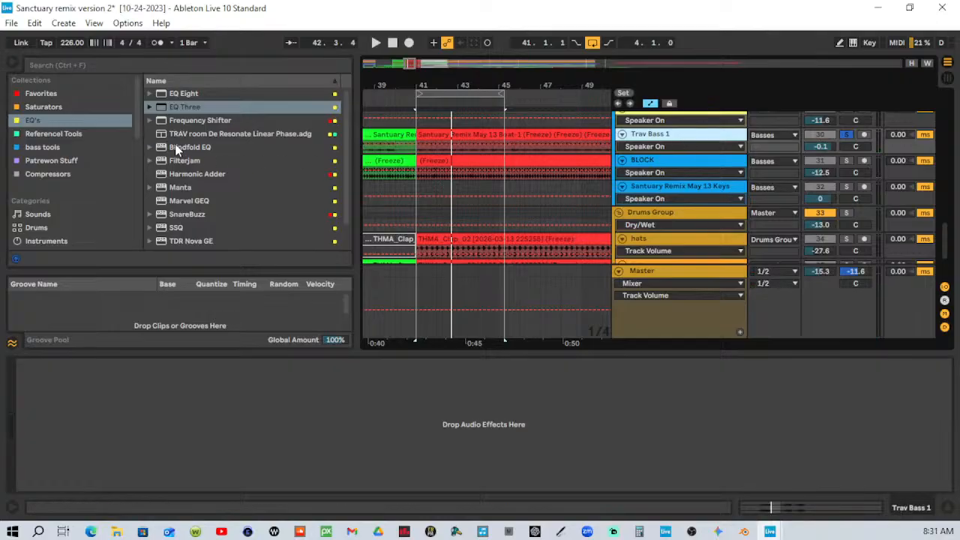
drag(180, 108, 419, 485)
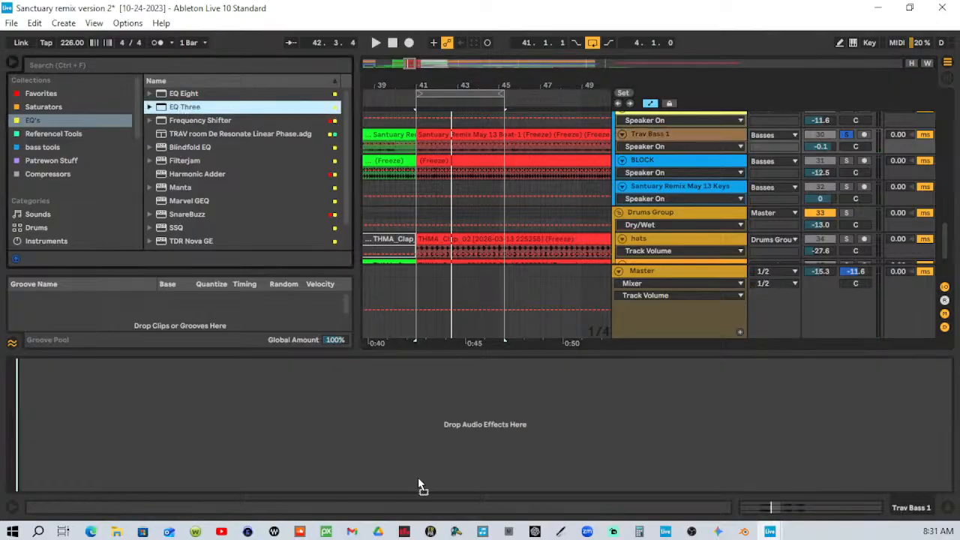
drag(299, 435, 300, 434)
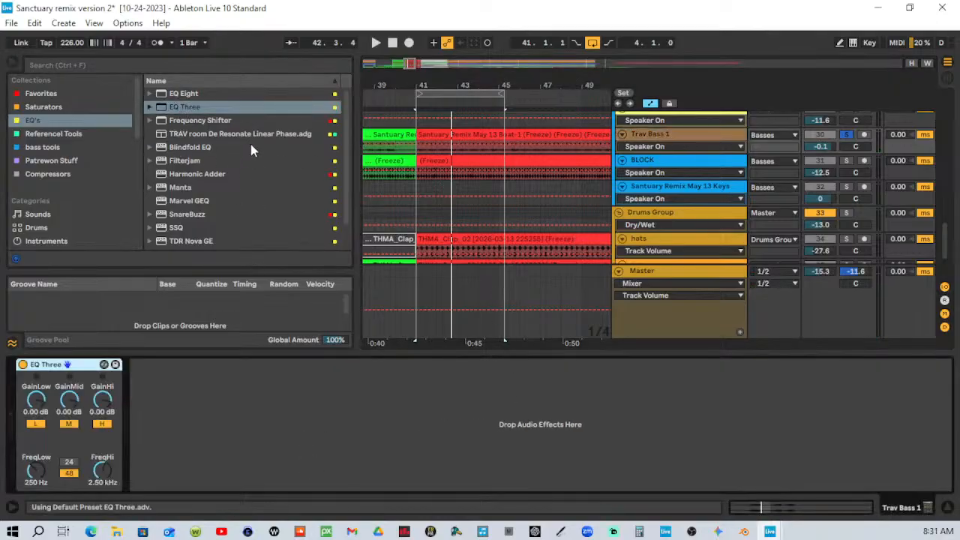
drag(174, 96, 23, 433)
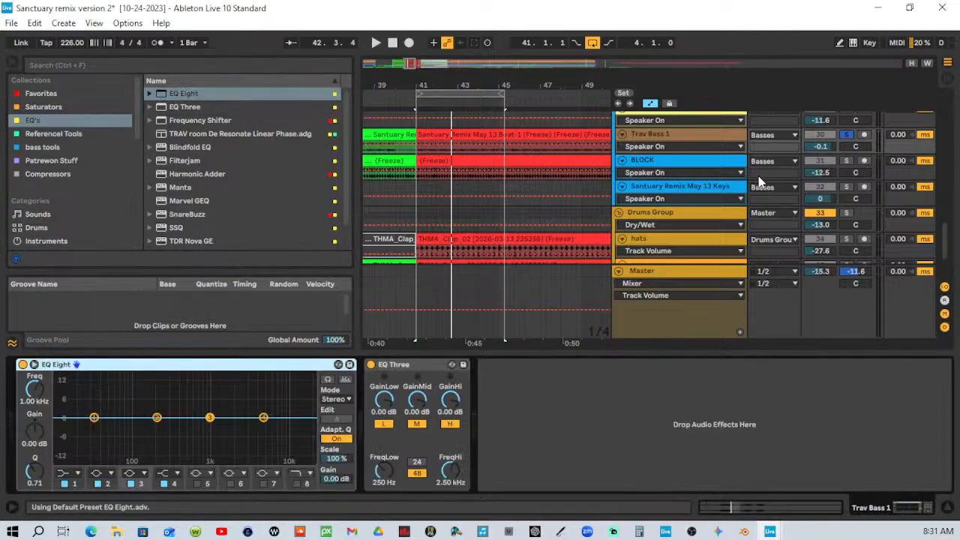
click(654, 136)
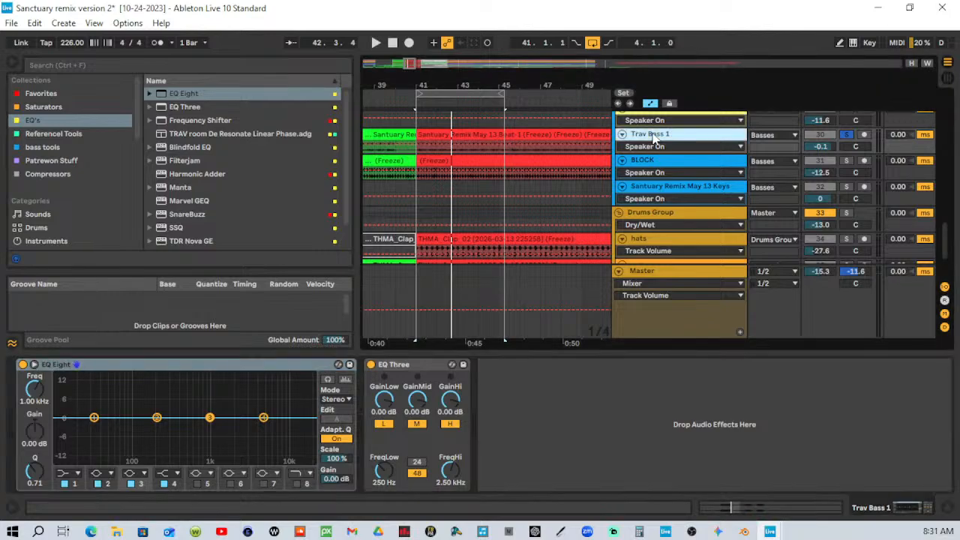
click(412, 104)
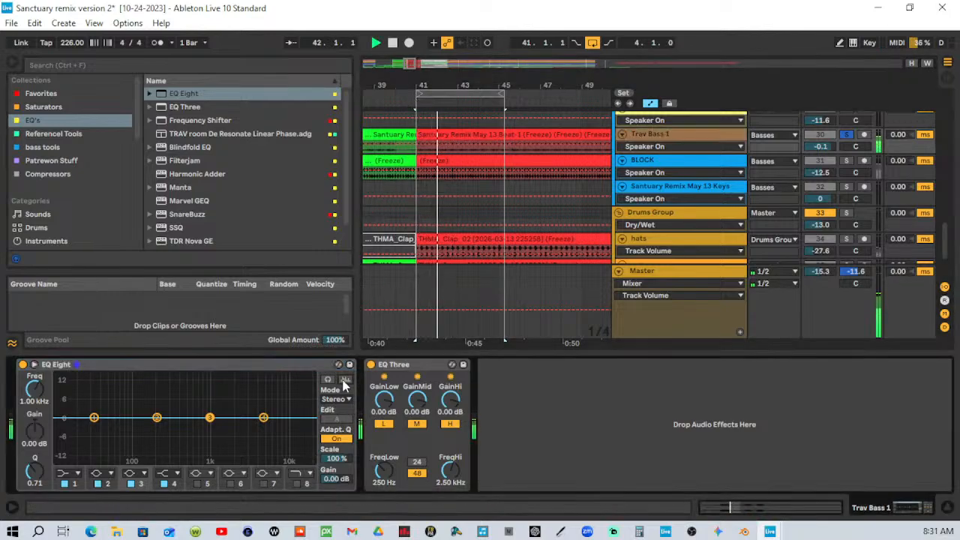
click(345, 380)
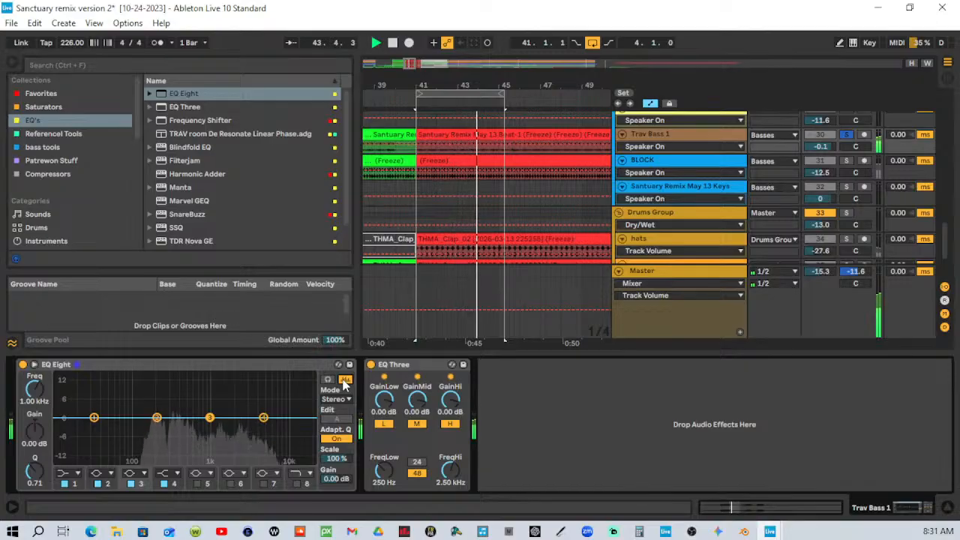
click(345, 401)
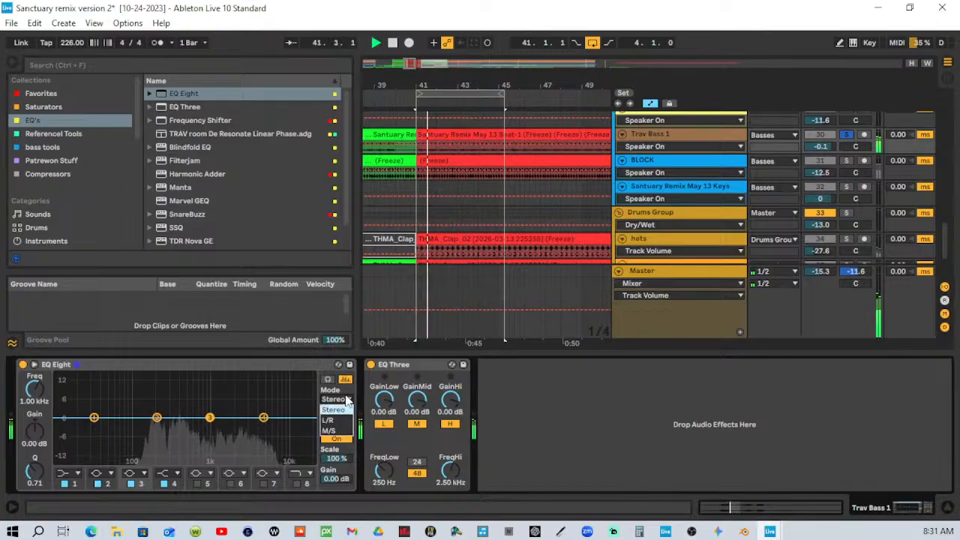
Make band 2 of Trav Bass 1's EQ Eight a low-cut filter at 186 Hz in Stereo mode and unsolo the track.
click(333, 410)
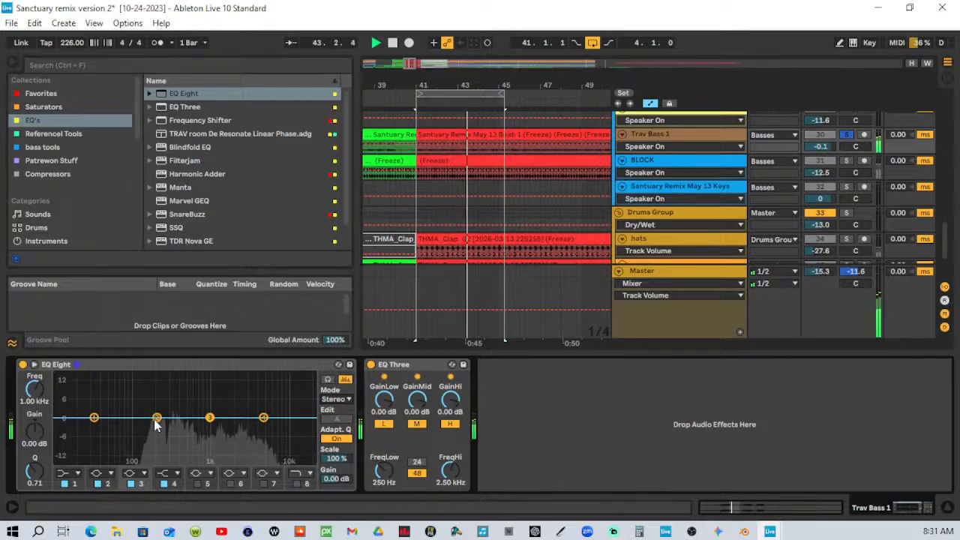
mouse_move(157, 417)
mouse_down()
mouse_move(179, 437)
mouse_move(161, 445)
mouse_move(166, 460)
mouse_move(157, 391)
mouse_move(161, 427)
mouse_move(154, 402)
mouse_move(154, 416)
mouse_up()
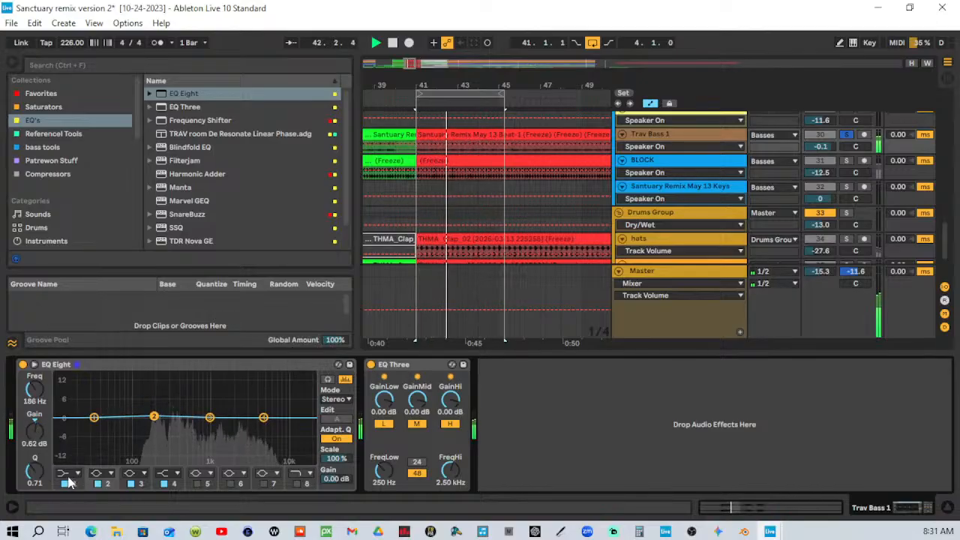
click(96, 474)
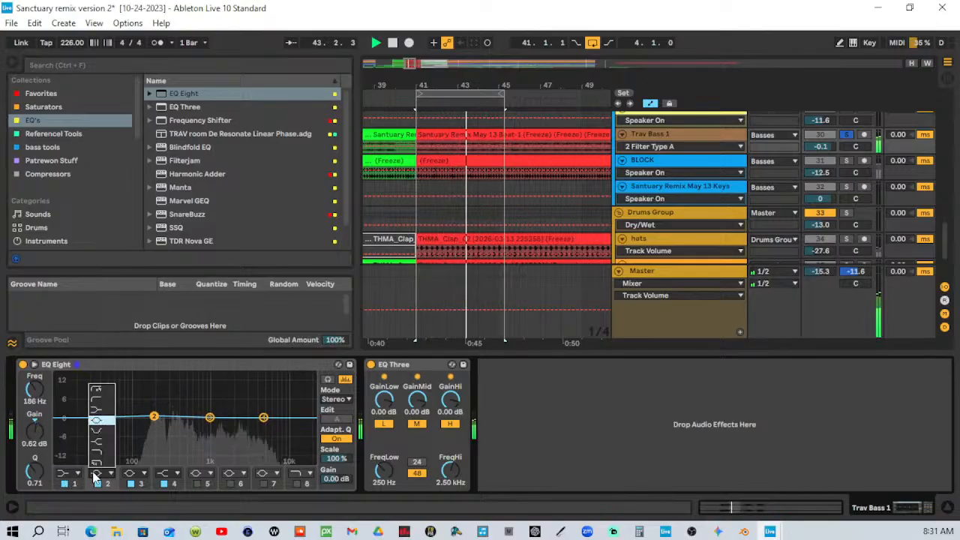
click(100, 411)
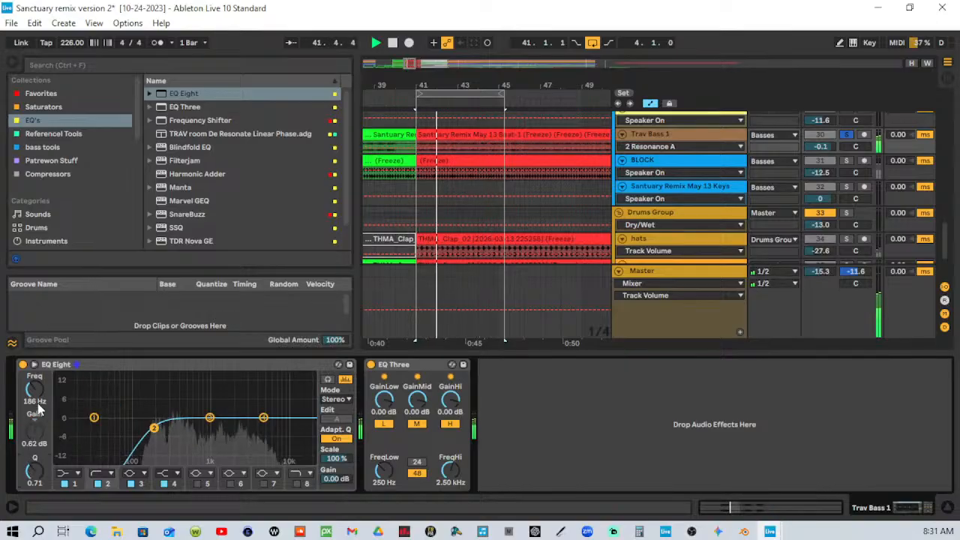
click(847, 134)
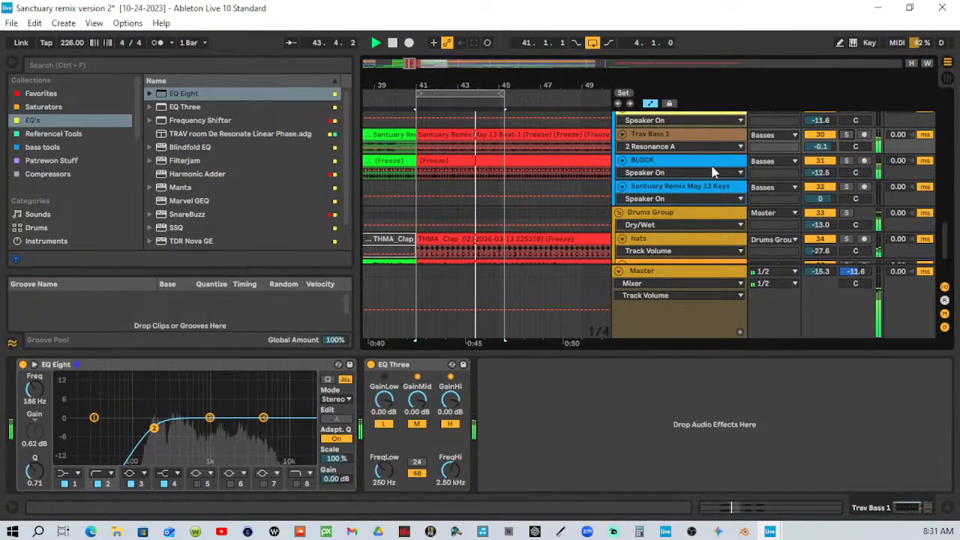
Try louder track volumes on the BLOCK track during playback and bring it back to -12.5 dB.
click(821, 172)
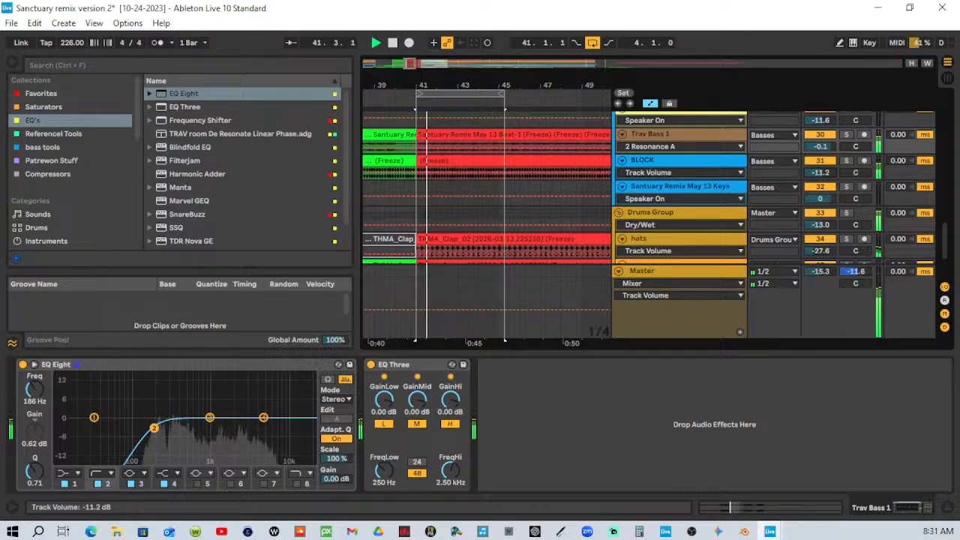
drag(821, 171, 821, 133)
drag(821, 173, 820, 198)
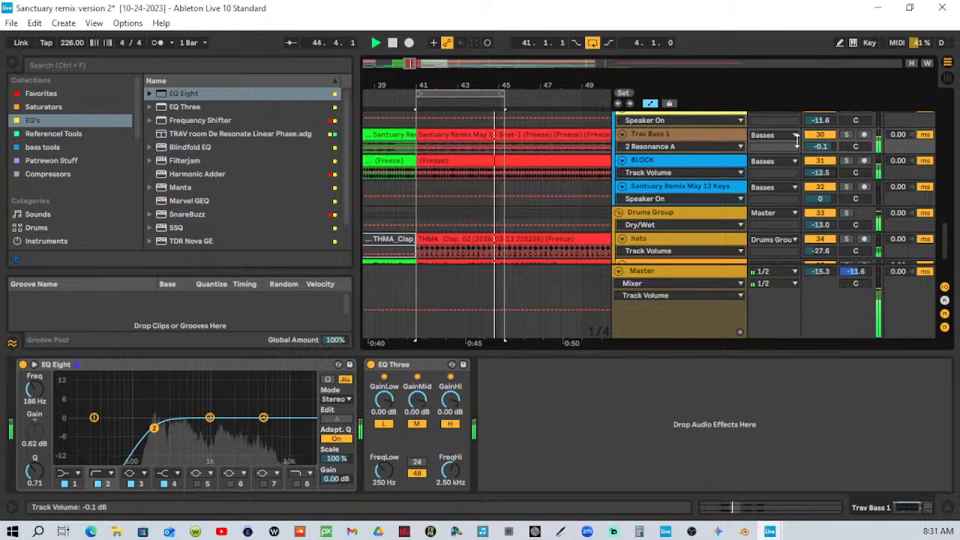
Move EQ Eight after EQ Three on Trav Bass 1, setting its output gain to 12.0 dB and band 2 to 343 Hz.
click(728, 136)
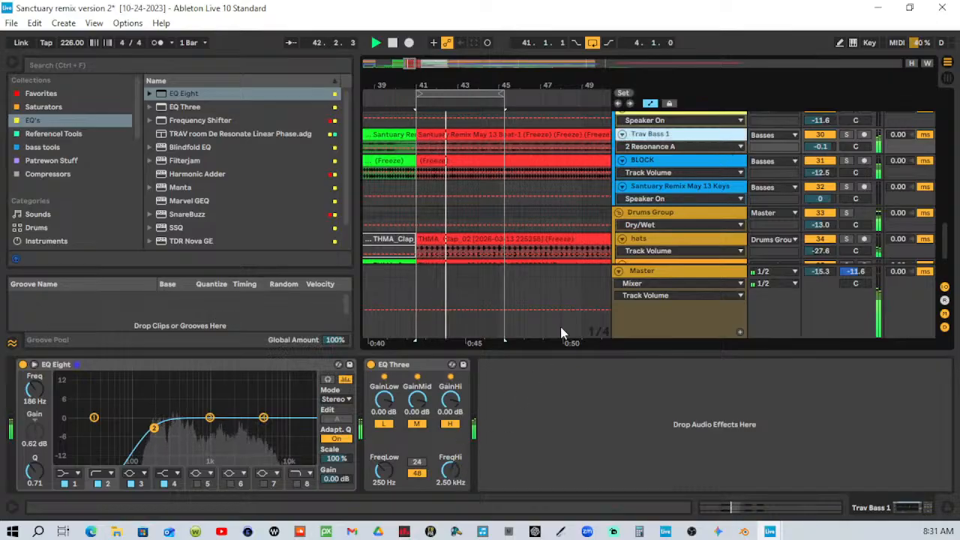
drag(57, 364, 529, 403)
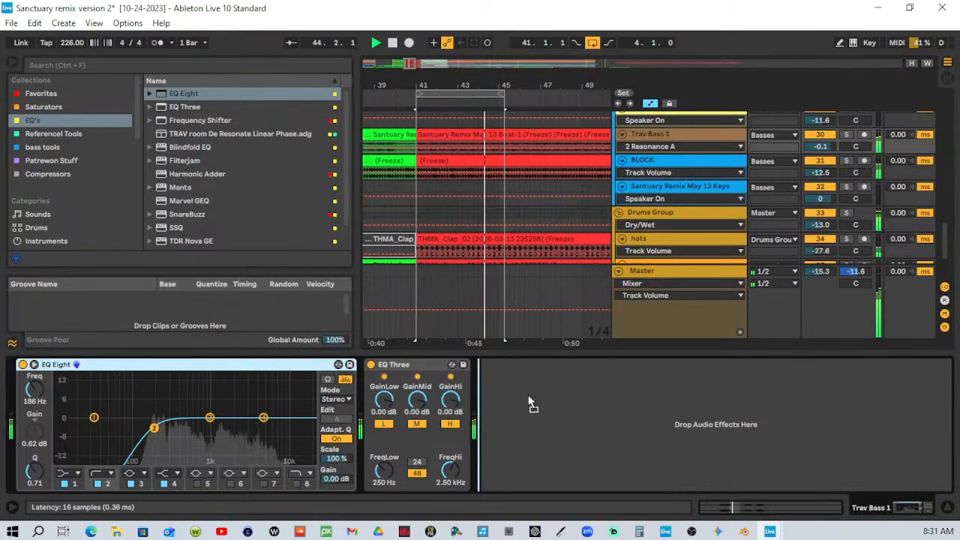
drag(453, 481, 454, 441)
drag(268, 428, 288, 428)
drag(450, 478, 450, 455)
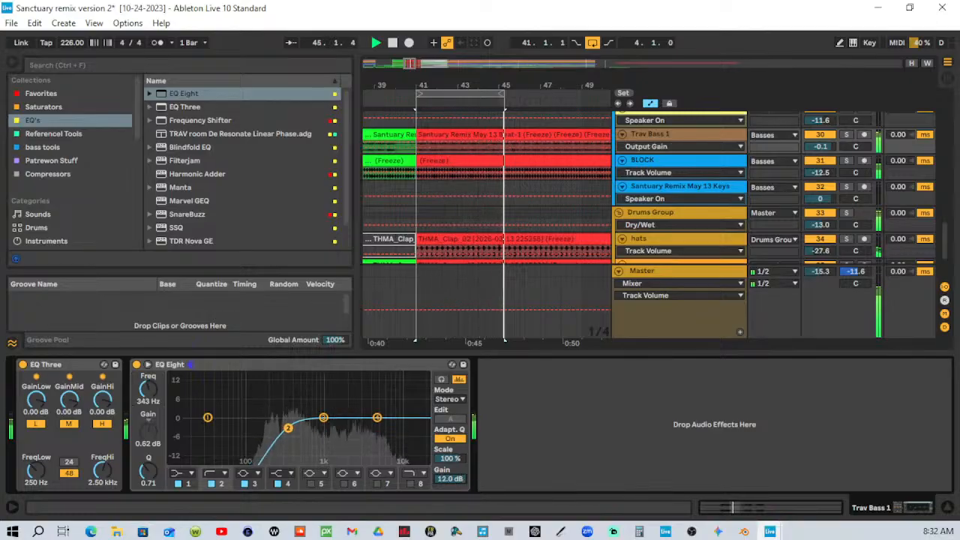
Lower EQ Eight's output gain to 1.88 dB and sweep the band 2 low cut to 853 Hz.
drag(152, 394, 151, 365)
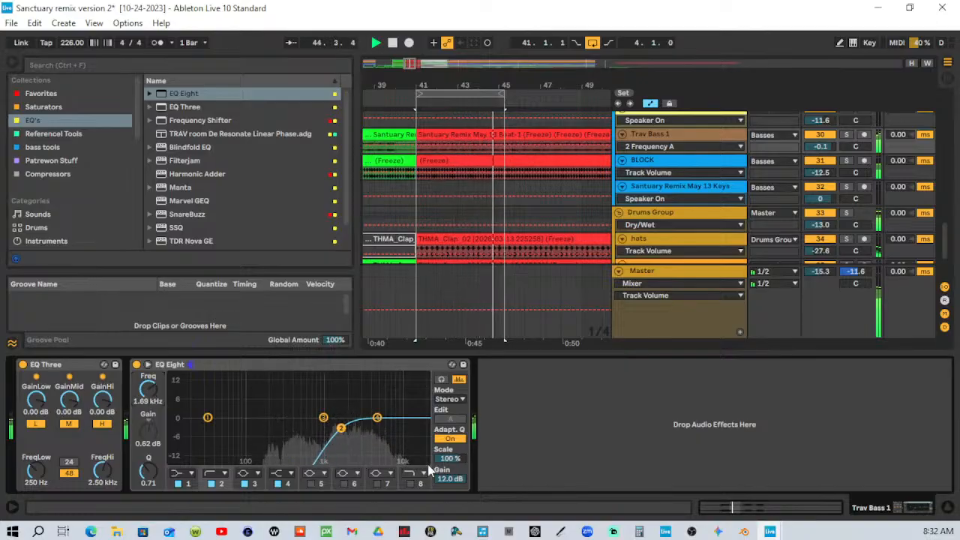
drag(453, 480, 453, 534)
drag(145, 387, 145, 402)
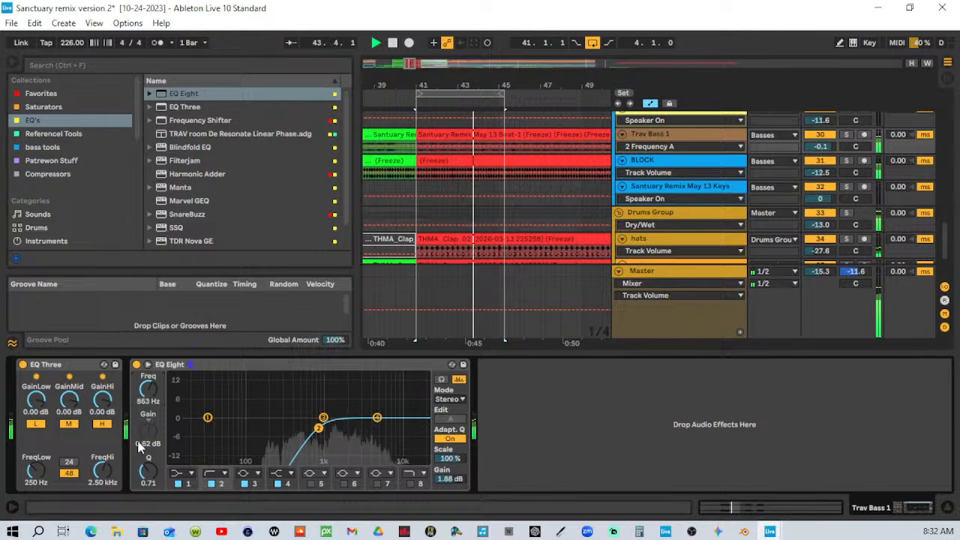
Refine the band 2 low cut on Trav Bass 1 to a frequency of 715 Hz and a Q of 2.68.
drag(146, 471, 147, 456)
drag(148, 388, 147, 391)
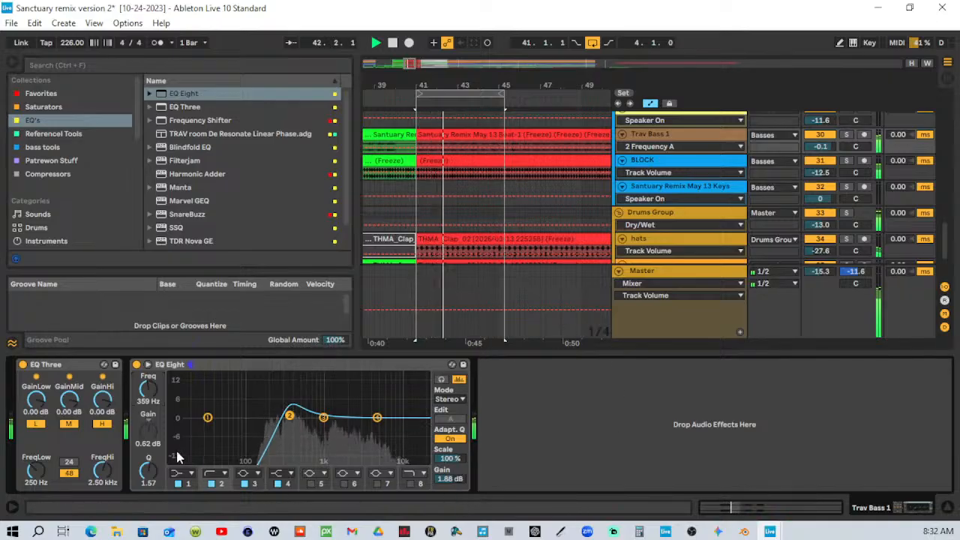
drag(148, 470, 149, 456)
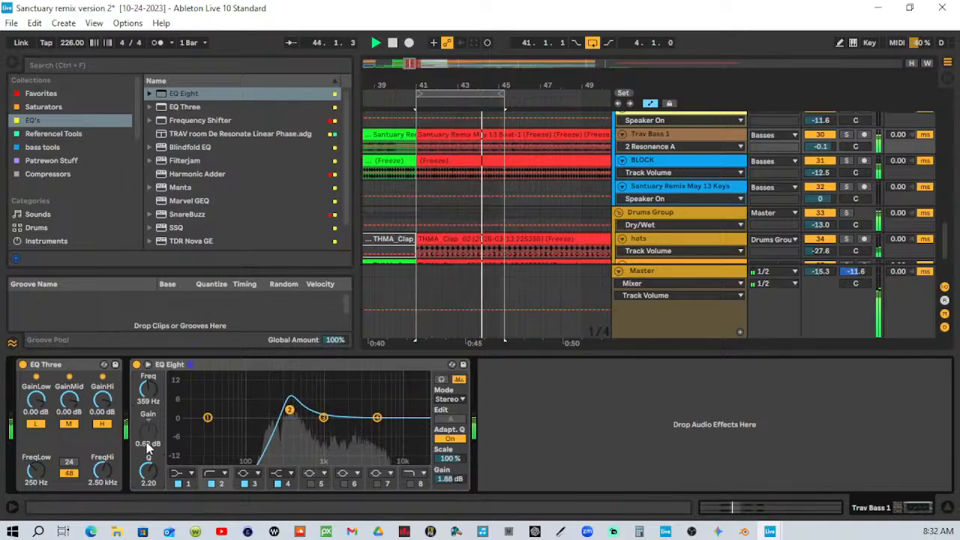
drag(147, 390, 148, 350)
drag(148, 470, 147, 463)
drag(148, 389, 148, 367)
drag(313, 406, 312, 406)
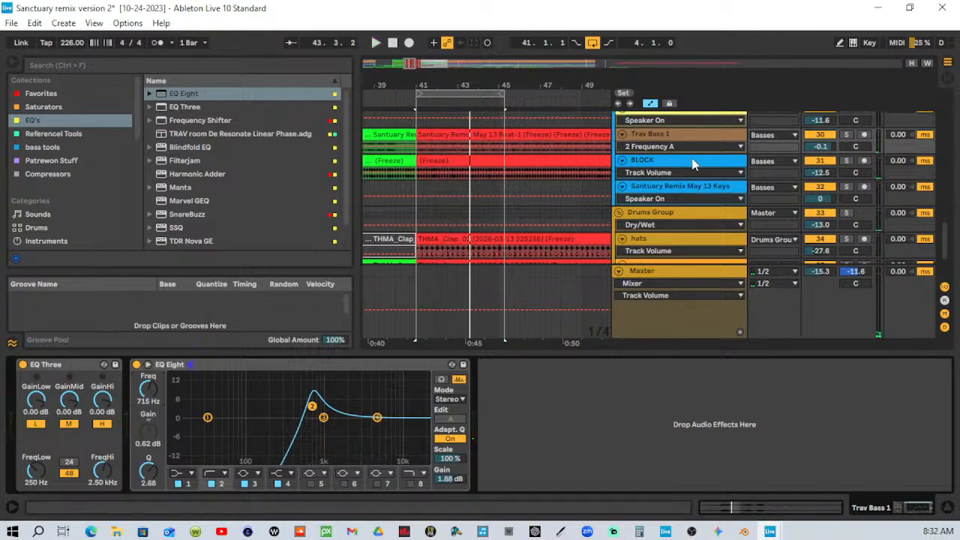
Listen to the BLOCK track soloed from bar 41, select it and unsolo it.
click(847, 161)
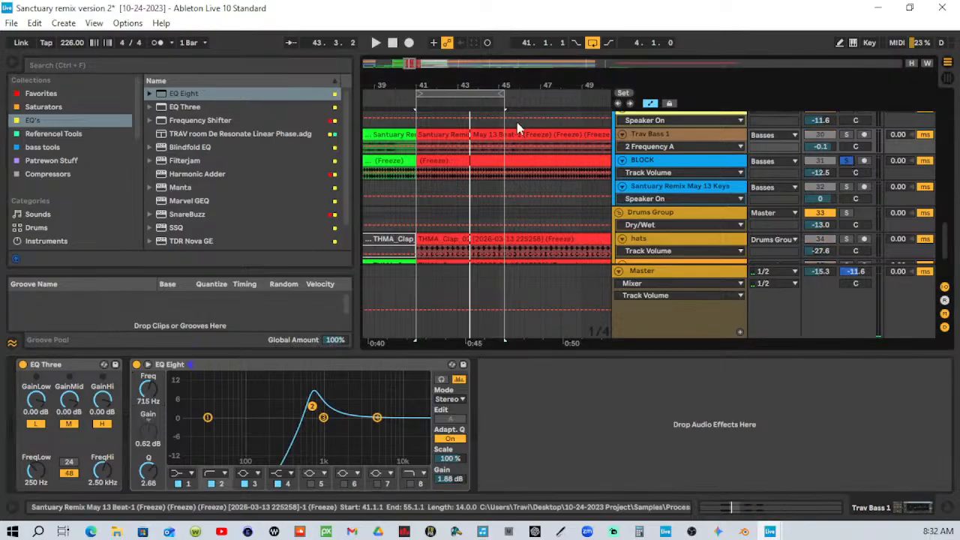
click(417, 100)
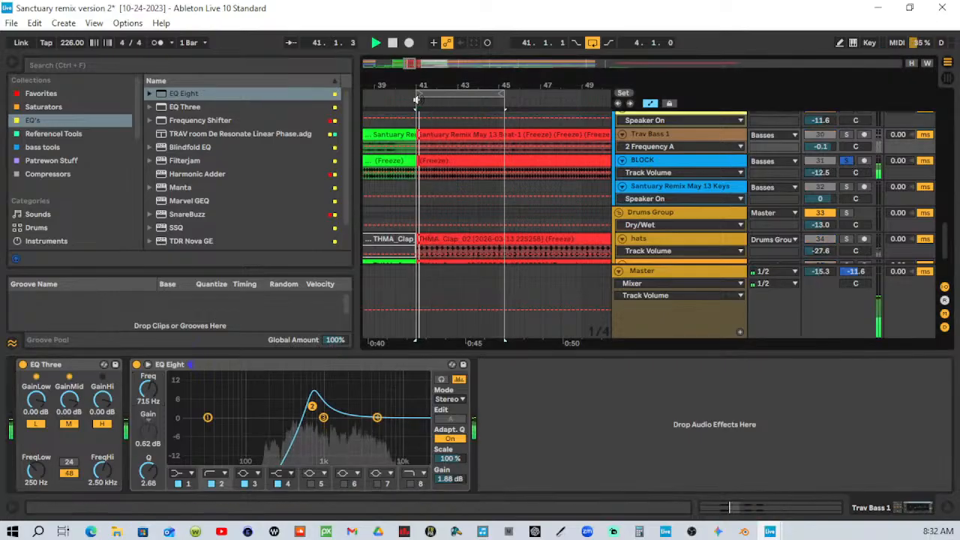
click(672, 166)
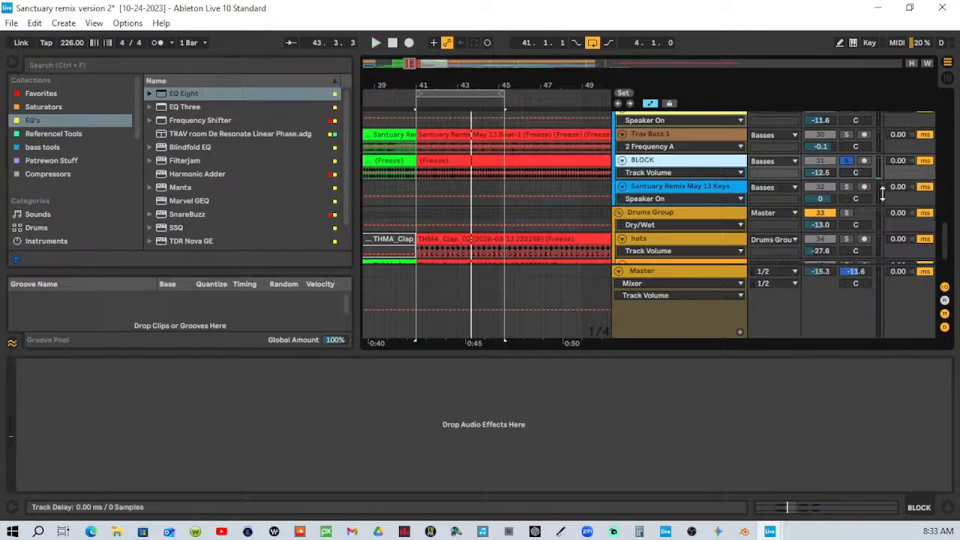
click(850, 161)
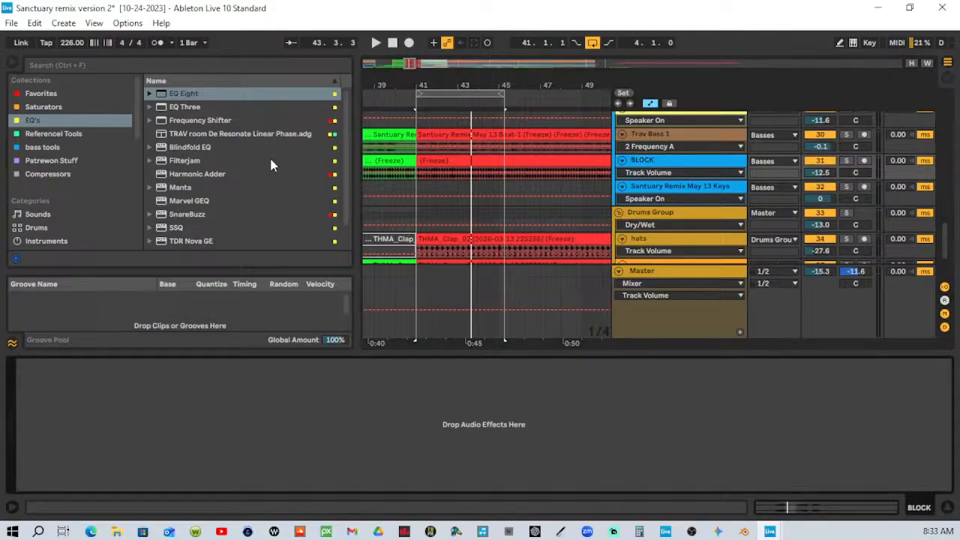
Find Utility in the reference tools collection and add it to the BLOCK track's empty device chain.
click(43, 121)
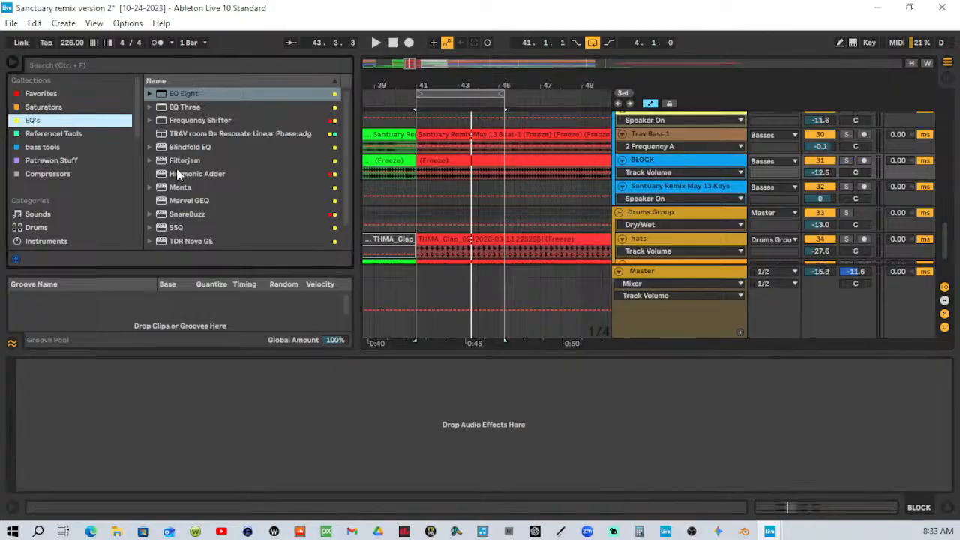
scroll(178, 189, down, 1)
scroll(178, 189, up, 1)
click(43, 107)
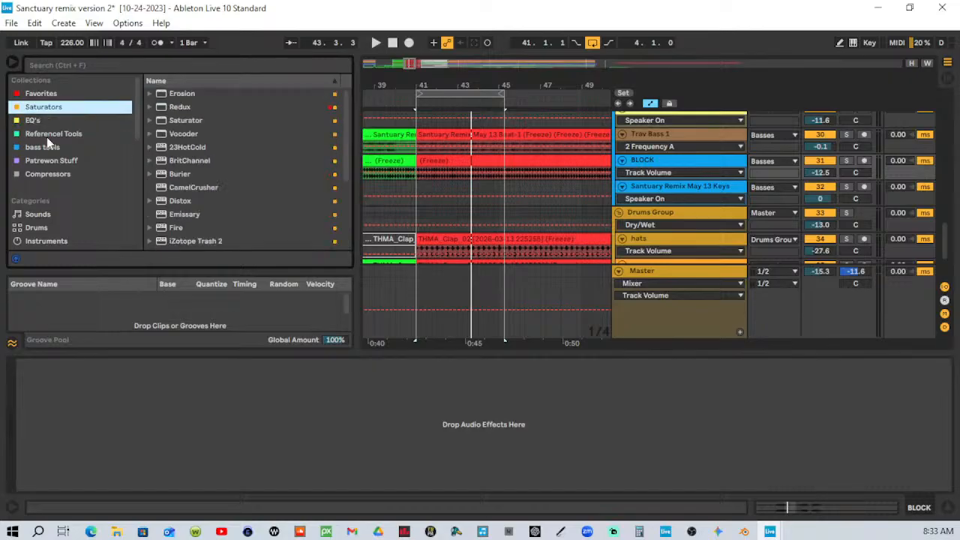
click(54, 134)
drag(190, 134, 350, 352)
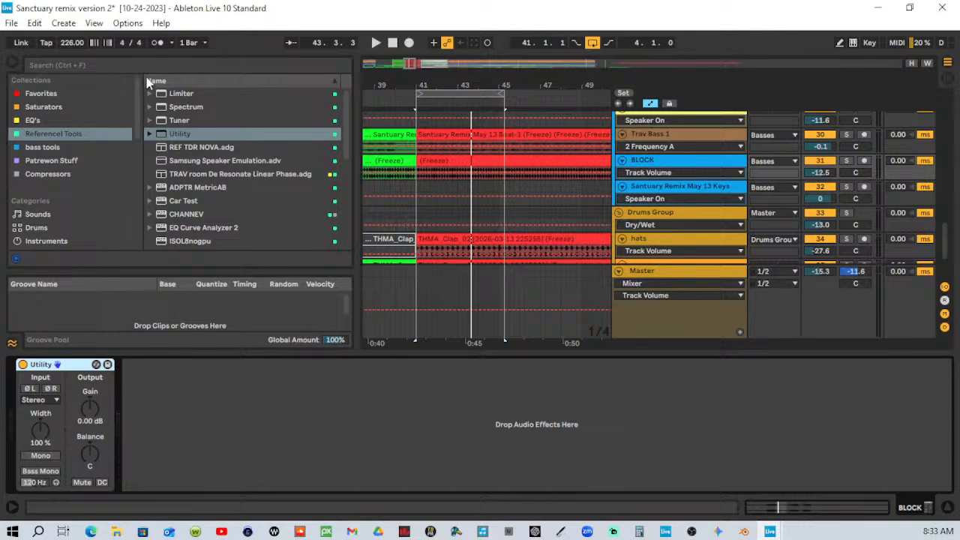
Insert EQ Eight and EQ Three ahead of Utility on the BLOCK track.
click(48, 120)
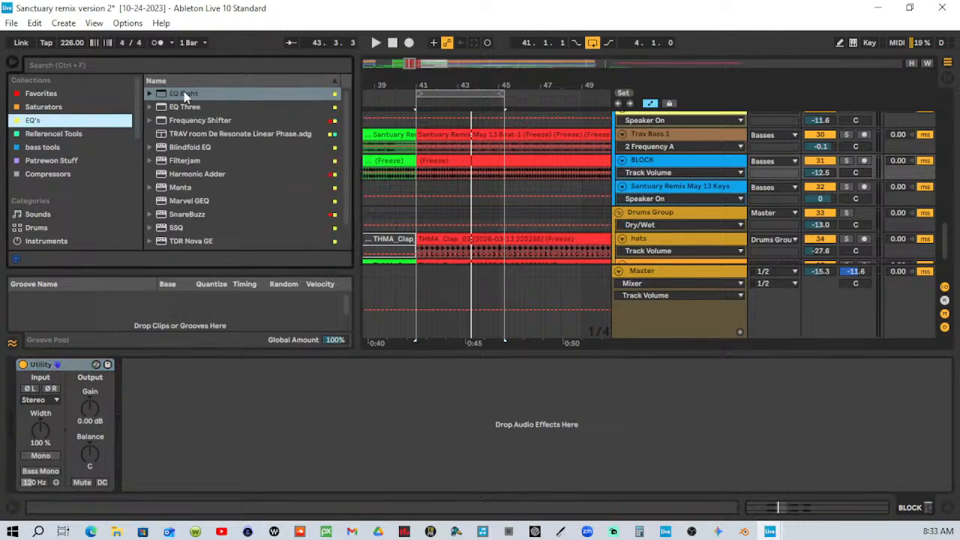
mouse_move(186, 98)
mouse_down()
mouse_move(150, 307)
mouse_move(175, 445)
mouse_move(25, 418)
mouse_move(17, 404)
mouse_up()
drag(192, 109, 361, 423)
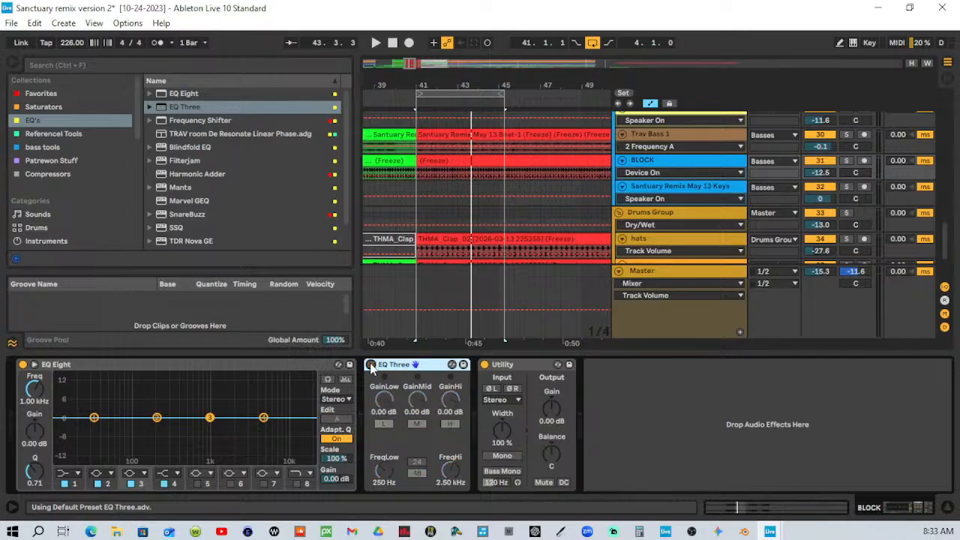
Play the loop from bar 41 with BLOCK soloed, check Trav Bass 1's EQ curve, and activate EQ Three on BLOCK.
click(415, 101)
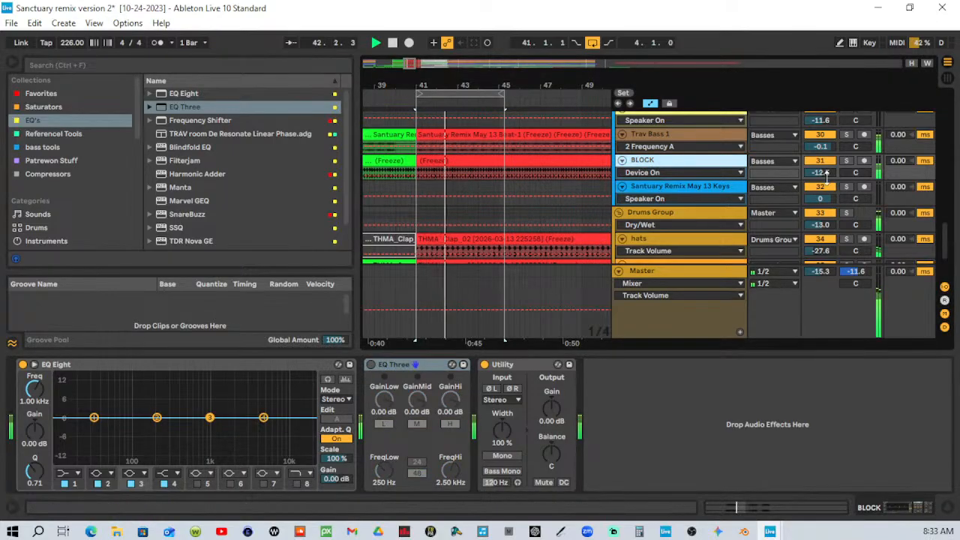
click(852, 147)
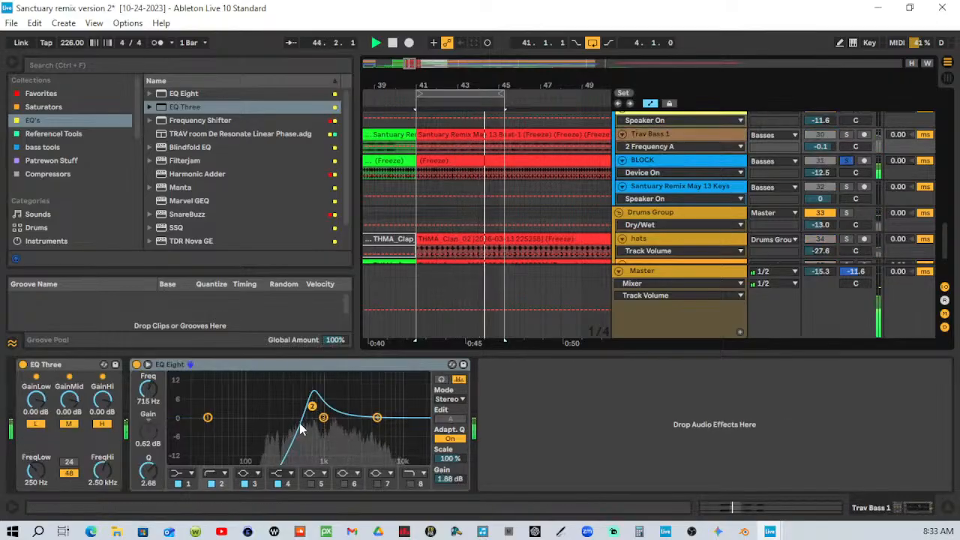
click(703, 163)
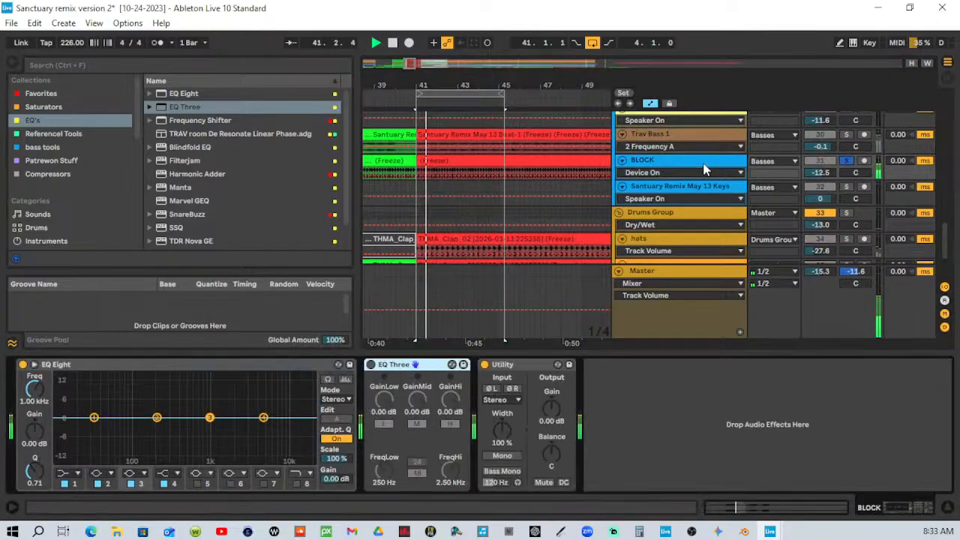
click(371, 365)
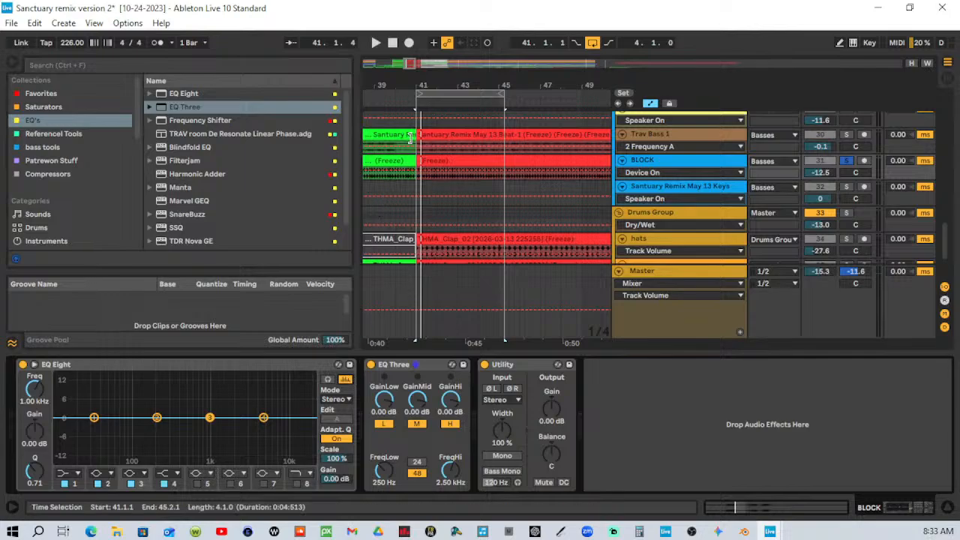
key(space)
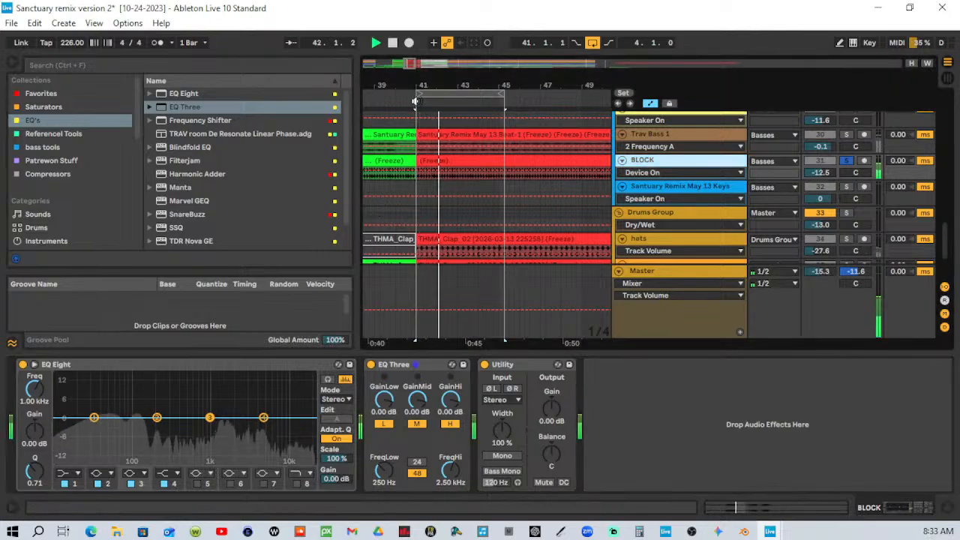
Turn band 1 of BLOCK's EQ Eight into a low-cut filter at 1.41 kHz with its gain reset to 0 dB.
drag(96, 418, 221, 420)
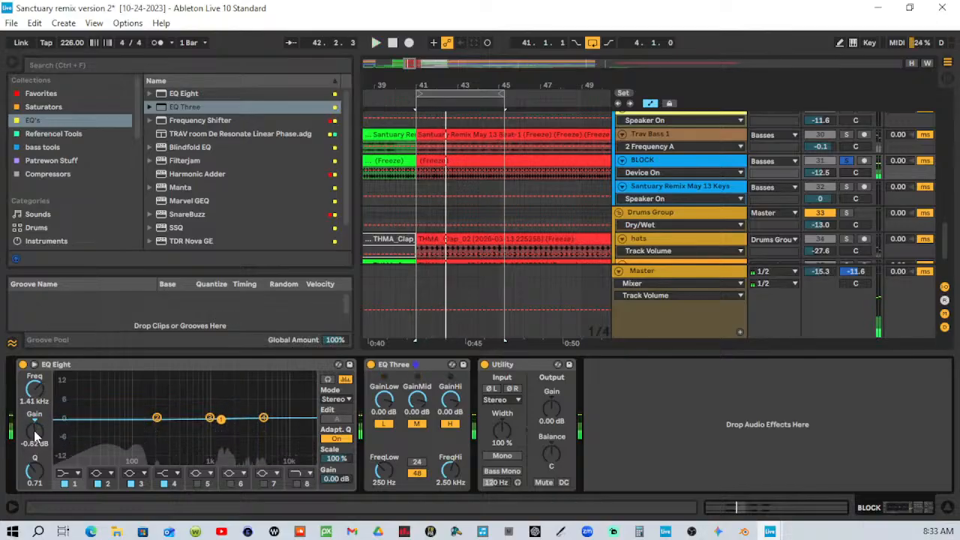
double_click(34, 431)
click(66, 476)
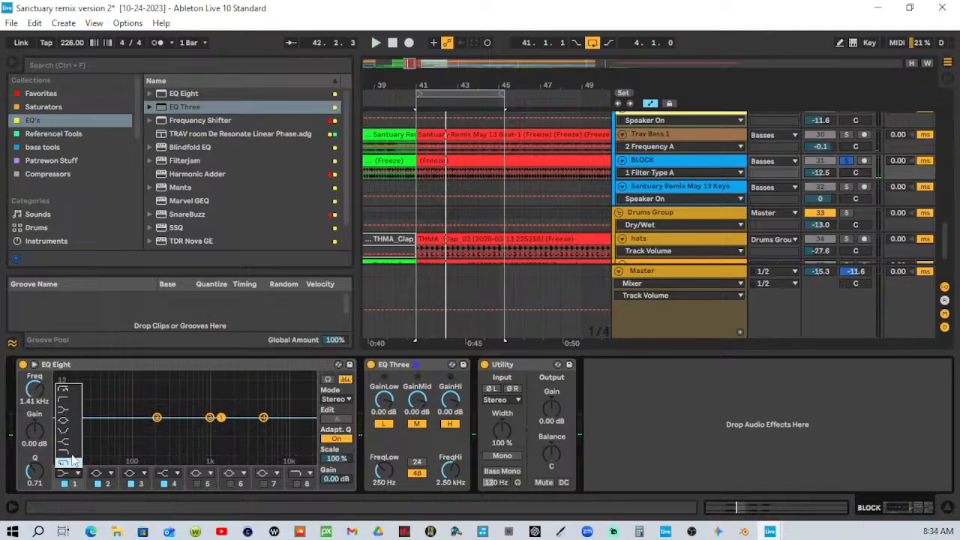
click(71, 402)
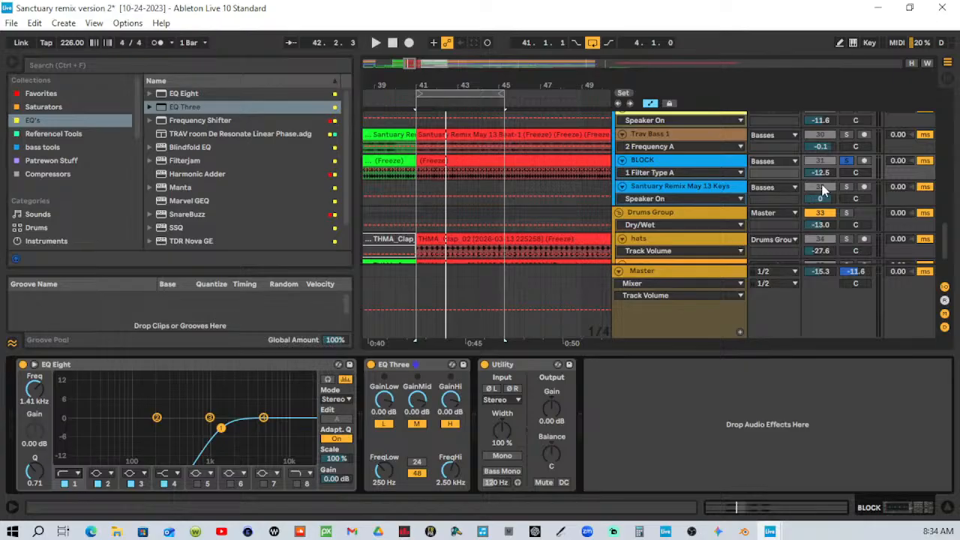
Unsolo BLOCK and raise its Utility gain to 9.89 dB while the full mix plays.
click(848, 162)
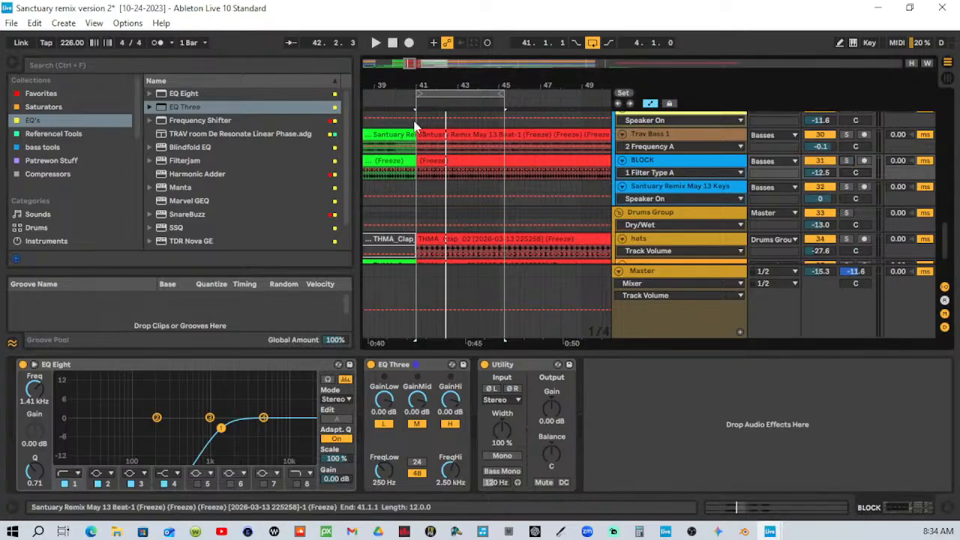
key(space)
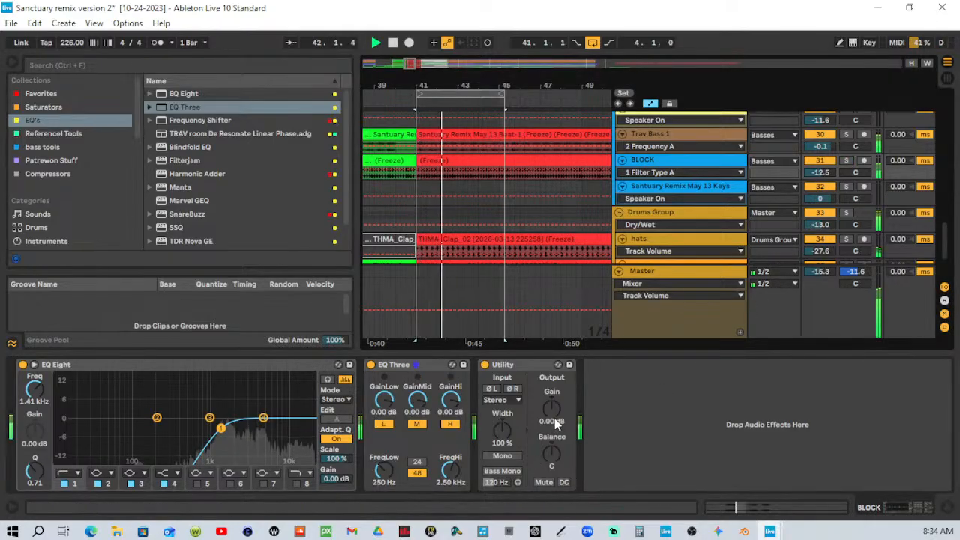
drag(554, 418, 554, 406)
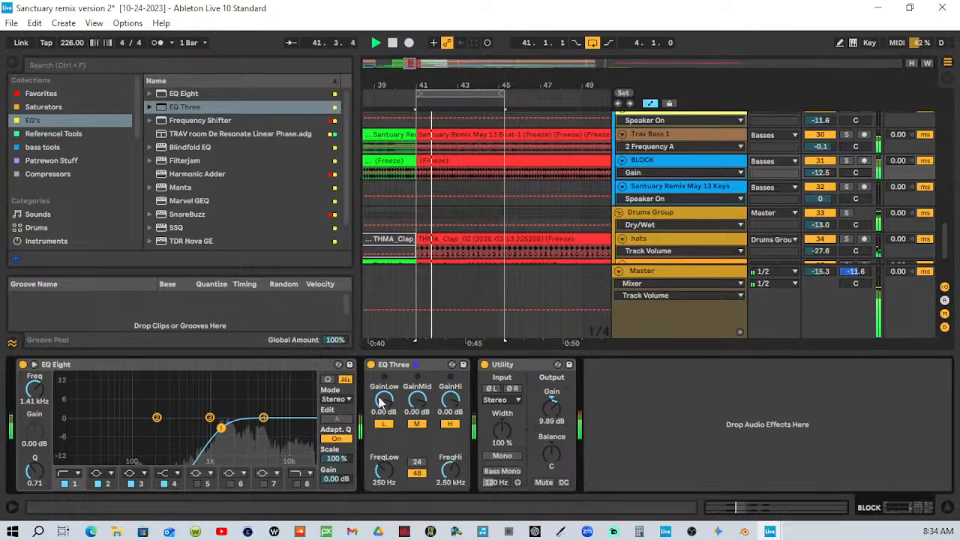
Sharpen BLOCK's EQ Eight low cut to 1.32 kHz with a Q of 2.50, and lower the Utility gain to 6.67 dB.
drag(220, 427, 216, 405)
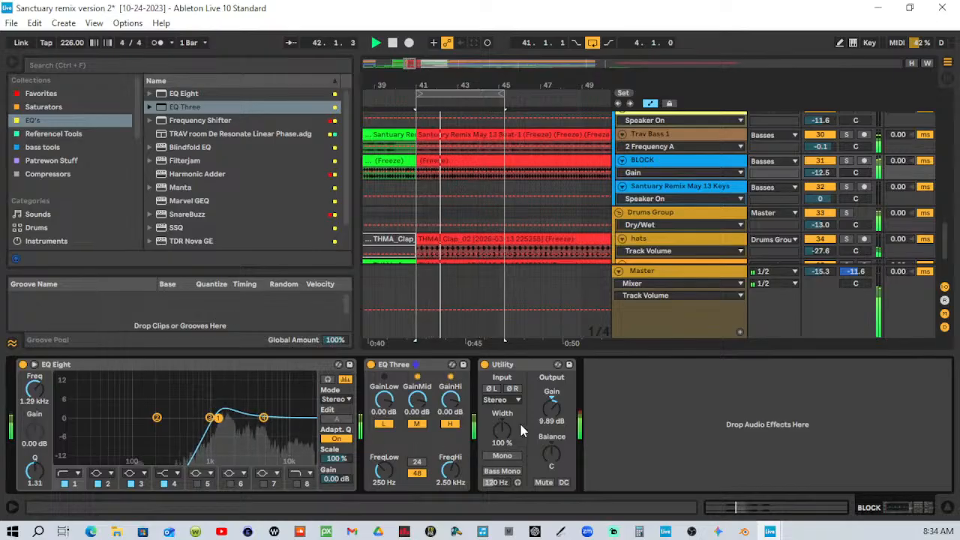
drag(561, 416, 561, 410)
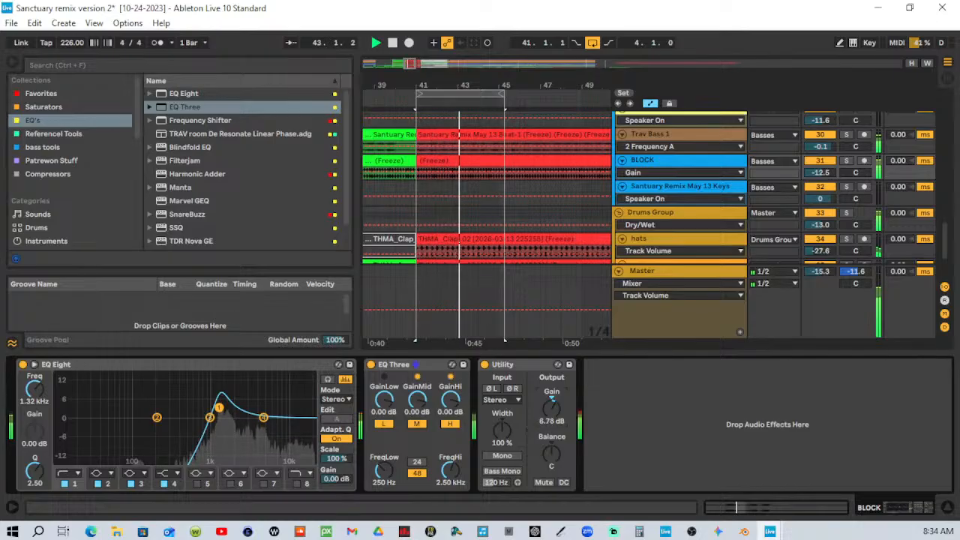
key(space)
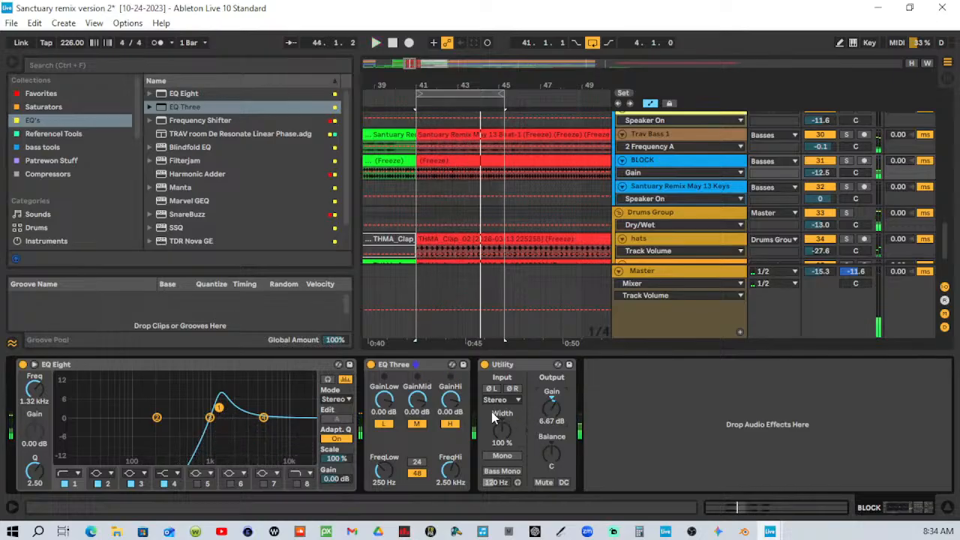
Switch BLOCK's Utility width control to Mid/Side mode and audition the balance at 100S with the track soloed, ending at 0.
right_click(492, 412)
click(529, 418)
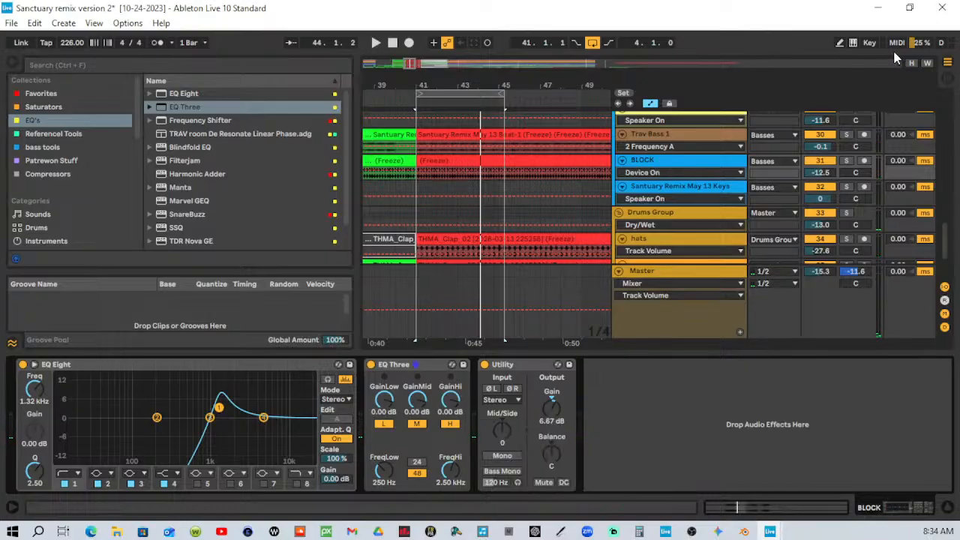
click(846, 161)
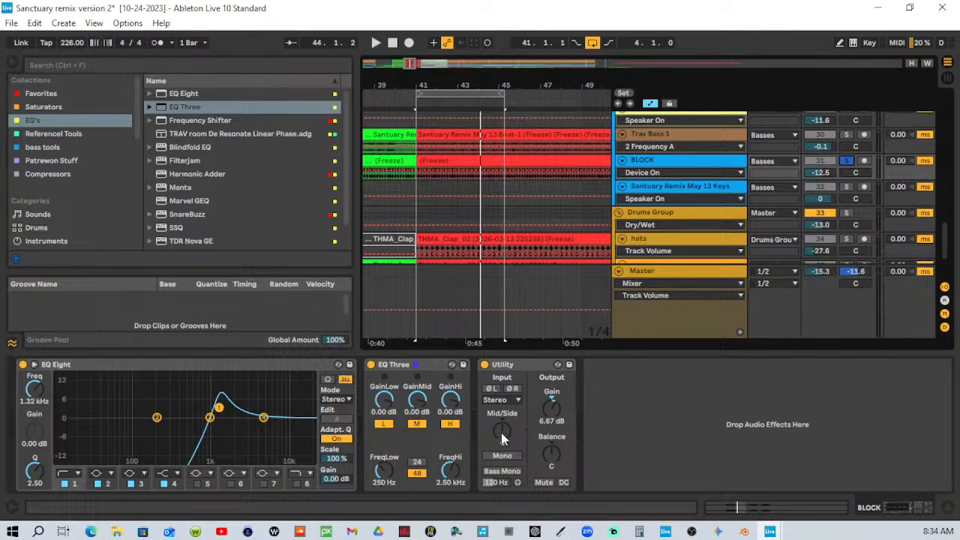
key(space)
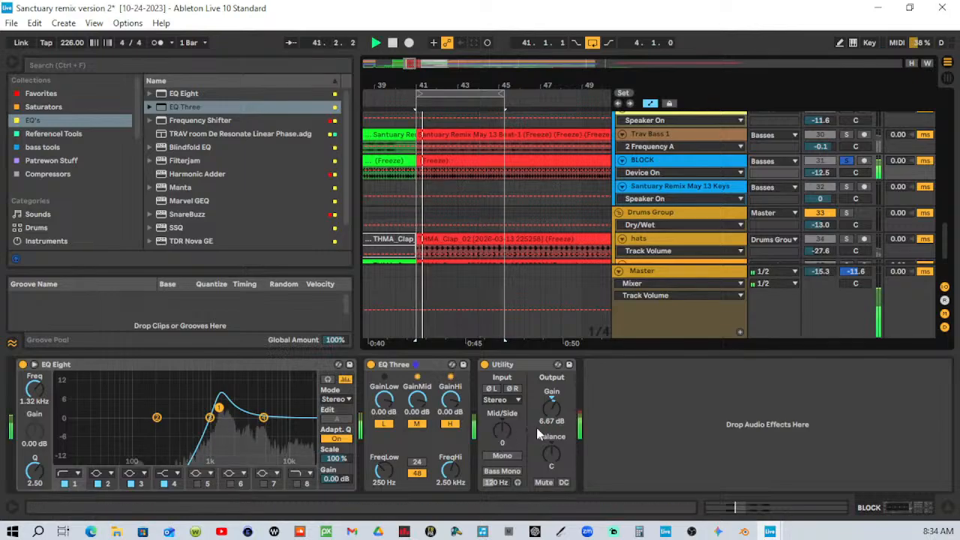
click(505, 426)
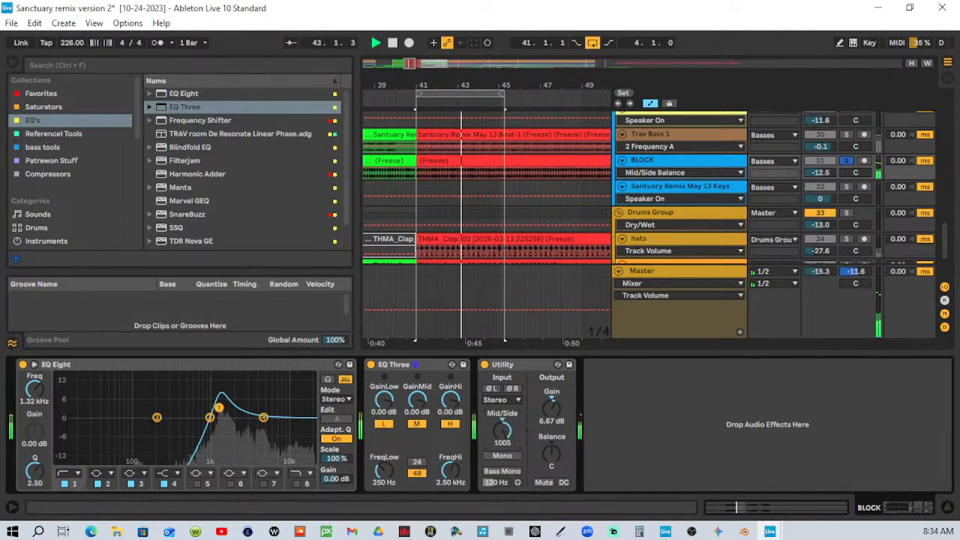
key(space)
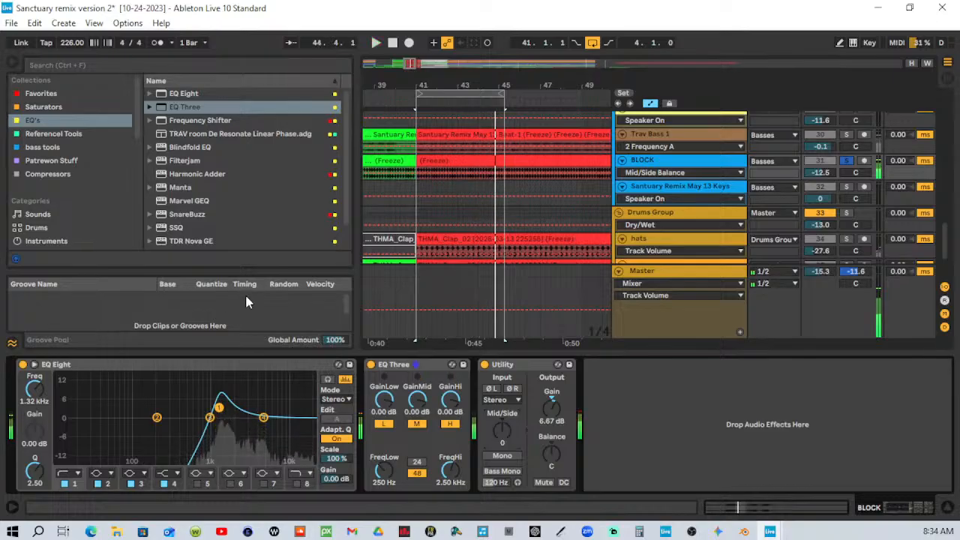
Insert the Delay audio effect between EQ Three and Utility on the BLOCK track.
click(66, 161)
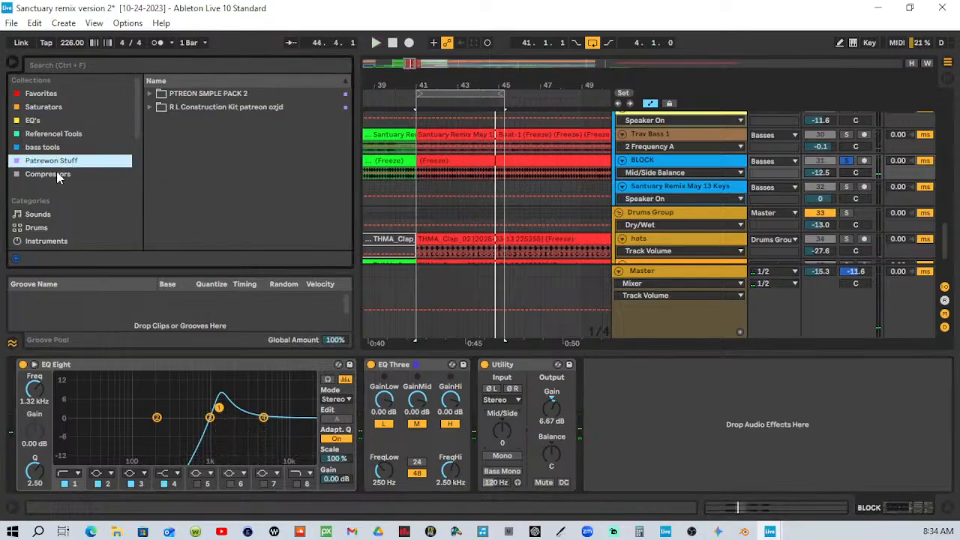
click(33, 121)
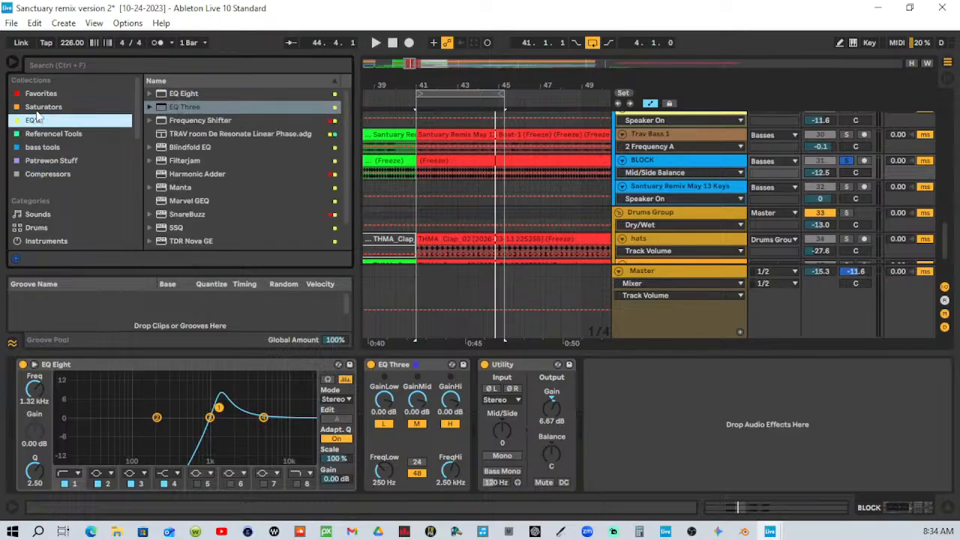
click(39, 109)
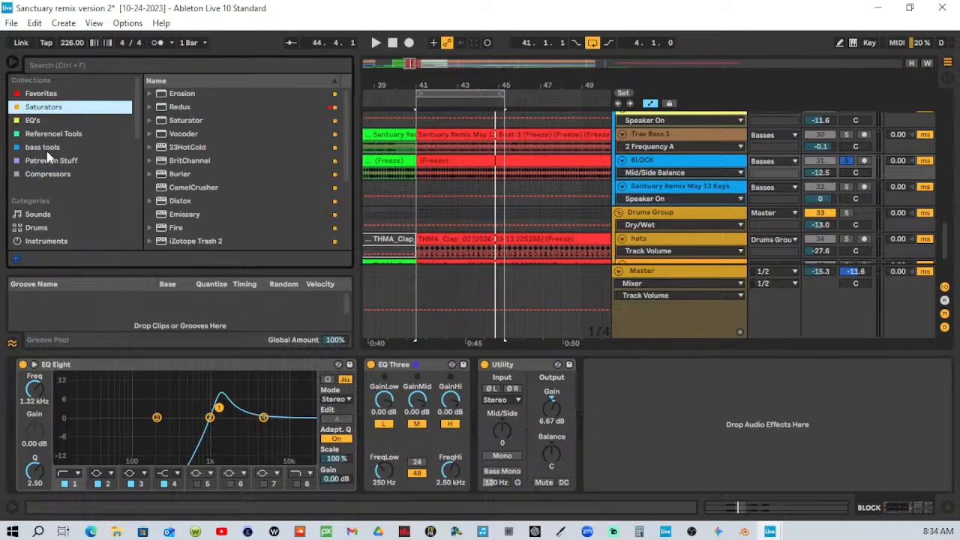
scroll(47, 151, down, 3)
click(58, 210)
click(58, 200)
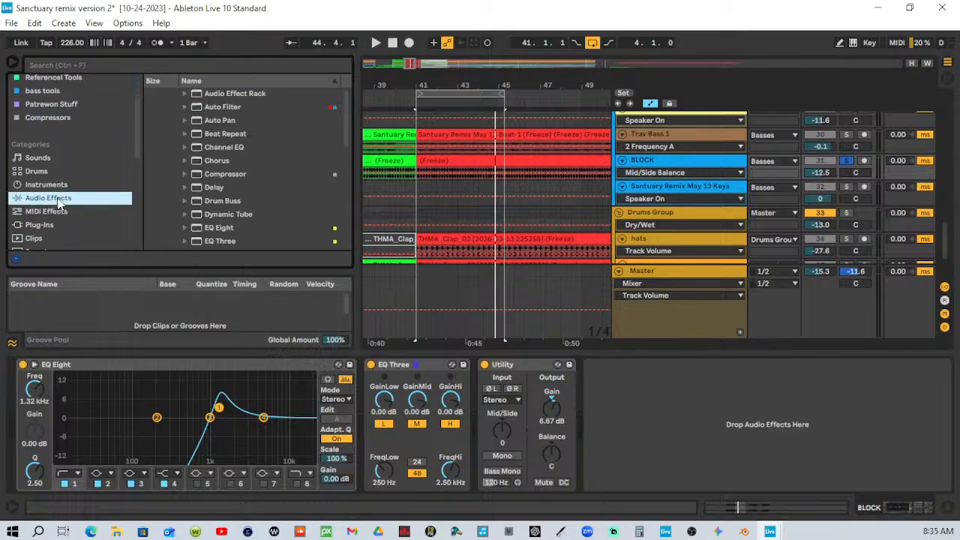
drag(201, 192, 511, 396)
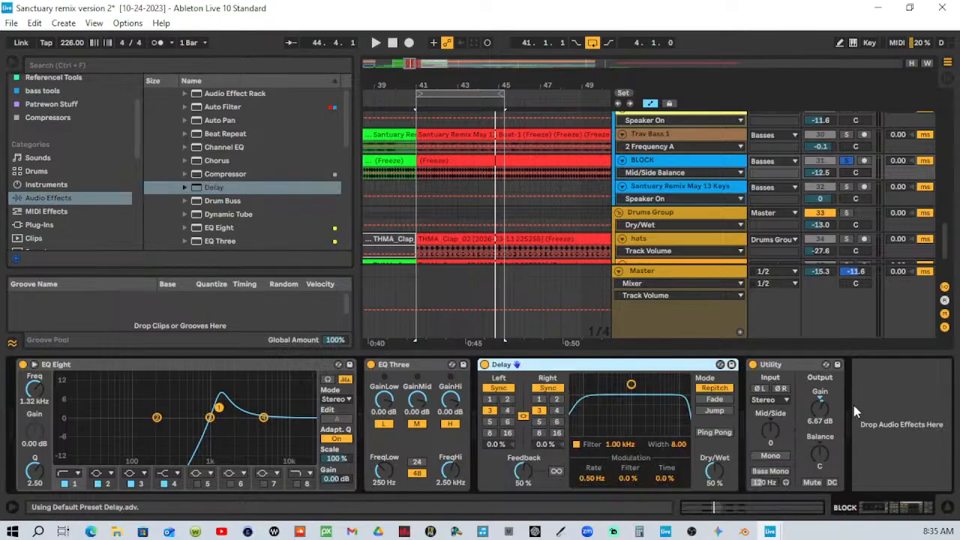
click(833, 483)
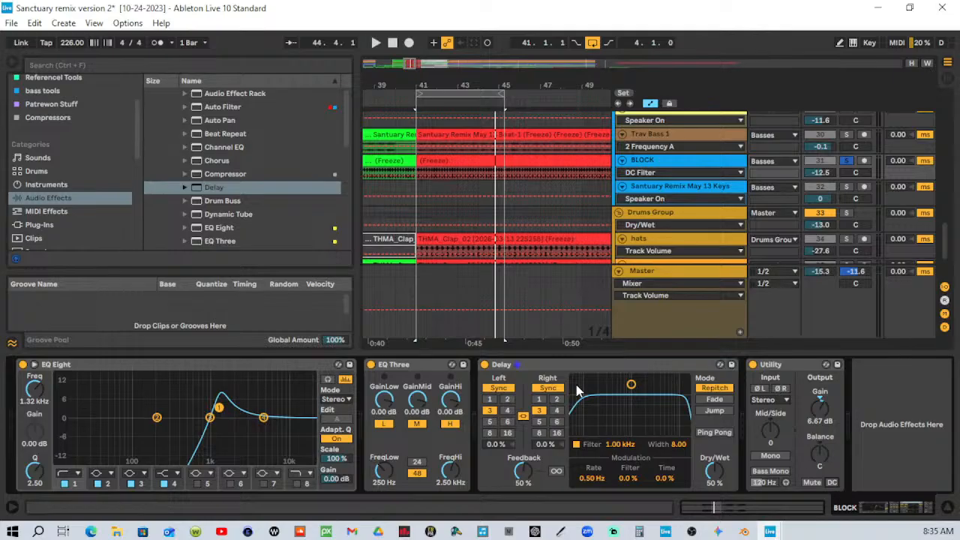
Unsync the Delay and set it to 47.3 ms with 35% feedback and 100% Dry/Wet while looping from bar 41.
click(548, 390)
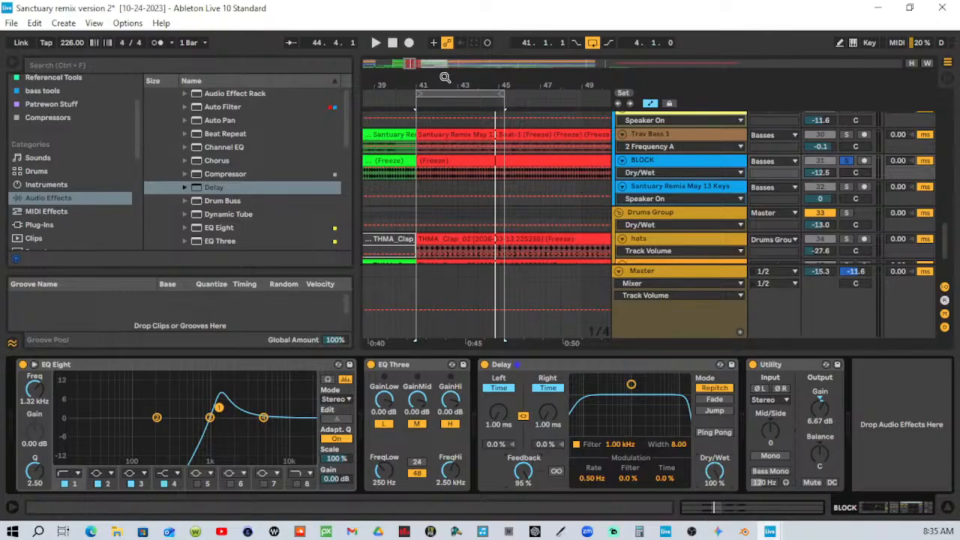
drag(445, 79, 444, 106)
click(398, 101)
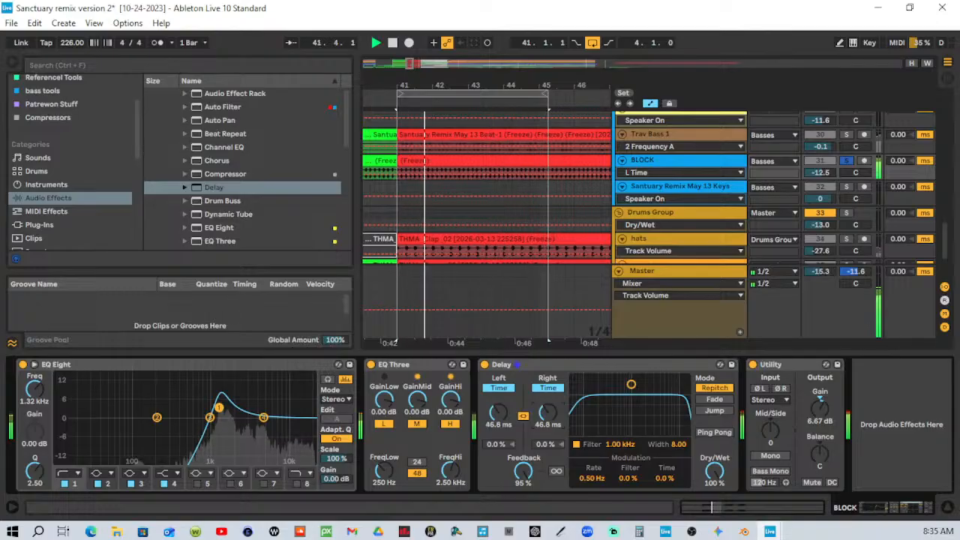
drag(498, 413, 498, 411)
drag(523, 473, 523, 525)
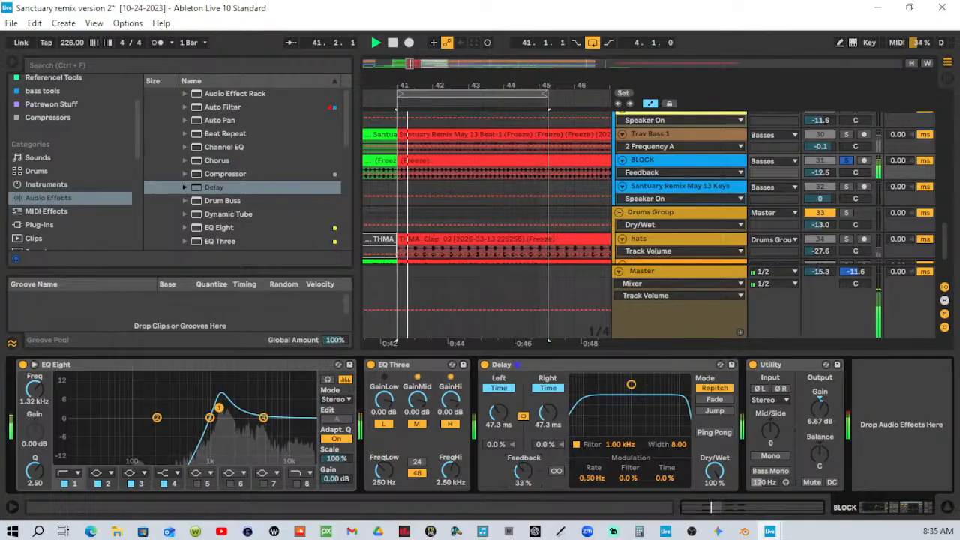
Enable the Delay's Ping Pong mode, turn off its filter, and bring Dry/Wet to 27% in the unsoloed mix.
click(714, 433)
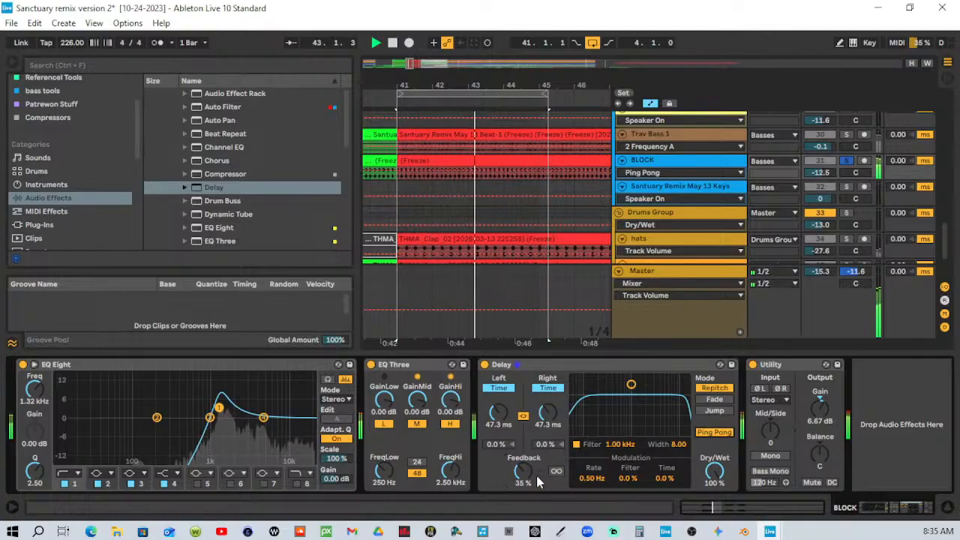
drag(716, 472, 714, 536)
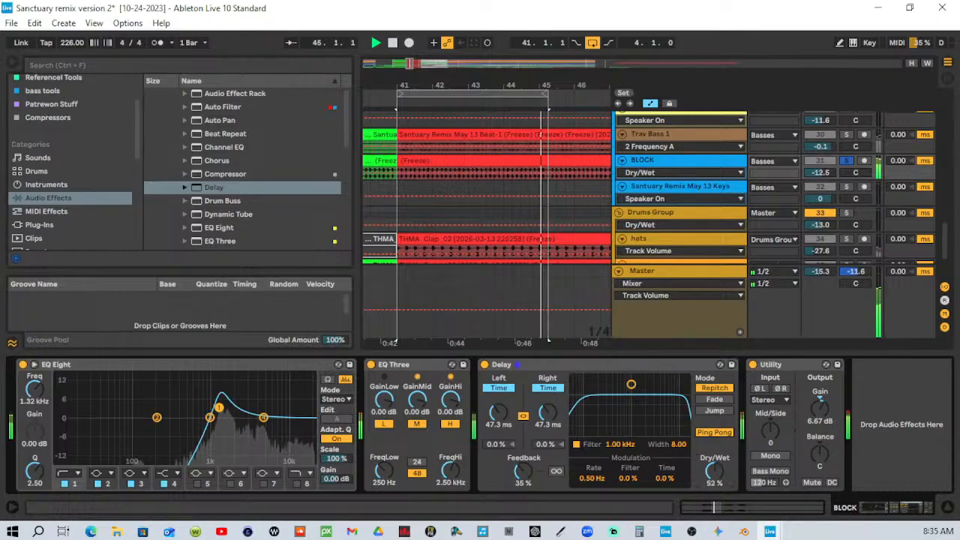
click(577, 445)
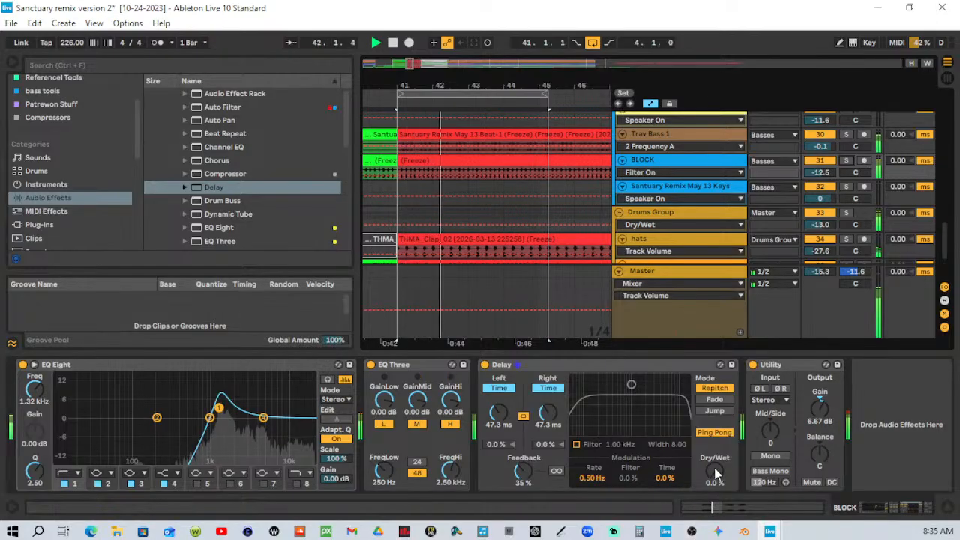
drag(717, 474, 717, 456)
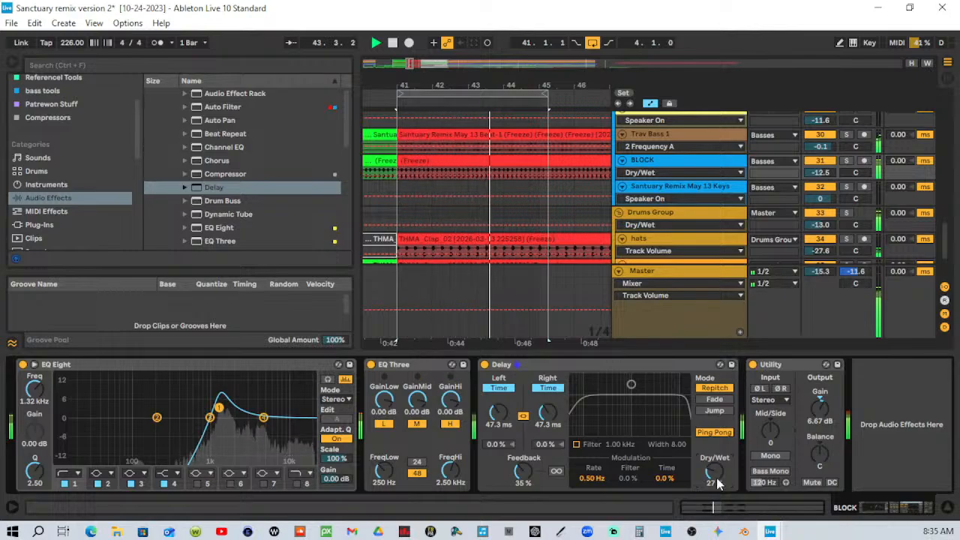
Try BLOCK's Utility Mid/Side balance at 62S with the Delay's Dry/Wet at 37%, and return both to 0.
click(771, 430)
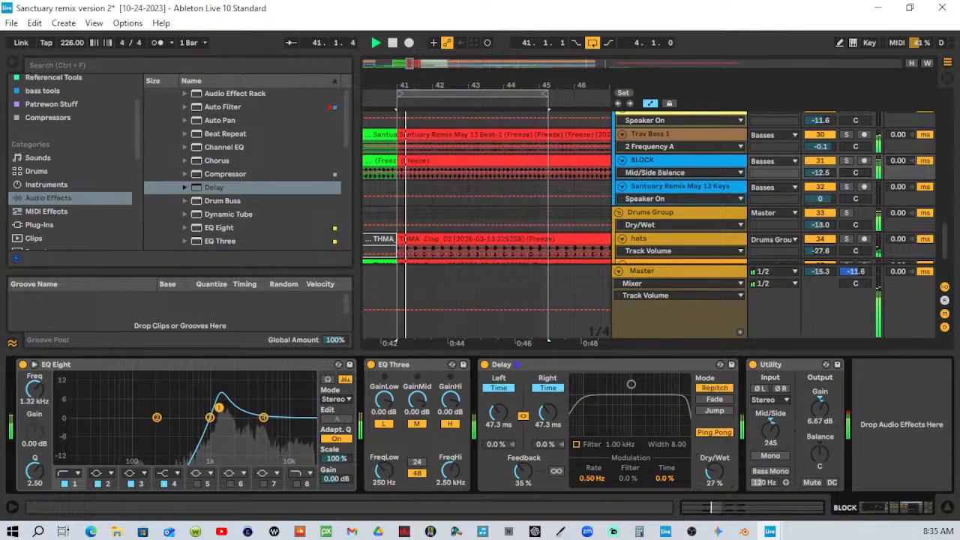
drag(771, 430, 770, 402)
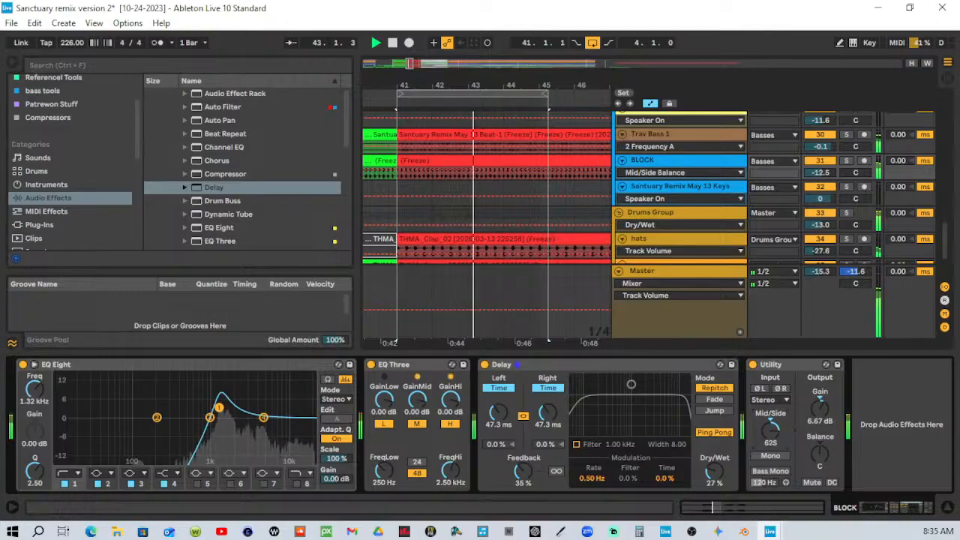
drag(714, 472, 714, 463)
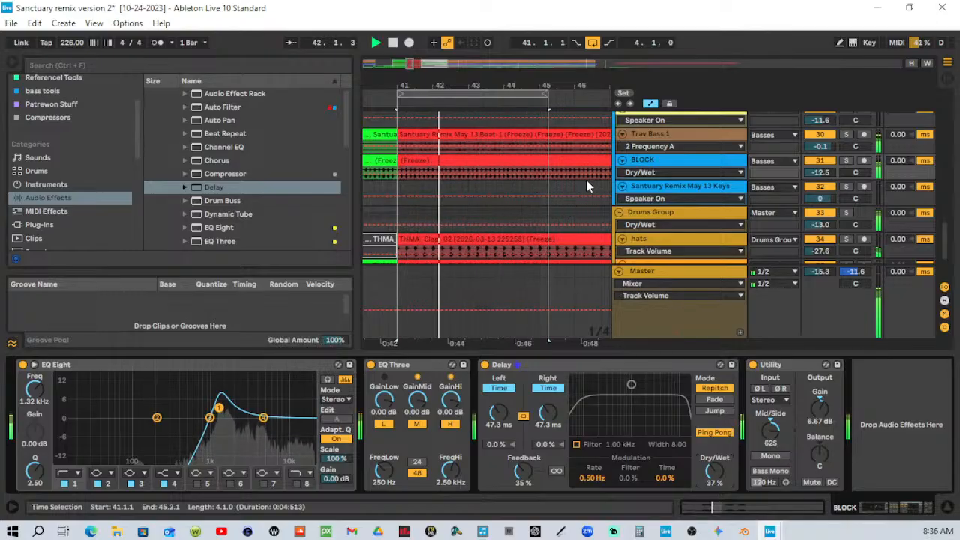
key(space)
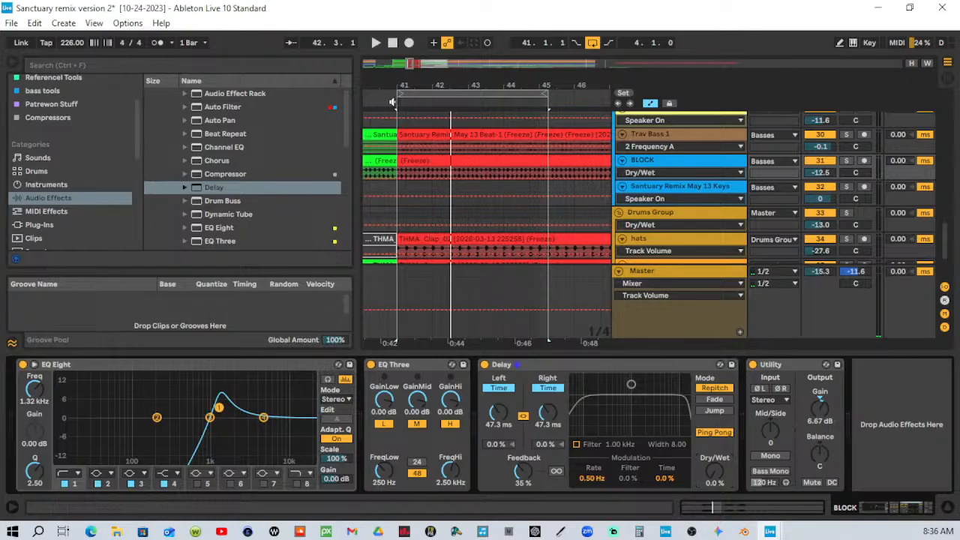
Retune BLOCK's Delay to 28.2 ms, 10% feedback and 39% Dry/Wet, and lower the Utility gain to 3.33 dB during playback.
click(393, 102)
drag(714, 478, 715, 458)
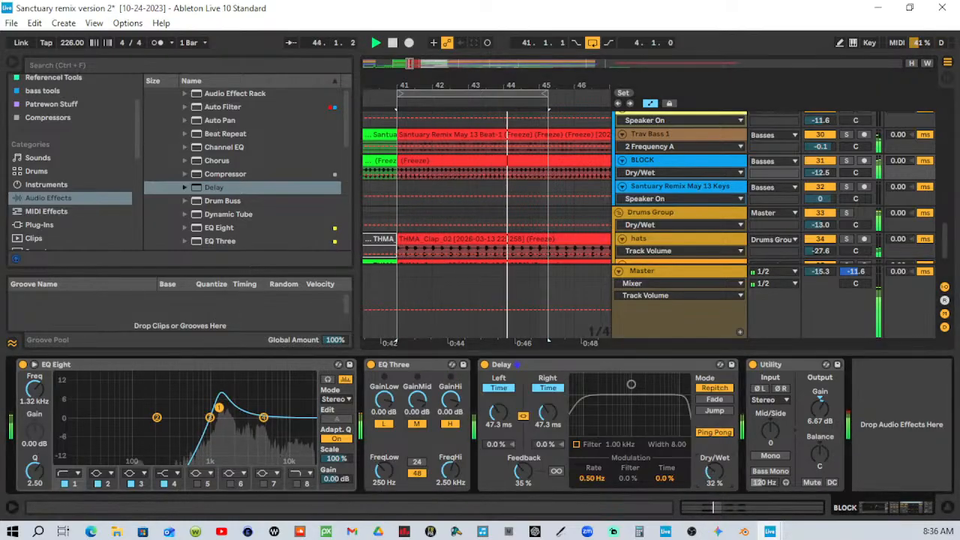
mouse_move(535, 473)
mouse_down()
mouse_move(536, 492)
mouse_move(524, 471)
mouse_up()
drag(499, 413, 499, 431)
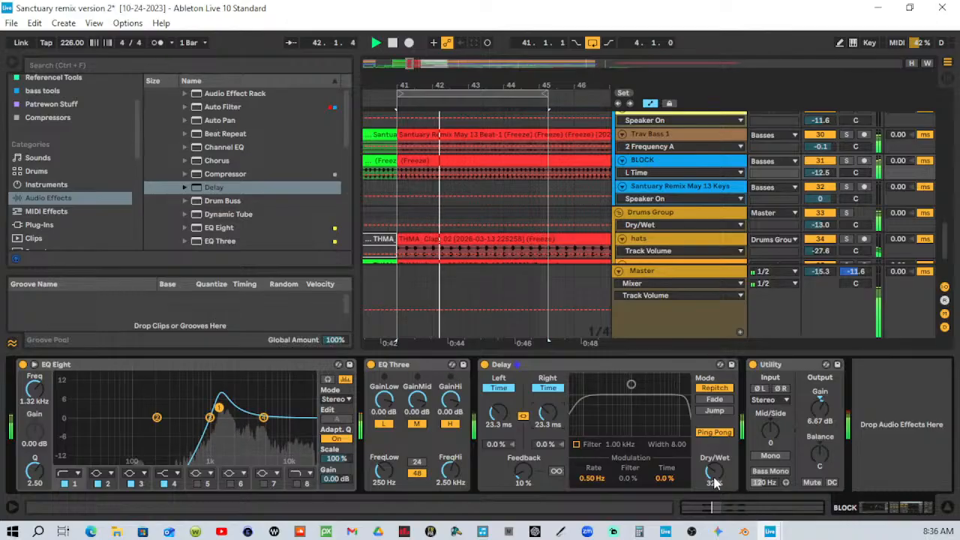
drag(713, 479, 714, 478)
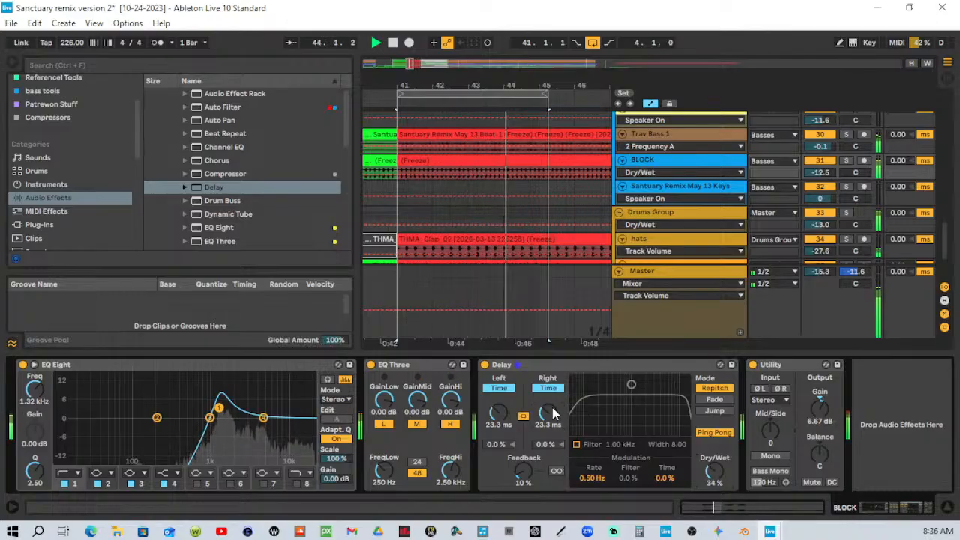
drag(499, 415, 553, 411)
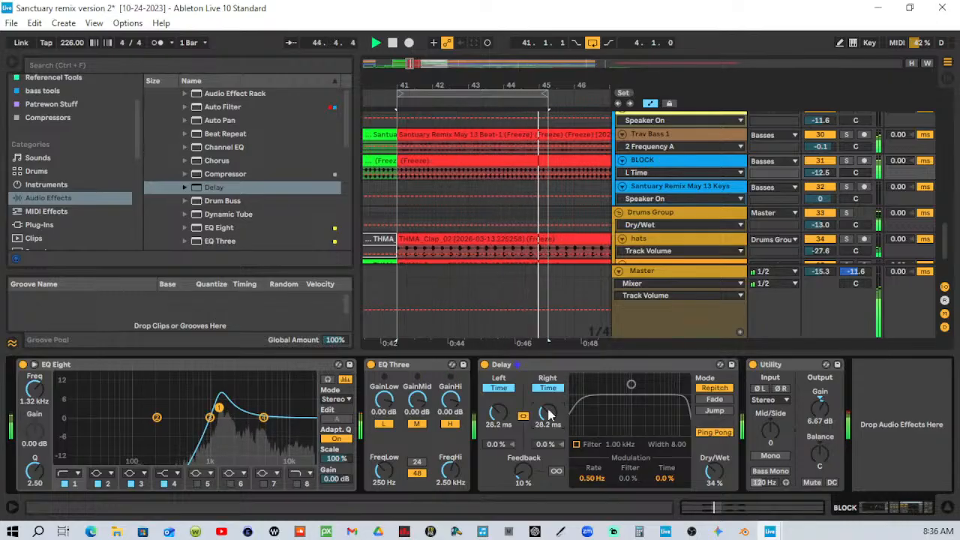
drag(714, 472, 714, 466)
drag(816, 409, 816, 417)
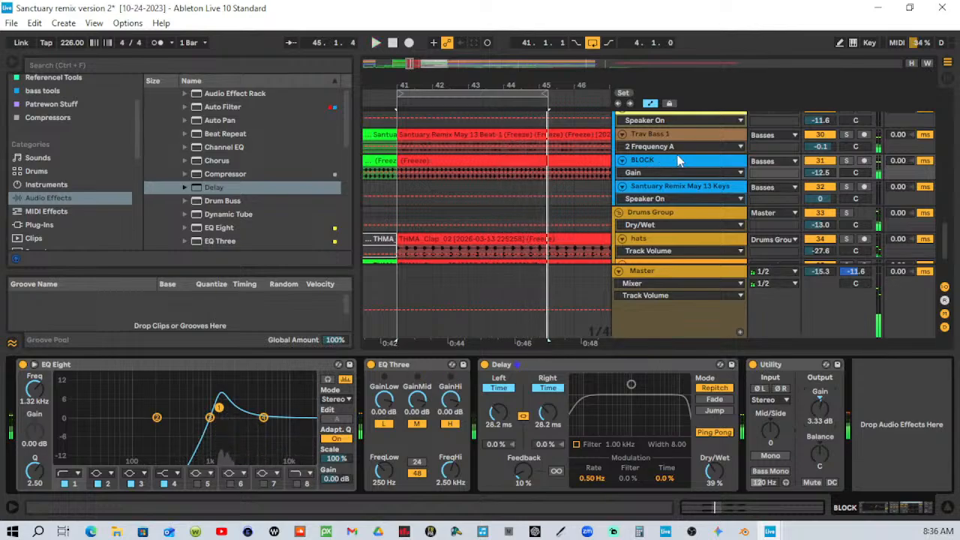
Bring up Trav Bass 1's devices and listen to the track soloed from bar 41.
click(720, 140)
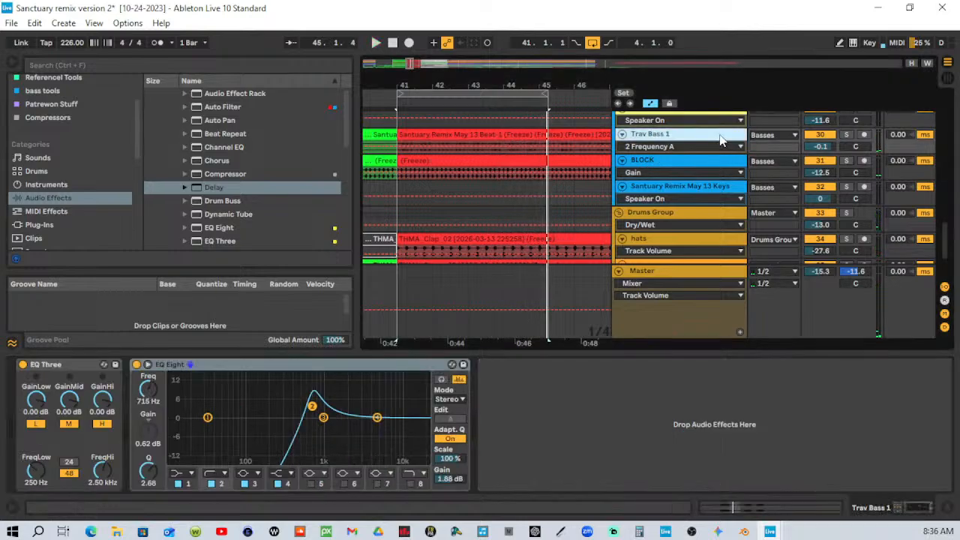
click(847, 135)
click(398, 100)
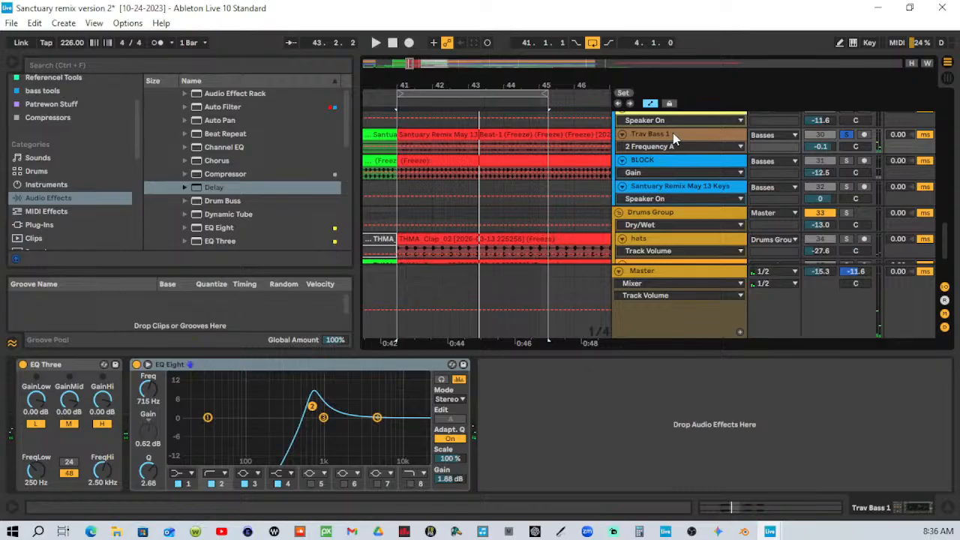
Switch Trav Bass 1's panning to split stereo and set the right channel to 8L while the full mix plays.
right_click(857, 147)
click(828, 152)
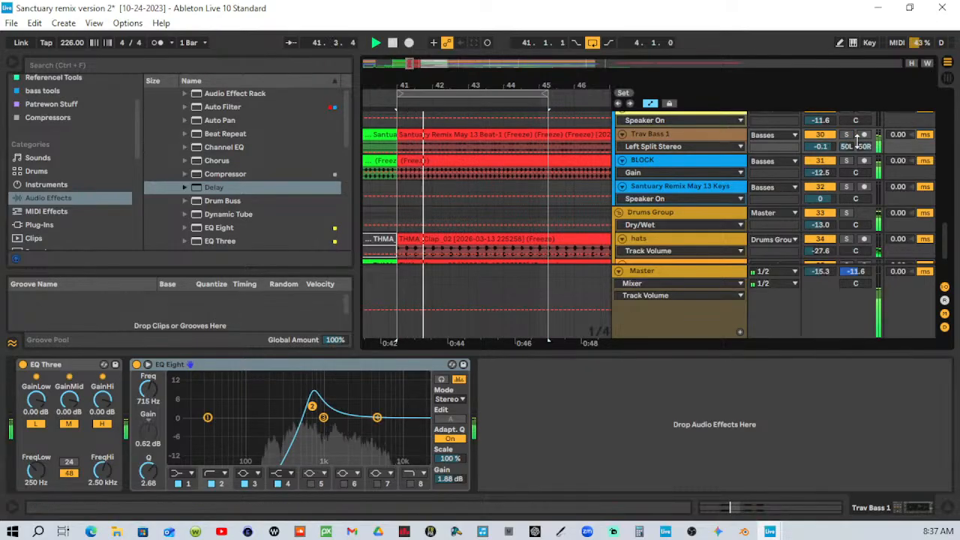
drag(864, 147, 865, 190)
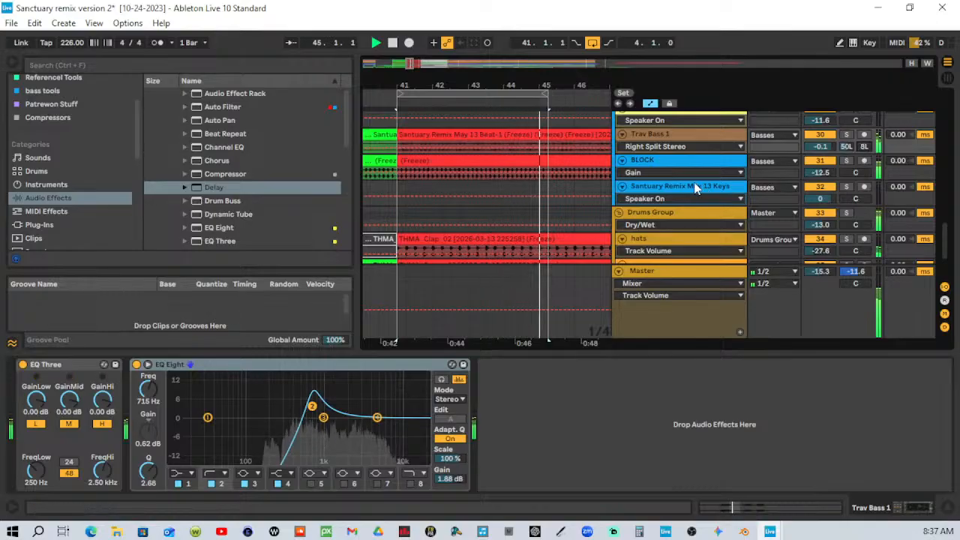
scroll(522, 173, down, 3)
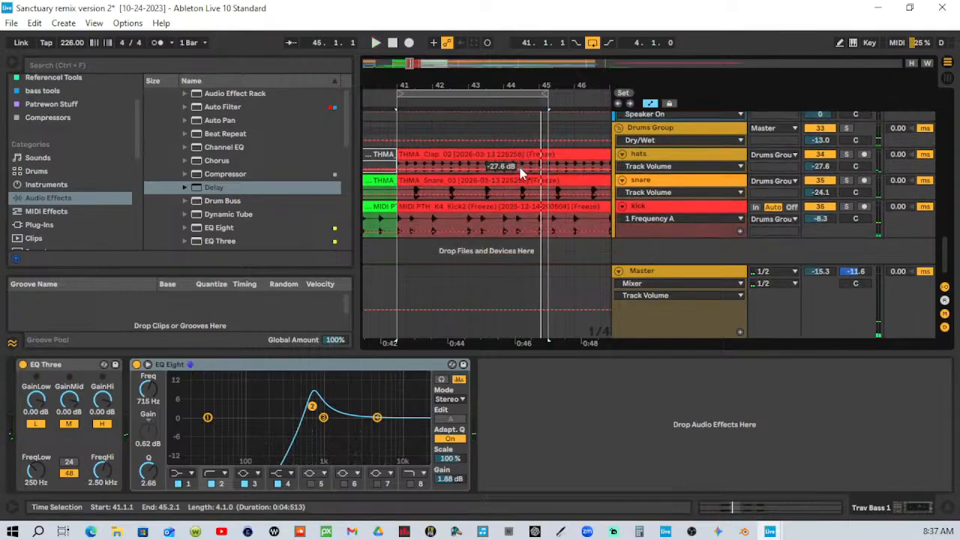
Solo the yellow Trav Bass 1 on track 28, listen from bar 41 and bring up its Utility device.
scroll(521, 173, up, 7)
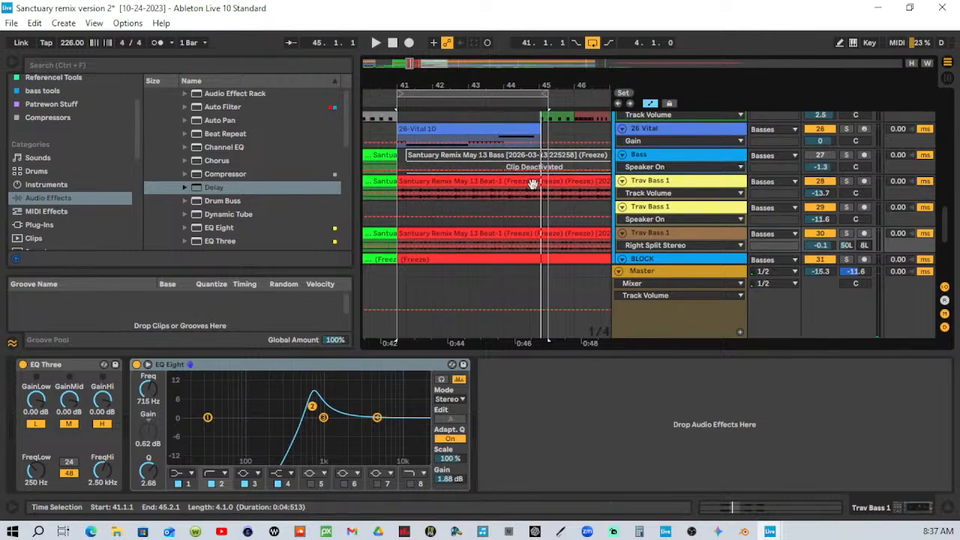
click(848, 183)
click(393, 103)
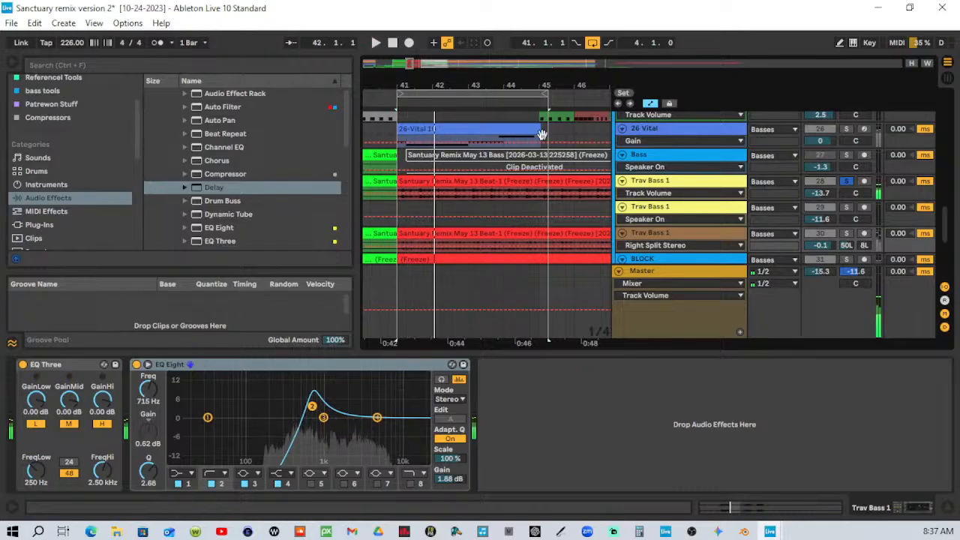
click(700, 183)
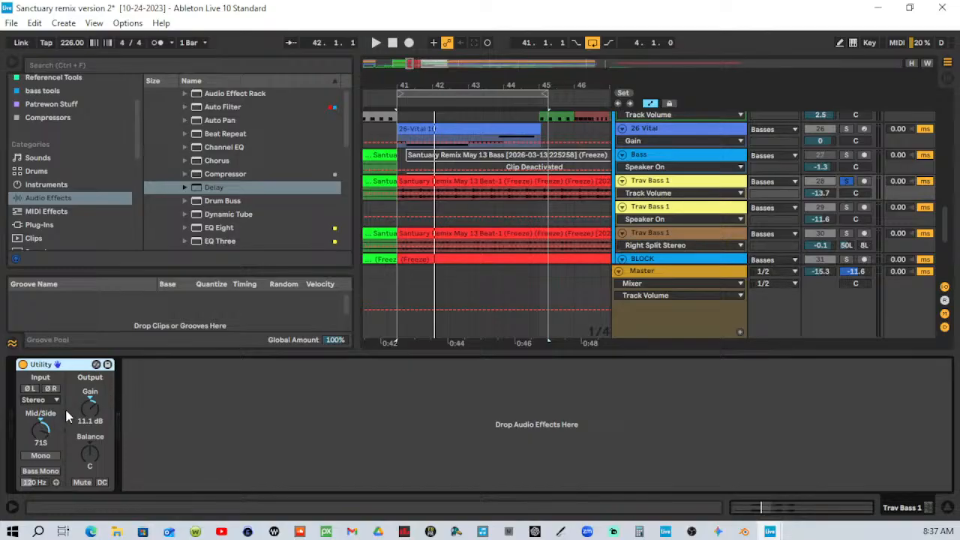
Try track 28's Utility Mid/Side balance at 49M during solo playback from bar 41, and undo the change.
click(391, 105)
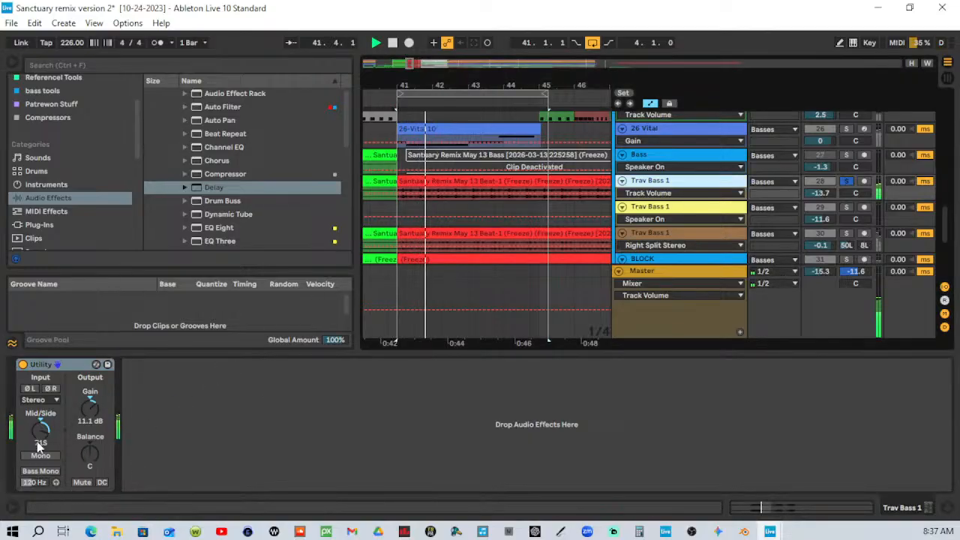
drag(42, 430, 42, 443)
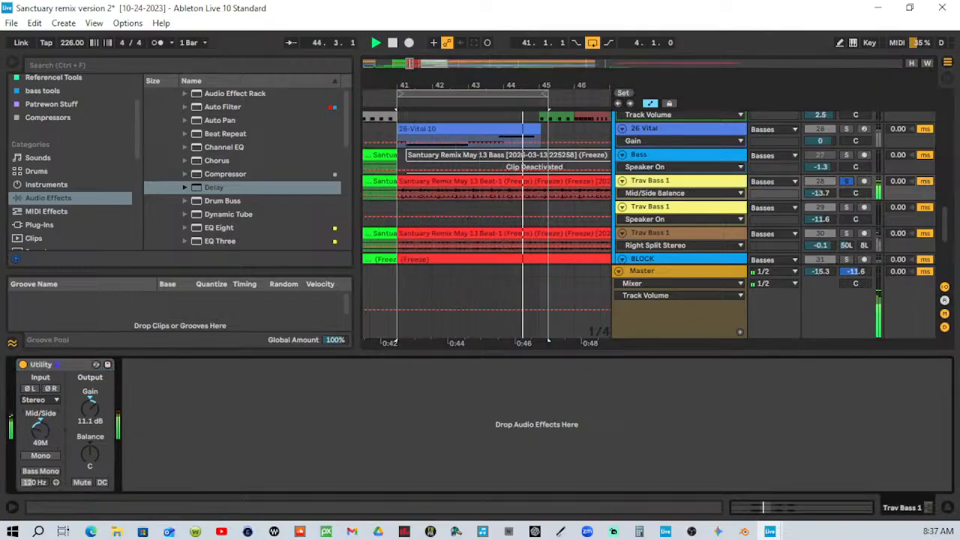
key(ctrl+z)
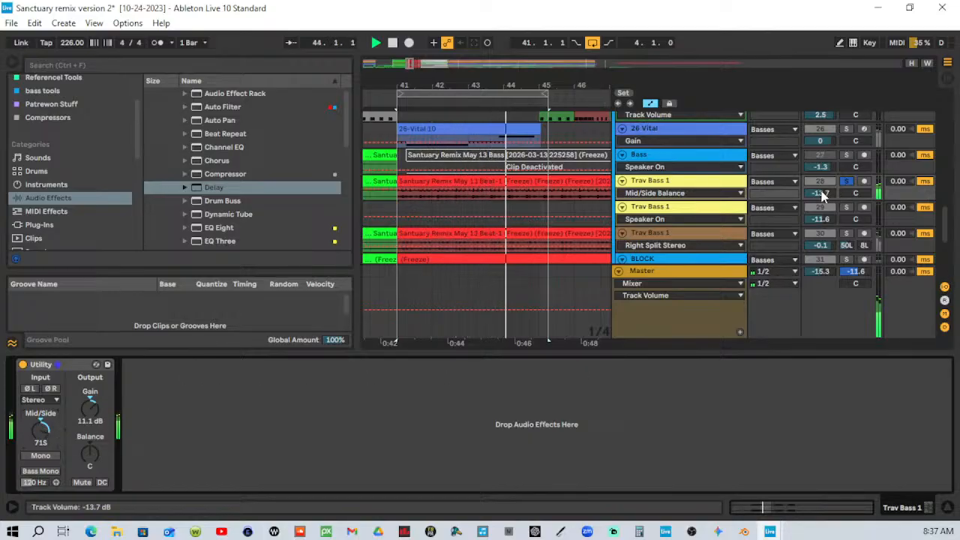
Switch track 28's panning to split stereo and set its left channel to 40R while the full mix plays.
right_click(856, 193)
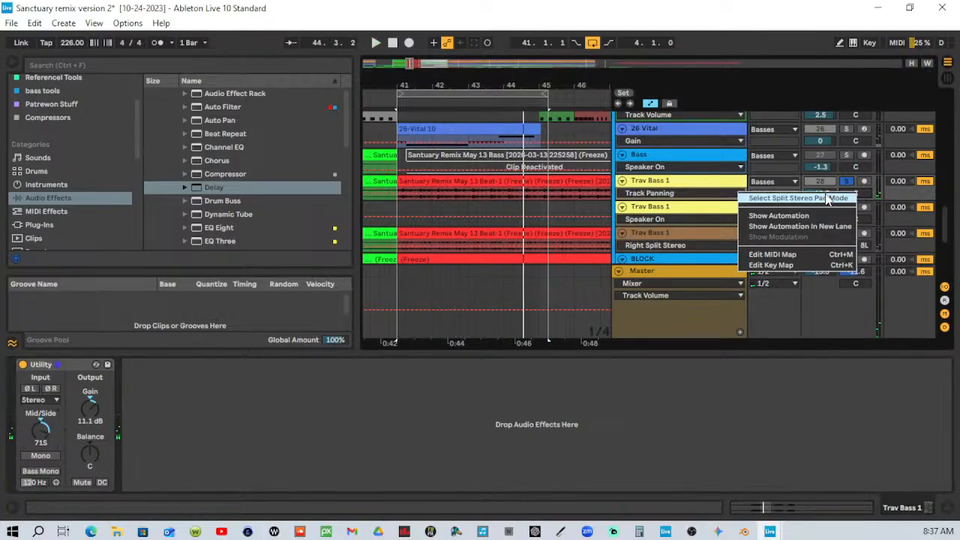
click(847, 195)
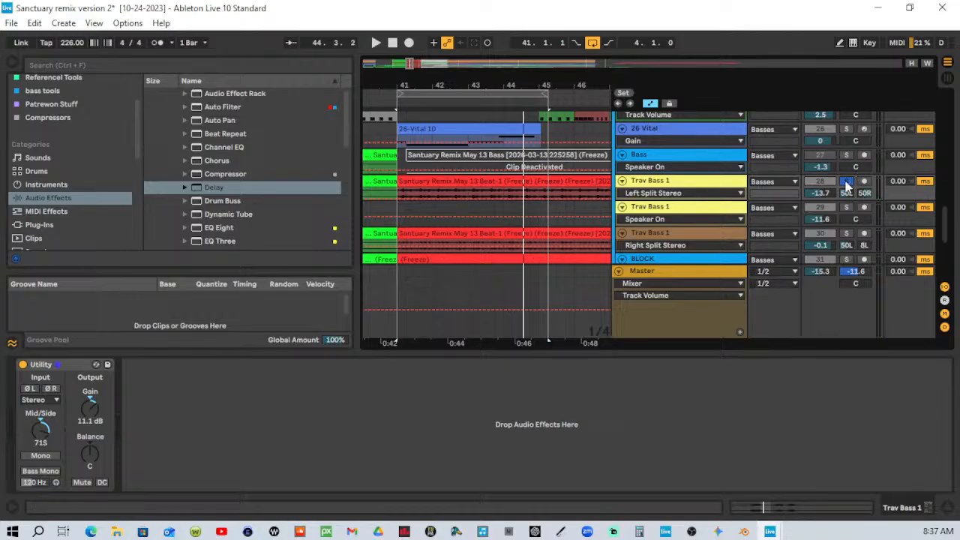
click(396, 102)
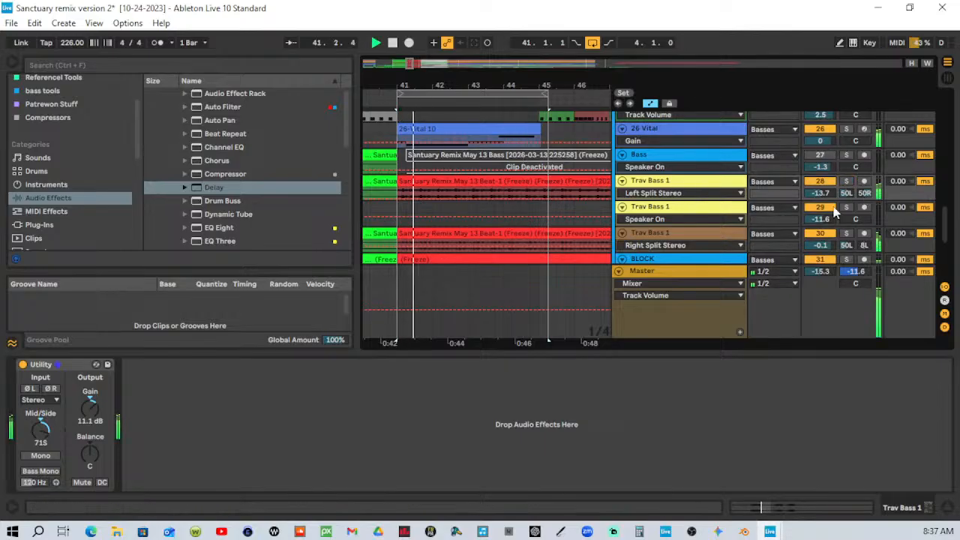
drag(846, 193, 847, 125)
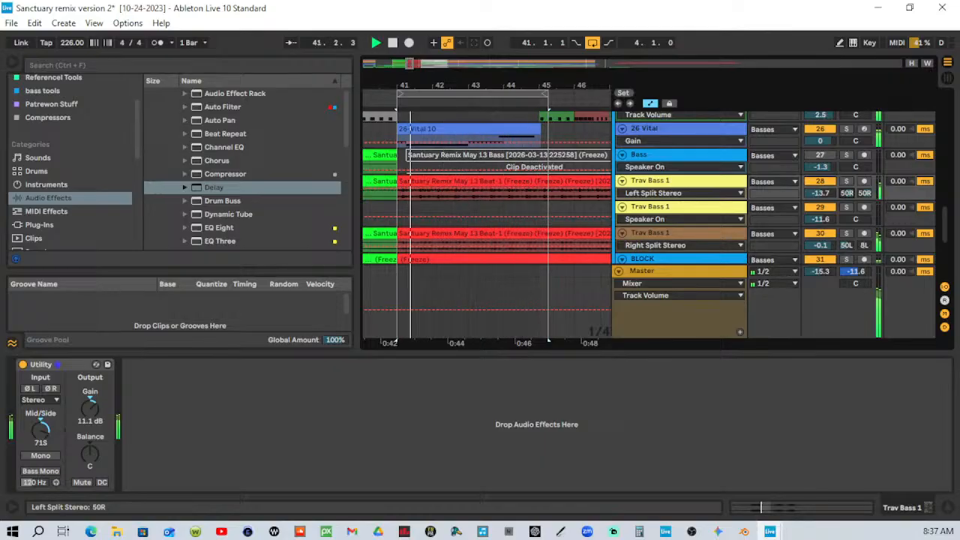
drag(847, 193, 847, 200)
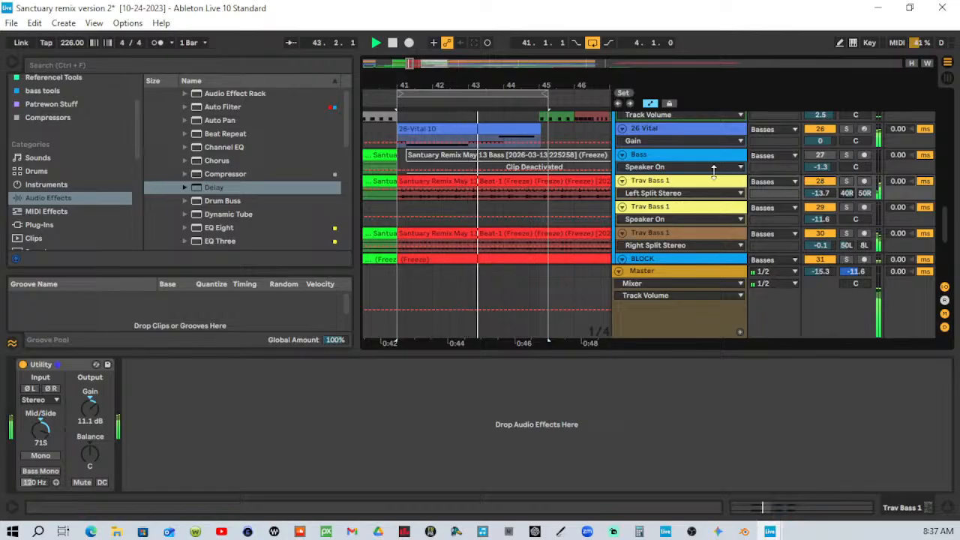
Rebalance track 28 during playback: Utility gain 4.94 dB, Mid/Side balance 24S and left split channel 44R.
drag(84, 408, 84, 394)
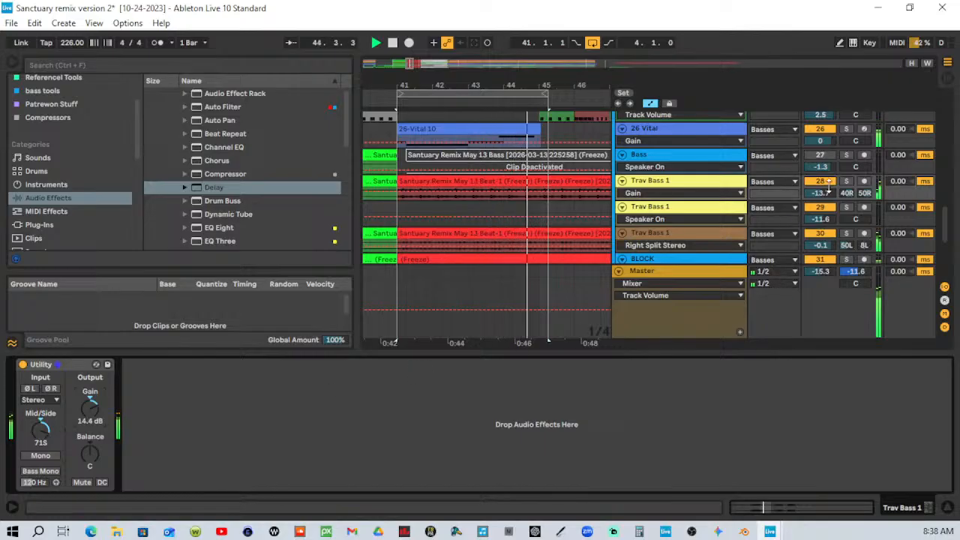
drag(847, 193, 848, 192)
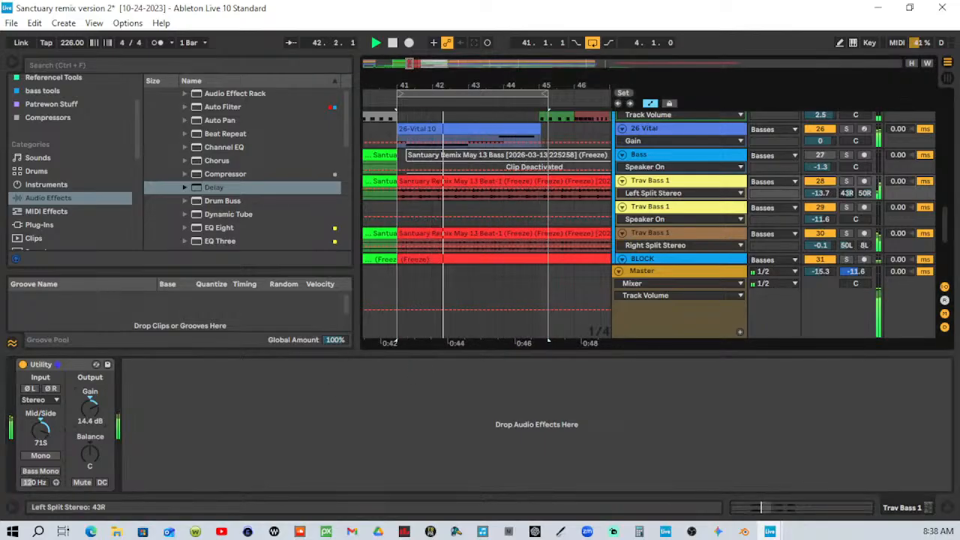
drag(56, 445, 56, 455)
drag(98, 398, 98, 406)
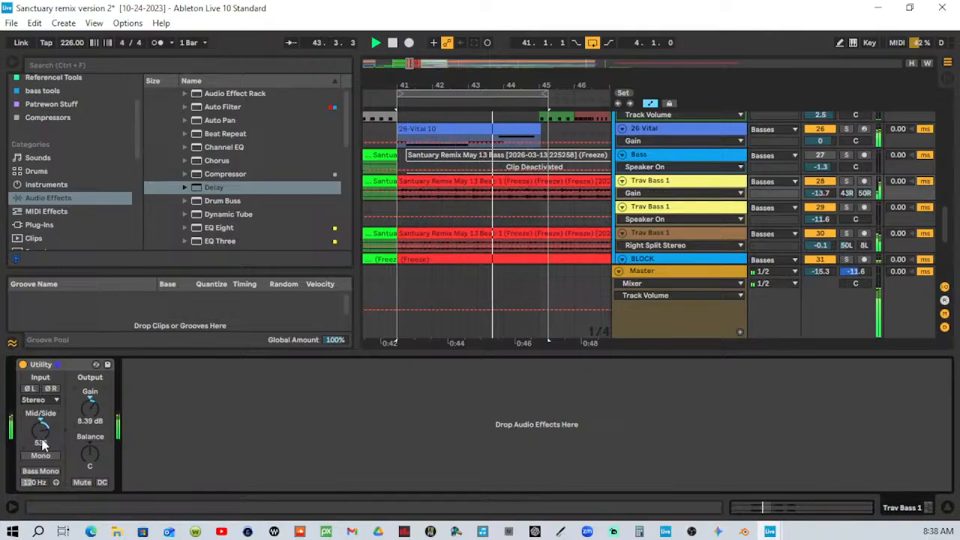
drag(43, 444, 43, 450)
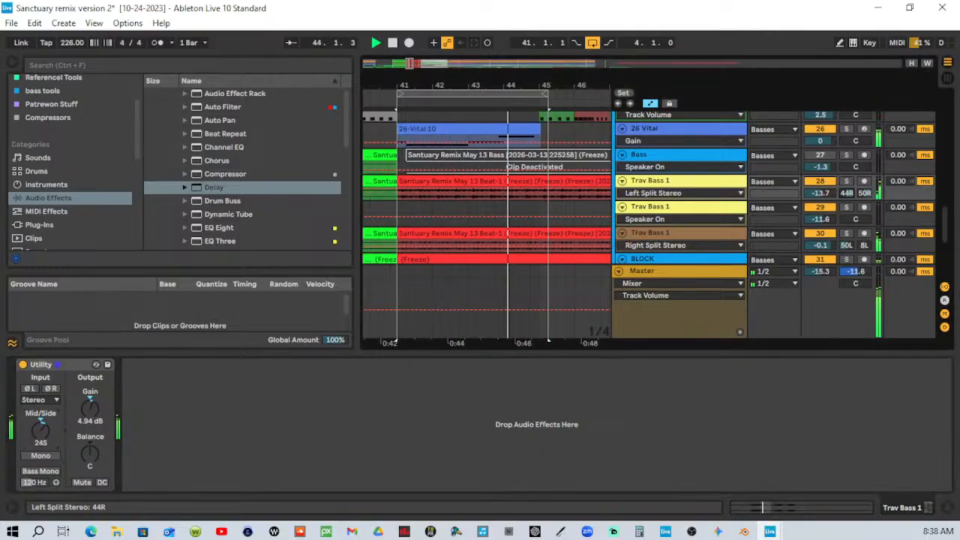
Set the right split-stereo channel of the brown Trav Bass 1 on track 30 to 19L.
scroll(720, 171, down, 3)
click(721, 171)
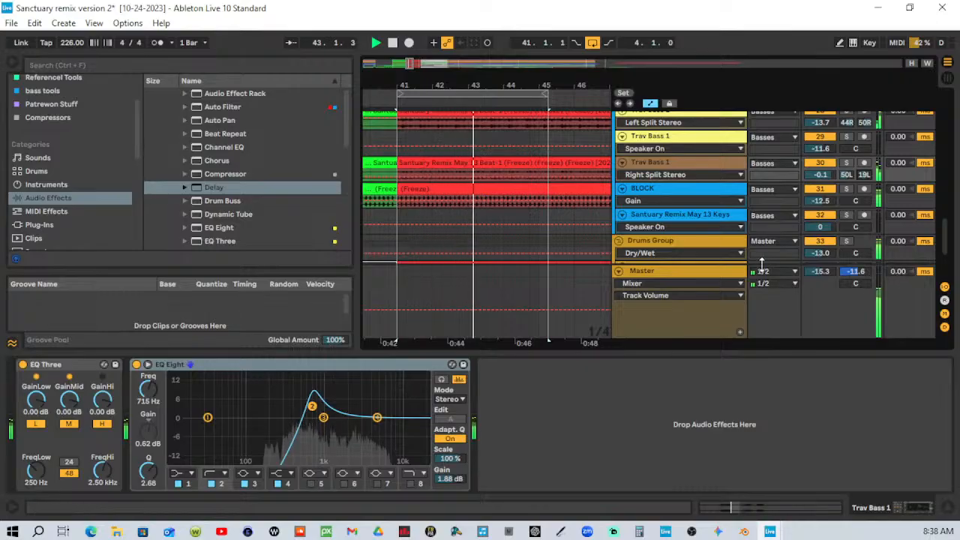
Switch the Utility inside the Master's audio effect rack to mono and check the mix from bar 41.
click(684, 273)
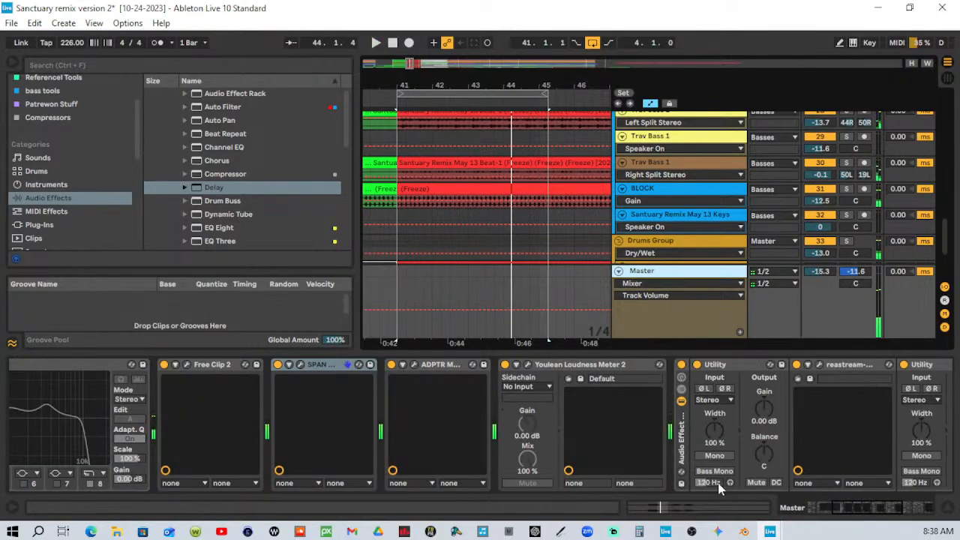
click(720, 456)
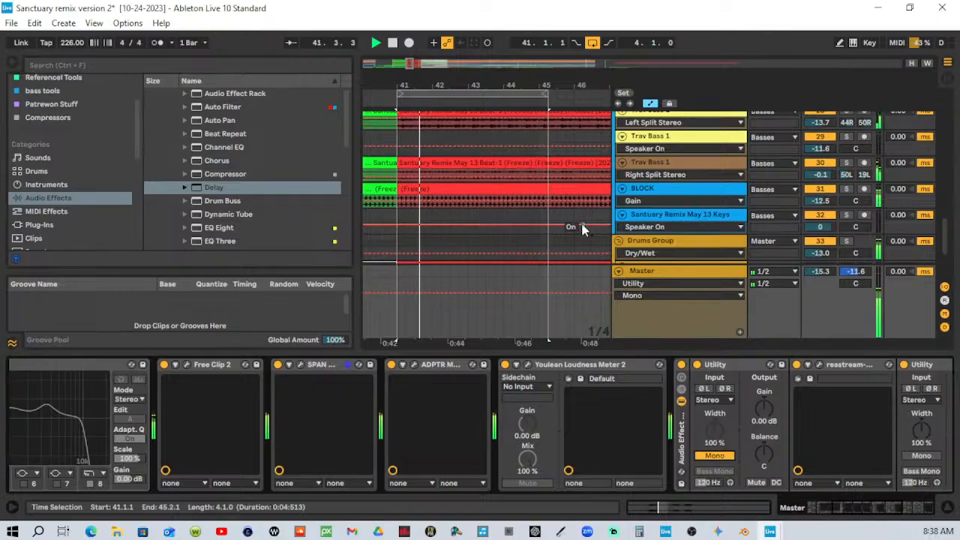
Examine the hi, MID and LOW chains of 26 Vital's MultiBandito BEST rack and the devices at the end of its chain.
scroll(579, 226, up, 5)
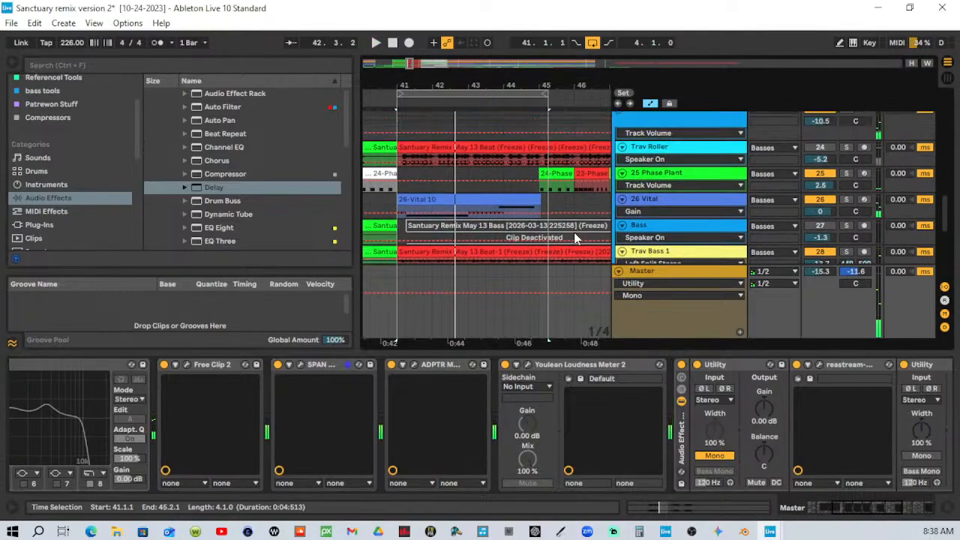
scroll(578, 225, down, 3)
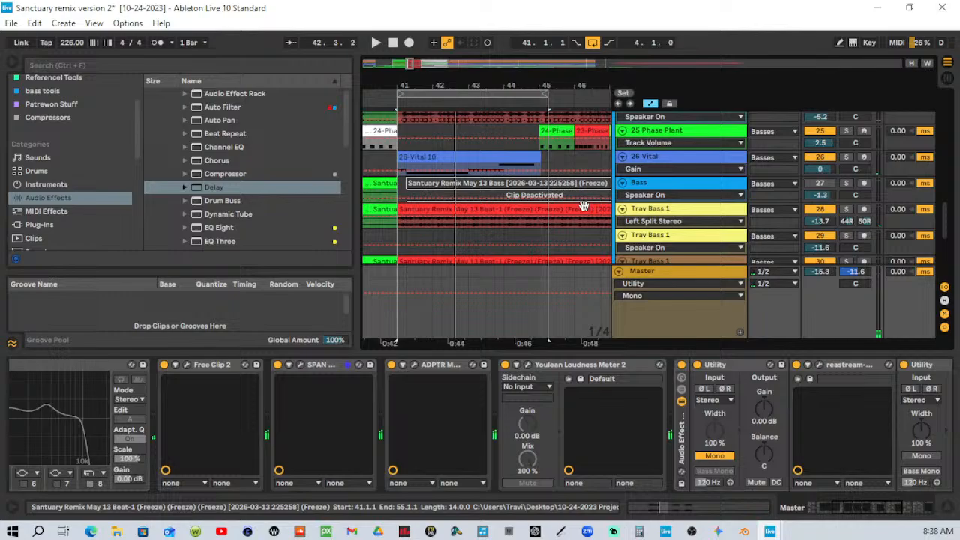
click(674, 163)
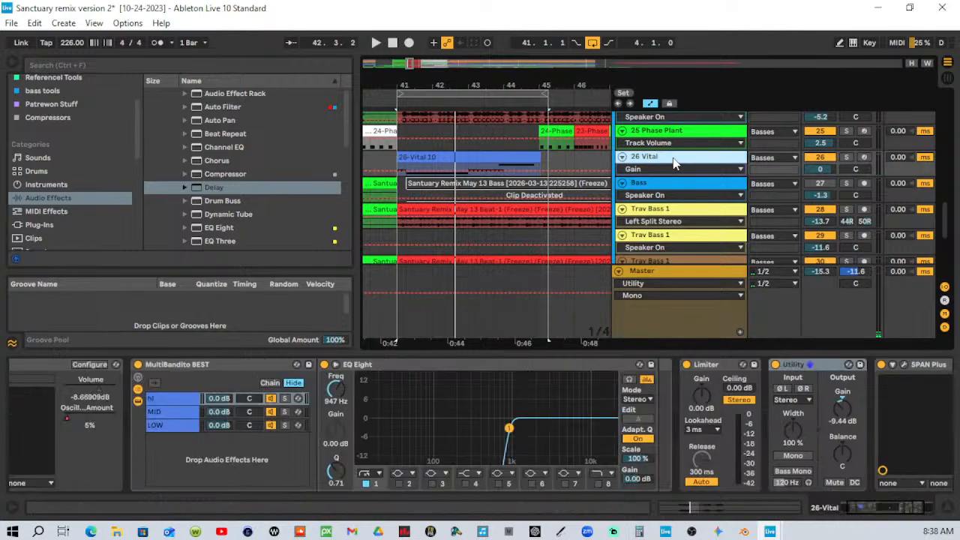
click(190, 416)
click(178, 401)
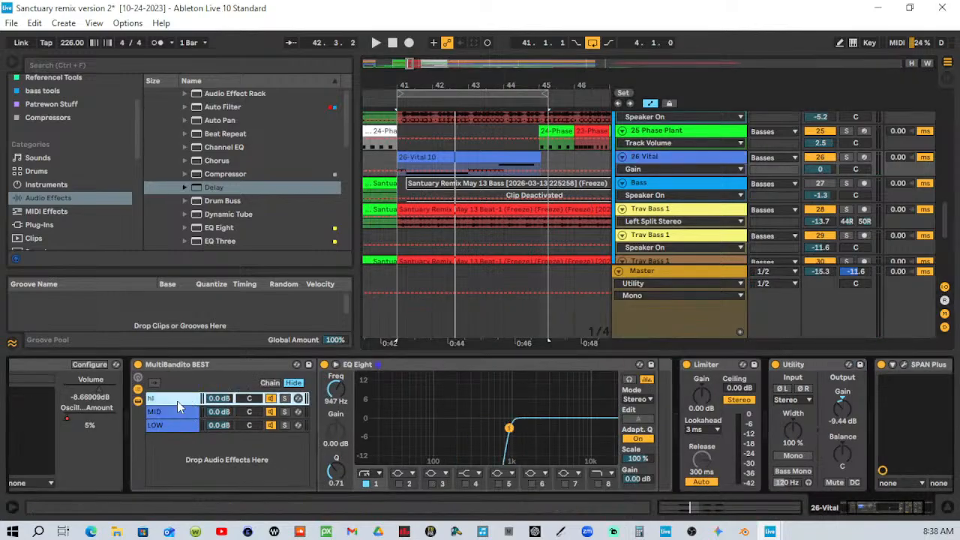
click(181, 411)
click(180, 426)
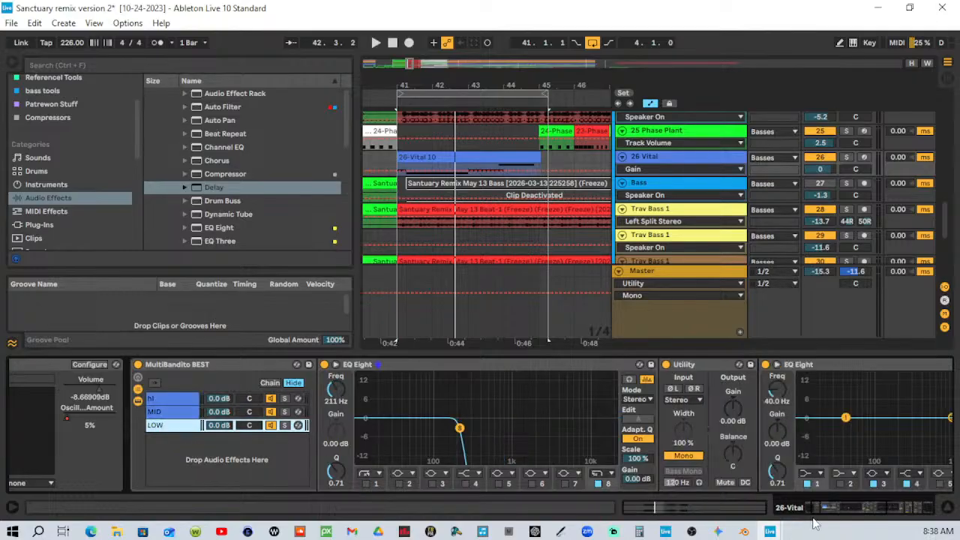
drag(868, 512, 926, 517)
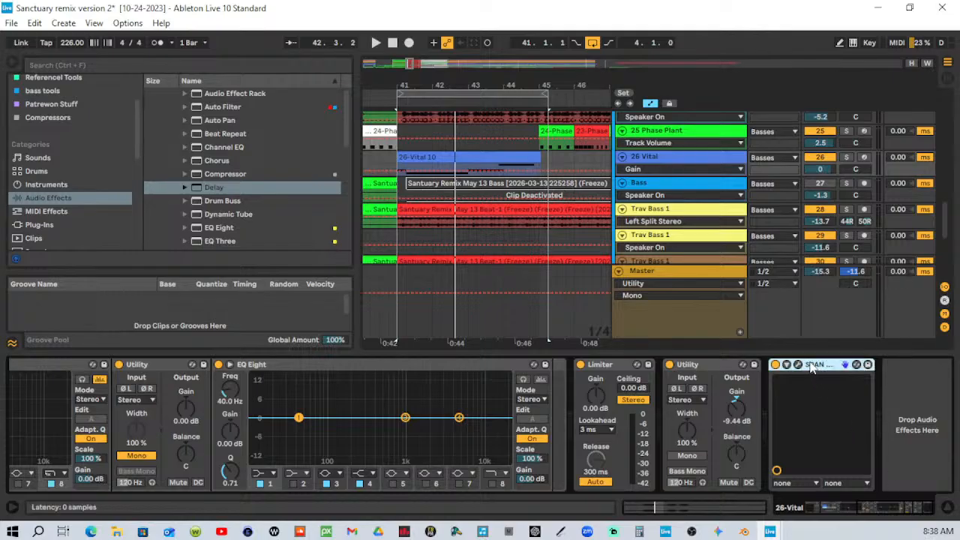
click(919, 481)
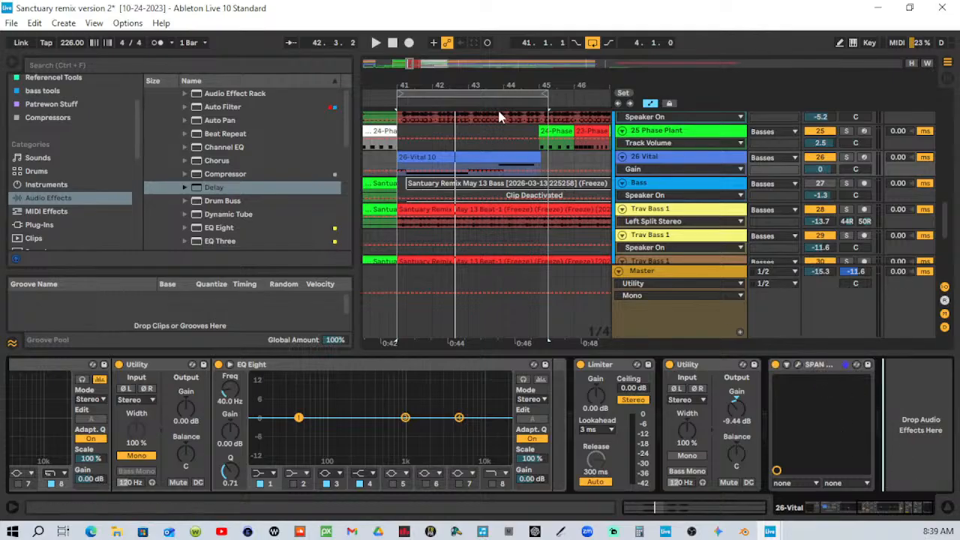
Listen to the mono mix in an earlier section near bar 18 and again from bar 41.
drag(538, 83, 427, 15)
click(384, 95)
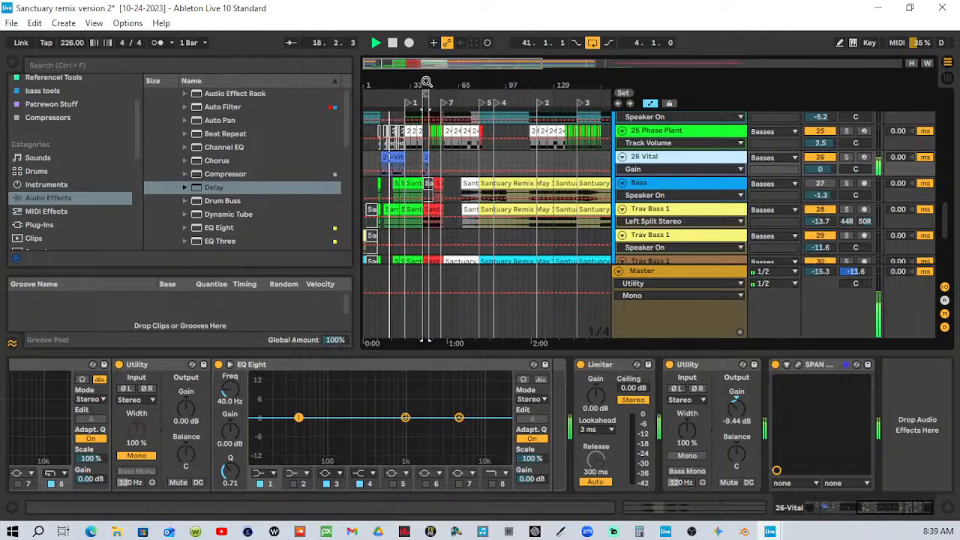
drag(412, 94, 428, 103)
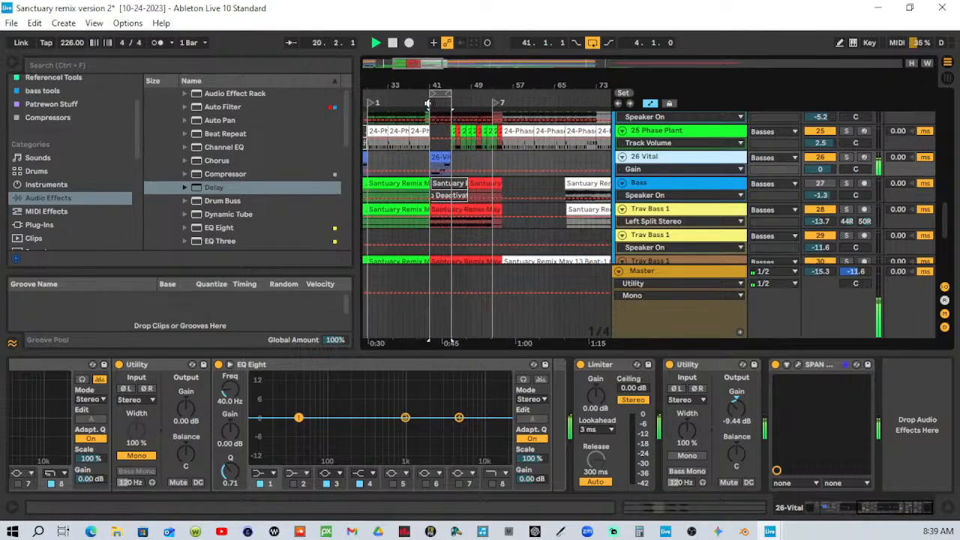
click(428, 103)
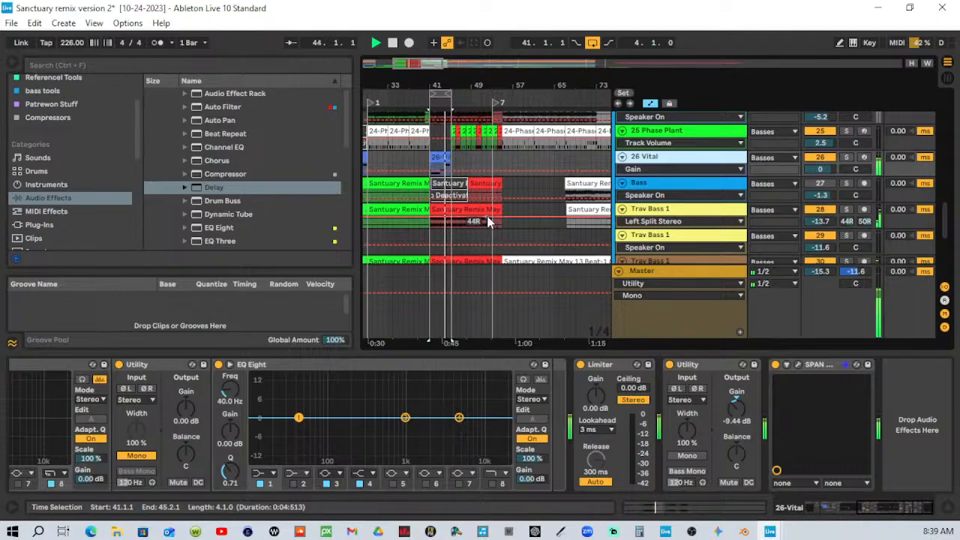
scroll(497, 192, down, 3)
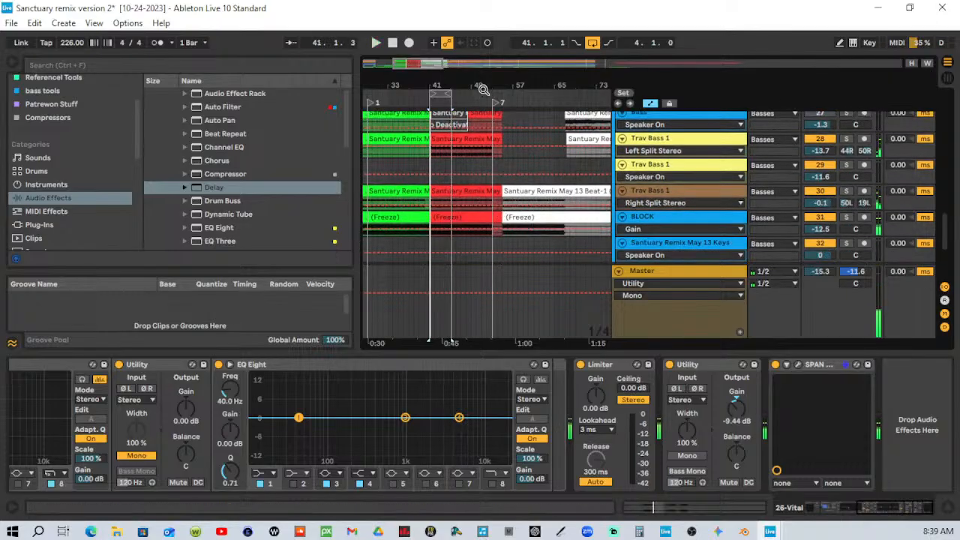
drag(484, 93, 516, 84)
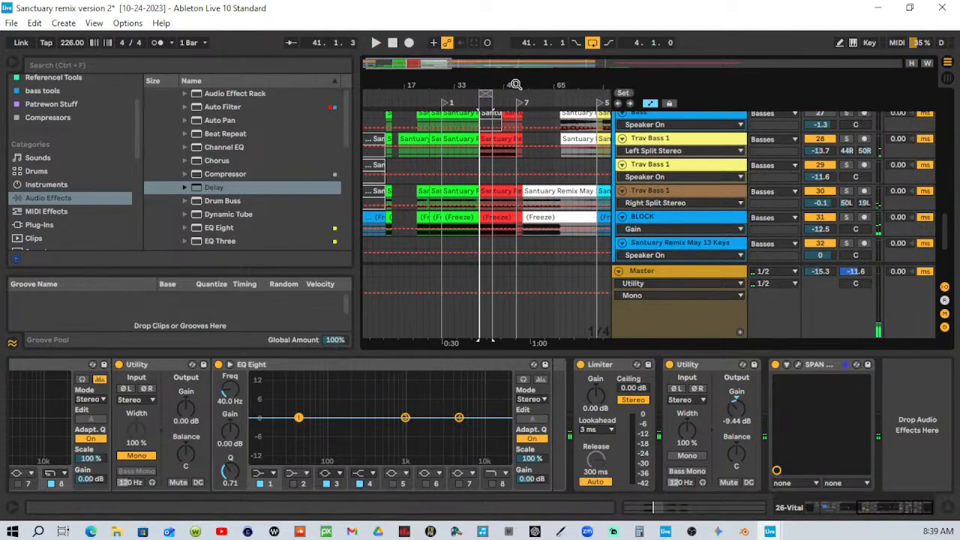
Solo track 28's Trav Bass 1 from bar 41 in mono, and add track 30's Trav Bass 1 and BLOCK to the solo.
click(650, 139)
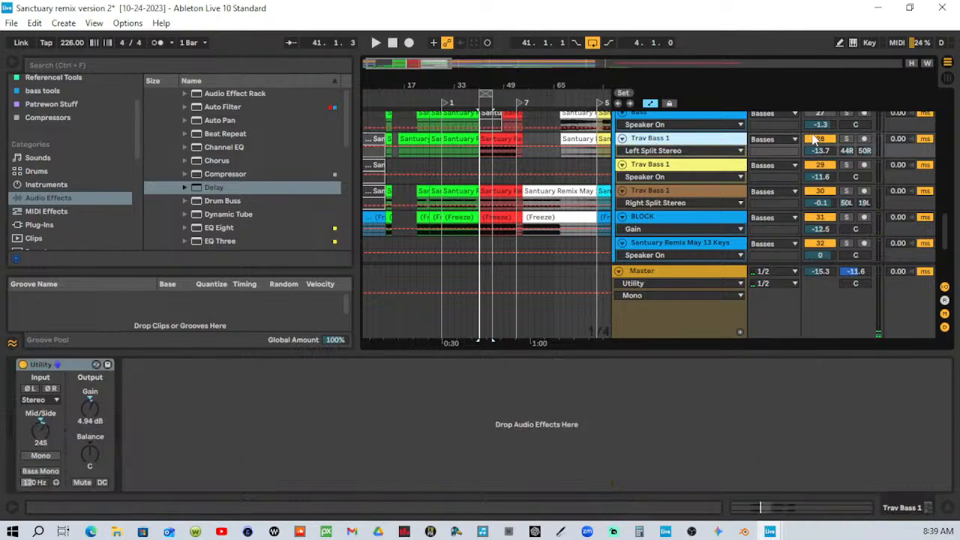
click(847, 140)
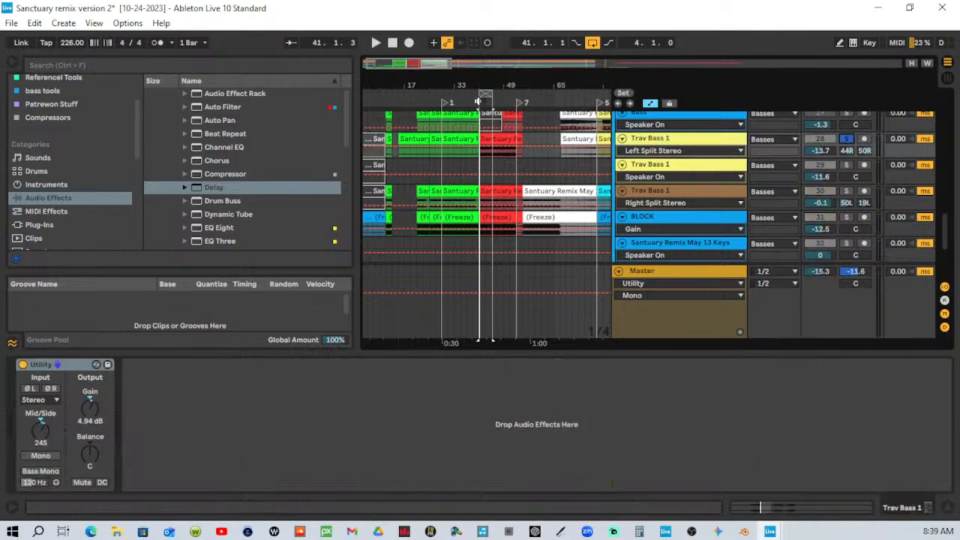
key(space)
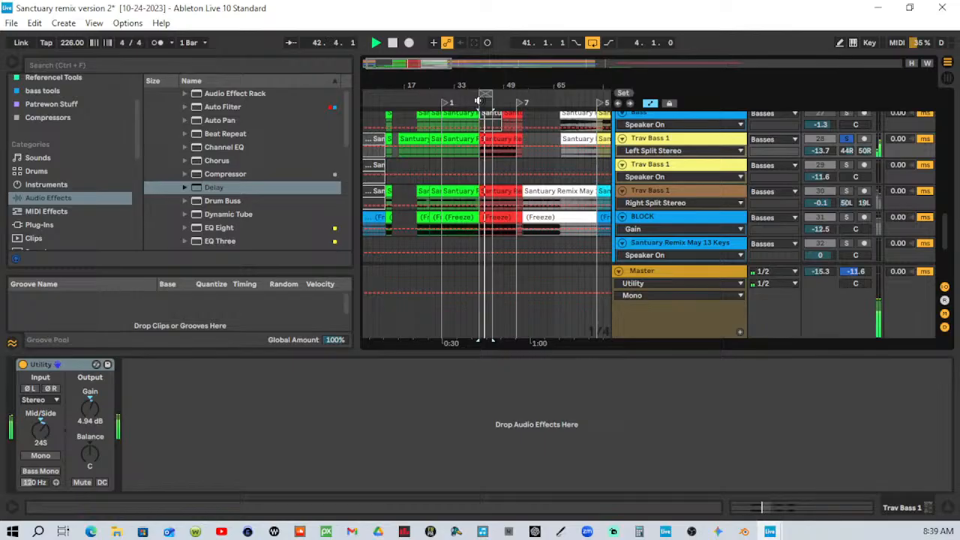
scroll(497, 206, down, 1)
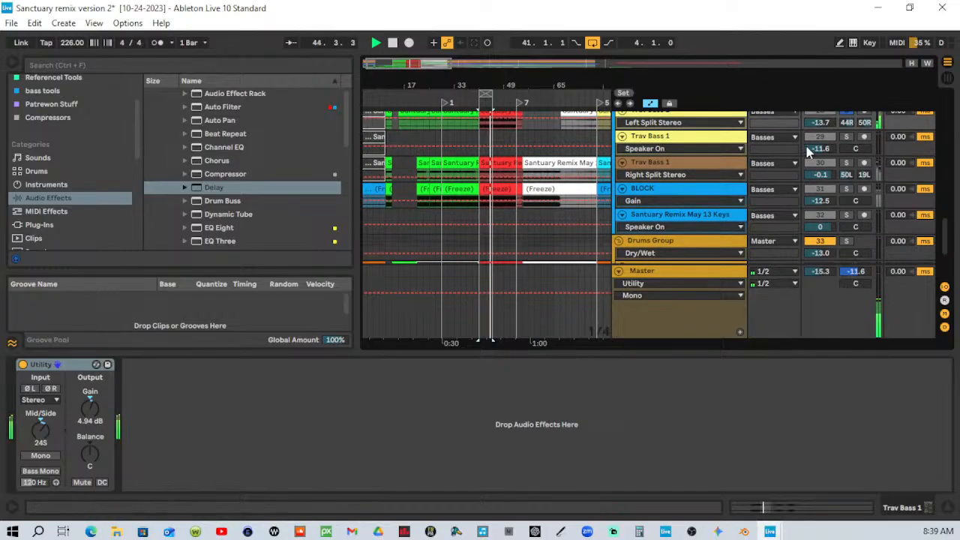
click(848, 164)
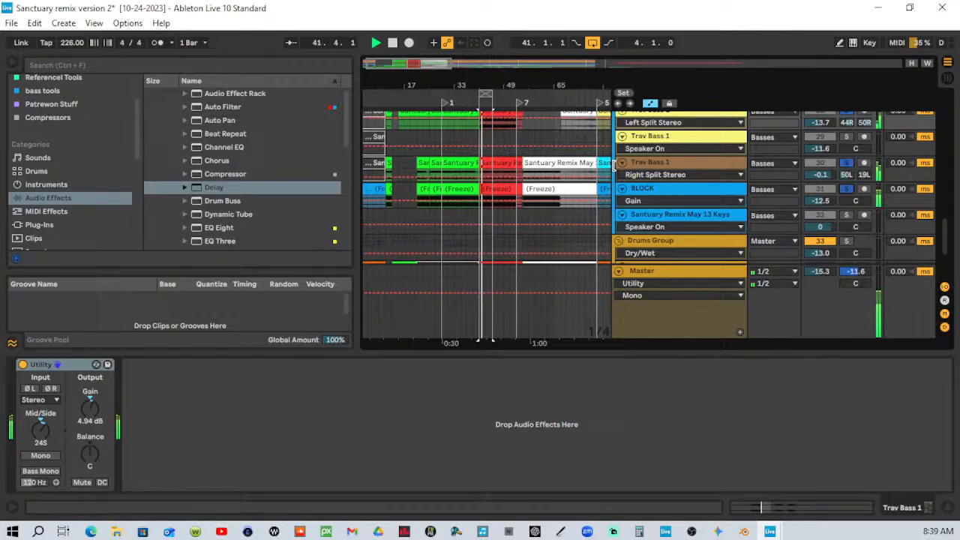
Set the loop to four bars from bar 41 and play the soloed bass layers in mono from just before it.
drag(485, 84, 481, 147)
drag(506, 95, 505, 95)
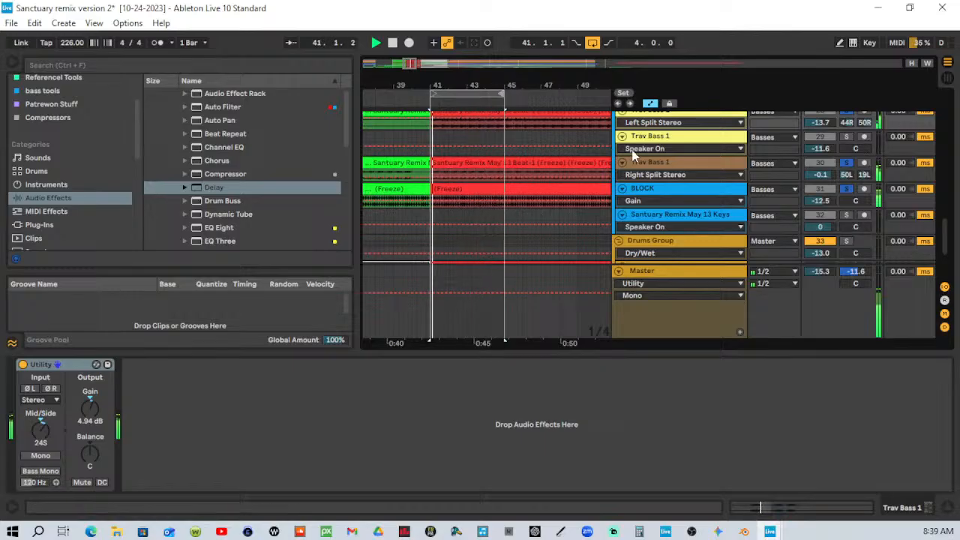
scroll(727, 172, up, 2)
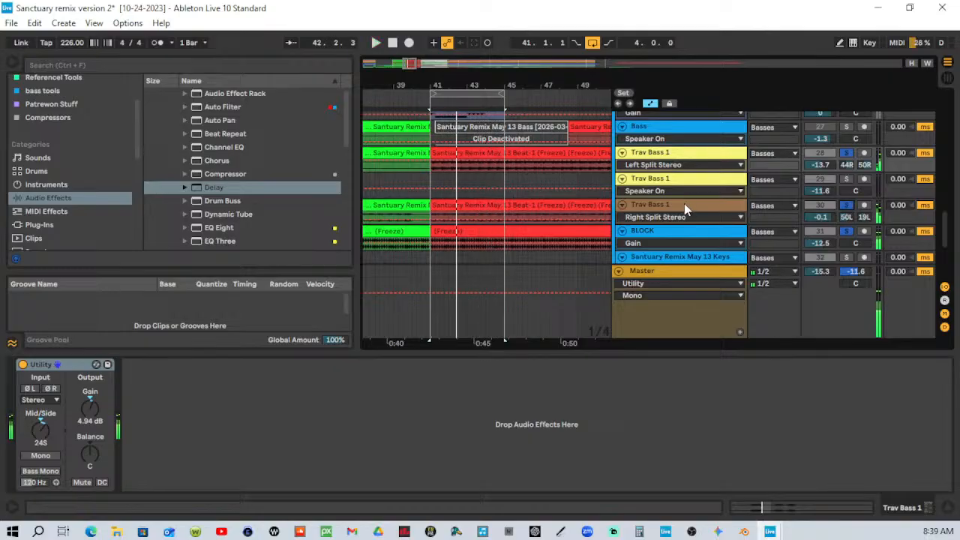
scroll(684, 203, down, 3)
scroll(684, 210, down, 1)
click(684, 272)
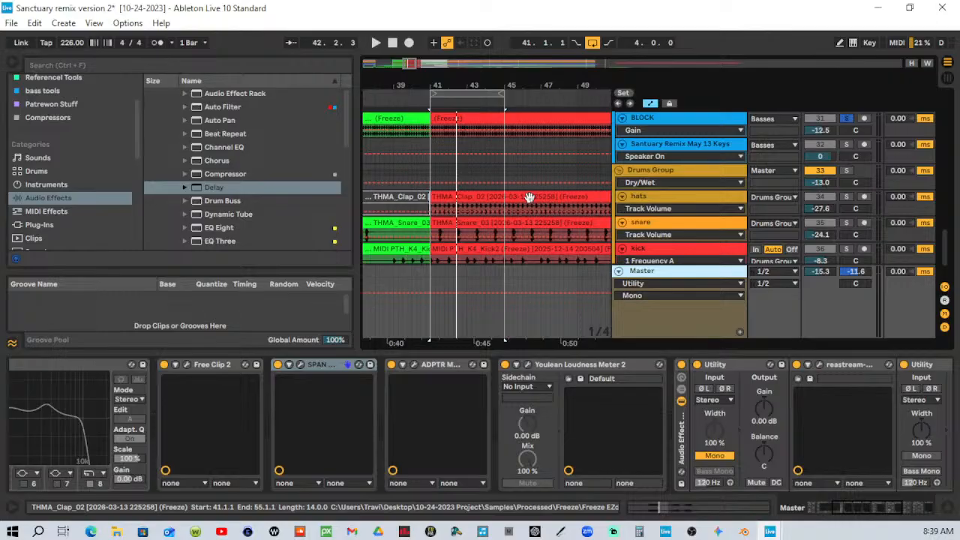
click(425, 103)
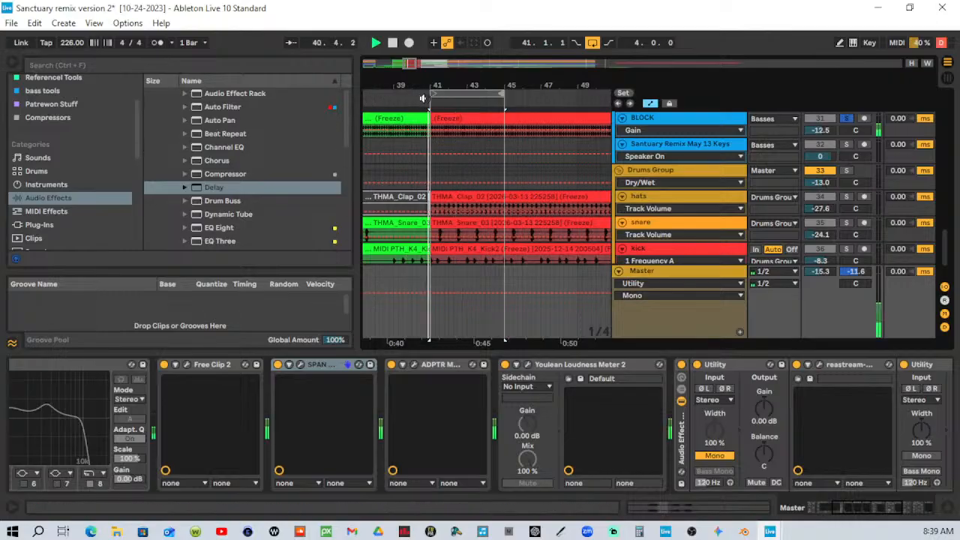
Compare the bass layers by toggling their solos, and lower track 30's Trav Bass 1 volume to -6.0 dB.
click(847, 120)
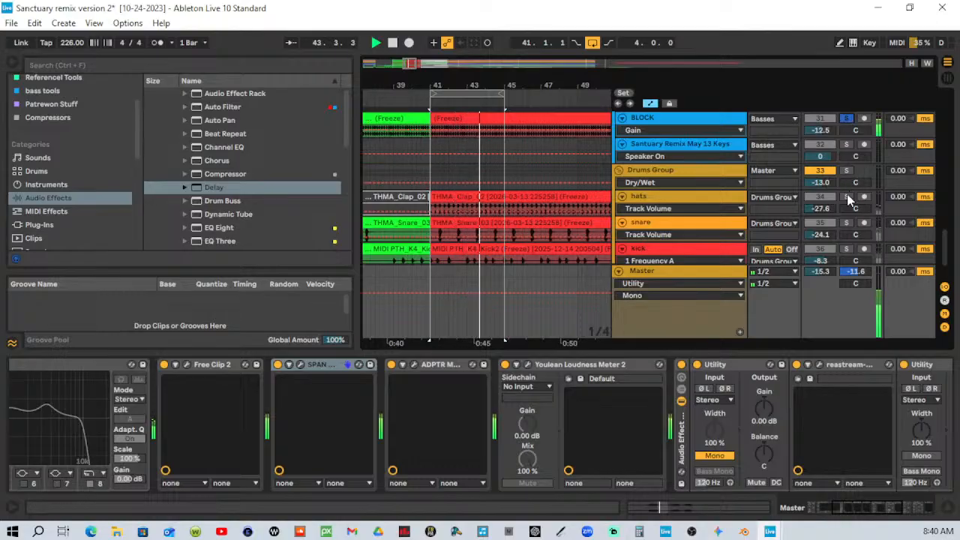
scroll(850, 188, up, 3)
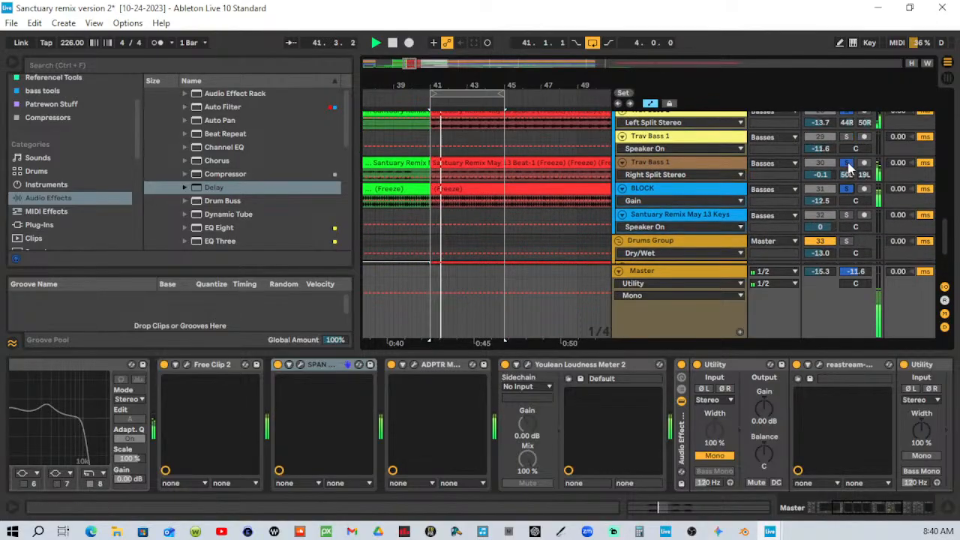
click(847, 163)
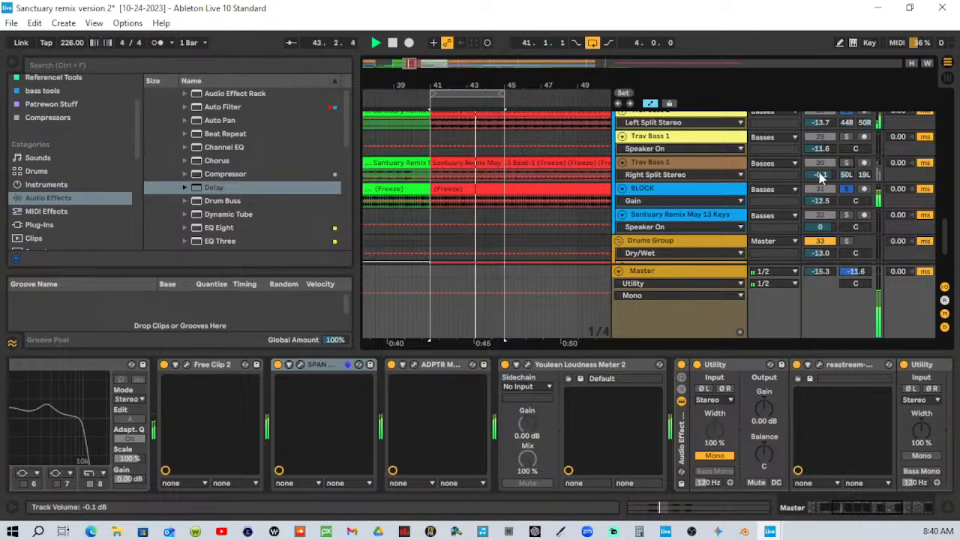
mouse_move(821, 175)
mouse_down()
mouse_move(820, 190)
mouse_move(820, 174)
mouse_up()
click(848, 163)
scroll(844, 141, up, 1)
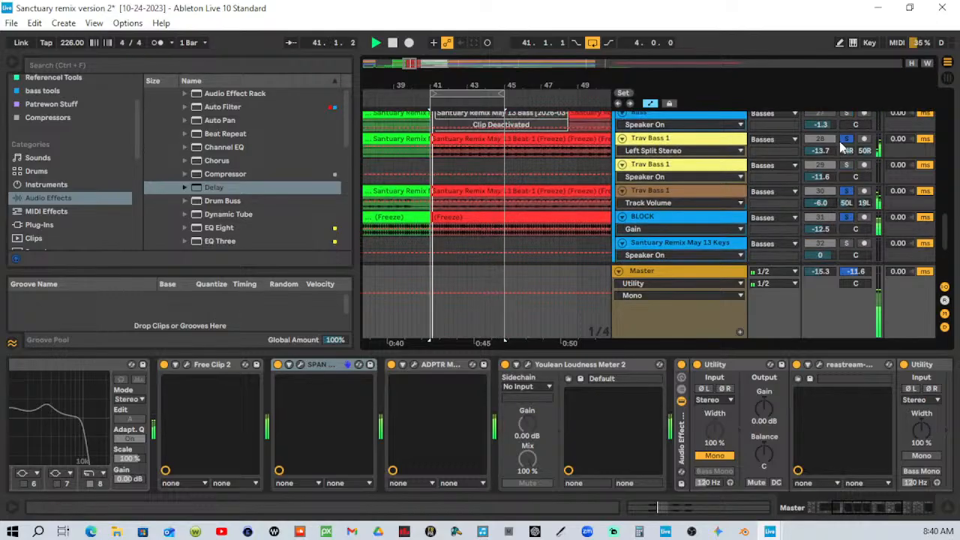
click(846, 140)
click(846, 140)
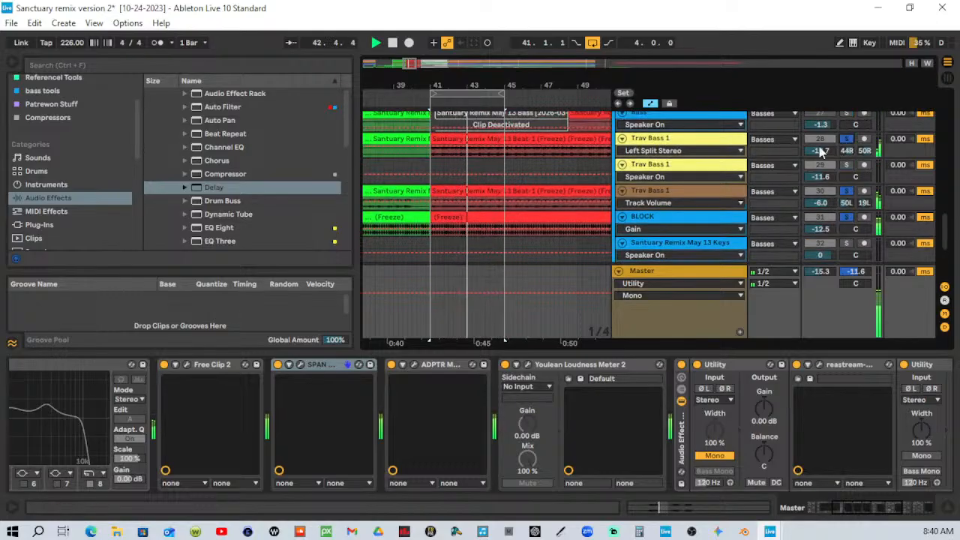
Lower the volumes of BLOCK to -18.2 dB, track 30's Trav Bass 1 to -8.5 dB and track 28's Trav Bass 1 to -14.2 dB.
scroll(820, 153, down, 3)
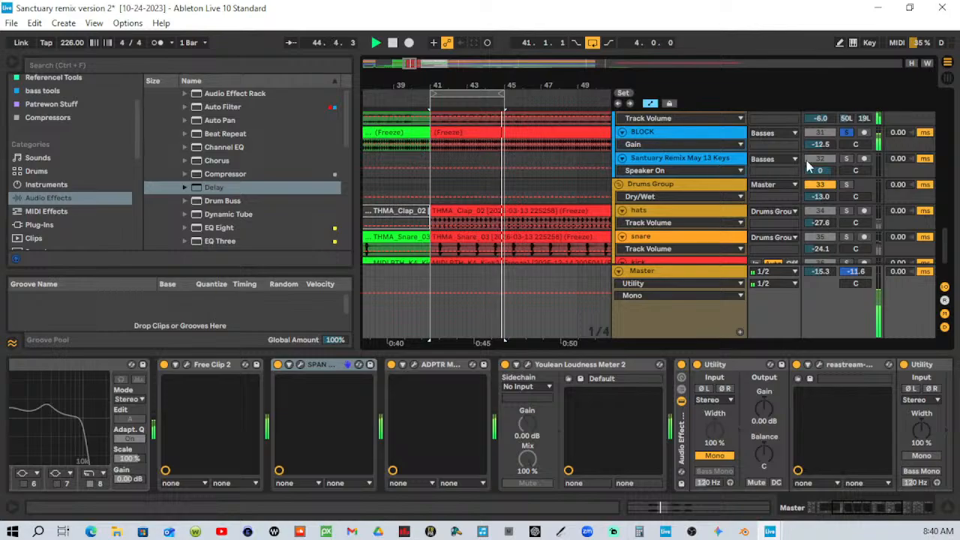
drag(821, 145, 821, 159)
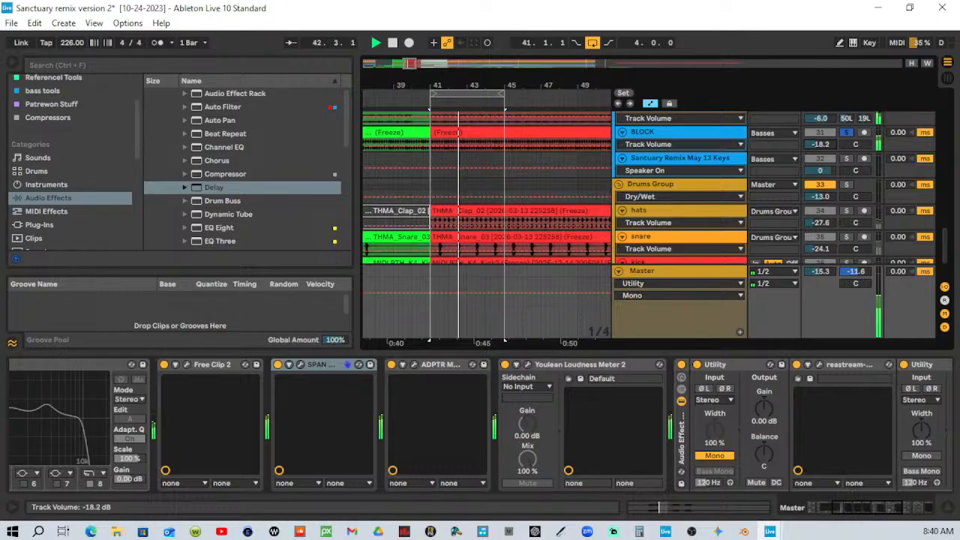
scroll(821, 152, up, 1)
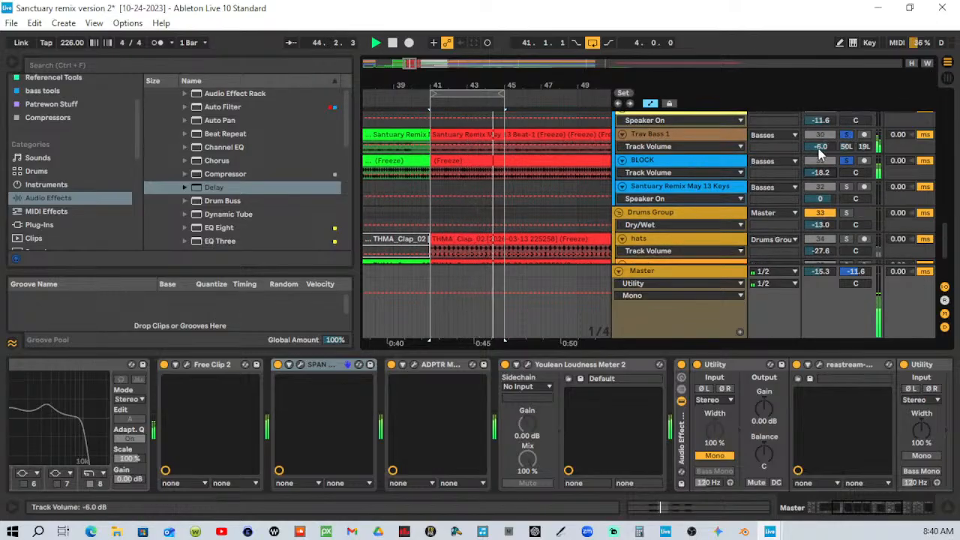
drag(821, 152, 821, 156)
scroll(843, 137, up, 2)
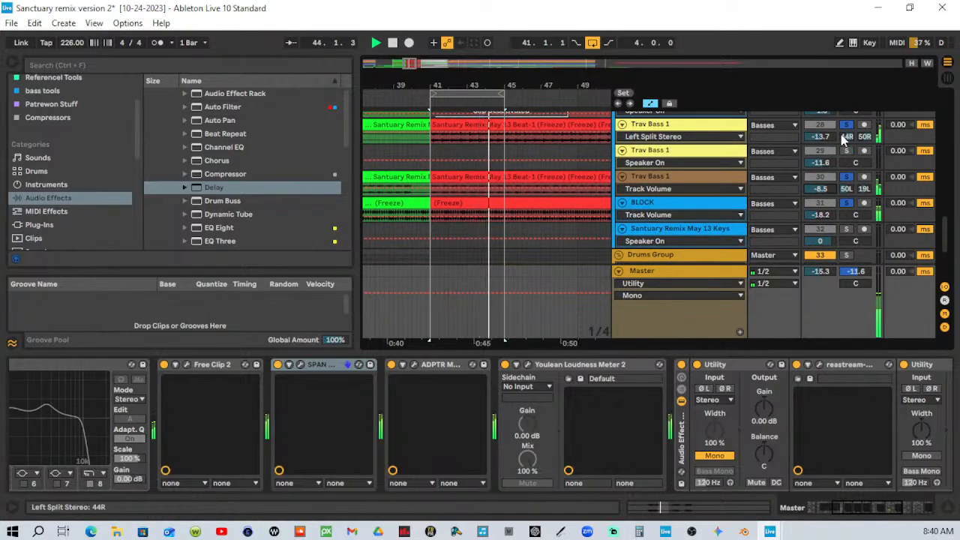
mouse_move(819, 137)
mouse_down()
mouse_move(818, 147)
mouse_move(819, 138)
mouse_up()
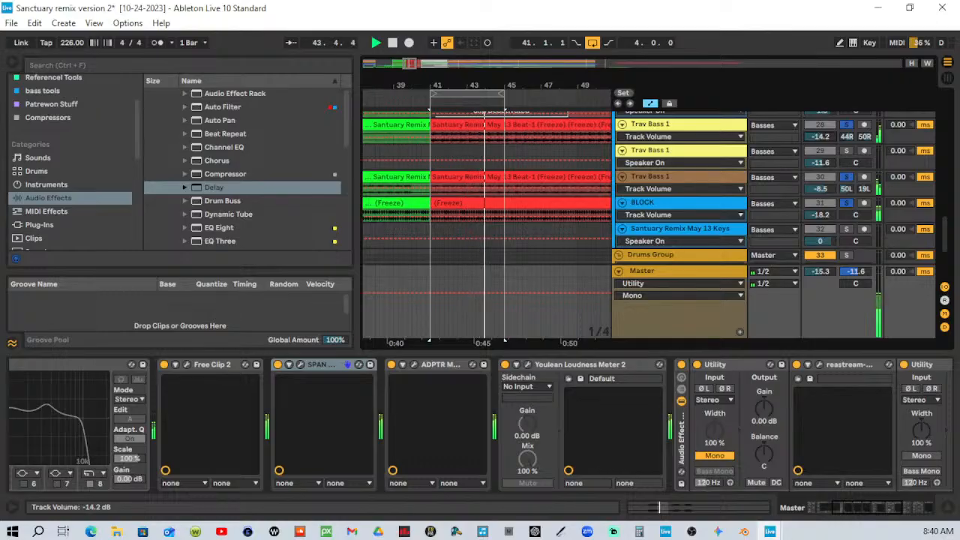
Stop playback and move track 28's Trav Bass 1 below track 29 so the soloed bass layers are adjacent.
click(674, 132)
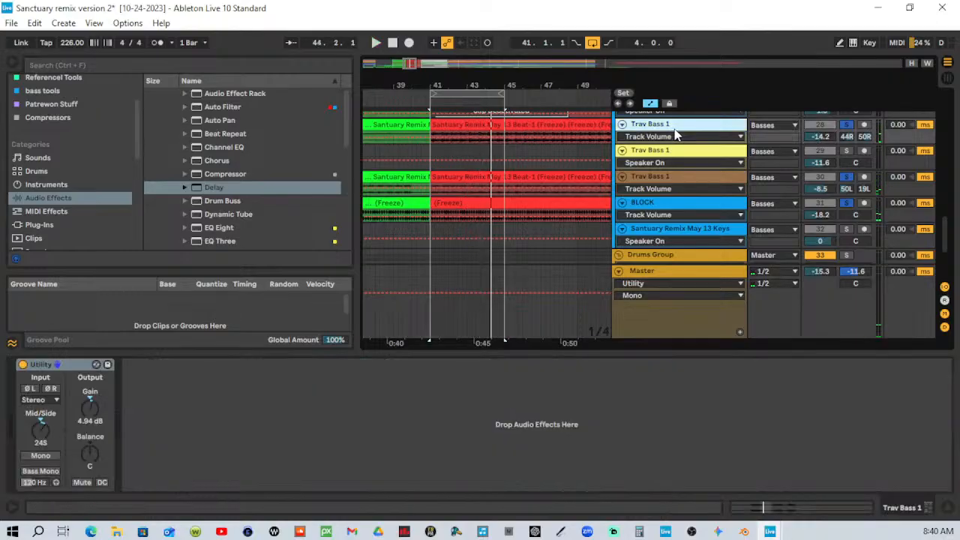
drag(675, 133, 681, 171)
Group all devices on the Basses group, from Compressor to EQ Eight, into an audio effect rack and copy the rack.
scroll(673, 169, up, 5)
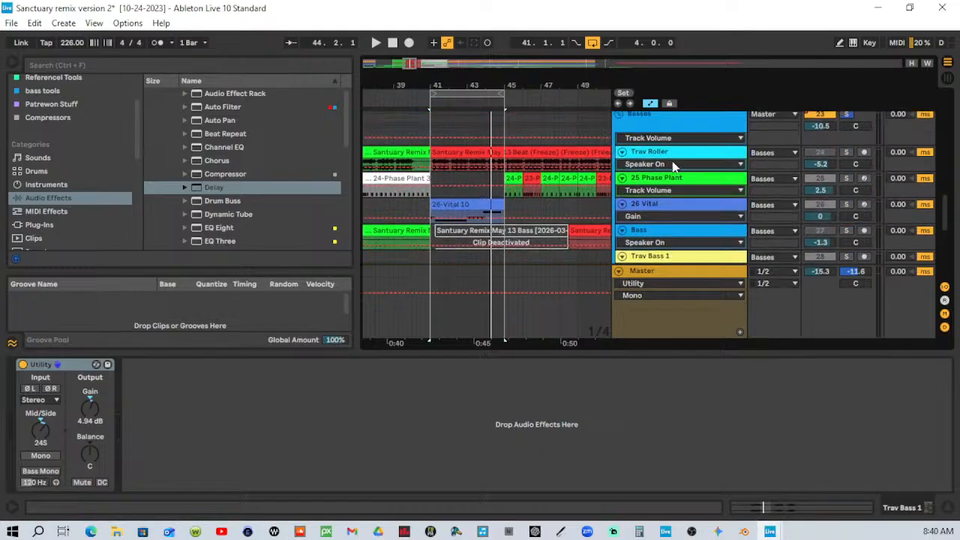
click(668, 143)
click(131, 368)
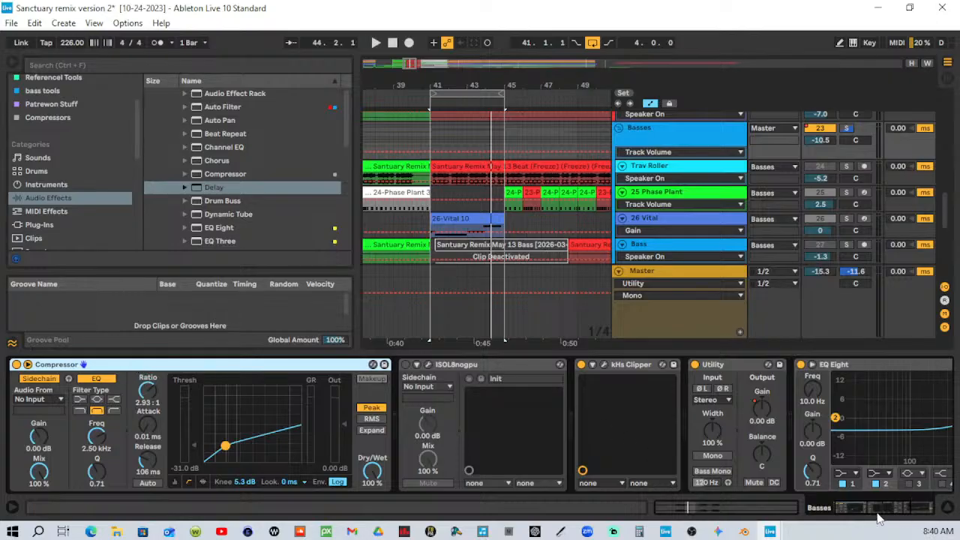
scroll(903, 459, down, 3)
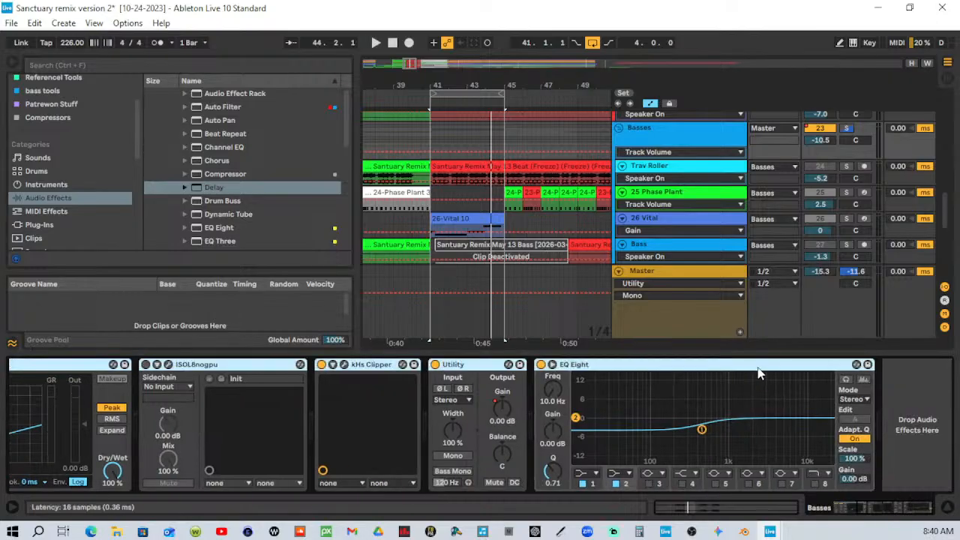
scroll(757, 372, up, 3)
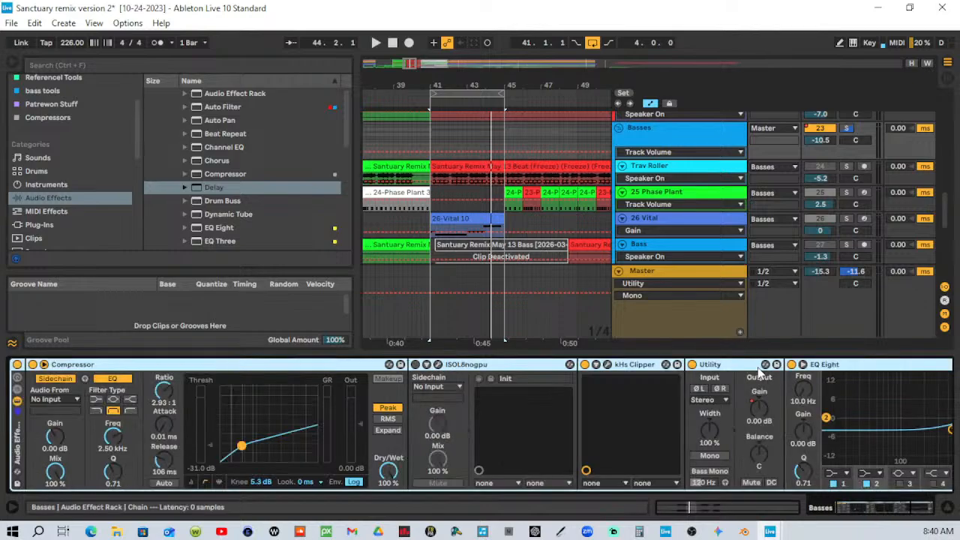
right_click(12, 451)
click(34, 298)
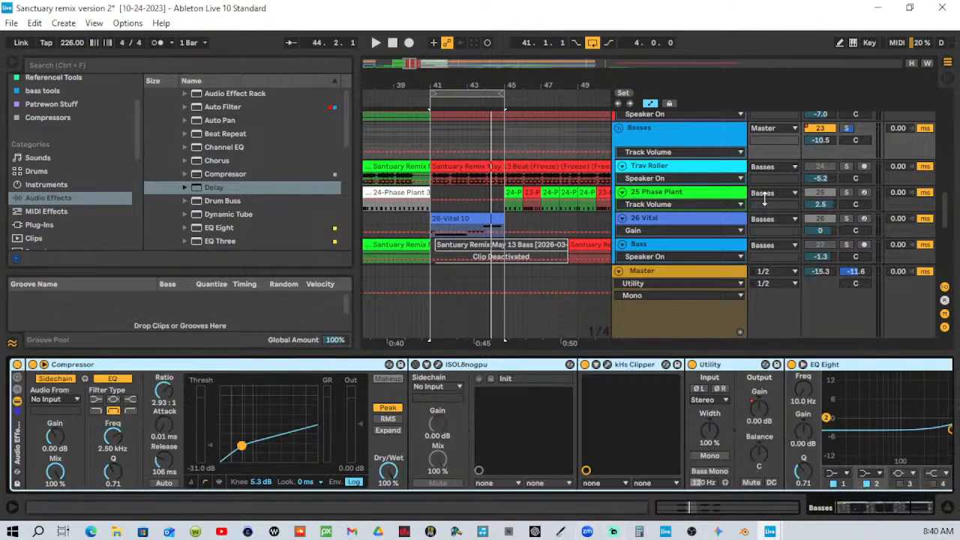
Group the soloed Trav Bass 1 tracks 29 and 30 and BLOCK into a new track group.
scroll(649, 173, down, 5)
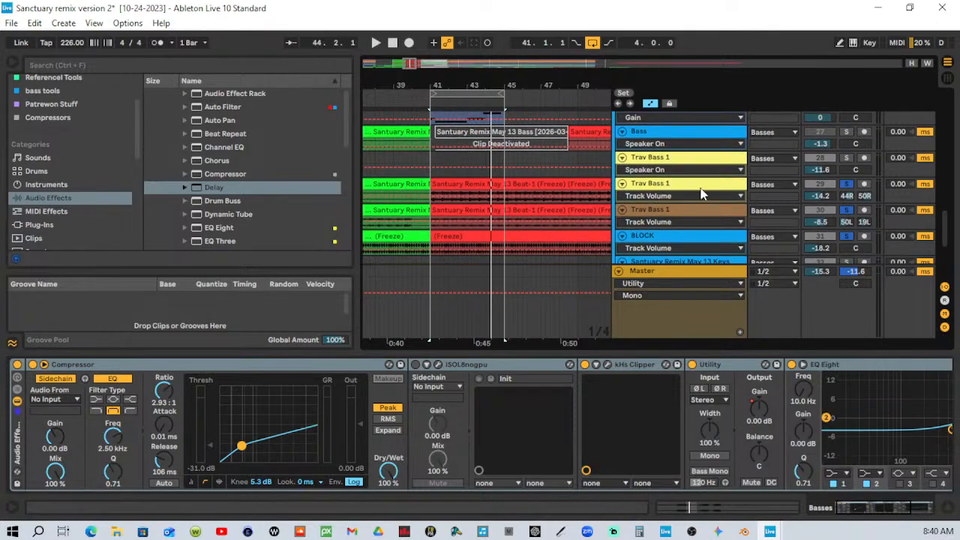
click(702, 191)
click(710, 239)
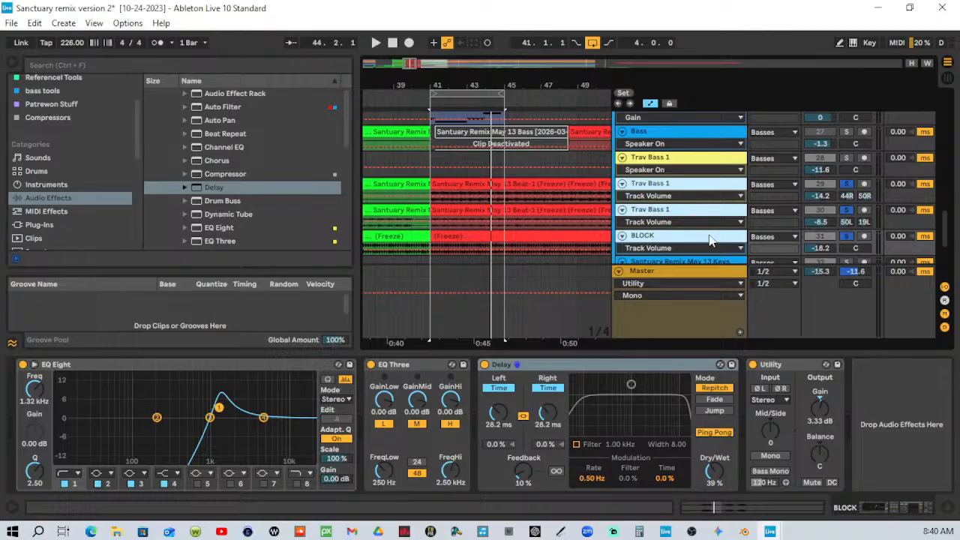
key(ctrl+g)
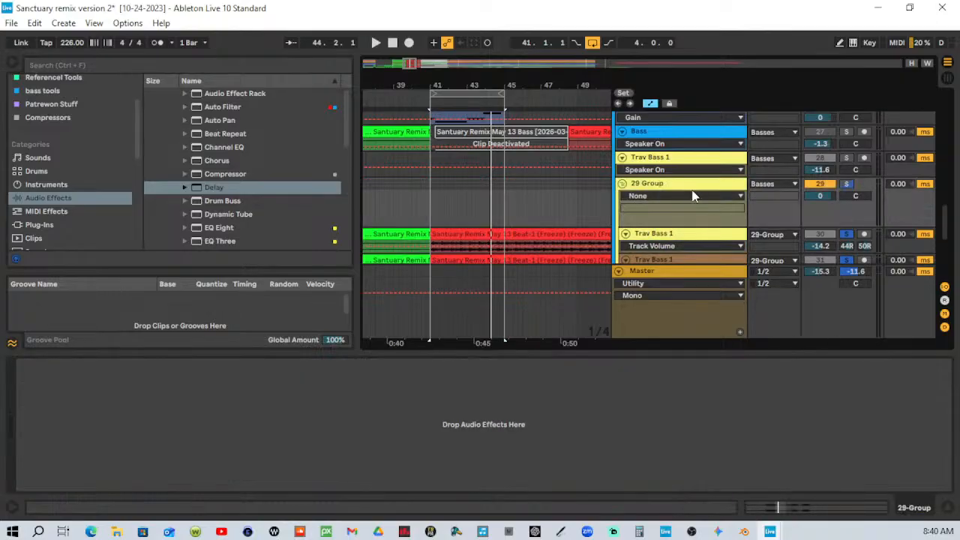
Move the new track group out of Basses, placing it below the Santuary Remix May 13 Keys track and routed to Master.
scroll(698, 190, up, 5)
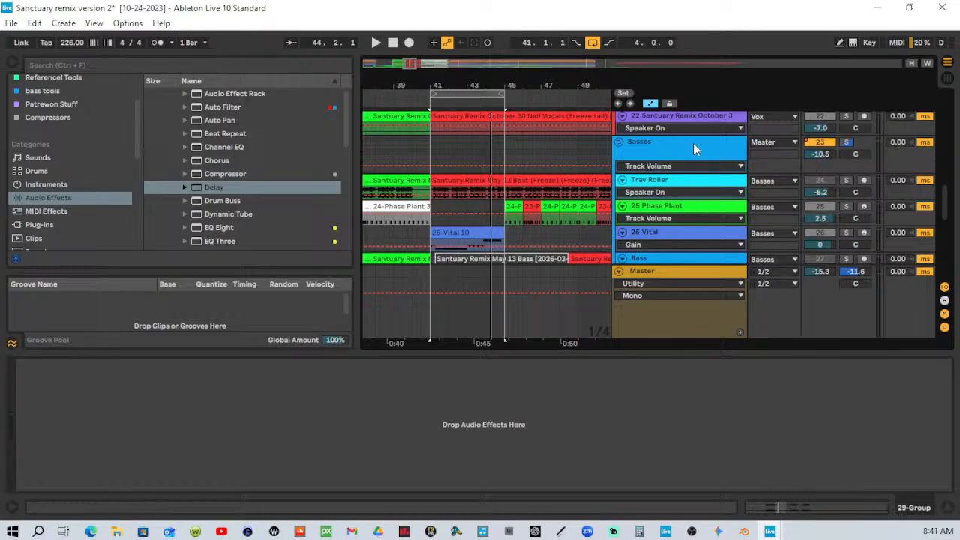
scroll(694, 148, down, 5)
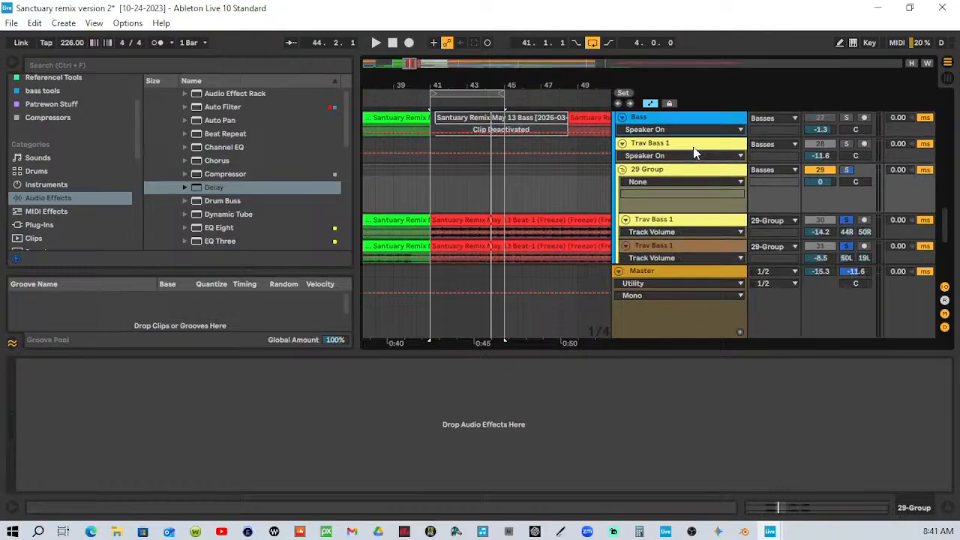
scroll(684, 277, down, 5)
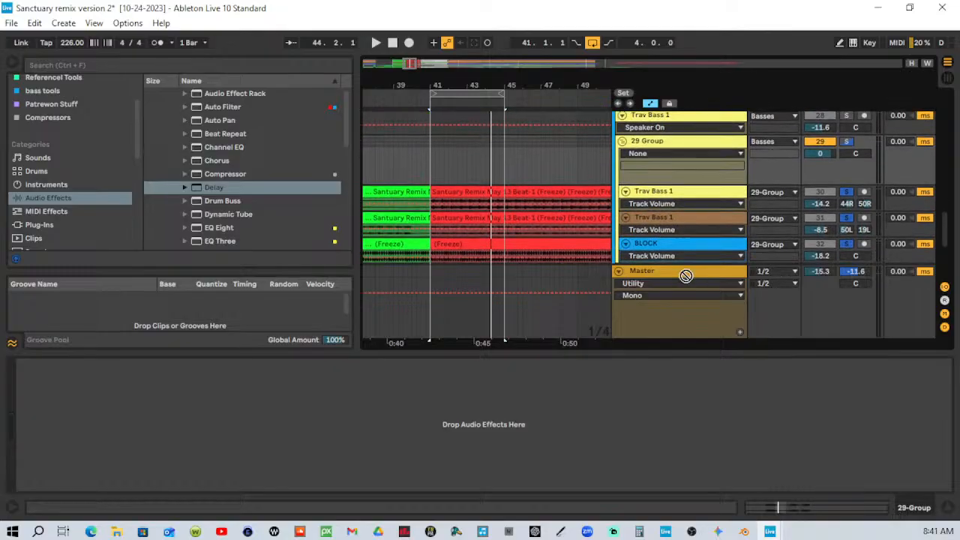
scroll(688, 281, down, 1)
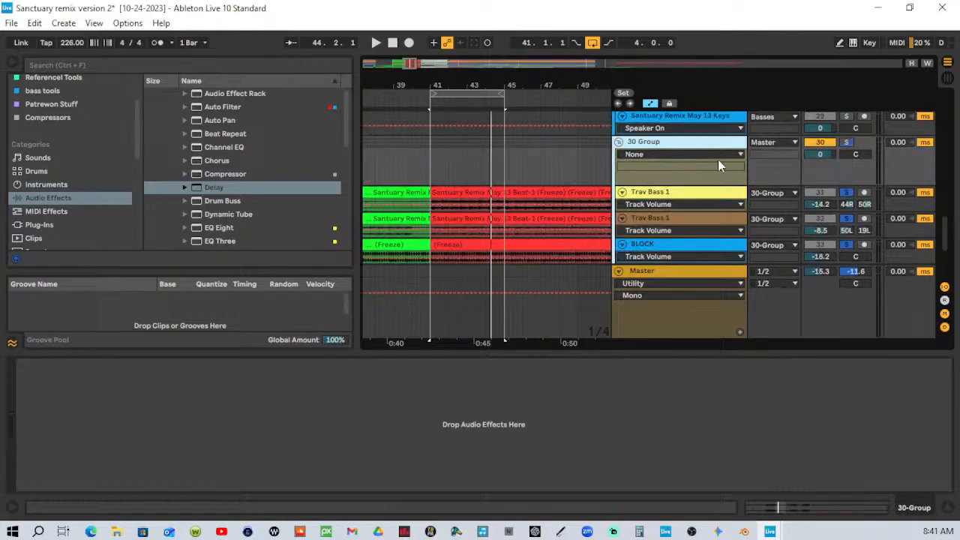
Paste the copied effect rack onto 30 Group and set the group's volume to -10.5 dB.
right_click(177, 419)
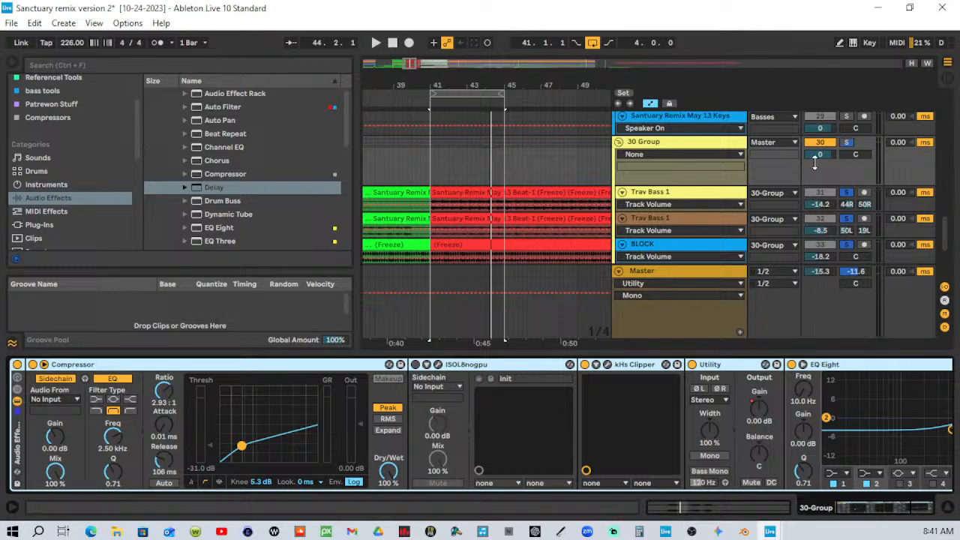
click(820, 155)
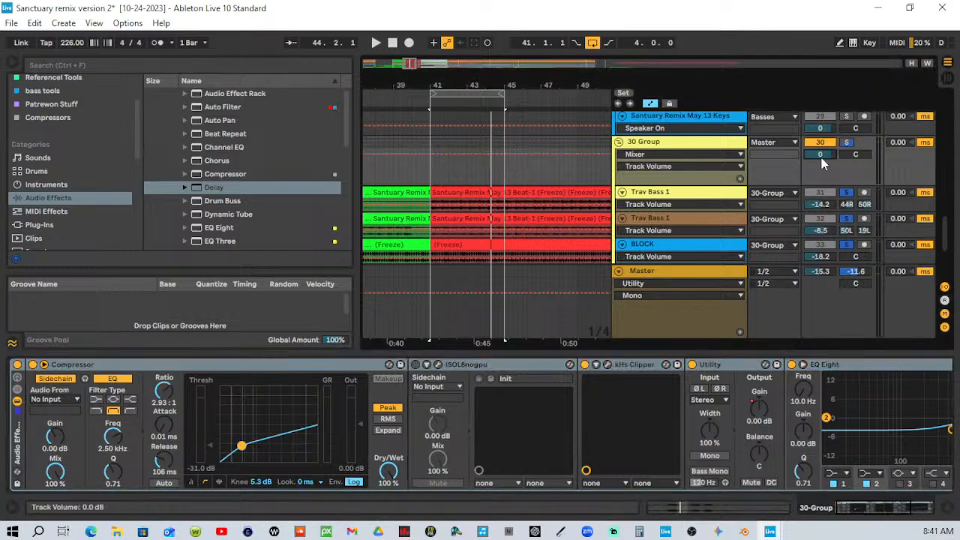
text(10.5)
key(Return)
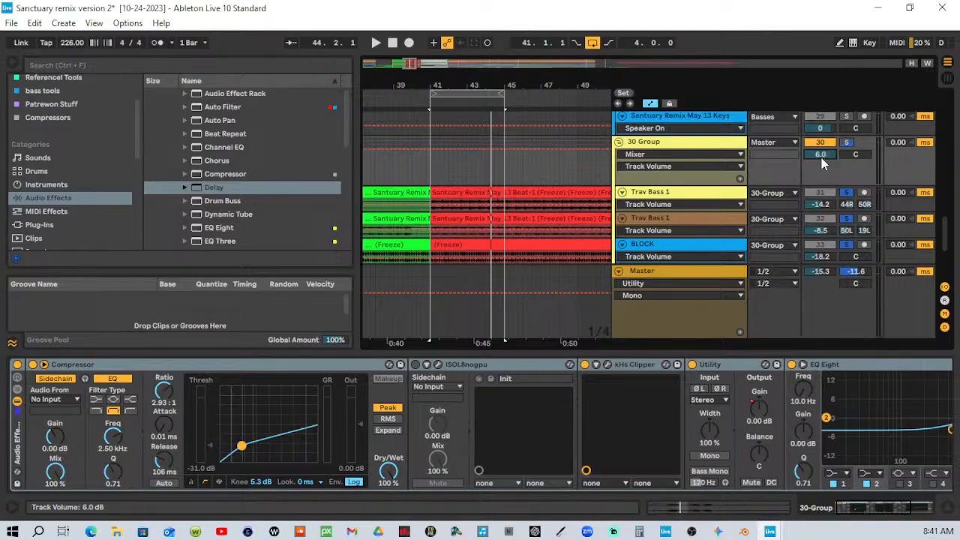
drag(821, 157, 822, 162)
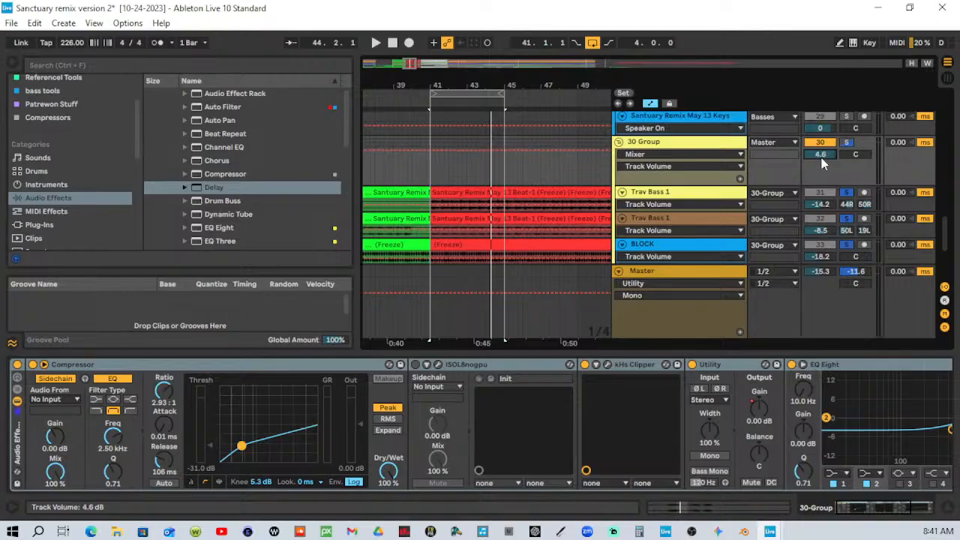
text(-10.5)
key(Return)
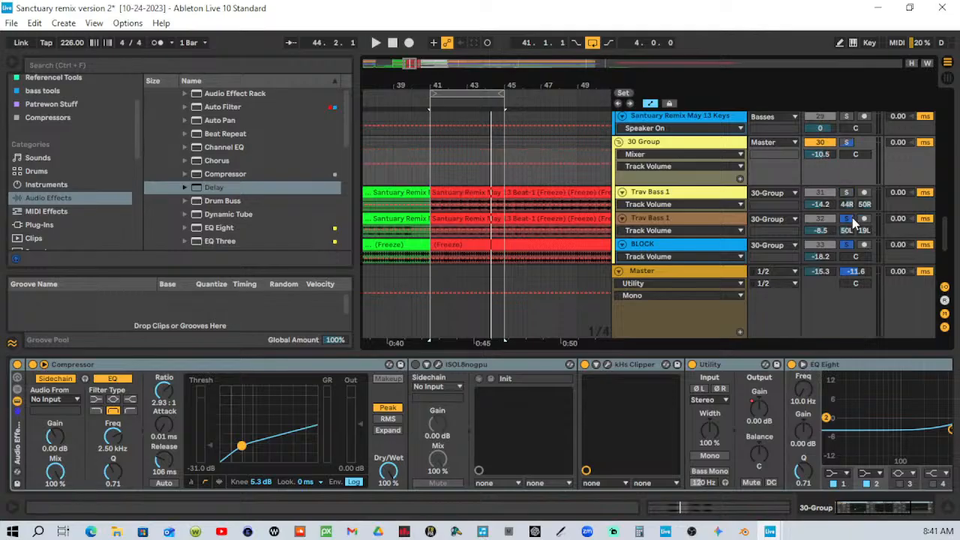
Turn off the solos on track 32's Trav Bass 1, BLOCK and 30 Group.
click(852, 219)
click(848, 246)
click(848, 144)
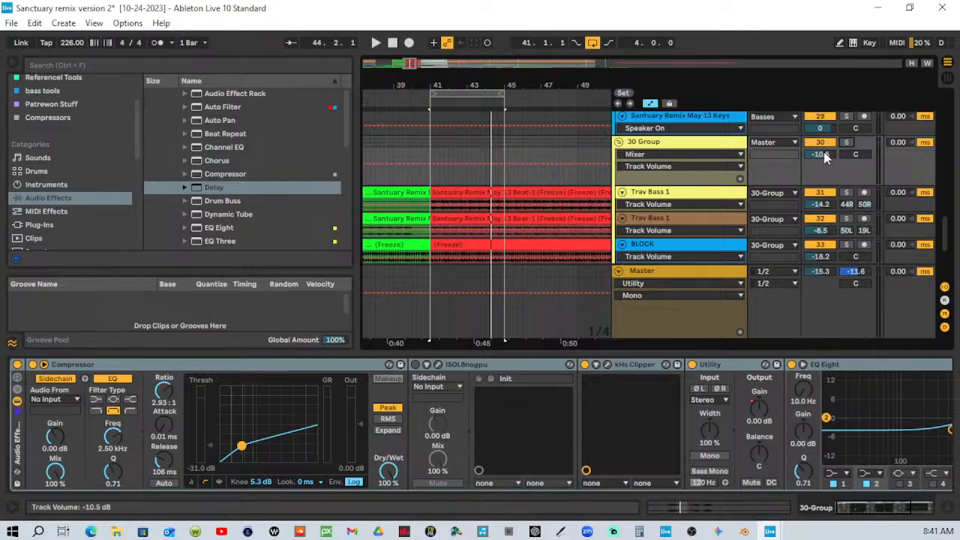
Color 30 Group white and assign that color to its grouped tracks and clips.
right_click(695, 143)
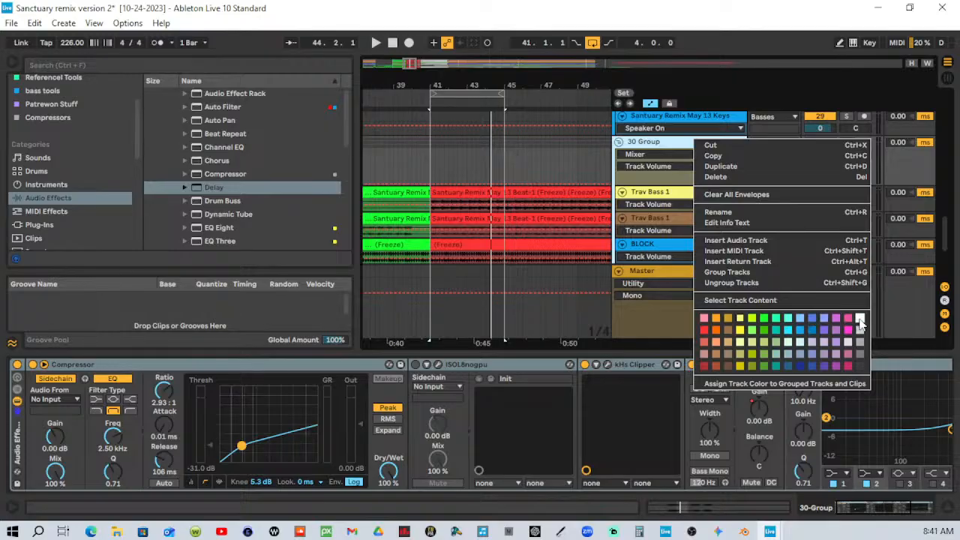
click(860, 319)
right_click(680, 144)
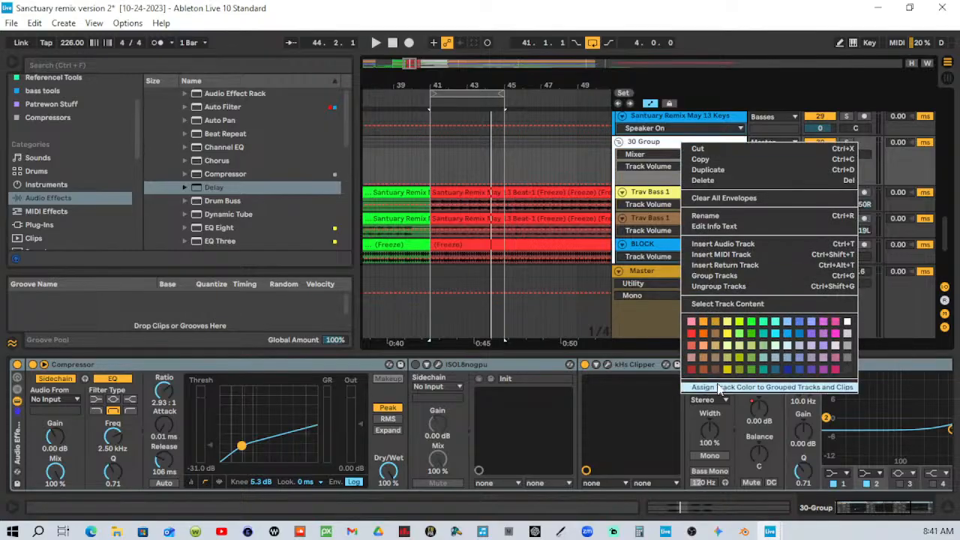
click(719, 389)
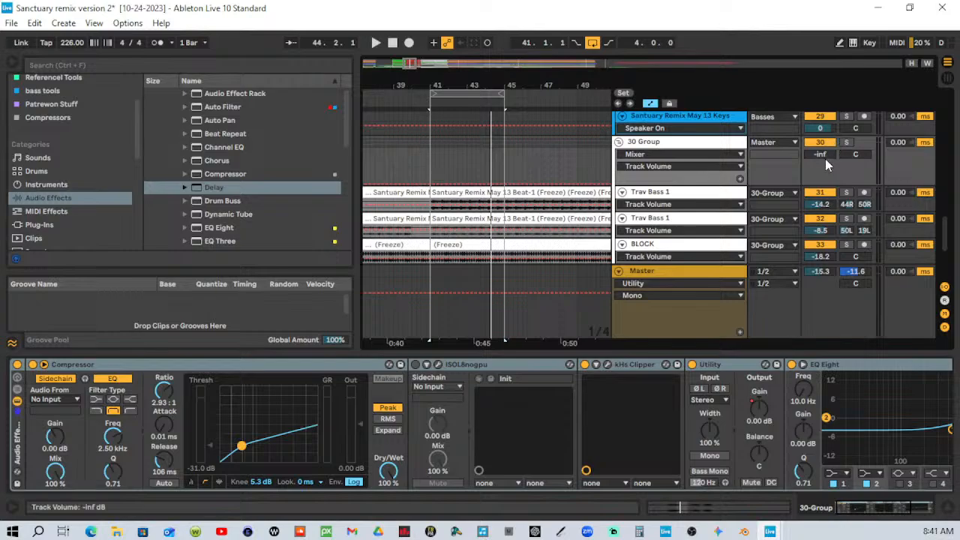
Play the loop with 30 Group's volume at -44.1 dB, then deactivate and reactivate both Trav Bass 1 tracks and BLOCK to compare.
click(427, 105)
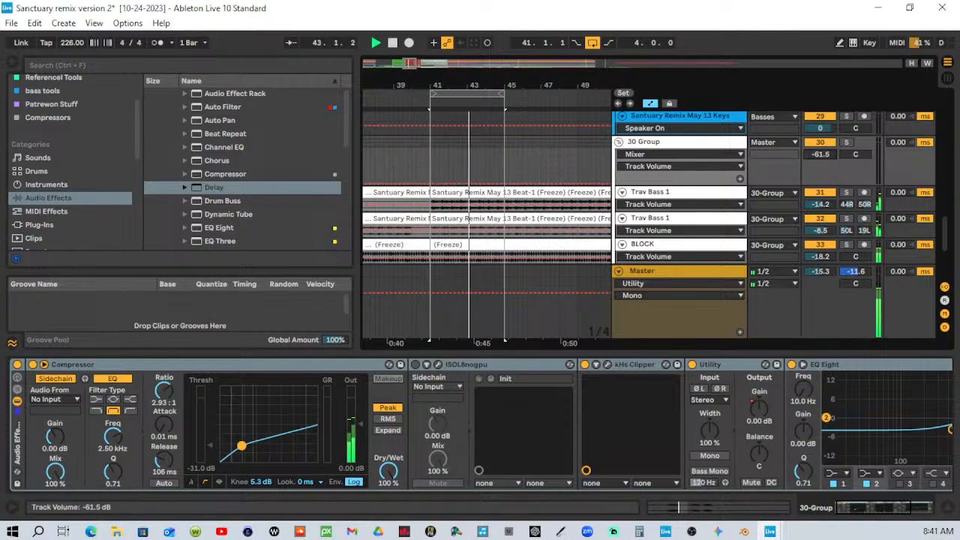
drag(822, 155, 823, 142)
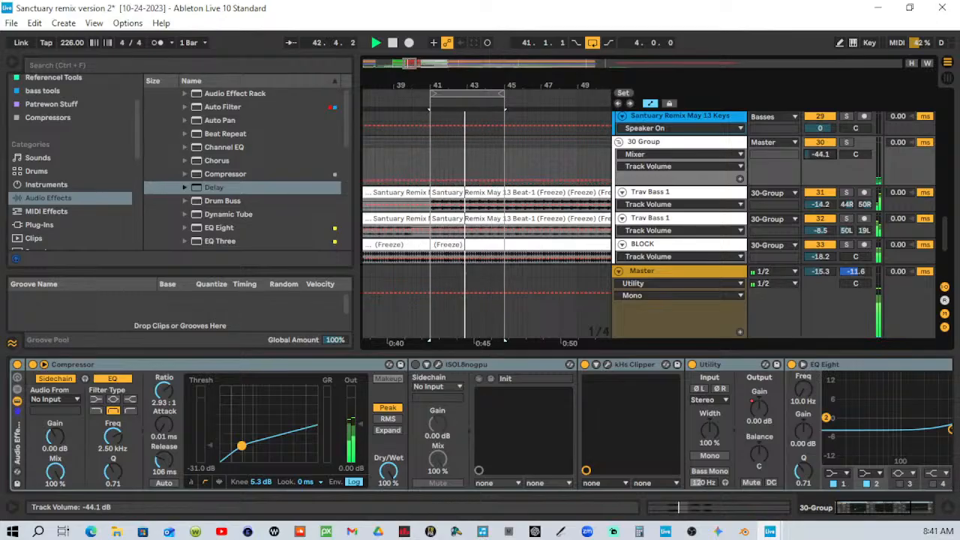
scroll(722, 182, down, 3)
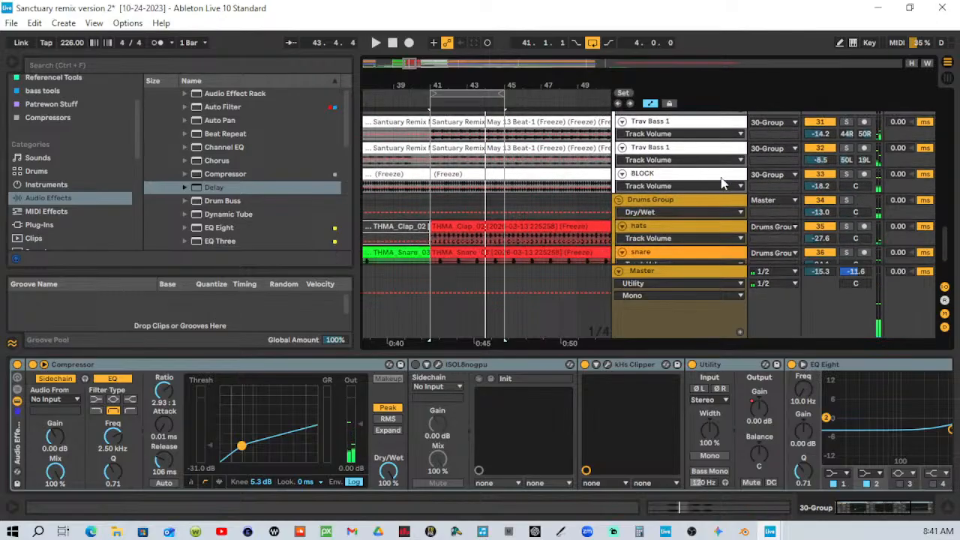
scroll(743, 157, up, 1)
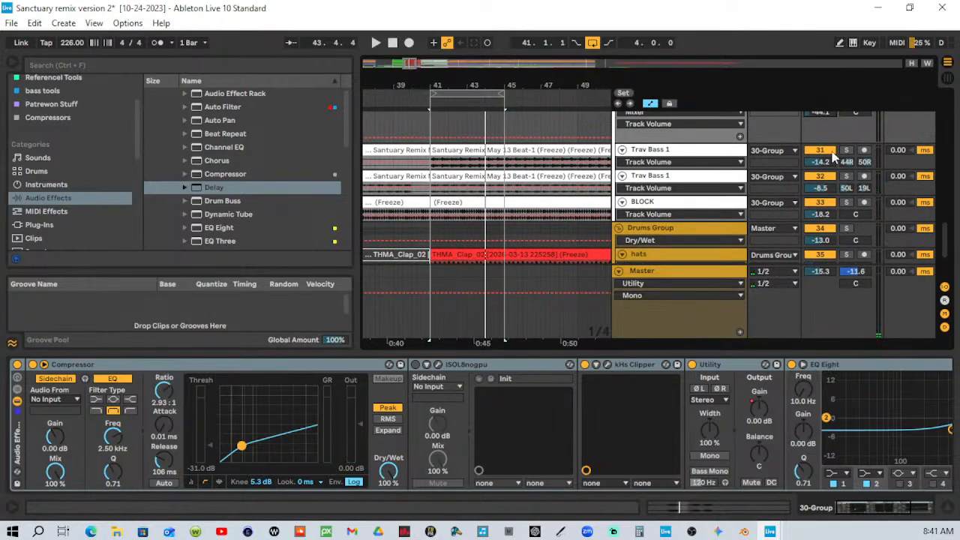
click(824, 152)
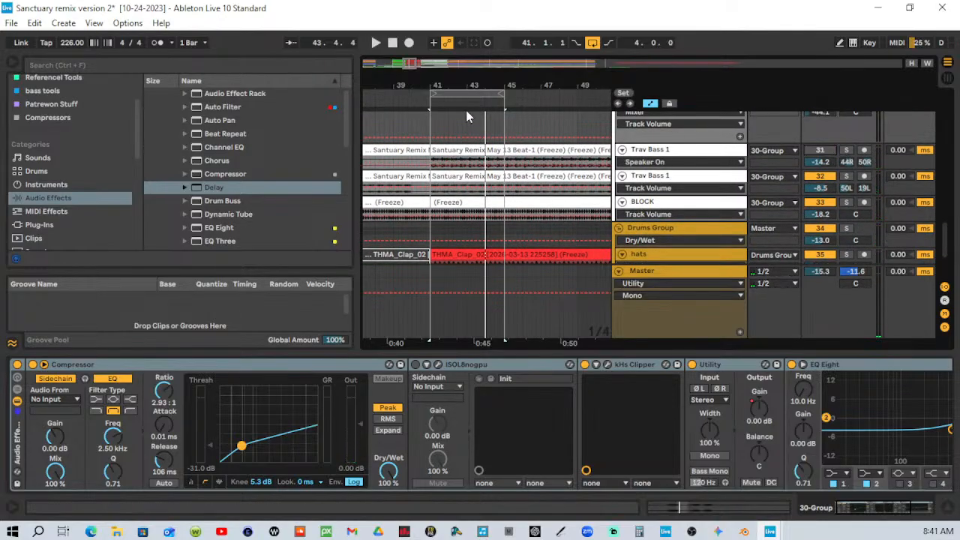
click(826, 152)
click(825, 178)
click(825, 204)
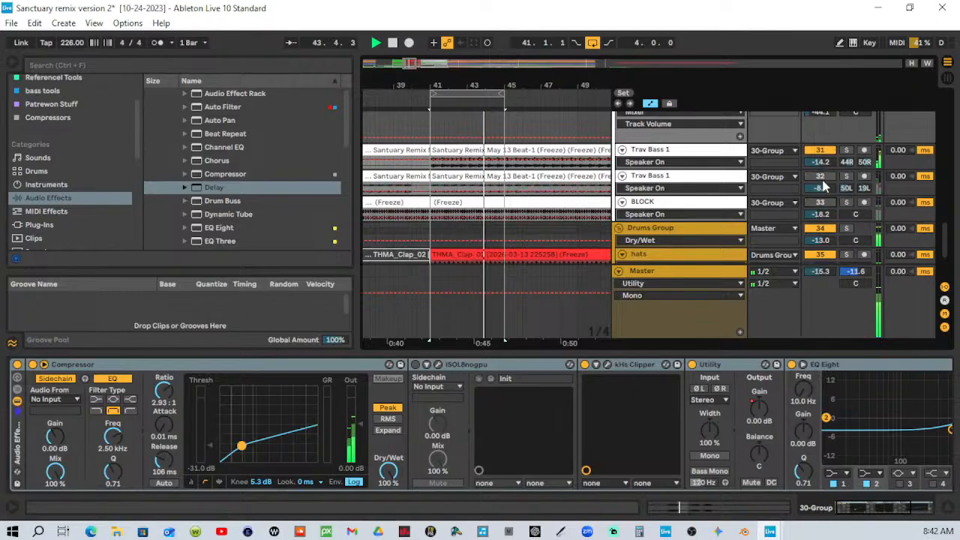
click(823, 178)
click(827, 203)
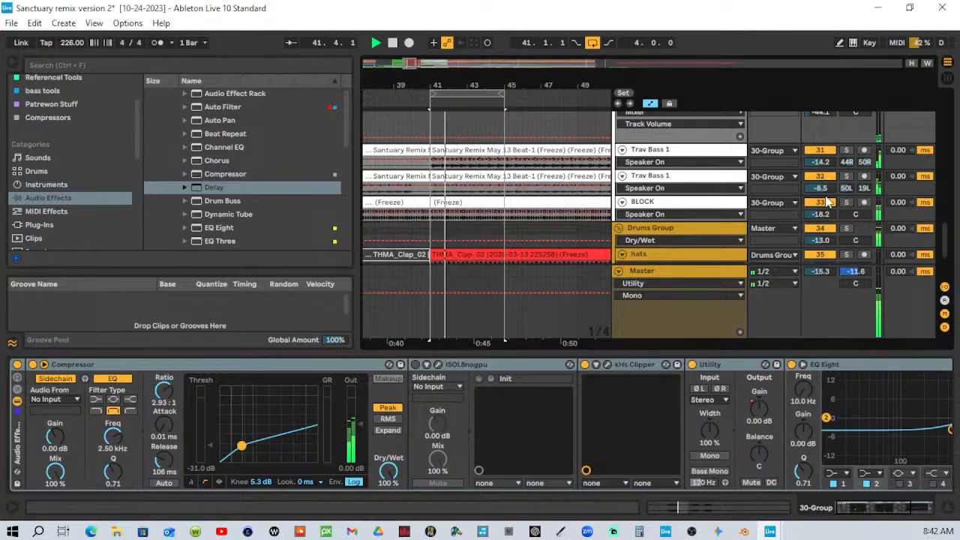
Try soloing track 32's Trav Bass 1 at 6.0 dB and resetting BLOCK's Utility gain to 0.00 dB during playback.
click(707, 204)
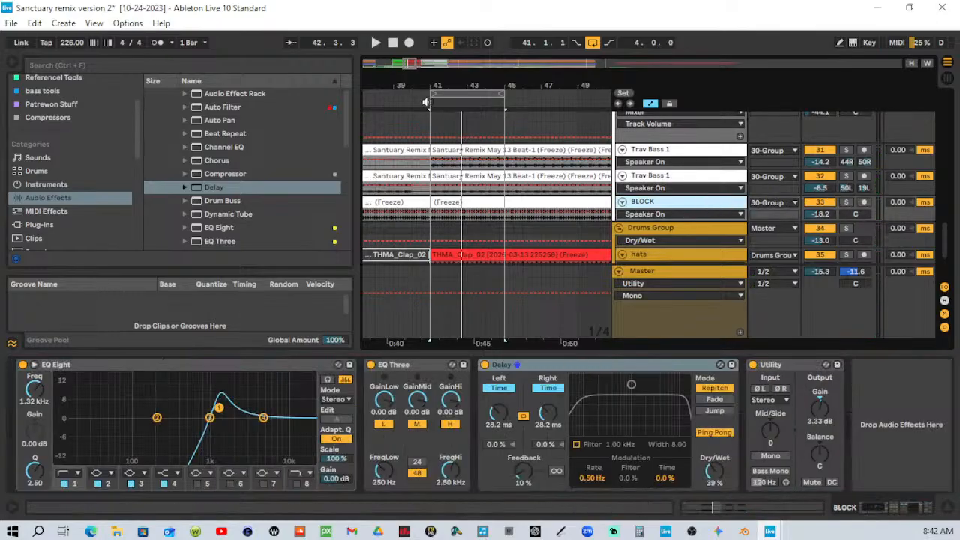
key(space)
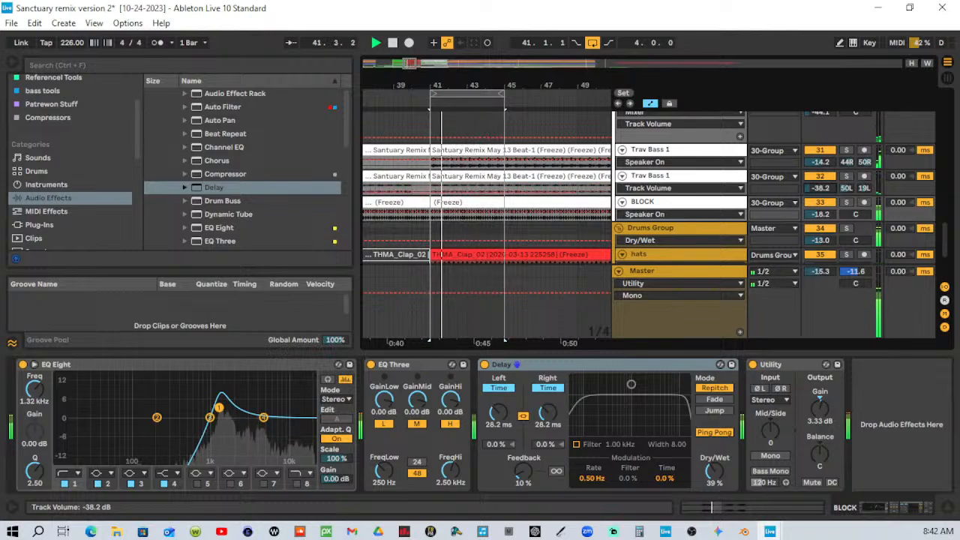
click(846, 176)
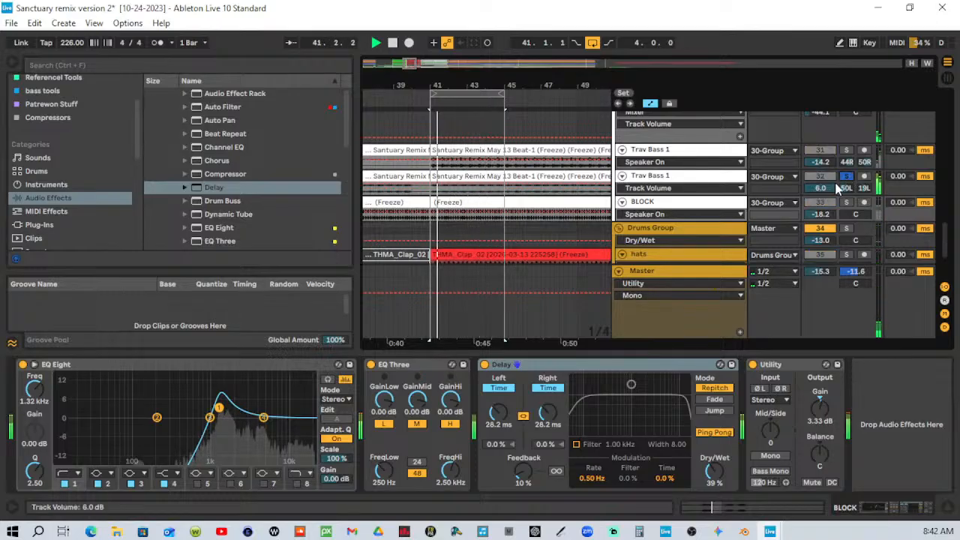
drag(820, 409, 819, 345)
double_click(820, 413)
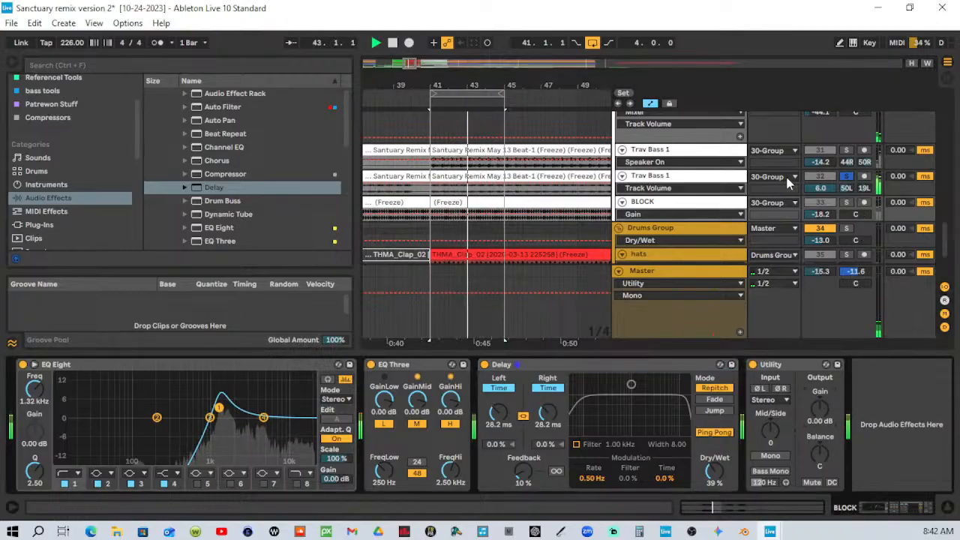
scroll(738, 137, up, 3)
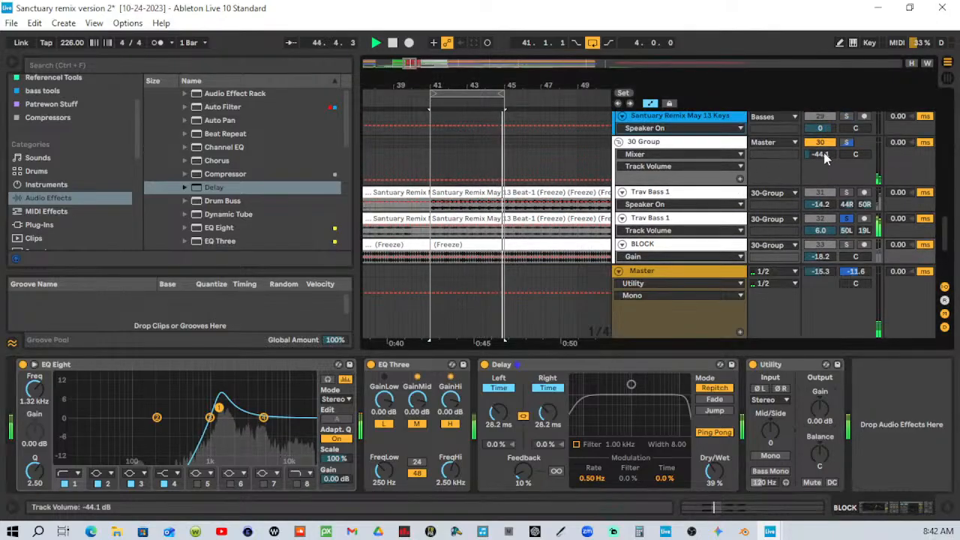
mouse_move(827, 155)
mouse_down()
mouse_move(827, 133)
mouse_move(828, 156)
mouse_up()
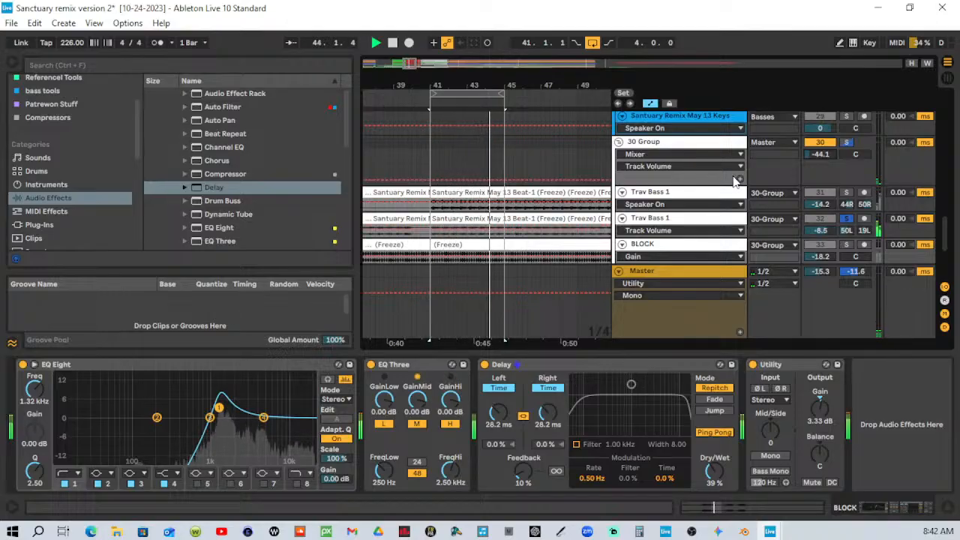
Reset 30 Group's volume to 0 dB and rebalance Trav Bass 1 tracks 31 and 32 to -28.8 and -26.6 dB and BLOCK to -32.6 dB.
click(831, 246)
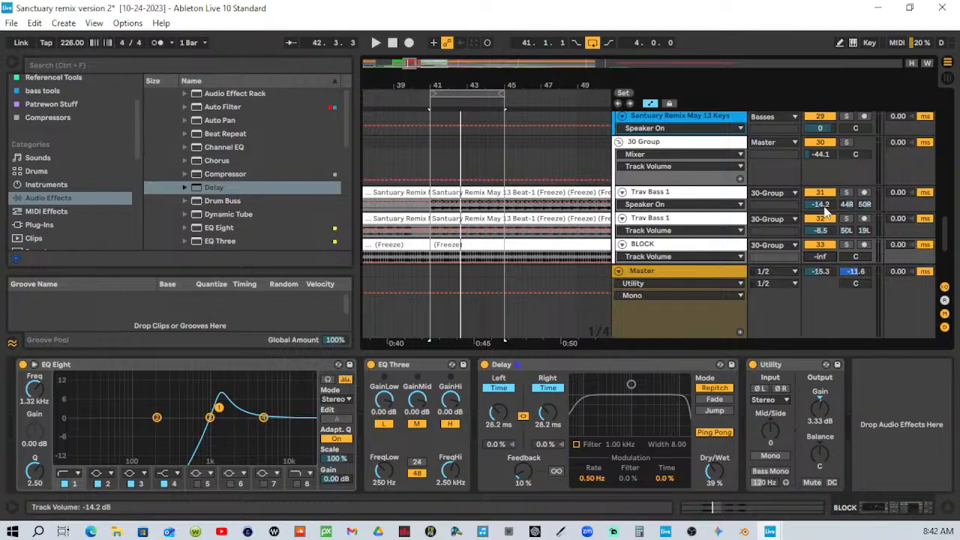
drag(825, 210, 825, 255)
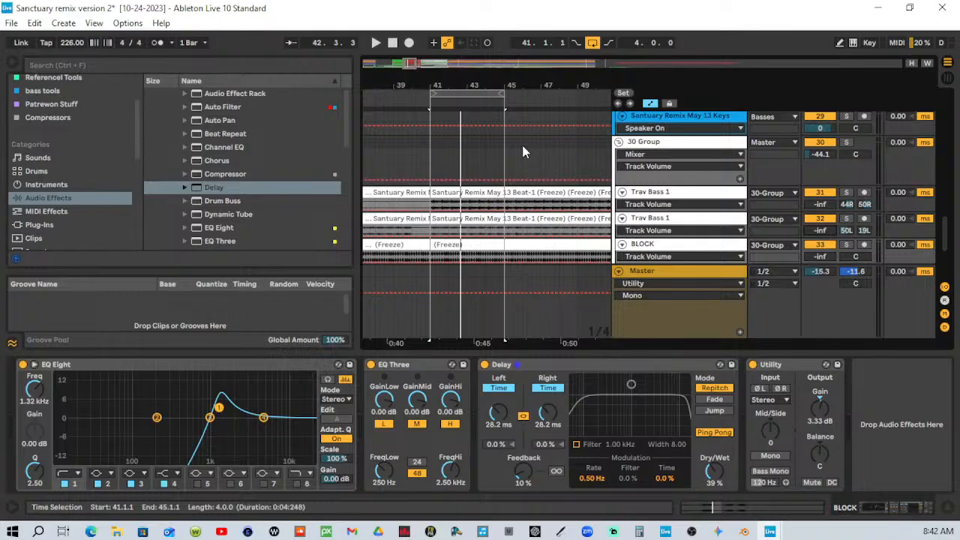
key(space)
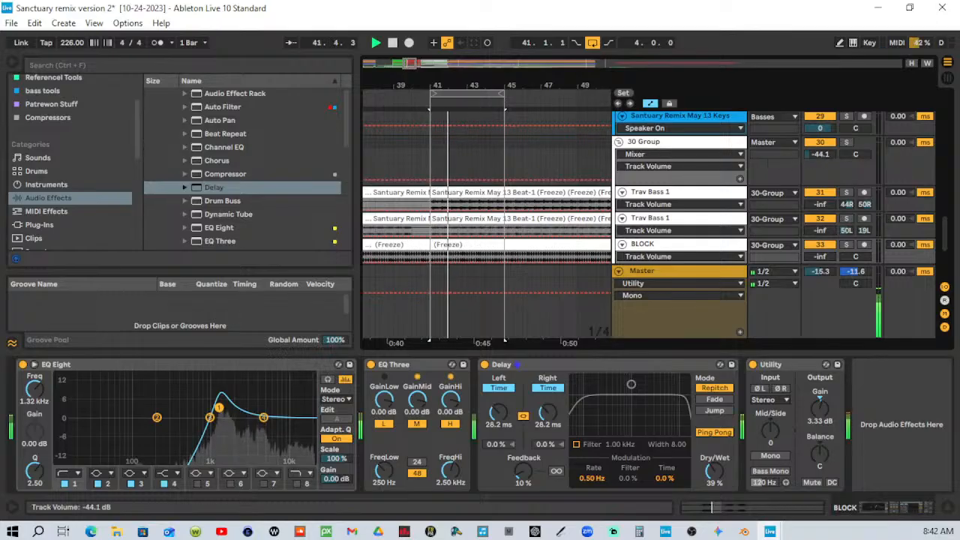
drag(826, 156, 826, 140)
double_click(826, 156)
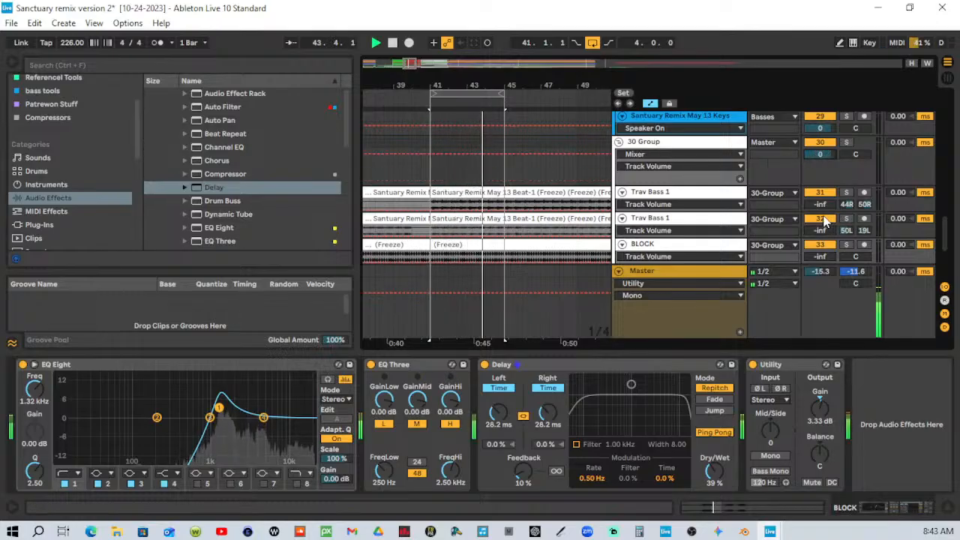
drag(820, 257, 822, 201)
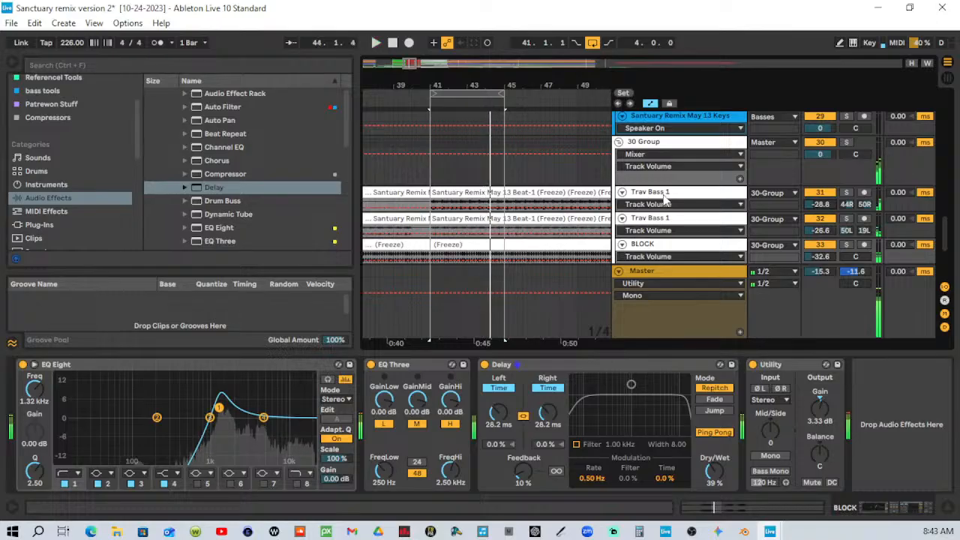
Add a Saturator from the Saturators collection after the Utility on track 31's Trav Bass 1.
click(739, 197)
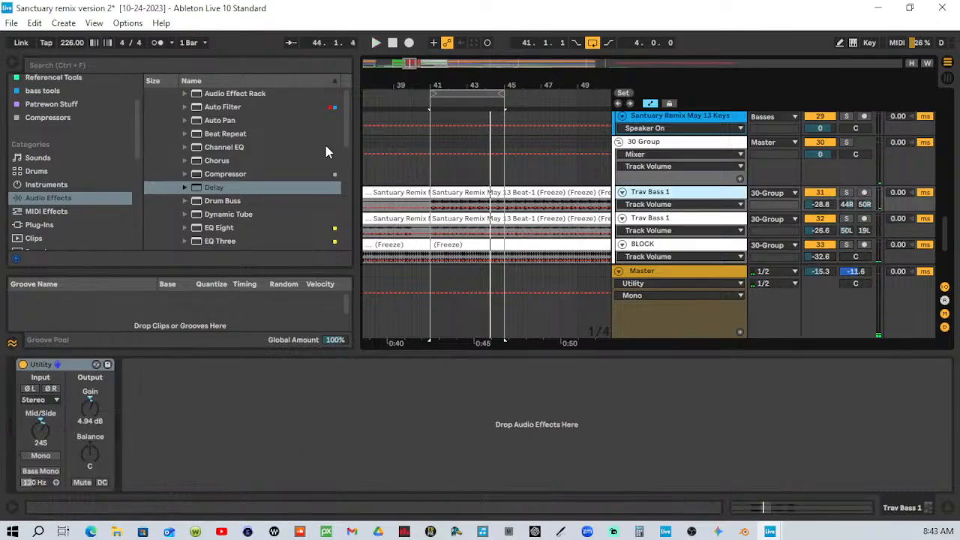
click(54, 78)
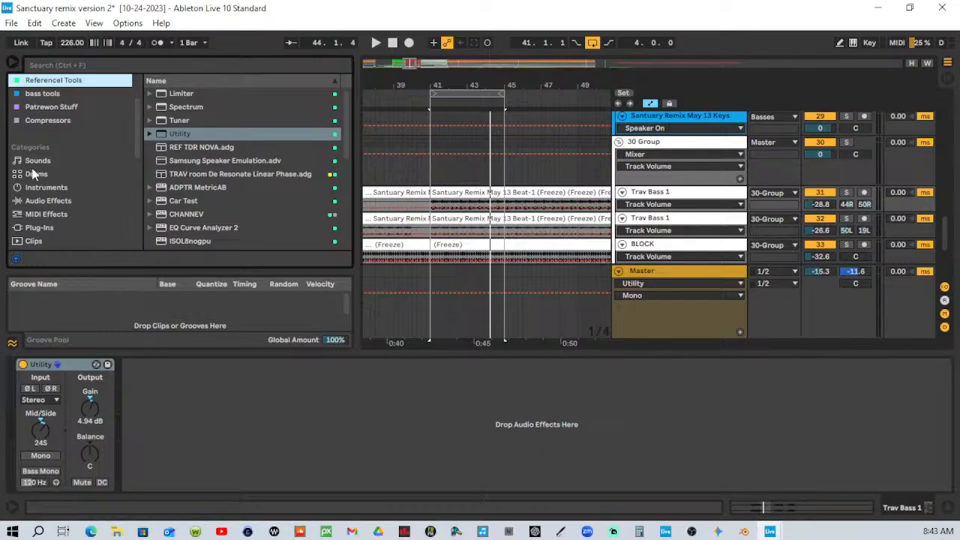
scroll(49, 124, up, 3)
click(46, 107)
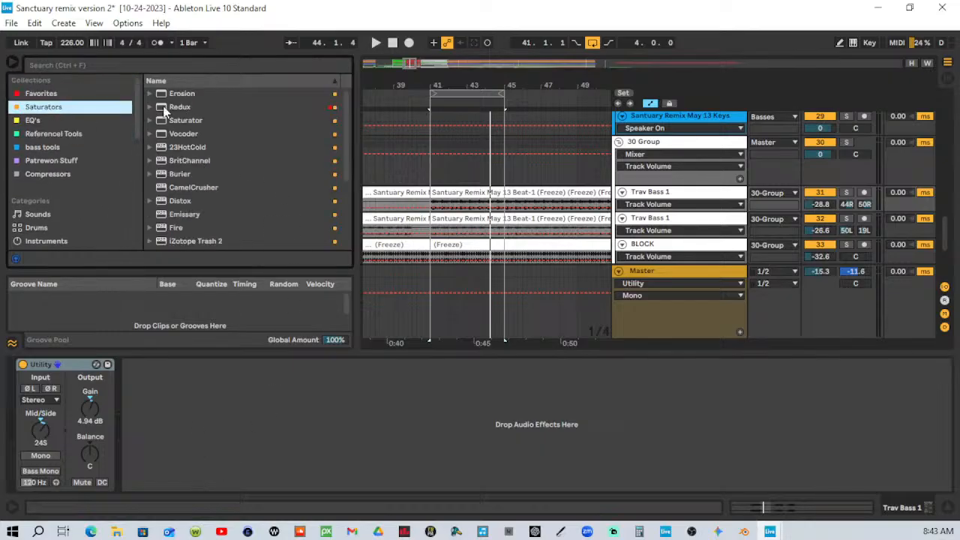
drag(183, 124, 328, 457)
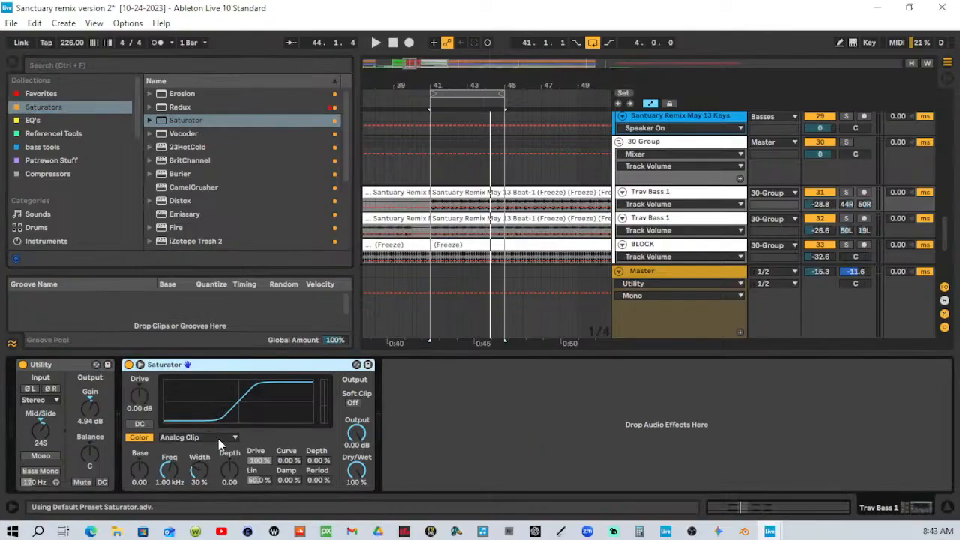
Set the Saturator's curve to Soft Sine and turn on Soft Clip, with 30 Group soloed and the loop playing.
click(219, 437)
click(226, 366)
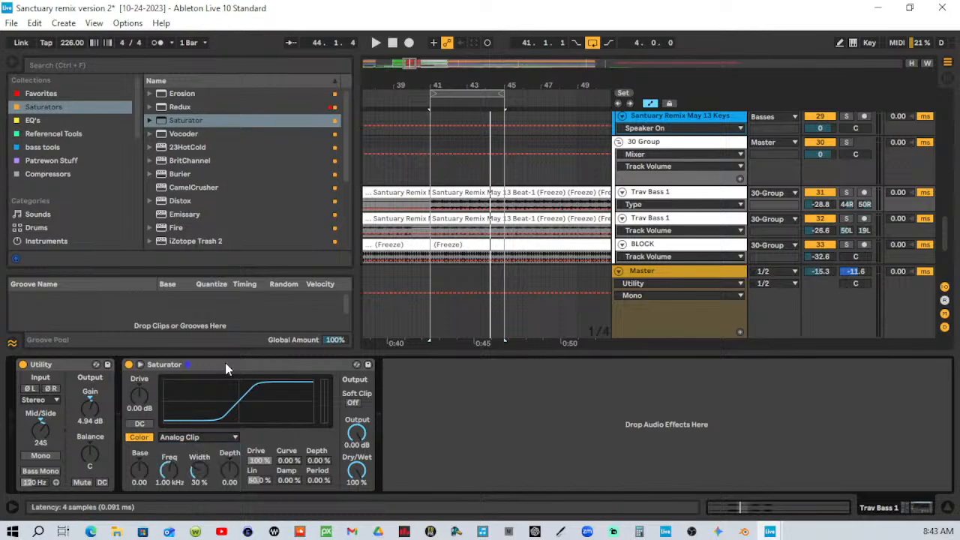
click(226, 365)
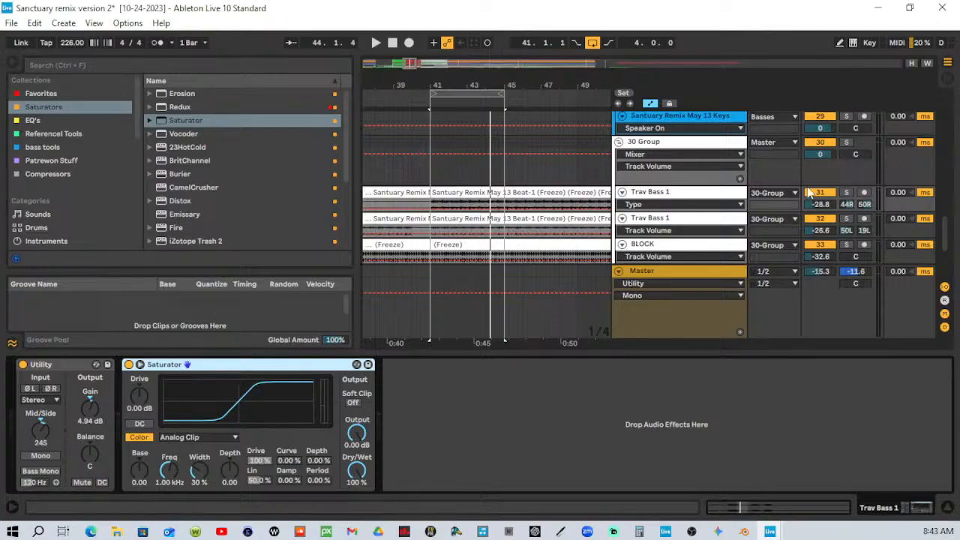
click(846, 143)
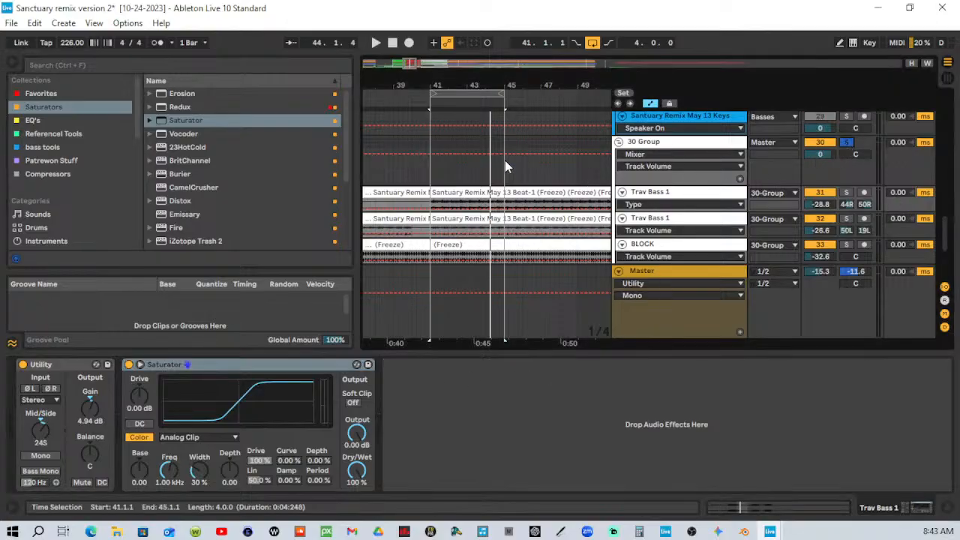
click(429, 105)
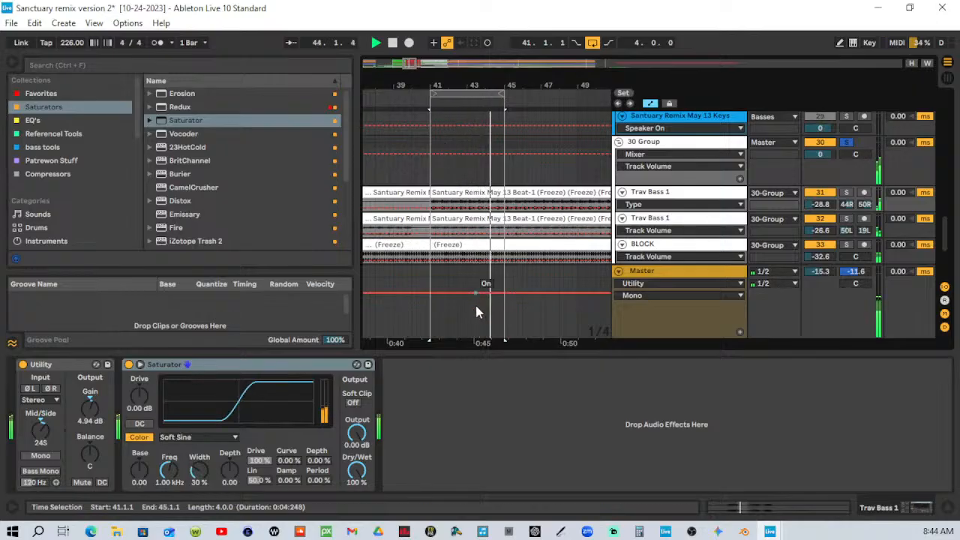
click(355, 403)
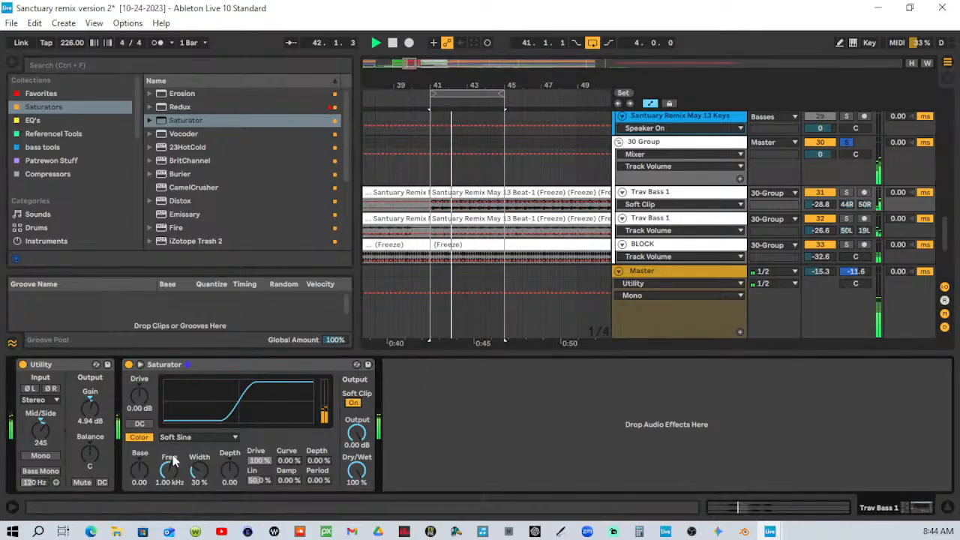
Set the Saturator's Drive to 10.9 dB, Base to 1.71 and Depth to 15.6.
drag(138, 402, 138, 380)
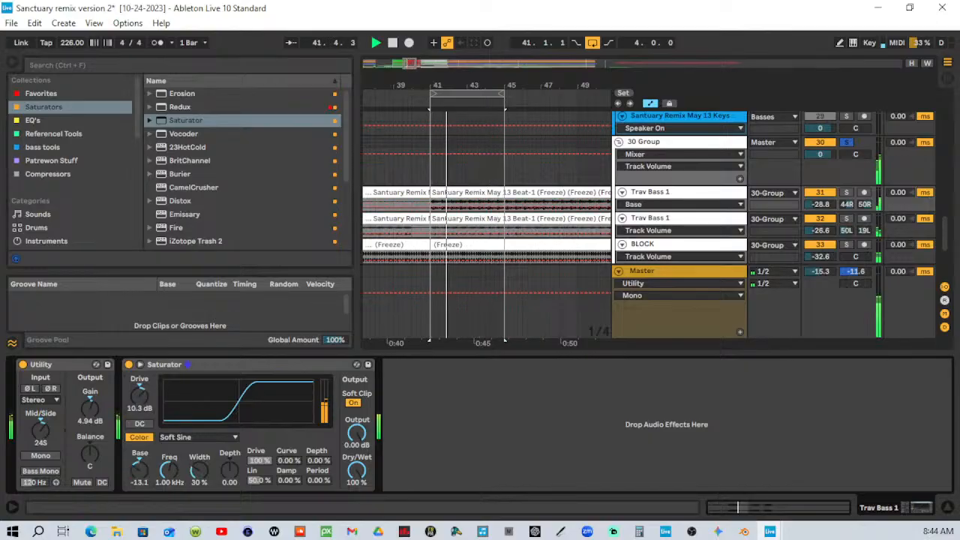
drag(145, 458, 145, 436)
drag(230, 471, 230, 453)
mouse_move(140, 396)
mouse_down()
mouse_move(140, 410)
mouse_move(139, 395)
mouse_up()
drag(140, 471, 139, 500)
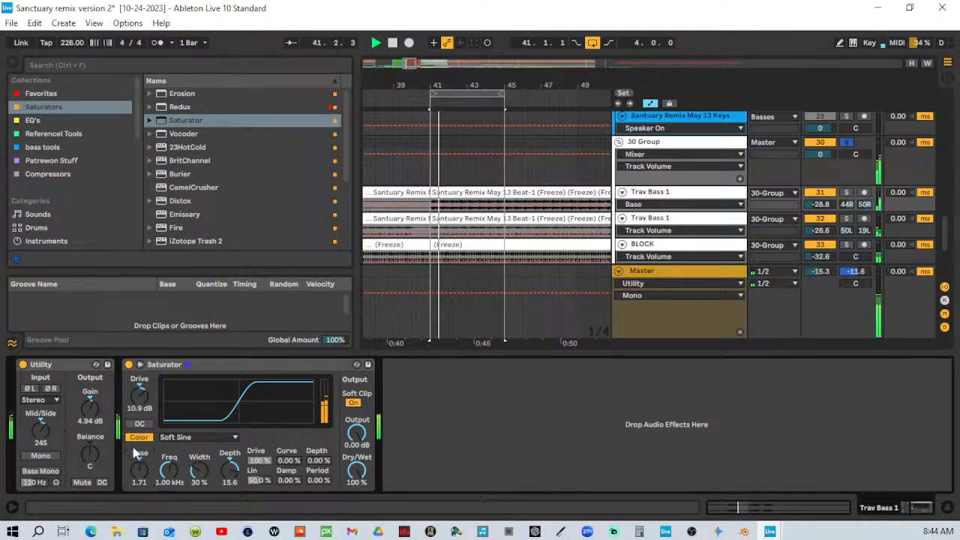
Add an EQ Eight after the Saturator and make its band 1 a steep low cut at 52.0 Hz.
click(32, 120)
drag(184, 106, 525, 444)
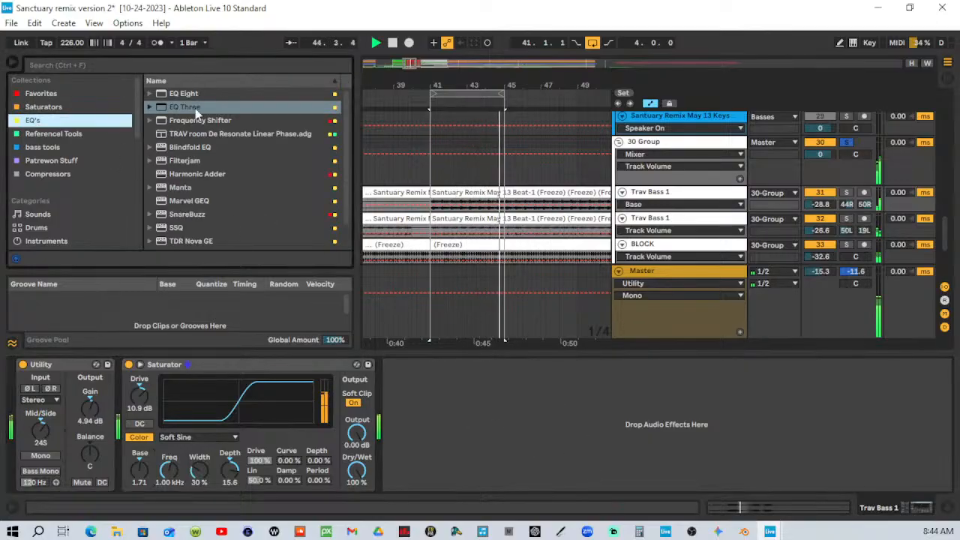
drag(186, 95, 480, 430)
click(438, 474)
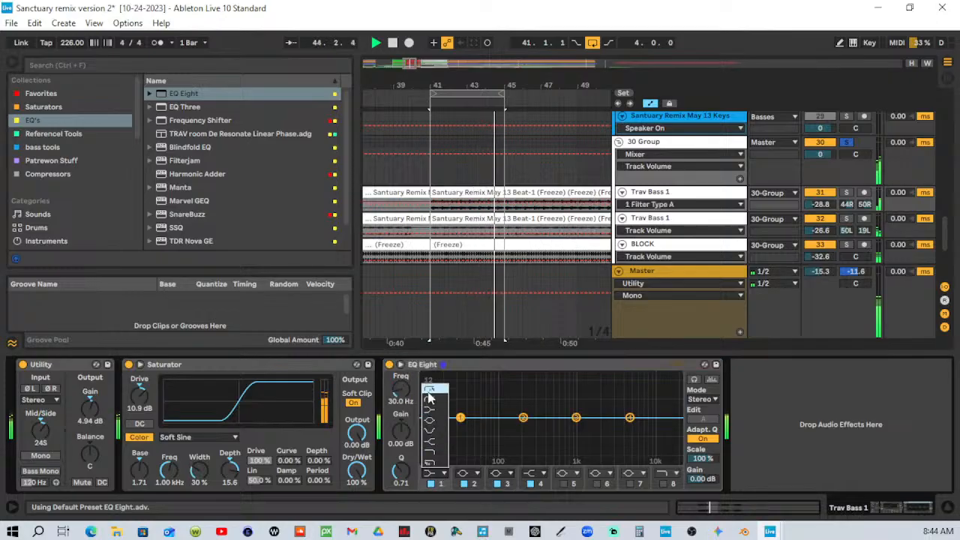
click(429, 392)
drag(460, 417, 478, 428)
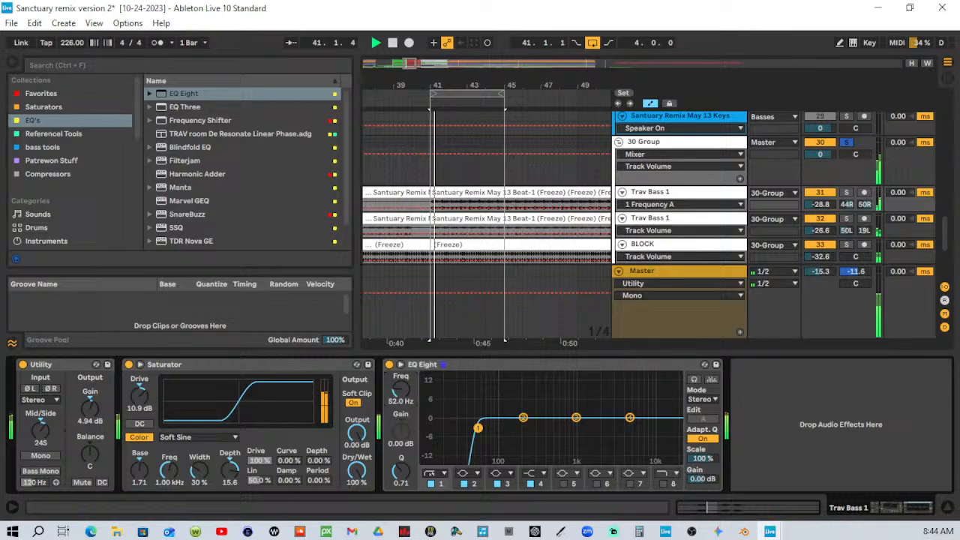
Switch EQ Eight's band 1 to the gentler low-cut slope and take 30 Group out of solo.
click(429, 474)
click(430, 424)
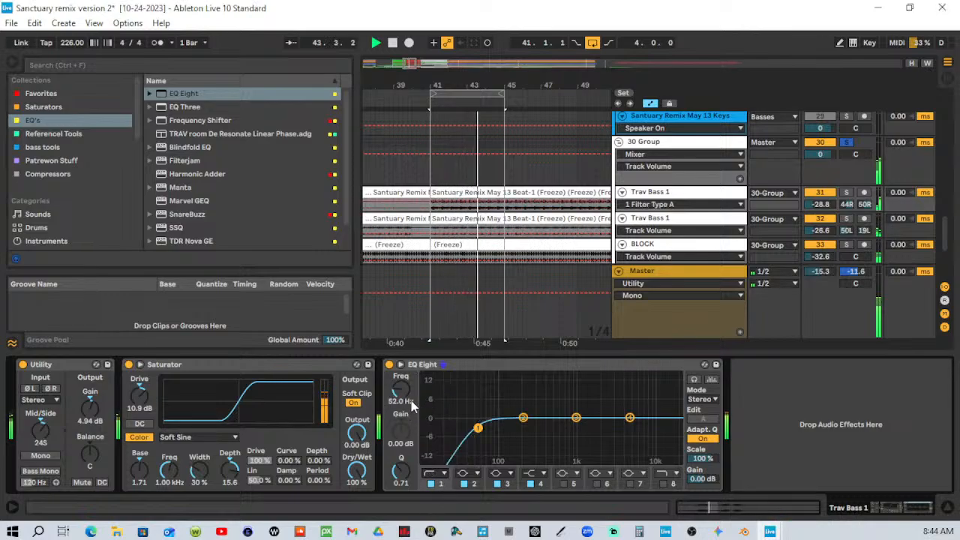
click(846, 141)
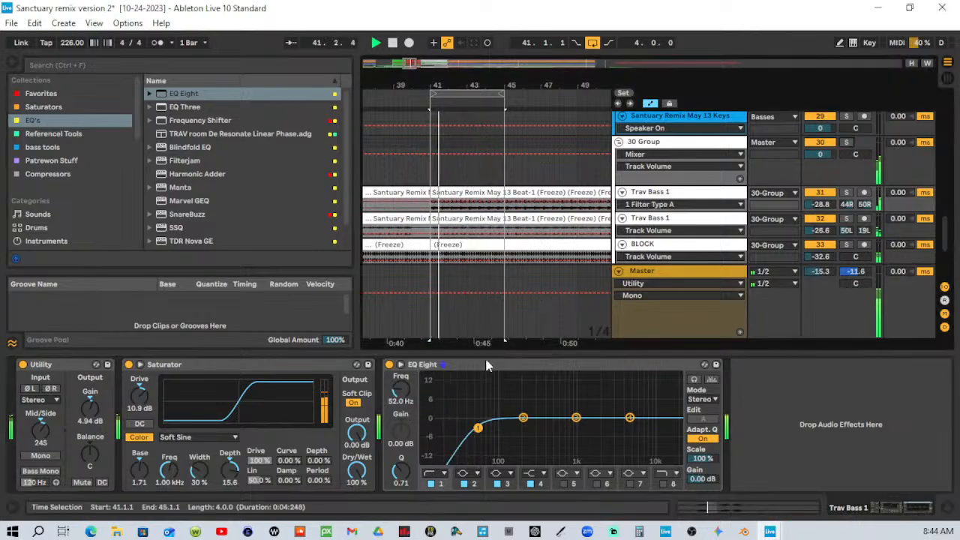
Raise EQ Eight's band 1 low cut to 308 Hz and set the device's output gain to 1.39 dB.
drag(478, 428, 545, 428)
drag(401, 389, 400, 384)
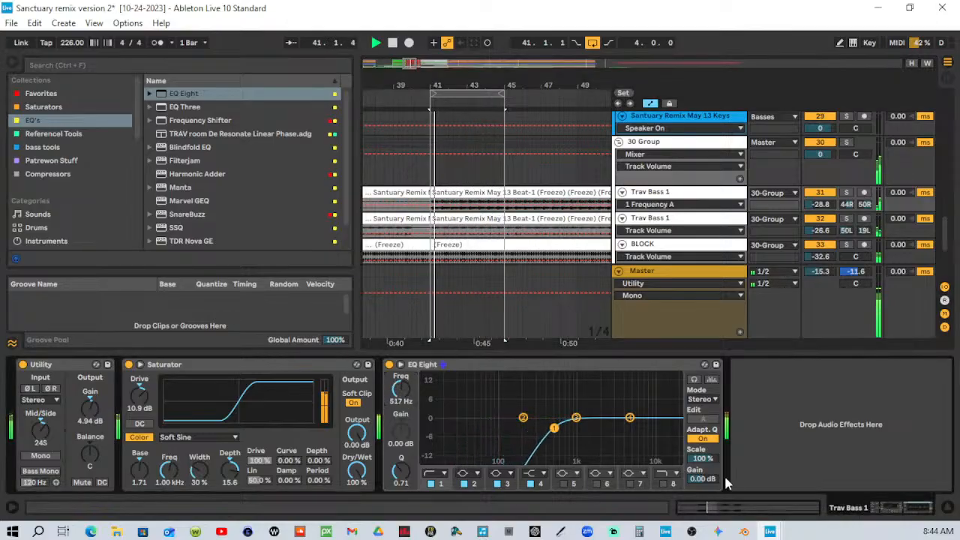
drag(703, 478, 703, 473)
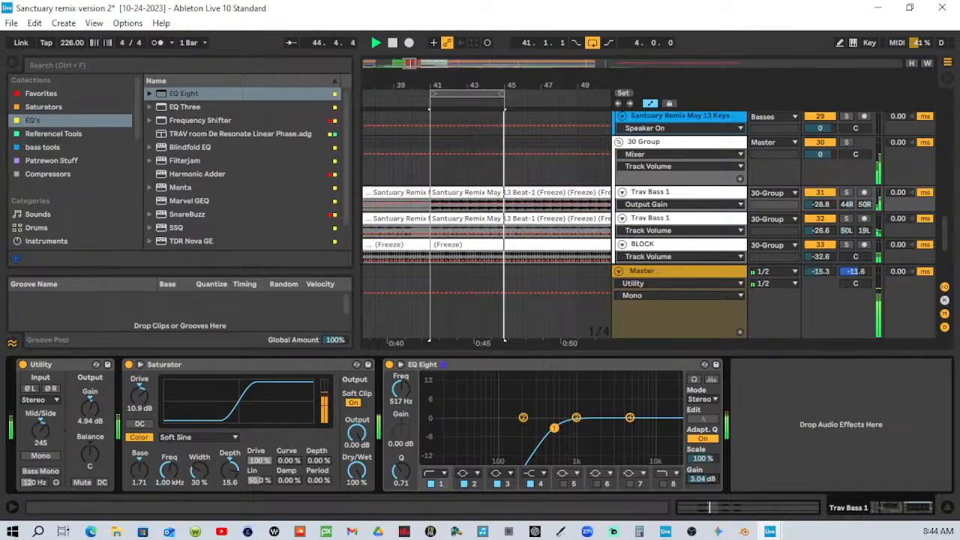
mouse_move(401, 389)
mouse_down()
mouse_move(401, 366)
mouse_move(401, 382)
mouse_up()
drag(702, 479, 702, 493)
Set the Saturator's Depth to 2.32 and Base to -4.00, and enable EQ Eight's band 8 as a high cut at 5.30 kHz.
drag(230, 468, 230, 499)
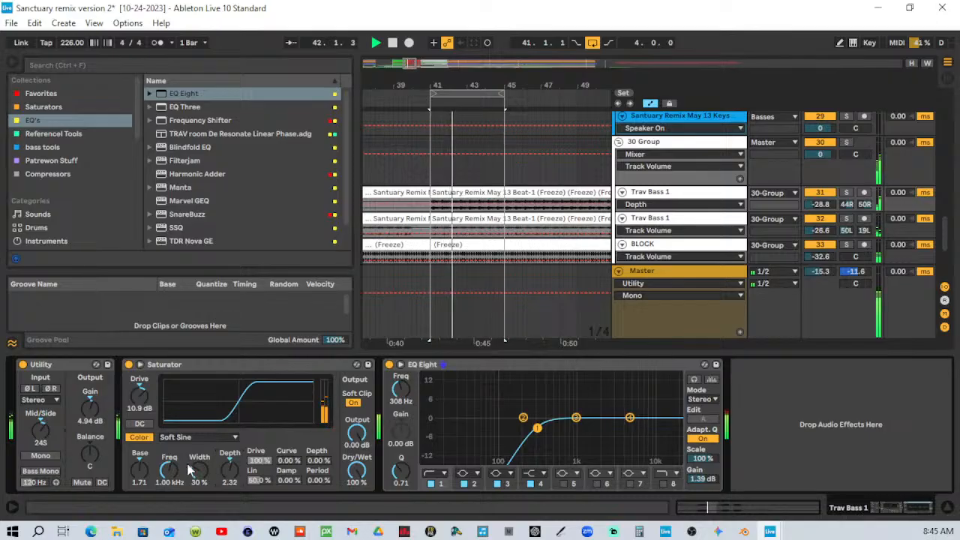
mouse_move(138, 469)
mouse_down()
mouse_move(139, 486)
mouse_move(139, 459)
mouse_move(139, 478)
mouse_up()
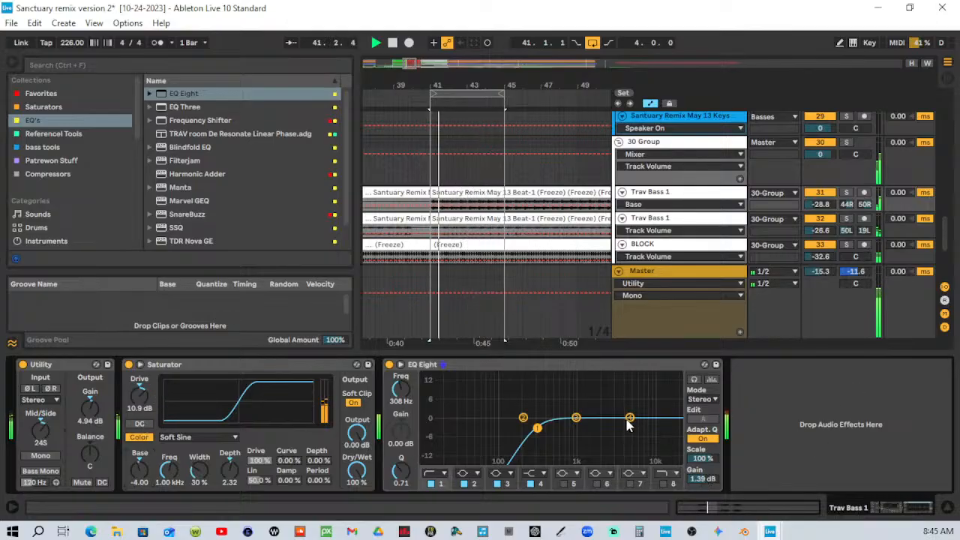
click(663, 484)
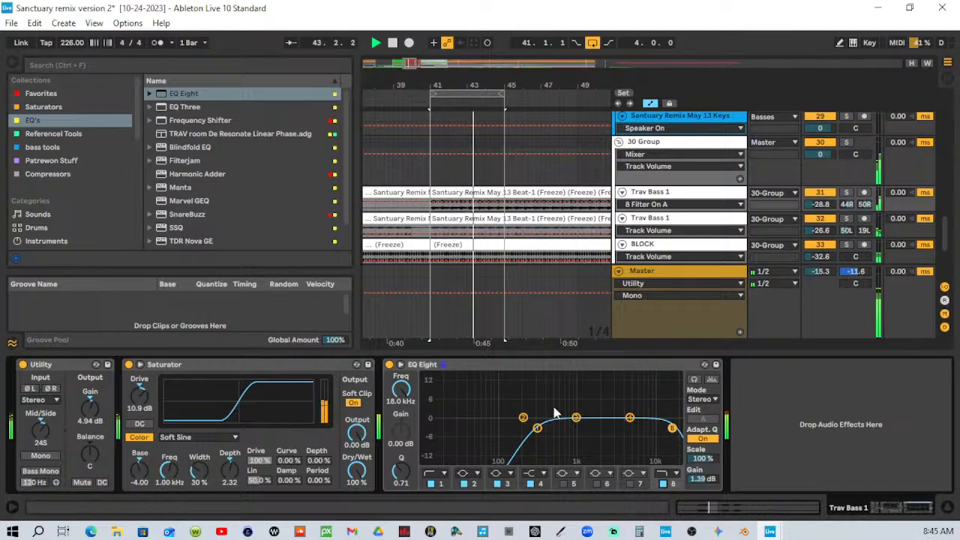
drag(672, 429, 632, 429)
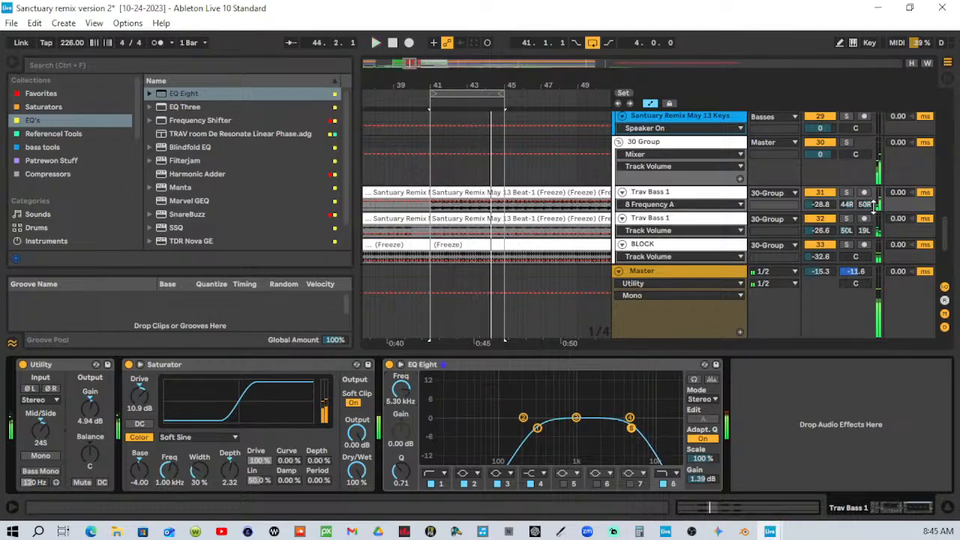
Turn off Mono on the Master's Utility, disable looping, and play the arrangement from about bar 17.
click(695, 272)
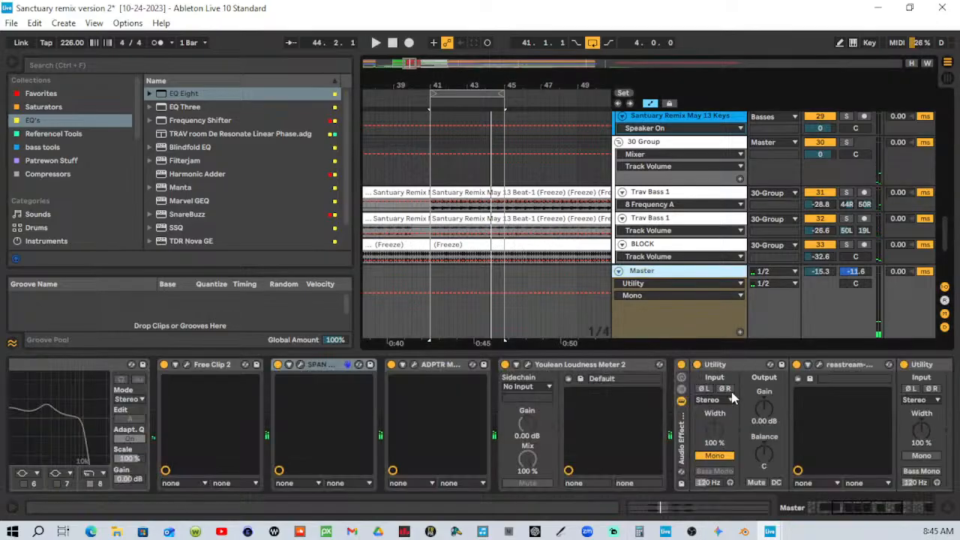
click(715, 459)
drag(497, 81, 497, 38)
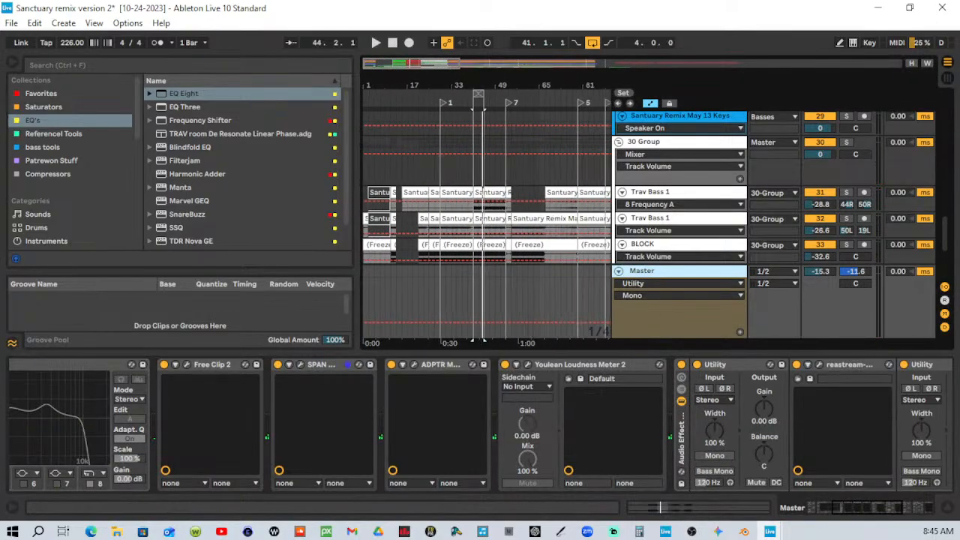
click(413, 97)
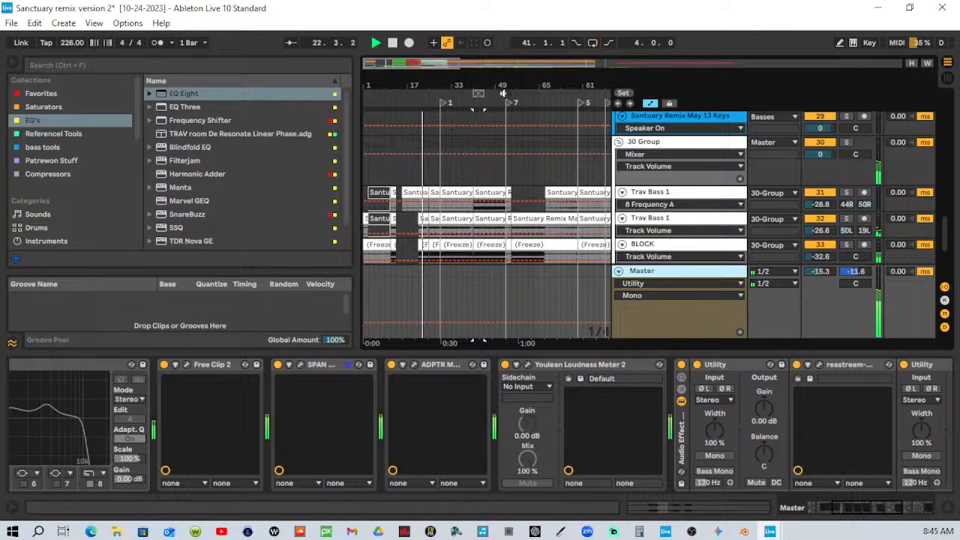
drag(510, 84, 513, 108)
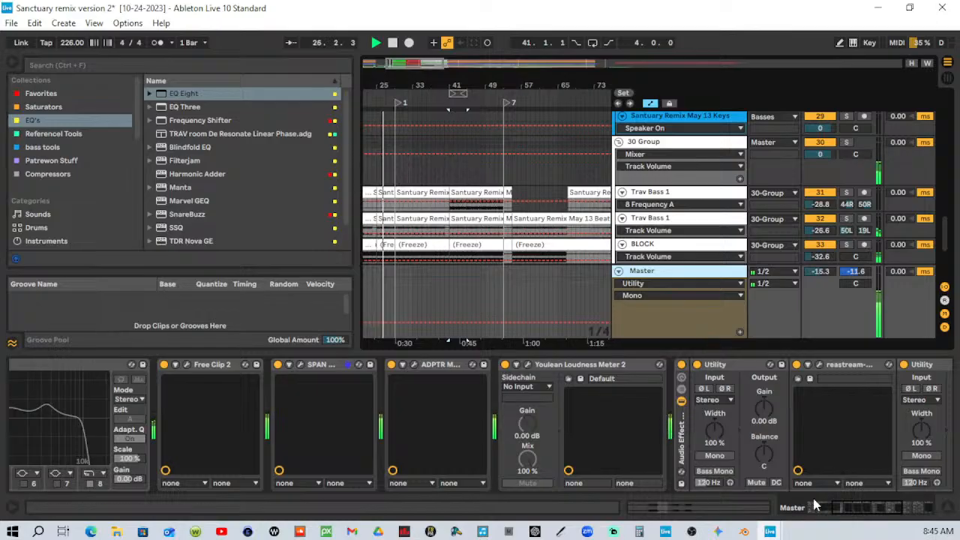
click(923, 509)
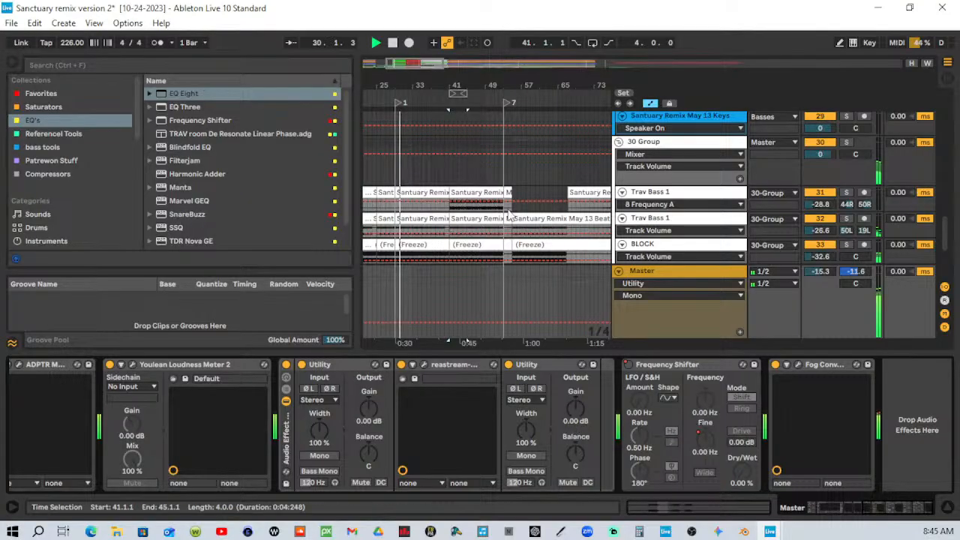
drag(460, 82, 494, 116)
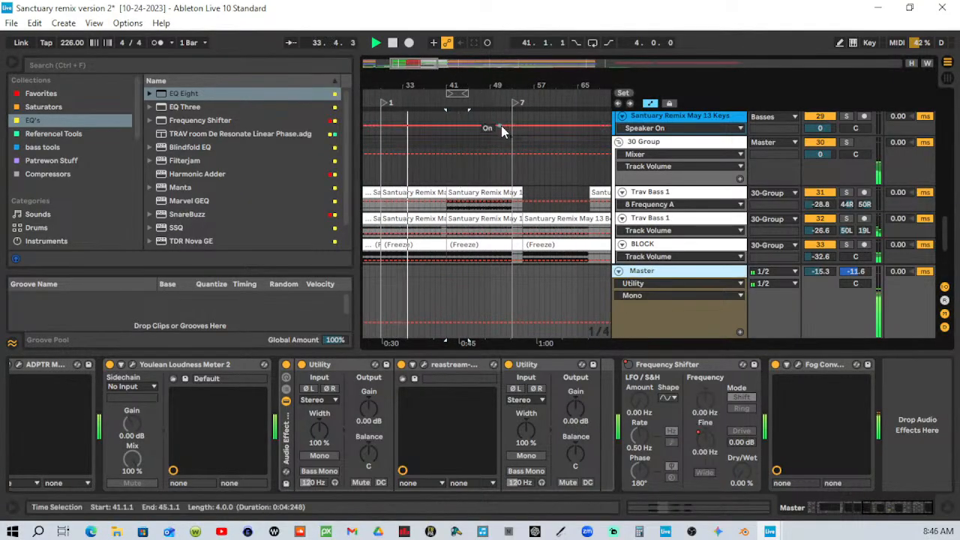
drag(531, 84, 528, 92)
scroll(523, 145, up, 2)
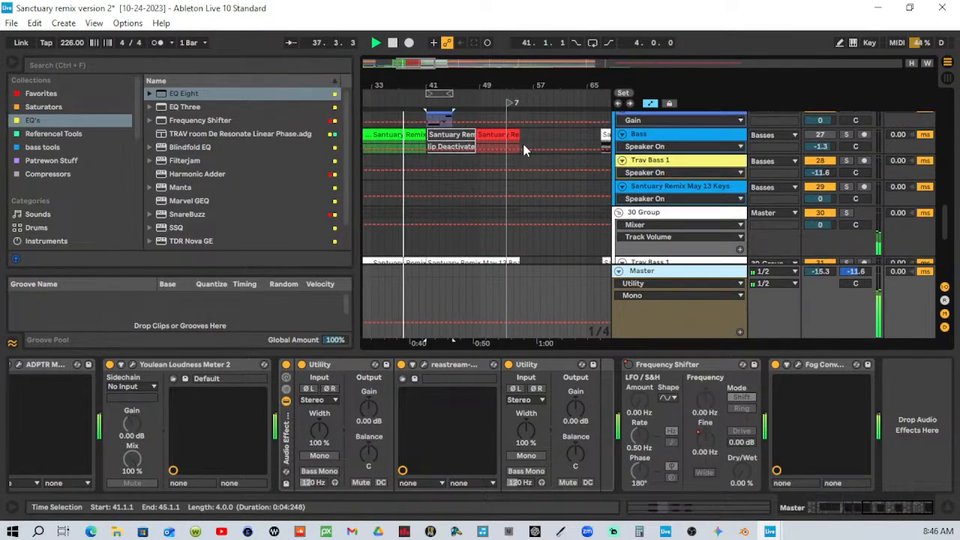
scroll(523, 143, up, 2)
scroll(524, 150, up, 1)
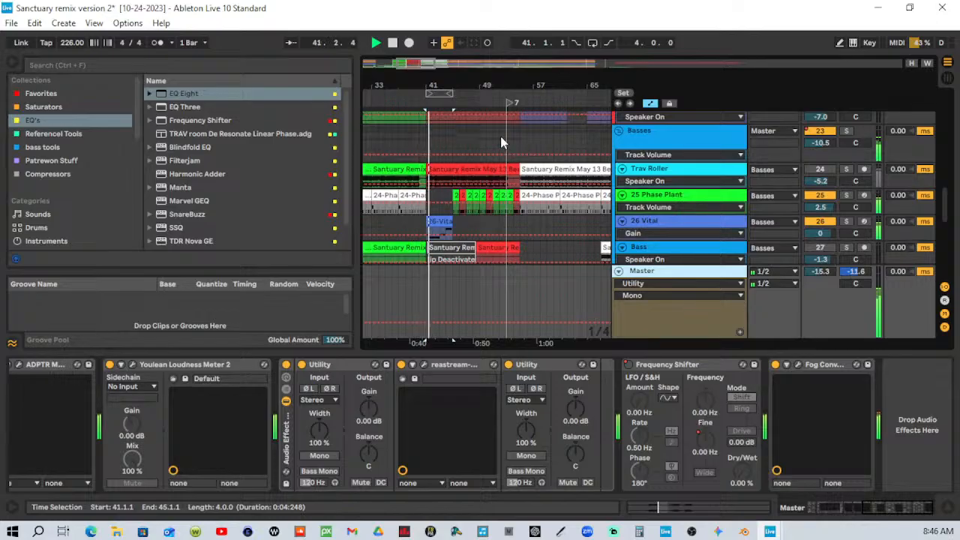
key(space)
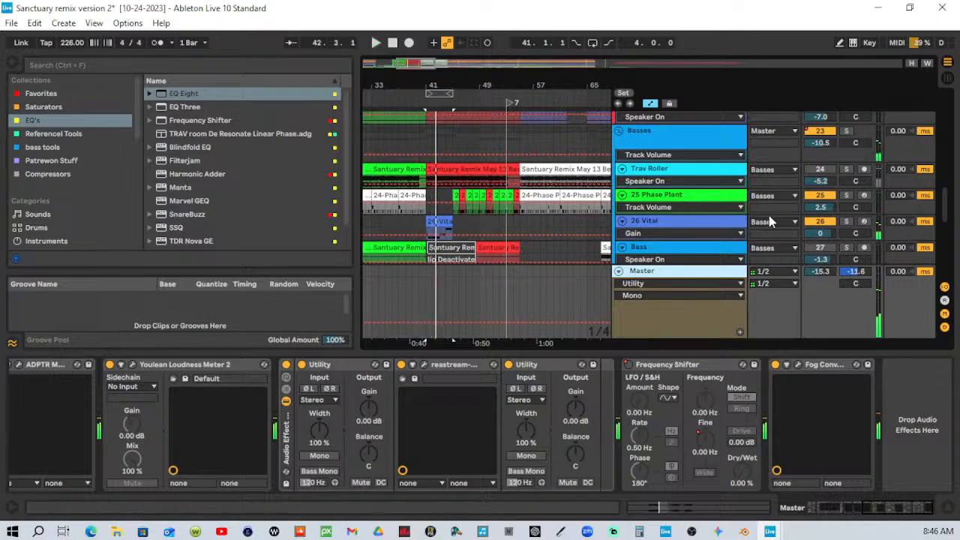
Re-enable the loop over bars 41 to 45, play it, and turn on Mono in the Master's Utility.
scroll(689, 244, down, 2)
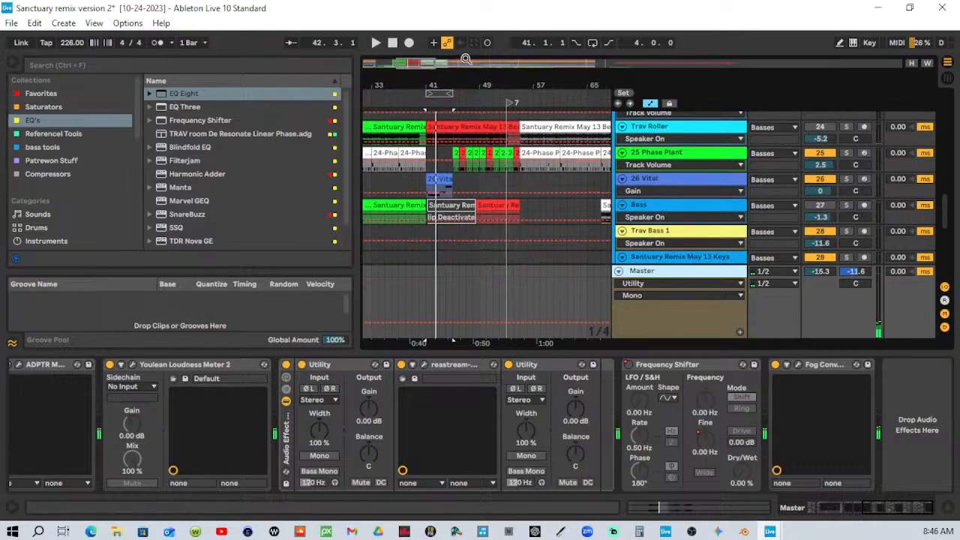
click(592, 43)
click(414, 96)
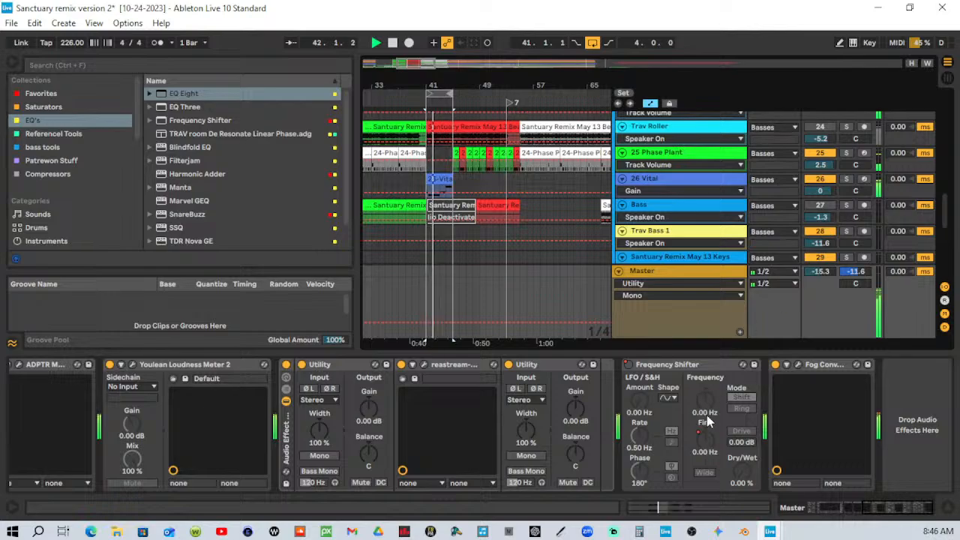
click(325, 456)
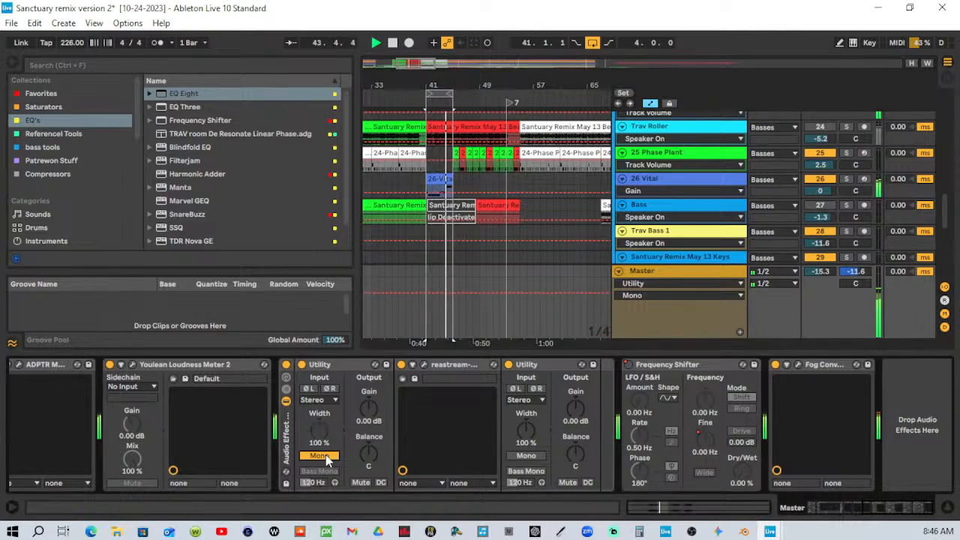
Lower the EQ Eight output gain on track 31's Trav Bass 1 to -6.94 dB.
scroll(570, 195, down, 8)
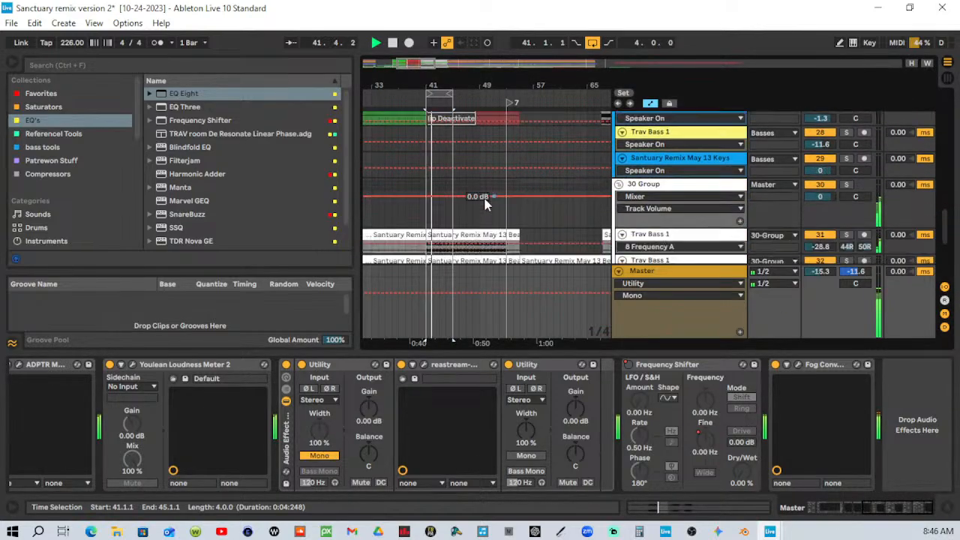
scroll(479, 205, up, 1)
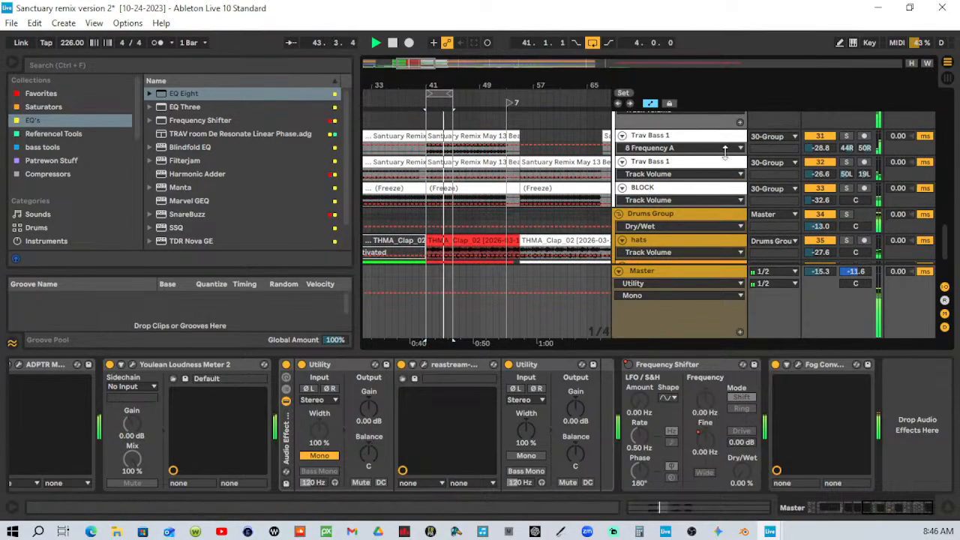
click(696, 139)
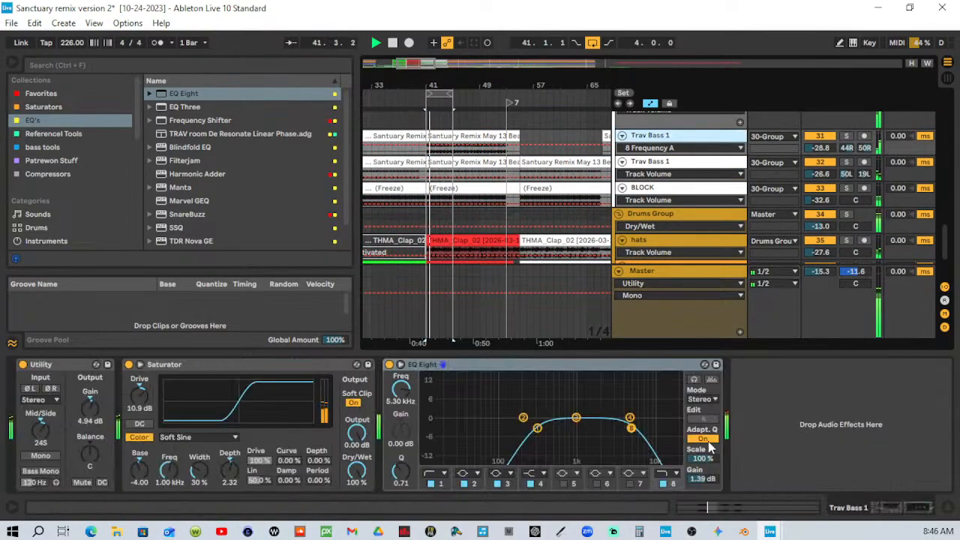
drag(697, 478, 697, 510)
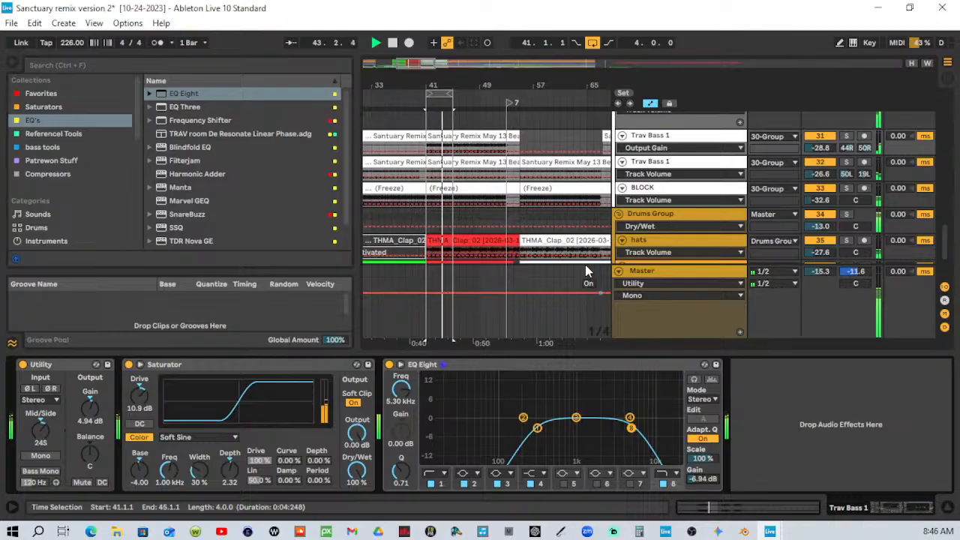
Turn Mono back off on the Master's Utility and stop playback.
click(690, 273)
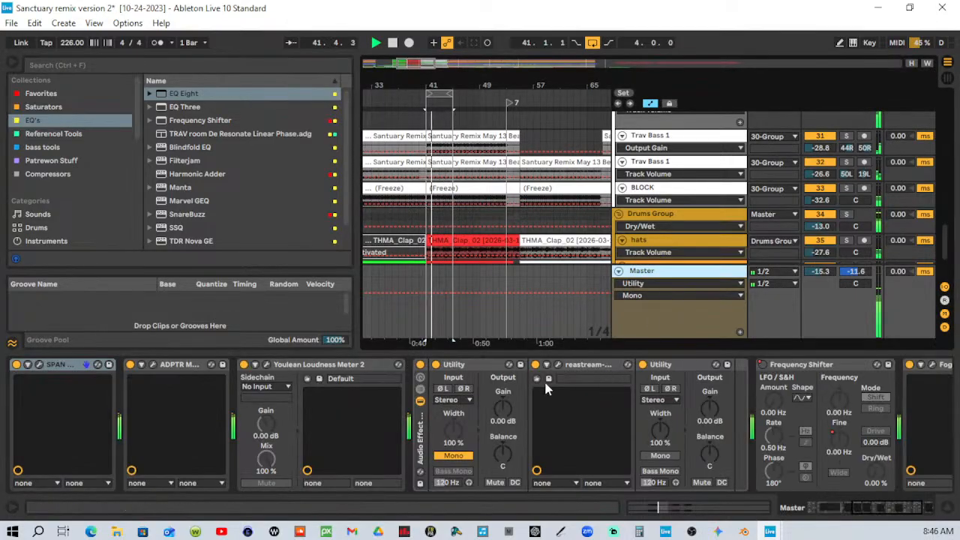
click(463, 458)
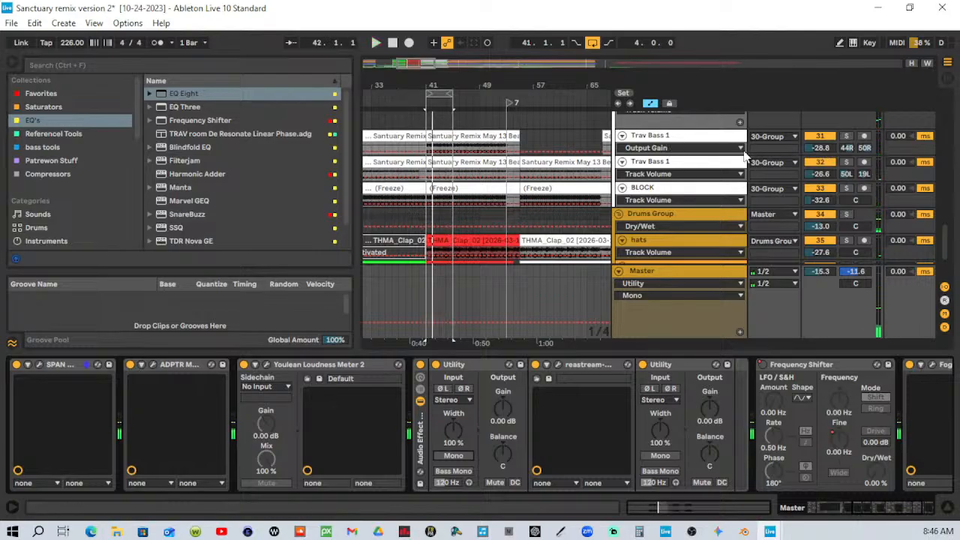
With the loop playing, set track 31's Saturator to Drive 12.0 dB, Base -10.9, Freq 1.37 kHz, Width 1.6 % and Depth 8.38.
click(709, 131)
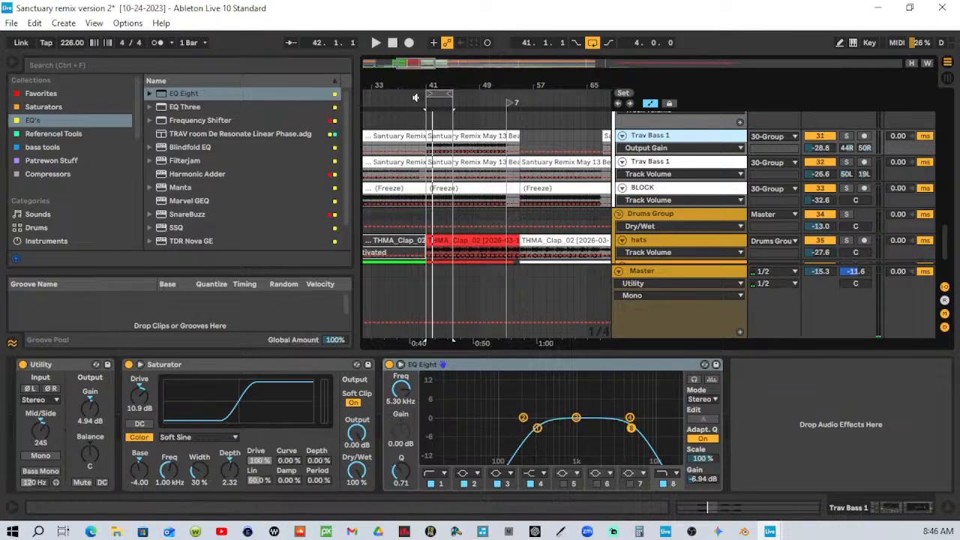
click(424, 101)
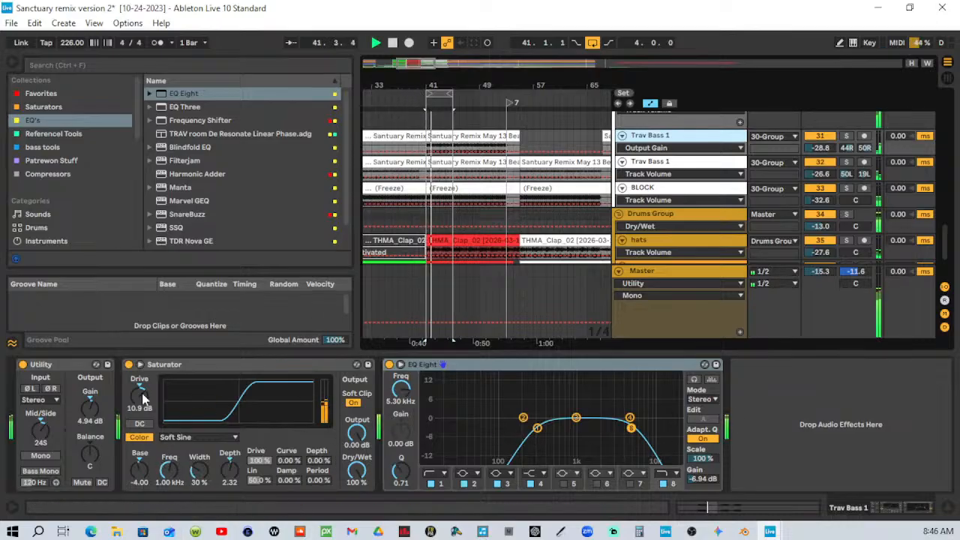
drag(141, 393, 141, 353)
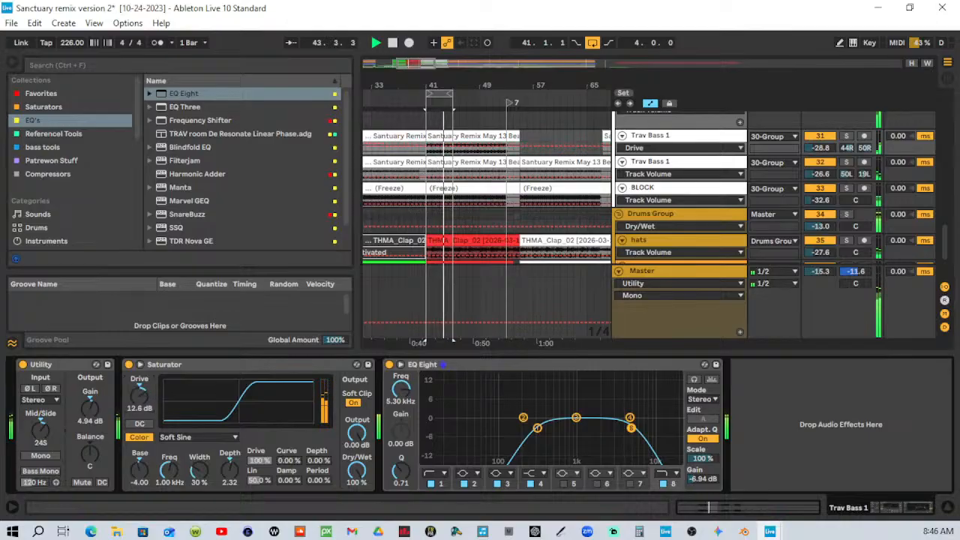
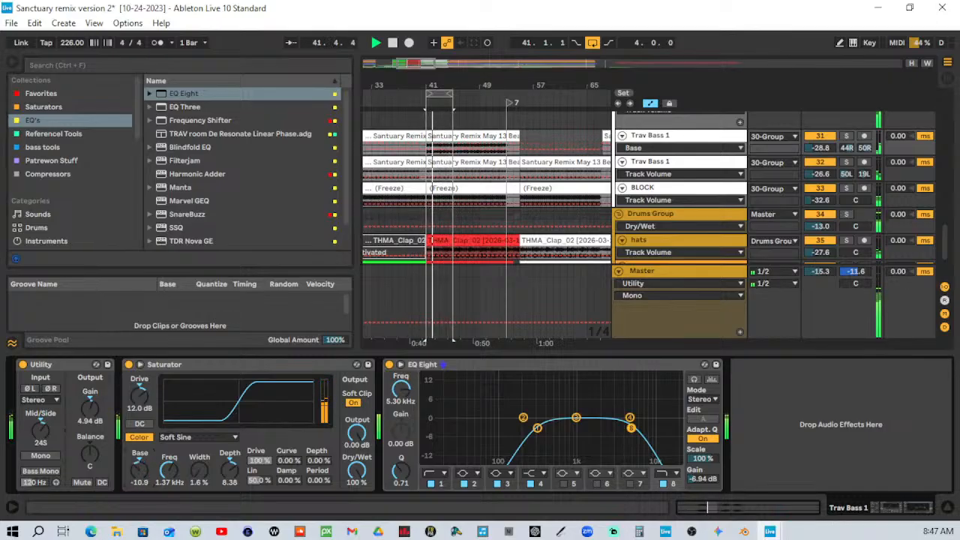
Shift all the EQ Eight bands upward together, putting band 8's high cut at 10.2 kHz, and set the output gain to 0.00 dB.
drag(504, 394, 678, 463)
mouse_move(401, 391)
mouse_down()
mouse_move(400, 430)
mouse_move(401, 390)
mouse_up()
drag(655, 429, 653, 429)
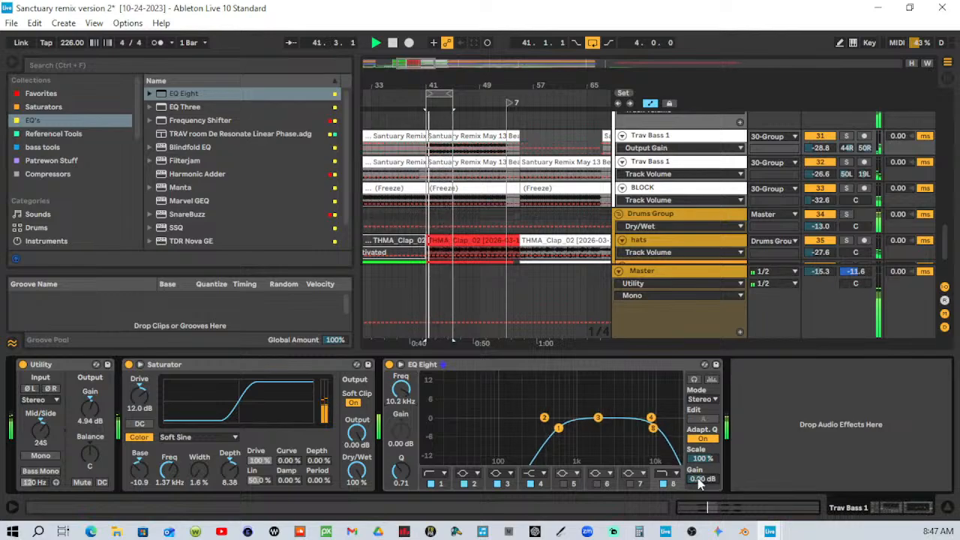
Set track 31's volume to -37.6 dB and its left split pan to 10L, and track 32's right split pan to 47L.
drag(830, 150, 831, 180)
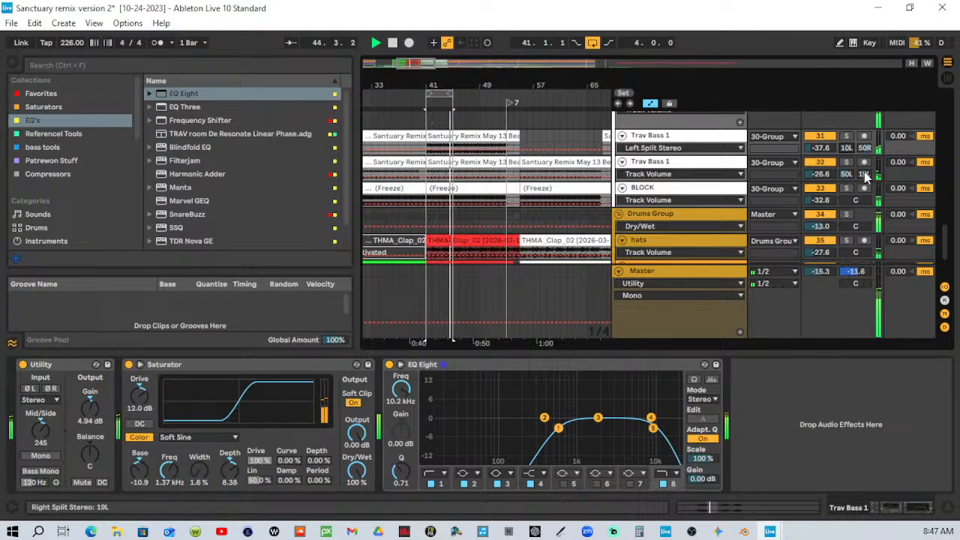
drag(863, 173, 864, 185)
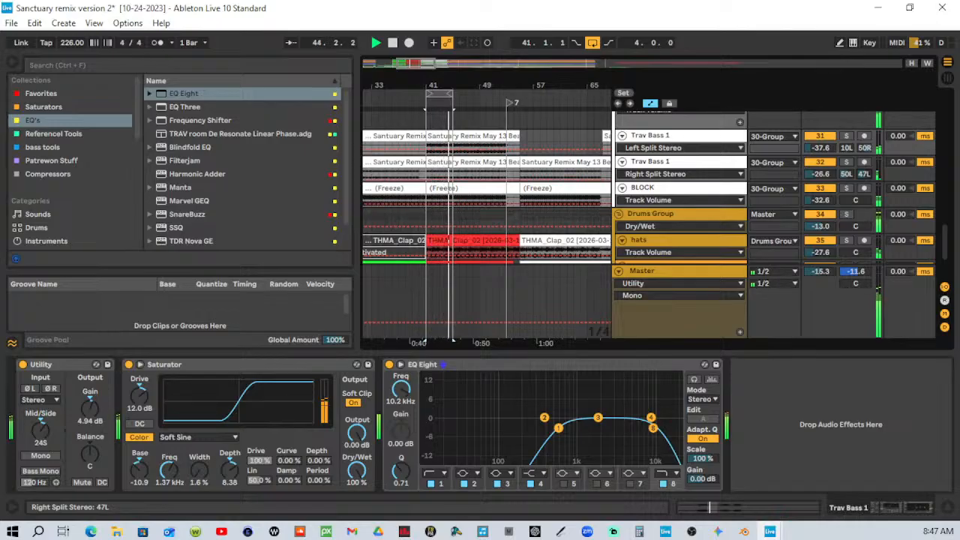
Switch the BLOCK track to split stereo panning and set its left channel to 38R.
right_click(859, 201)
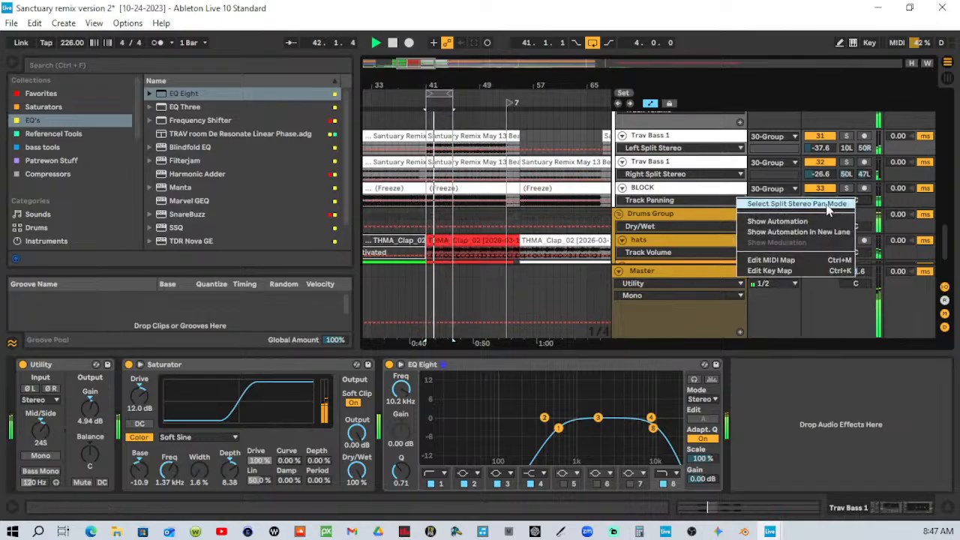
click(852, 201)
drag(853, 199, 853, 143)
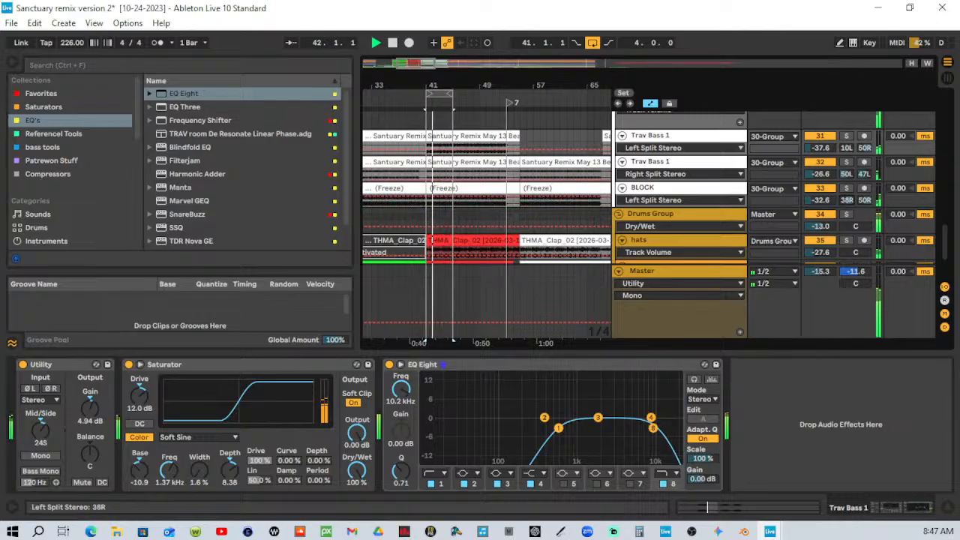
Set the BLOCK track's left split pan to 34R and briefly audition the mix in mono with the master's Utility.
drag(847, 200, 848, 202)
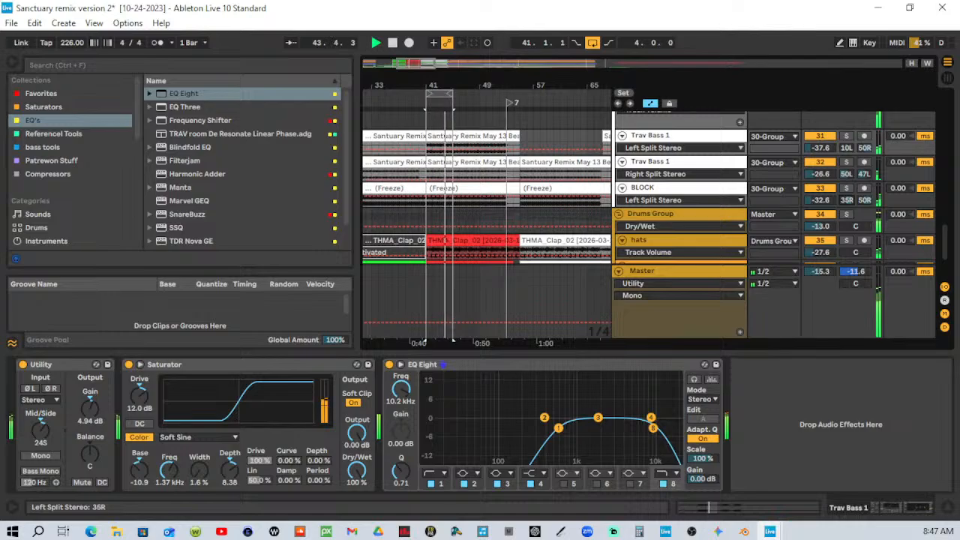
click(675, 268)
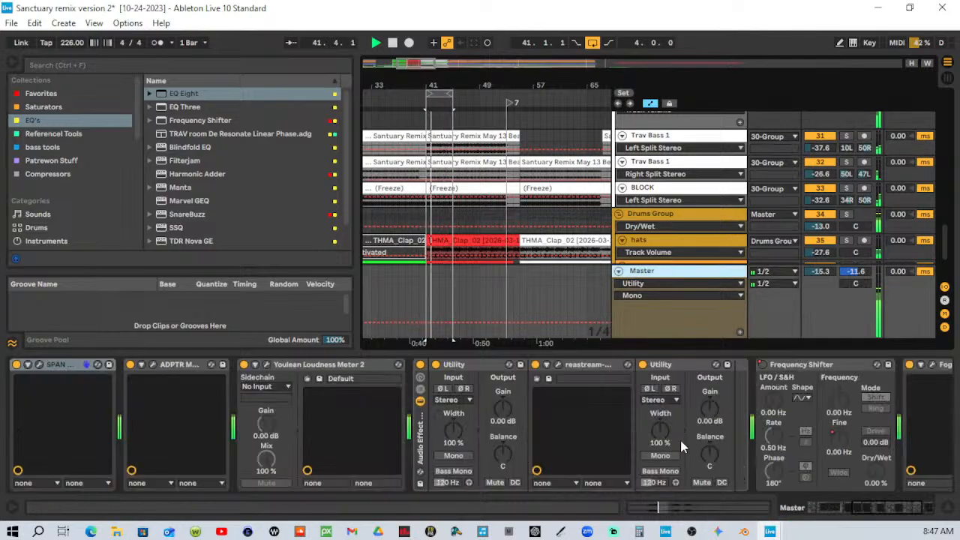
click(460, 457)
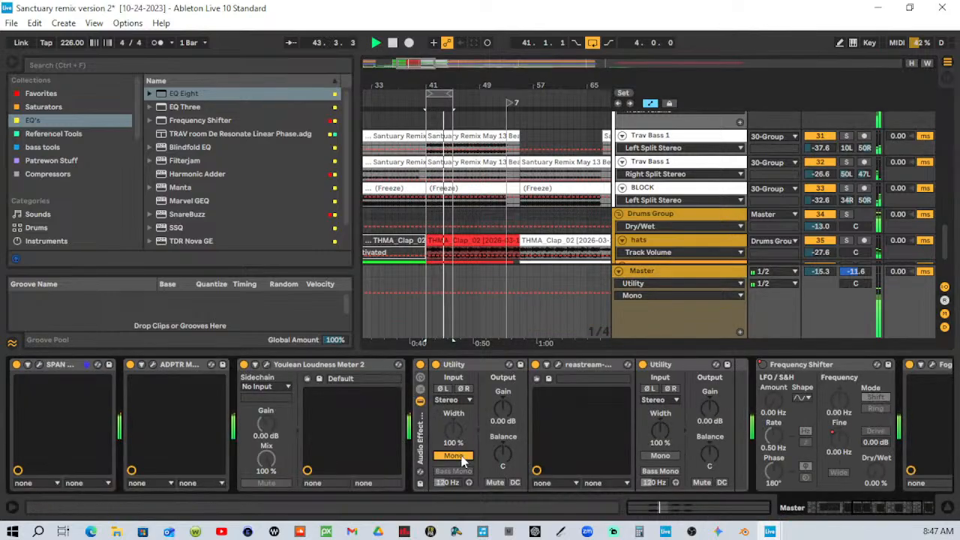
click(459, 457)
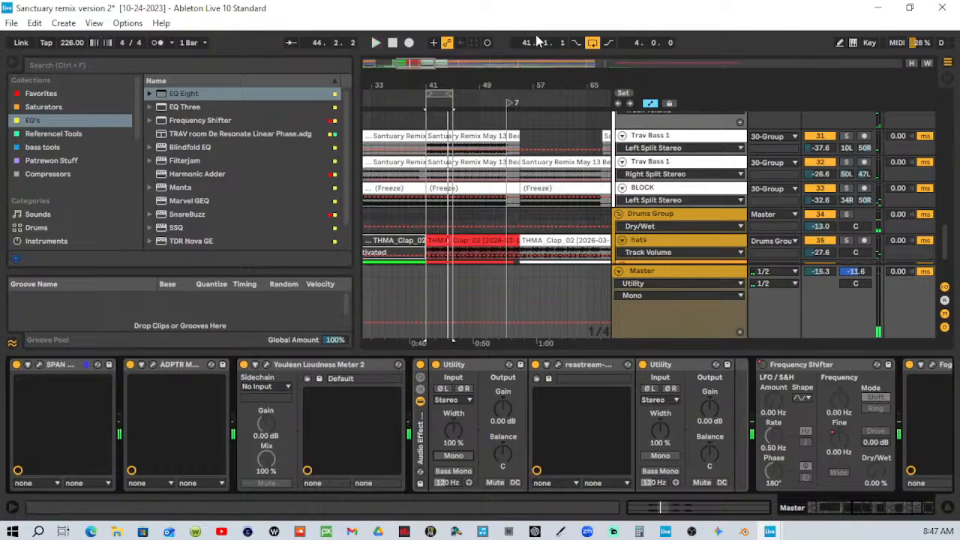
Continue playback past bar 45 and examine the Basses group's tracks, from Trav Roller to Trav Bass 1.
drag(452, 79, 428, 96)
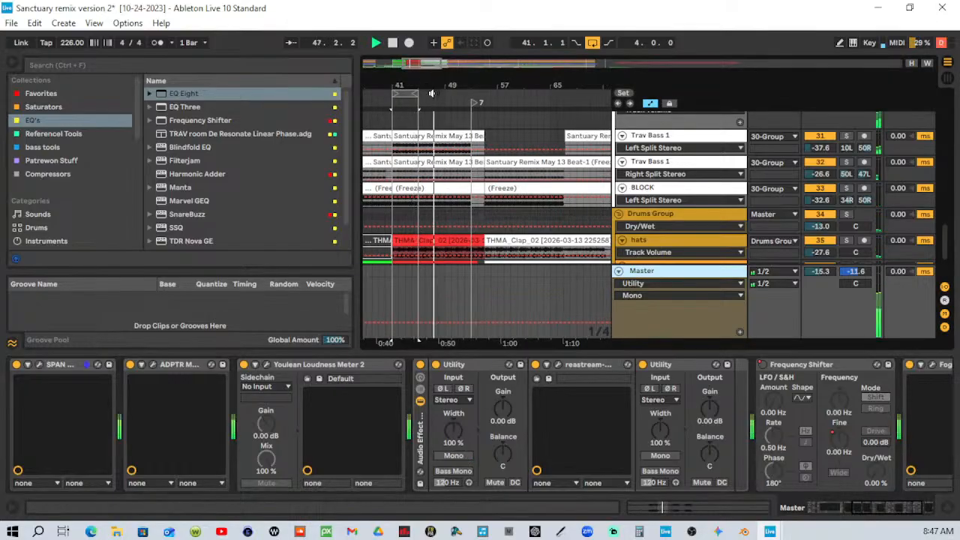
scroll(488, 147, up, 4)
scroll(488, 143, up, 2)
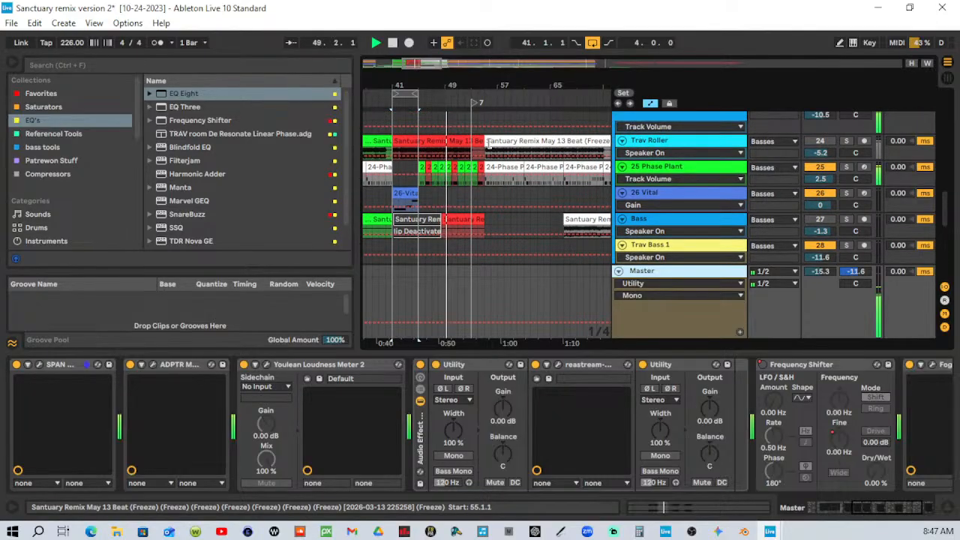
click(696, 259)
click(703, 314)
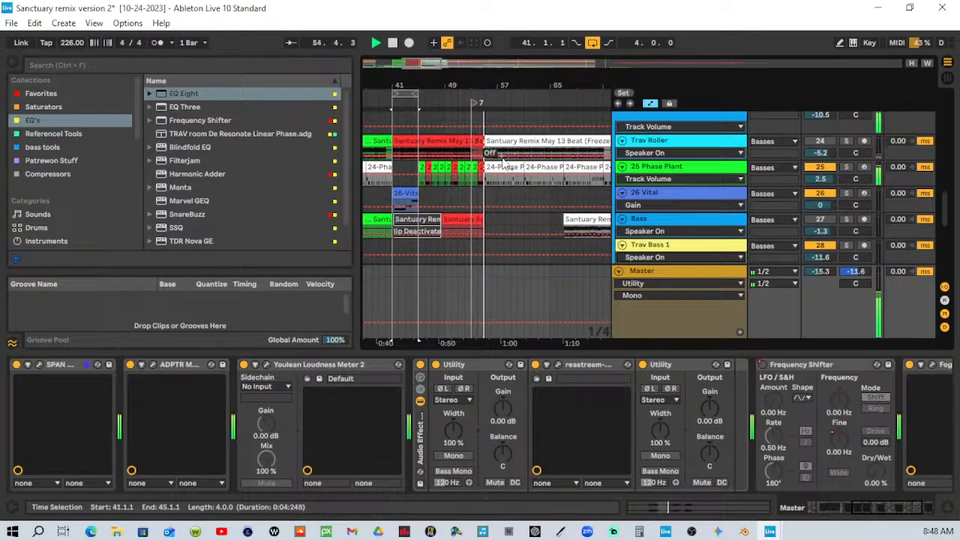
Inspect the master's frequency spectrum in SPAN Plus during the section around bars 58 to 65, and stop playback.
drag(513, 84, 458, 75)
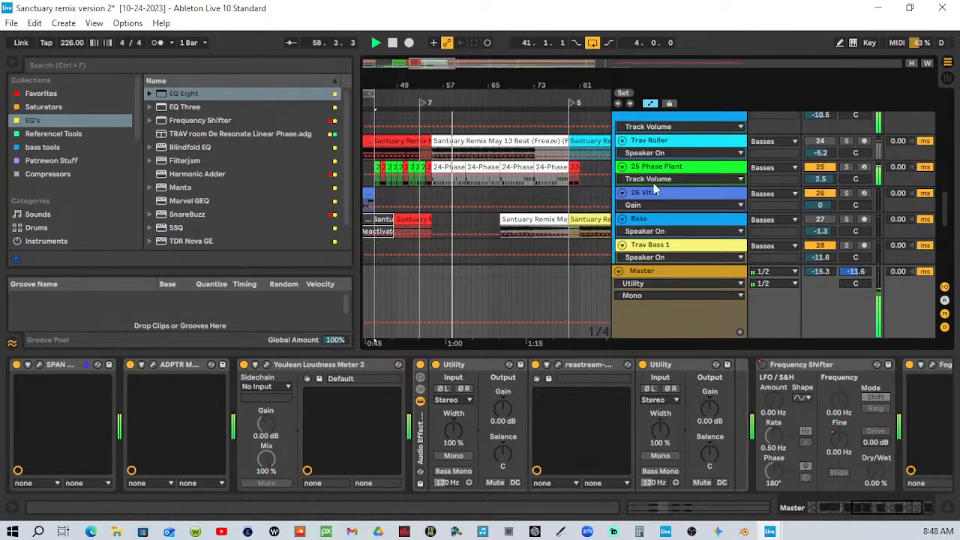
double_click(688, 275)
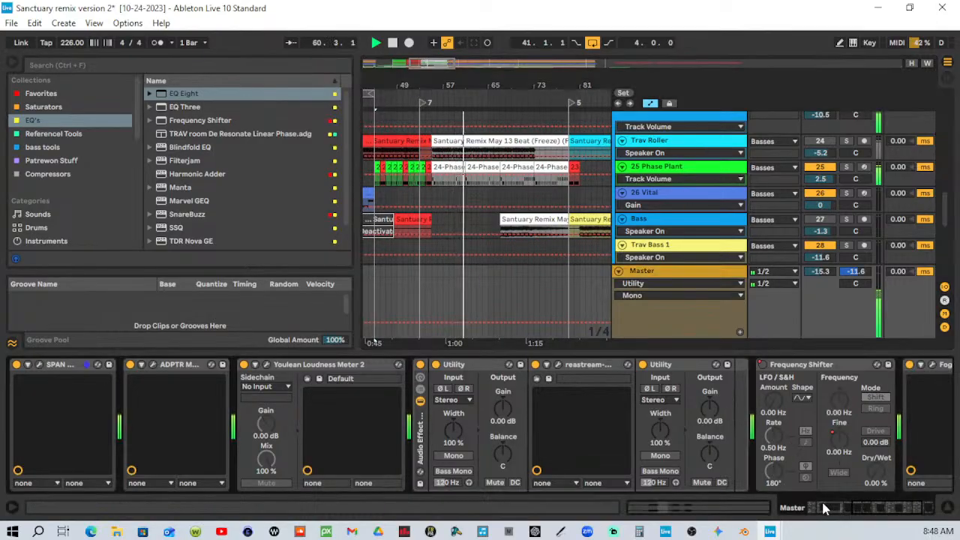
scroll(721, 403, up, 5)
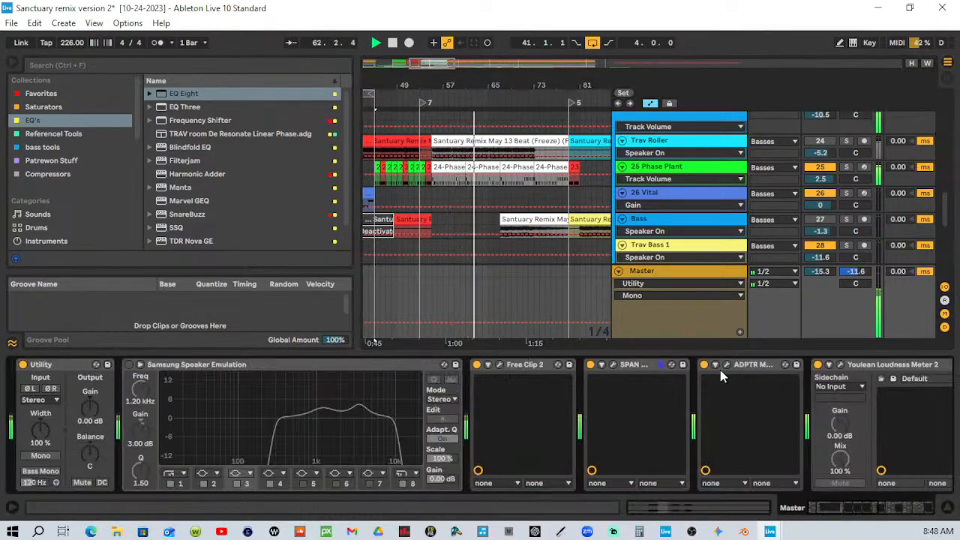
click(613, 365)
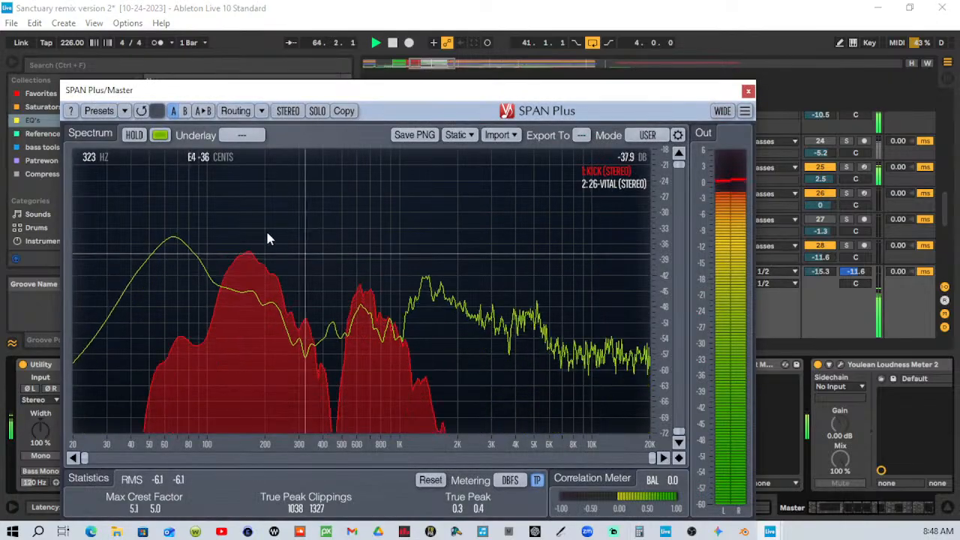
key(space)
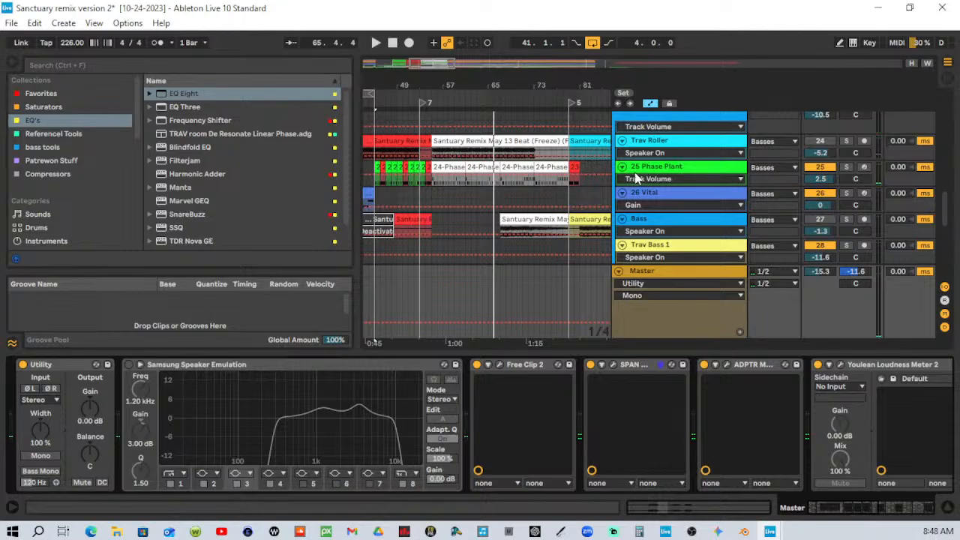
Show the 25 Phase Plant track's device chain and play the section from about bar 51 while examining it.
mouse_move(416, 86)
mouse_down()
mouse_move(577, 101)
mouse_move(643, 95)
mouse_move(433, 91)
mouse_up()
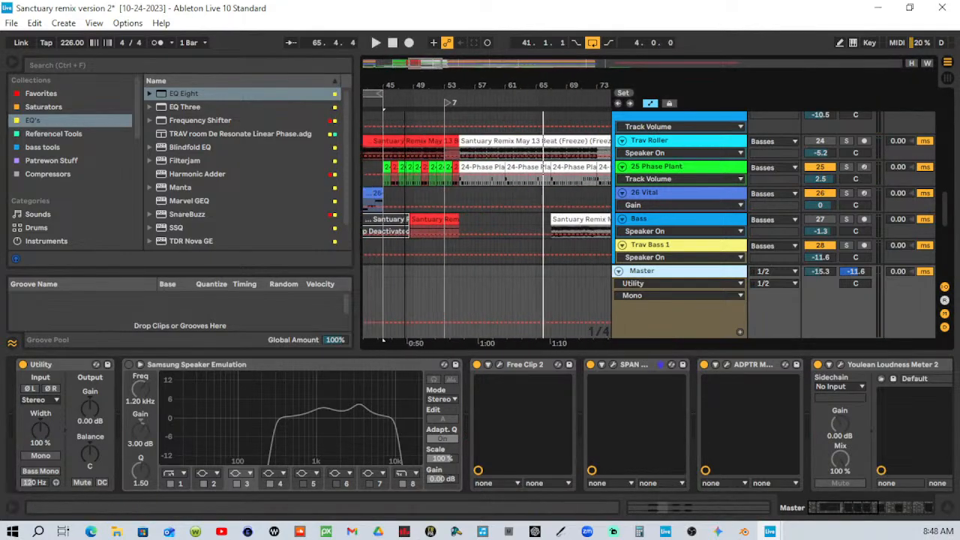
click(653, 168)
click(898, 505)
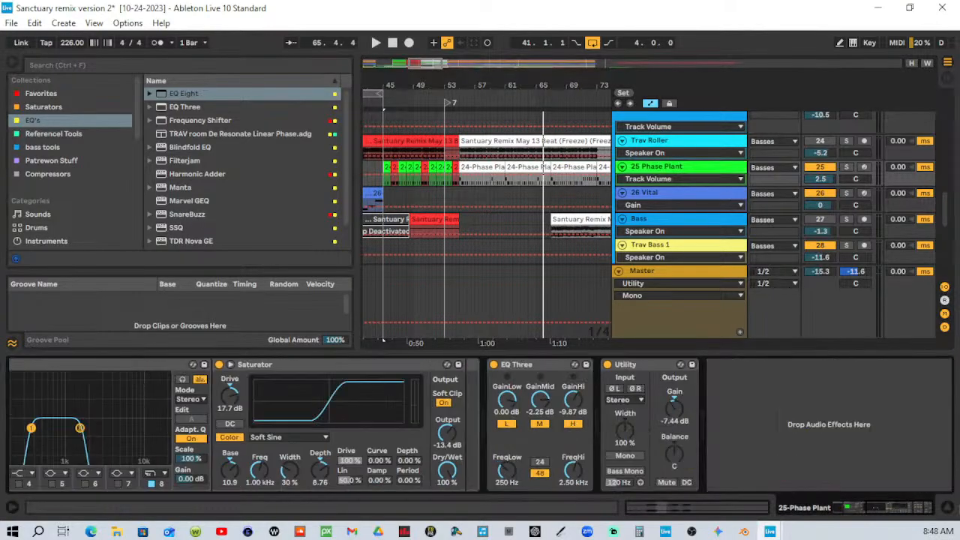
click(676, 168)
drag(428, 94, 429, 96)
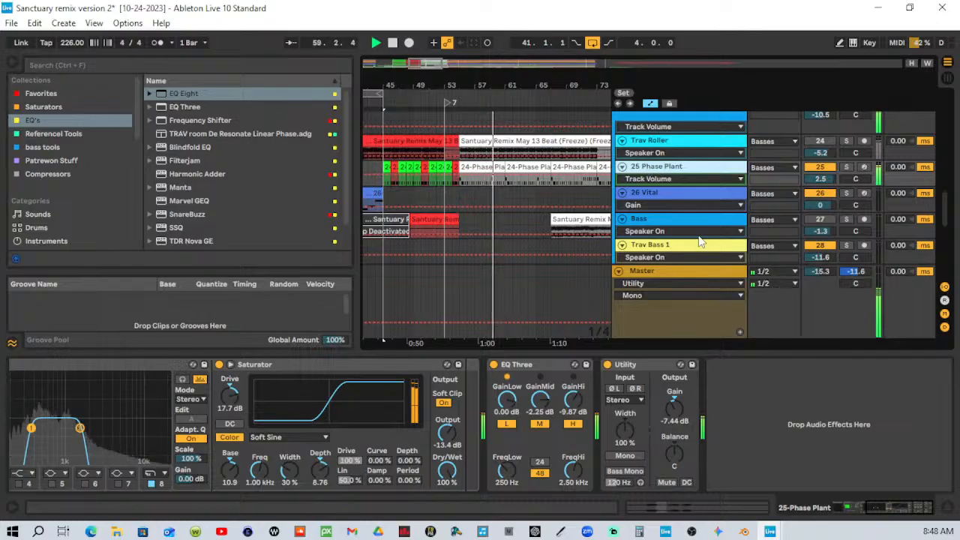
Bypass the kHs Clipper on the Basses group and delete it from the device chain.
scroll(670, 173, up, 2)
click(670, 171)
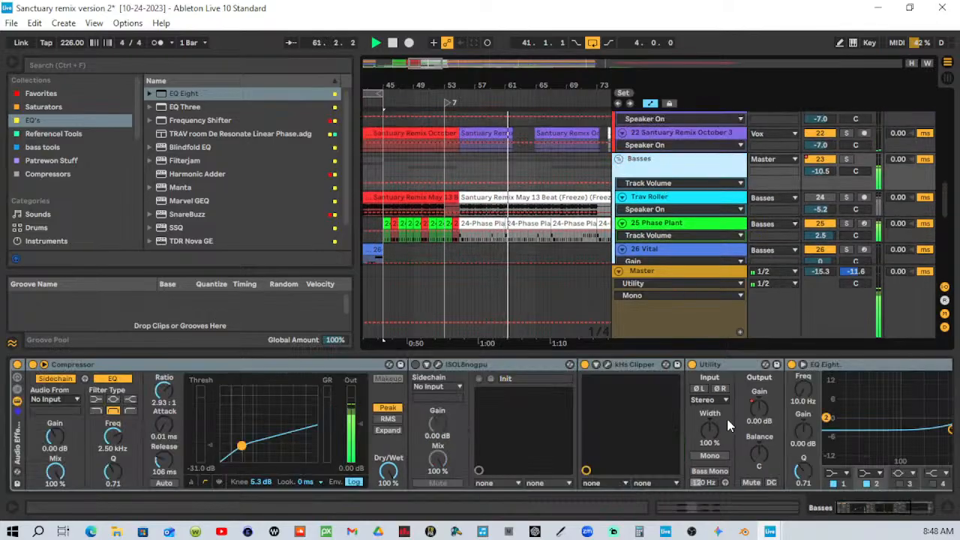
click(586, 365)
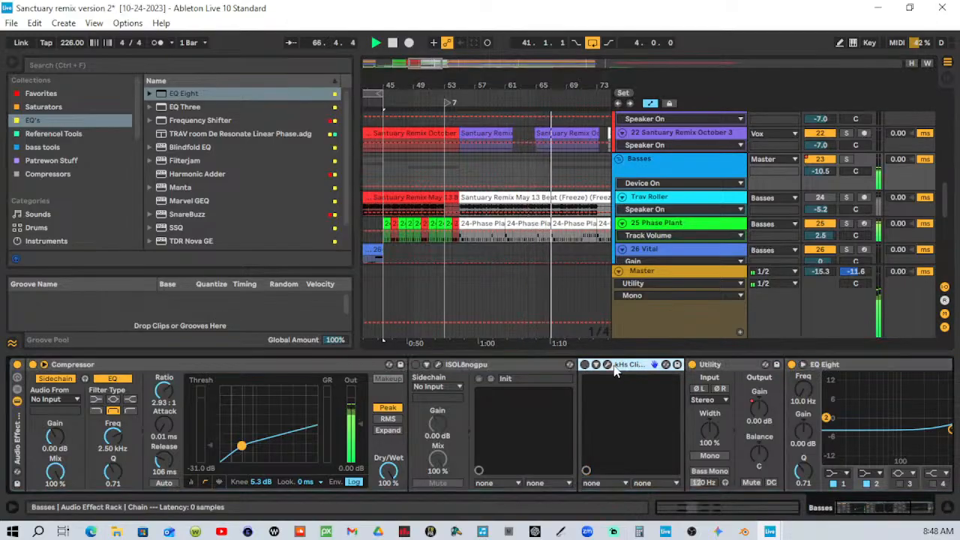
right_click(621, 366)
click(634, 368)
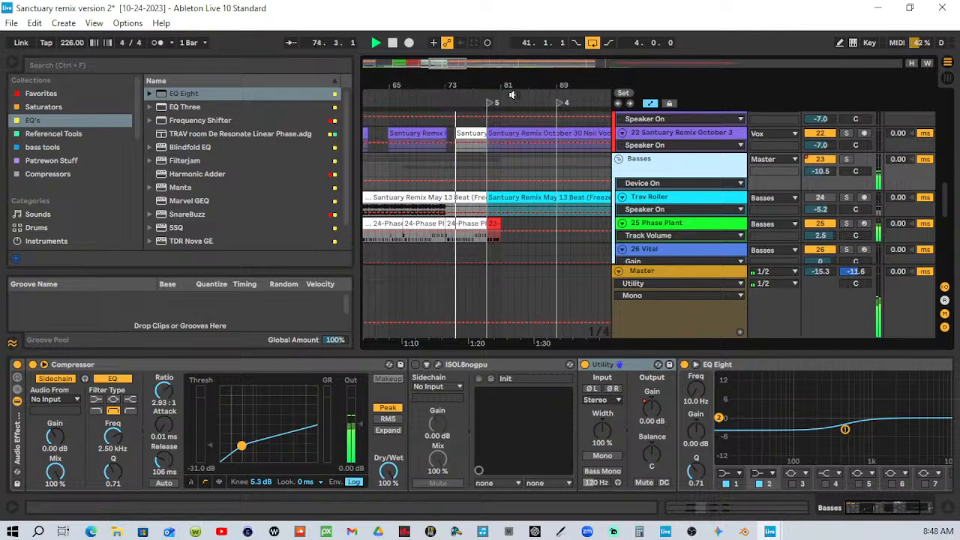
Enable looping on the snare clip spanning bars 81 to 93 and double its segment tempo to 452 BPM.
drag(525, 84, 473, 84)
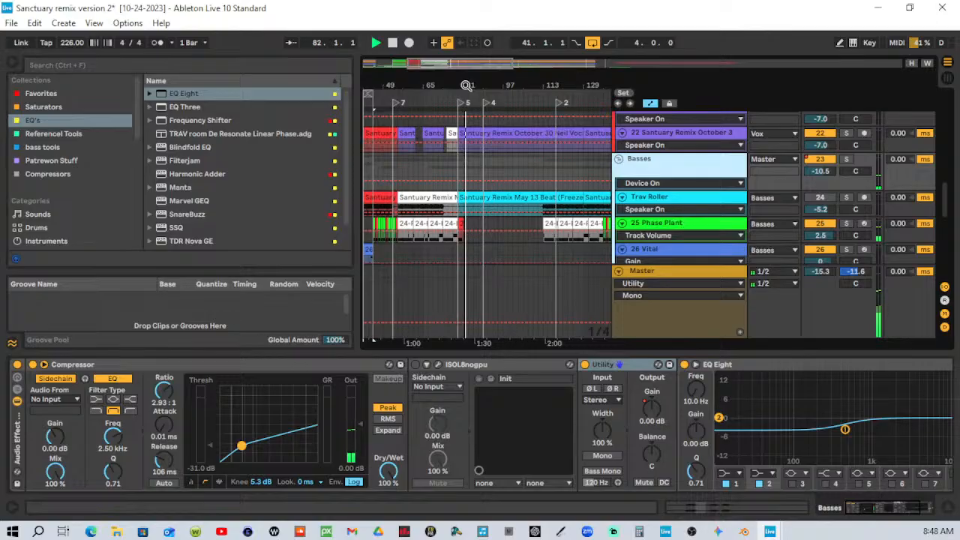
drag(467, 87, 468, 104)
scroll(476, 221, down, 2)
scroll(475, 221, down, 10)
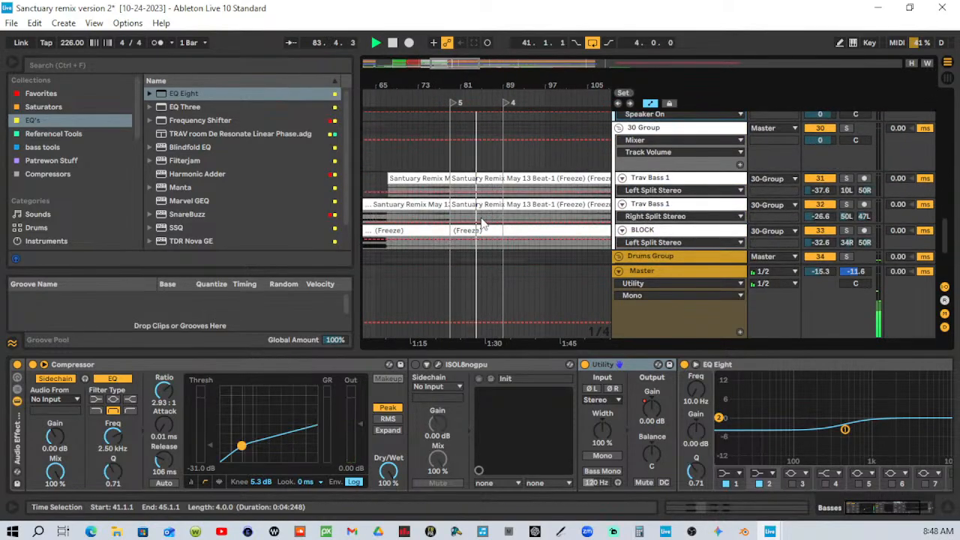
click(488, 183)
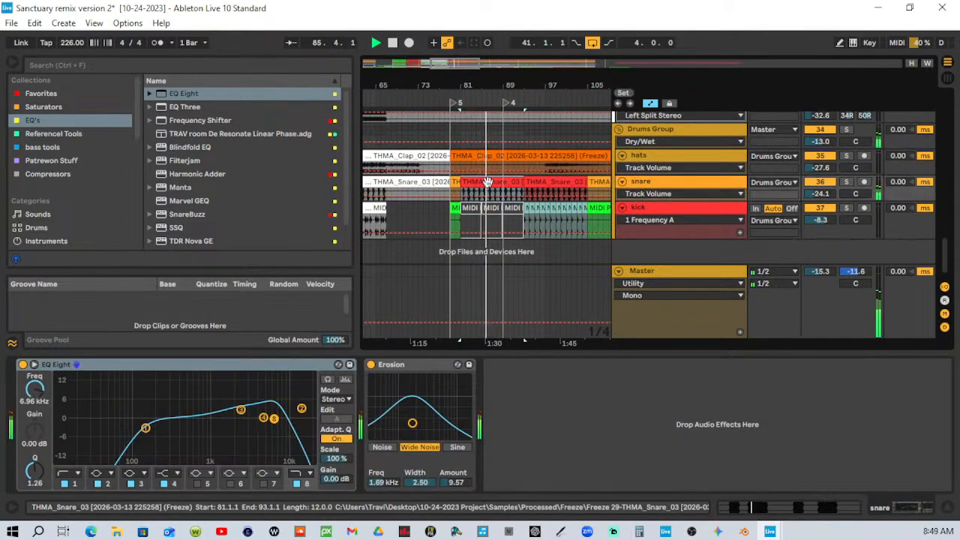
key(0)
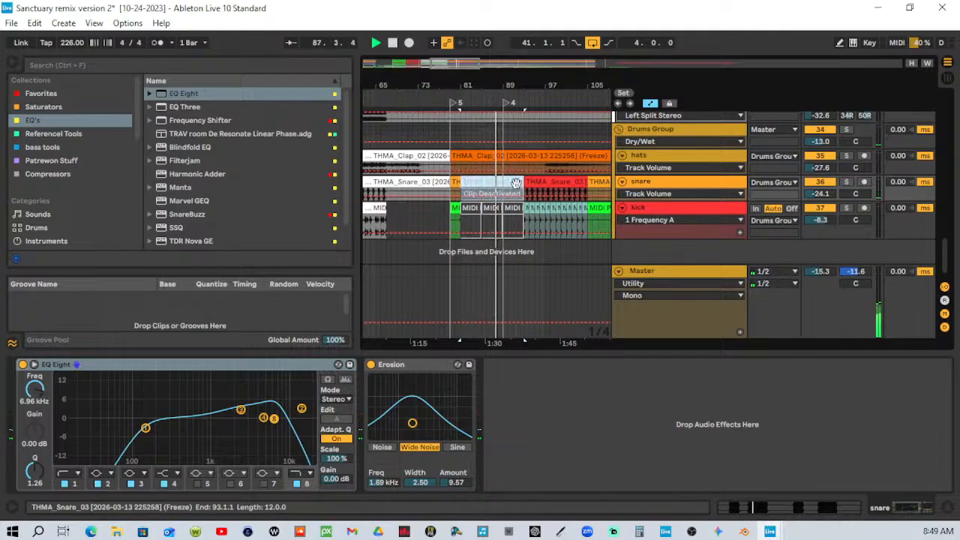
key(0)
double_click(514, 182)
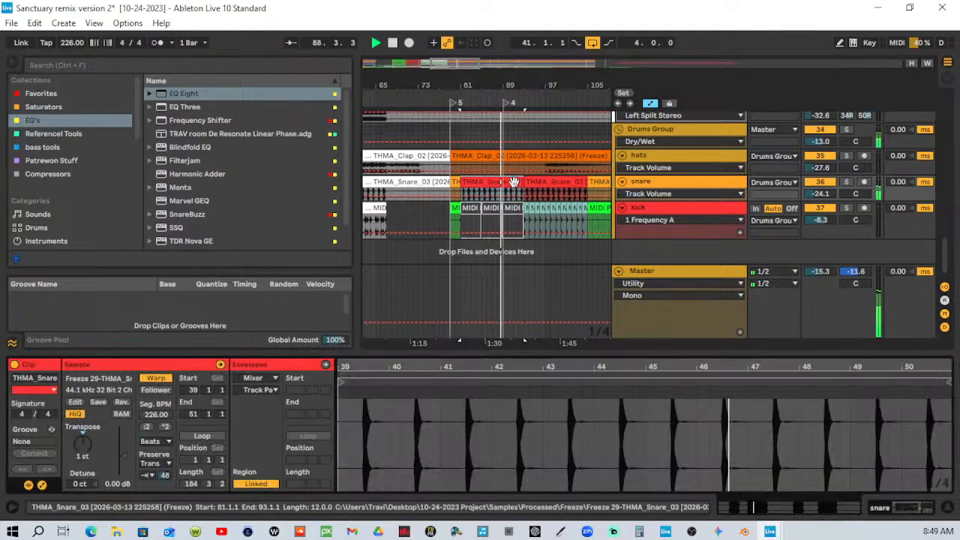
click(185, 437)
click(172, 427)
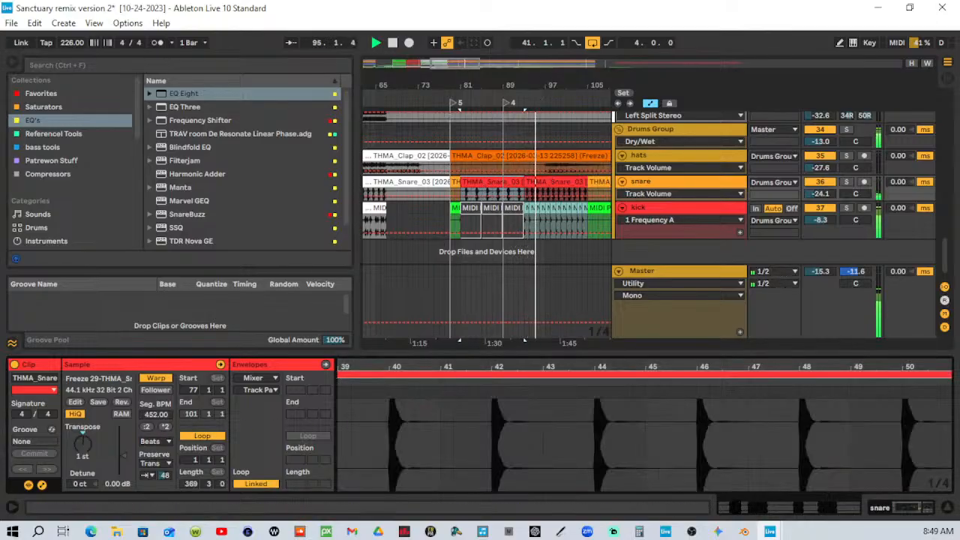
Listen through bars 97 to 114 and examine the 30 Group bass clips and the drum clips around marker 2.
drag(547, 82, 438, 83)
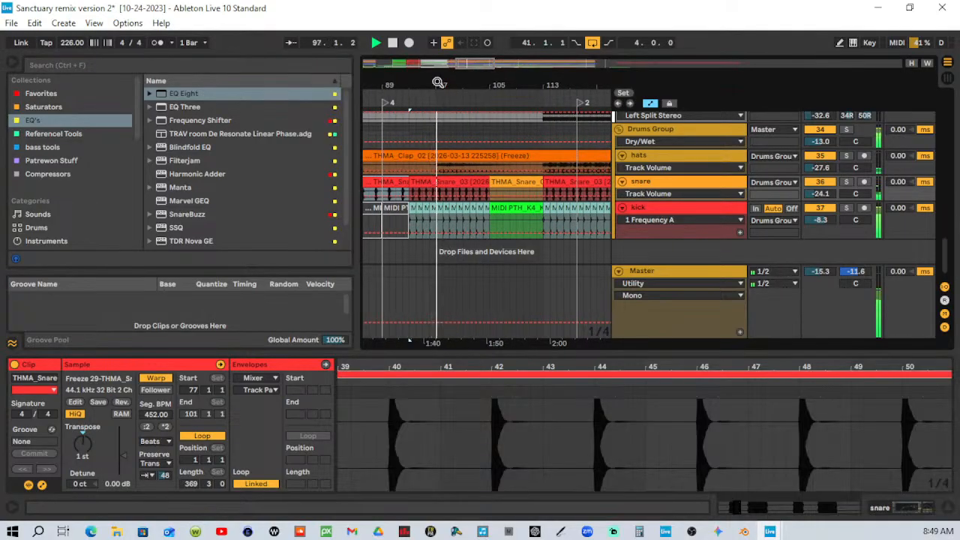
scroll(477, 138, up, 3)
scroll(477, 138, down, 5)
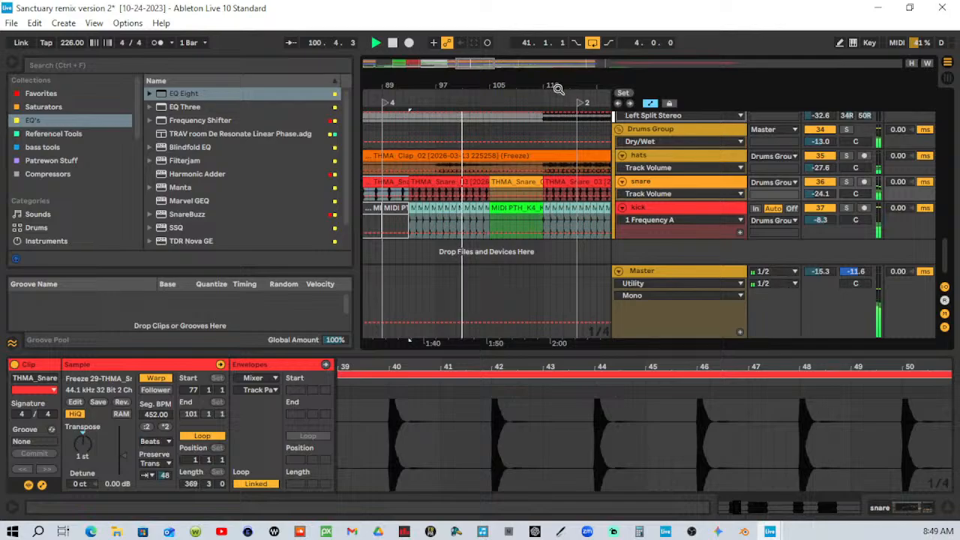
drag(561, 87, 452, 80)
drag(456, 121, 455, 135)
scroll(456, 137, up, 3)
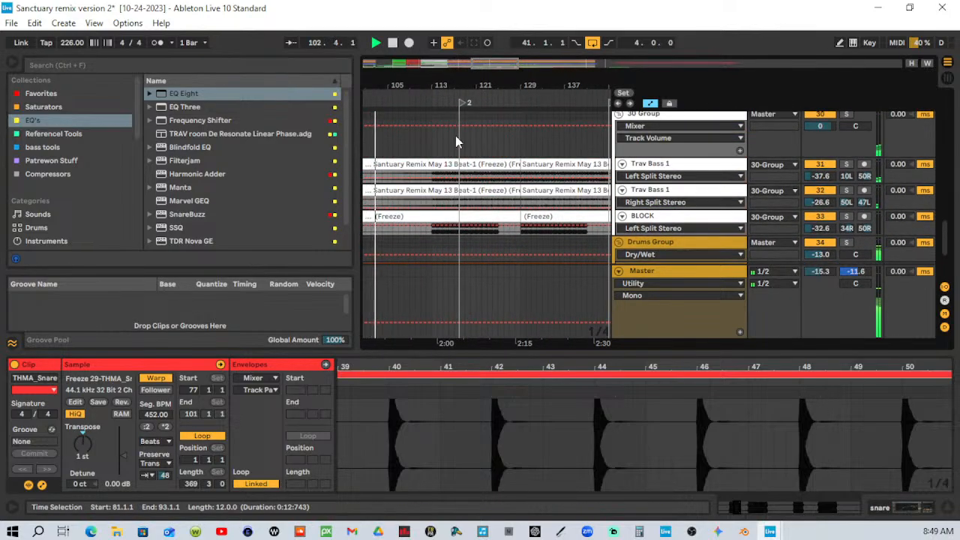
drag(448, 85, 446, 76)
scroll(442, 136, up, 2)
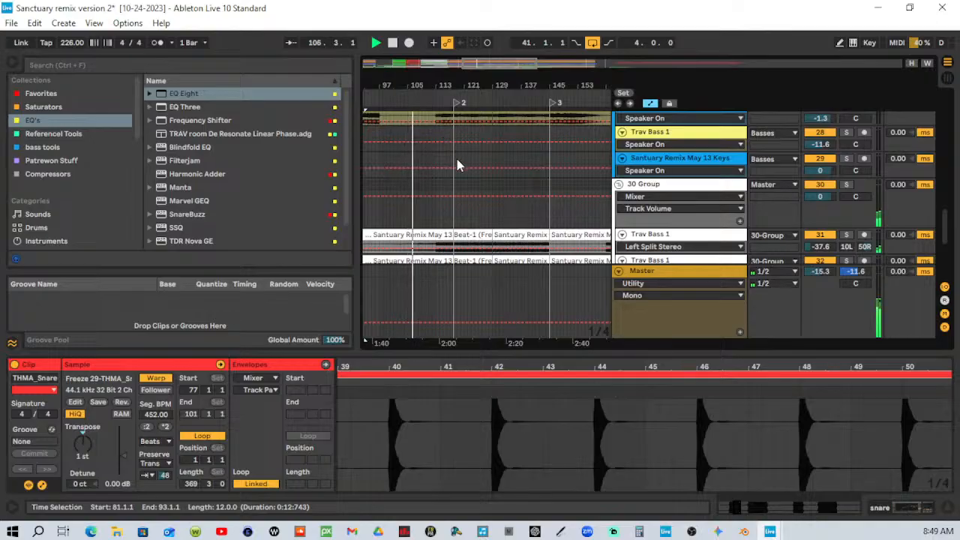
scroll(459, 165, down, 1)
scroll(459, 166, down, 1)
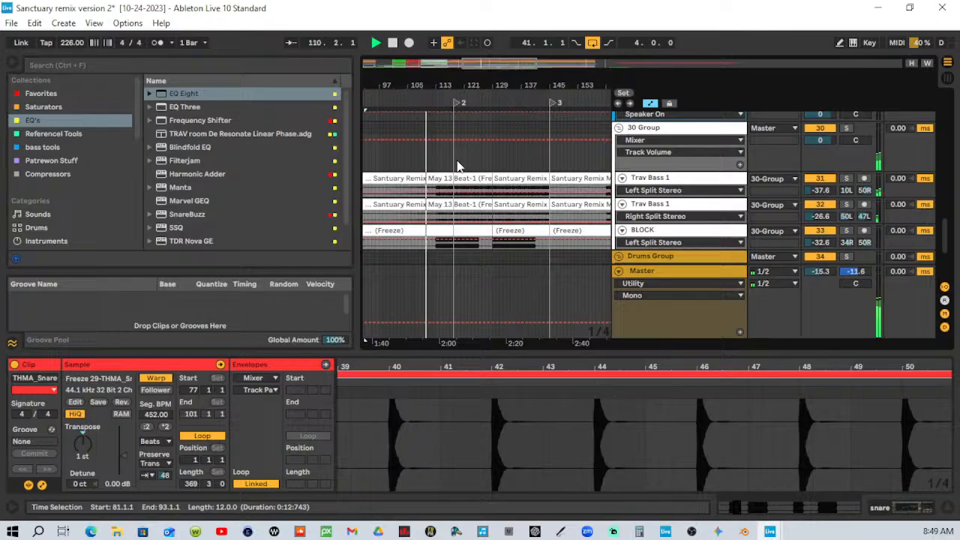
scroll(460, 166, down, 5)
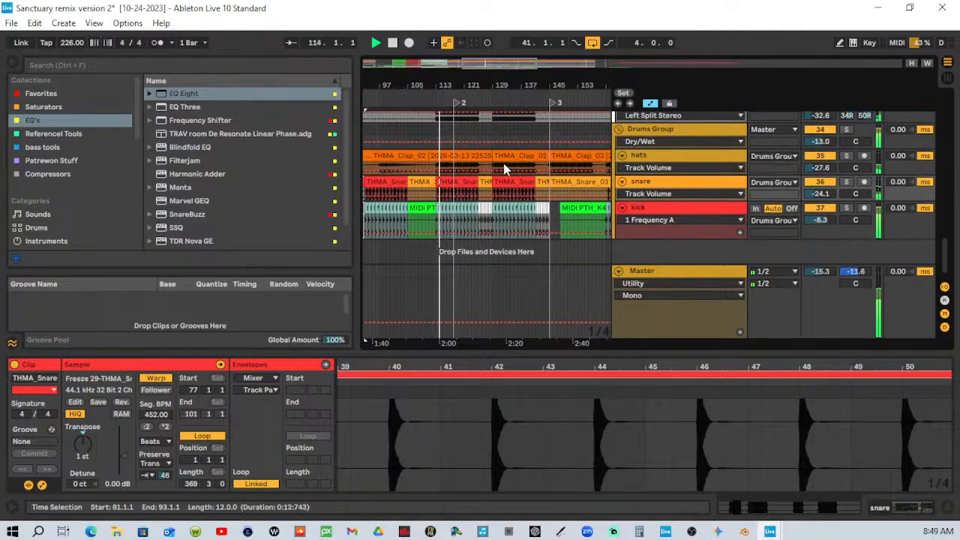
Audition Keys tracks 12 and 13 around marker 2 by soloing each during playback.
scroll(505, 168, up, 6)
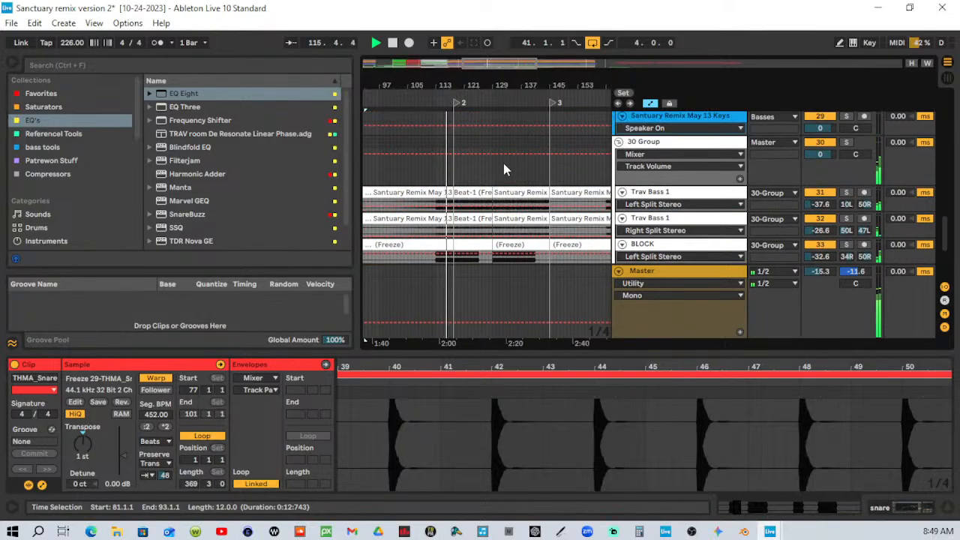
scroll(504, 169, up, 4)
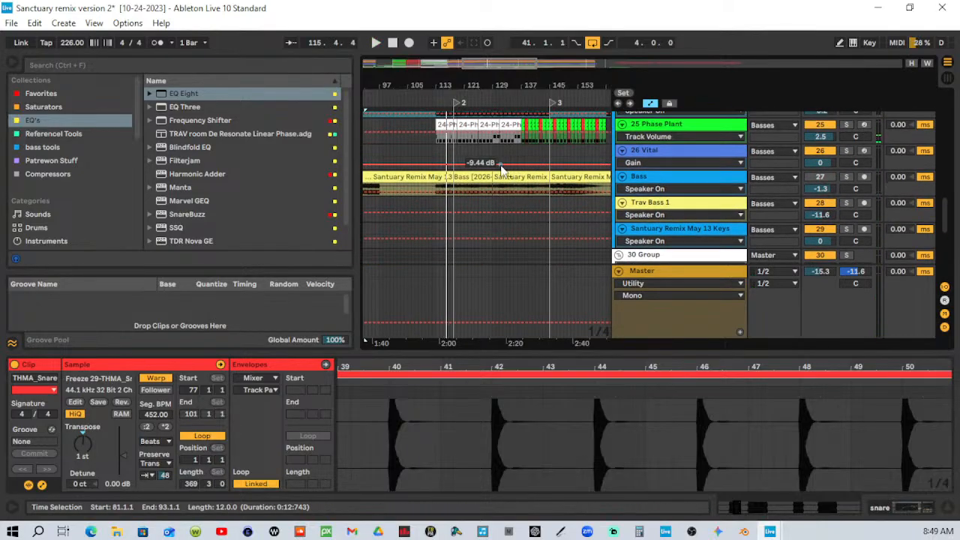
scroll(501, 171, up, 8)
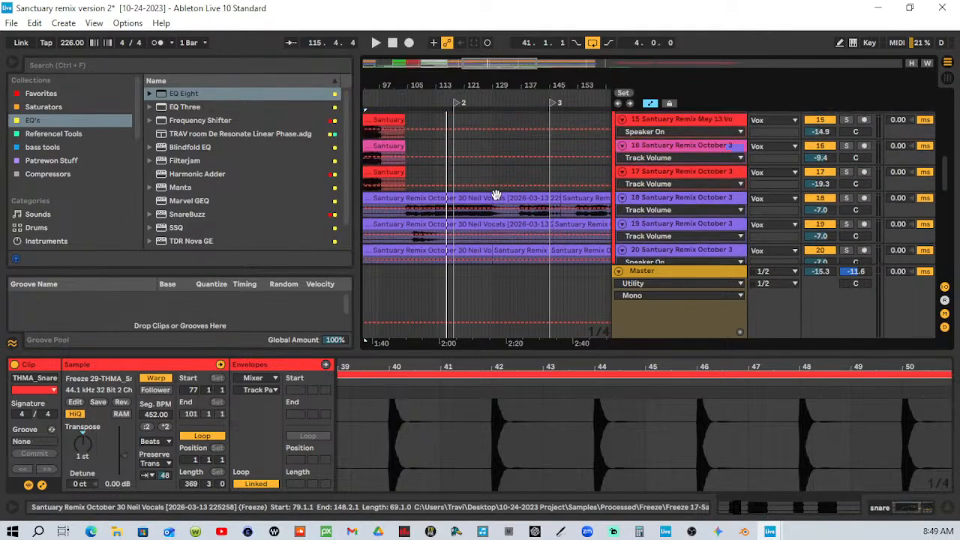
scroll(463, 195, up, 5)
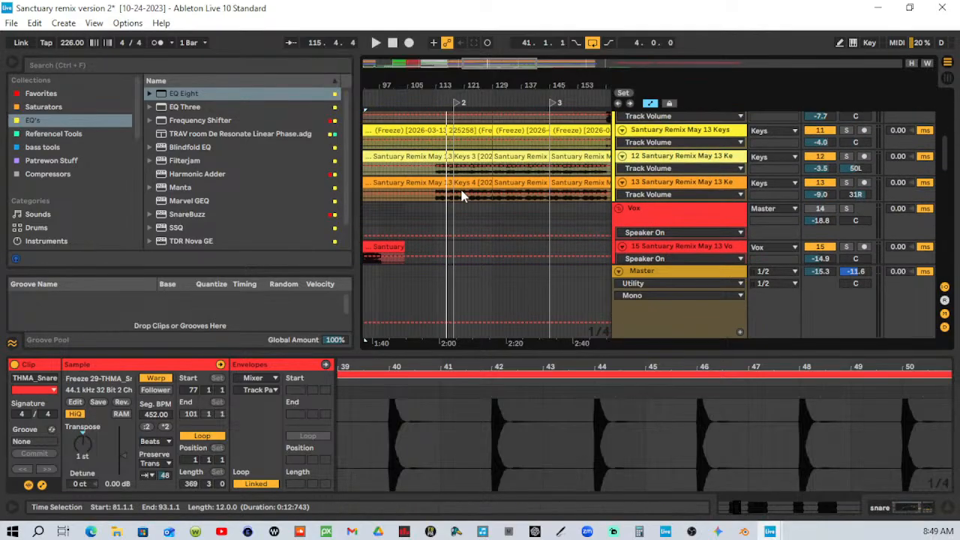
key(space)
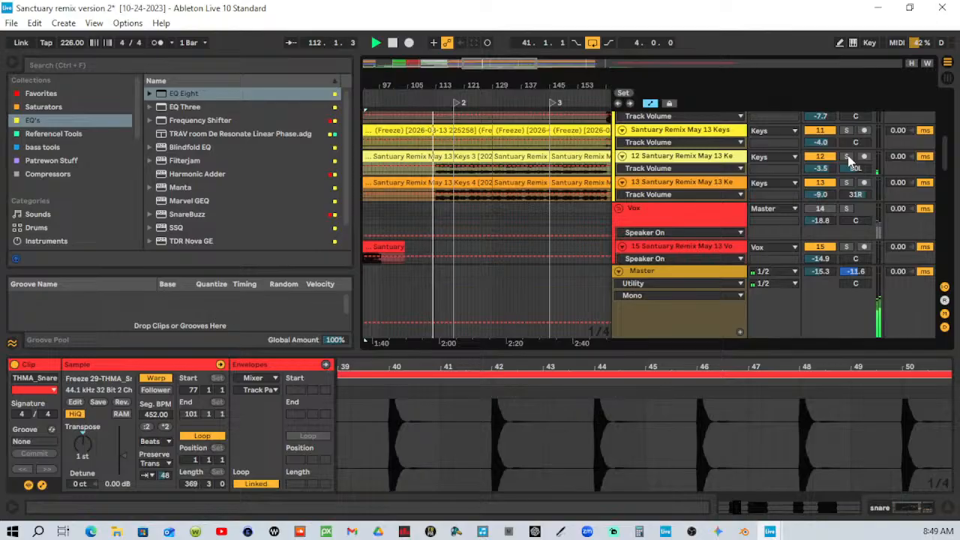
click(847, 157)
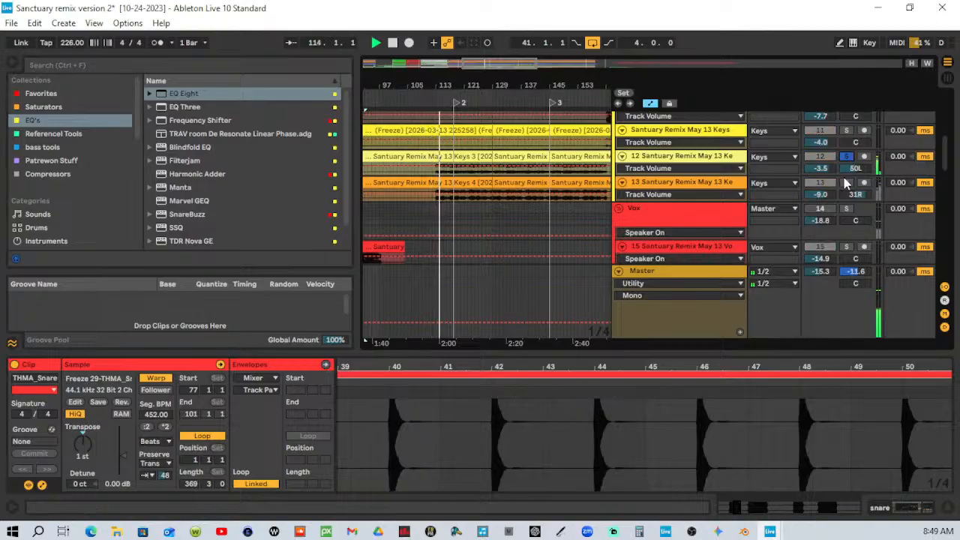
click(848, 184)
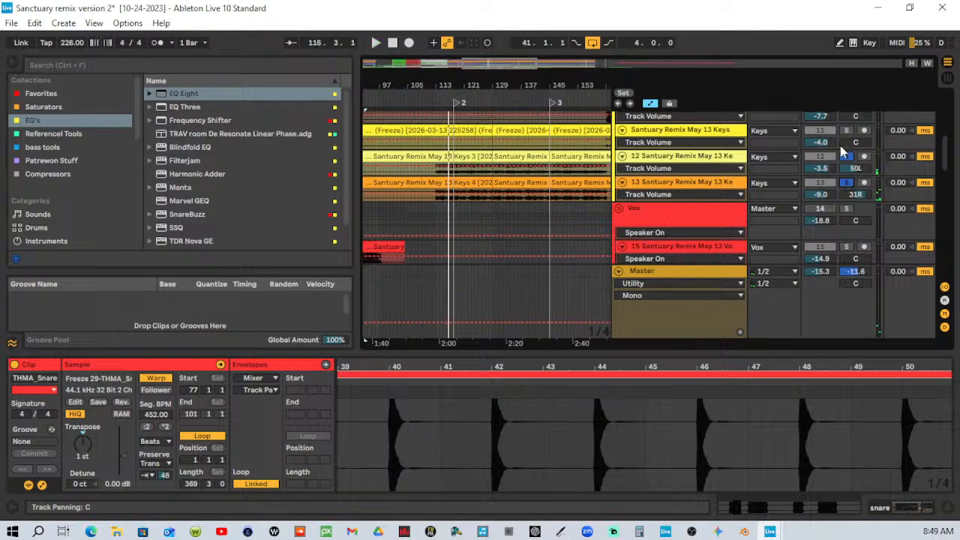
Group Keys tracks 12 and 13 into a nested group inside the Keys group.
click(701, 158)
shift+click(711, 183)
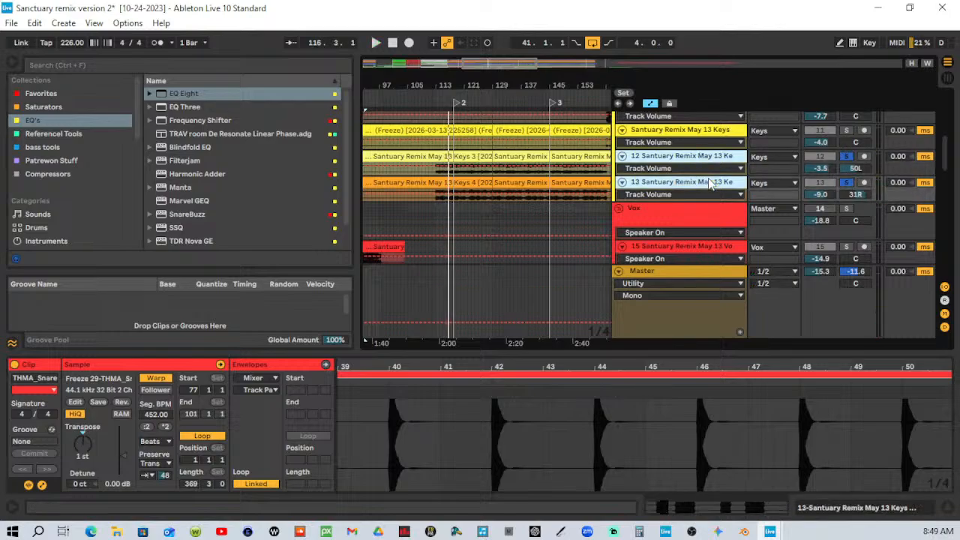
key(ctrl+g)
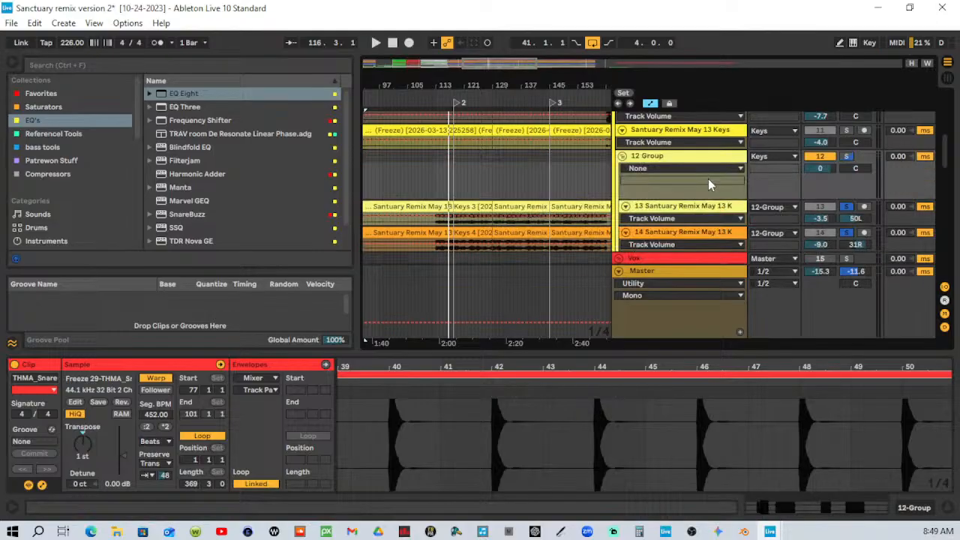
Color the 12 Group green, assign that color to its grouped tracks and clips, and turn off its solo.
right_click(712, 160)
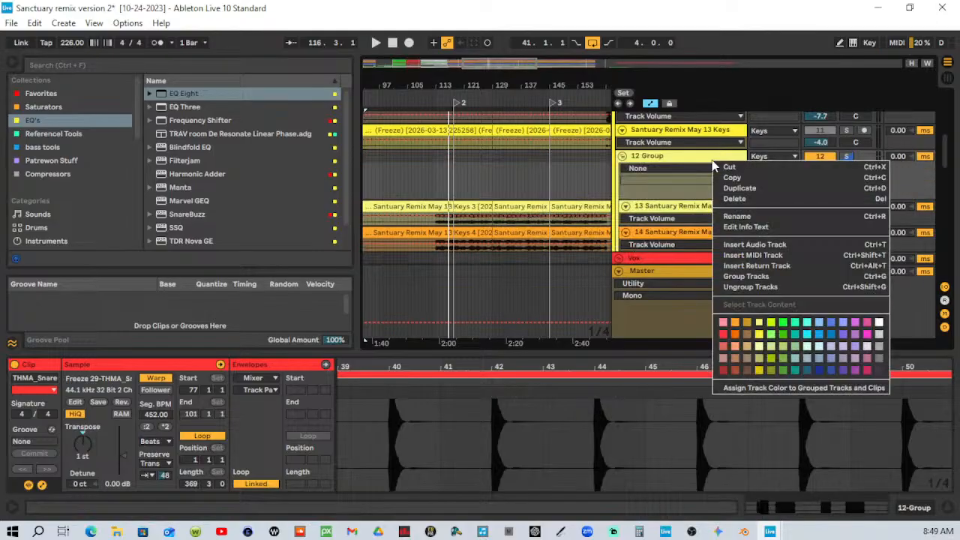
click(788, 340)
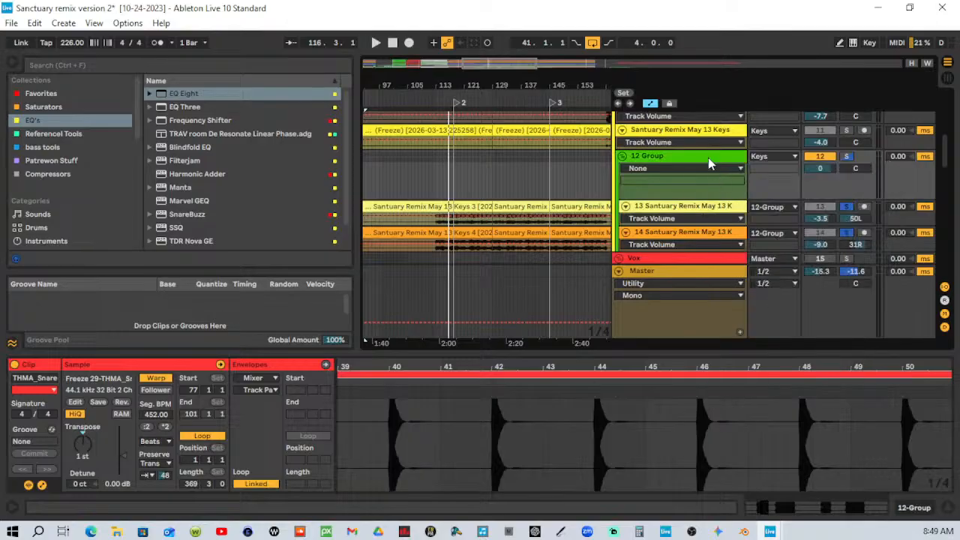
right_click(706, 157)
click(756, 385)
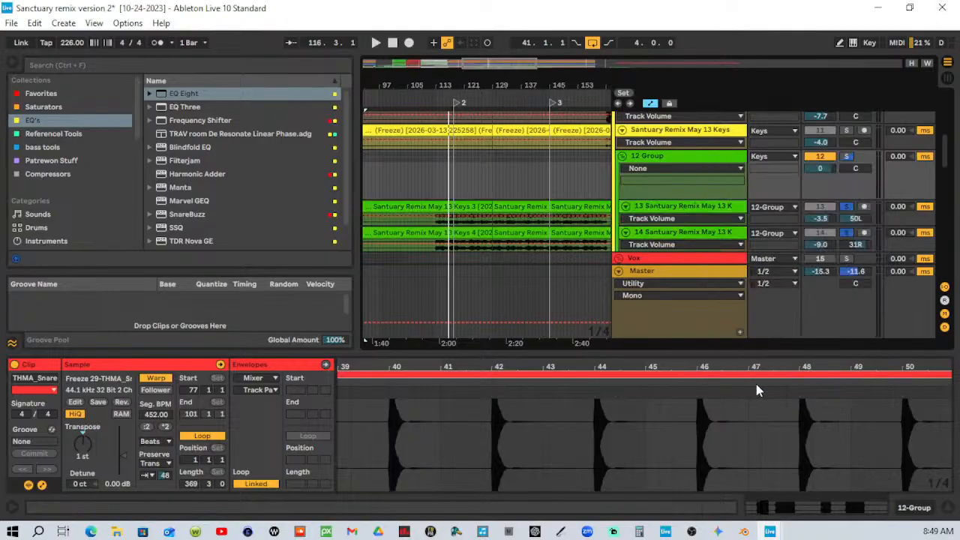
click(846, 156)
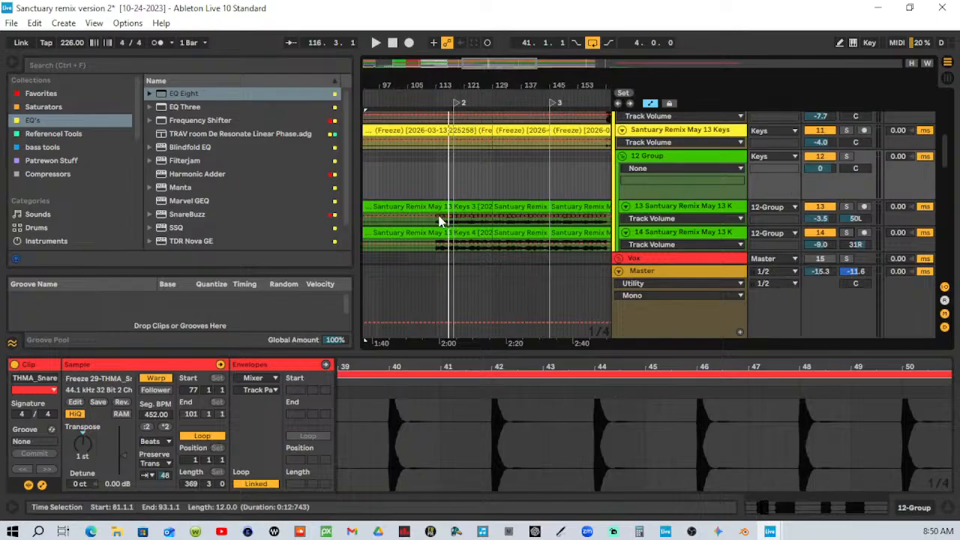
Coarsen the arrangement grid to 4/1 and place the insert marker at bar 113 on the 12 Group.
right_click(439, 178)
click(577, 264)
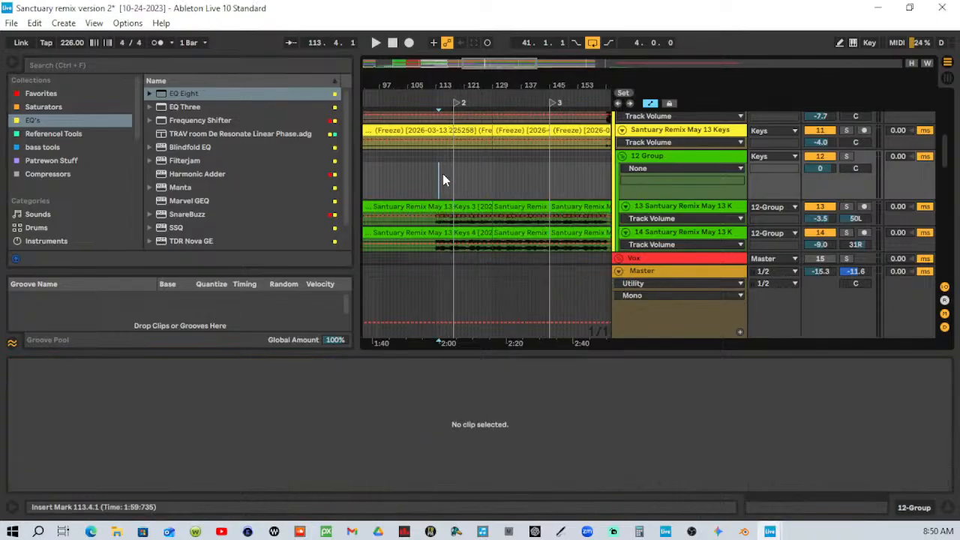
drag(440, 179, 511, 186)
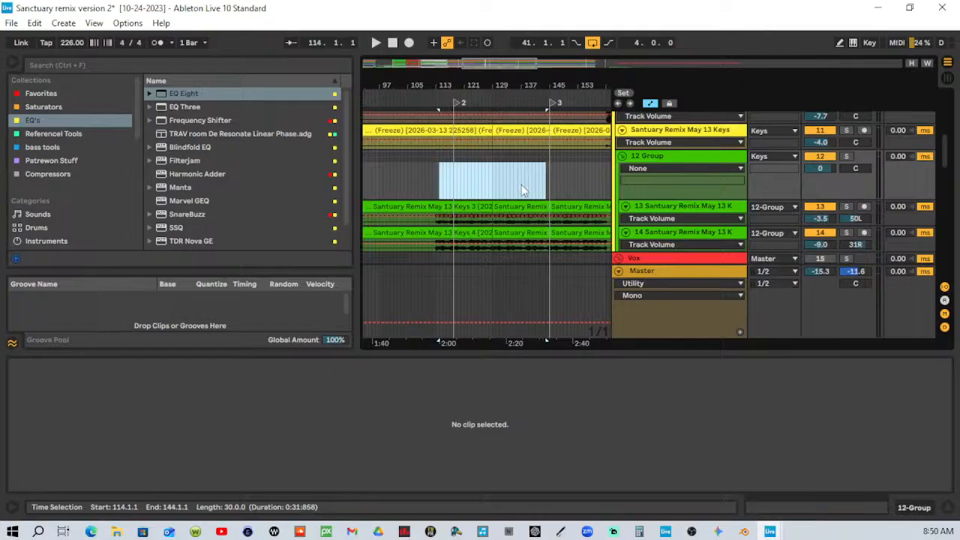
right_click(523, 189)
click(585, 293)
click(441, 183)
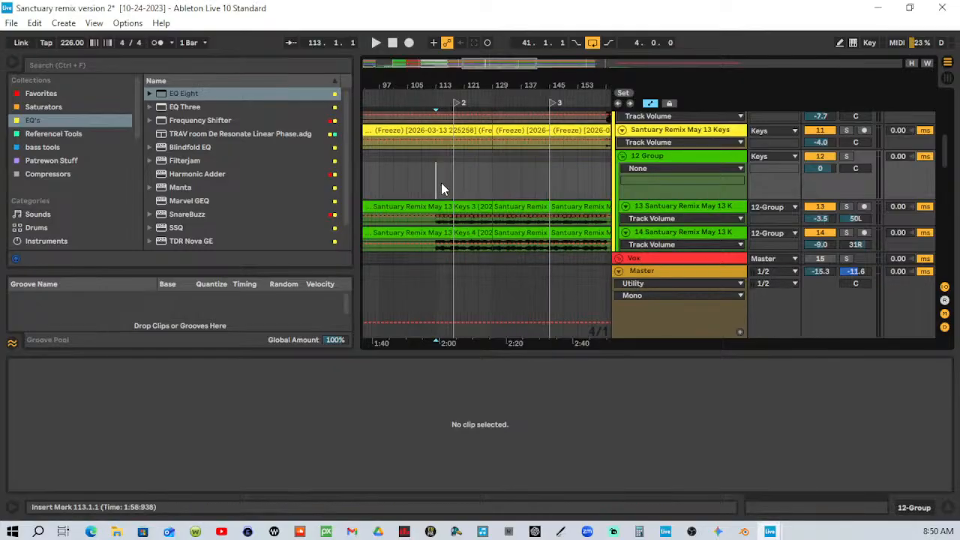
Select bars 113 to 145 on the 12 Group and loop that 32-bar range.
drag(437, 181, 546, 204)
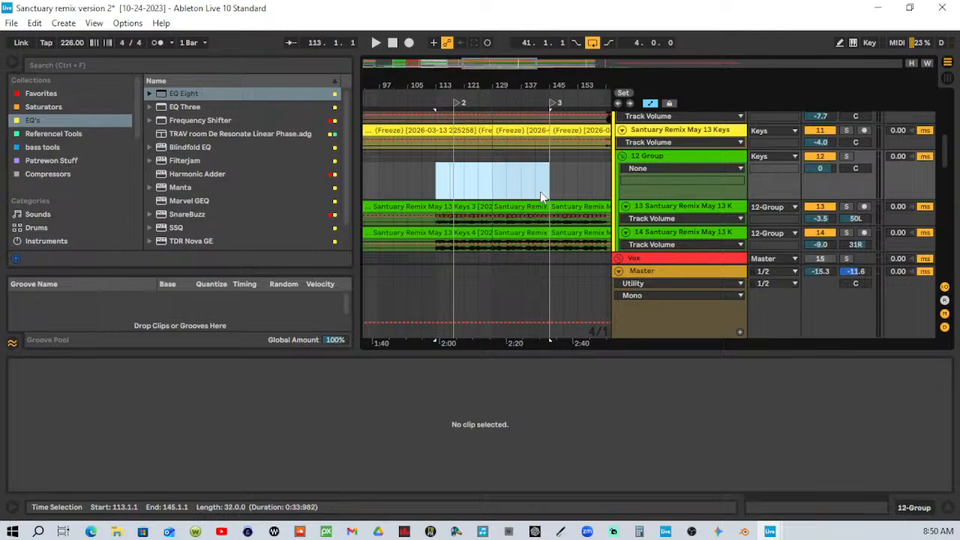
key(ctrl+l)
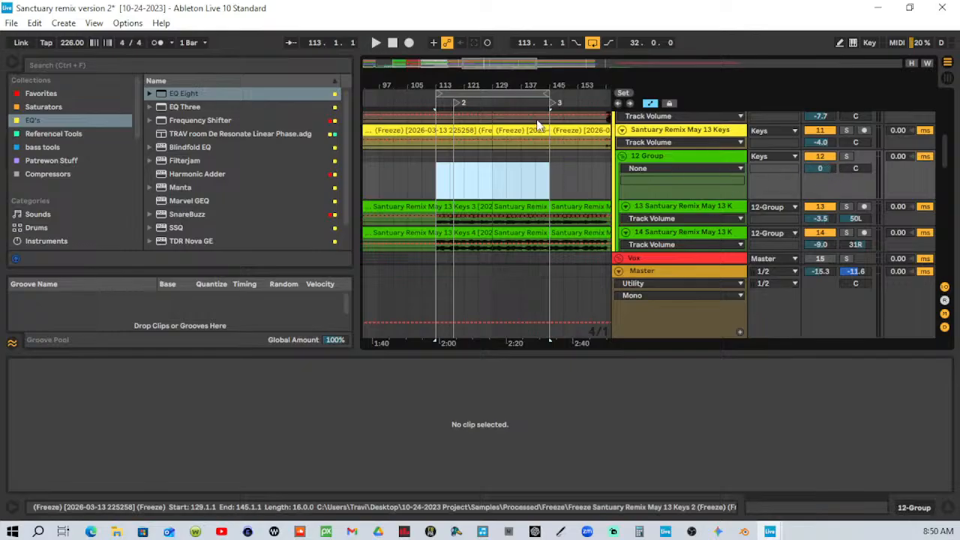
drag(529, 85, 390, 113)
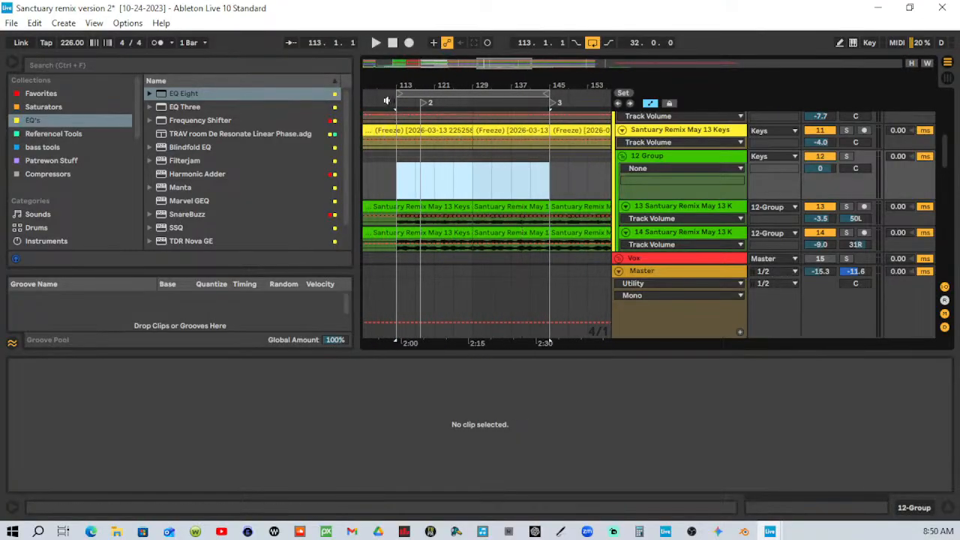
Turn on Mono in the first Utility of the Master's Audio Effect Rack and start playback.
click(683, 271)
double_click(678, 275)
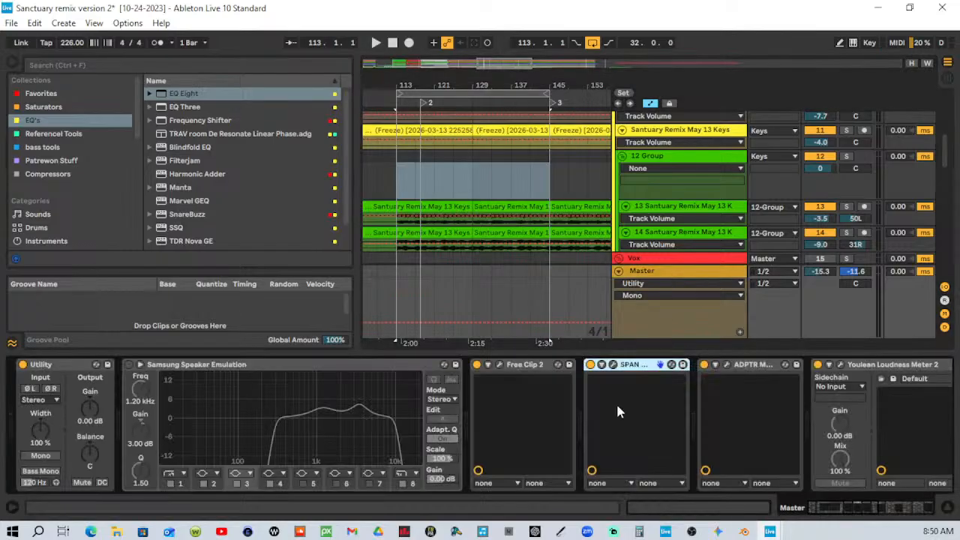
drag(842, 507, 905, 514)
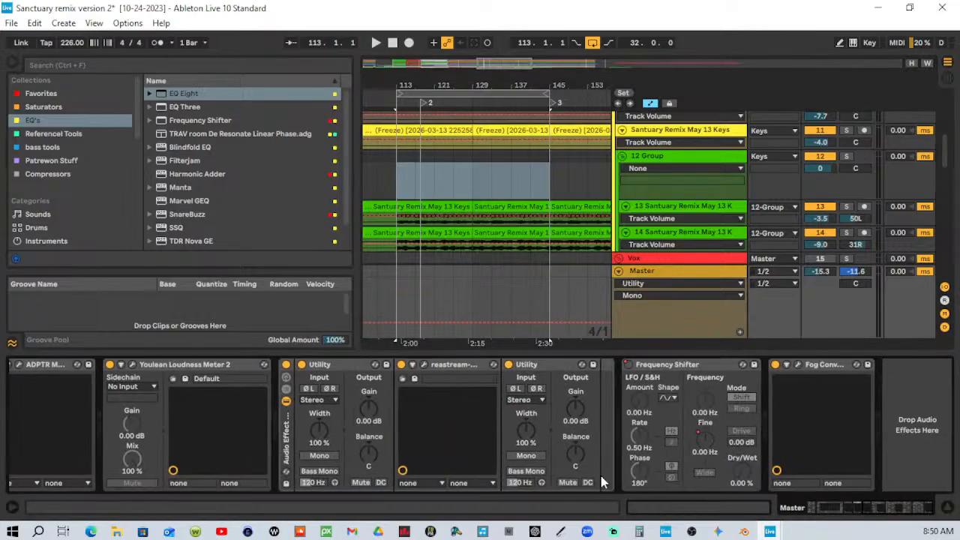
click(319, 456)
key(space)
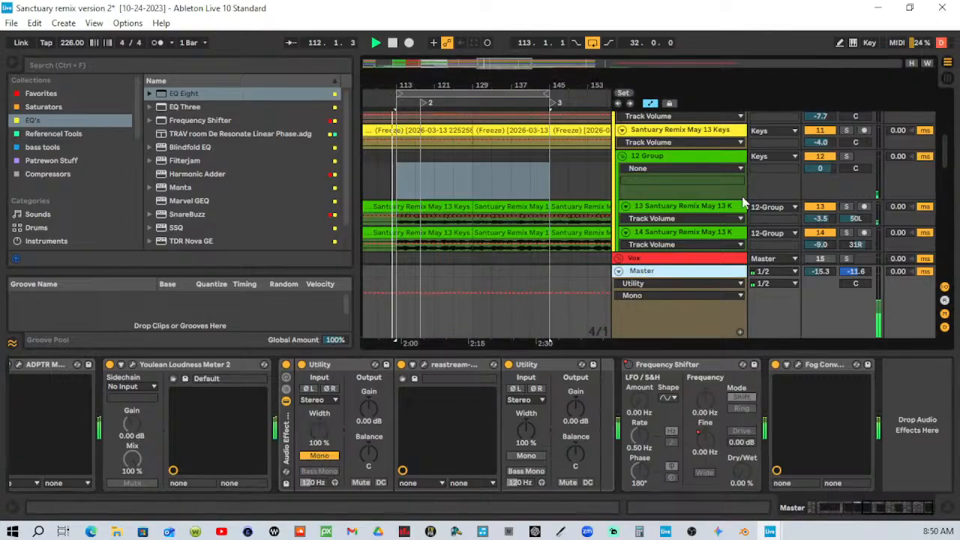
click(695, 168)
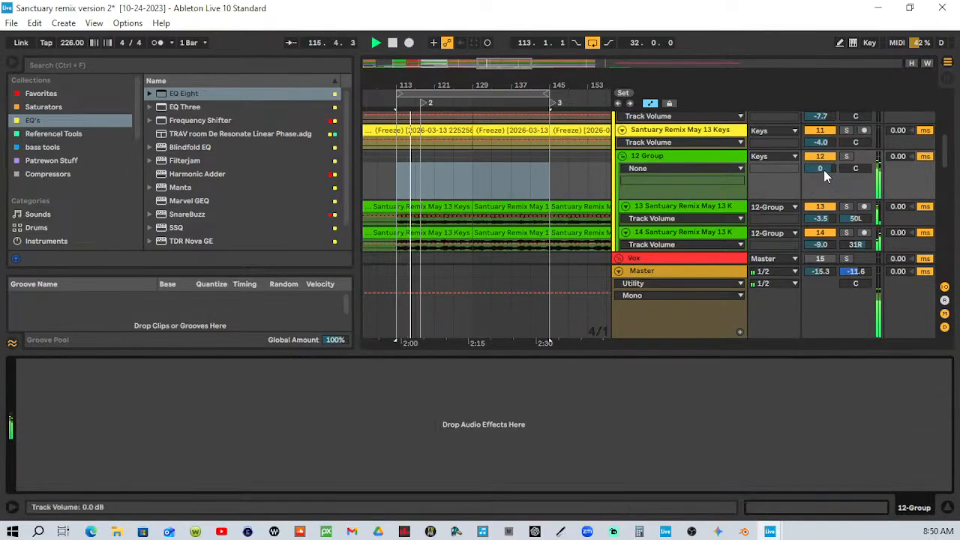
key(space)
click(675, 159)
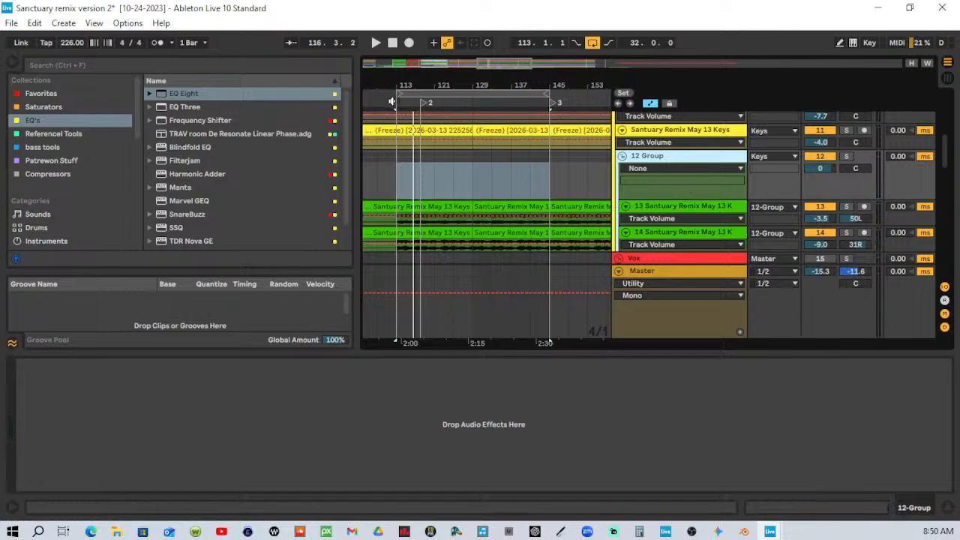
click(847, 158)
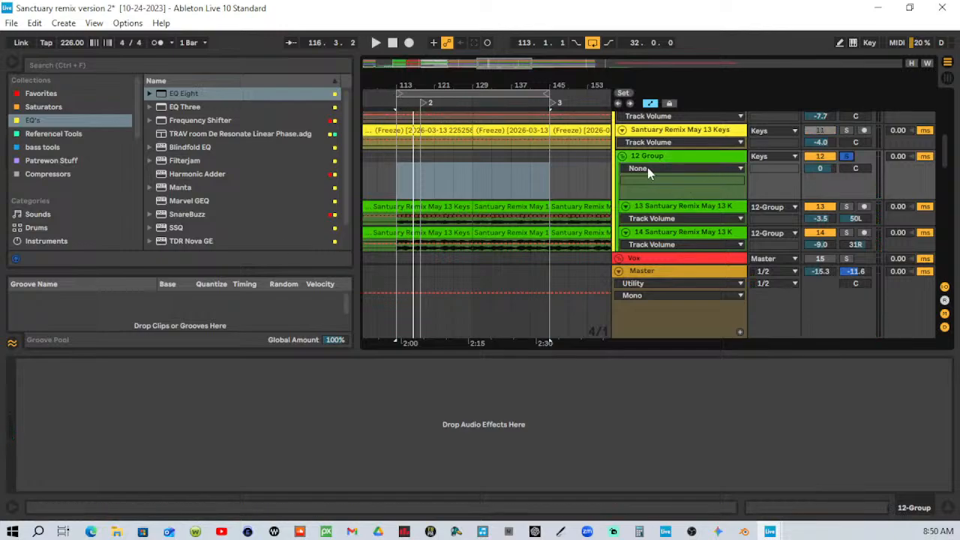
click(395, 103)
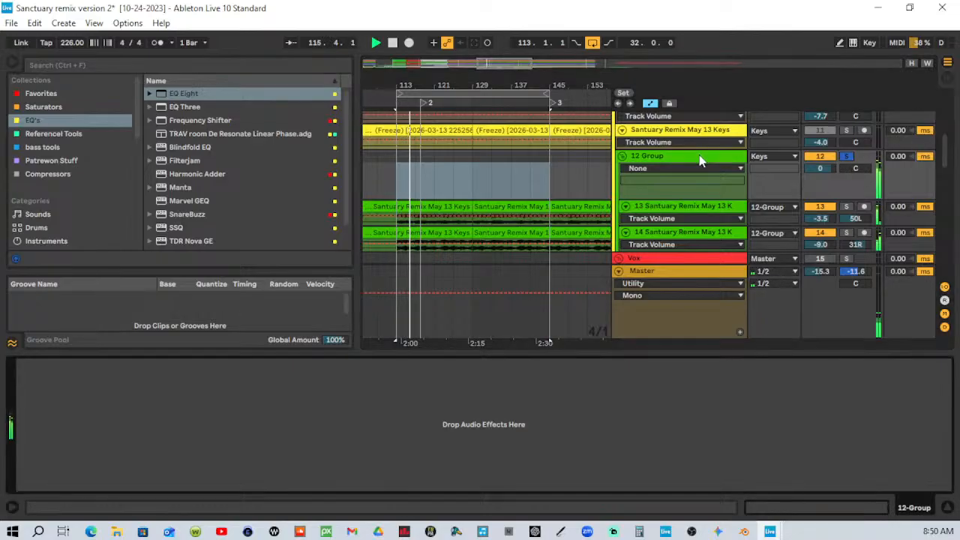
Show the mixer and examine the levels of the Keys group, the 12 Group and its tracks.
key(Tab)
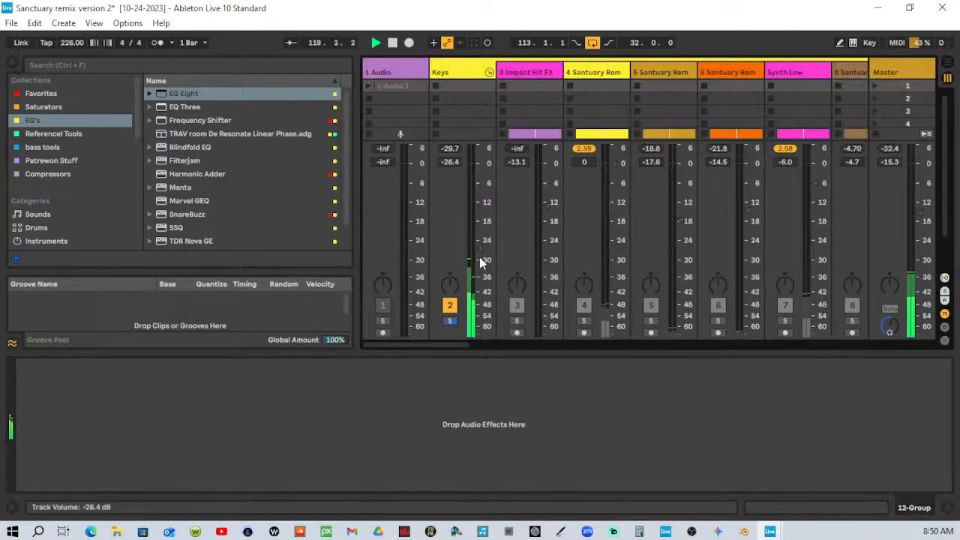
drag(454, 348, 561, 358)
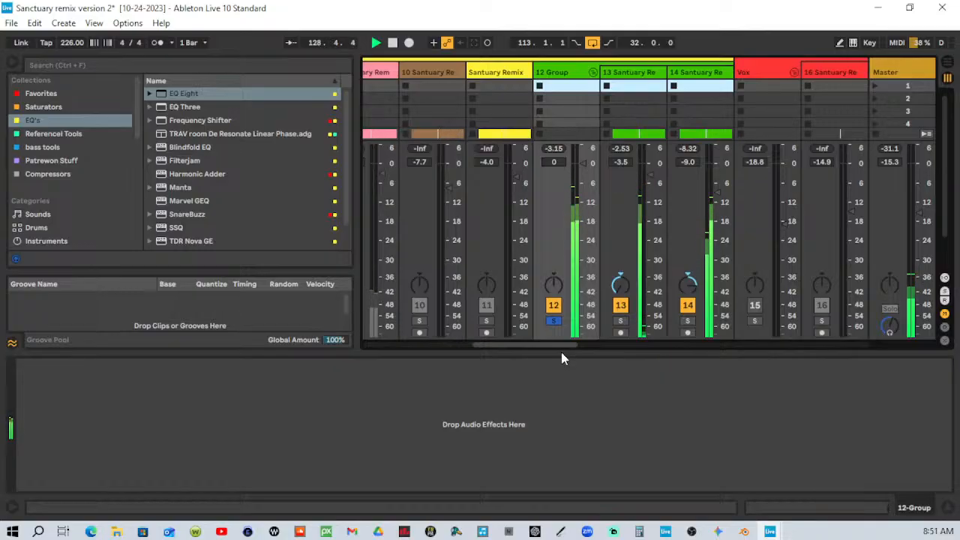
drag(562, 352, 443, 353)
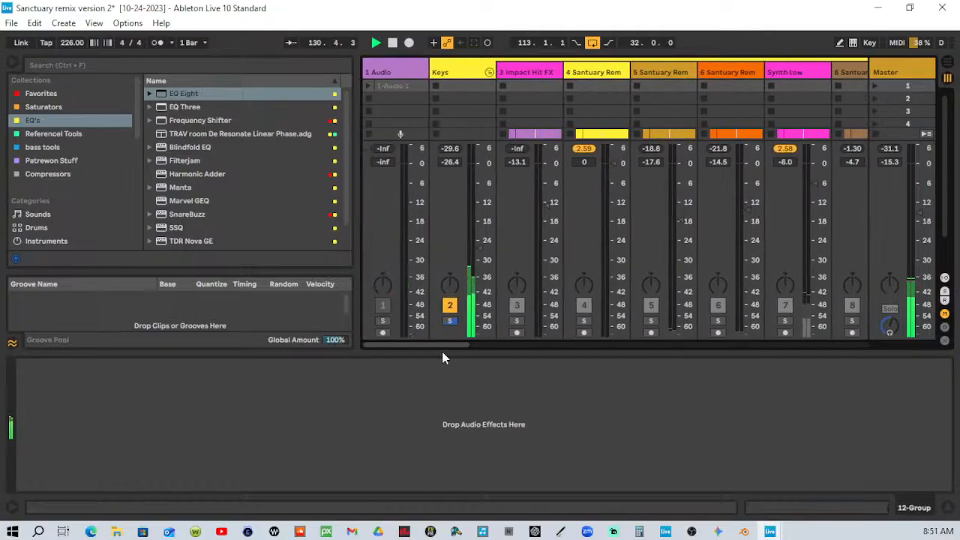
Group the Keys group's devices from Frequency Shifter through Compressor into one Audio Effect Rack.
click(463, 75)
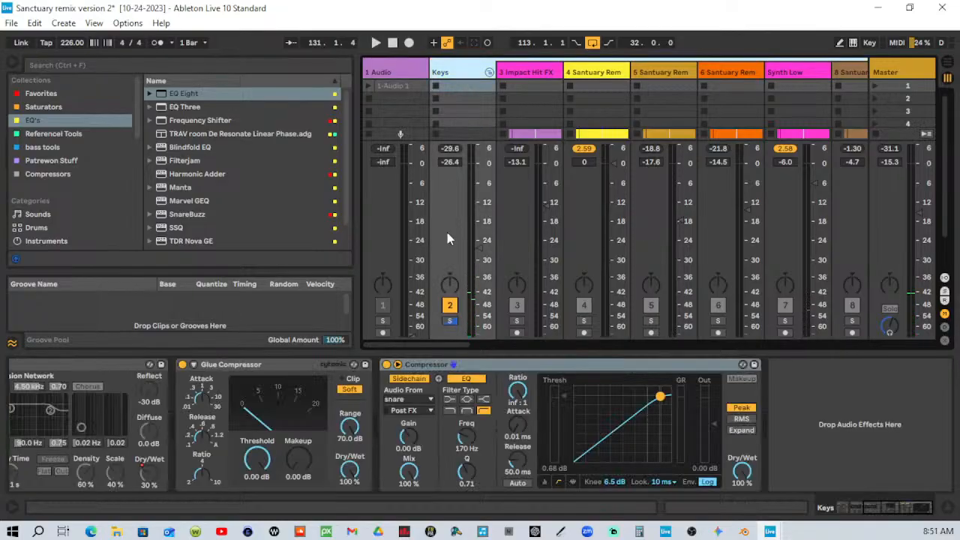
click(590, 375)
drag(901, 504, 794, 506)
click(117, 364)
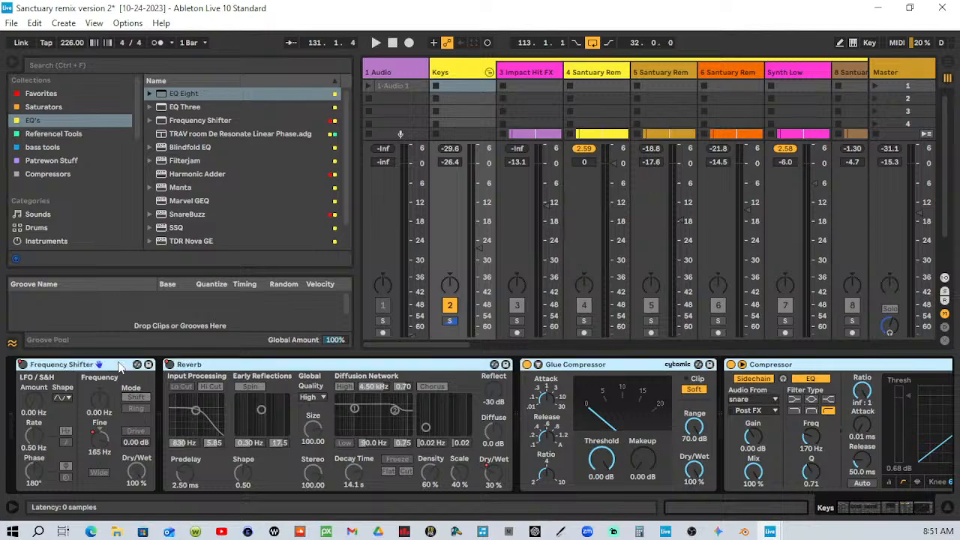
key(ctrl+g)
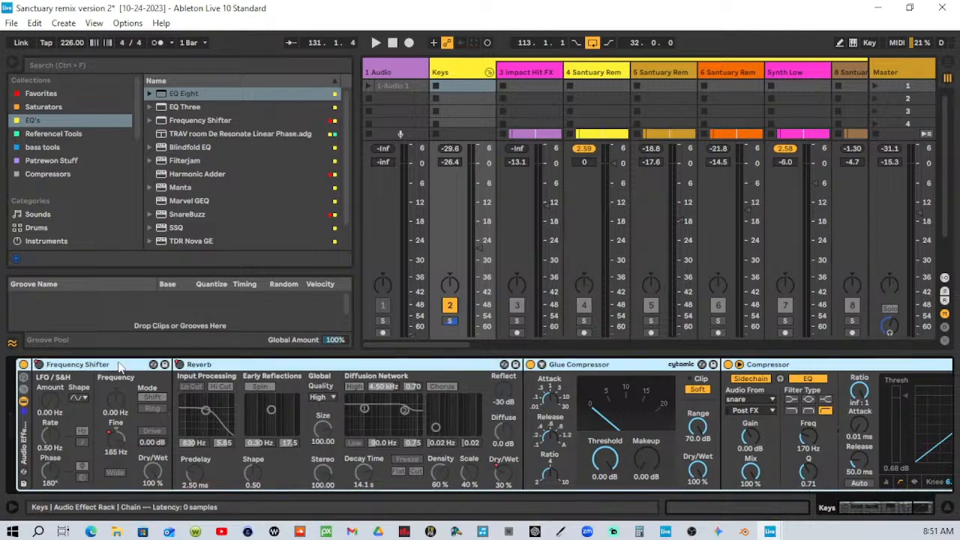
right_click(24, 436)
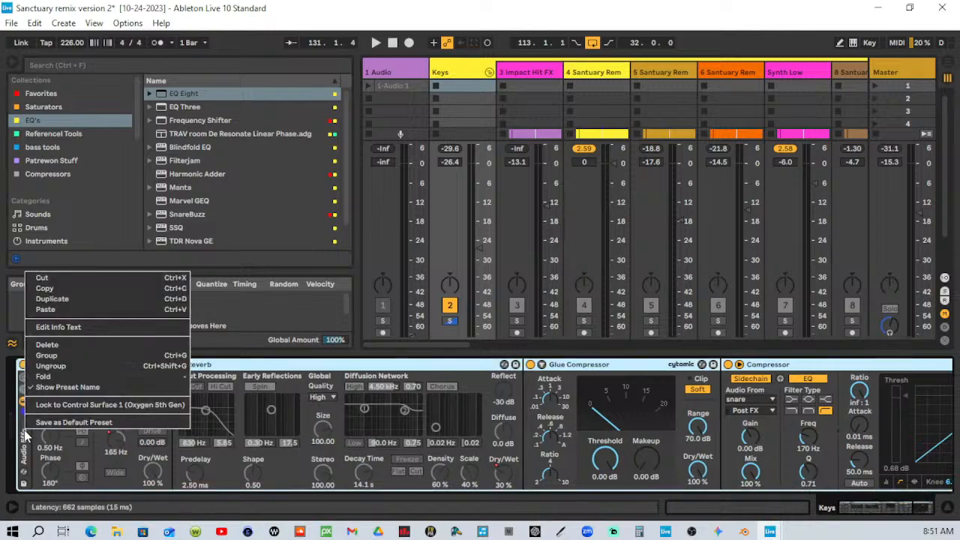
click(45, 288)
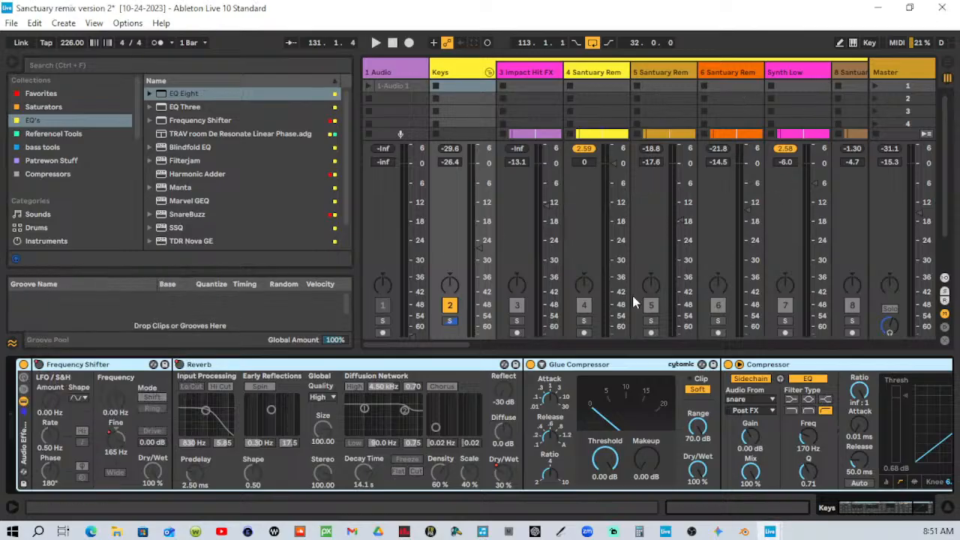
drag(419, 347, 563, 333)
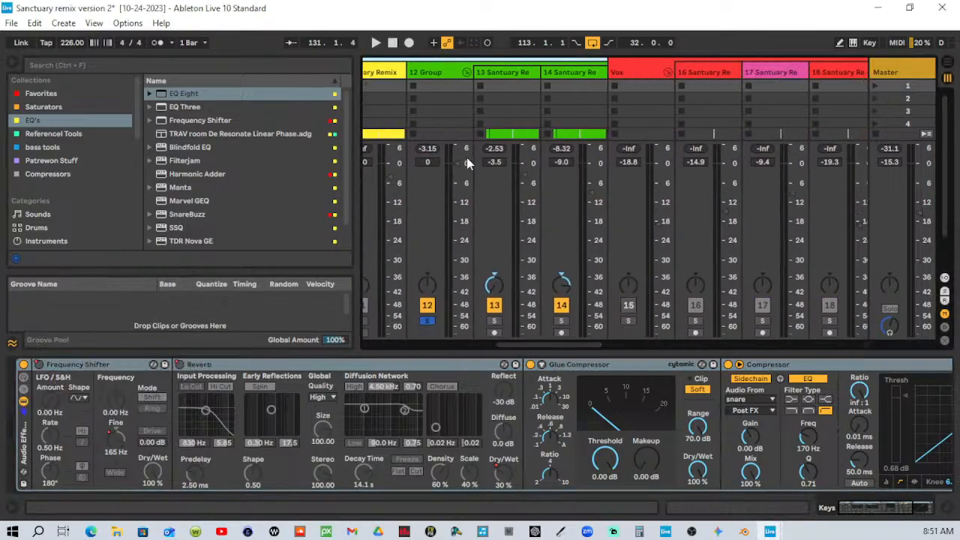
click(448, 73)
right_click(106, 436)
click(131, 437)
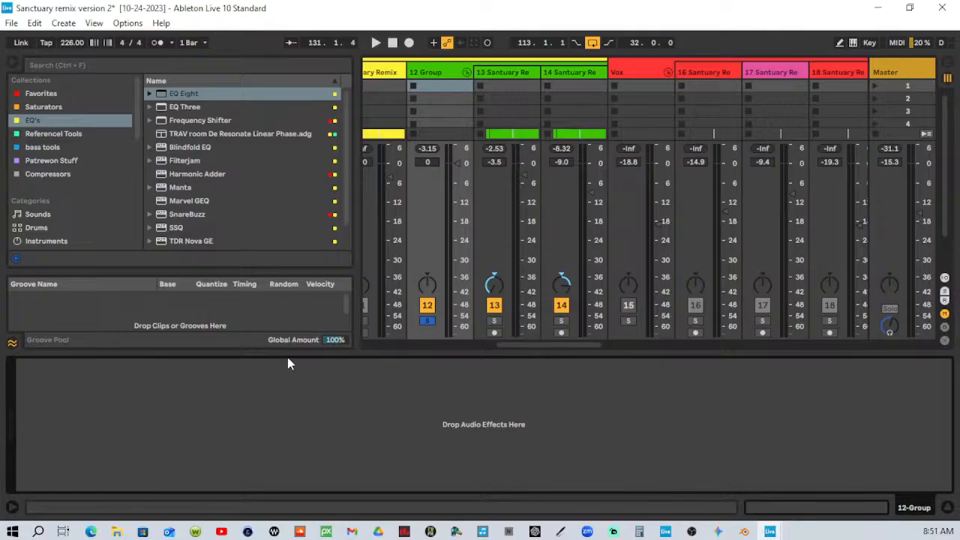
drag(440, 72, 606, 68)
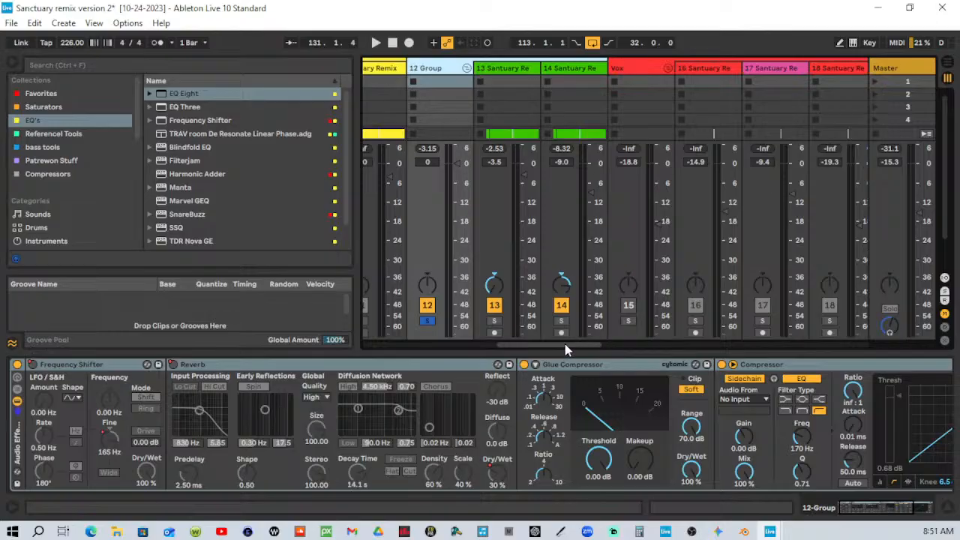
Unsolo the 12 Group and bring its volume up from -inf to -15.2 dB while playing from bar 113.
drag(565, 344, 521, 346)
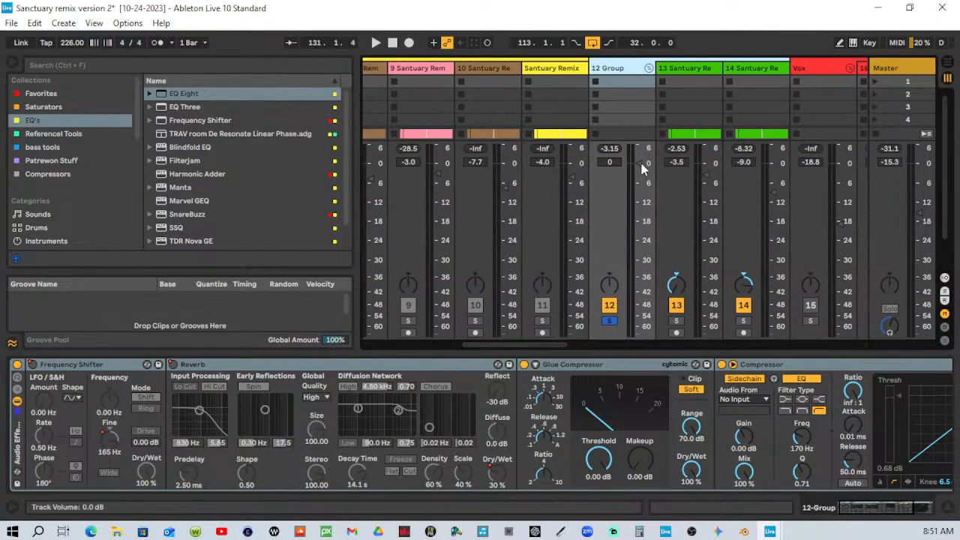
drag(642, 169, 638, 334)
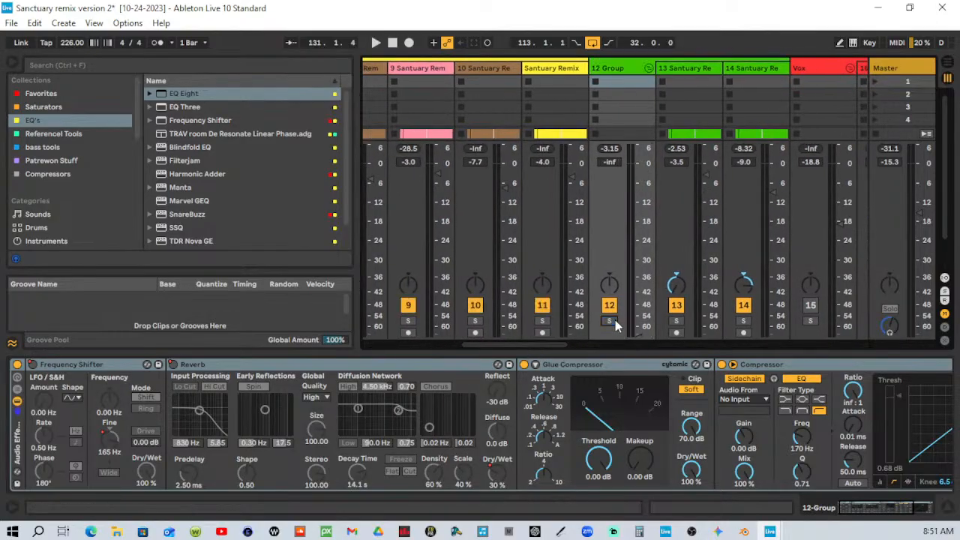
click(949, 64)
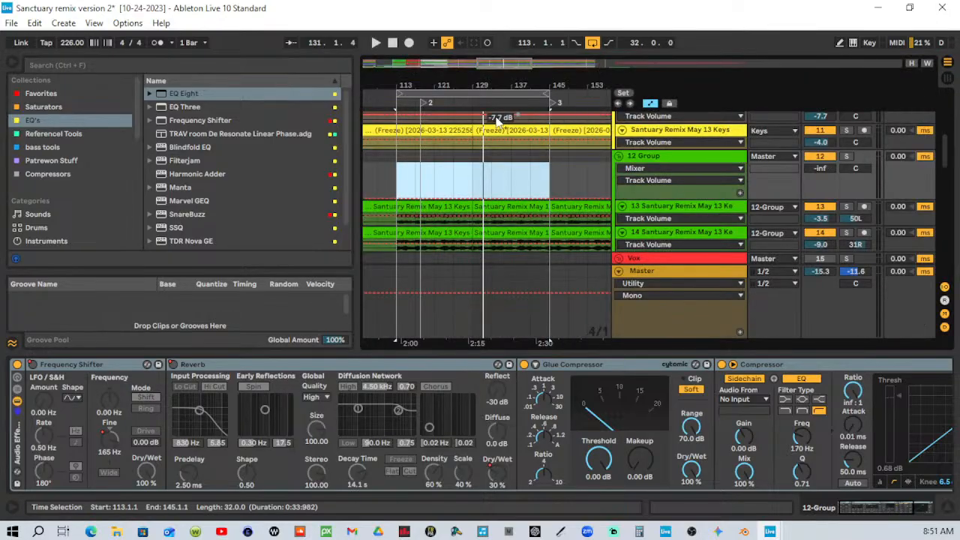
click(394, 102)
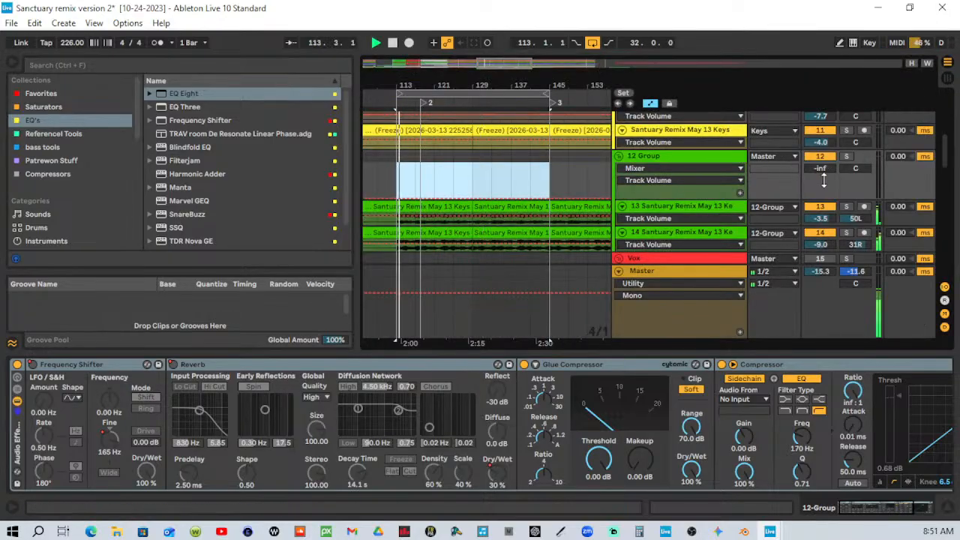
drag(827, 169, 827, 142)
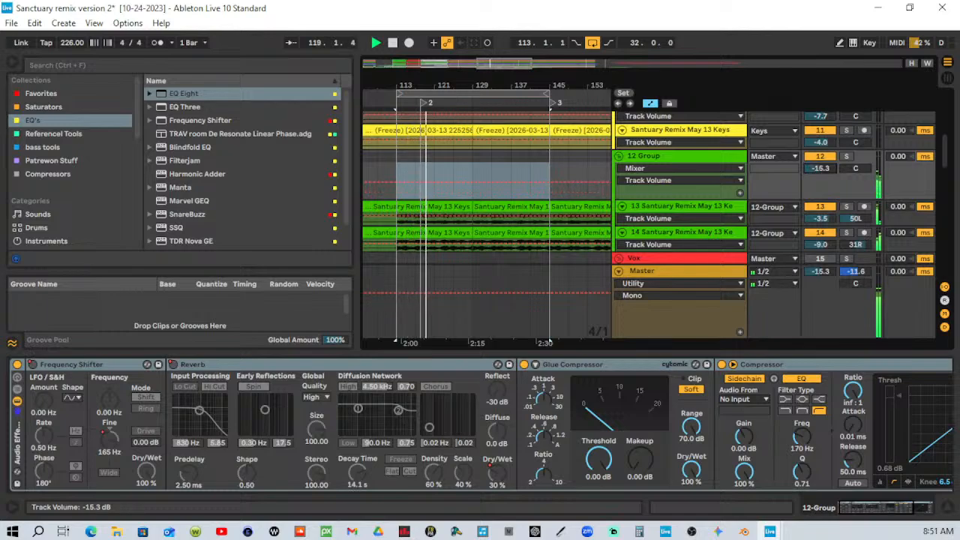
drag(827, 168, 827, 172)
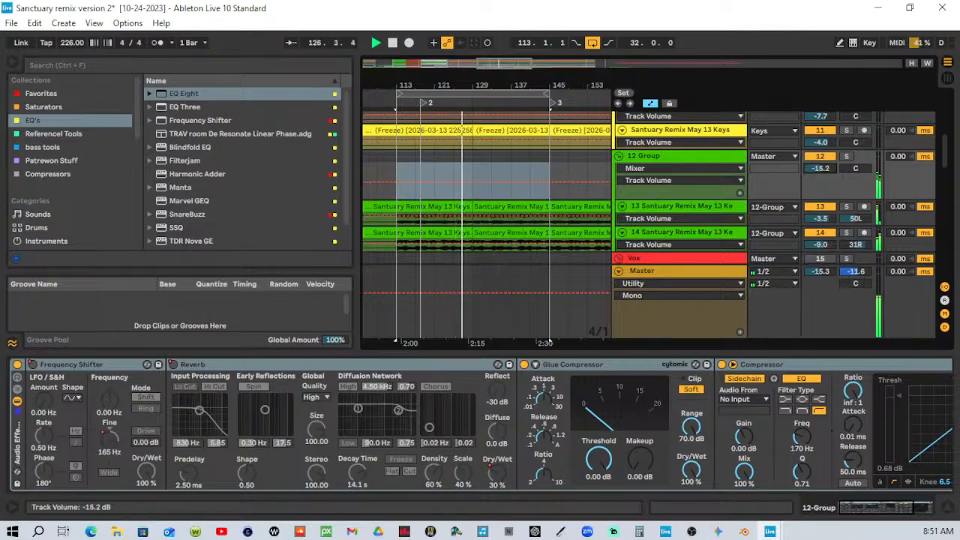
click(701, 162)
double_click(705, 162)
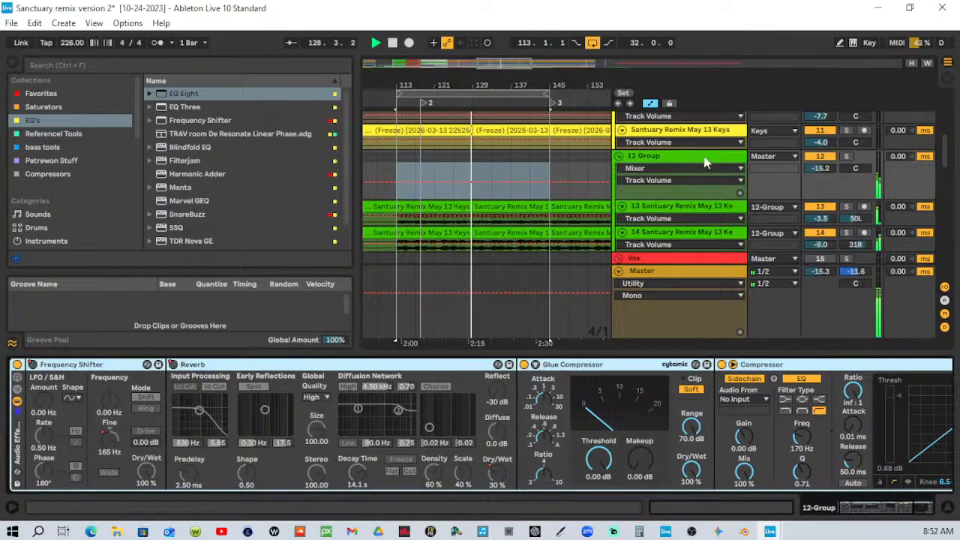
click(857, 510)
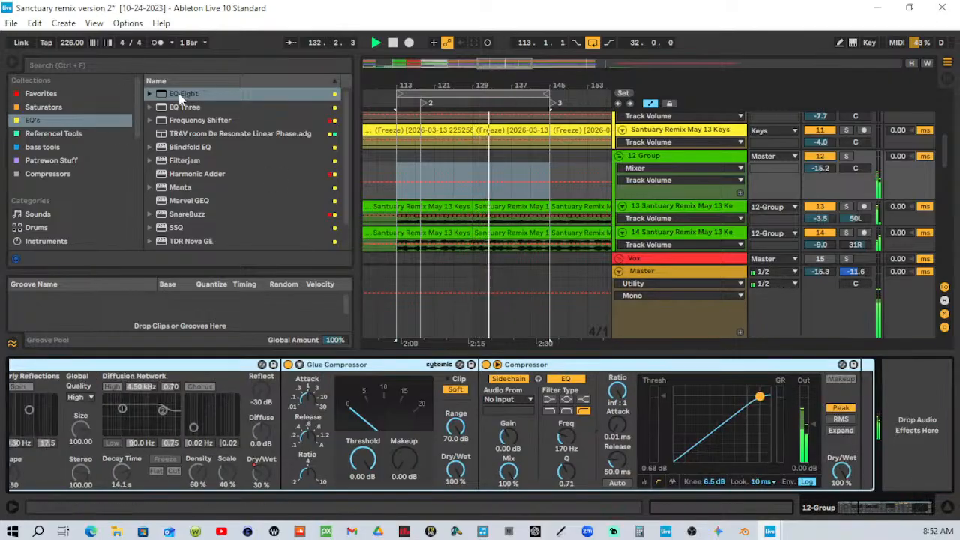
Switch tracks 13 and 14 to split stereo panning, with both sides of 13 at 50L and both sides of 14 at 50R.
right_click(857, 219)
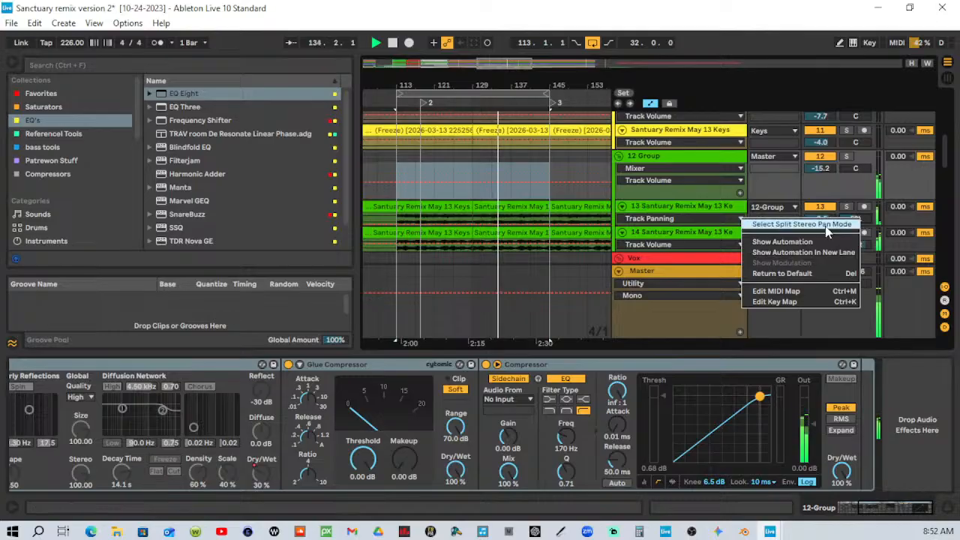
click(825, 224)
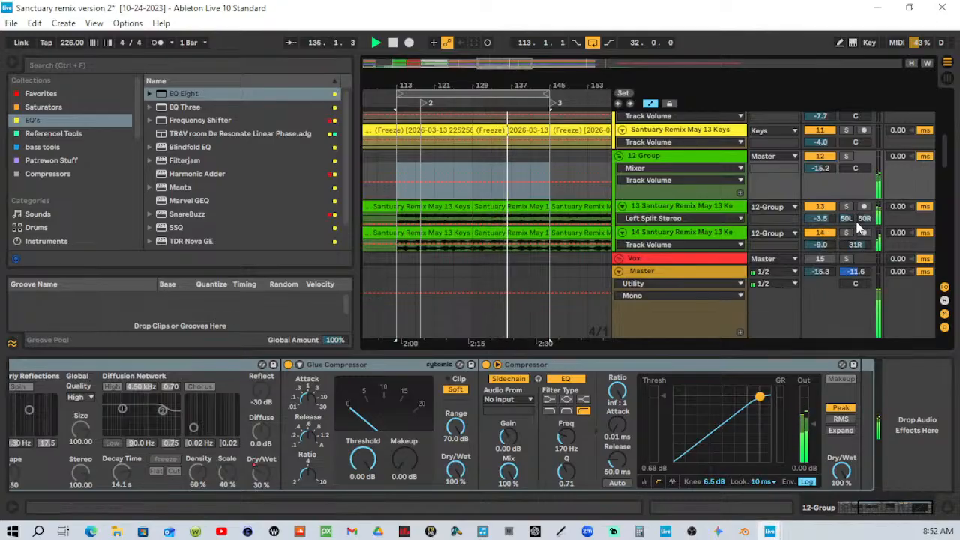
right_click(857, 243)
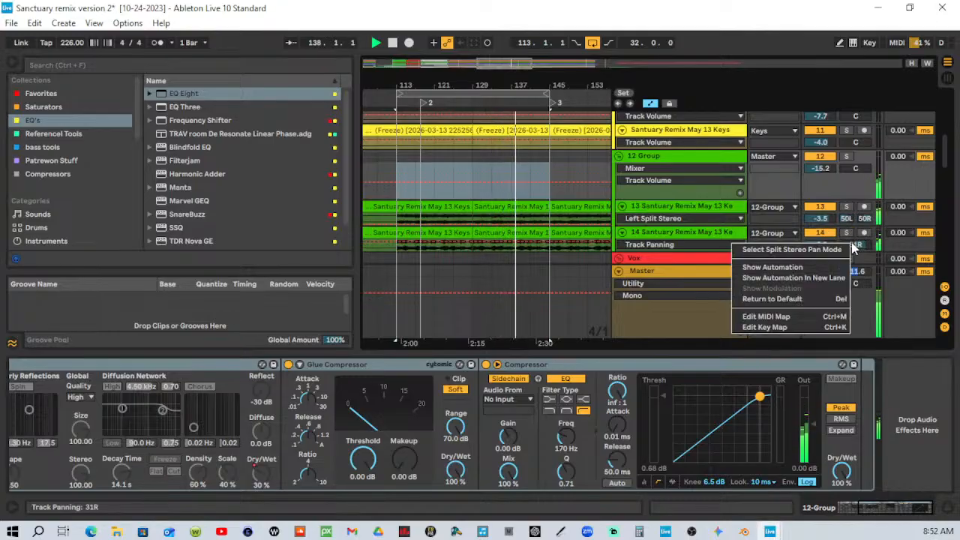
click(830, 251)
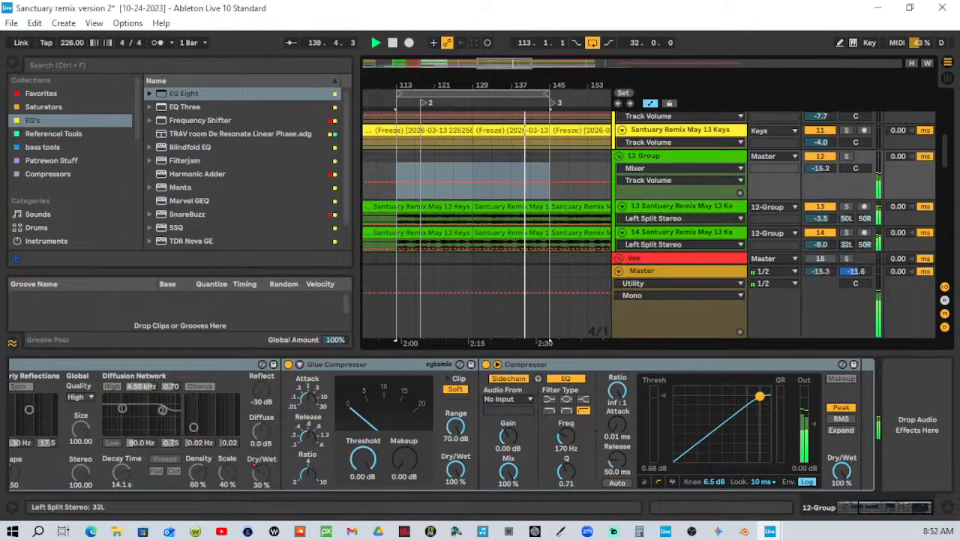
drag(846, 244, 865, 218)
click(864, 218)
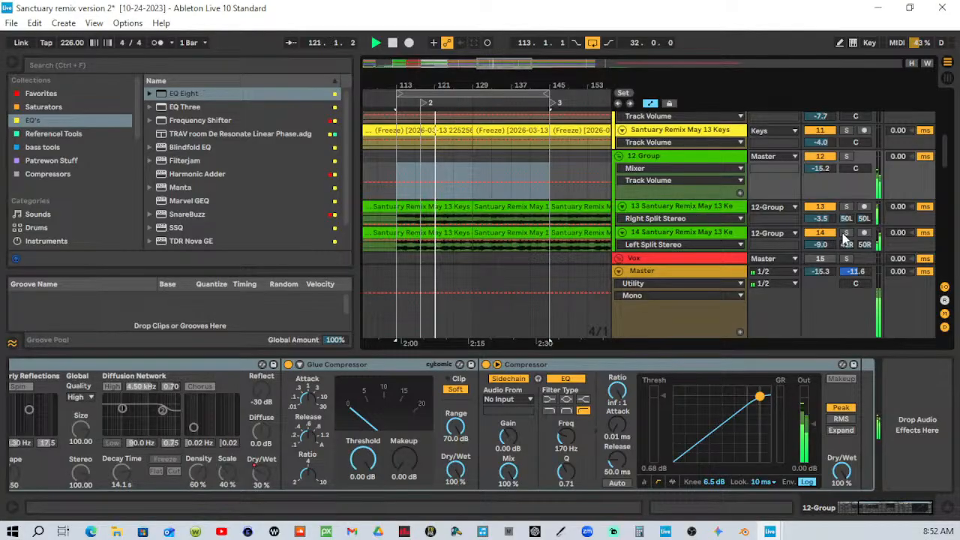
drag(853, 245, 854, 245)
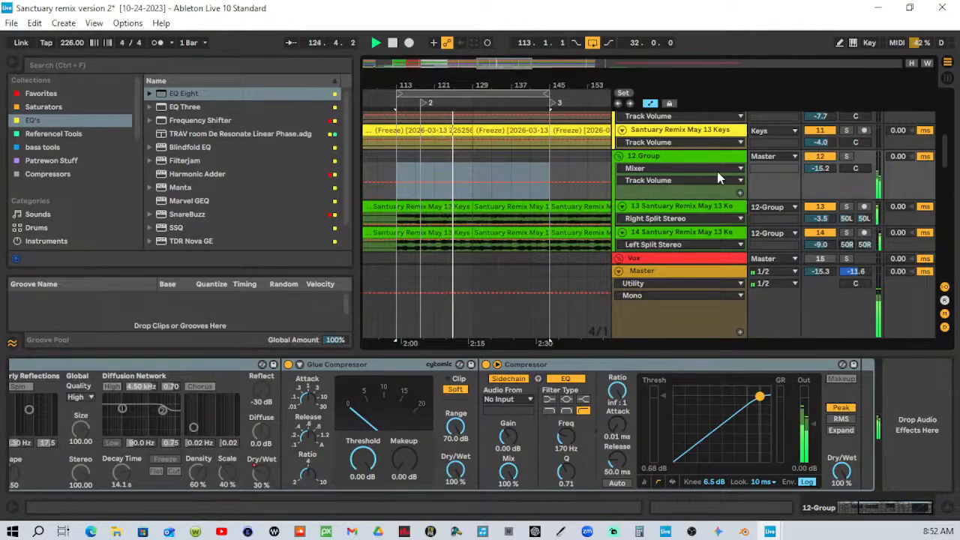
Set track 13's volume to -4.9 dB and the 12 Group's volume to -14.7 dB.
drag(821, 218, 821, 227)
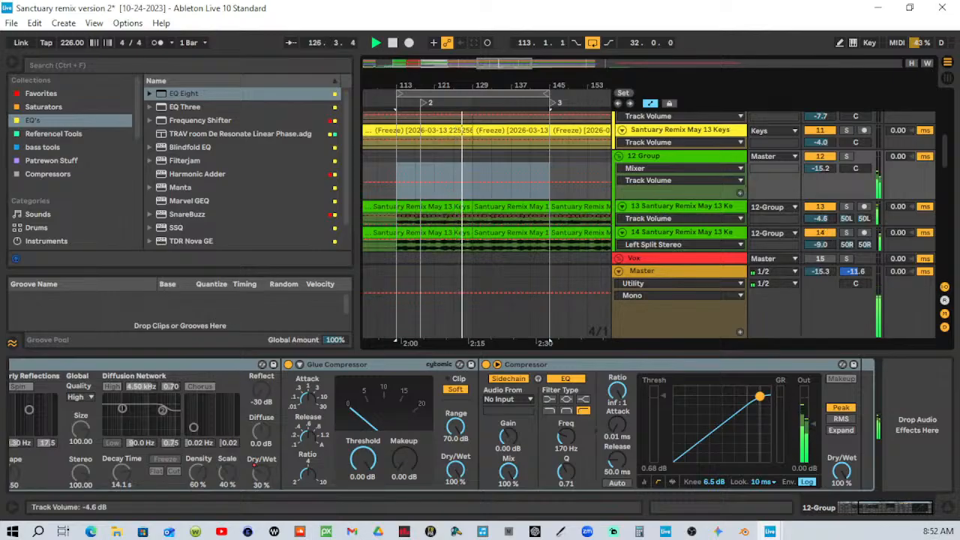
drag(820, 169, 820, 165)
click(697, 169)
click(686, 158)
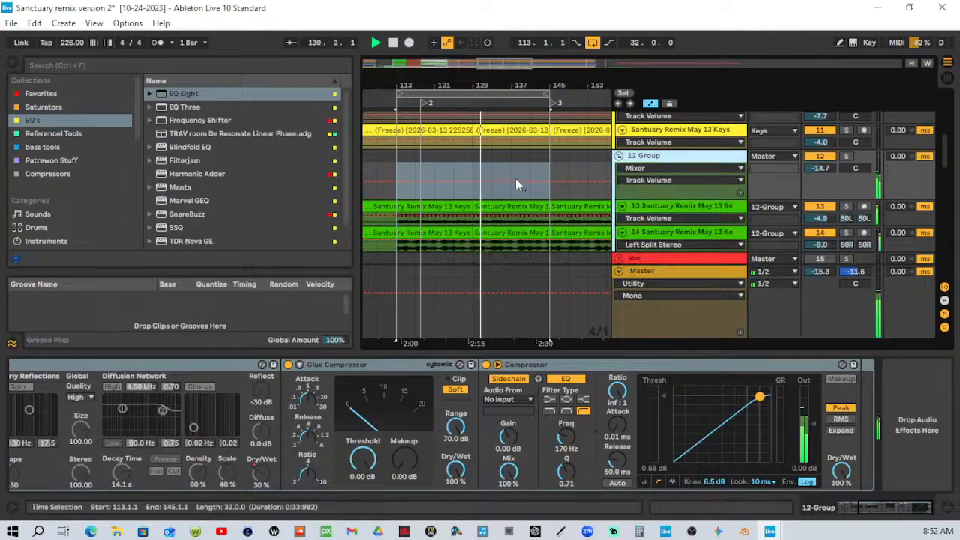
drag(185, 93, 696, 156)
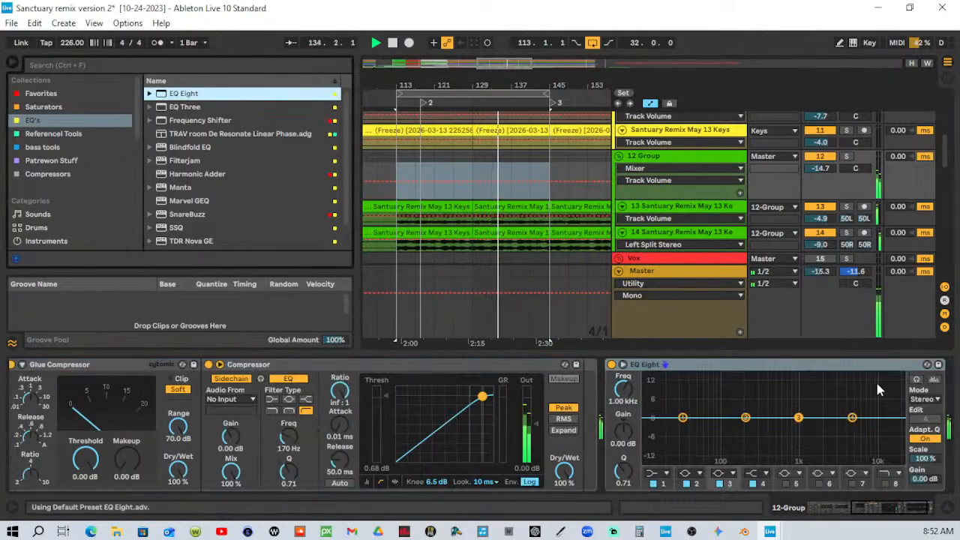
click(935, 381)
click(935, 381)
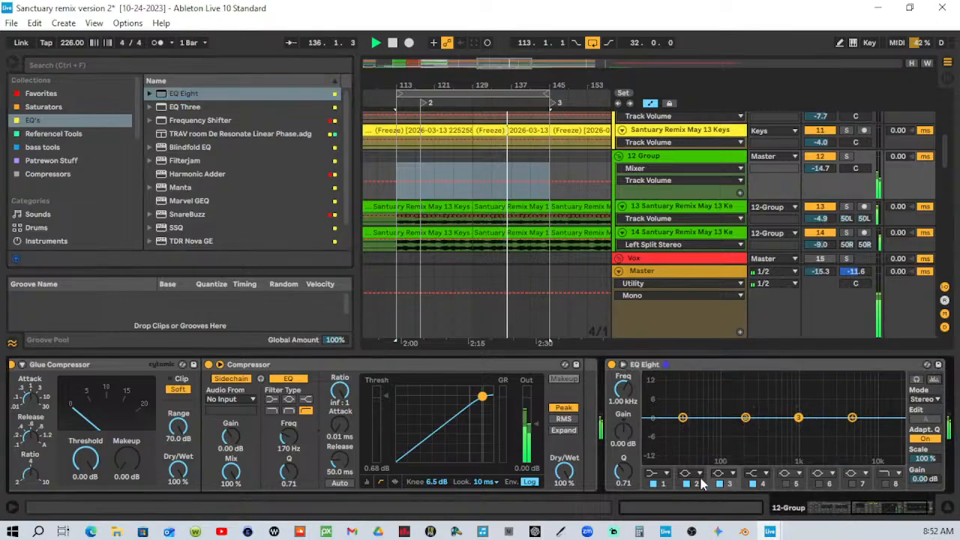
Make EQ Eight band 1 a low cut at about 220 Hz with Q 1.85 and boost band 3 by 5.33 dB at 2.90 kHz.
click(657, 473)
click(654, 405)
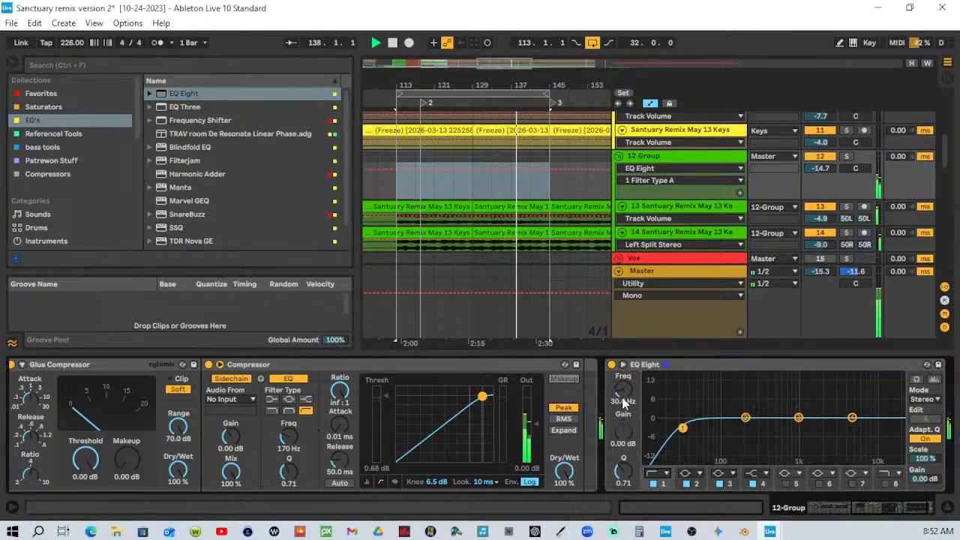
drag(682, 428, 834, 403)
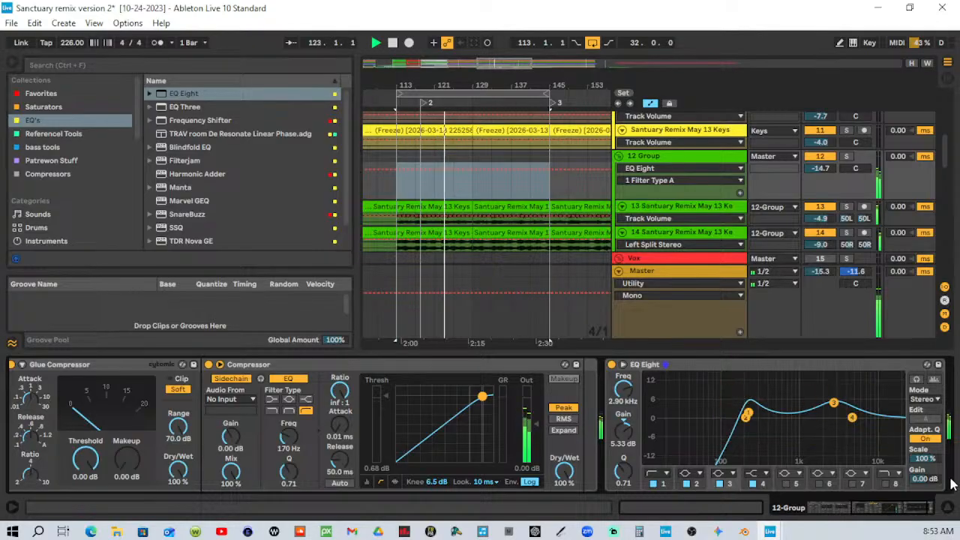
mouse_move(925, 458)
mouse_down()
mouse_move(925, 480)
mouse_move(922, 443)
mouse_up()
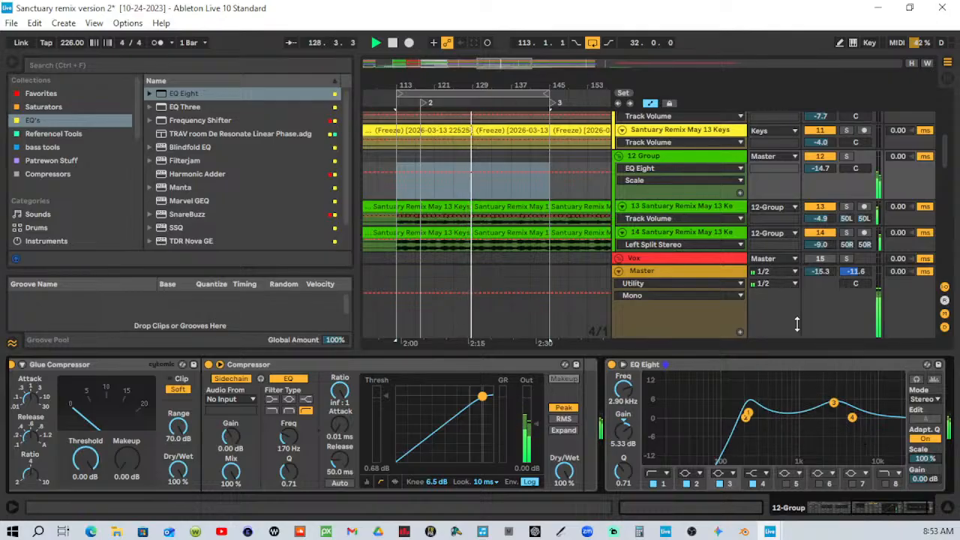
Turn off Mono in the first Utility of the Master's Audio Effect Rack.
click(682, 273)
click(454, 456)
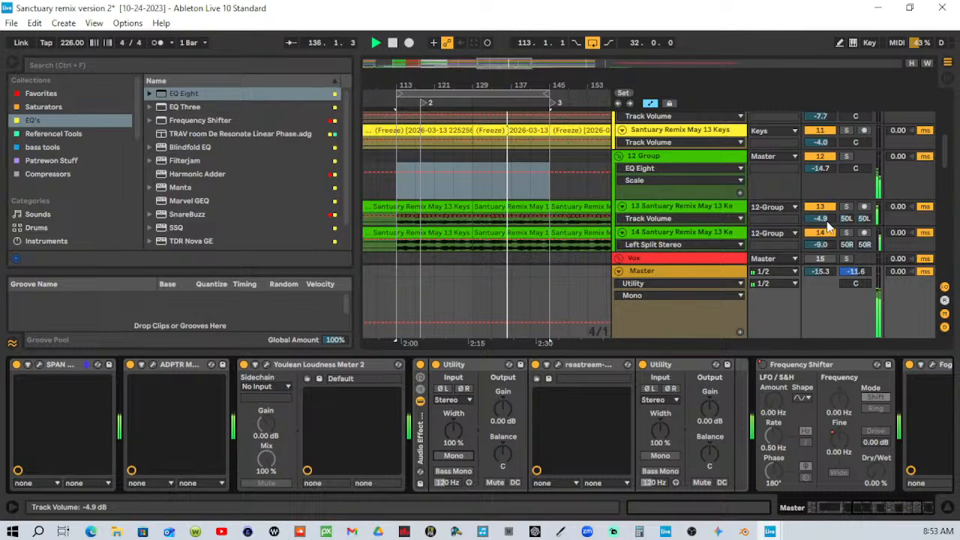
click(721, 207)
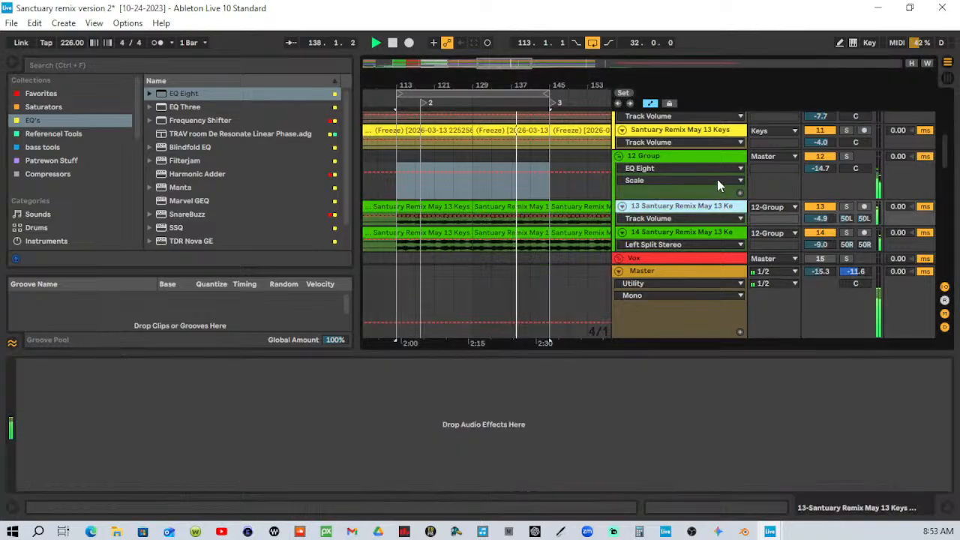
Stop playback and set the 12 Group's EQ Eight to L/R mode with the left channel active for editing.
click(718, 179)
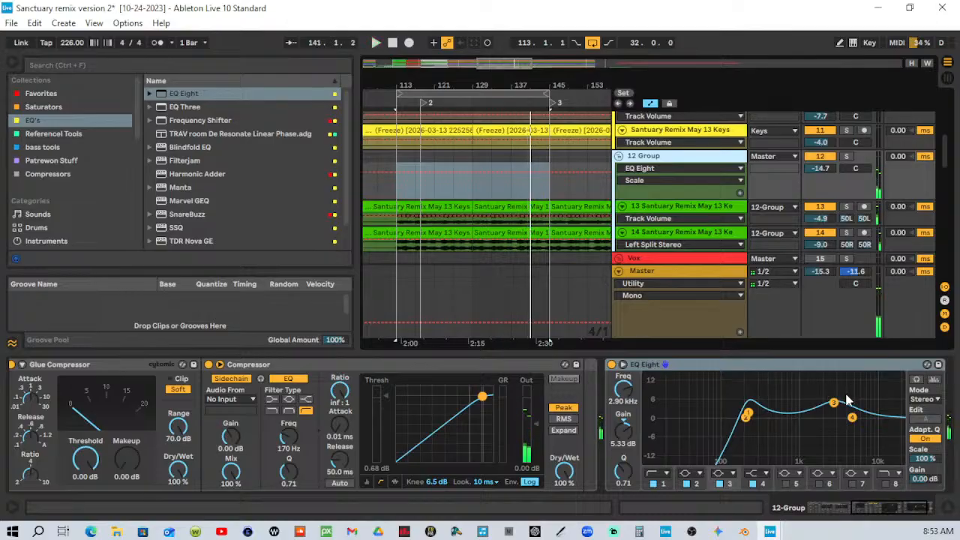
click(924, 400)
click(928, 423)
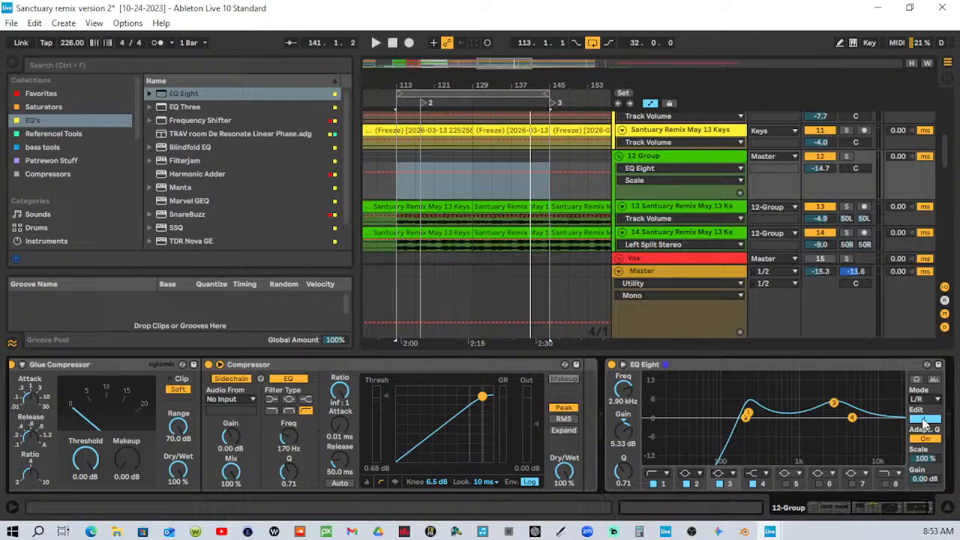
click(930, 420)
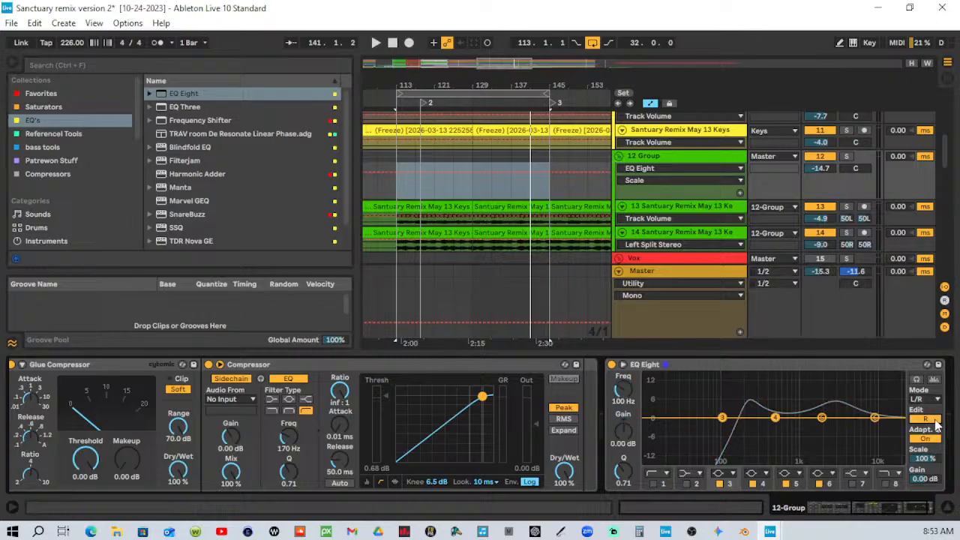
click(931, 421)
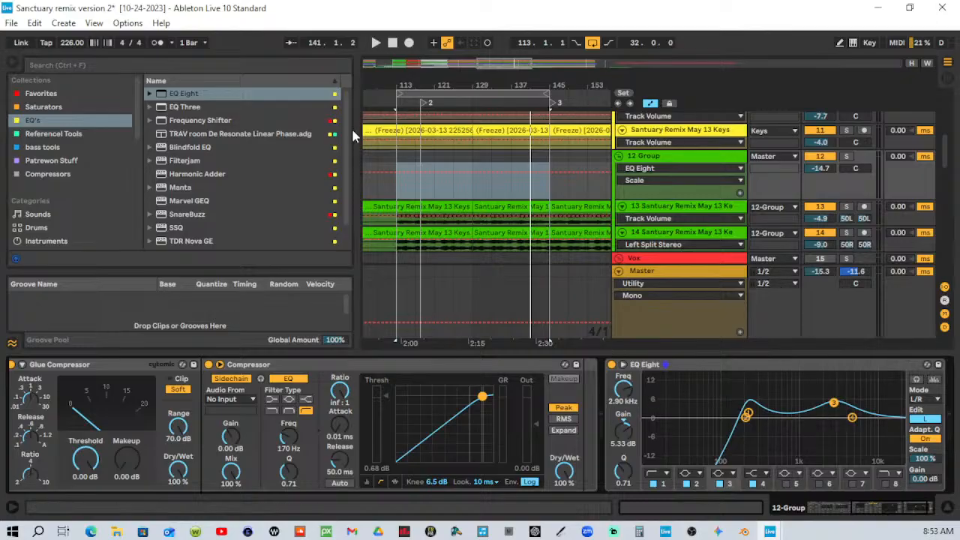
Play from bar 113 and, on EQ Eight's left channel, set band 3's gain to 4.29 dB and band 1's Q to 1.24.
click(393, 103)
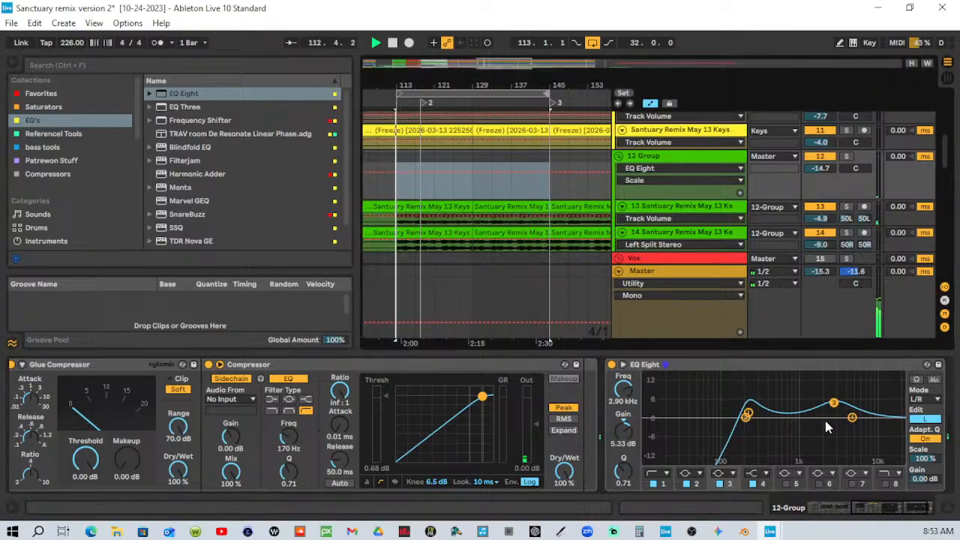
drag(625, 419, 625, 424)
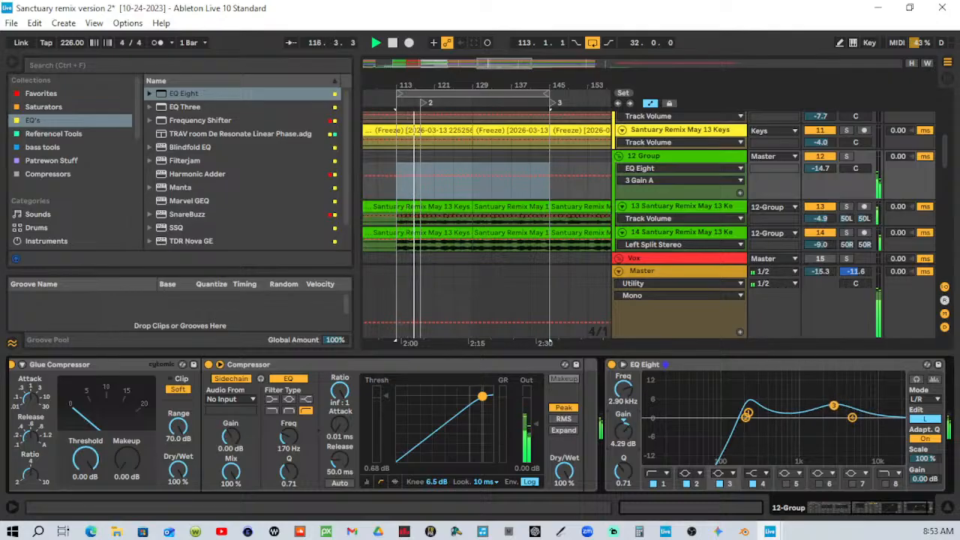
click(751, 417)
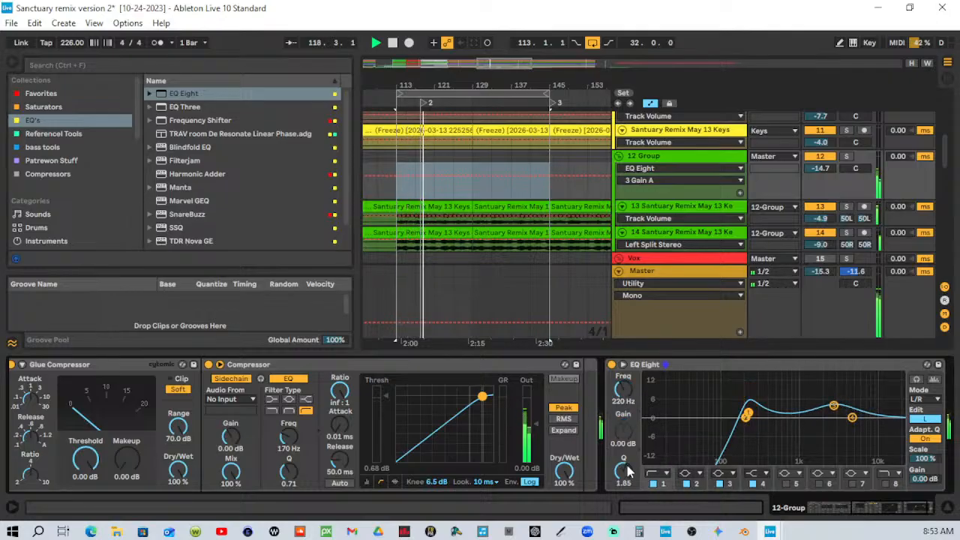
drag(625, 470, 625, 483)
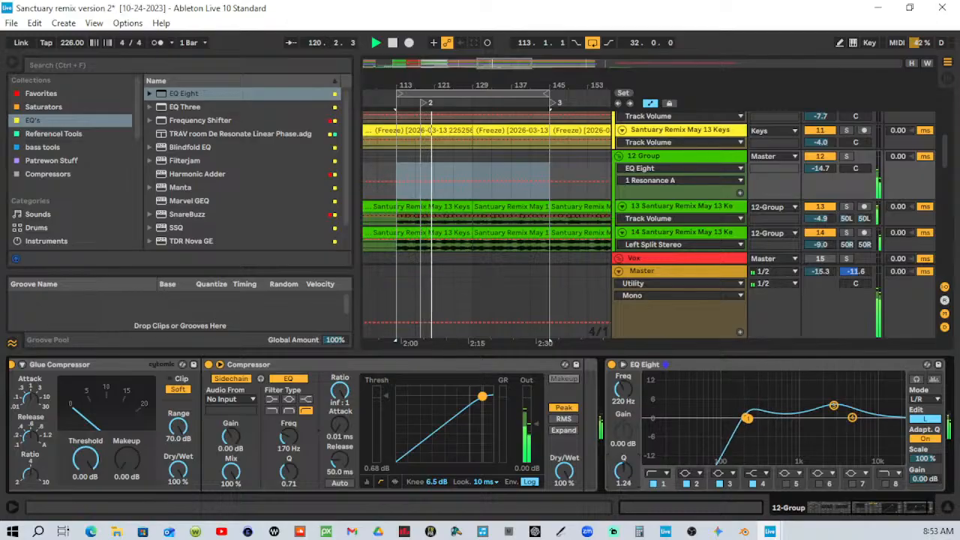
Switch the 12 Group's EQ Eight to editing the right channel and boost band 4 by 3.35 dB at 3.18 kHz.
click(936, 419)
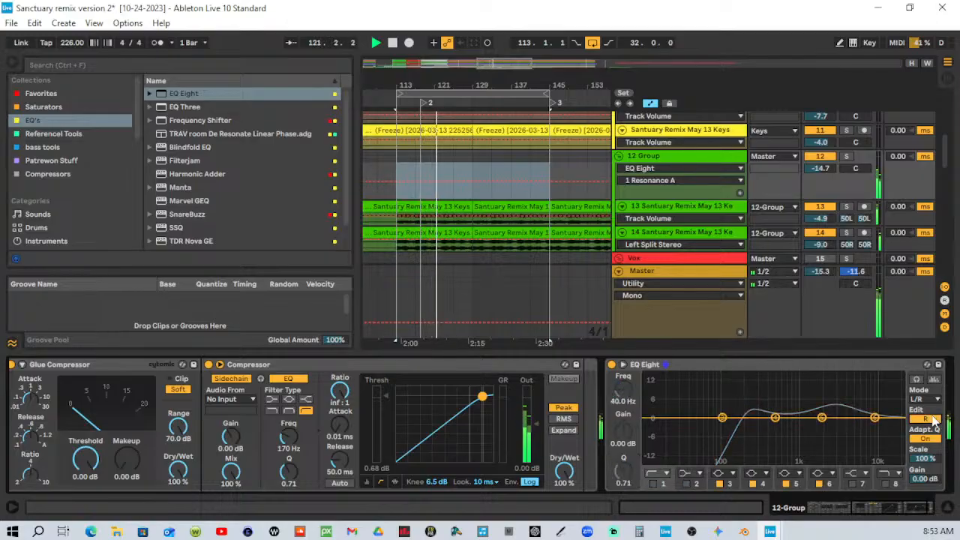
click(783, 415)
drag(782, 415, 837, 409)
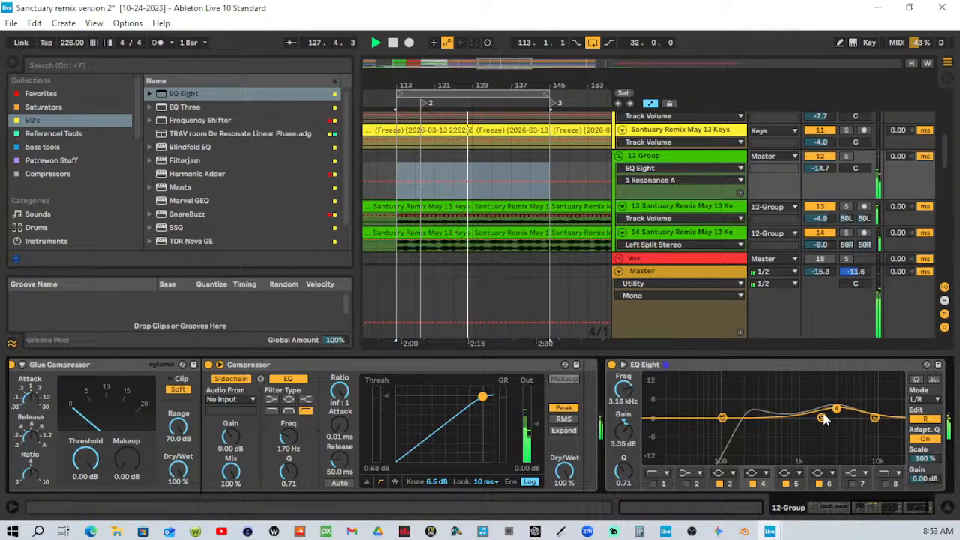
Enable band 1 on the right channel as a low cut at 167 Hz with Q 2.02.
click(723, 417)
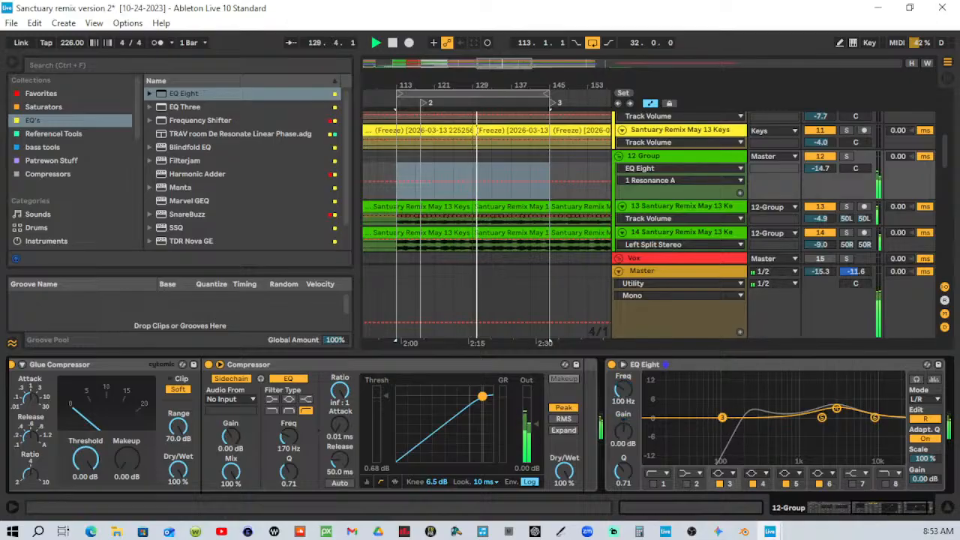
click(652, 484)
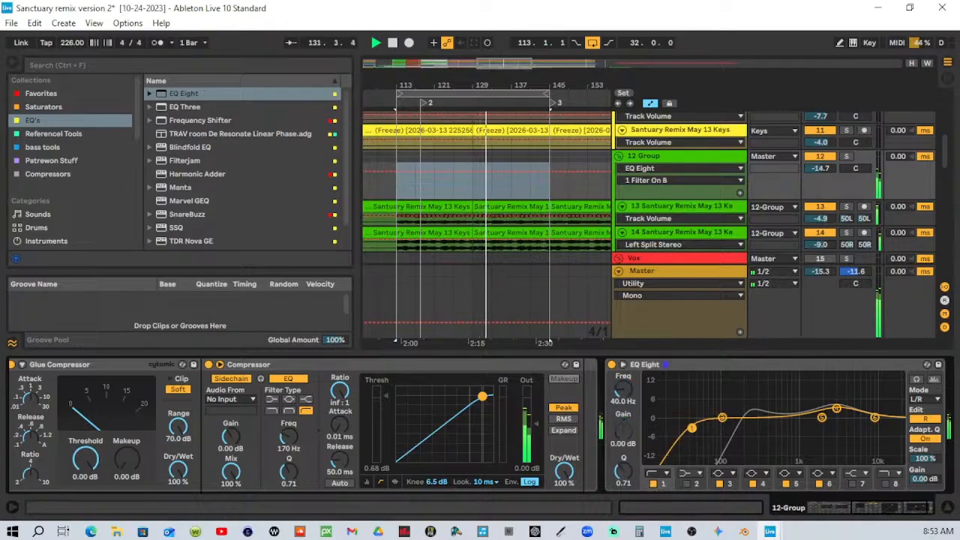
drag(693, 430, 751, 413)
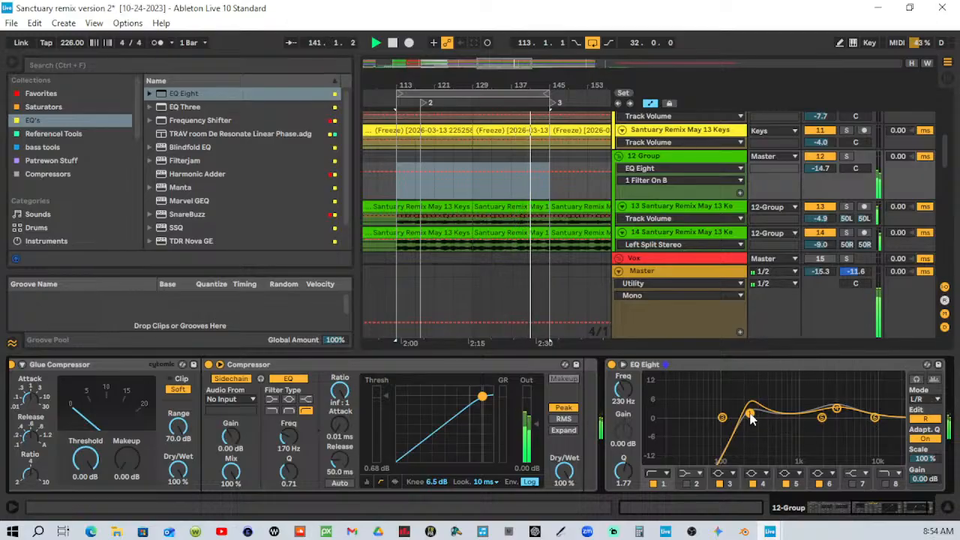
mouse_move(750, 414)
mouse_down()
mouse_move(776, 413)
mouse_move(758, 417)
mouse_move(724, 396)
mouse_move(740, 411)
mouse_up()
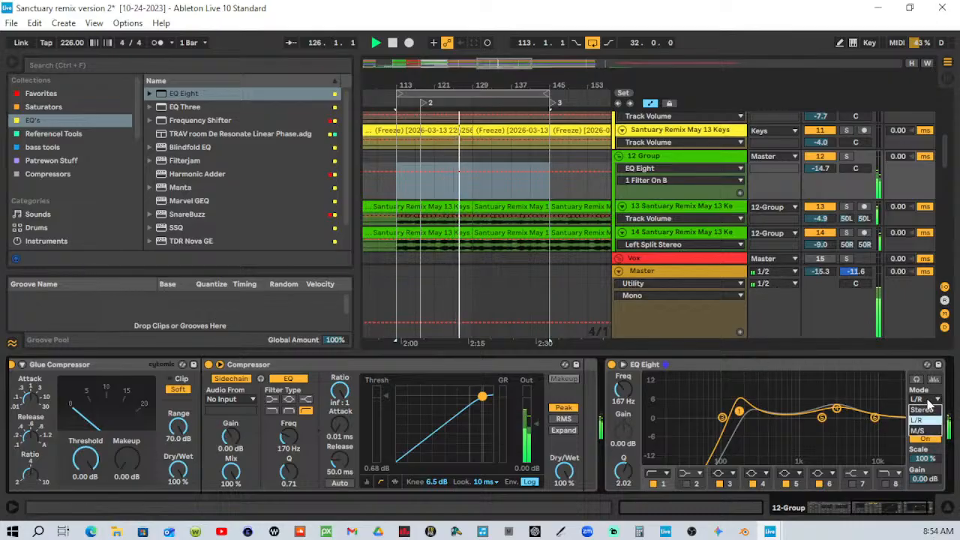
On EQ Eight's left channel, raise band 1's low cut frequency and set band 3 to 2.85 dB at 1.16 kHz with Q 0.93.
click(926, 417)
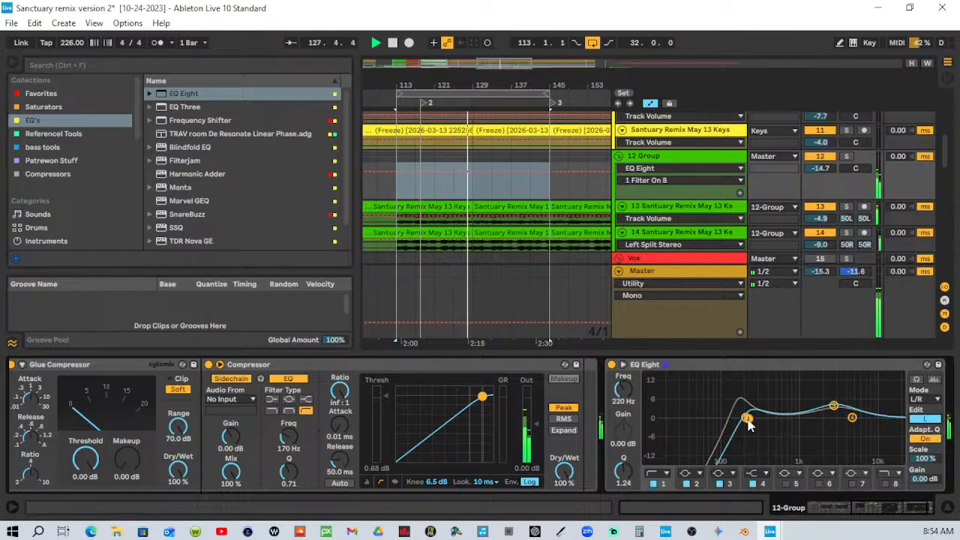
drag(748, 419, 769, 414)
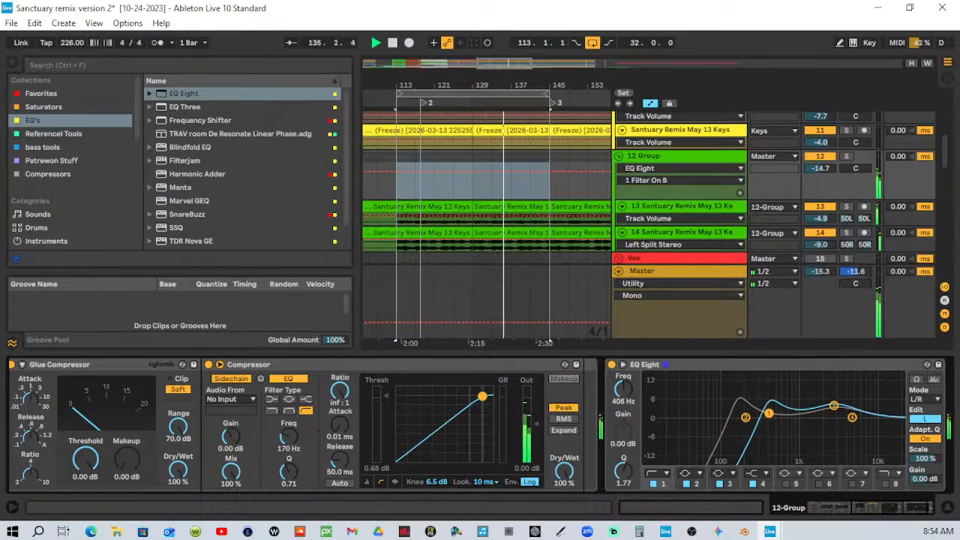
drag(833, 406, 792, 404)
drag(621, 474, 622, 468)
mouse_move(793, 404)
mouse_down()
mouse_move(805, 409)
mouse_move(766, 416)
mouse_move(796, 403)
mouse_up()
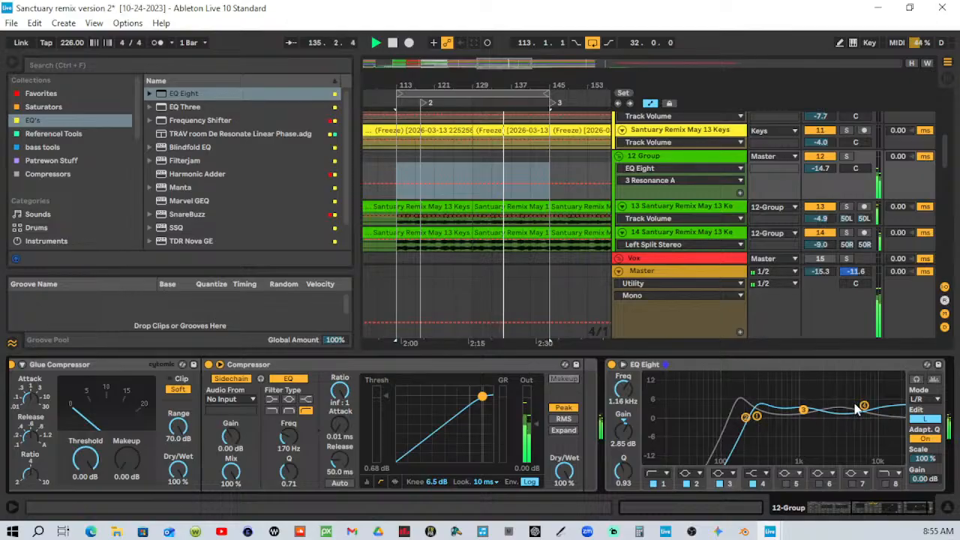
Set the left channel's band 4 to 4.34 dB at 6.81 kHz and band 1's low cut to 178 Hz with Q 0.93.
drag(864, 406, 861, 405)
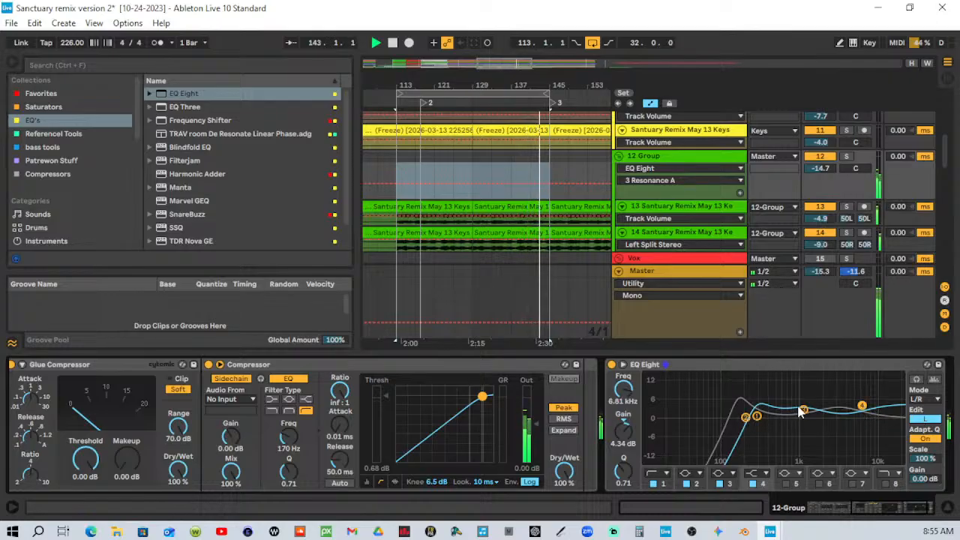
drag(804, 409, 743, 422)
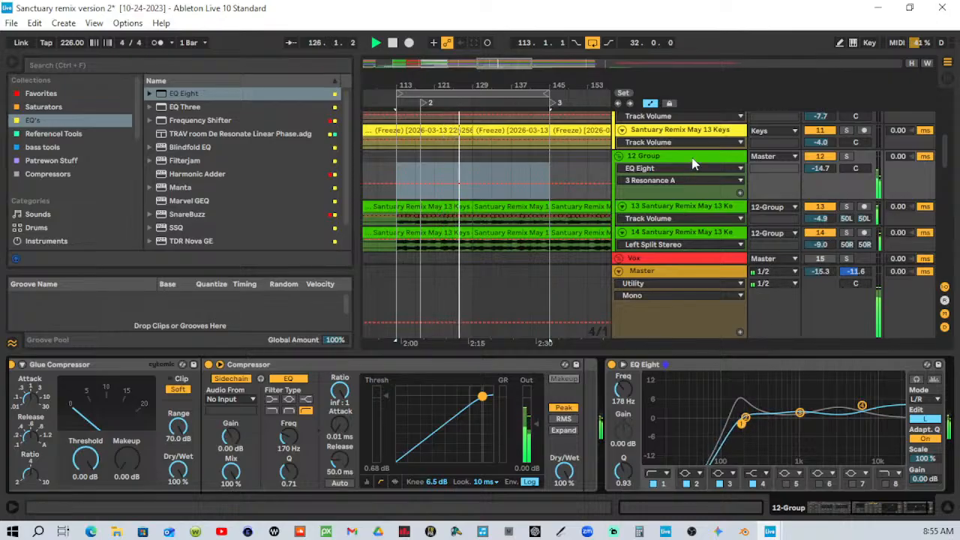
On the right channel, set band 1's Q to 1.87 and band 4 to 2.36 dB at 4.84 kHz.
click(925, 418)
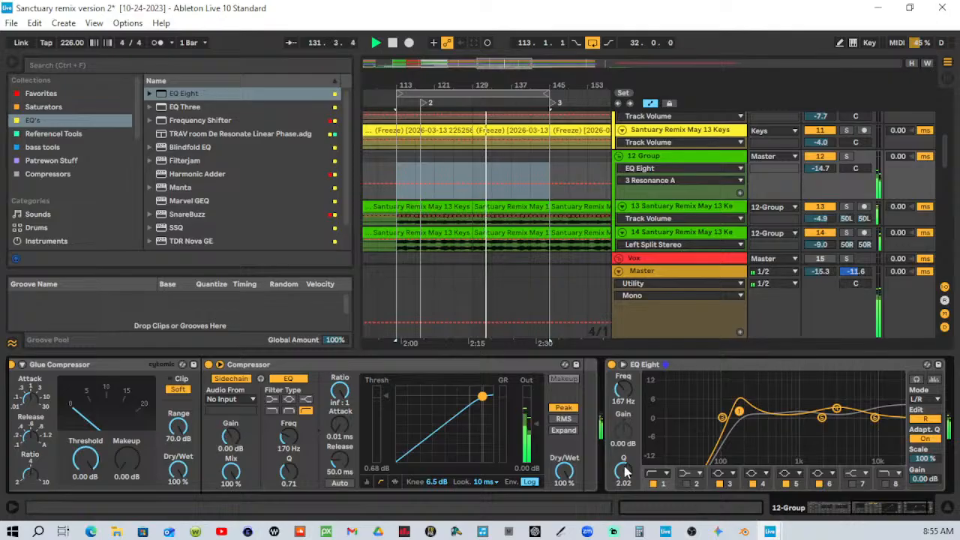
mouse_move(624, 471)
mouse_down()
mouse_move(624, 485)
mouse_move(623, 473)
mouse_up()
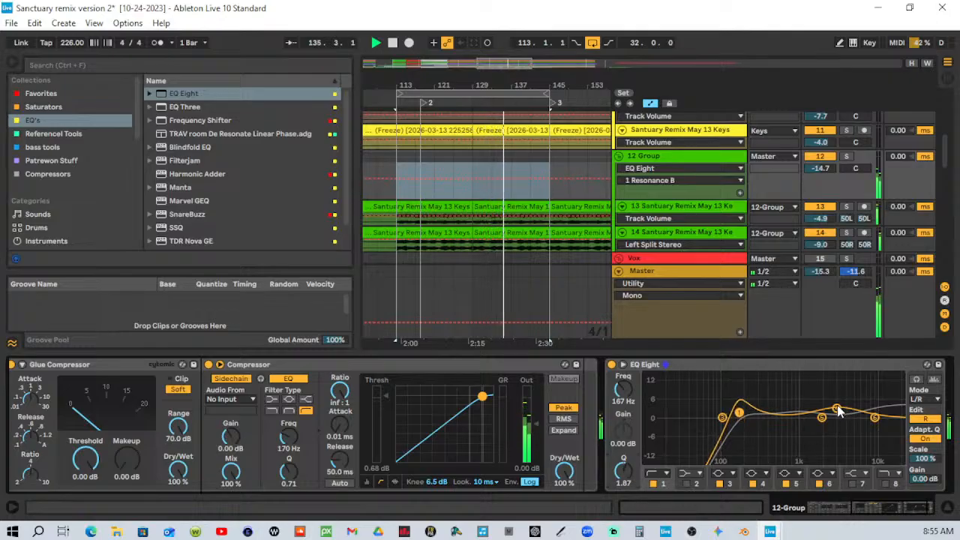
mouse_move(837, 410)
mouse_down()
mouse_move(818, 408)
mouse_move(857, 405)
mouse_move(850, 411)
mouse_up()
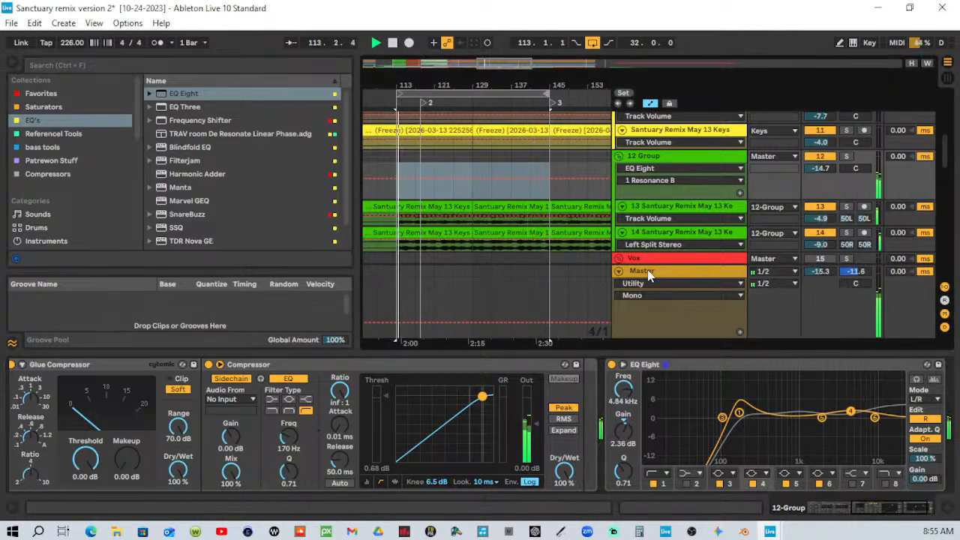
click(674, 274)
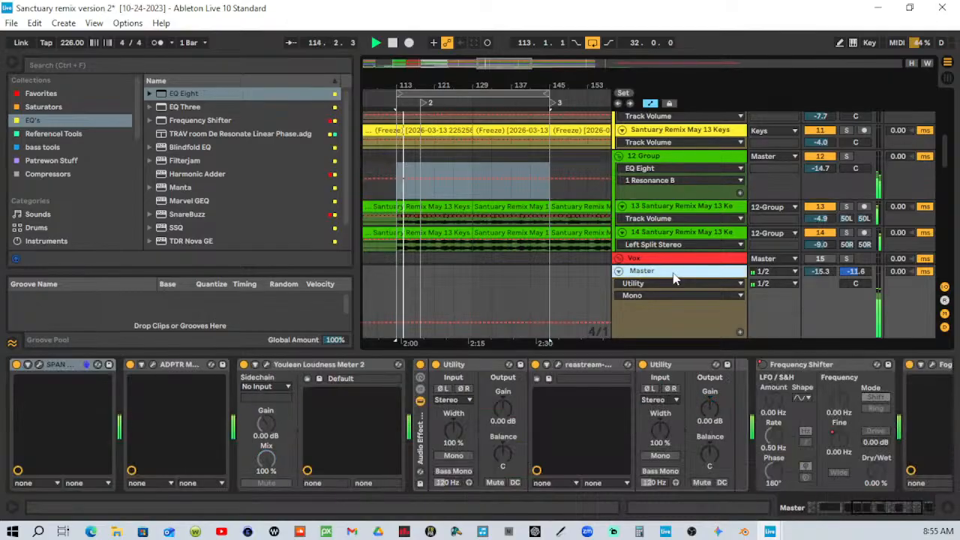
click(846, 219)
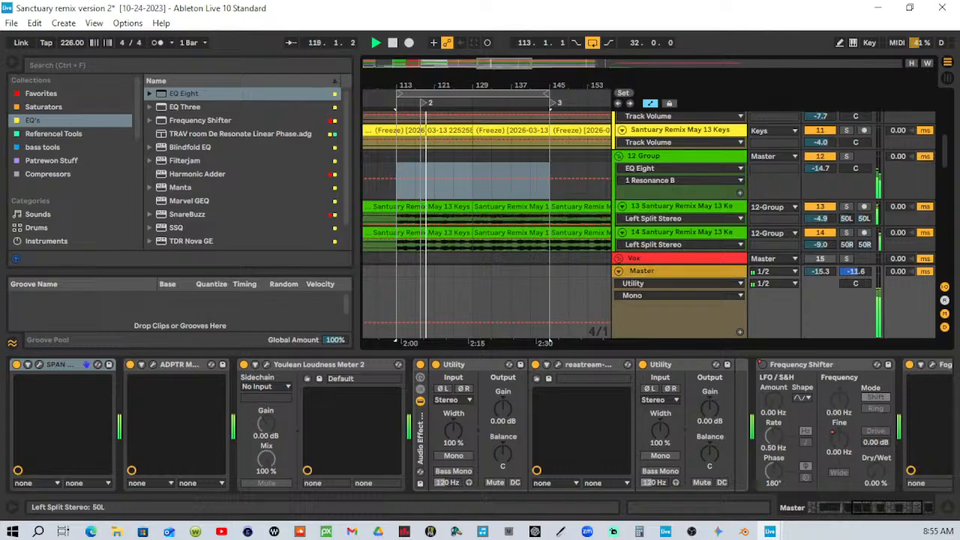
drag(846, 219, 865, 215)
click(864, 218)
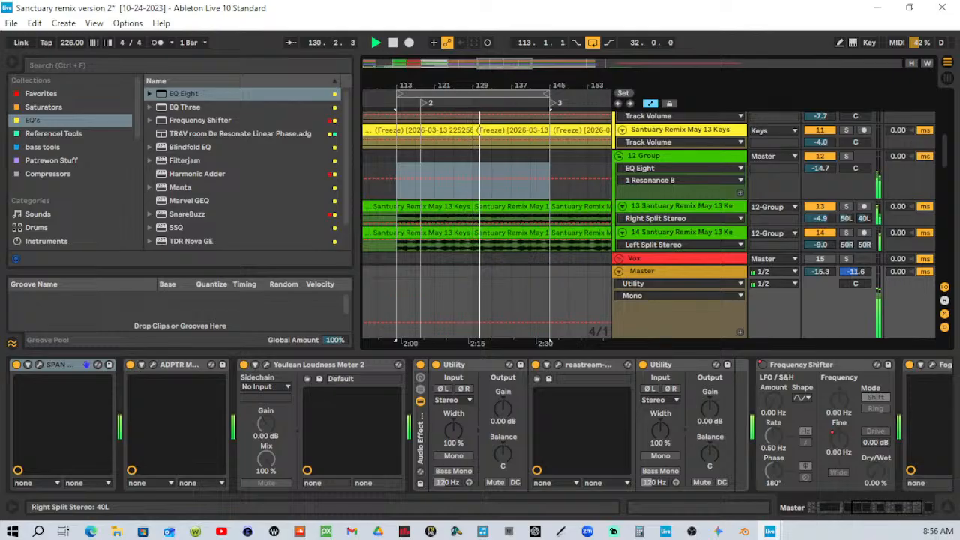
drag(864, 212, 865, 204)
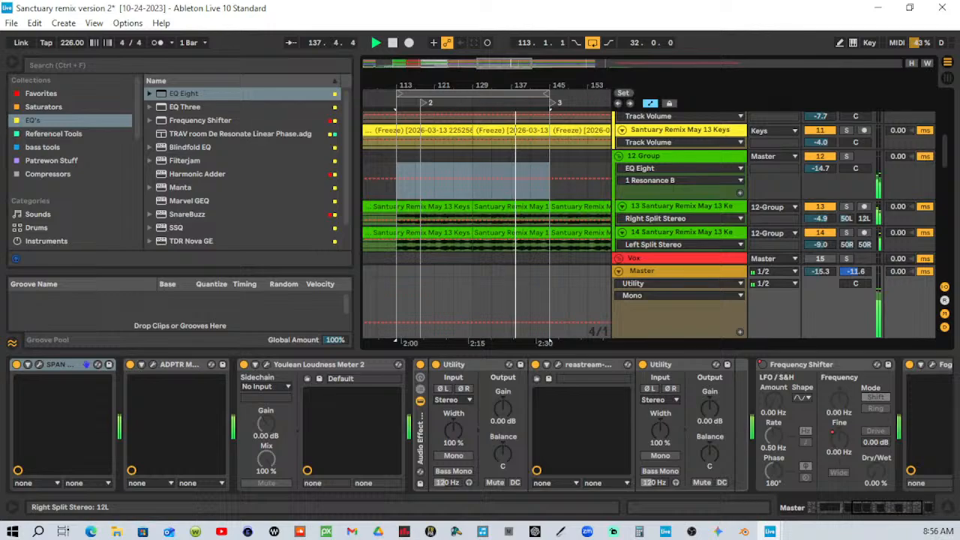
Set track 14's split pans to 17L and 9R, and track 13's split pans to 39L and 10L.
drag(864, 245, 865, 268)
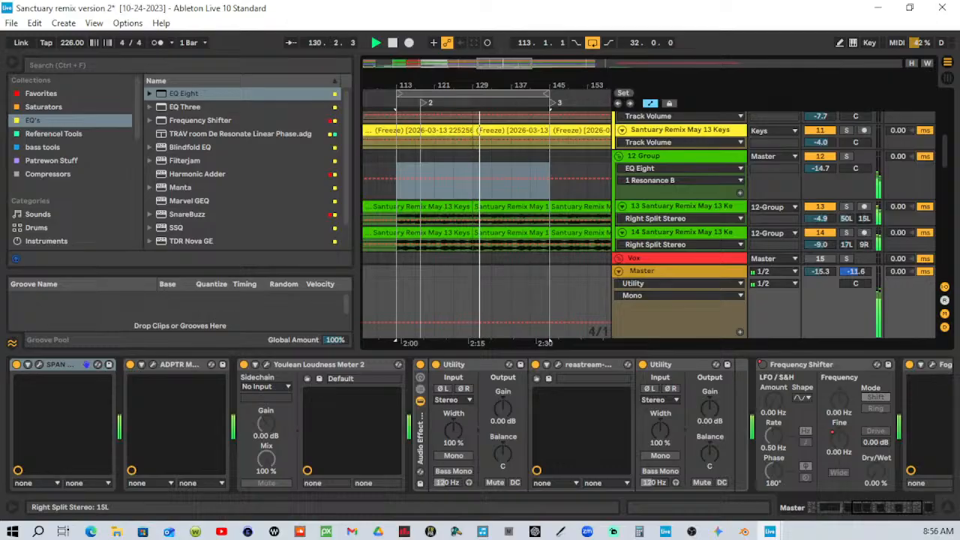
mouse_move(865, 219)
mouse_down()
mouse_move(864, 240)
mouse_move(864, 222)
mouse_move(846, 216)
mouse_up()
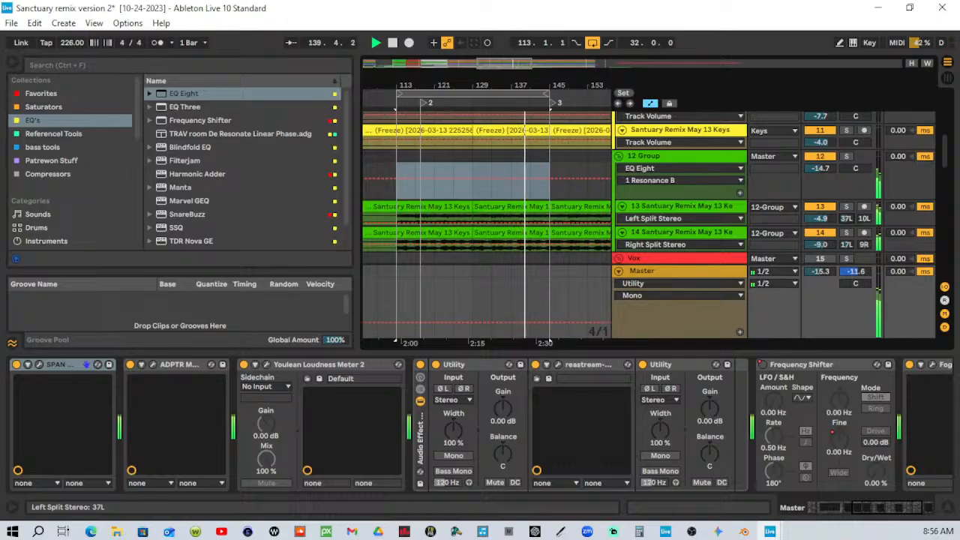
drag(846, 217, 847, 219)
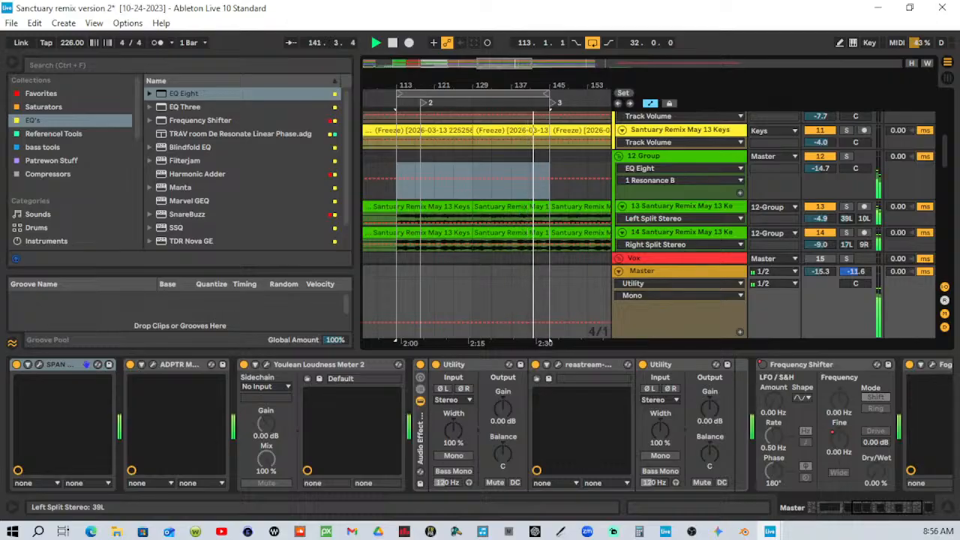
Turn off the arrangement loop and check the basses by switching Mono on and off in the Master's first Utility.
click(596, 44)
drag(565, 83, 485, 80)
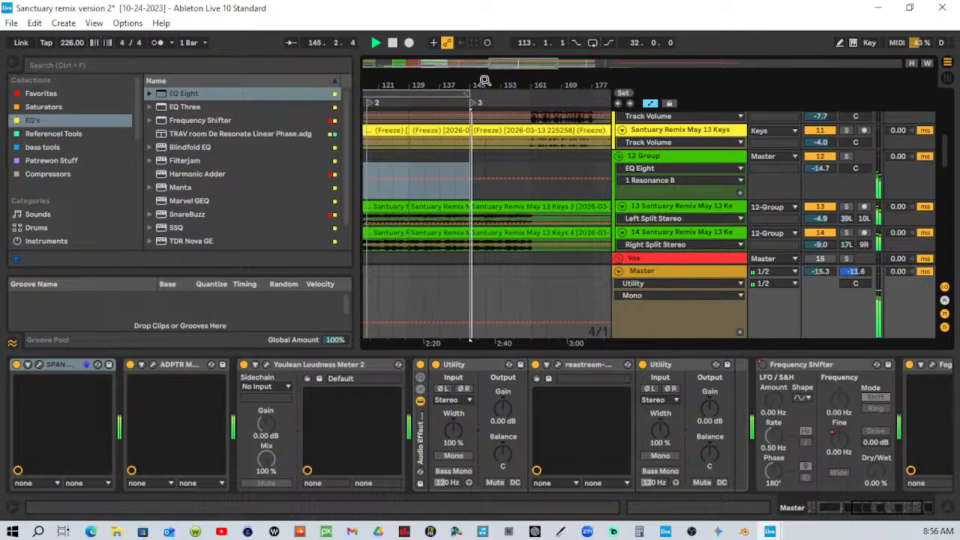
scroll(524, 197, down, 10)
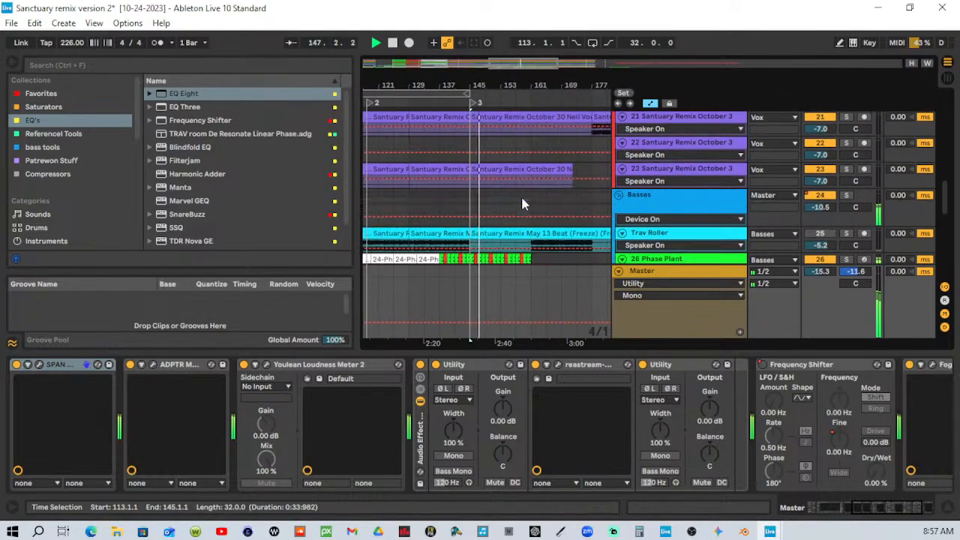
scroll(629, 255, down, 3)
click(660, 271)
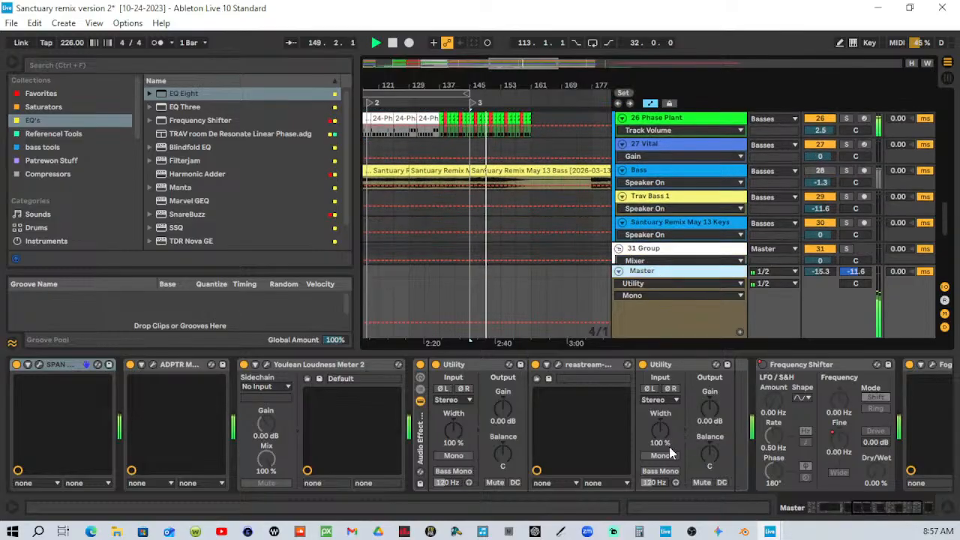
click(443, 456)
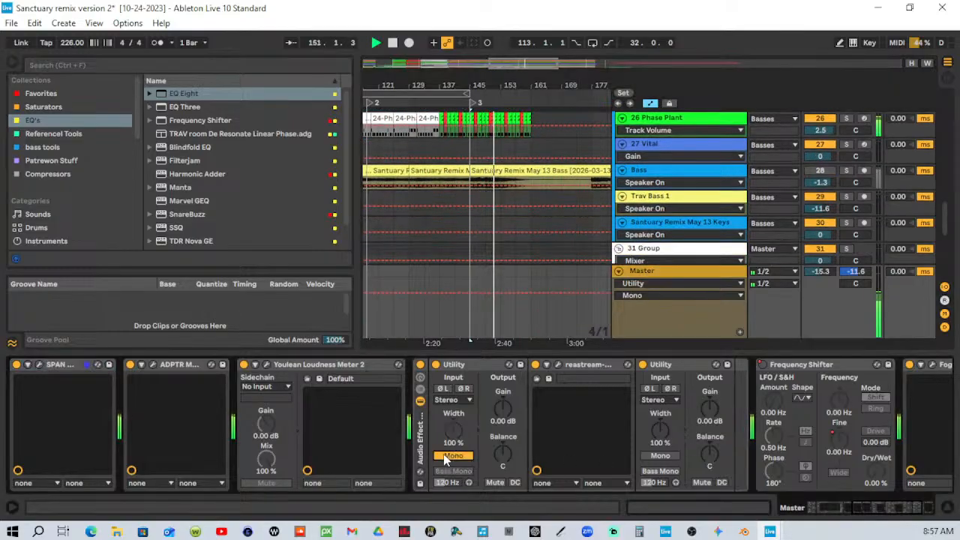
click(454, 455)
Compare the drum section in mono and stereo with the Master's first Utility, and stop playback.
scroll(619, 292, up, 4)
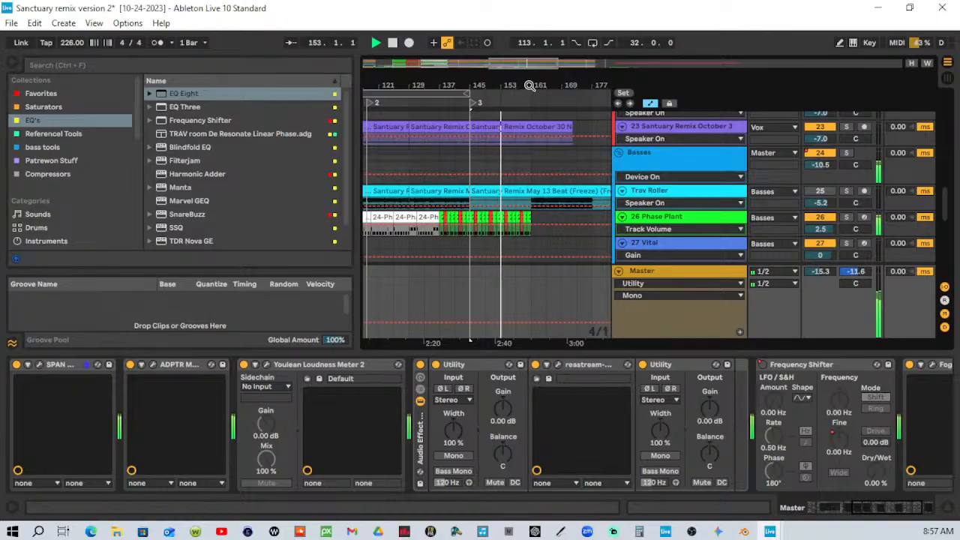
drag(530, 85, 456, 85)
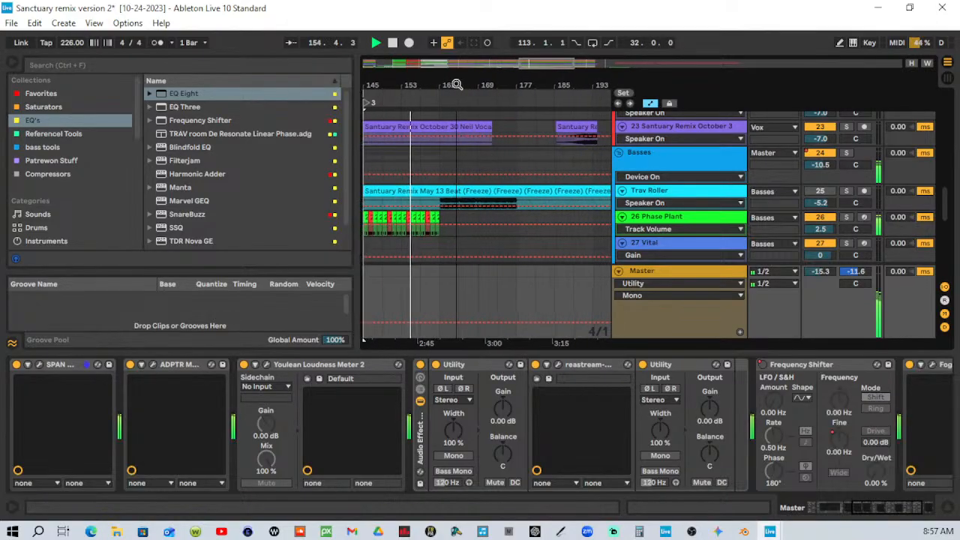
scroll(463, 262, down, 8)
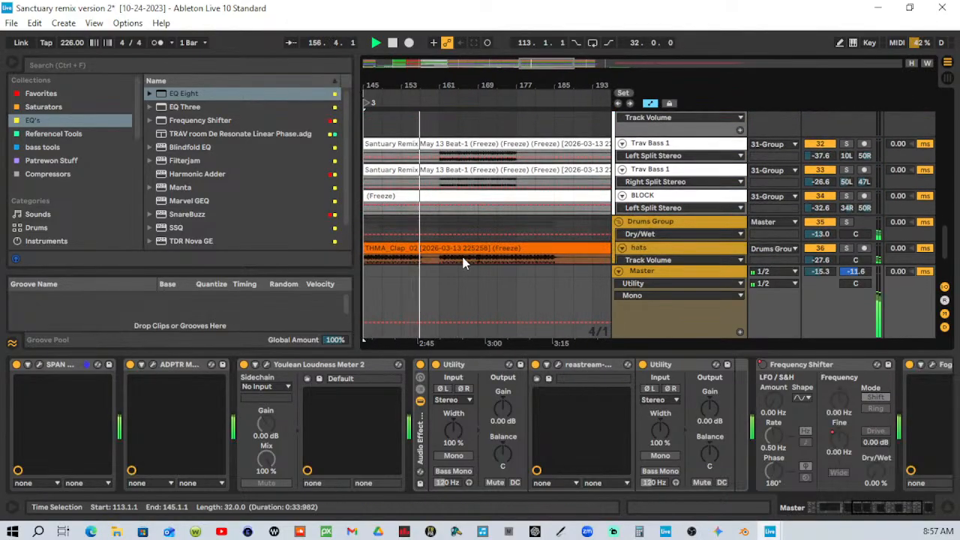
scroll(479, 319, down, 2)
click(463, 458)
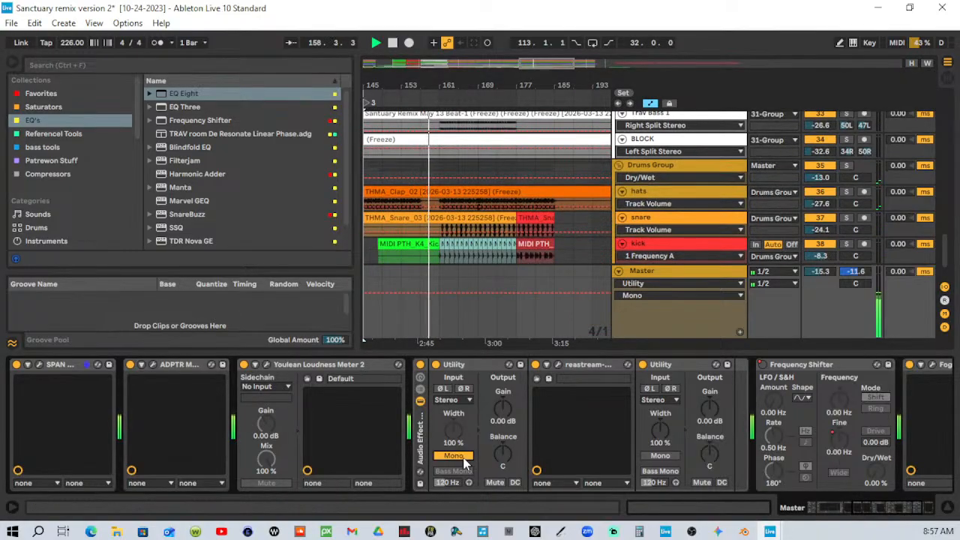
click(464, 458)
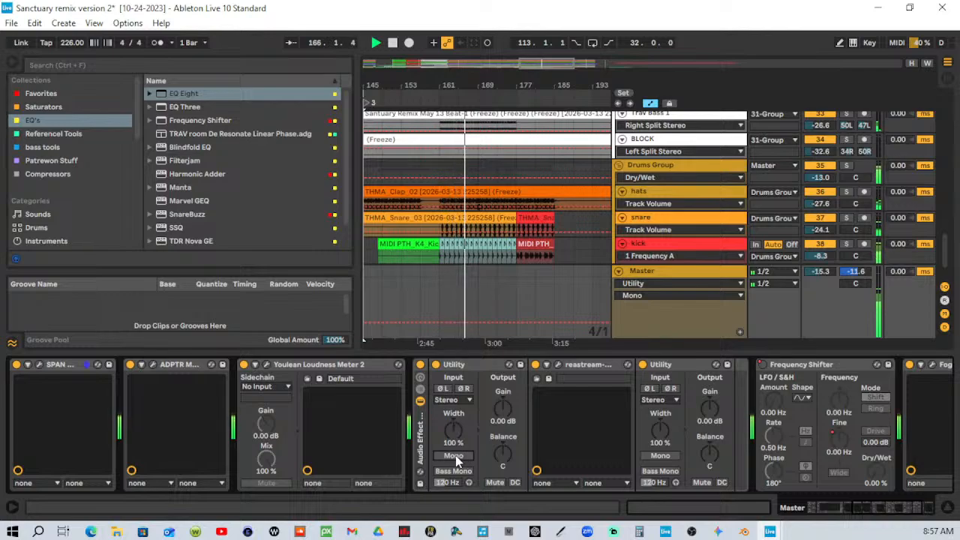
key(space)
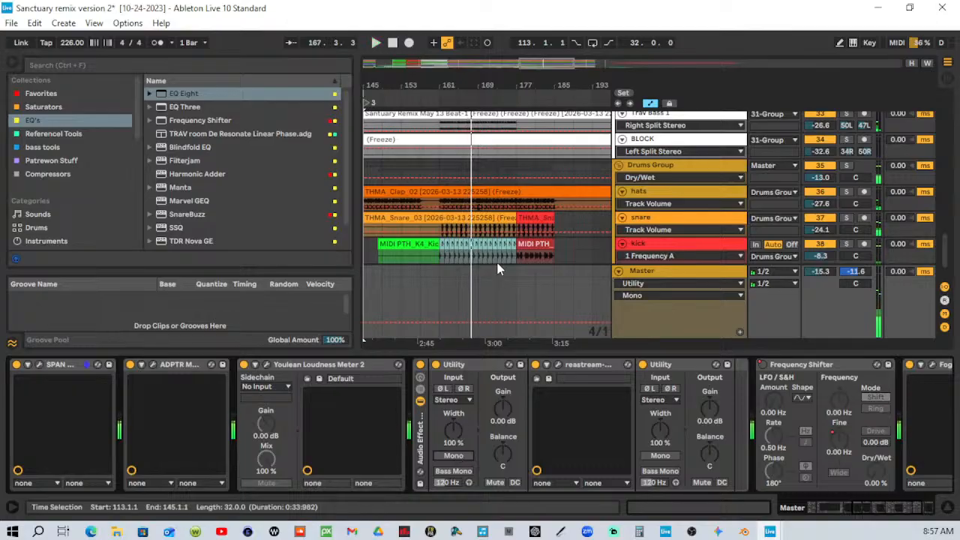
Open the kick clip that starts at bar 161 to view its sample waveform.
scroll(498, 267, down, 2)
drag(517, 94, 553, 113)
click(582, 201)
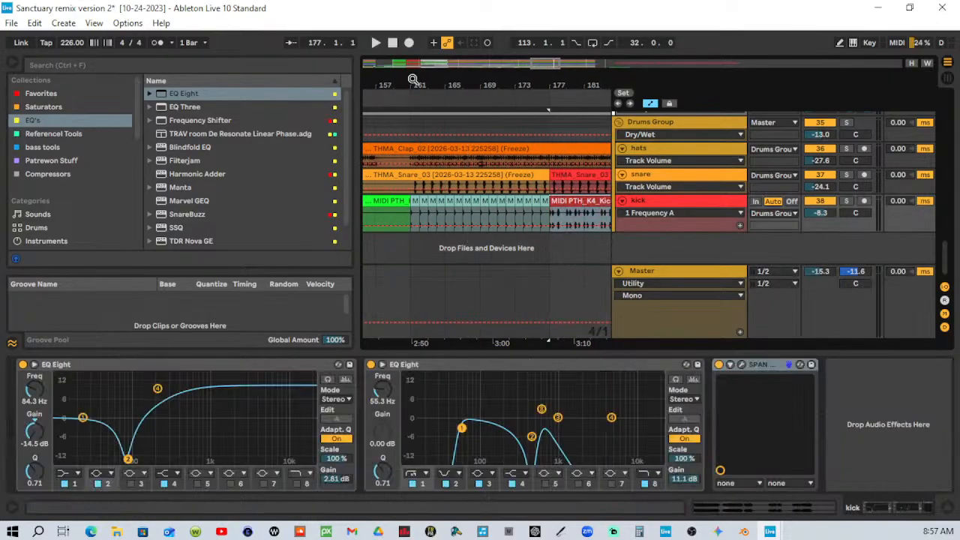
drag(417, 86, 417, 139)
click(414, 201)
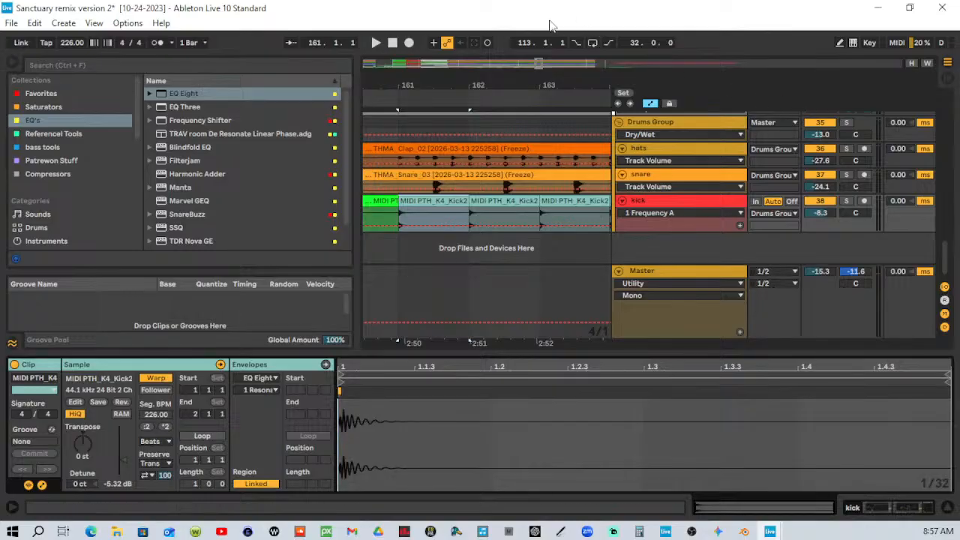
Play the arrangement from about bar 57, and play the earlier section at locator 1.
drag(421, 69, 395, 96)
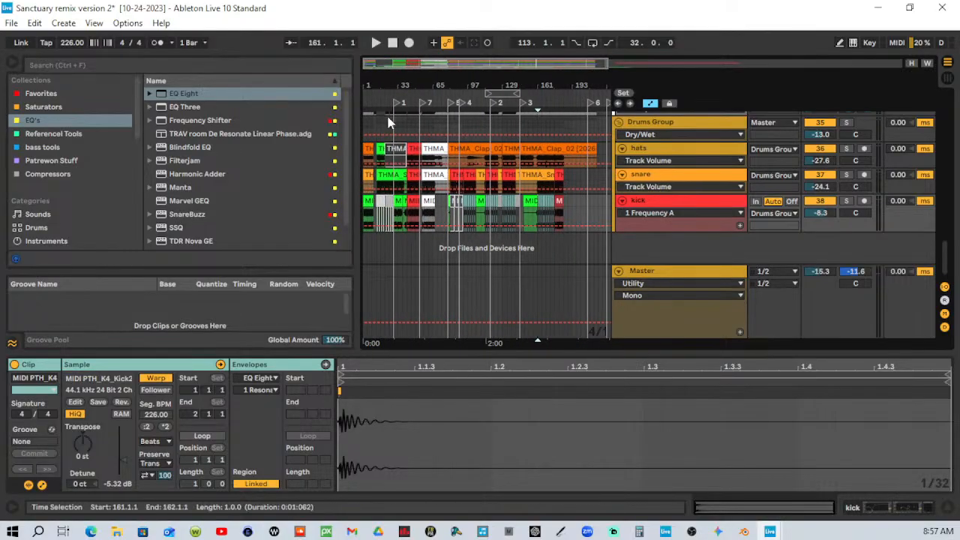
click(424, 104)
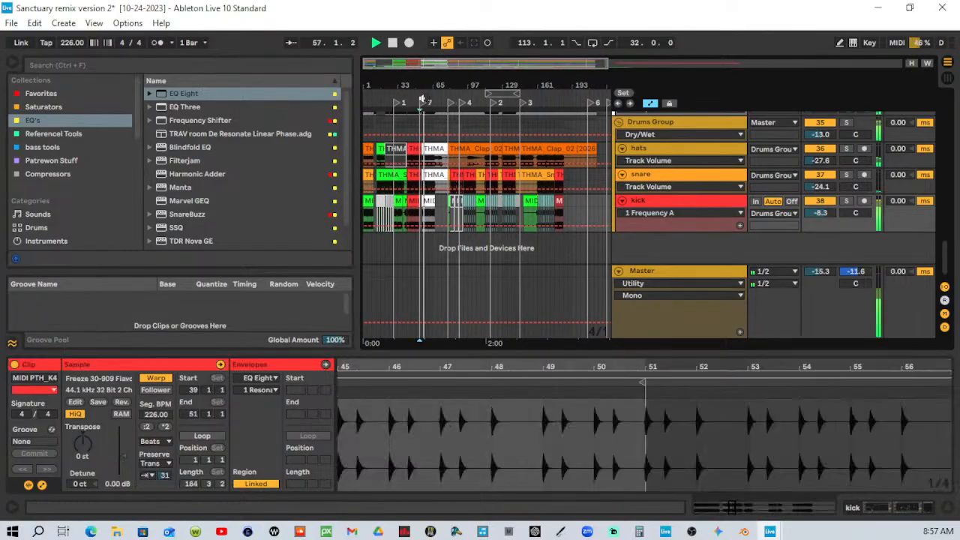
drag(385, 86, 385, 111)
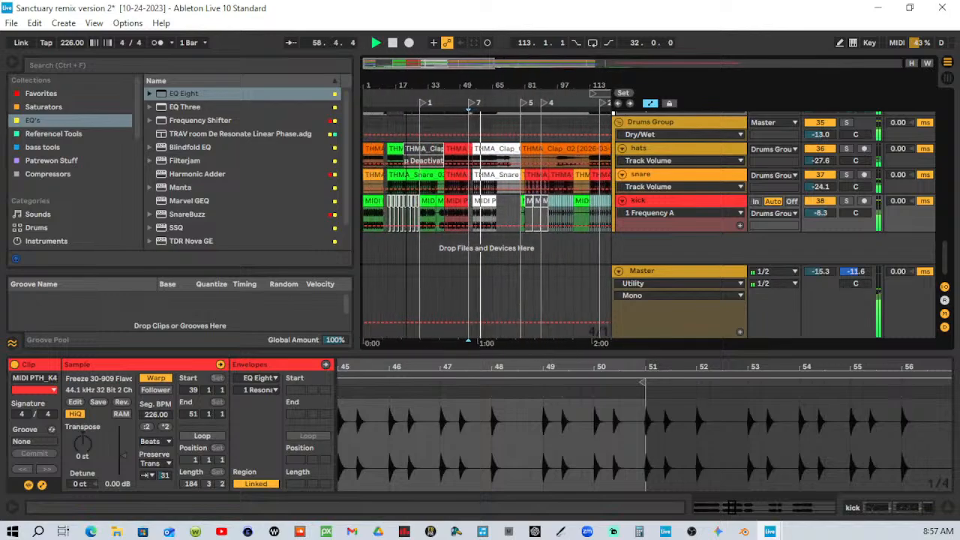
click(424, 105)
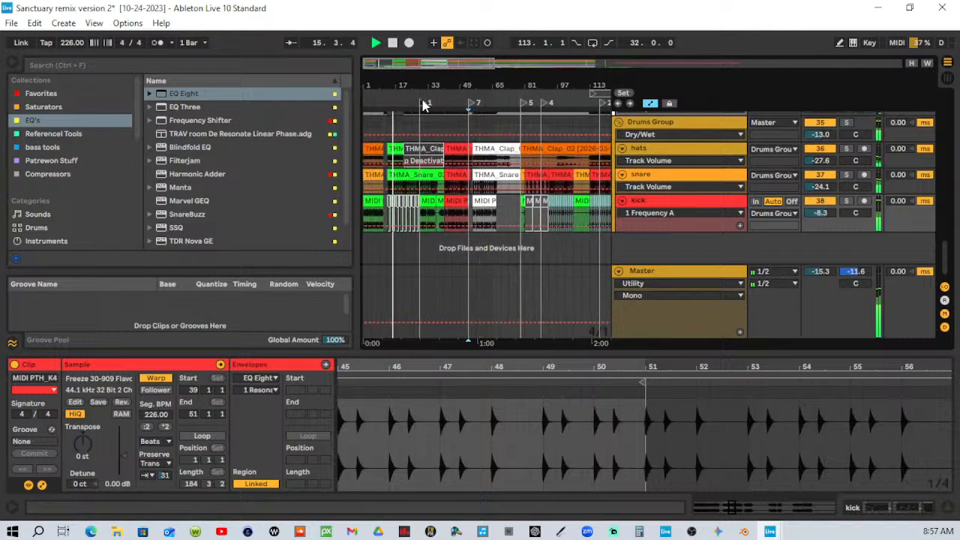
Play the later drum section from about bar 161 and show the 31 Group bass tracks.
drag(455, 88, 365, 78)
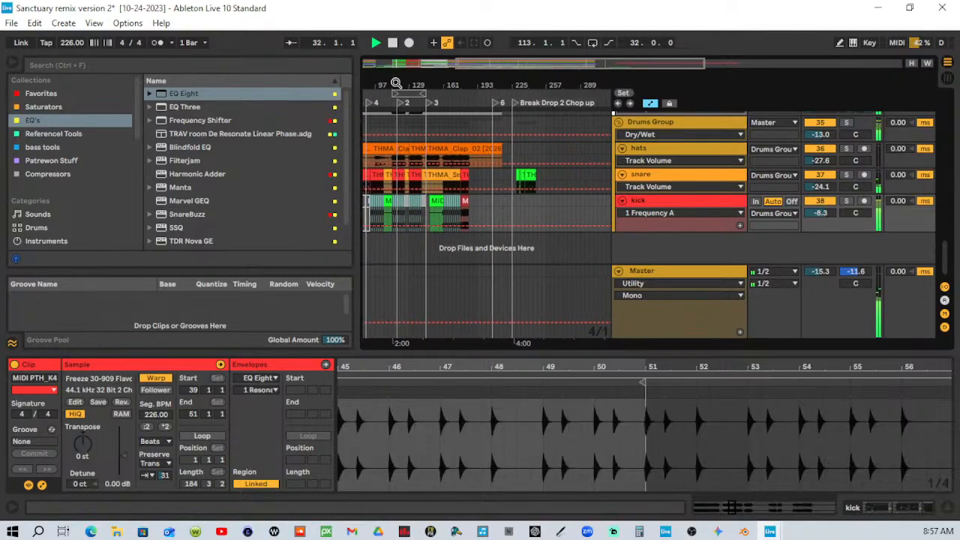
click(451, 108)
drag(453, 86, 444, 99)
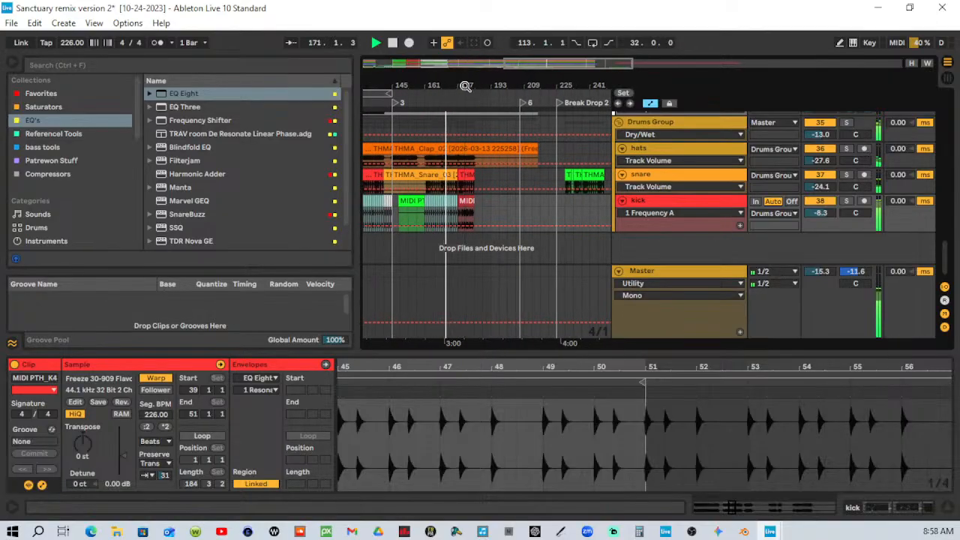
drag(436, 88, 548, 165)
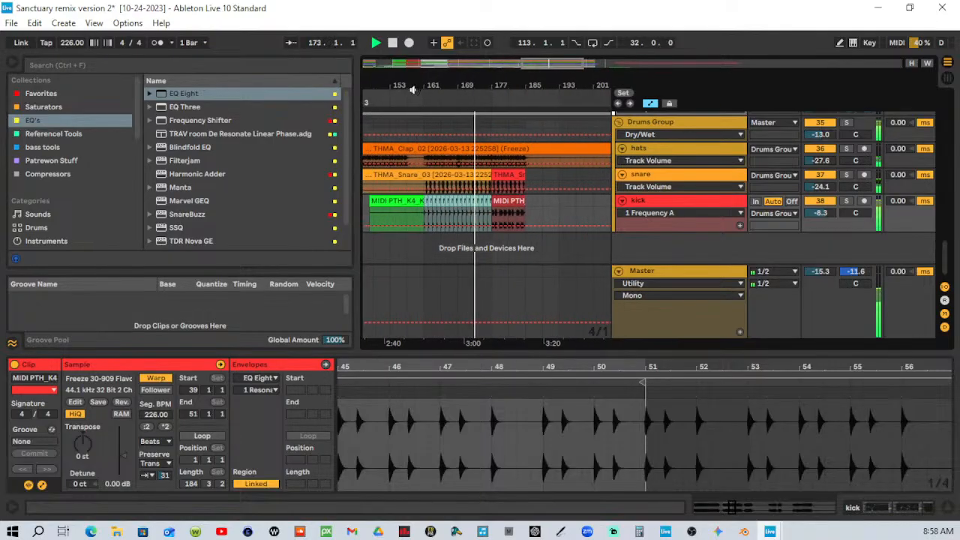
scroll(550, 168, up, 5)
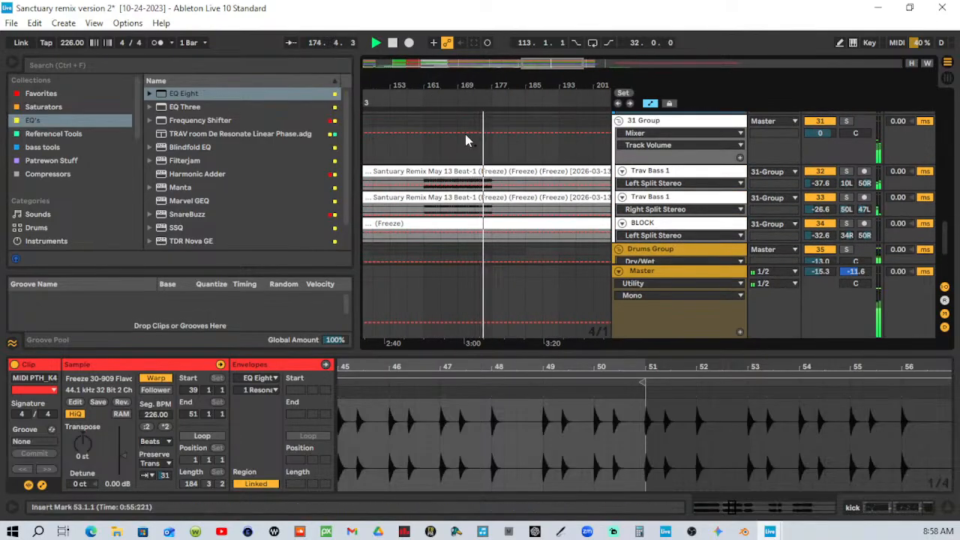
Replay the arrangement from about bar 155, just after locator 3, with the hats, snare and kick tracks in view.
drag(485, 85, 512, 65)
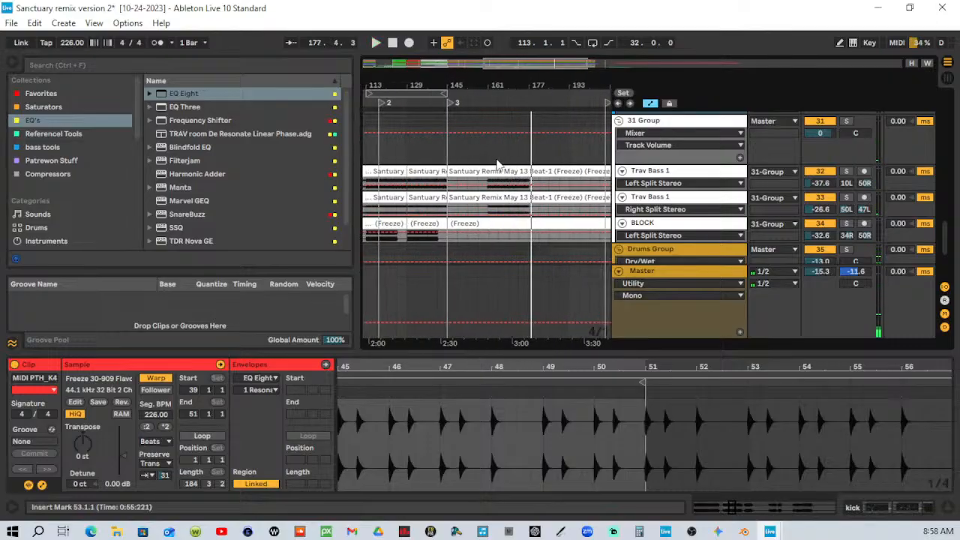
drag(398, 87, 505, 75)
scroll(506, 200, down, 2)
scroll(506, 199, up, 2)
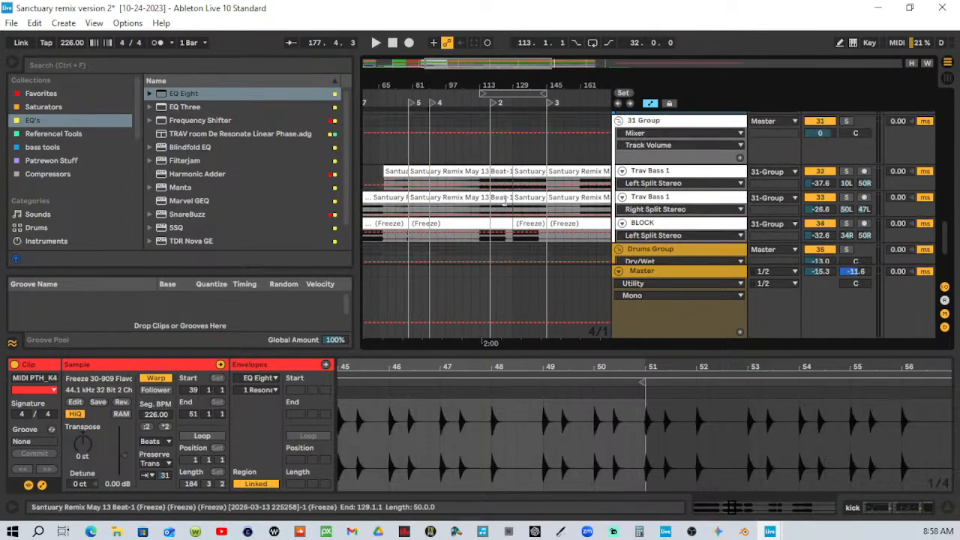
scroll(562, 126, down, 2)
drag(581, 83, 451, 83)
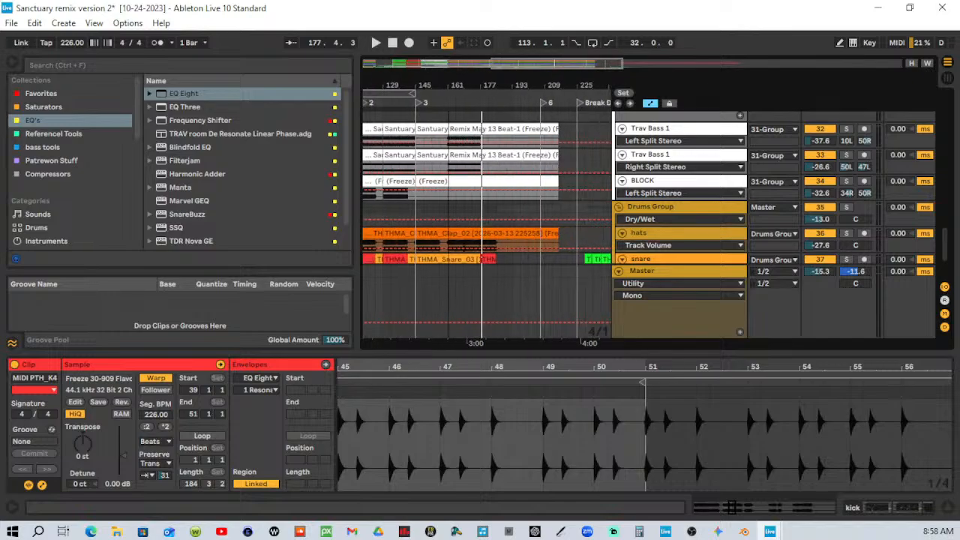
click(443, 99)
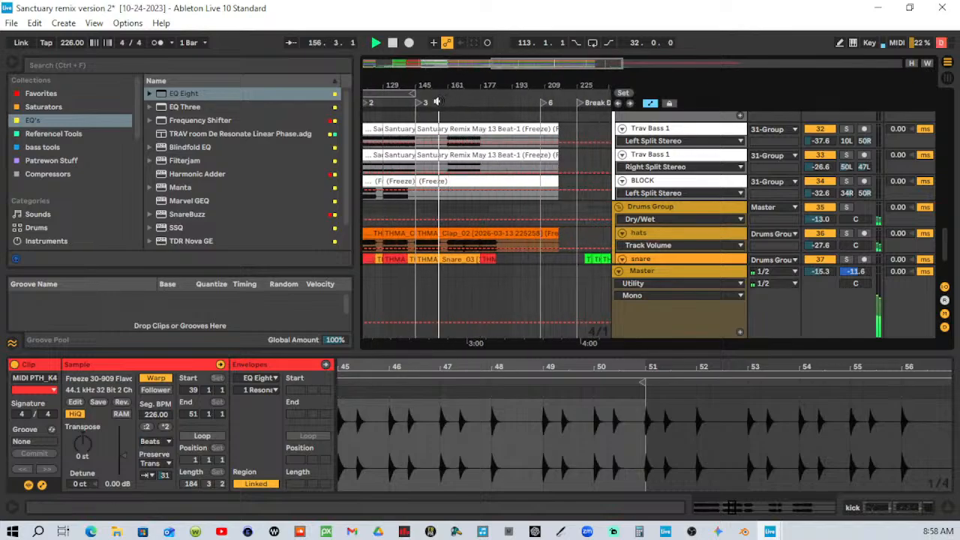
scroll(478, 154, down, 3)
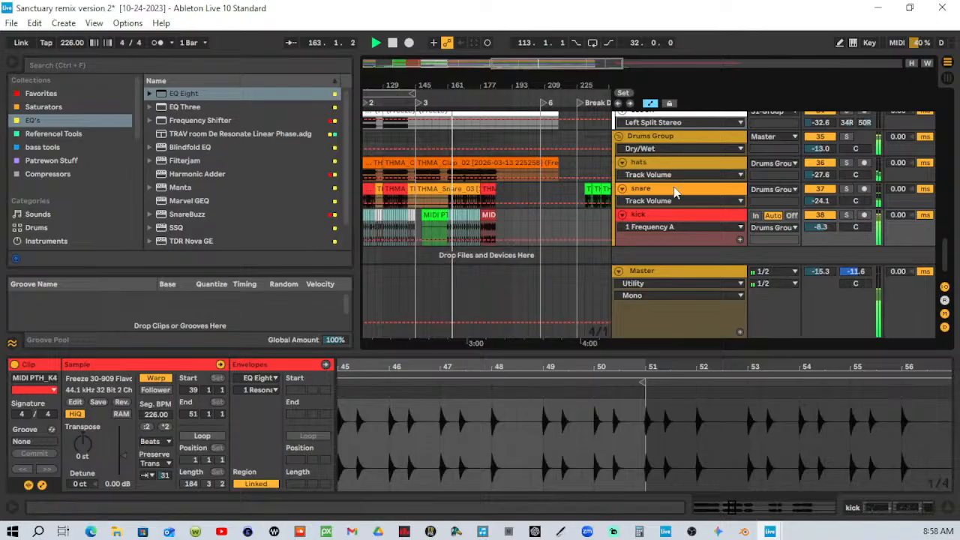
Compare the Drums Group with its 97 Hz low-cut EQ Eight off and on, leave it on, and stop playback.
click(693, 143)
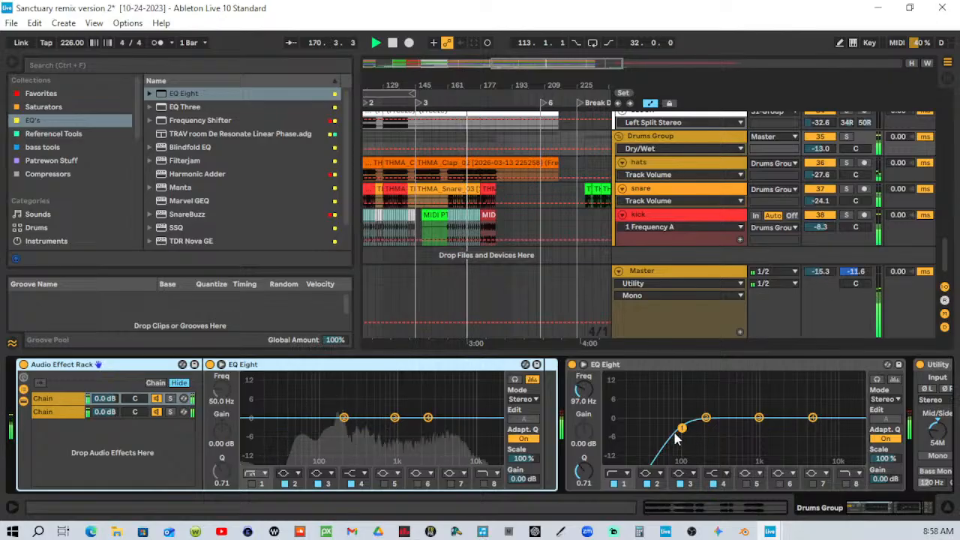
click(572, 365)
click(572, 365)
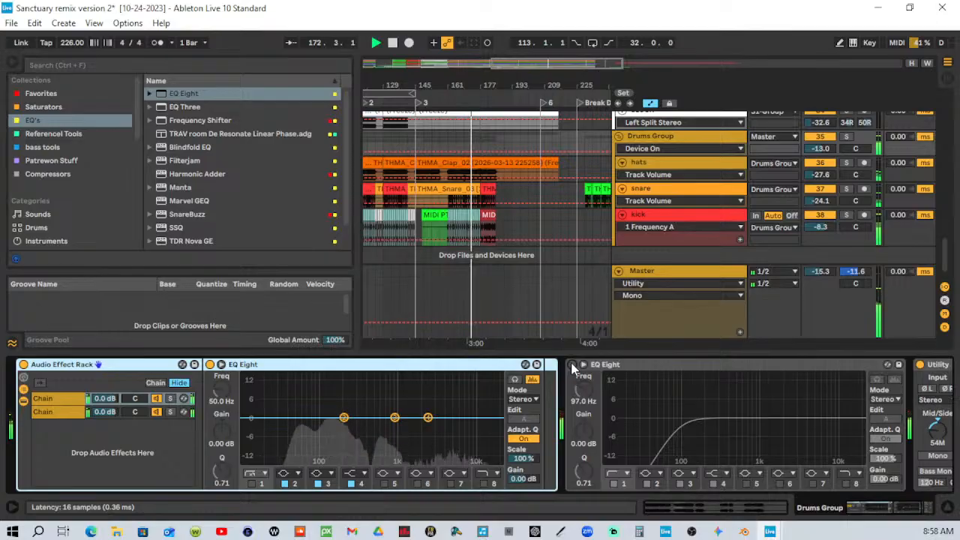
click(572, 366)
click(920, 508)
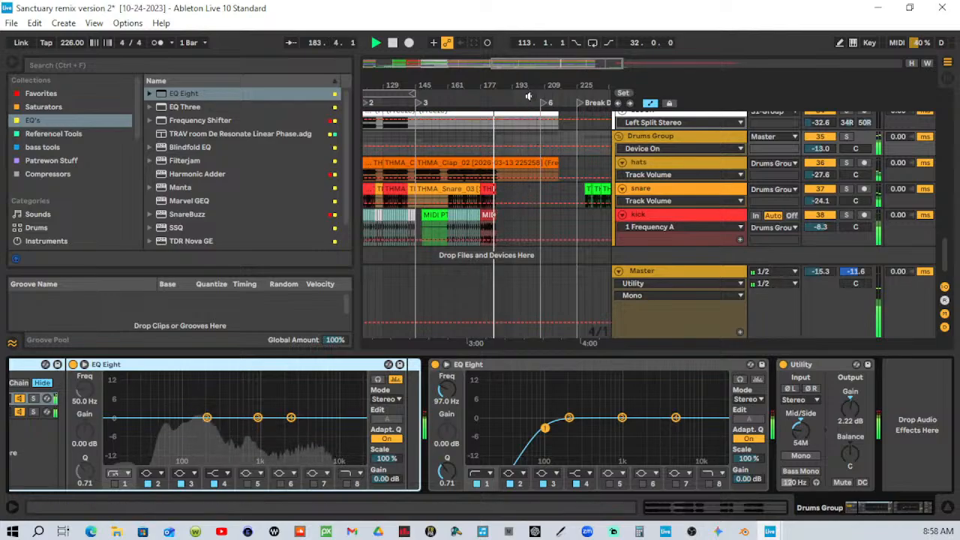
mouse_move(526, 86)
mouse_down()
mouse_move(526, 123)
mouse_move(531, 101)
mouse_up()
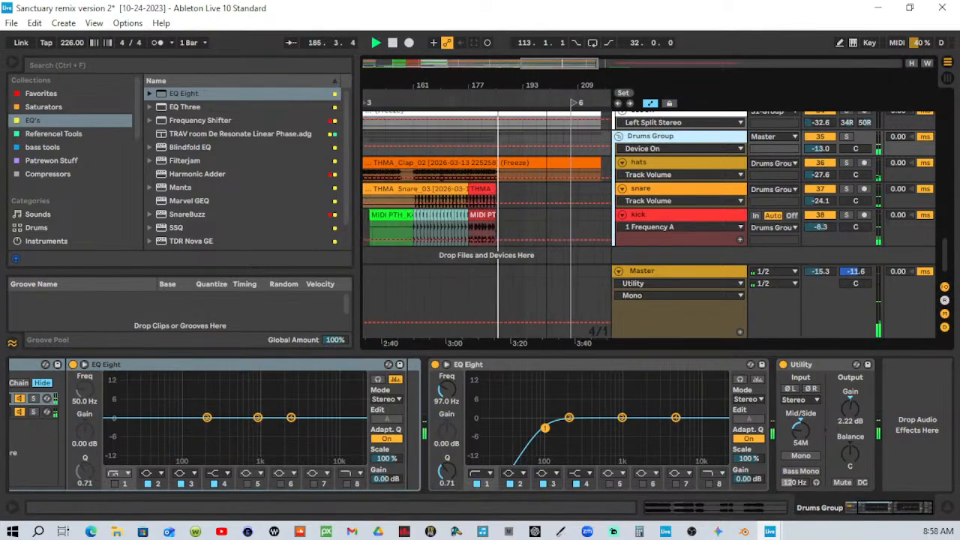
key(space)
scroll(463, 262, down, 1)
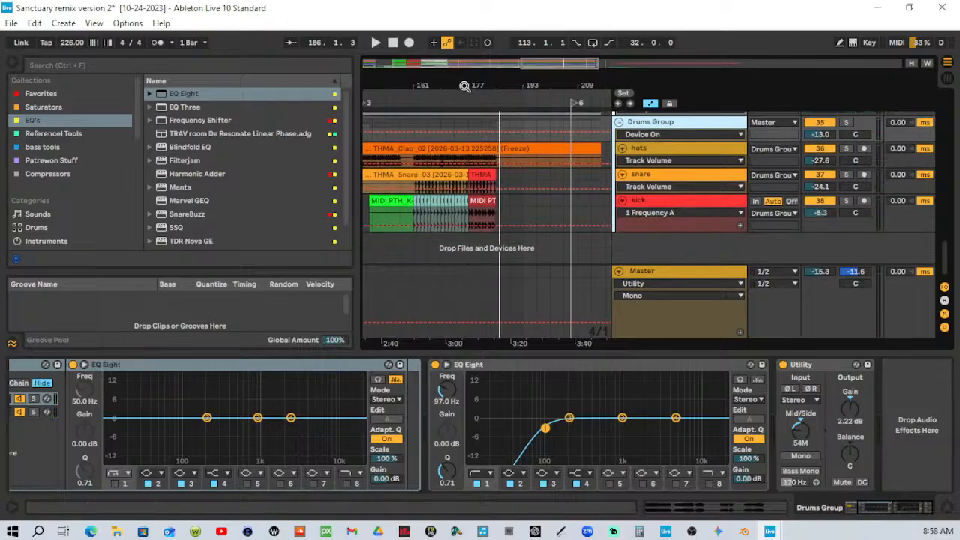
Locate the kick clip boundary at bar 177 and set the fixed arrangement grid to 1/8.
drag(465, 86, 446, 124)
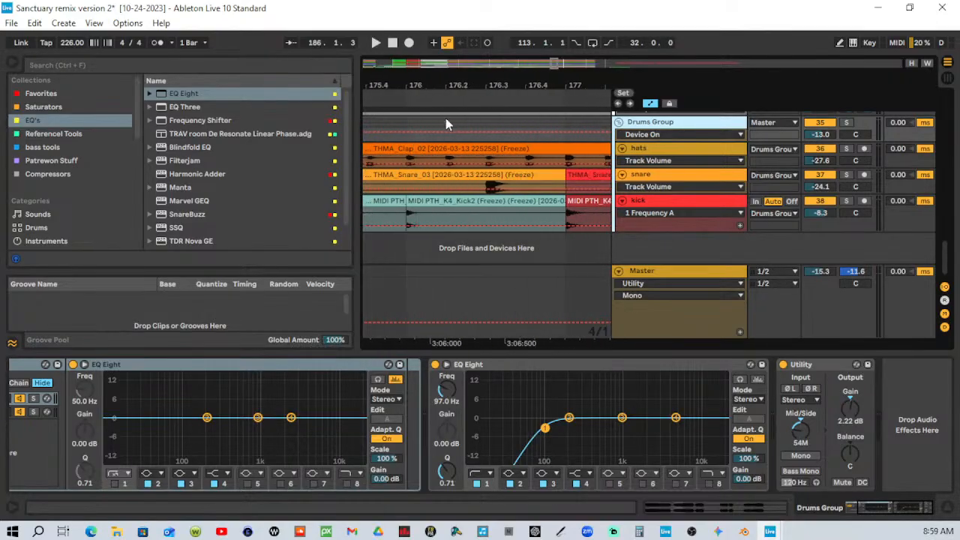
mouse_move(566, 226)
mouse_down()
mouse_move(628, 215)
mouse_move(563, 208)
mouse_up()
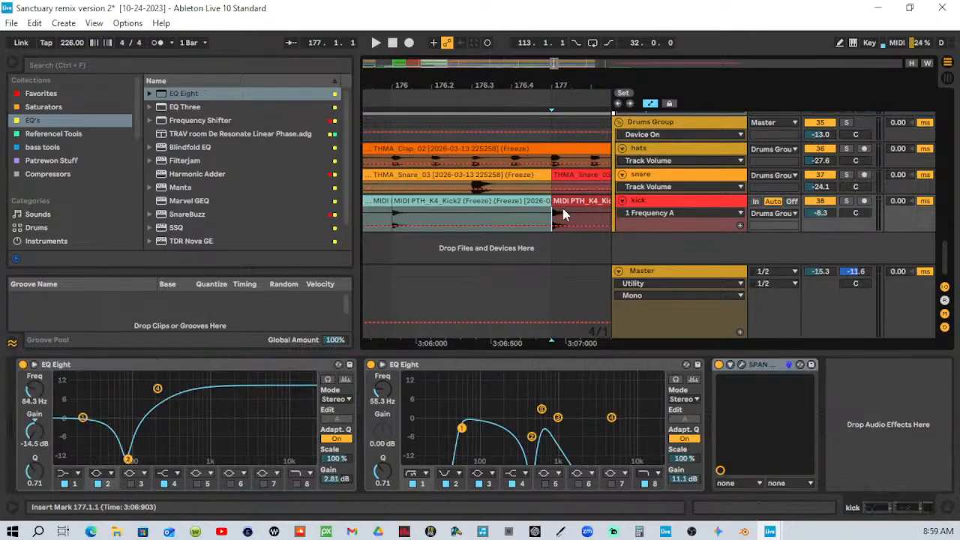
drag(560, 82, 556, 60)
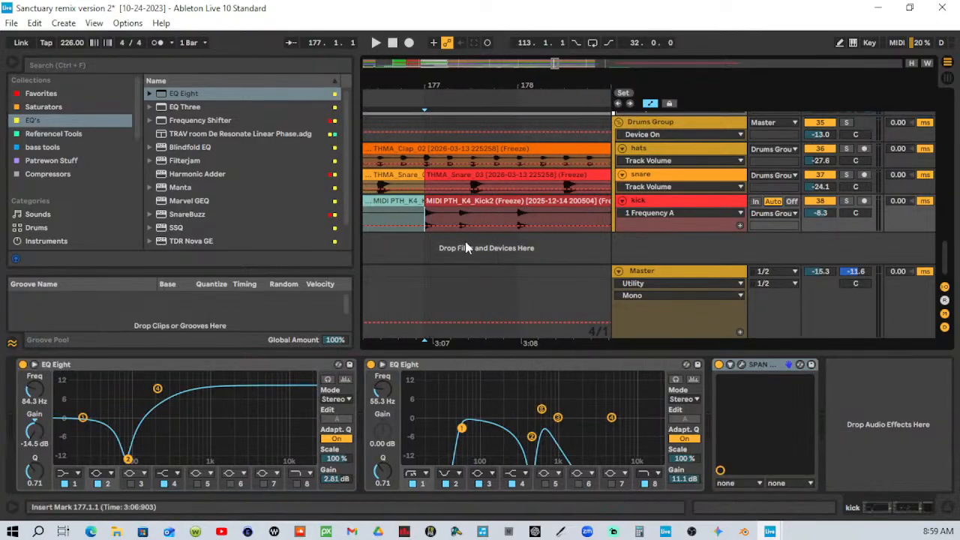
right_click(466, 261)
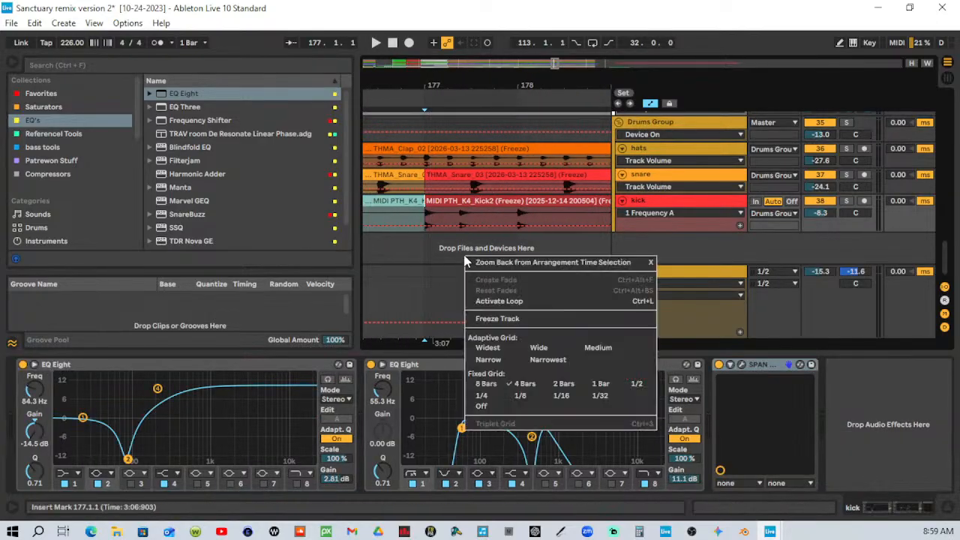
click(602, 386)
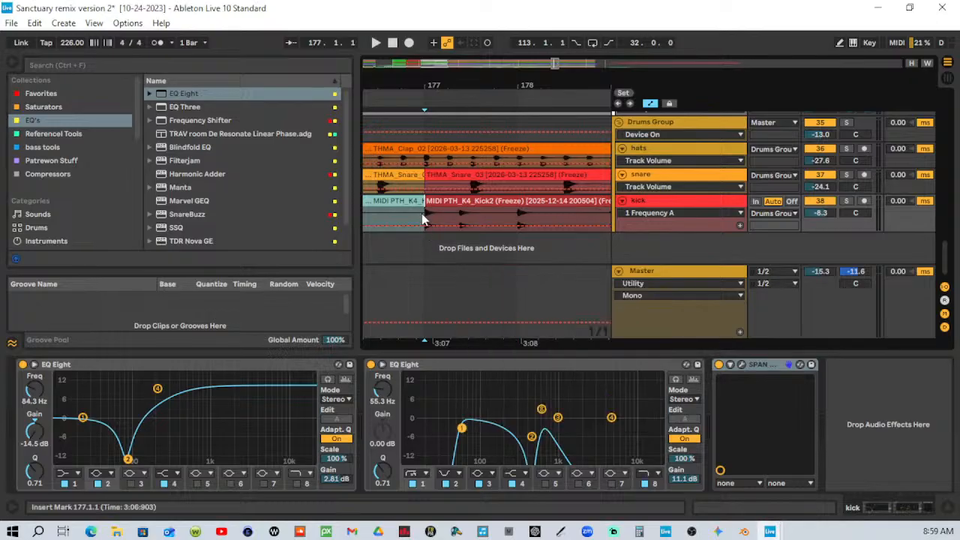
right_click(505, 269)
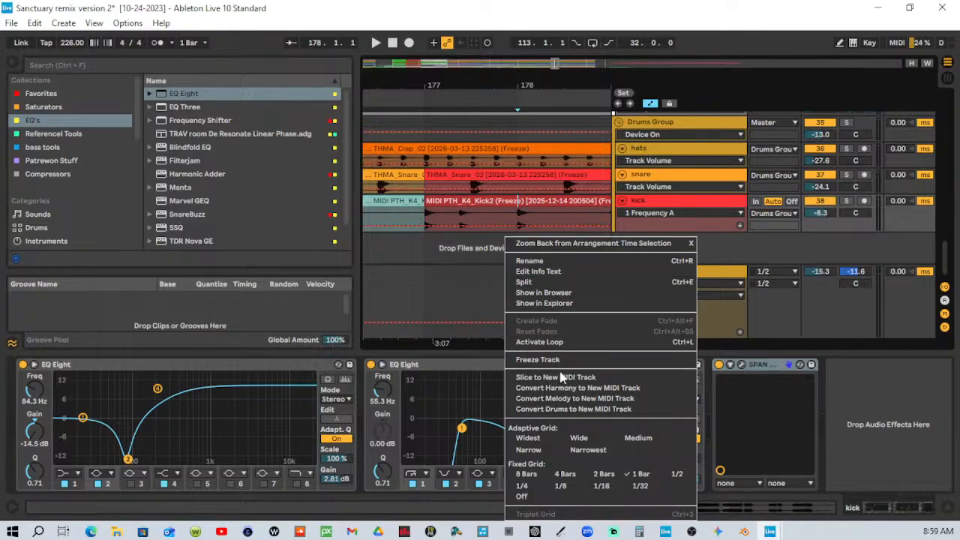
click(560, 488)
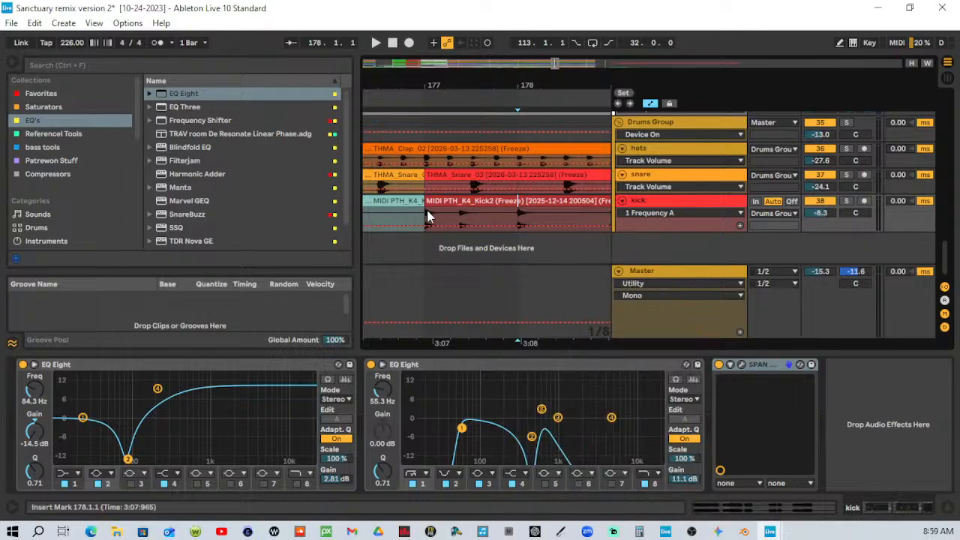
Copy the one-beat kick hit at 177.1 to the start of bar 176, and delete the kick audio from 176.2 to 177.1.
drag(424, 217, 449, 219)
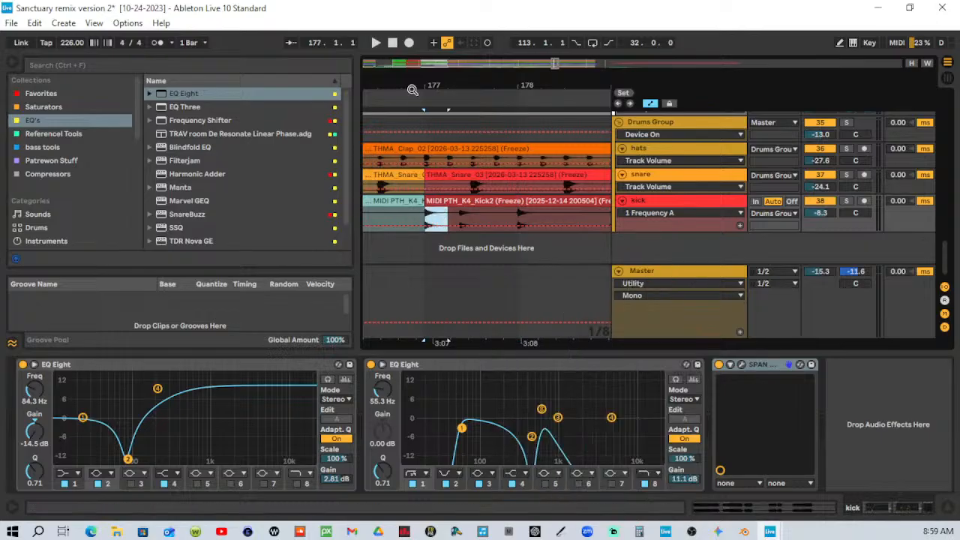
drag(413, 88, 545, 89)
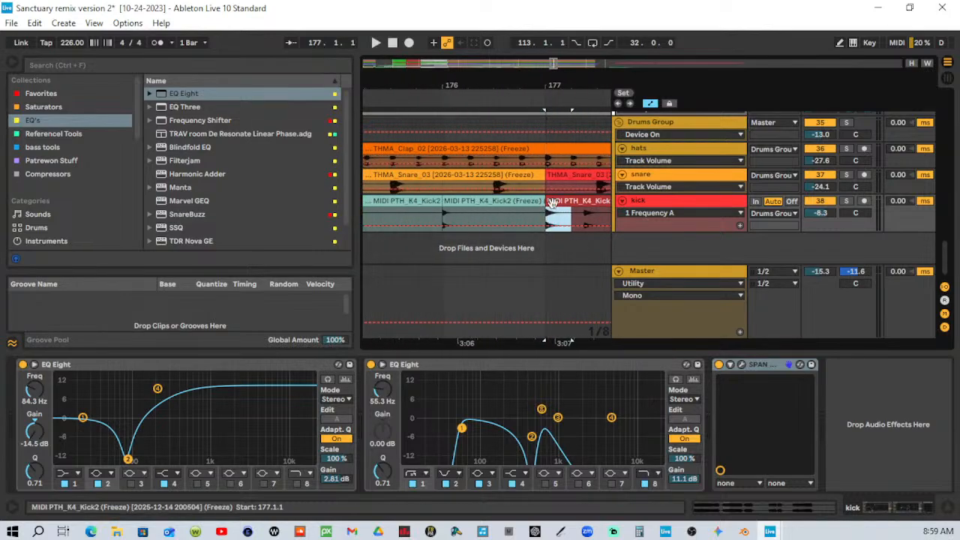
mouse_move(541, 218)
mouse_down()
mouse_move(455, 202)
mouse_move(551, 204)
mouse_up()
click(477, 202)
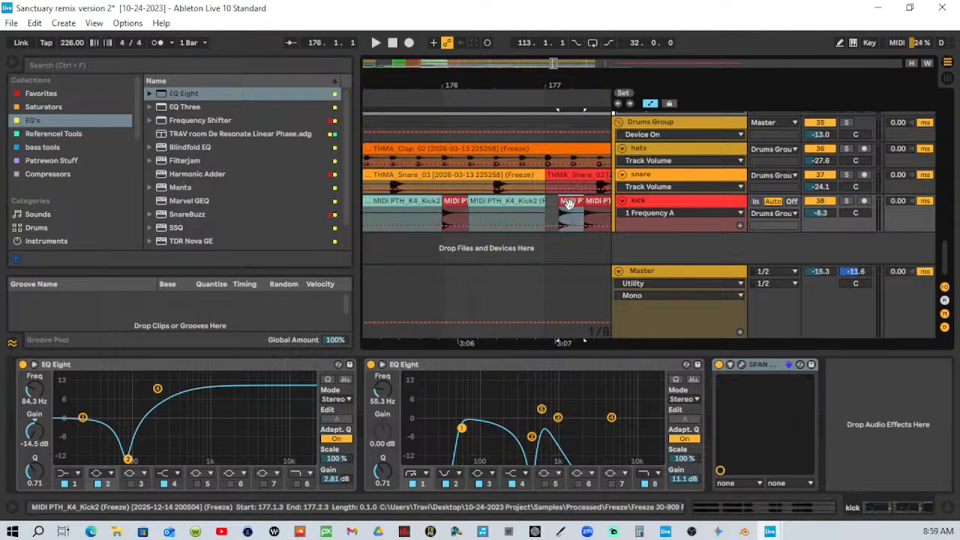
key(ctrl+z)
drag(453, 202, 556, 203)
click(529, 200)
key(Delete)
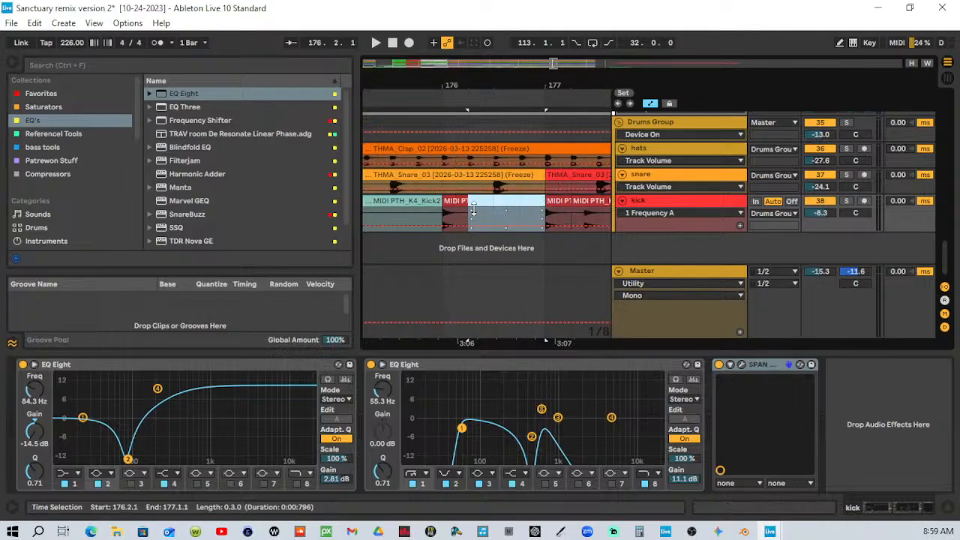
Copy the short red kick clip from bar 176 to the start of bar 175, and duplicate that full bar.
drag(451, 80, 478, 56)
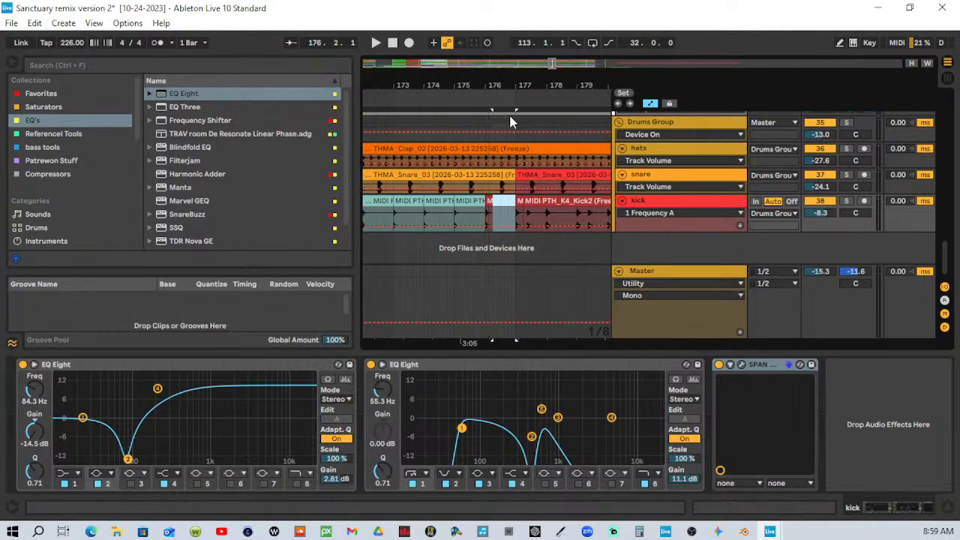
click(487, 202)
drag(487, 201, 460, 208)
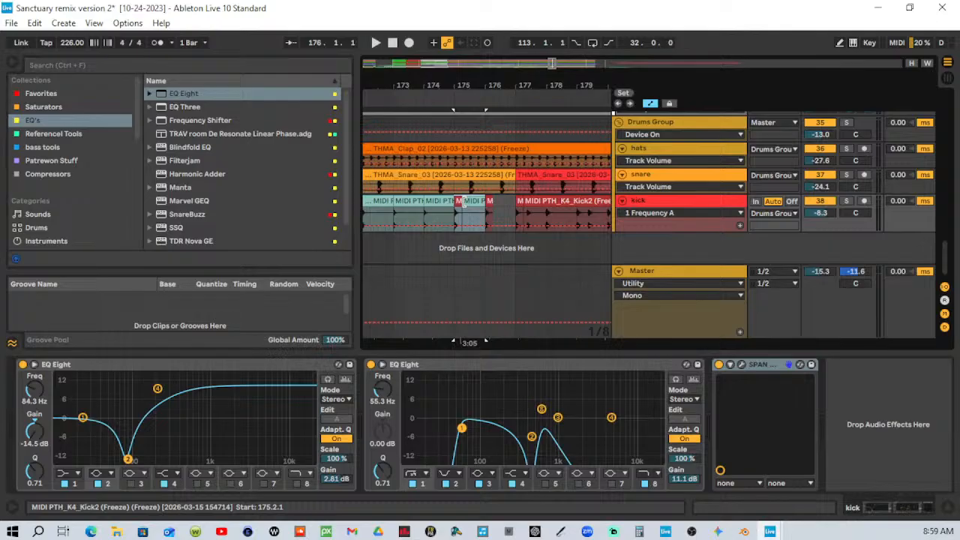
key(ctrl+d)
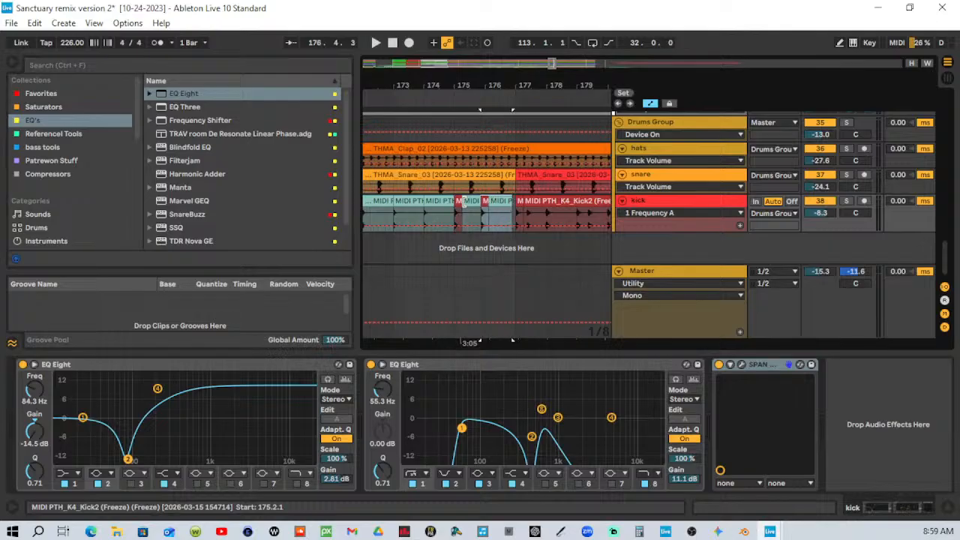
Move the duplicated one-bar kick pattern back along the kick track so it starts at bar 161.
key(Left)
key(Left)
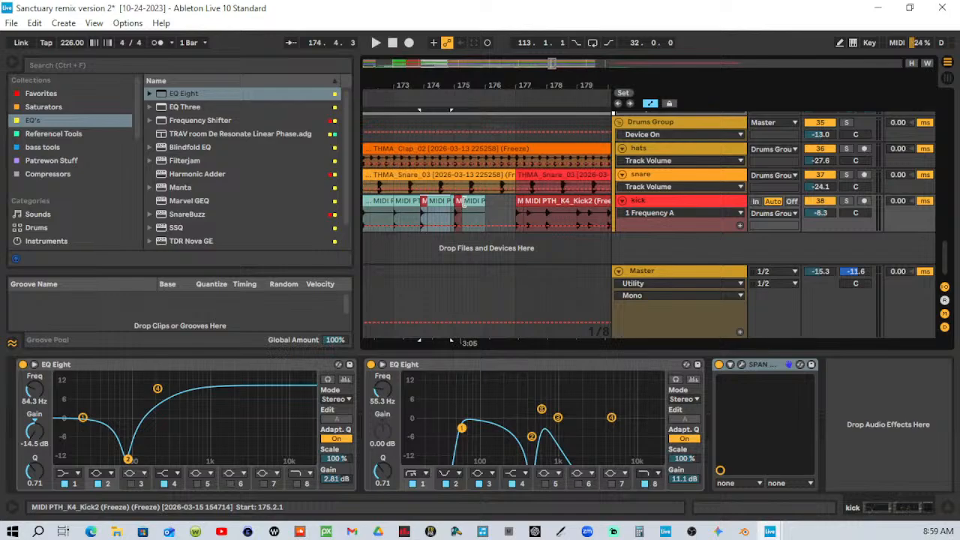
key(Right)
key(Right)
key(Right)
key(Right)
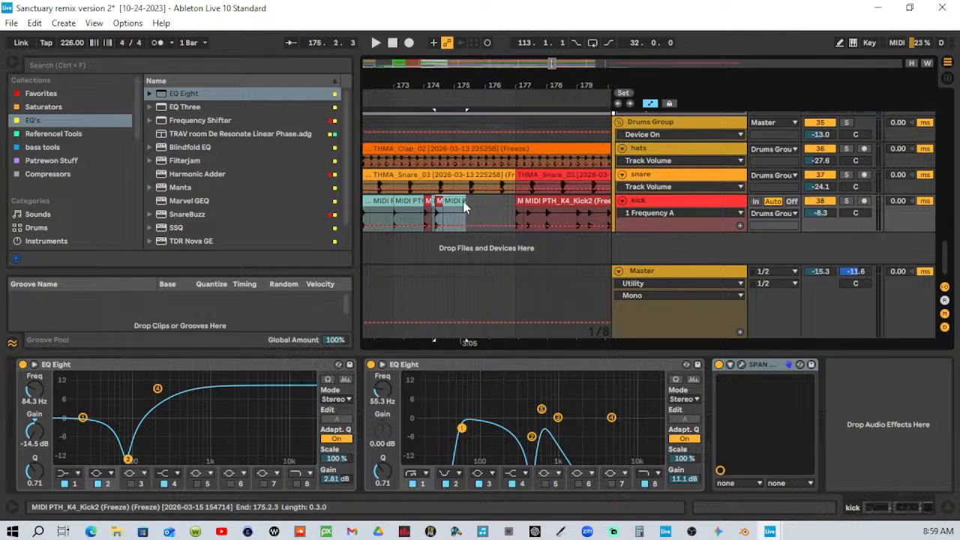
key(Left)
key(Left)
key(Left)
key(Left)
key(Left)
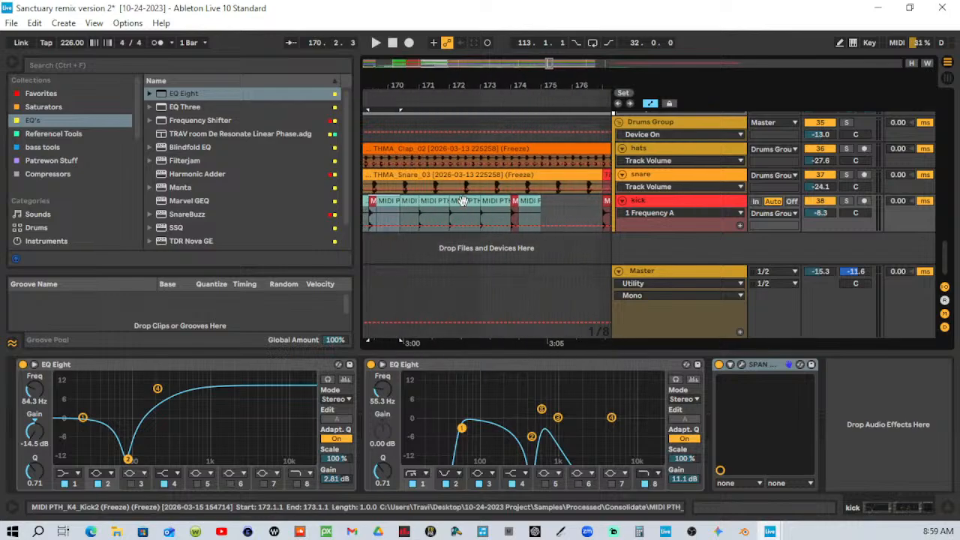
key(Left)
key(Left)
key(Left)
key(Left)
key(Left)
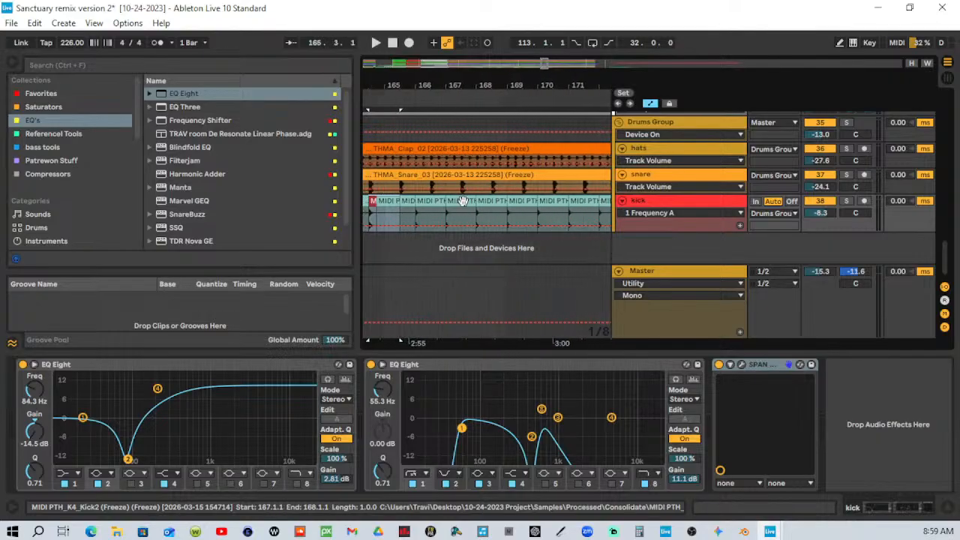
key(Left)
key(Left)
key(Left)
key(Left)
key(Left)
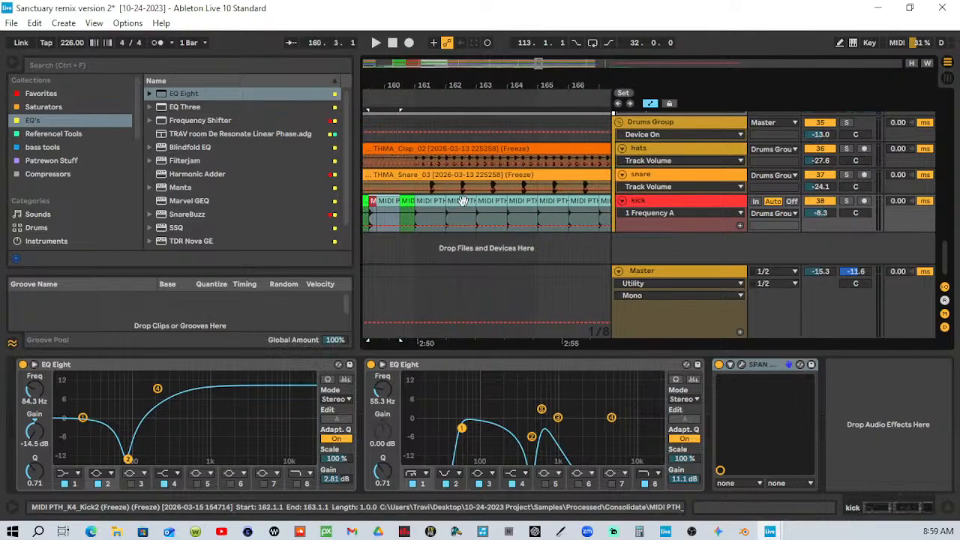
key(Left)
key(Right)
key(Right)
key(Right)
key(Right)
key(Right)
key(Right)
key(Right)
key(Right)
key(Right)
key(Right)
key(Right)
key(Right)
key(Right)
key(Right)
key(Right)
key(Right)
key(Right)
key(Right)
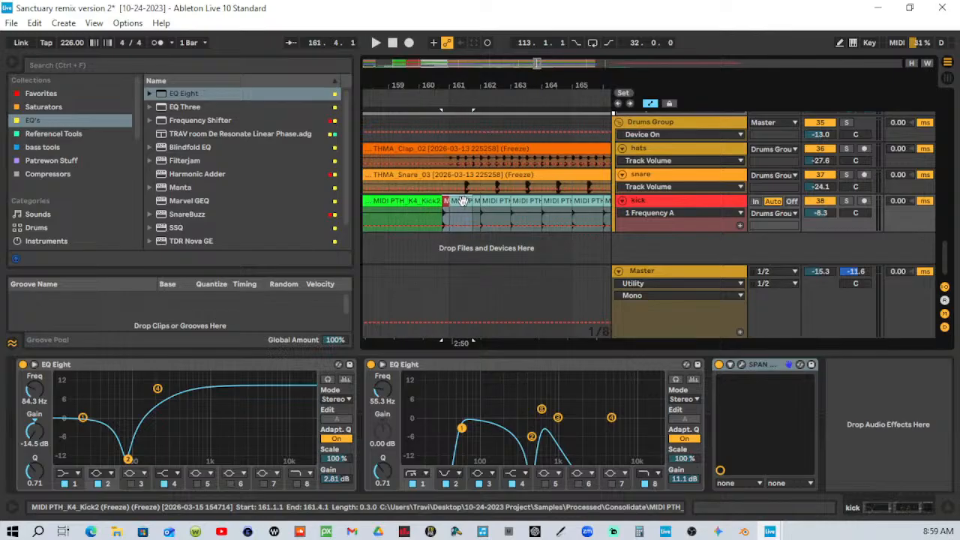
key(Right)
key(Left)
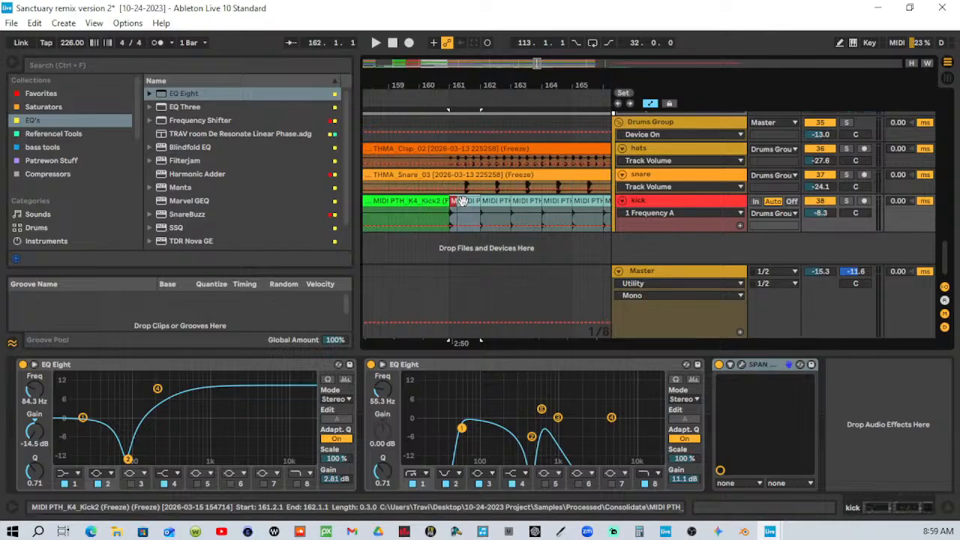
Duplicate the one-bar kick pattern repeatedly from bar 162 until it fills the kick track up to bar 177.
key(Right)
key(Right)
key(Right)
key(Right)
key(Right)
key(Right)
key(Right)
key(Right)
key(Right)
key(Right)
key(Right)
key(Right)
key(Right)
key(Right)
key(Right)
key(Right)
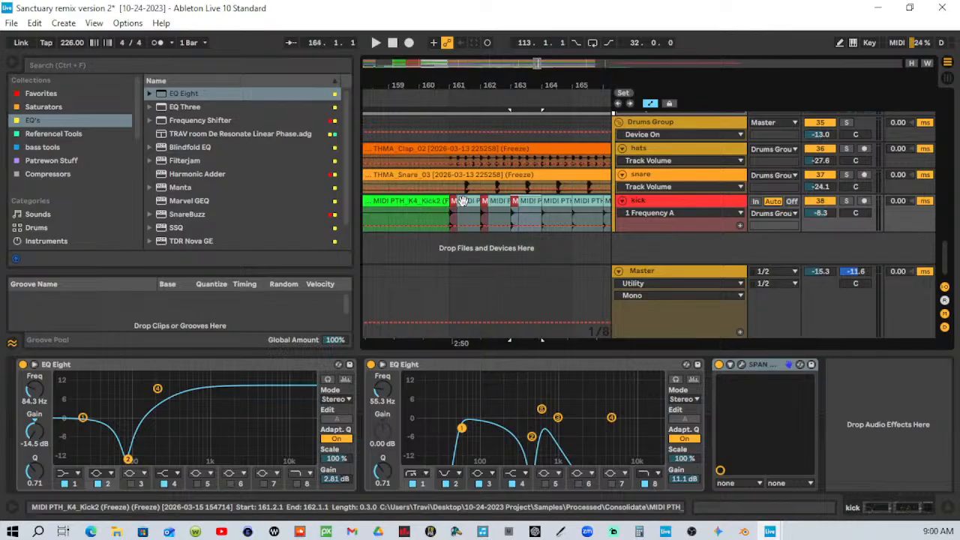
key(Right)
key(Right)
key(Right)
key(Right)
key(Right)
key(Right)
key(Right)
key(Right)
key(Right)
key(Right)
key(Right)
key(Right)
key(Right)
key(Right)
key(Right)
key(Right)
key(Right)
key(Right)
key(Right)
key(Right)
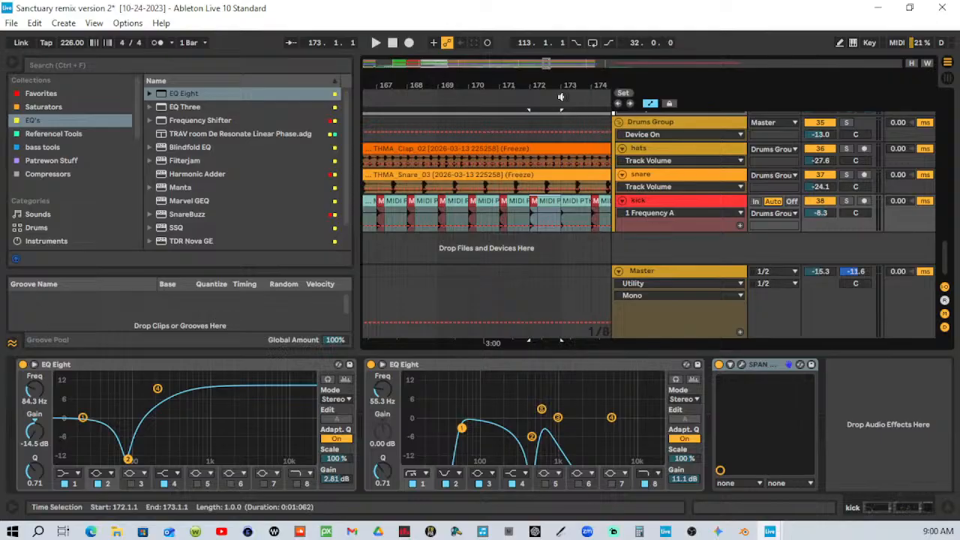
drag(543, 85, 461, 73)
key(ctrl+d)
key(ctrl+d)
key(ctrl+d)
key(ctrl+d)
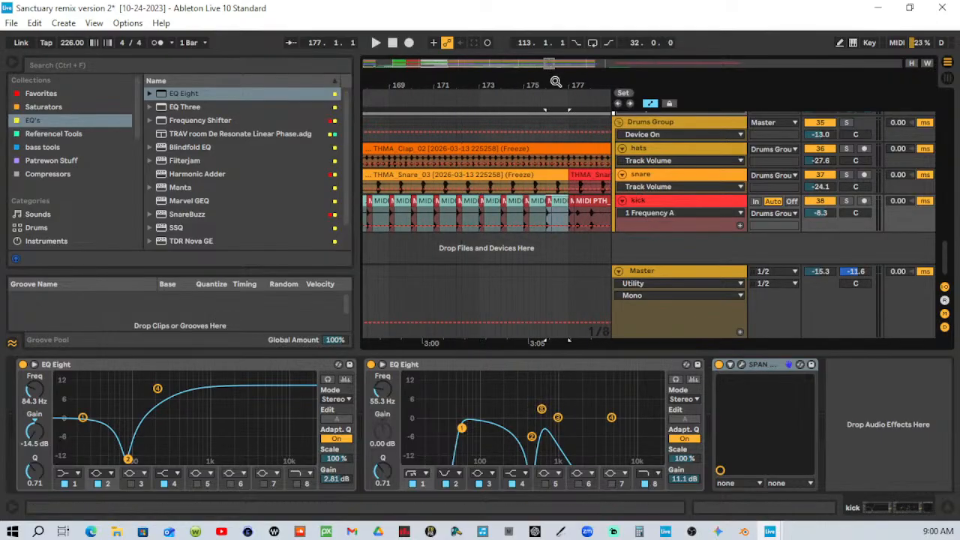
Play back the repeated kick pattern leading up to bar 177 and stop playback.
drag(556, 81, 571, 82)
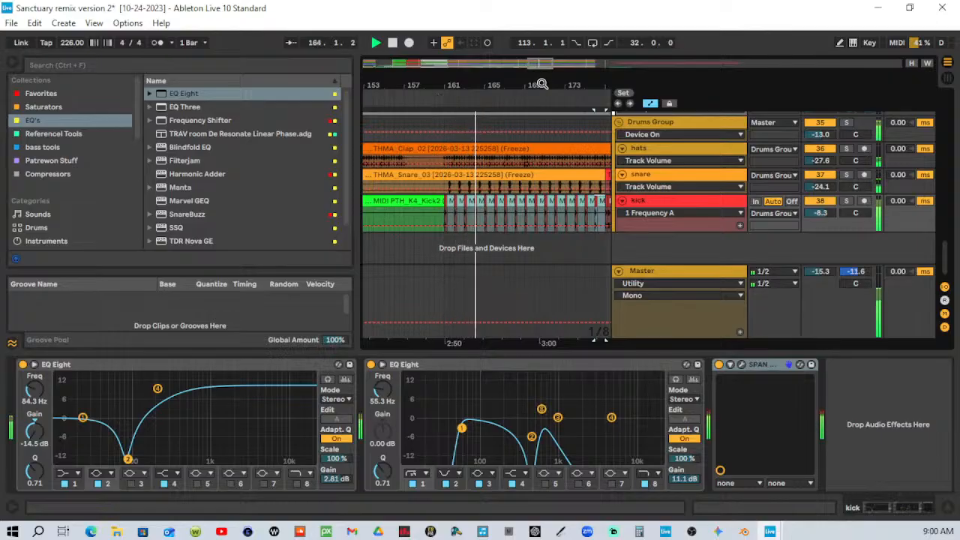
drag(542, 83, 489, 79)
key(space)
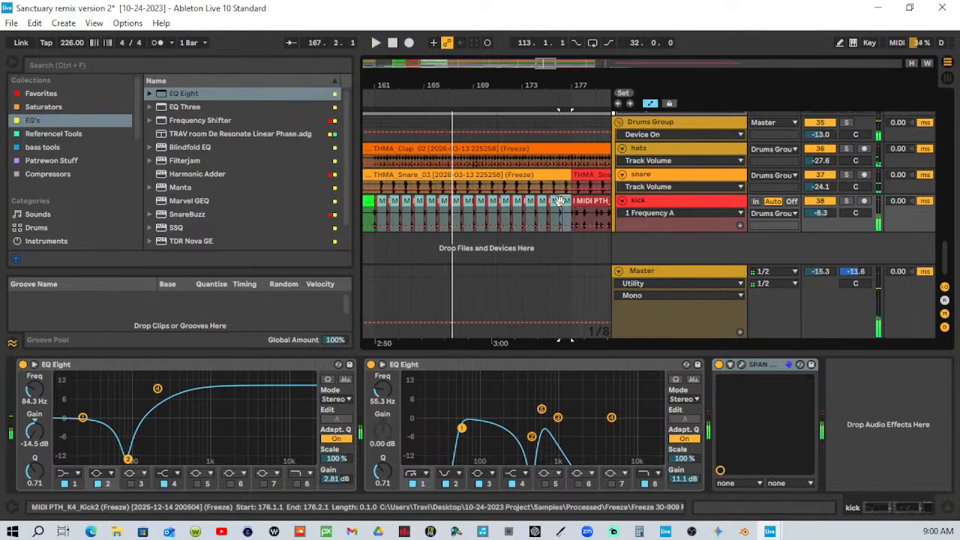
Consolidate all the kick clips from bar 161 to bar 177 into one clip.
click(562, 201)
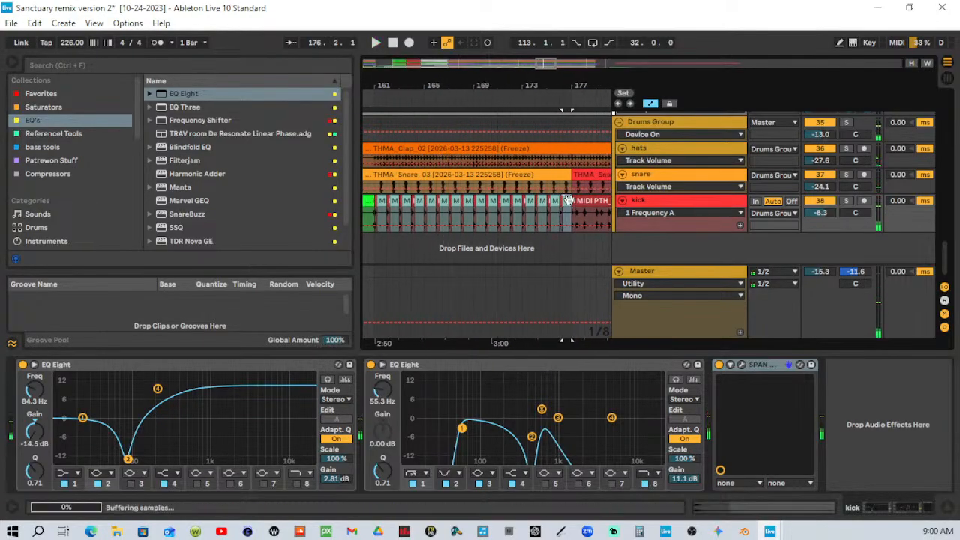
shift+click(381, 203)
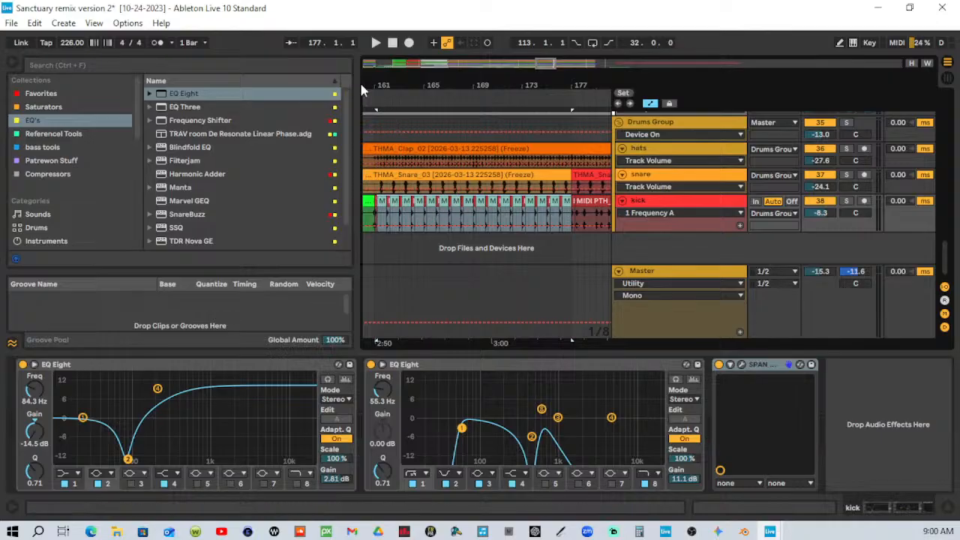
drag(382, 87, 450, 195)
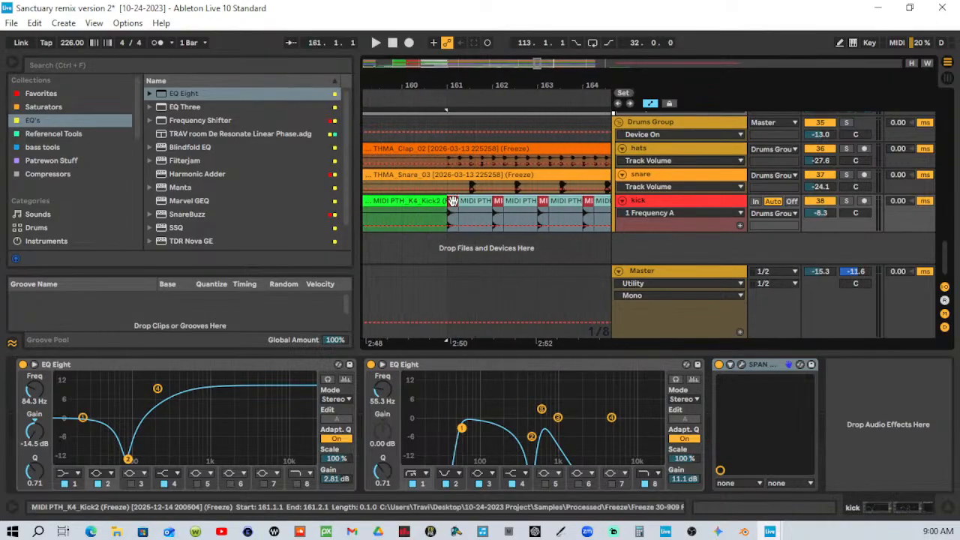
key(ctrl+j)
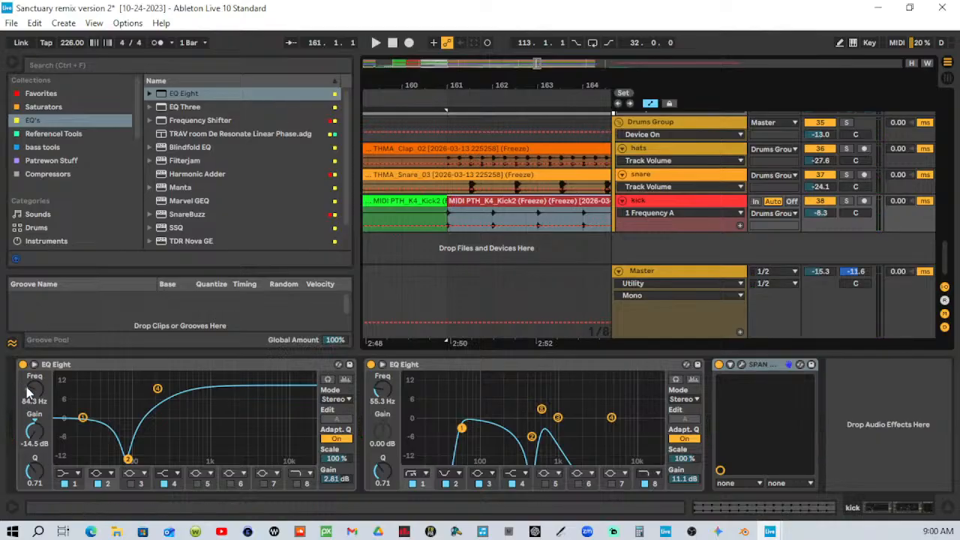
Compare the kick from around bar 161 with the first EQ Eight bypassed and with it switched on again.
click(23, 365)
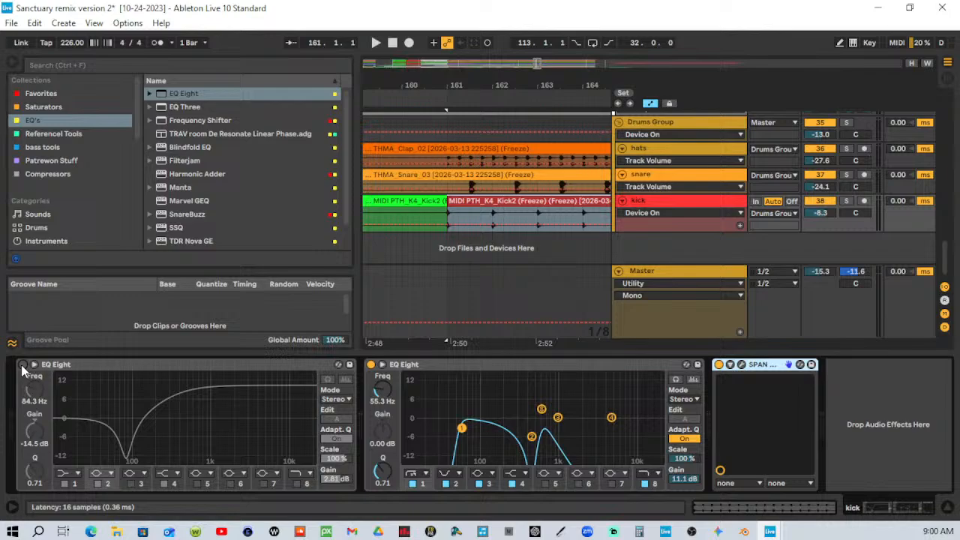
click(430, 99)
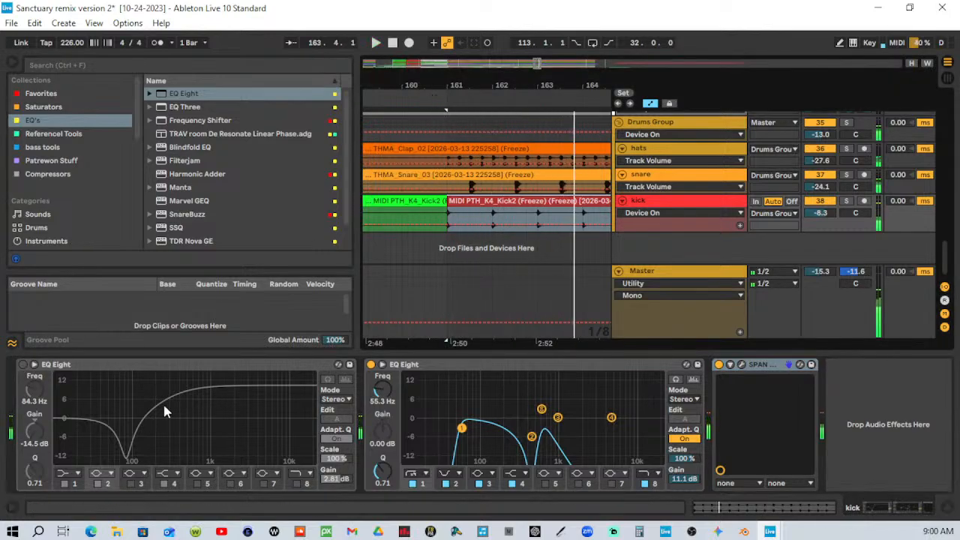
click(22, 366)
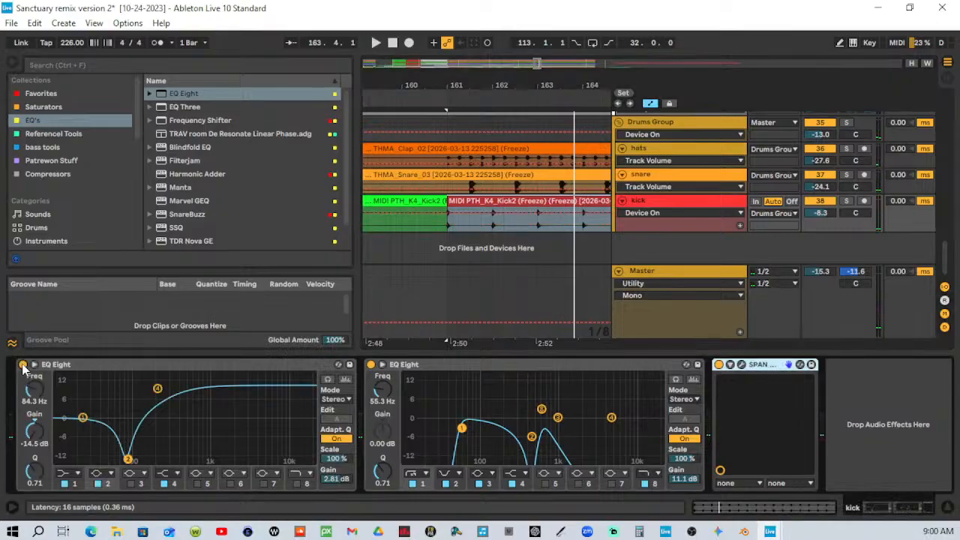
click(434, 98)
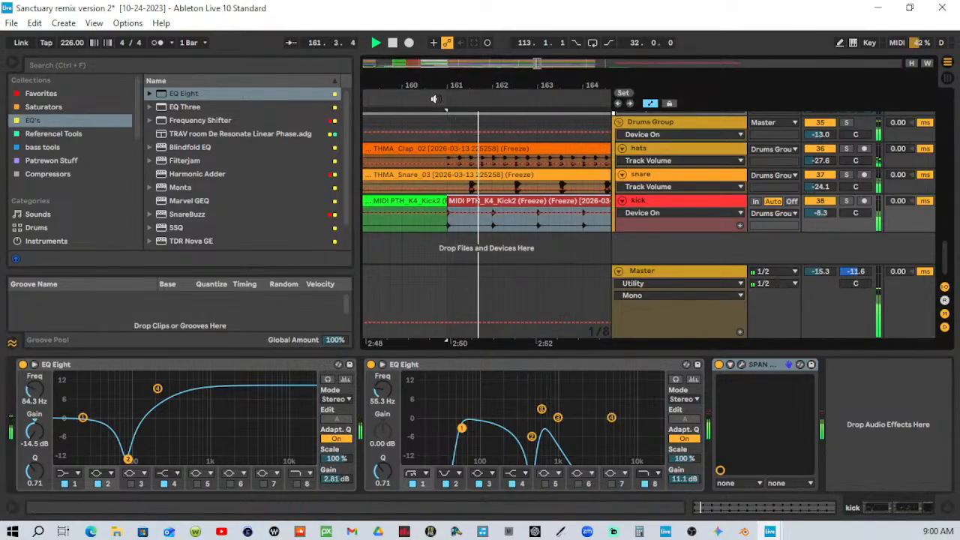
key(space)
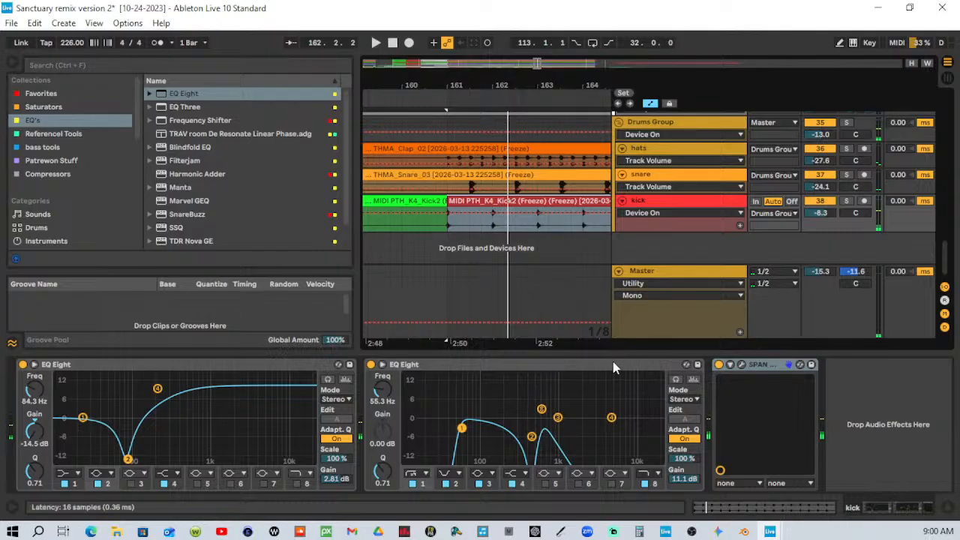
Try white, bright green and pale green as the colour of the consolidated kick clip.
double_click(535, 203)
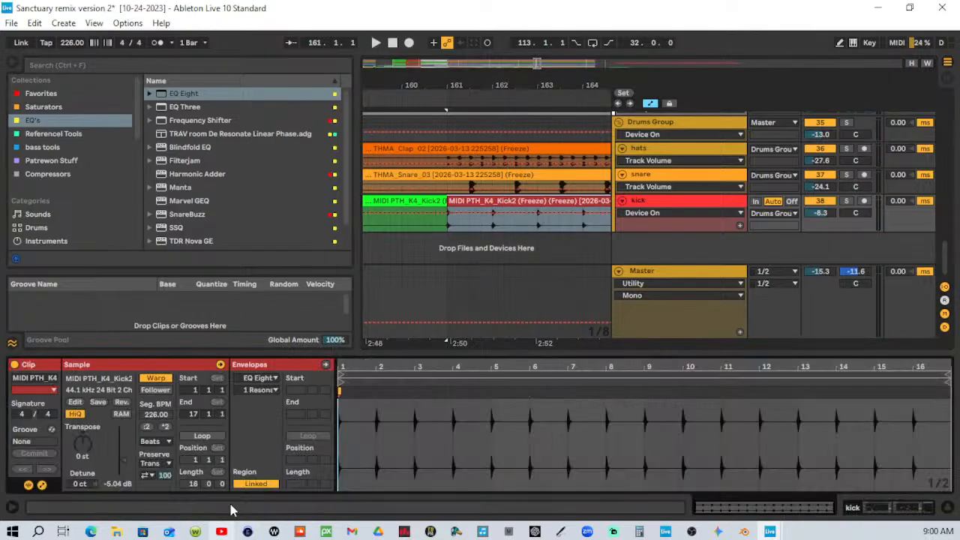
right_click(503, 202)
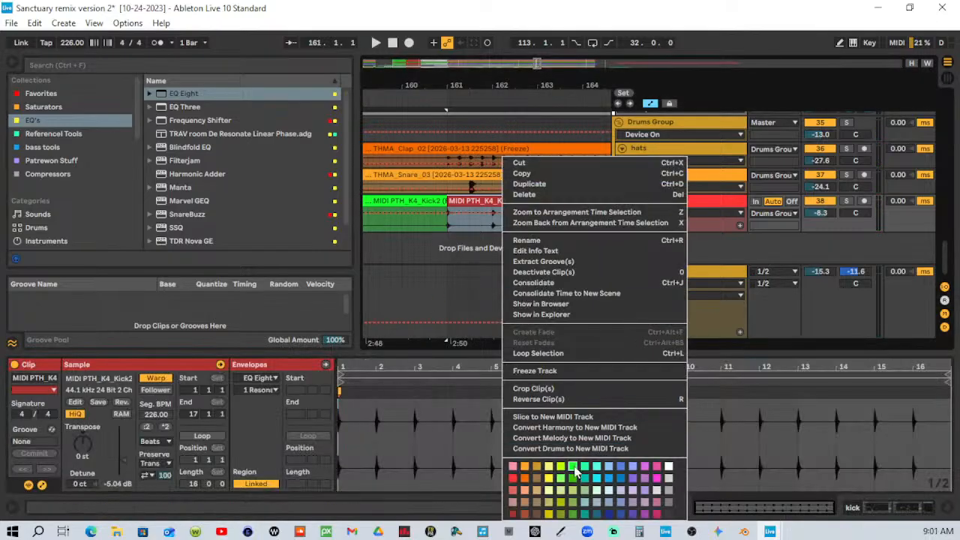
click(668, 468)
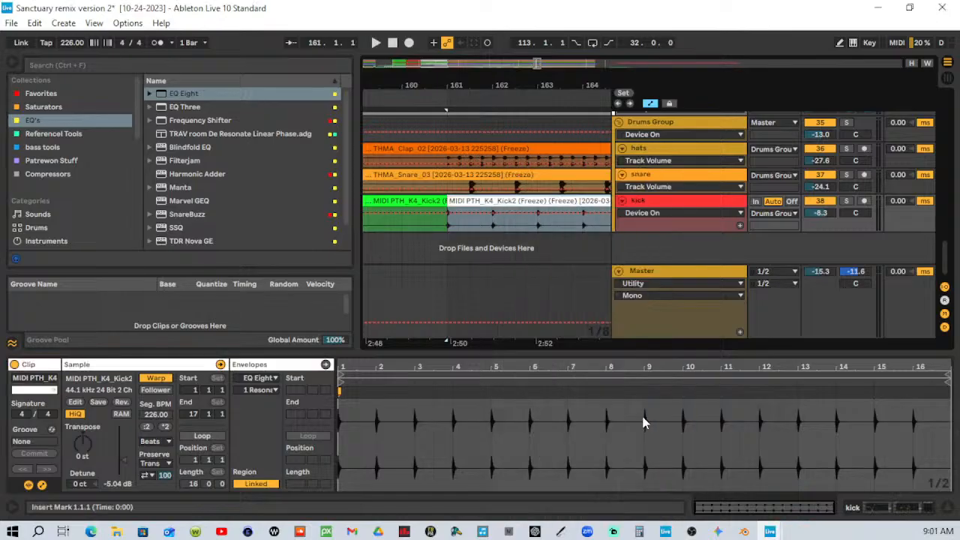
drag(503, 86, 369, 124)
right_click(423, 204)
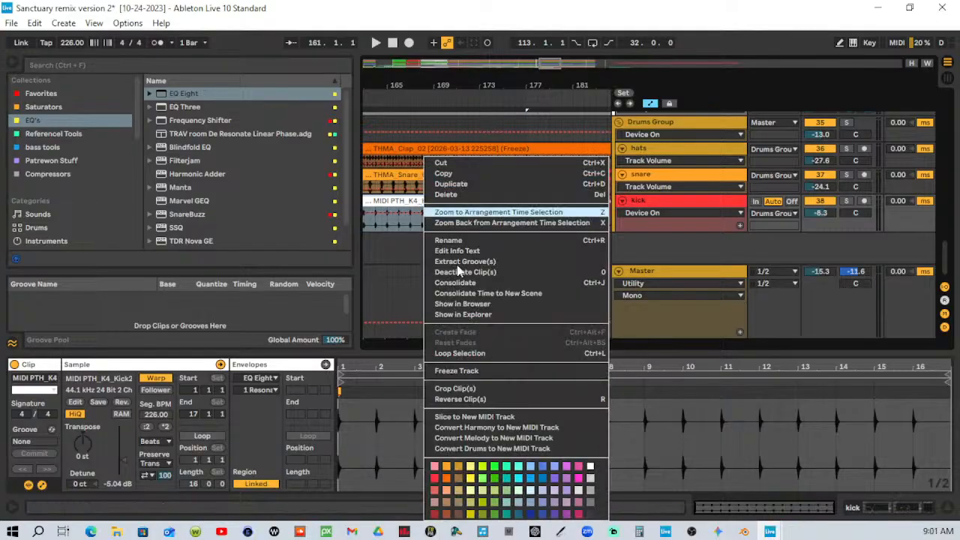
click(495, 479)
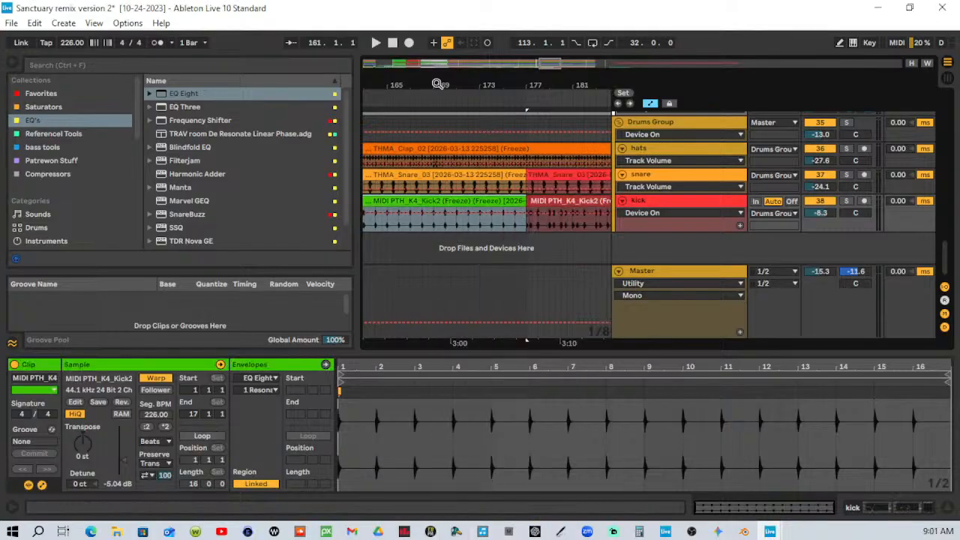
drag(438, 84, 484, 65)
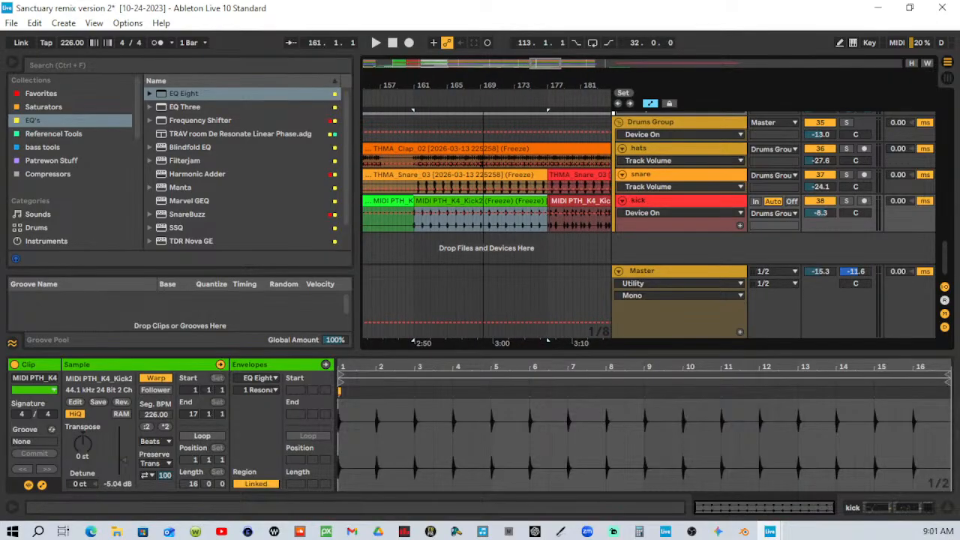
right_click(441, 205)
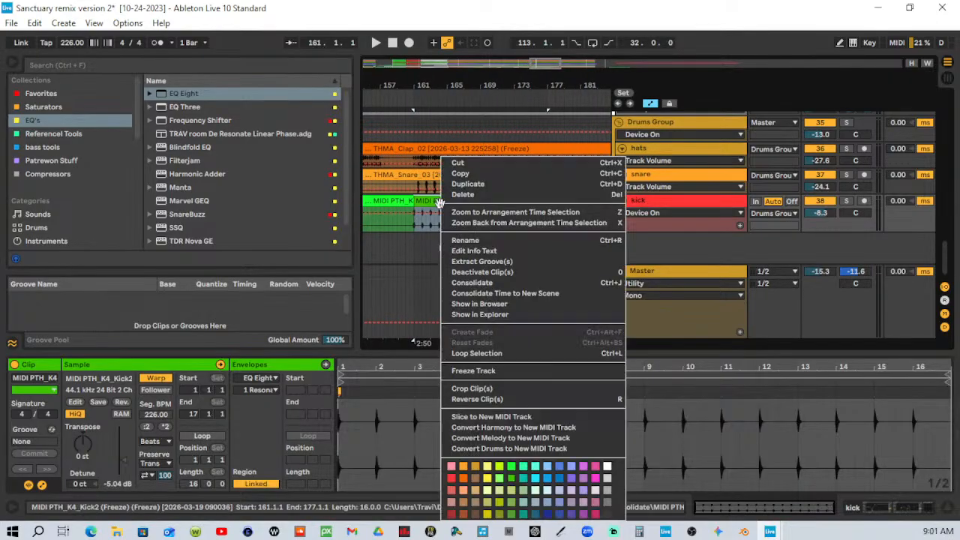
click(513, 492)
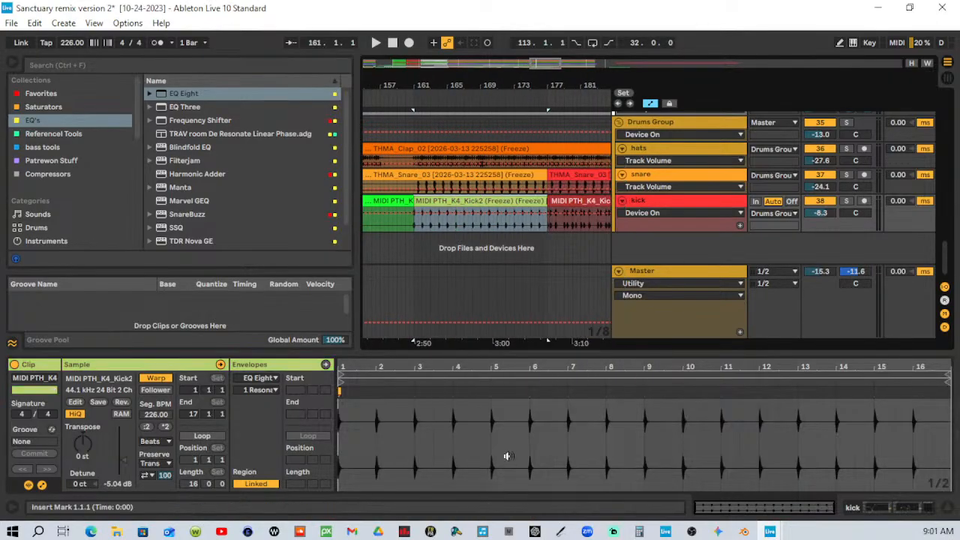
Recolour the consolidated kick clip at bars 161 to 177 in a medium muted green.
right_click(478, 206)
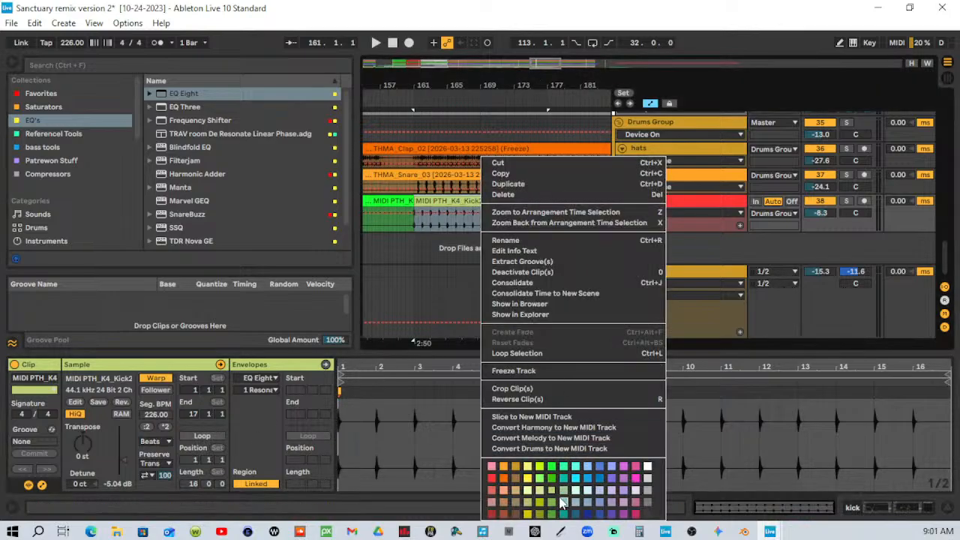
click(552, 504)
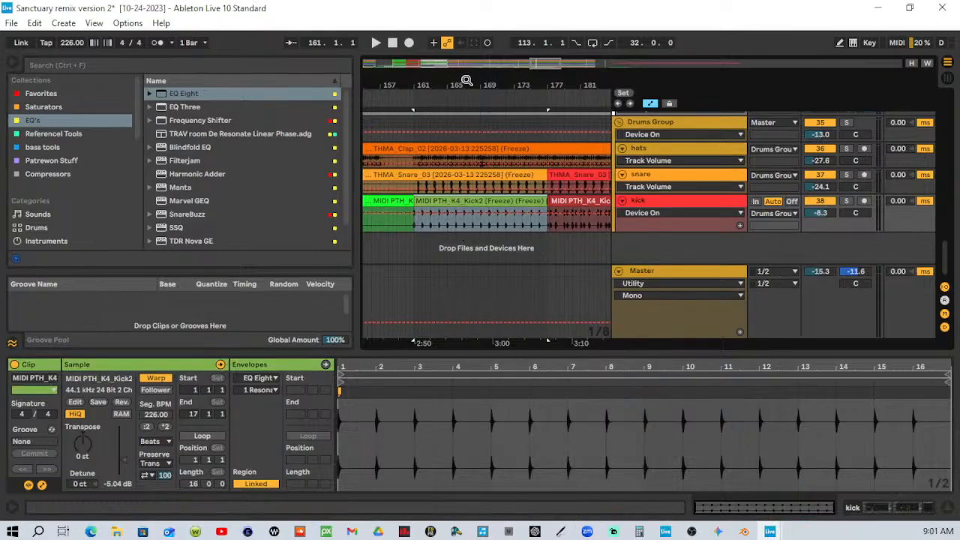
drag(467, 80, 452, 154)
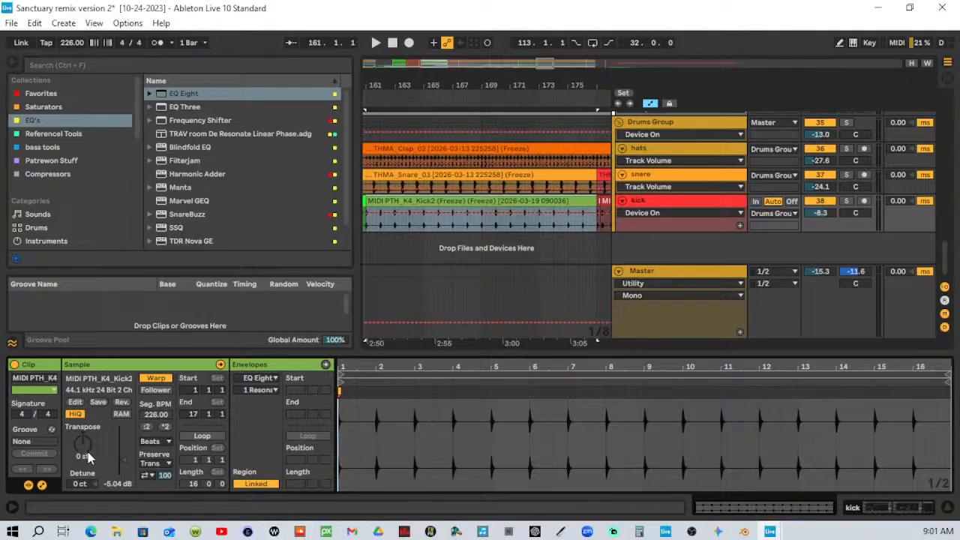
Try the Texture warp mode on the consolidated kick clip at -3 st and -5 st, and return it to Beats.
click(153, 442)
click(157, 474)
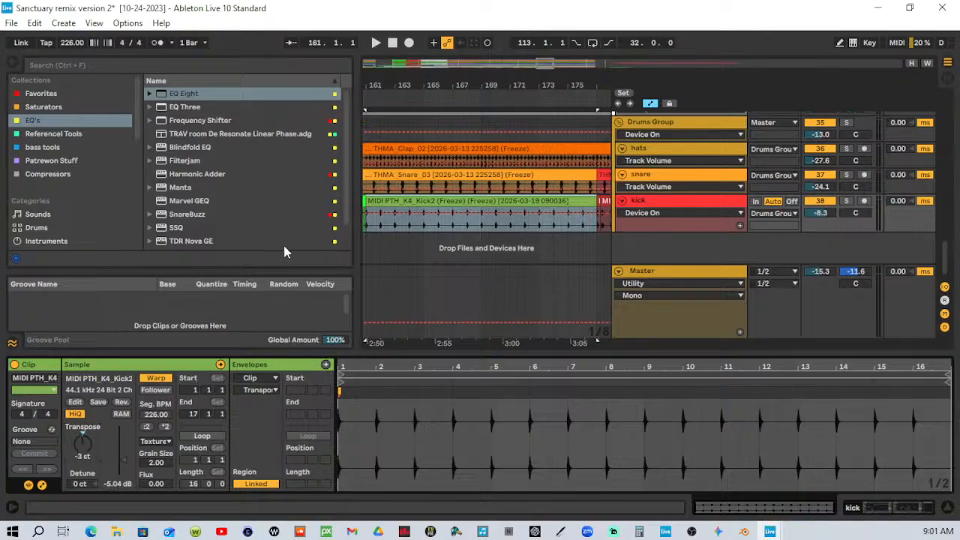
drag(509, 82, 447, 88)
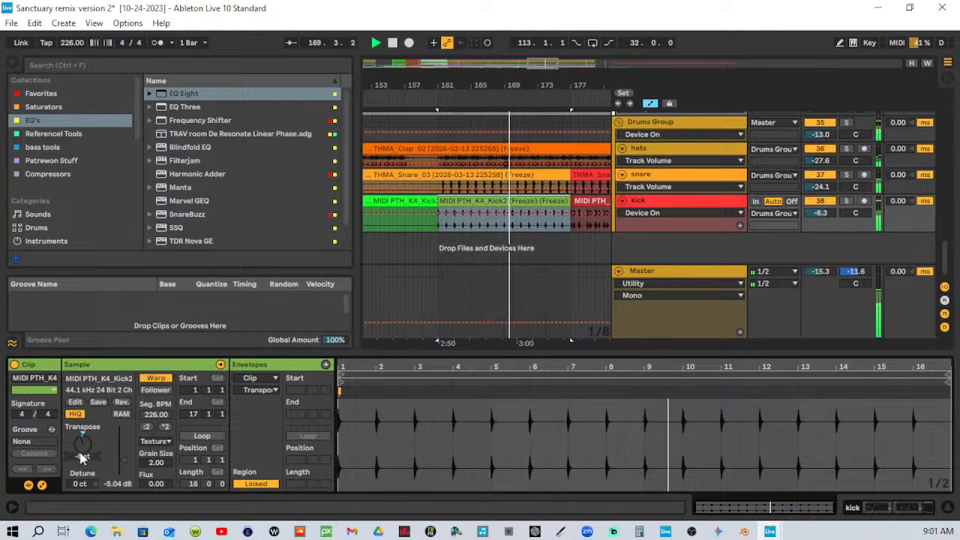
click(156, 442)
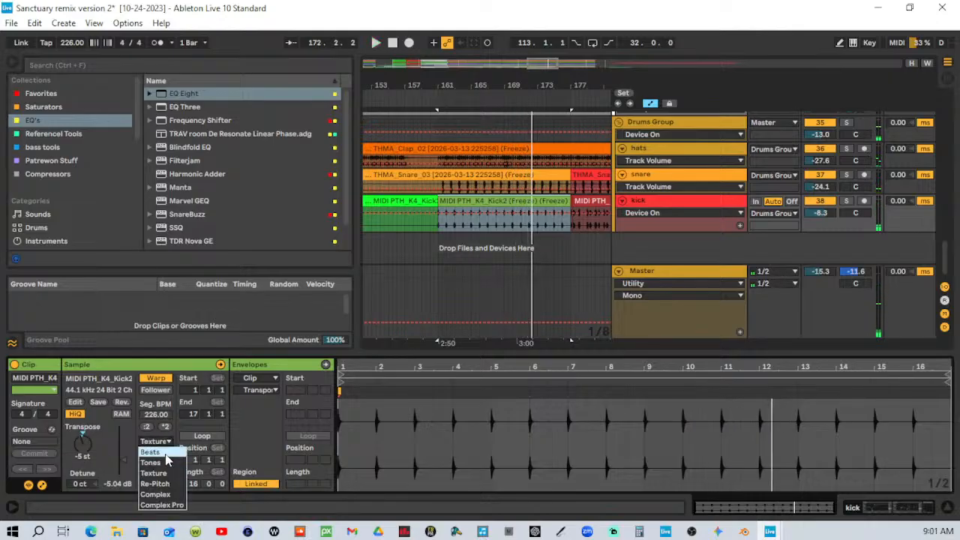
click(152, 452)
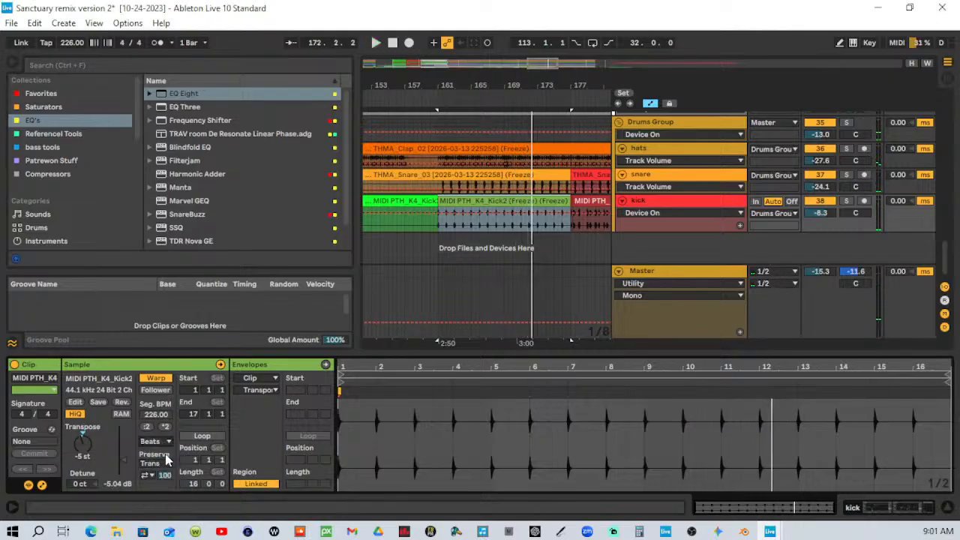
Play the kick clip in Beats mode from bar 161 past bar 177 and lower its transpose to -9 st.
click(431, 93)
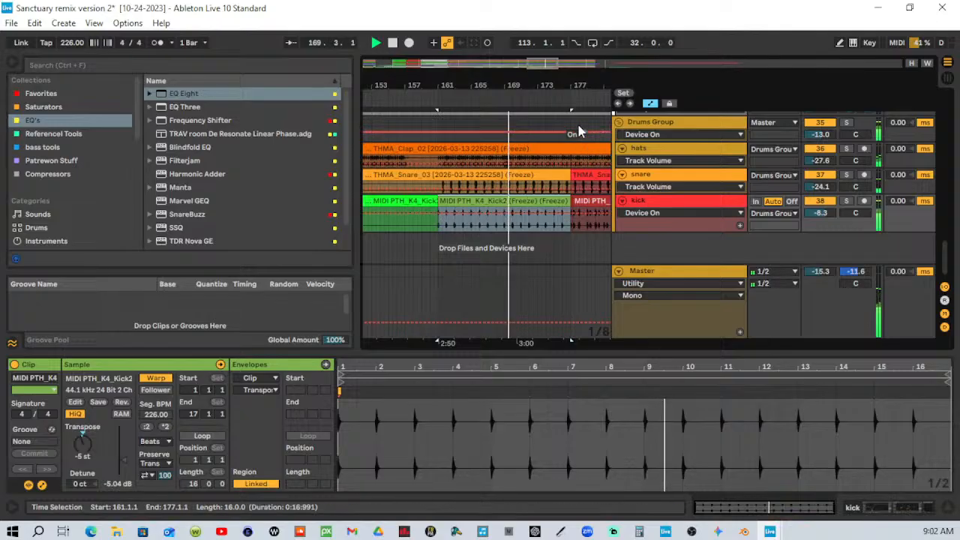
drag(561, 84, 461, 84)
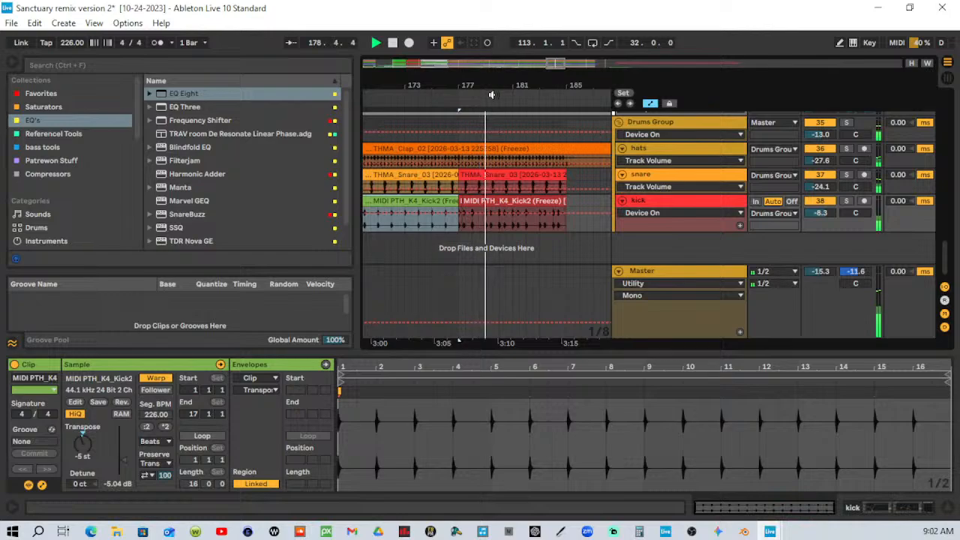
drag(497, 84, 572, 83)
key(space)
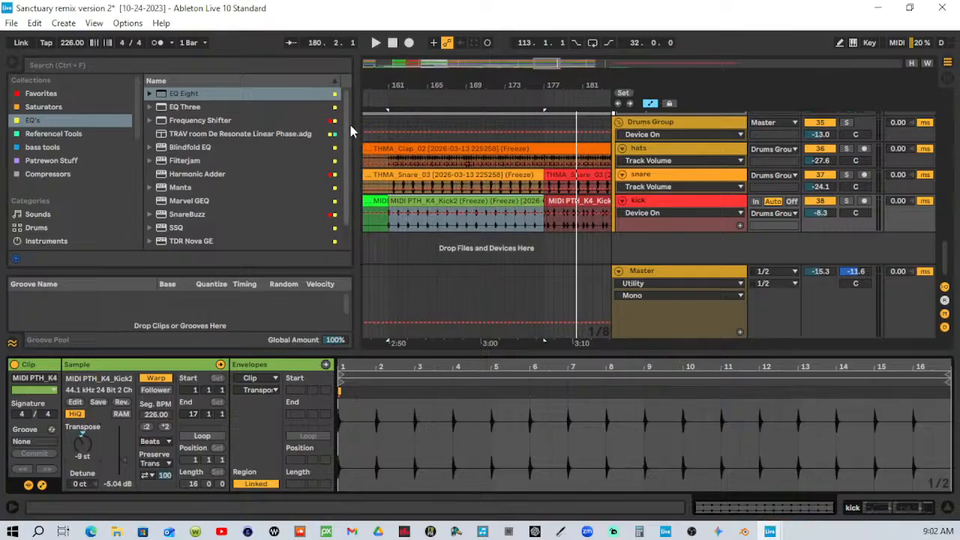
Sweep the kick clip's transpose down to -21 st and back up to -10 st while it plays from bar 161.
key(space)
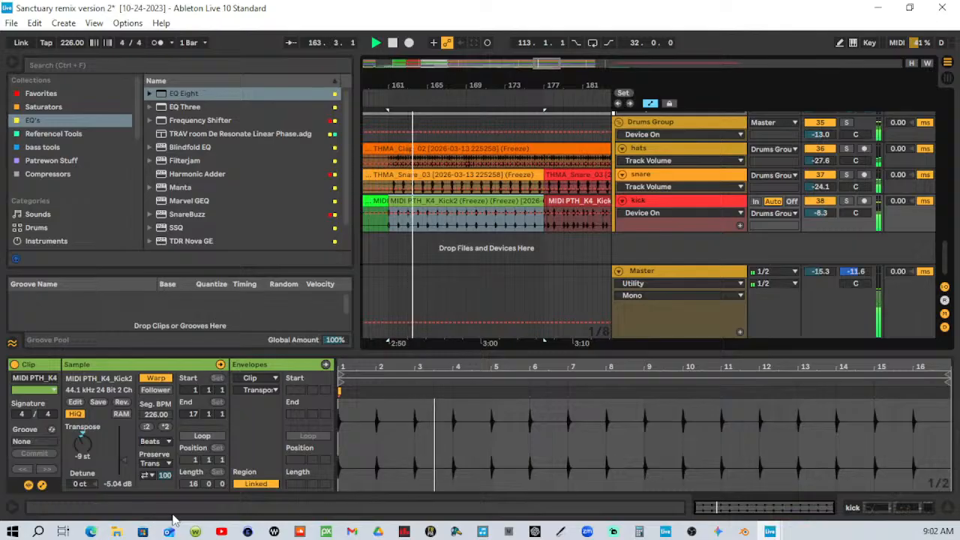
scroll(84, 448, down, 8)
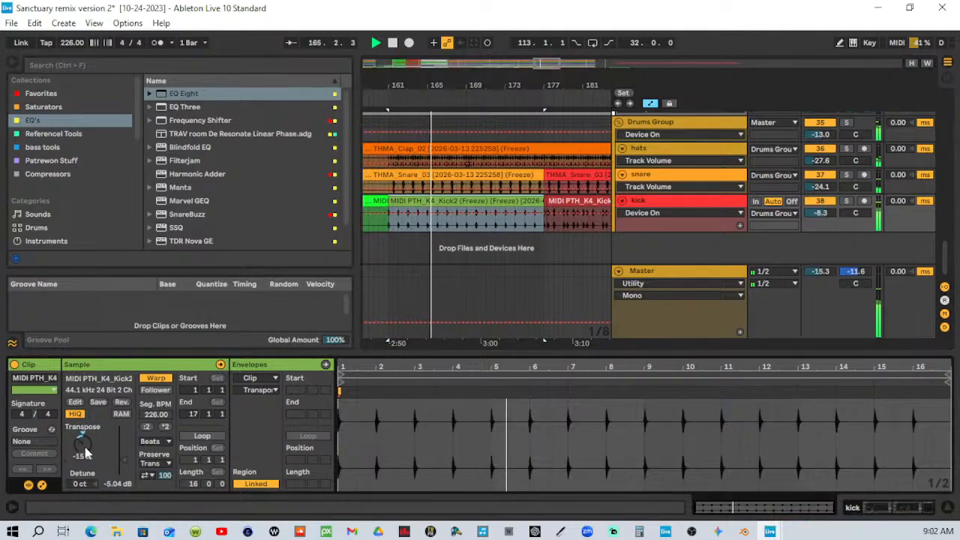
scroll(84, 444, down, 4)
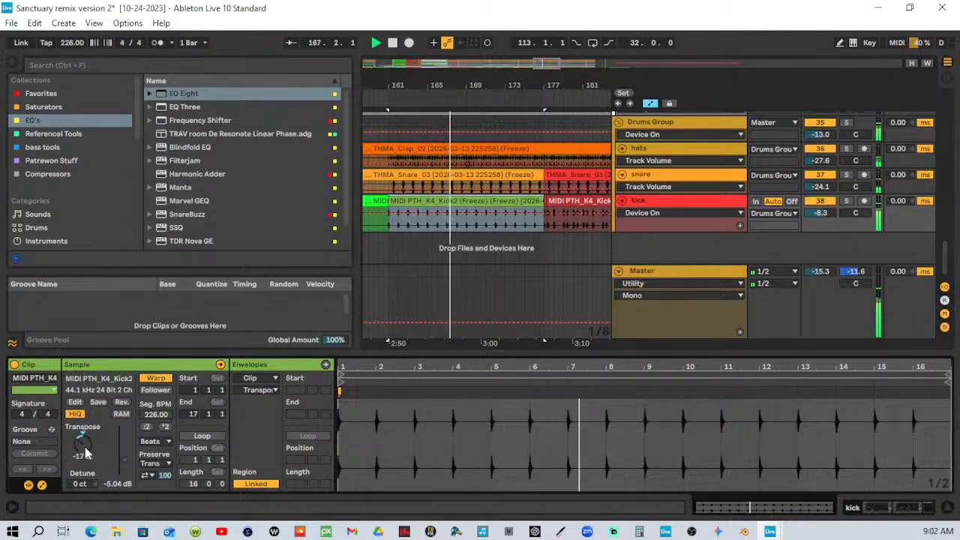
scroll(84, 444, up, 3)
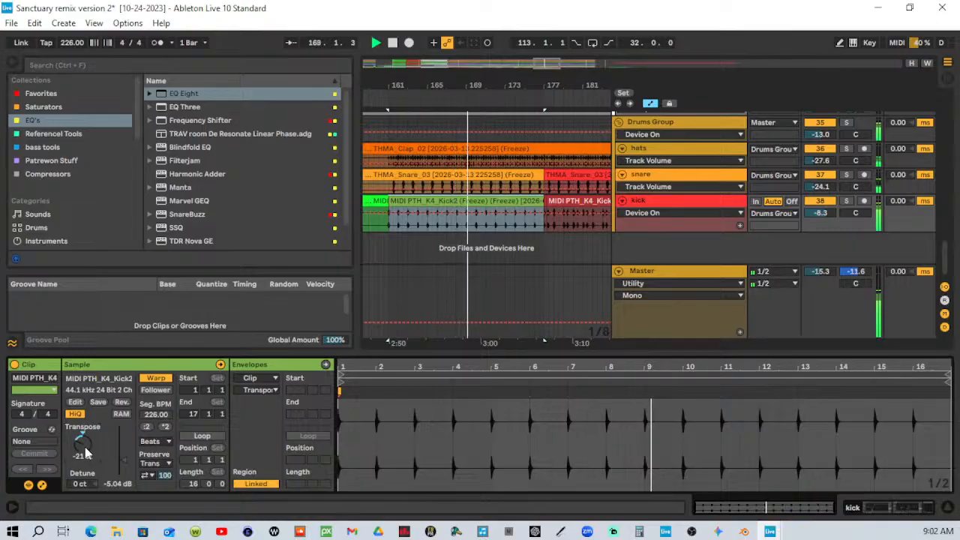
scroll(84, 444, up, 4)
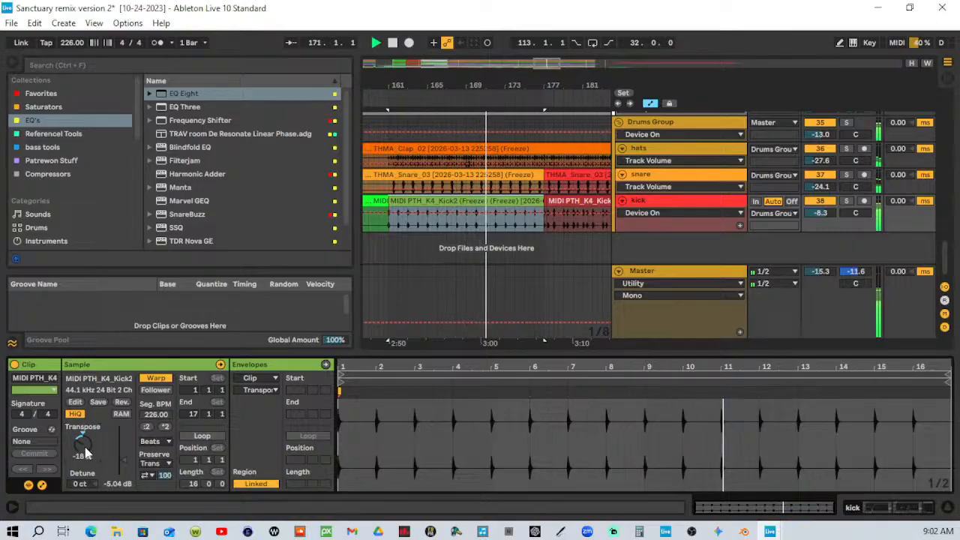
key(Up)
key(Up)
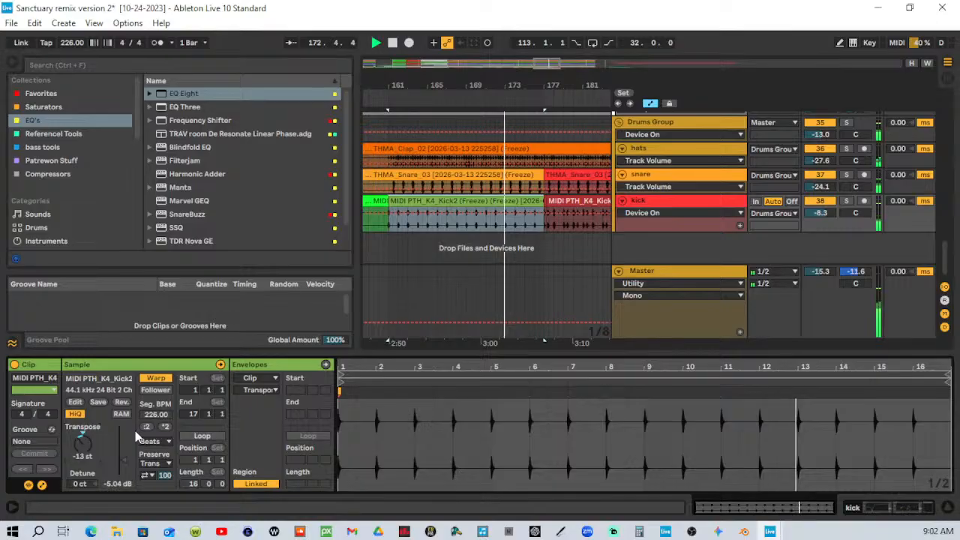
key(Up)
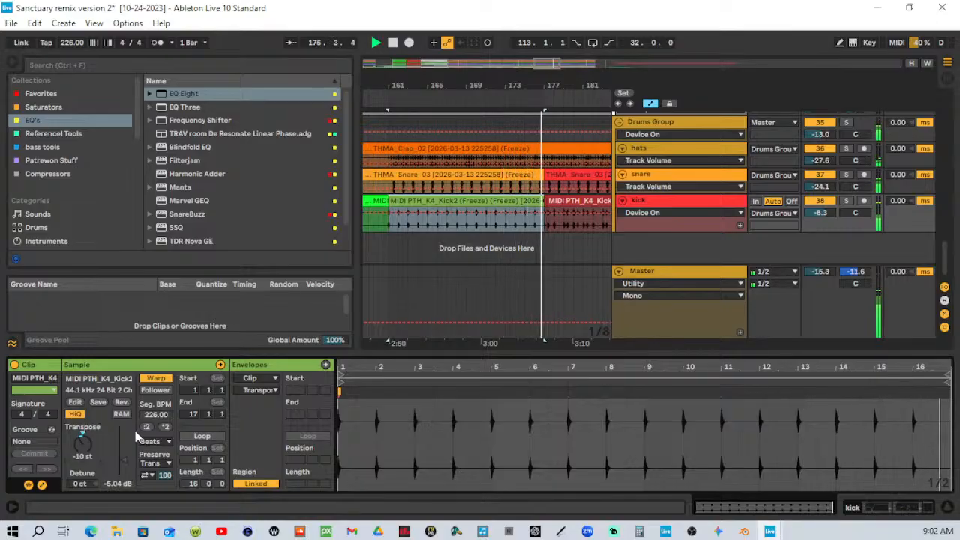
key(Up)
Set the kick clip's transpose to -12 st during playback from bar 161 and turn its transient looping off.
click(384, 96)
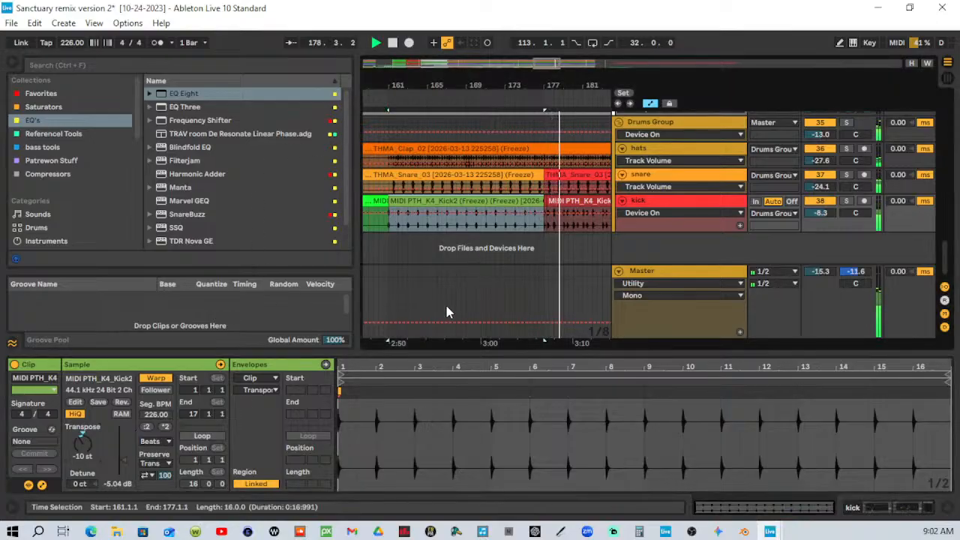
key(Up)
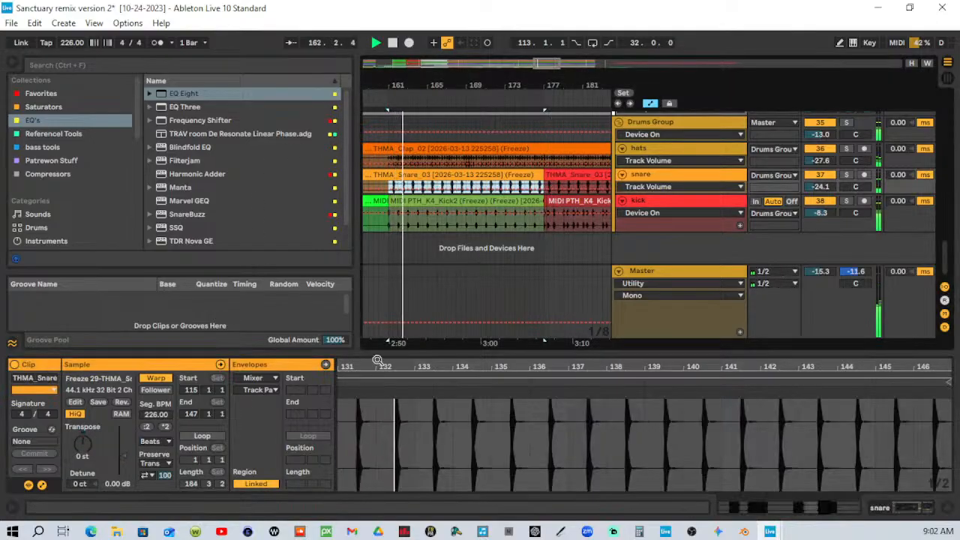
key(Down)
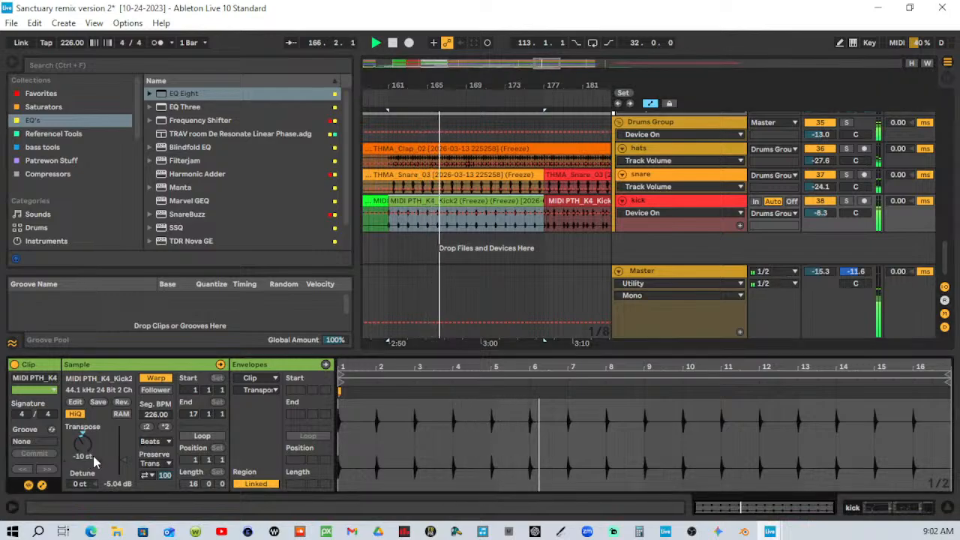
key(Down)
key(Down)
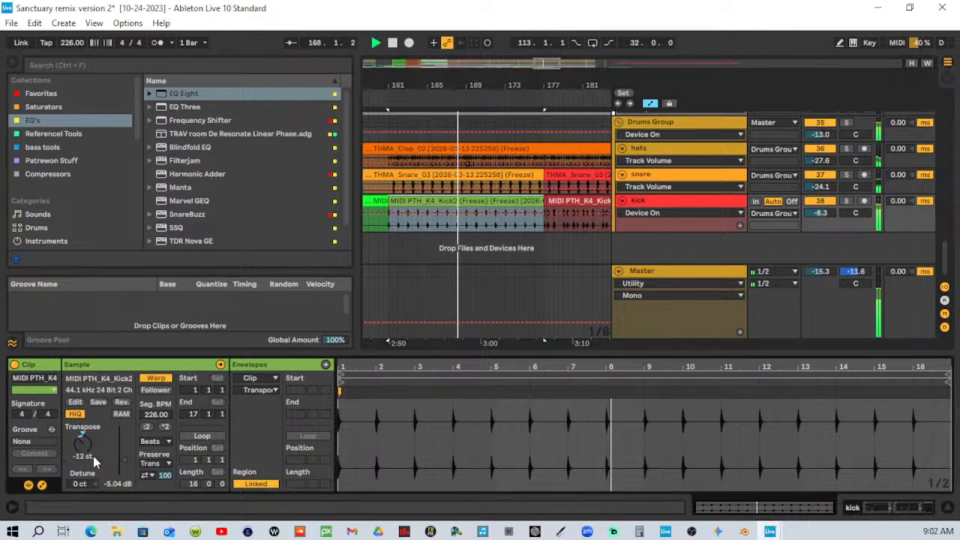
click(143, 476)
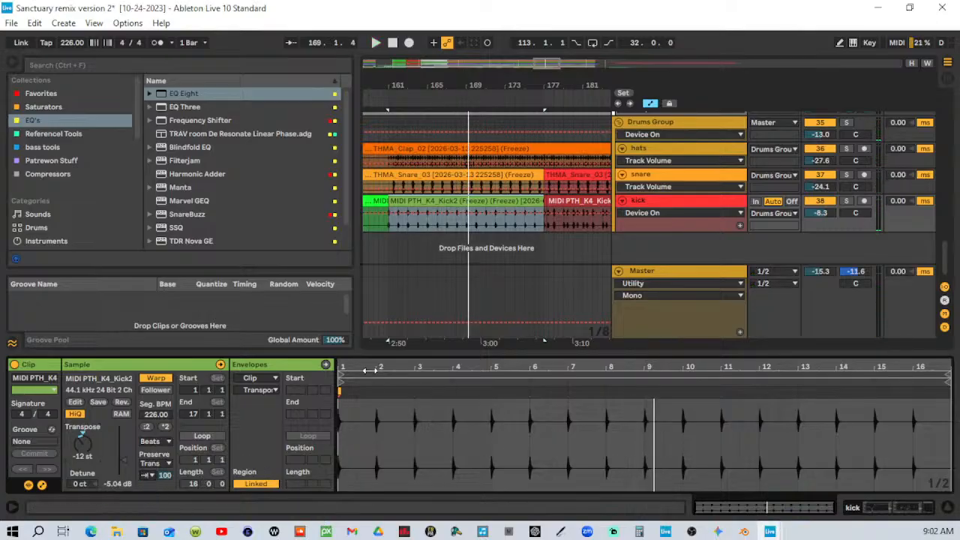
Split off the first kick hit from 161.1.1 to 161.2.1 and consolidate it into its own clip.
drag(370, 369, 345, 444)
click(392, 444)
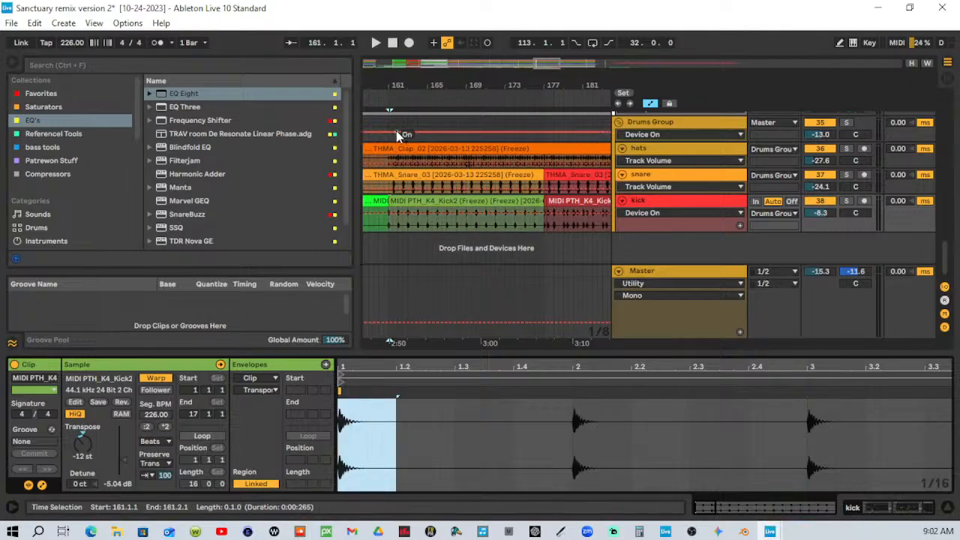
drag(397, 85, 441, 248)
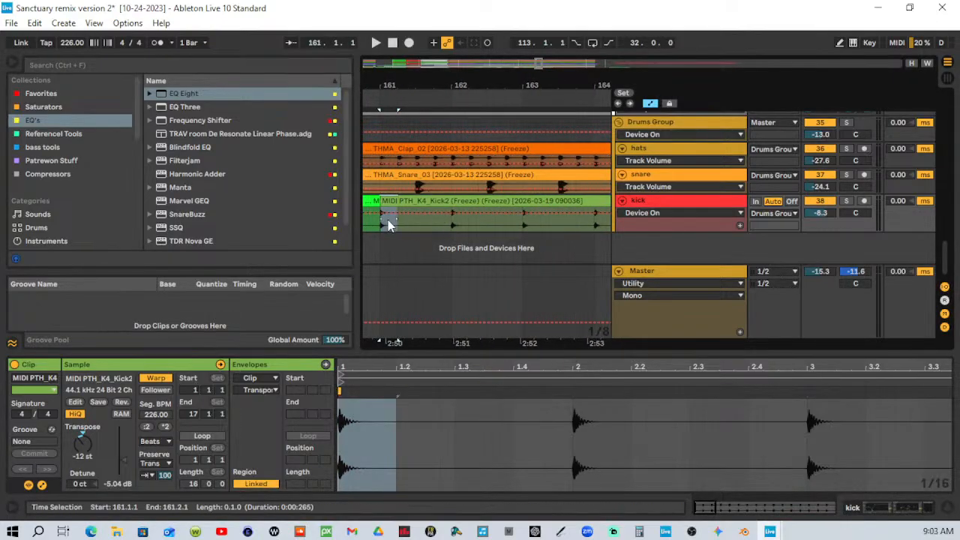
drag(394, 224, 382, 206)
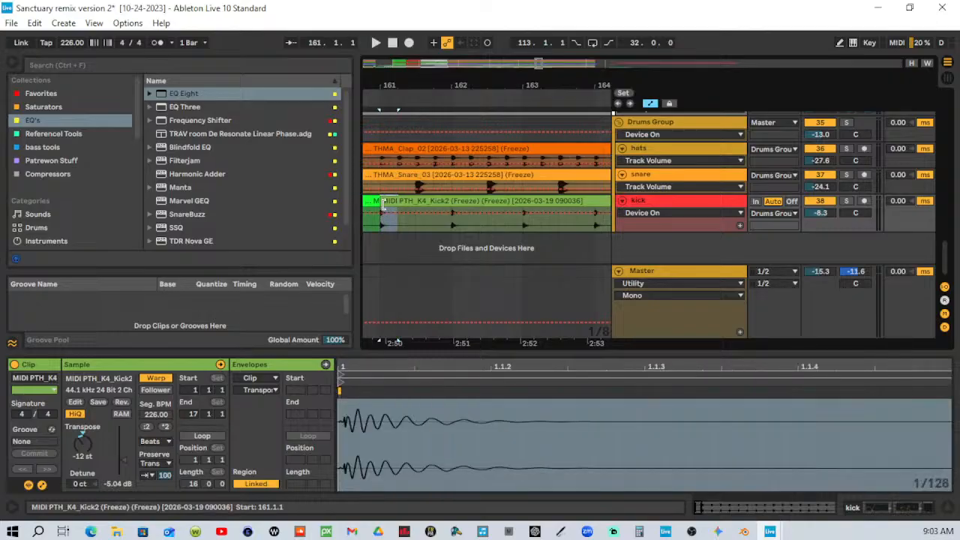
key(ctrl+e)
key(ctrl+j)
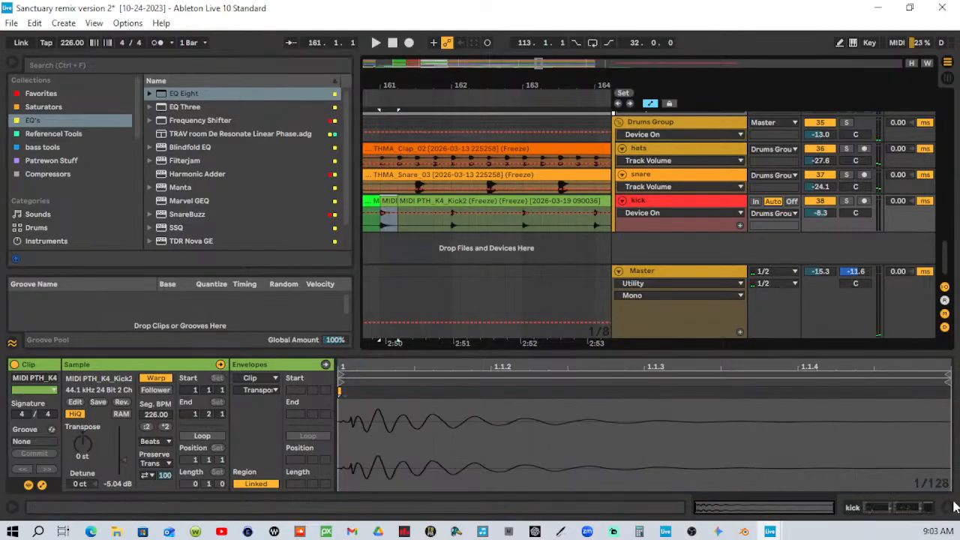
Stretch the consolidated first kick to about twice its length with its end warp marker at about 1.3, and play it in context.
click(867, 439)
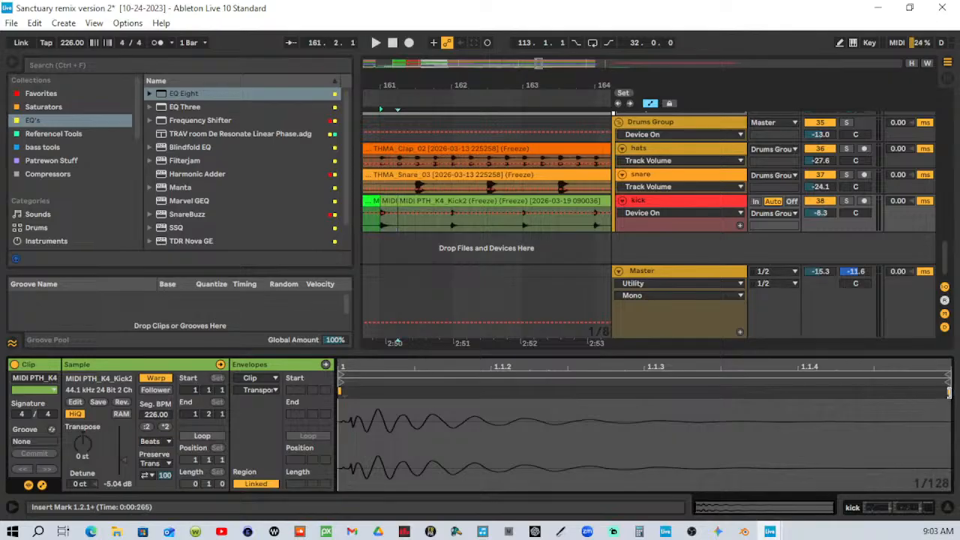
drag(950, 392, 959, 394)
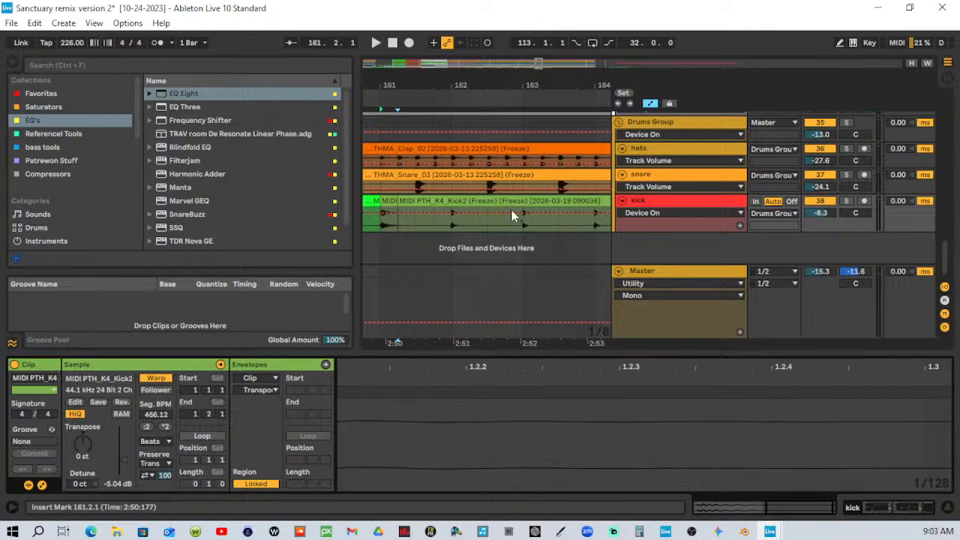
drag(464, 90, 516, 87)
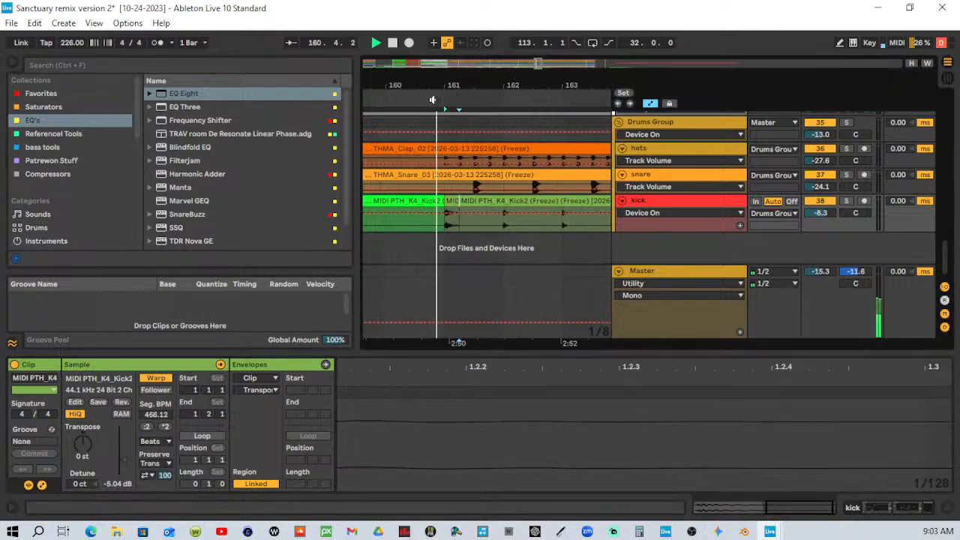
click(432, 100)
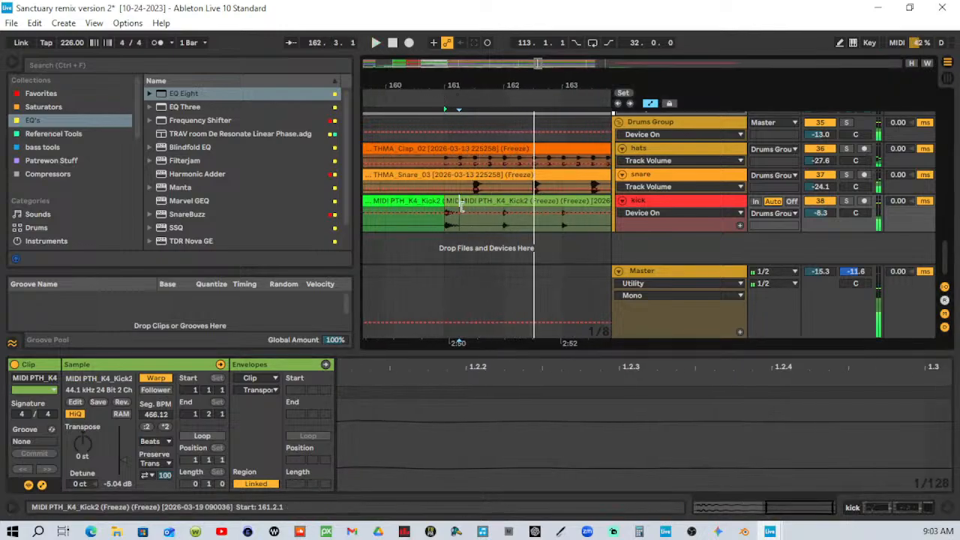
Extend the stretched first kick clip to end at 161.3.1 and play it back with the other drums.
drag(459, 204, 491, 203)
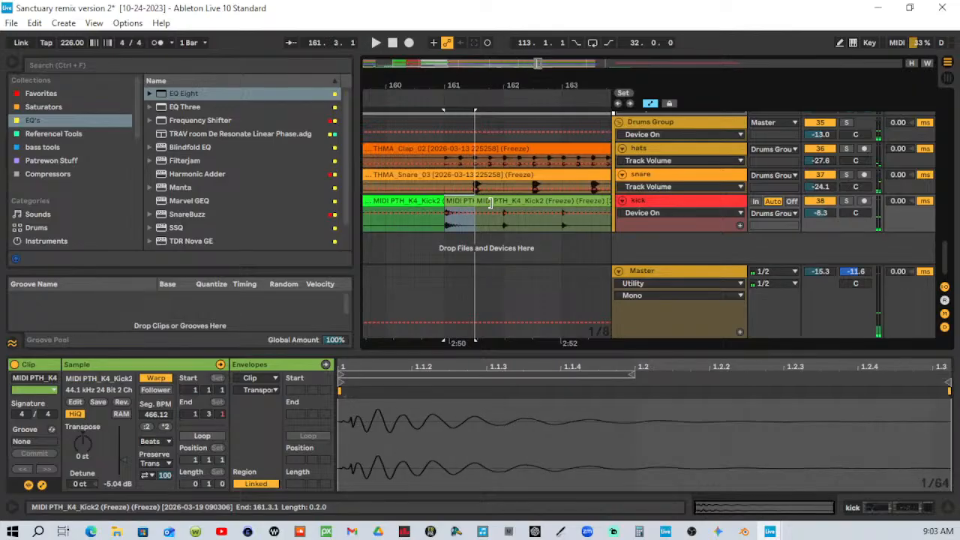
click(441, 100)
key(space)
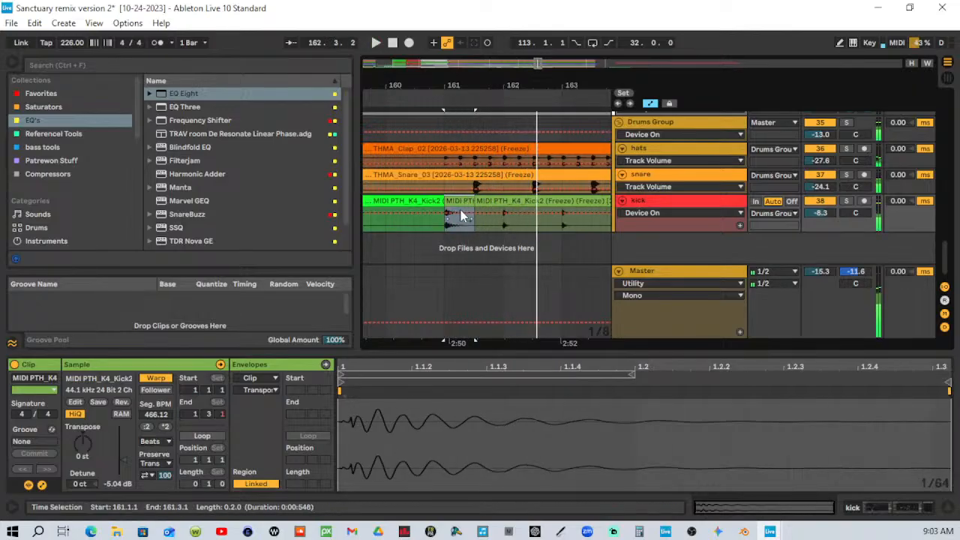
Copy the stretched kick clip to 162.1.1 and 162.4.3 on the kick track.
click(527, 216)
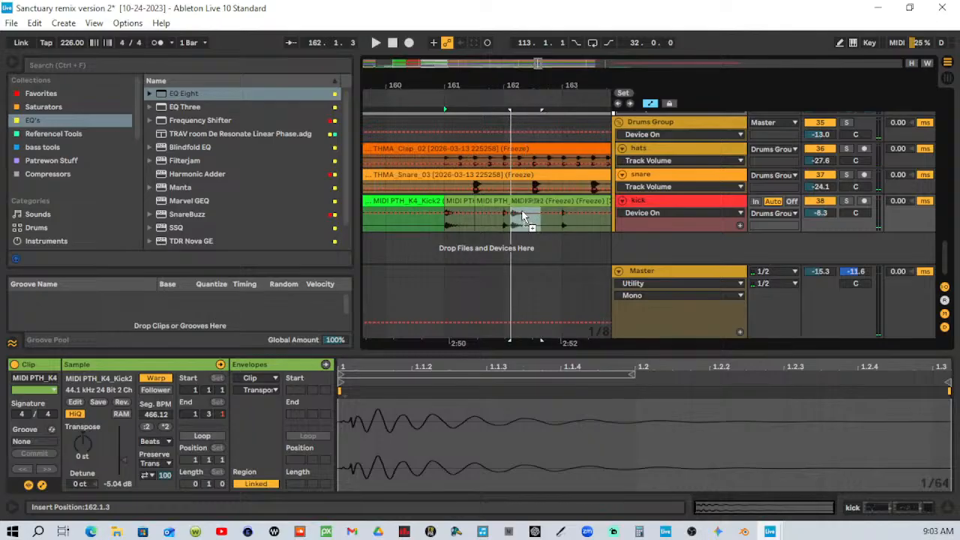
drag(527, 87, 441, 75)
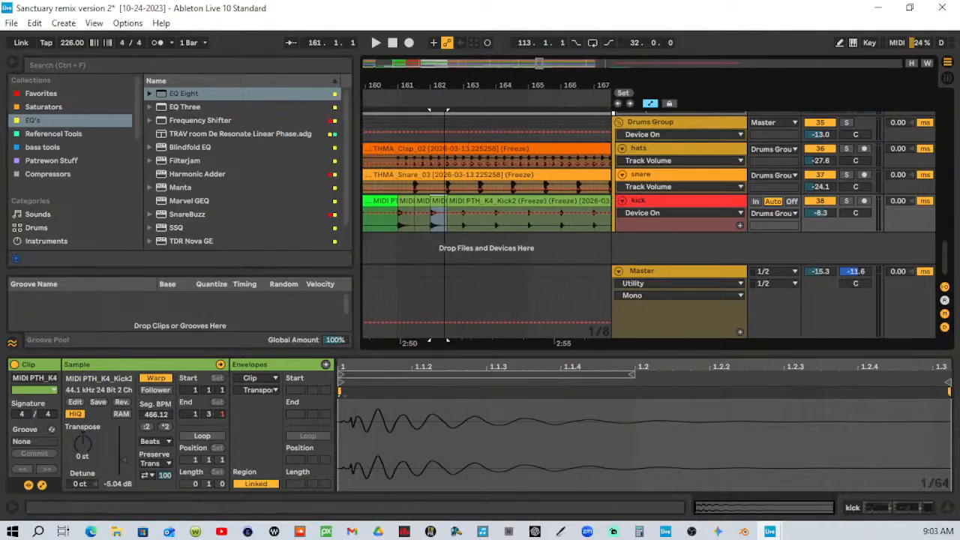
drag(433, 202, 462, 210)
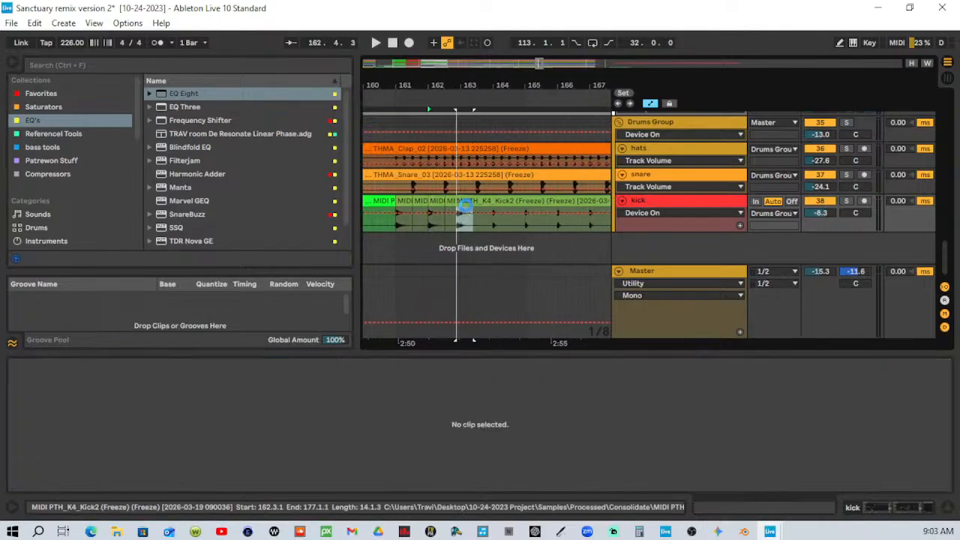
Delete the leftover original kick segment between 161.3.1 and 162.1.1, and select the stretched kick at bar 161.
click(420, 204)
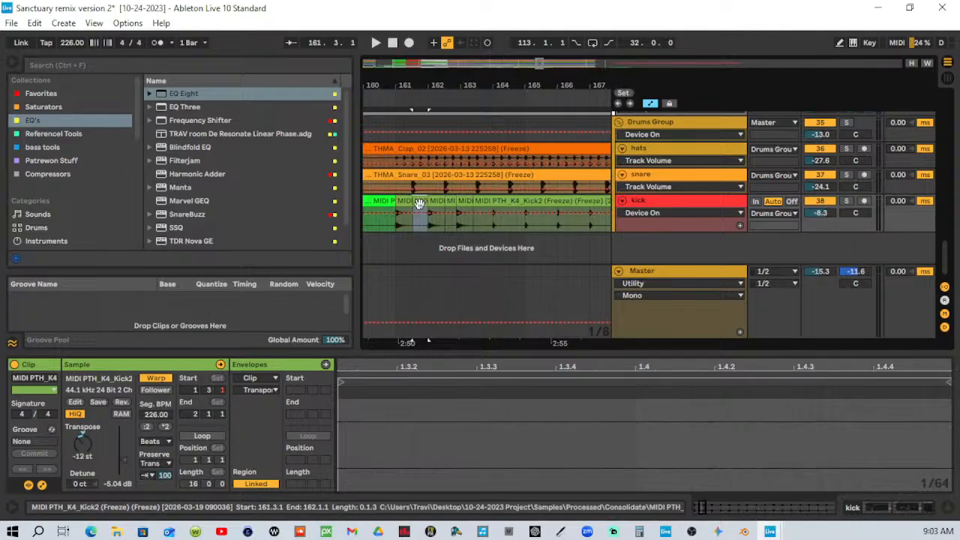
key(Delete)
click(406, 199)
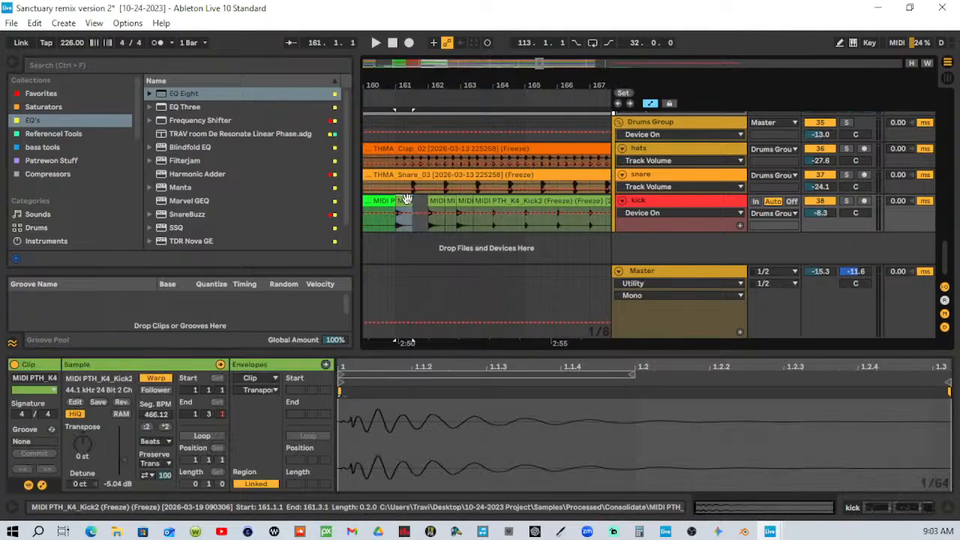
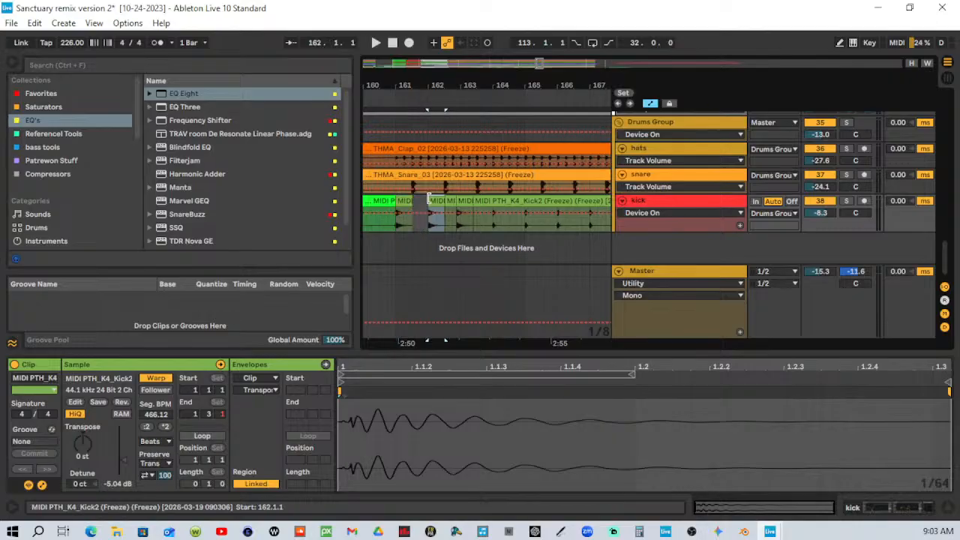
Consolidate the kick and the gap after it from 161.1.1 to 162.1.1 into a one-bar clip, and enlarge the kick track.
drag(428, 199, 411, 207)
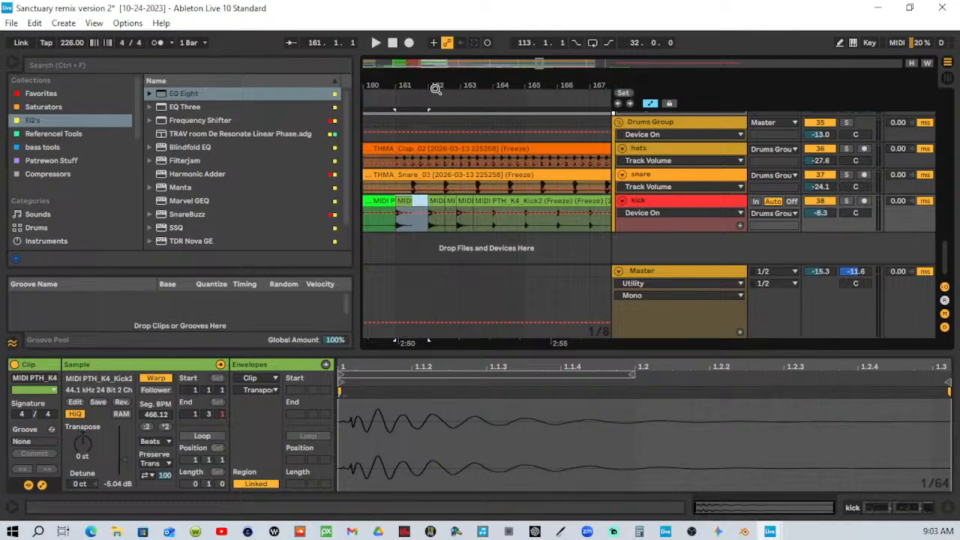
key(ctrl+j)
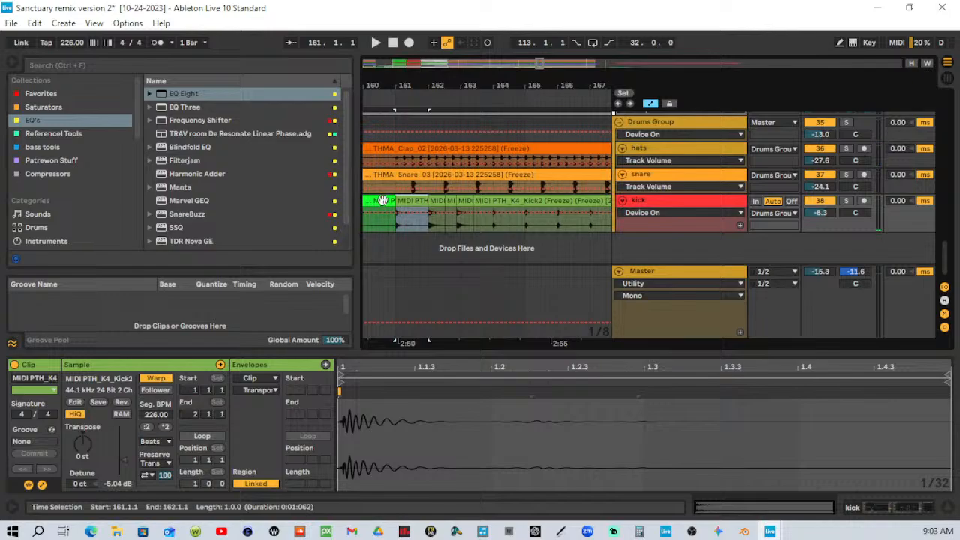
drag(400, 86, 399, 120)
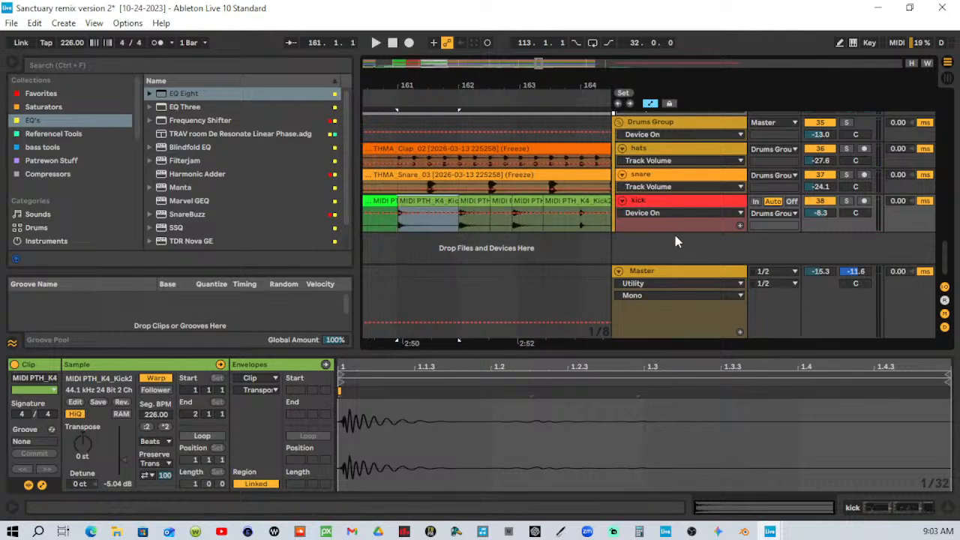
drag(675, 233, 678, 331)
scroll(446, 224, down, 3)
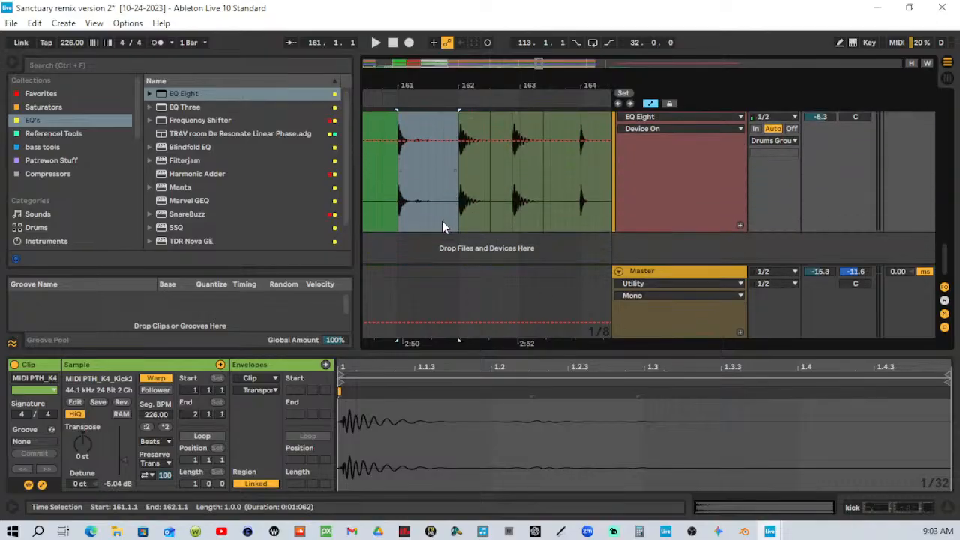
scroll(435, 187, up, 2)
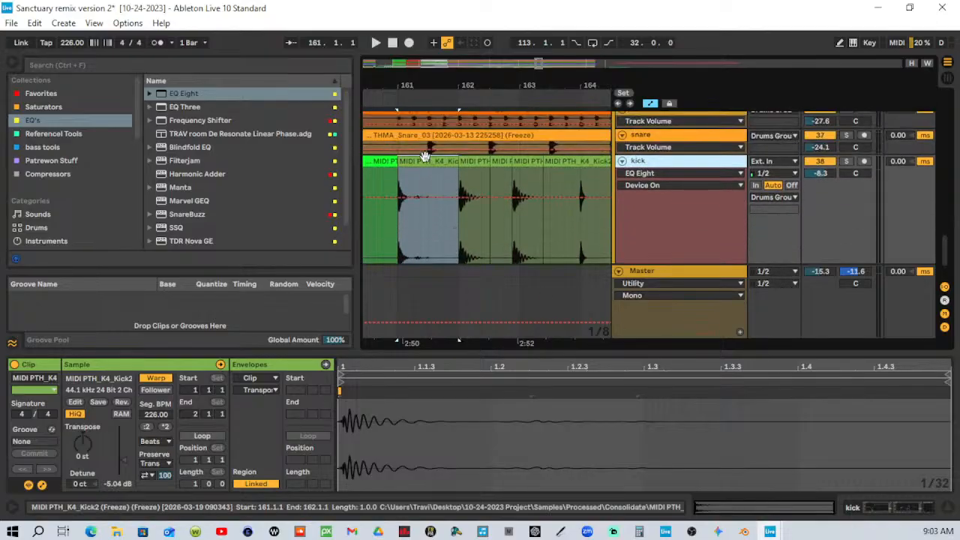
Duplicate the consolidated one-bar kick four times on the kick track, filling bars 162 to 165.
drag(450, 85, 402, 58)
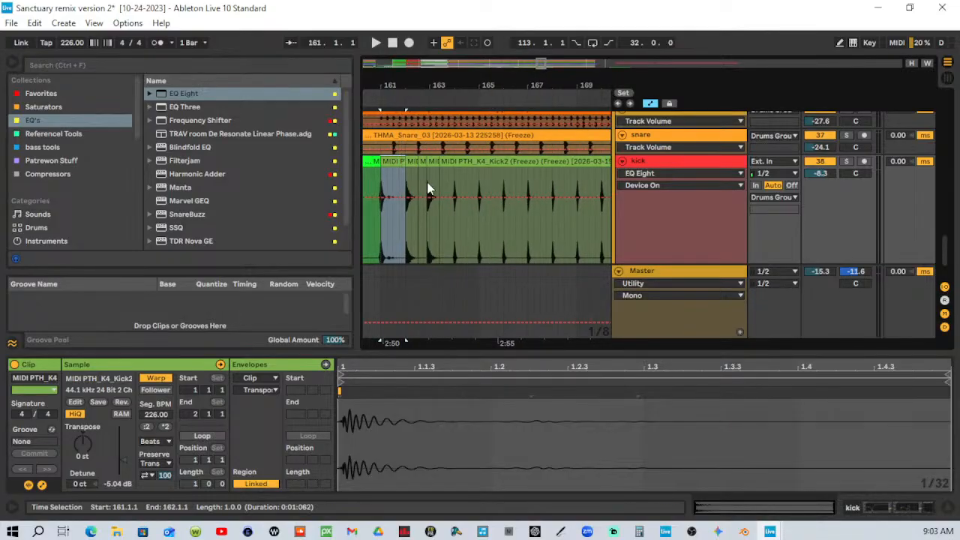
key(ctrl+d)
key(ctrl+d)
key(ctrl+d)
key(ctrl+d)
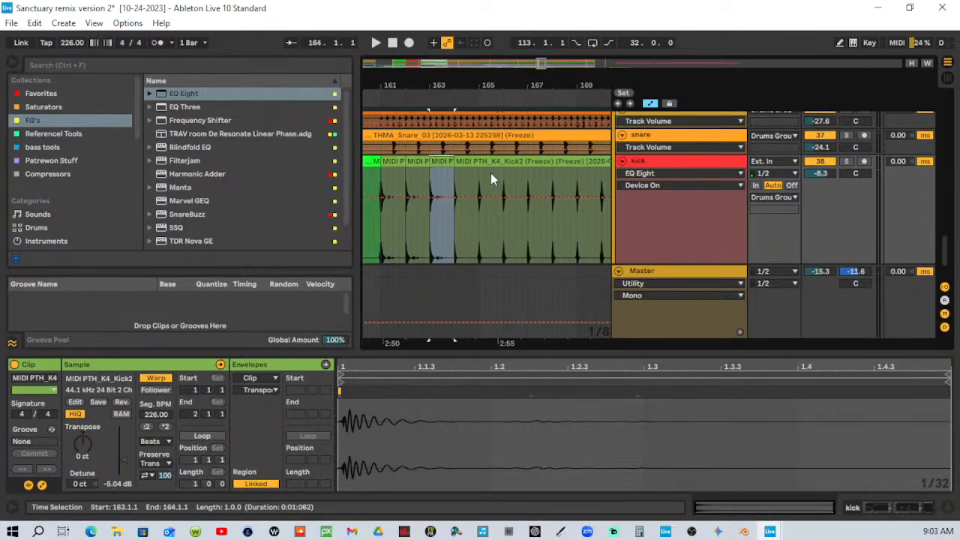
Reduce the kick track's height and inspect the duplicated kick at bar 165.
drag(516, 81, 473, 82)
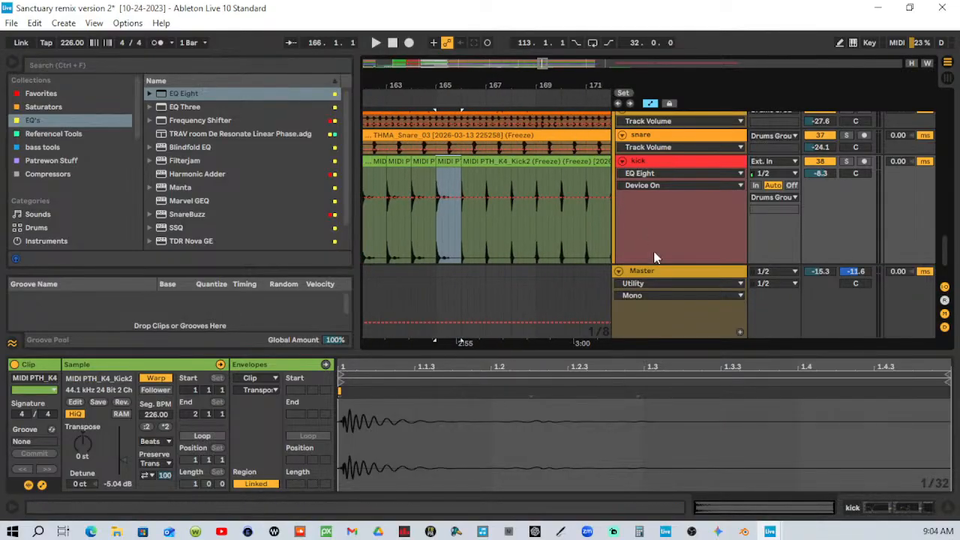
drag(664, 261, 680, 167)
scroll(670, 200, up, 2)
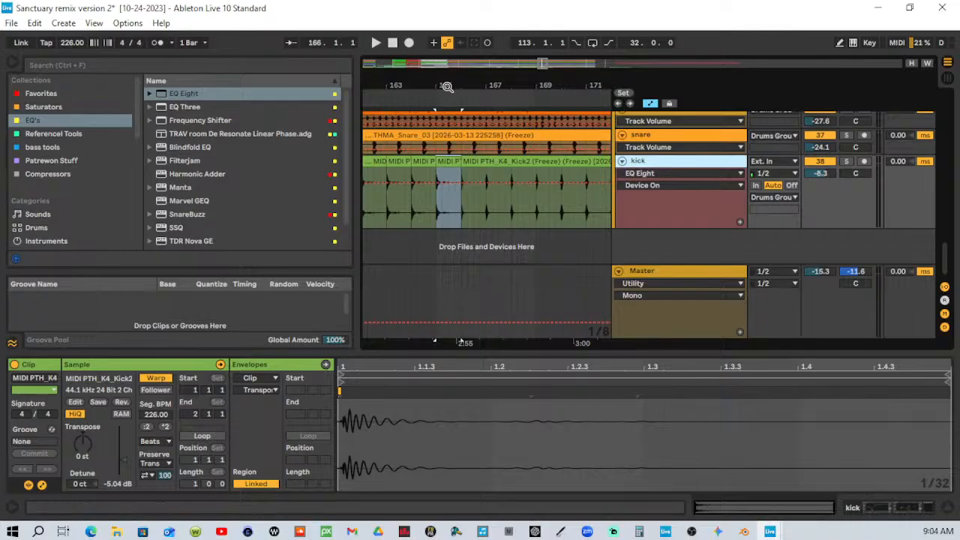
drag(446, 87, 426, 222)
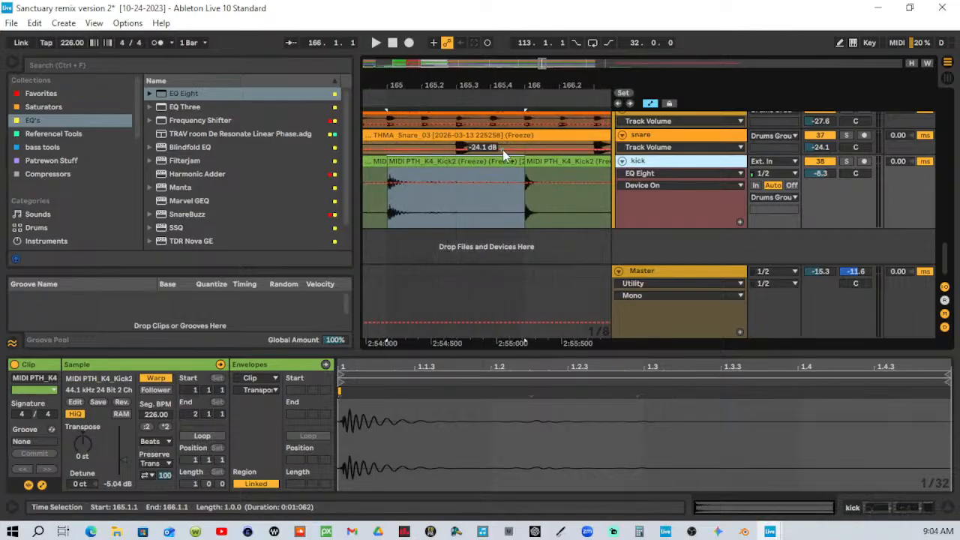
drag(483, 86, 428, 0)
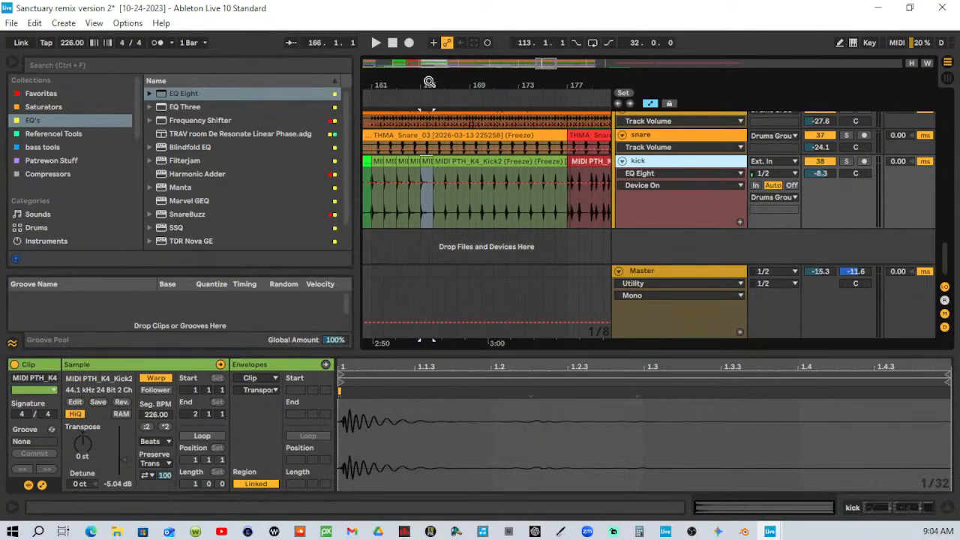
key(ctrl+d)
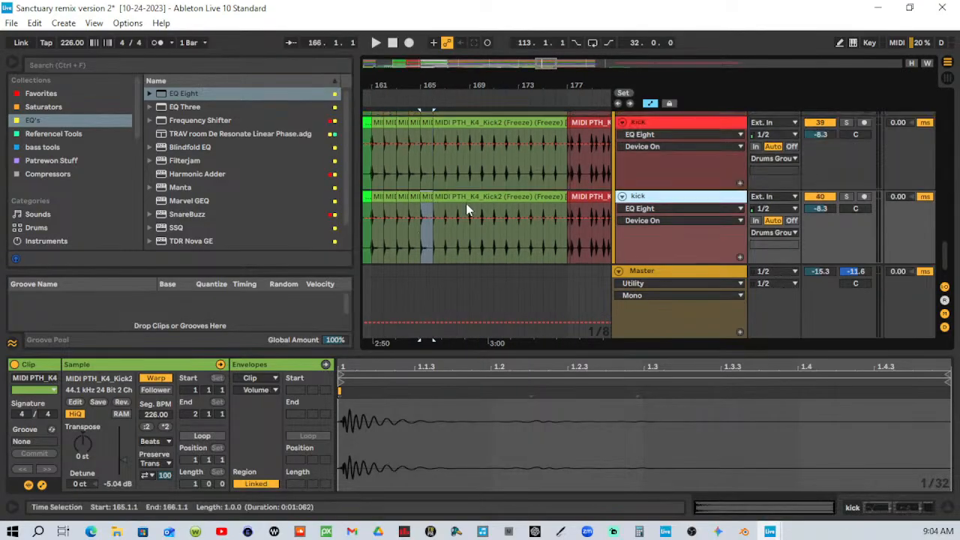
key(ctrl+z)
scroll(480, 249, up, 2)
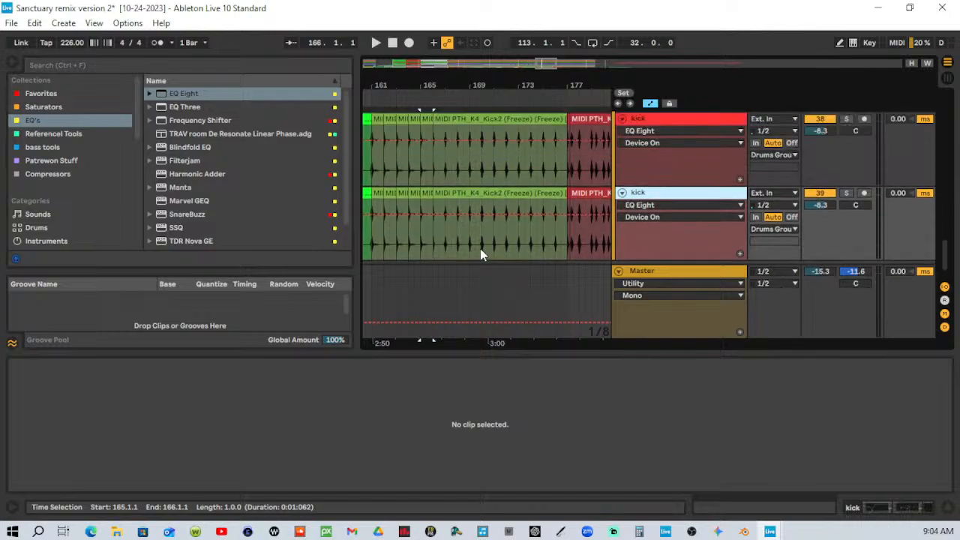
key(ctrl+z)
Duplicate the one-bar kick clip at bar 165 repeatedly until the copies reach bar 177.
click(430, 120)
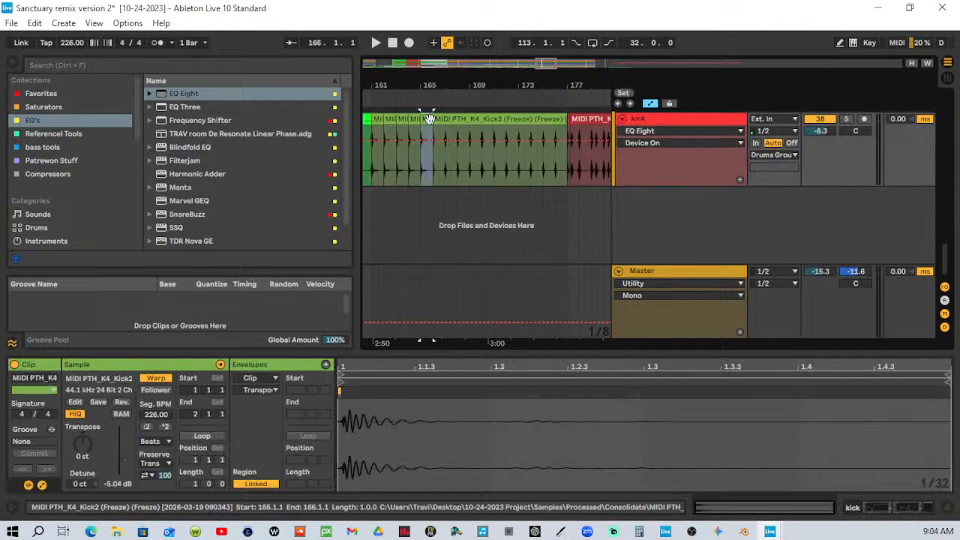
key(ctrl+d)
key(ctrl+d)
key(ctrl+d)
key(ctrl+d)
key(ctrl+d)
key(ctrl+d)
key(ctrl+d)
key(ctrl+d)
key(ctrl+d)
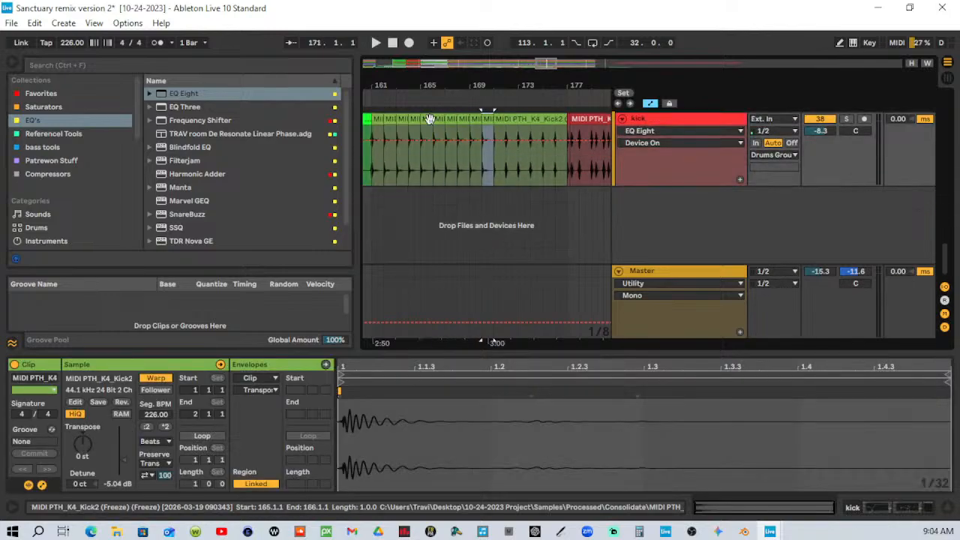
key(ctrl+d)
key(ctrl+d)
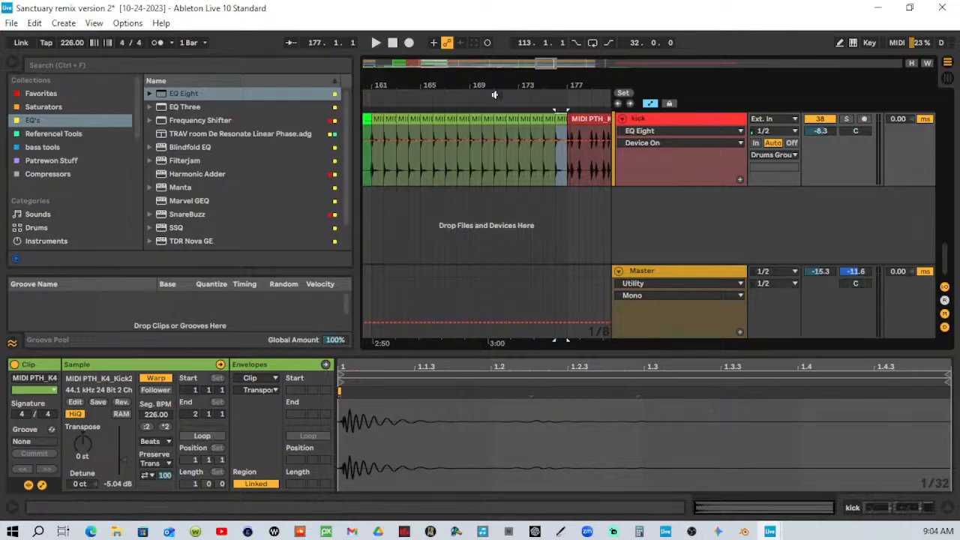
Play the arrangement from about bar 159 into the repeated kicks at bar 161.
drag(502, 76, 533, 85)
click(421, 92)
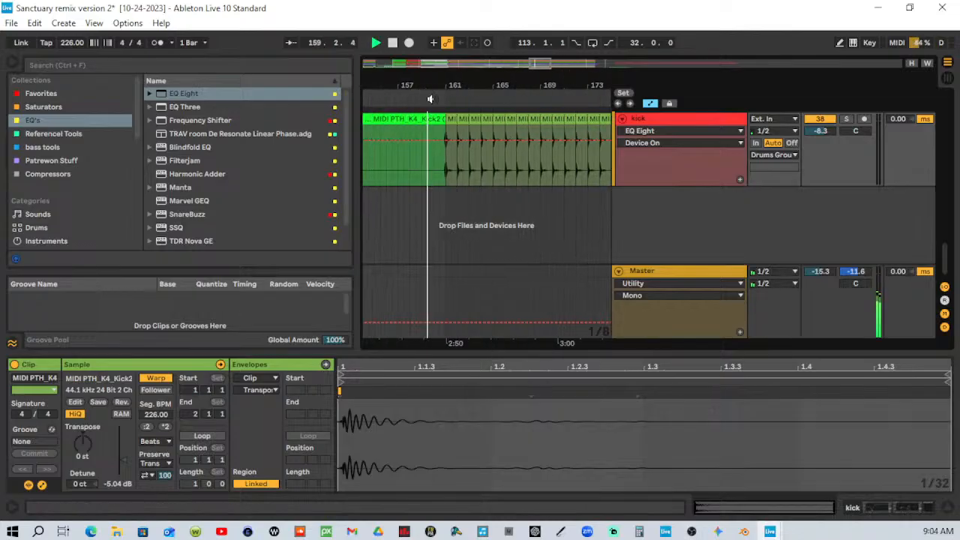
drag(466, 76, 465, 81)
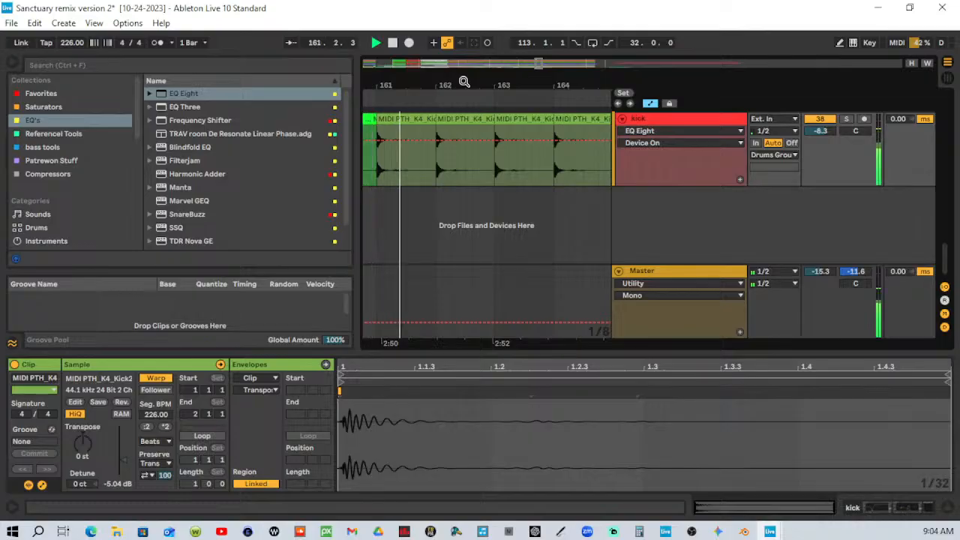
key(space)
Stretch the bar 161 kick by moving its end warp marker out to about 2.2.4, and play it in context.
double_click(408, 117)
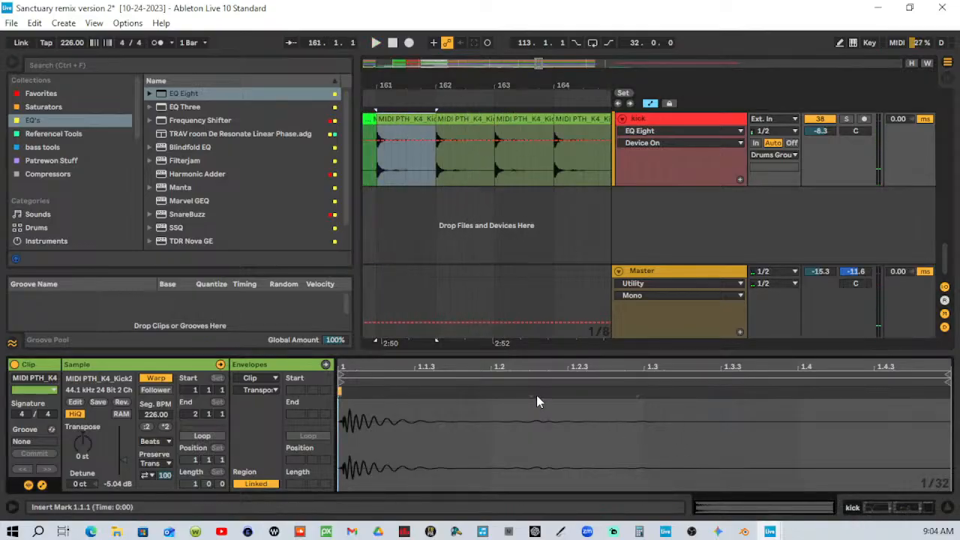
click(799, 407)
mouse_move(797, 391)
mouse_down()
mouse_move(893, 389)
mouse_move(869, 391)
mouse_up()
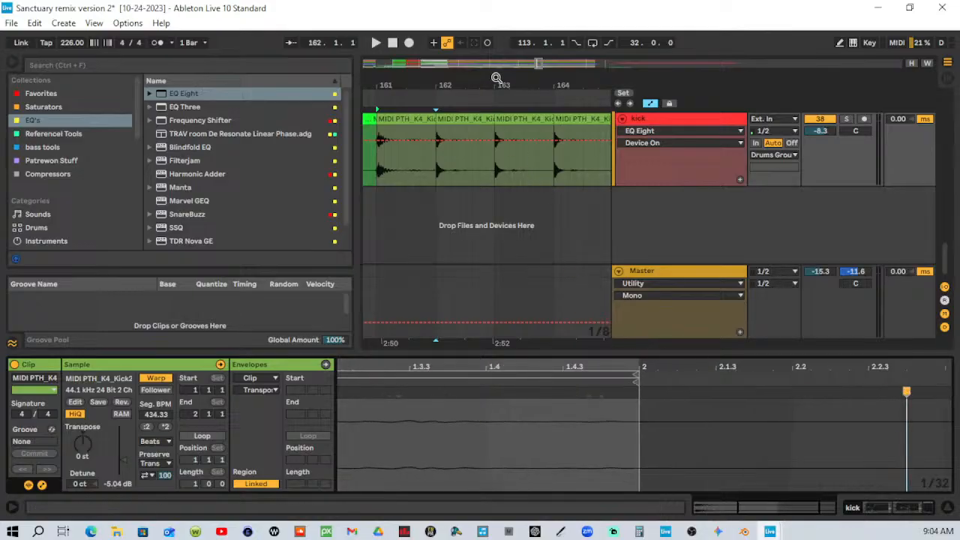
drag(496, 78, 467, 78)
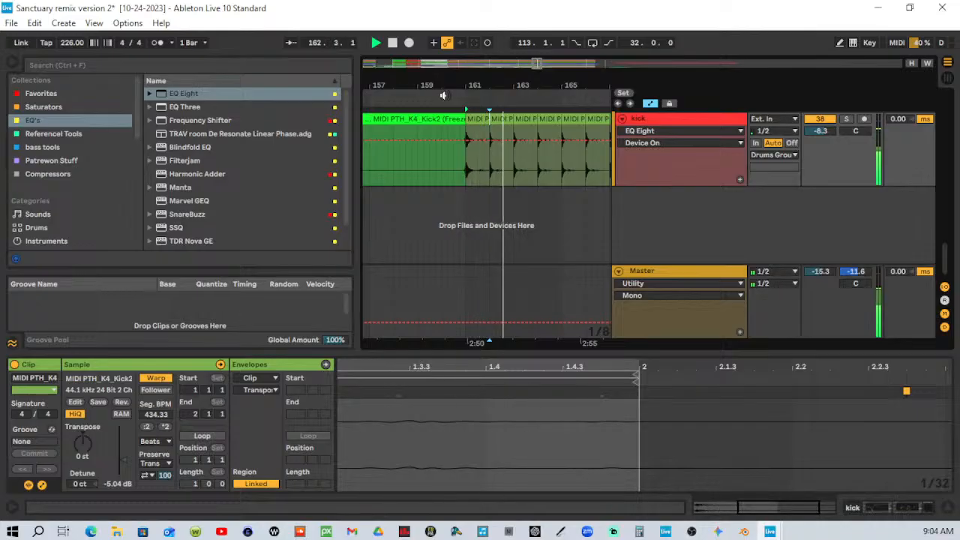
click(443, 95)
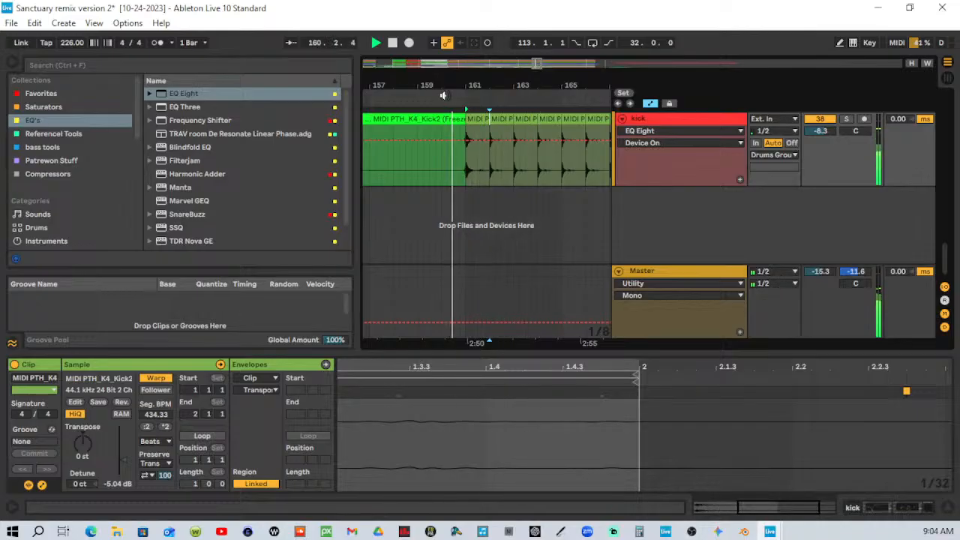
key(space)
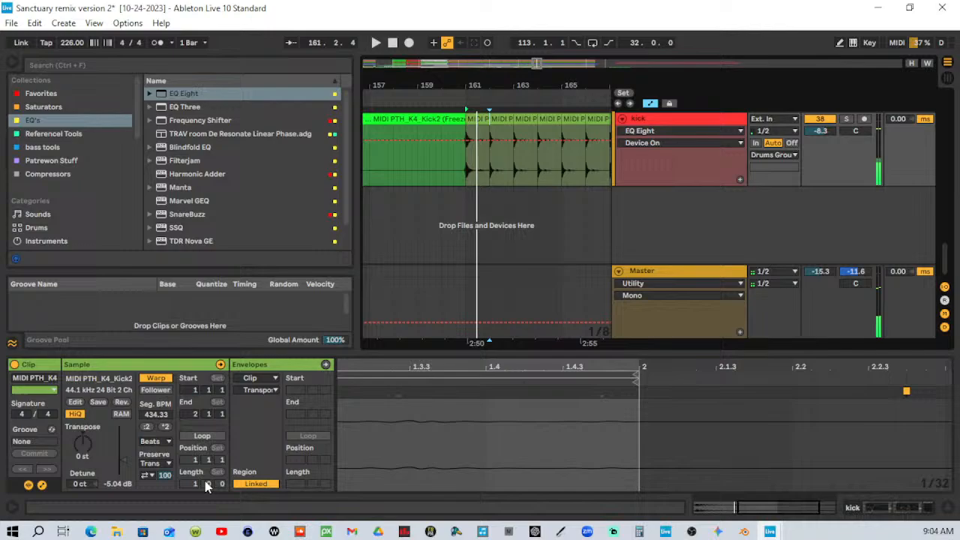
Switch the bar 161 kick clip's warp mode to Texture and play it back.
click(165, 441)
click(154, 474)
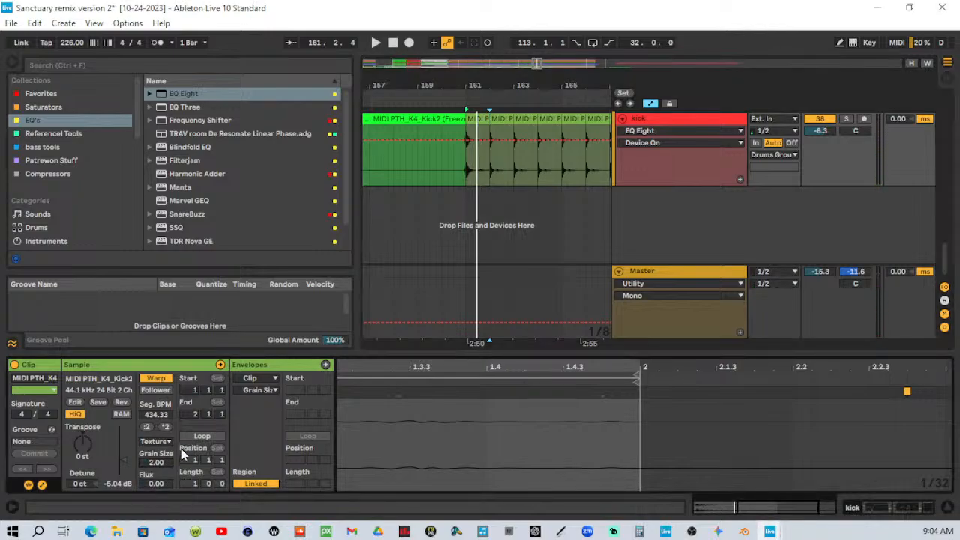
key(space)
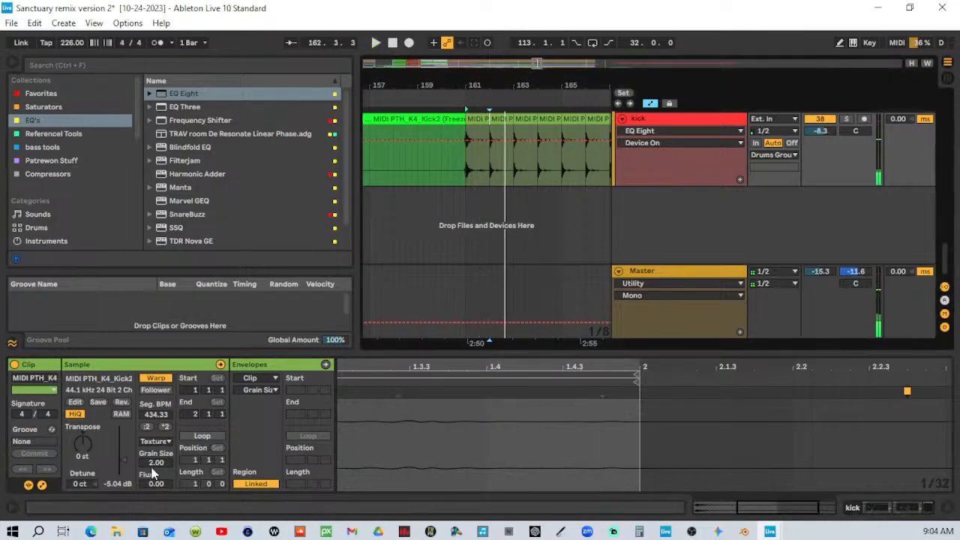
Set the Texture grain size of the bar 161 kick to 185.52 and audition the transition into it.
drag(152, 464, 153, 406)
click(453, 98)
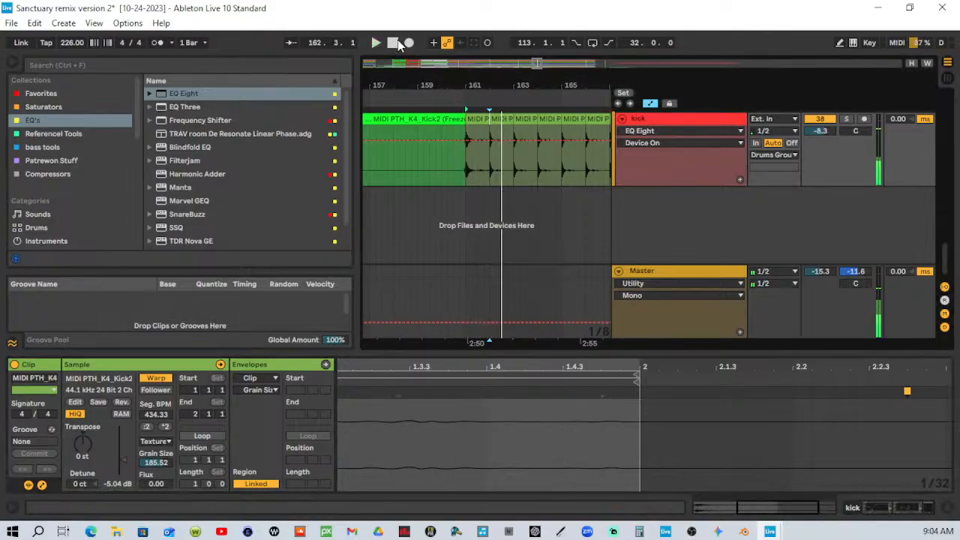
click(376, 43)
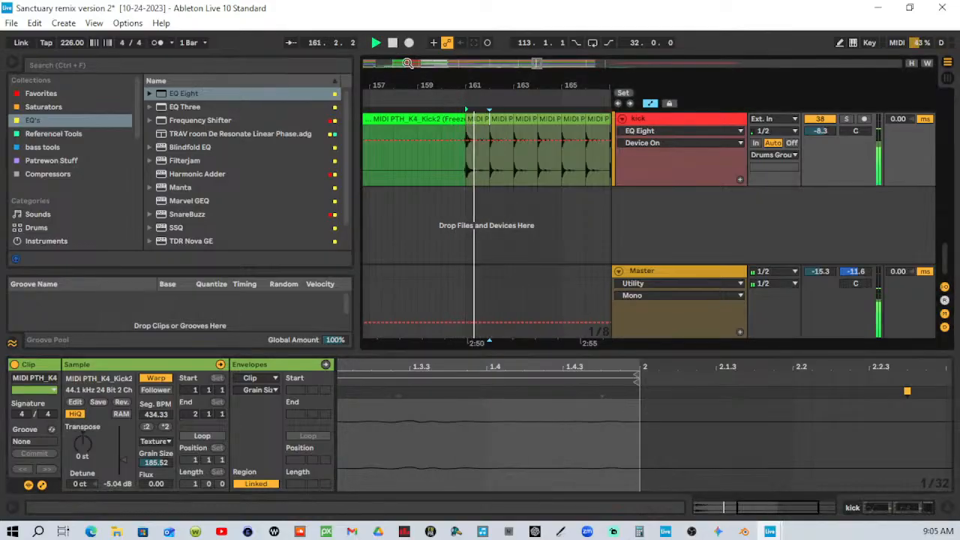
click(392, 43)
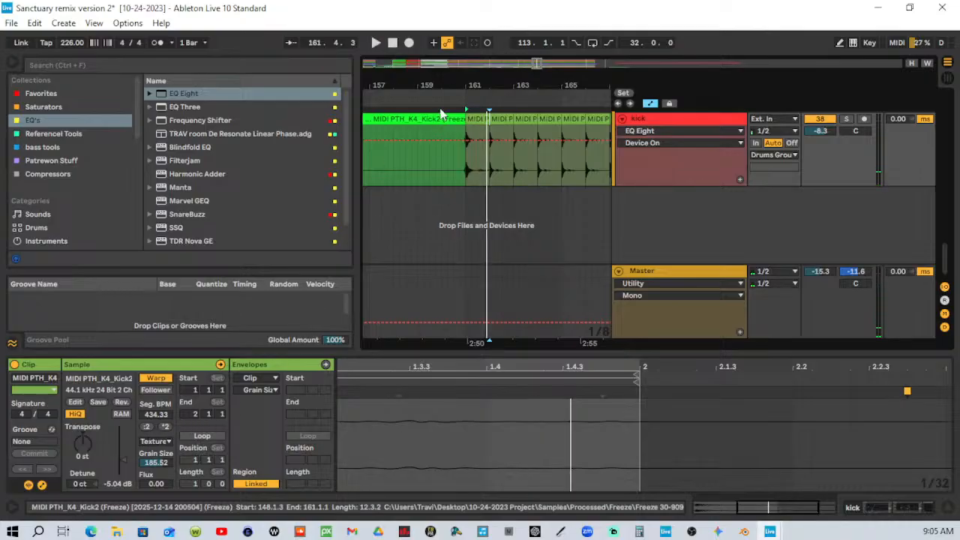
click(460, 96)
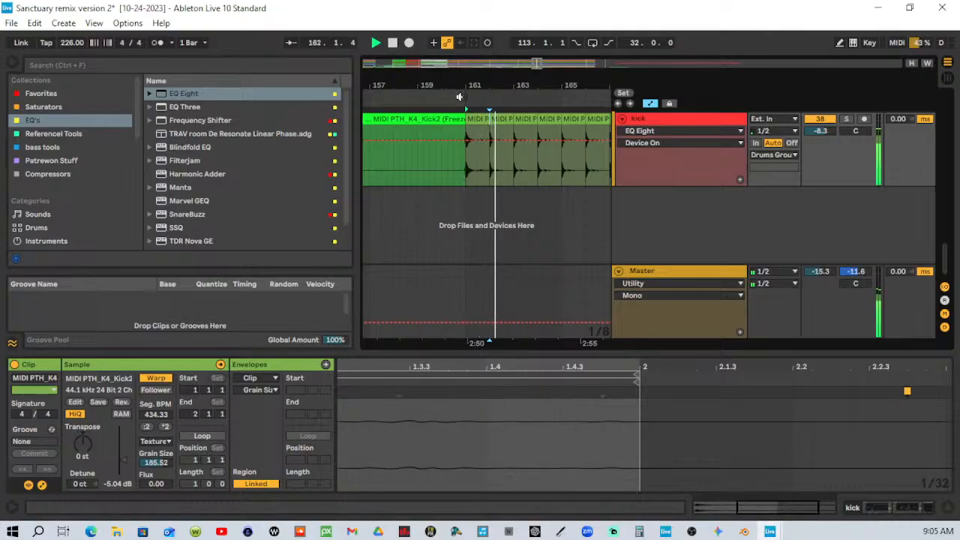
click(460, 99)
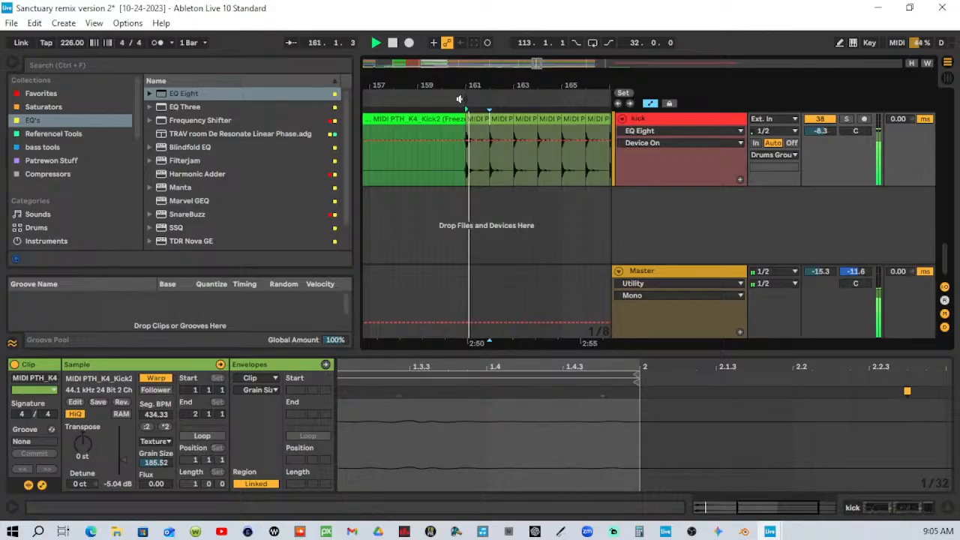
key(space)
Consolidate the Texture-warped kick clip from 161.1.1 to 162.1.1 and play it against the following kick.
drag(467, 88, 441, 124)
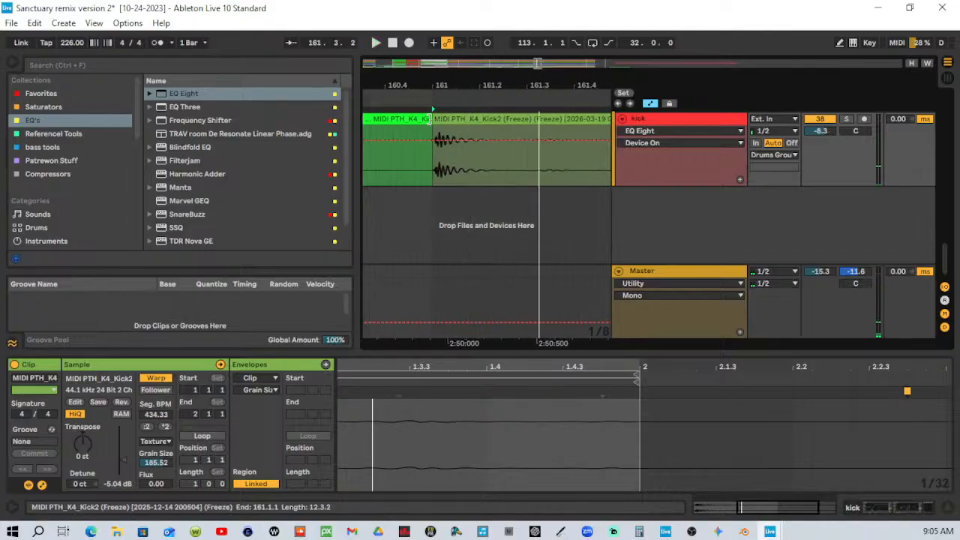
drag(526, 85, 443, 60)
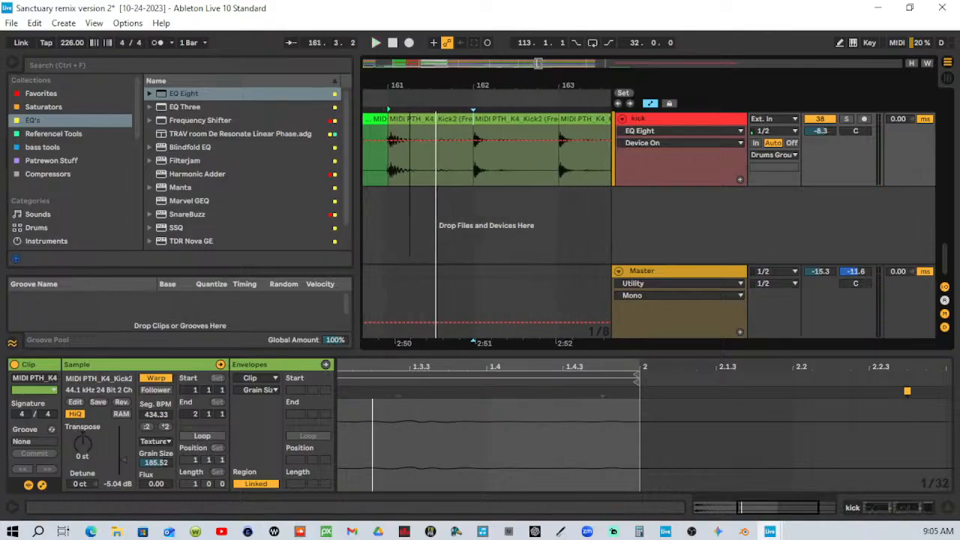
click(450, 120)
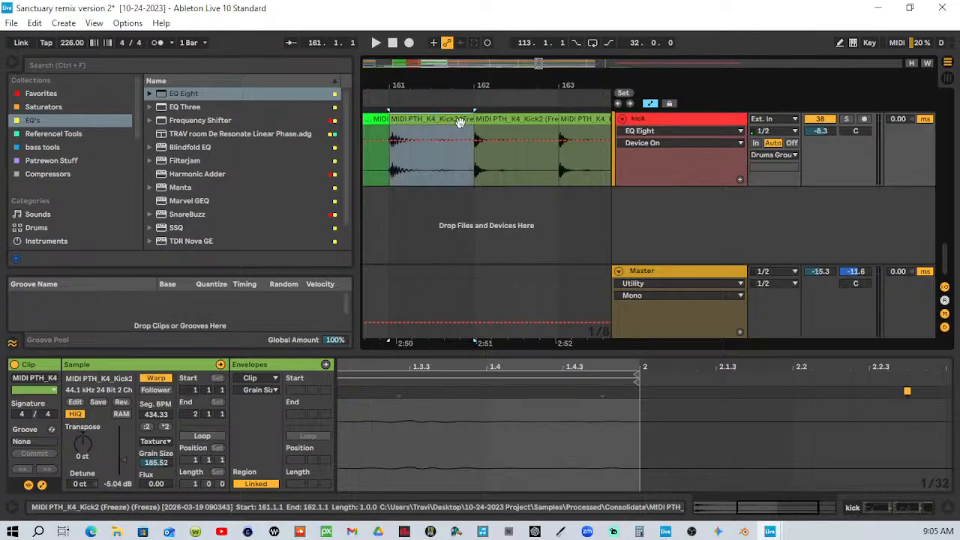
key(ctrl+j)
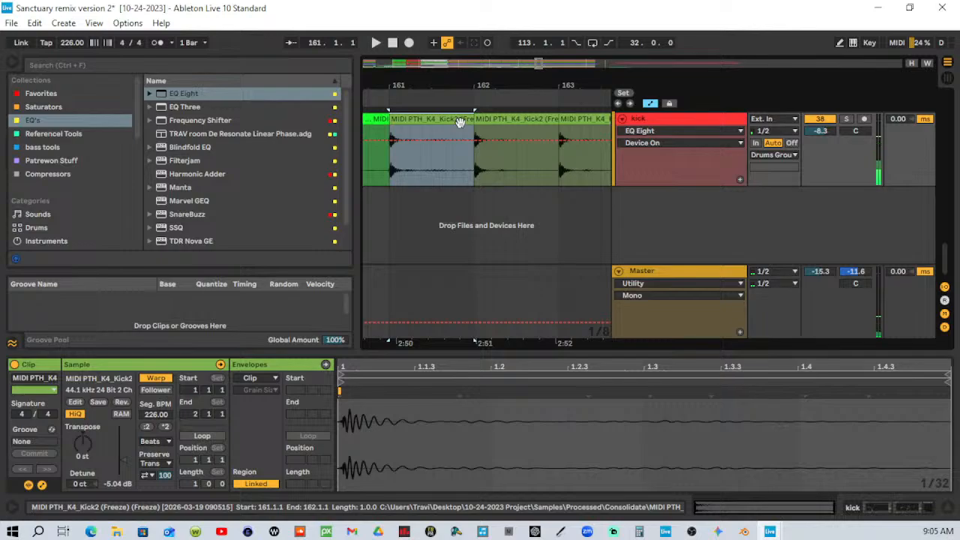
click(477, 81)
click(476, 84)
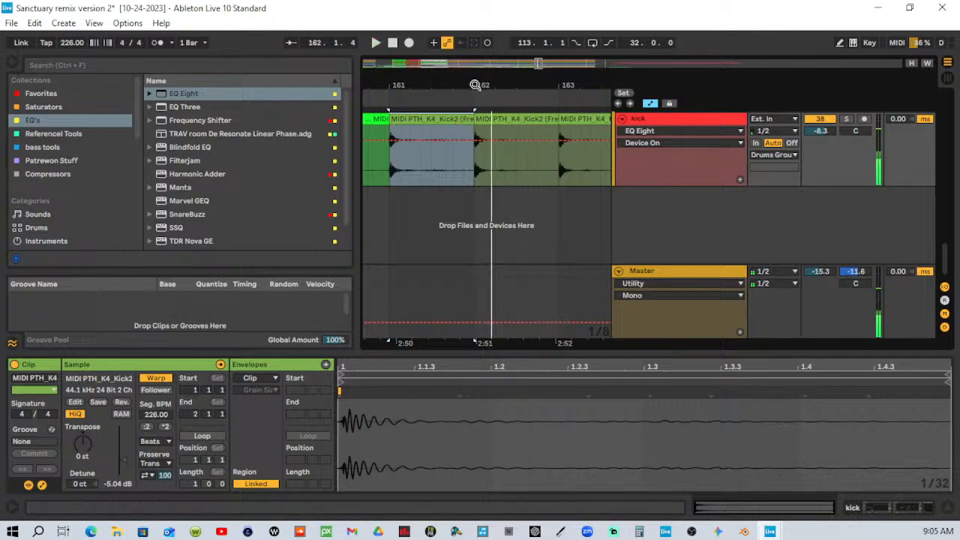
Reset the bar 161 kick clip's gain to 0.00 dB and play it into the bar 162 kick.
drag(476, 86, 533, 104)
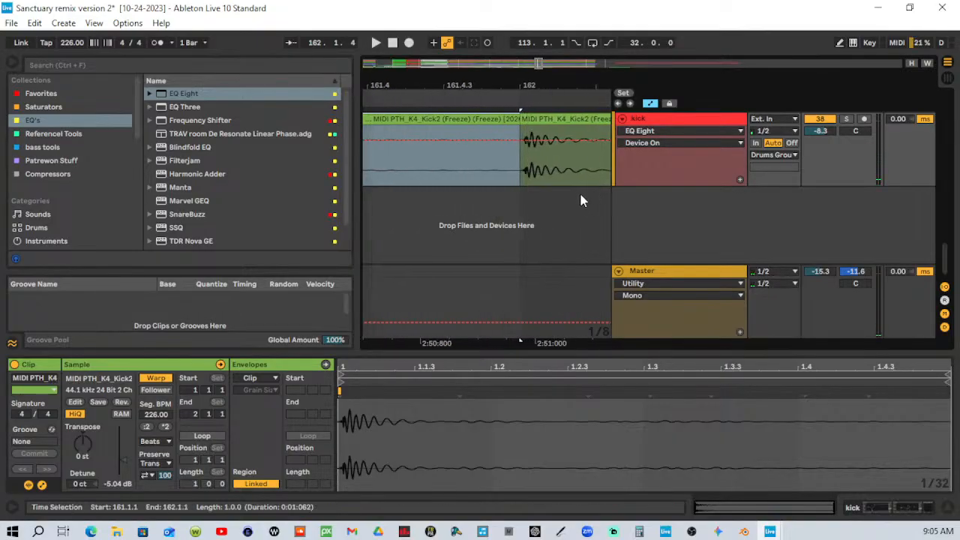
click(15, 65)
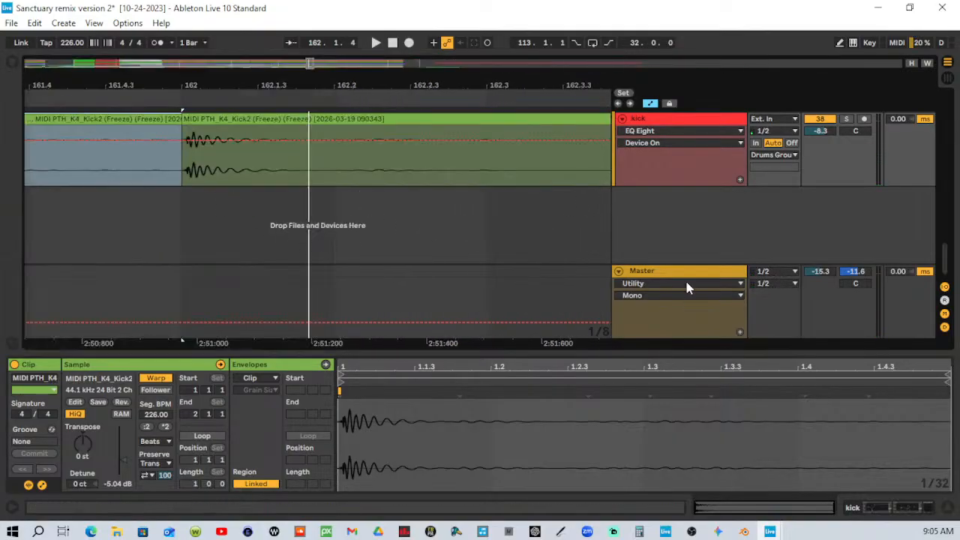
drag(662, 184, 665, 221)
scroll(319, 165, left, 10)
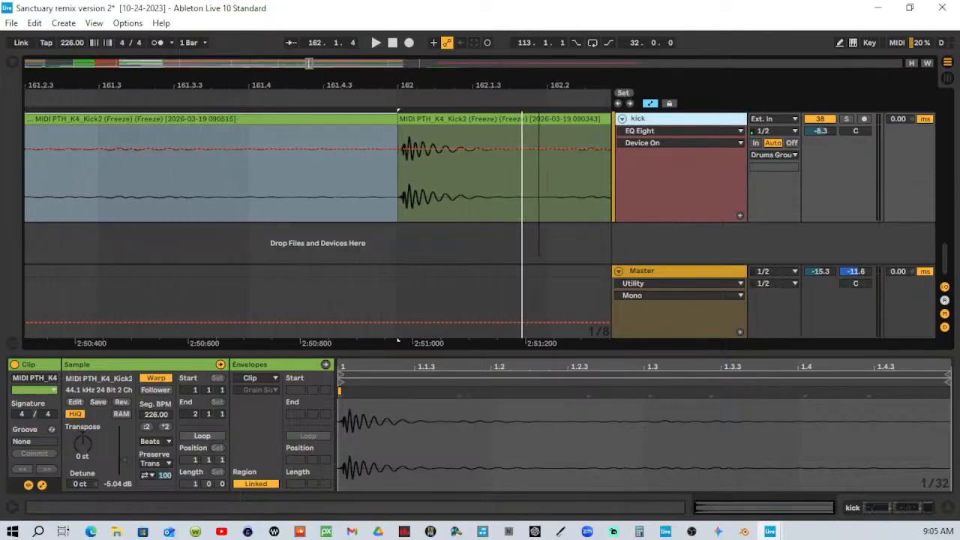
drag(458, 85, 436, 71)
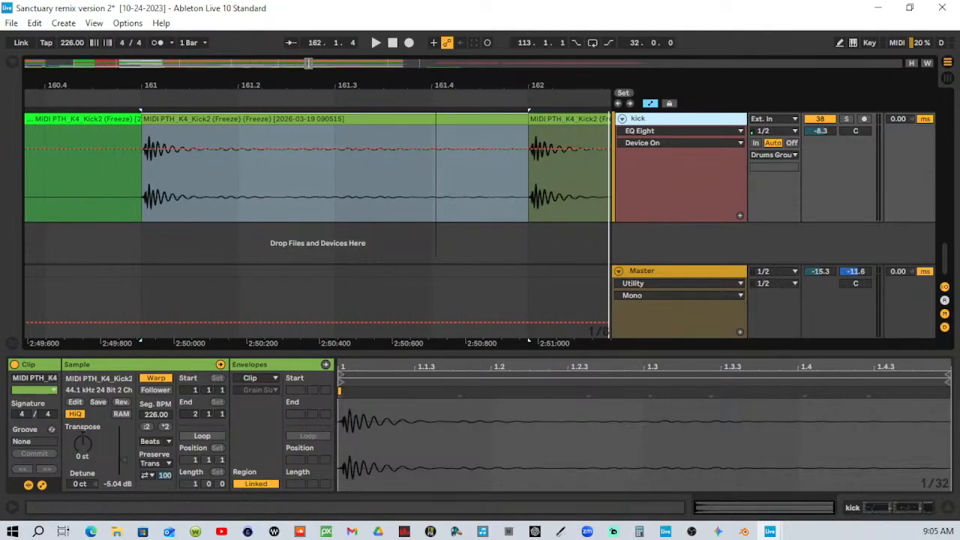
double_click(204, 120)
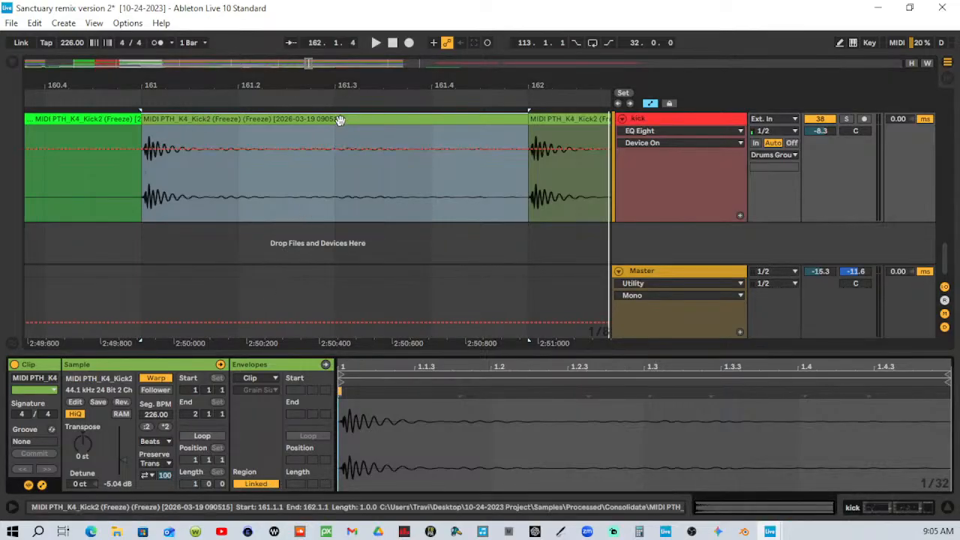
double_click(120, 485)
click(102, 94)
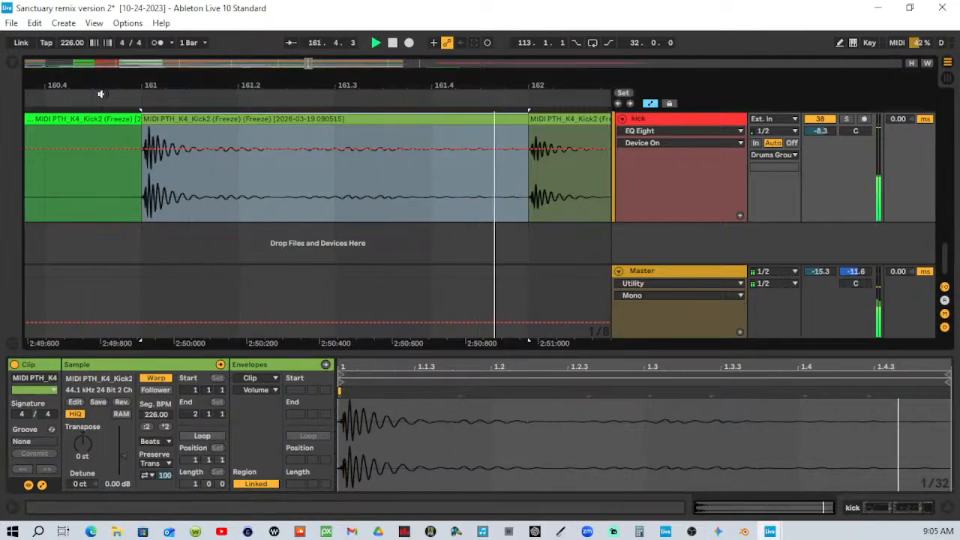
key(space)
Recolour the bar 162 kick clip blue to distinguish it from the bar 161 kick.
scroll(155, 71, up, 1)
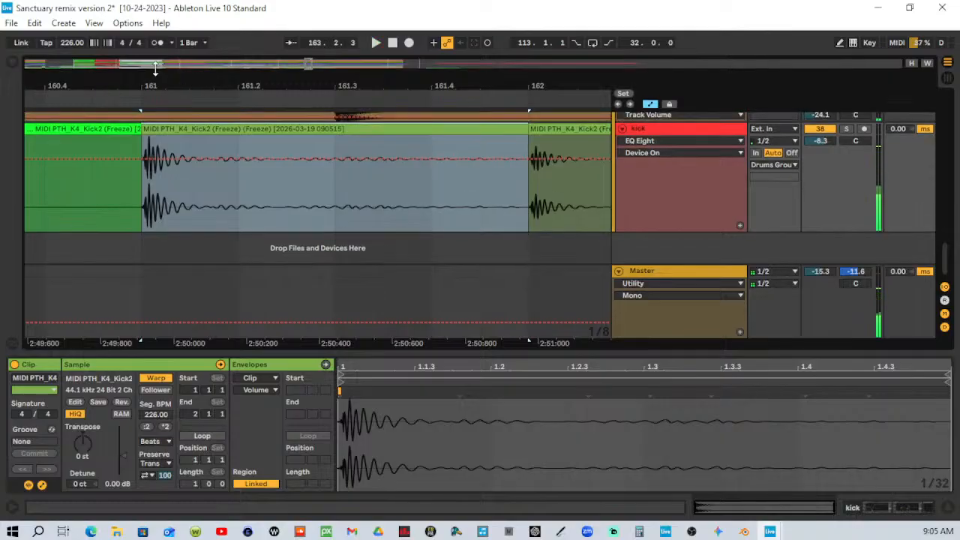
drag(184, 84, 172, 32)
right_click(272, 133)
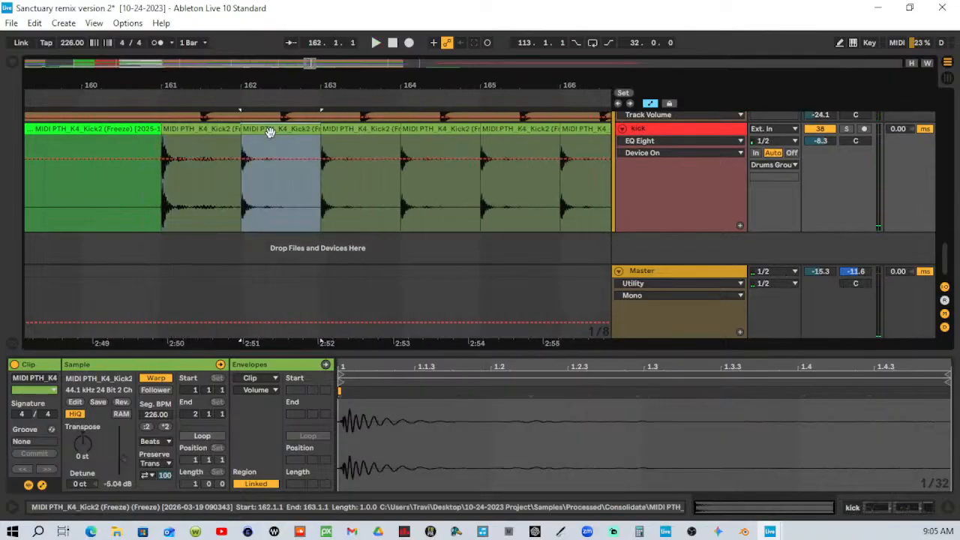
click(343, 445)
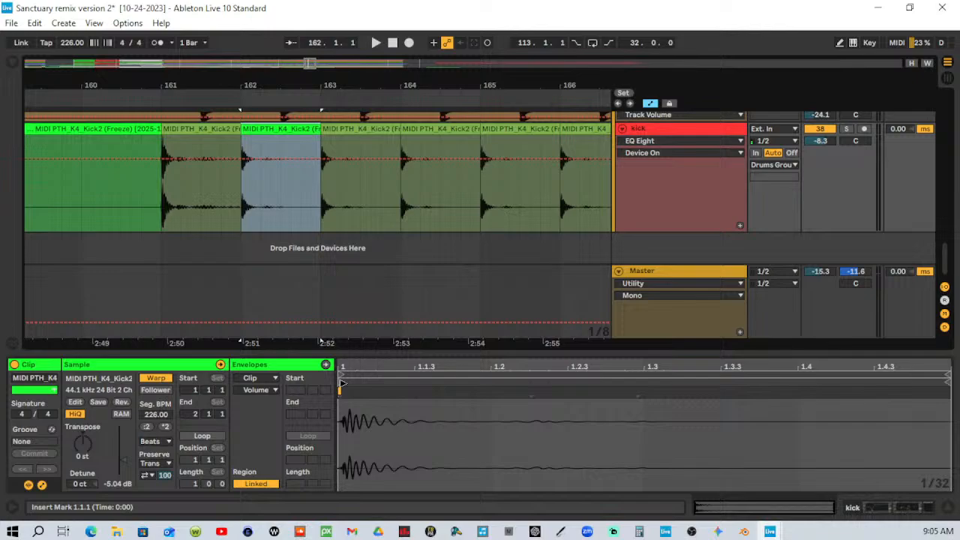
right_click(277, 132)
click(399, 456)
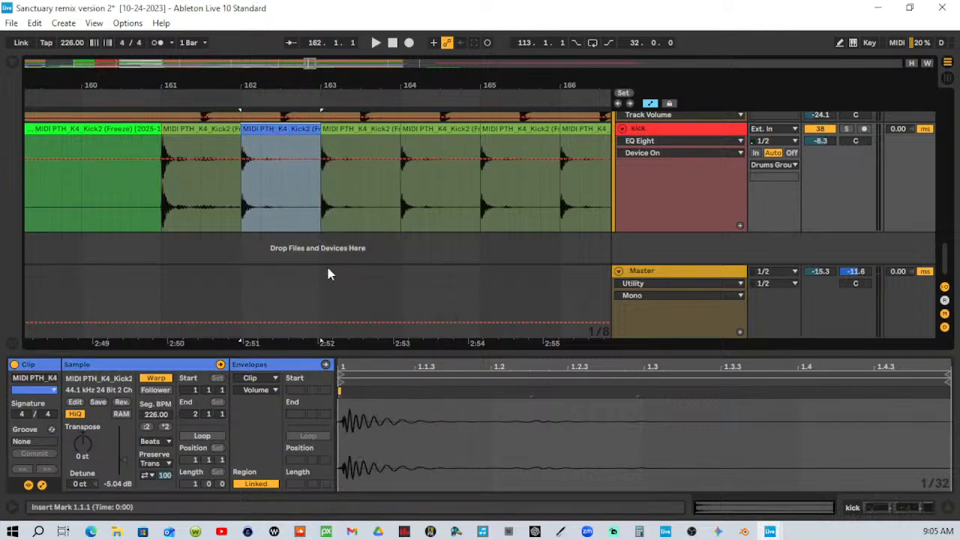
Duplicate the pair of kick clips at bars 161 and 162 repeatedly up to bar 177 and play the alternating pattern.
shift+click(215, 113)
drag(248, 82, 187, 83)
key(ctrl+d)
key(ctrl+d)
key(ctrl+d)
key(ctrl+d)
key(ctrl+d)
key(ctrl+d)
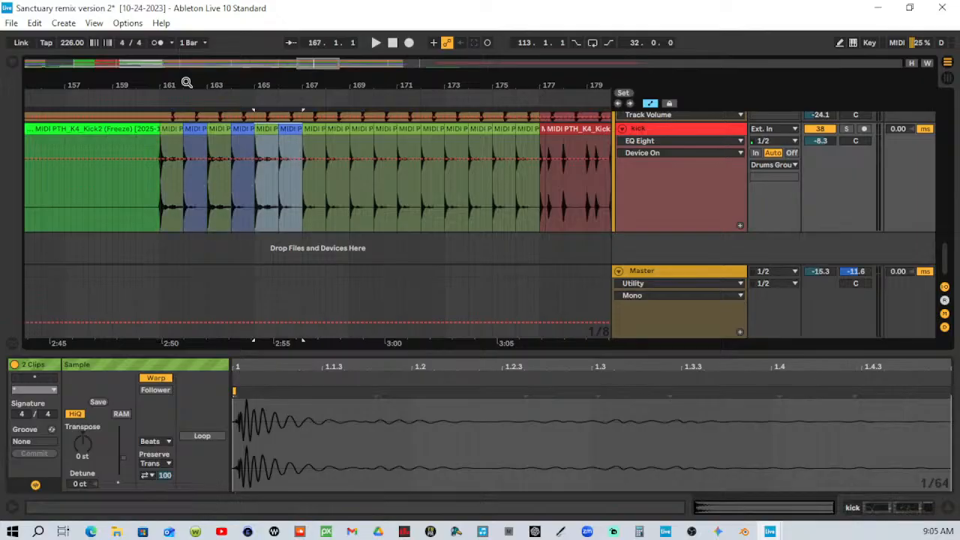
key(ctrl+d)
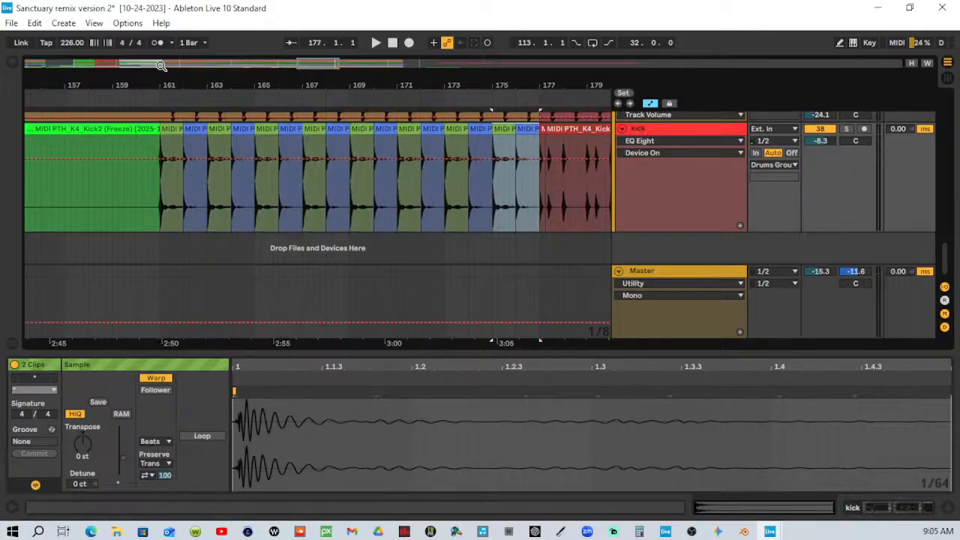
click(143, 97)
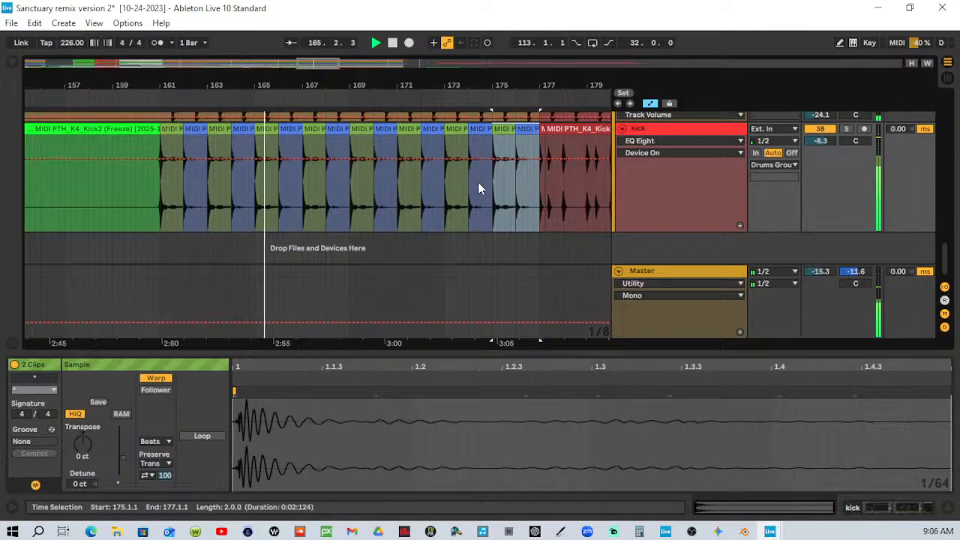
key(space)
Search the Favorites for "clip" and insert RazorClip on the kick track between the second EQ Eight and SPAN Plus.
click(661, 128)
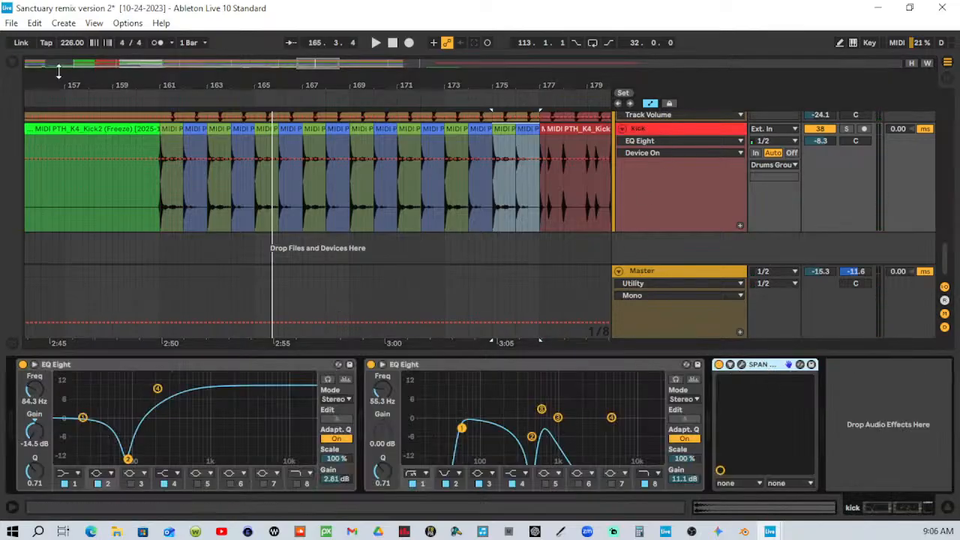
click(13, 64)
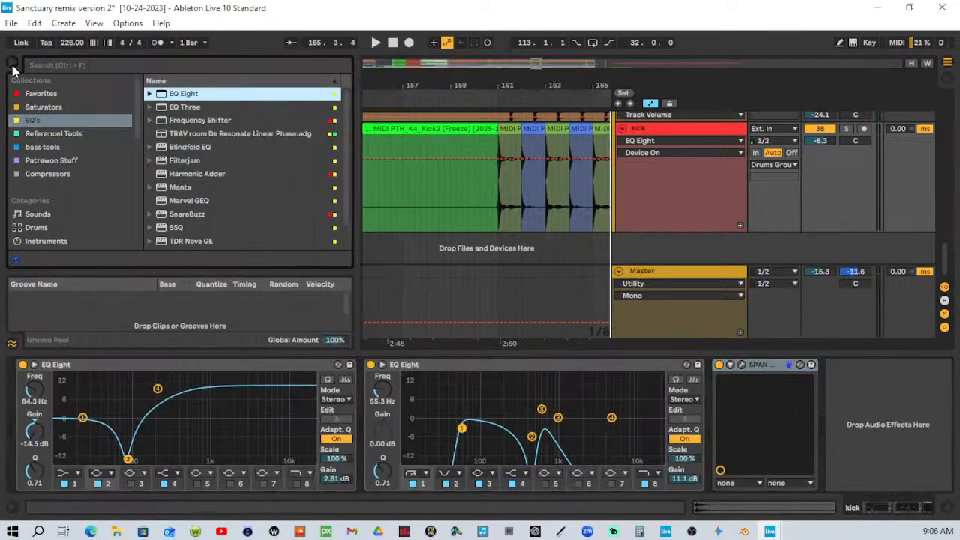
click(52, 95)
click(77, 65)
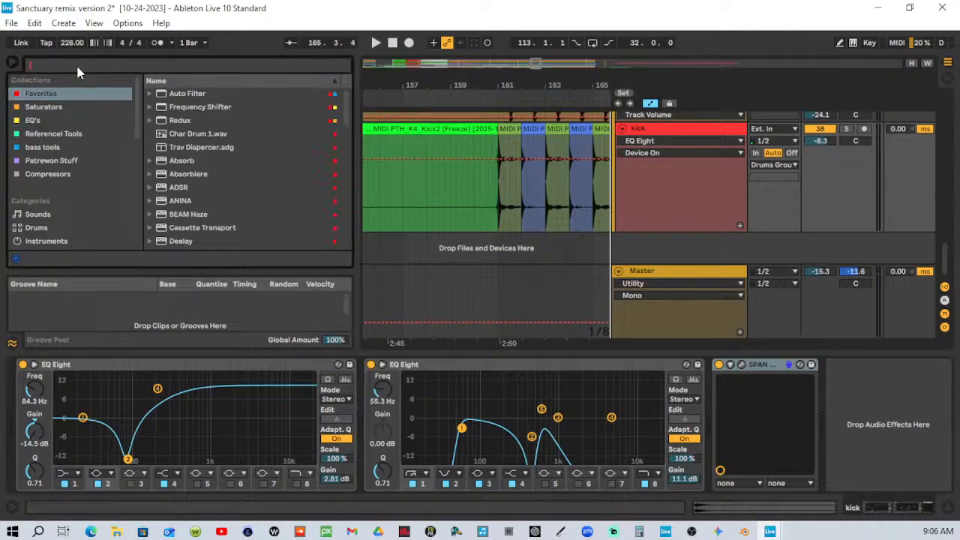
text(clip)
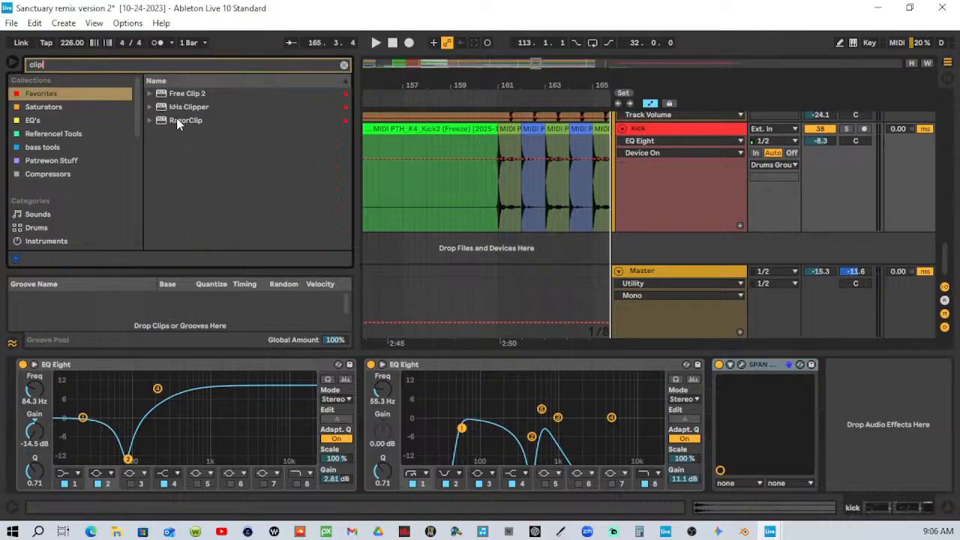
drag(178, 123, 868, 368)
drag(756, 366, 709, 380)
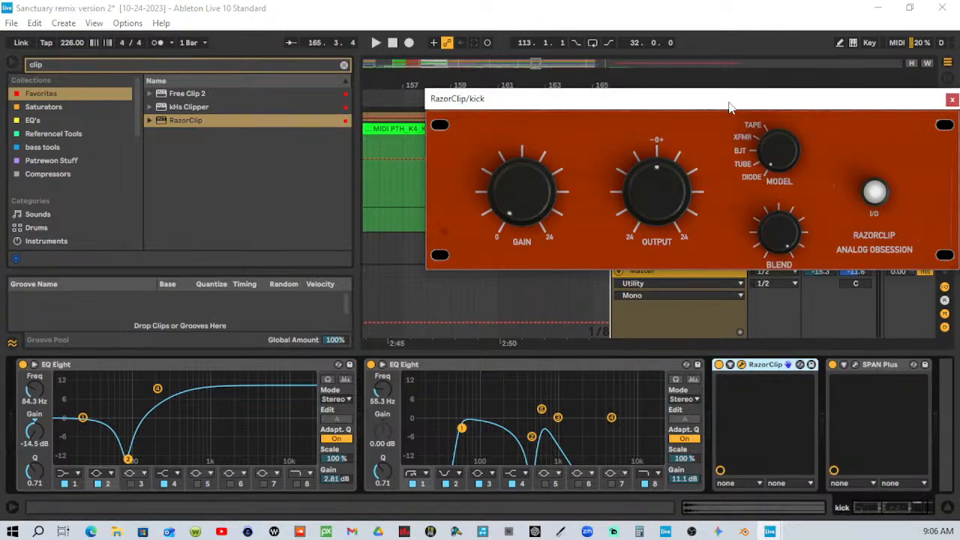
drag(731, 107, 384, 179)
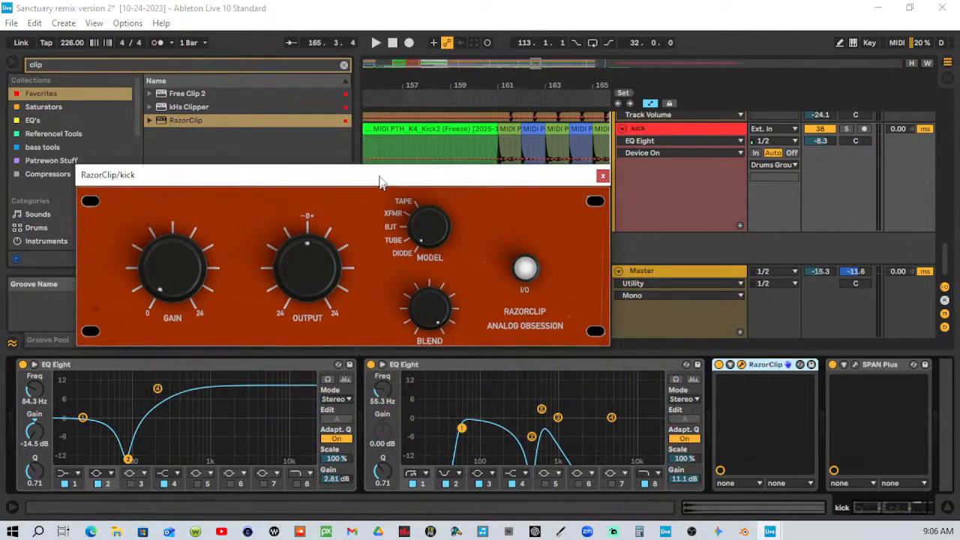
Automate RazorClip's Device On parameter so it is off by default, switches on at about bar 160 and off at about bar 177.
right_click(722, 371)
click(736, 375)
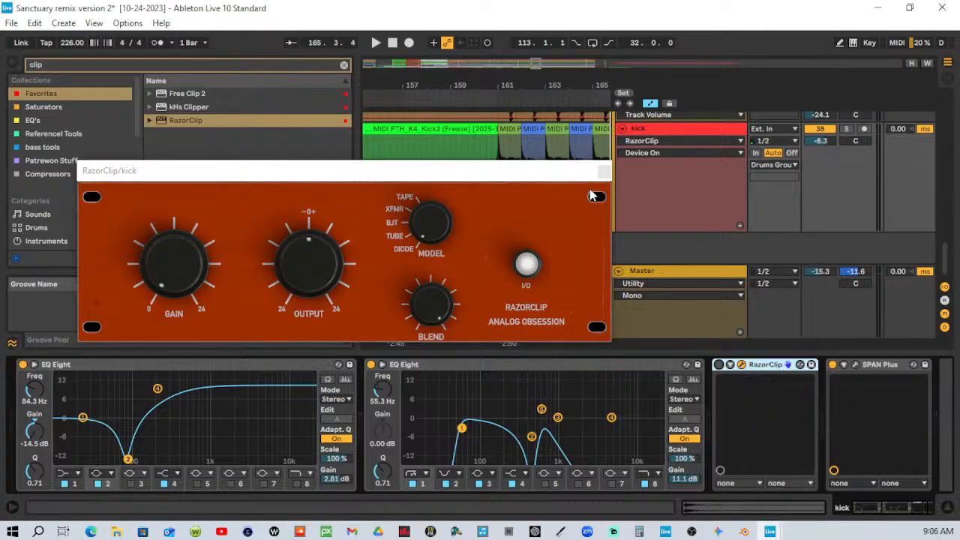
drag(577, 171, 596, 270)
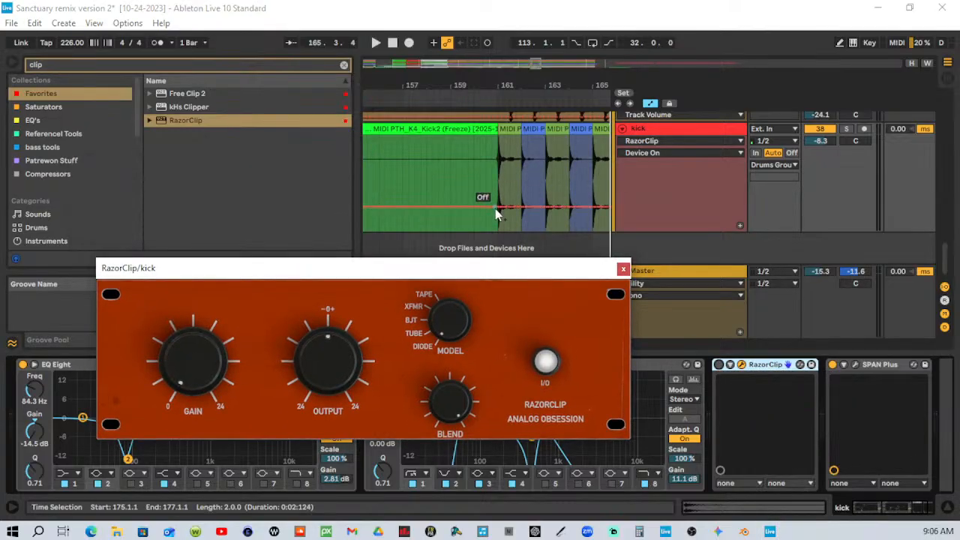
click(473, 208)
drag(491, 208, 476, 150)
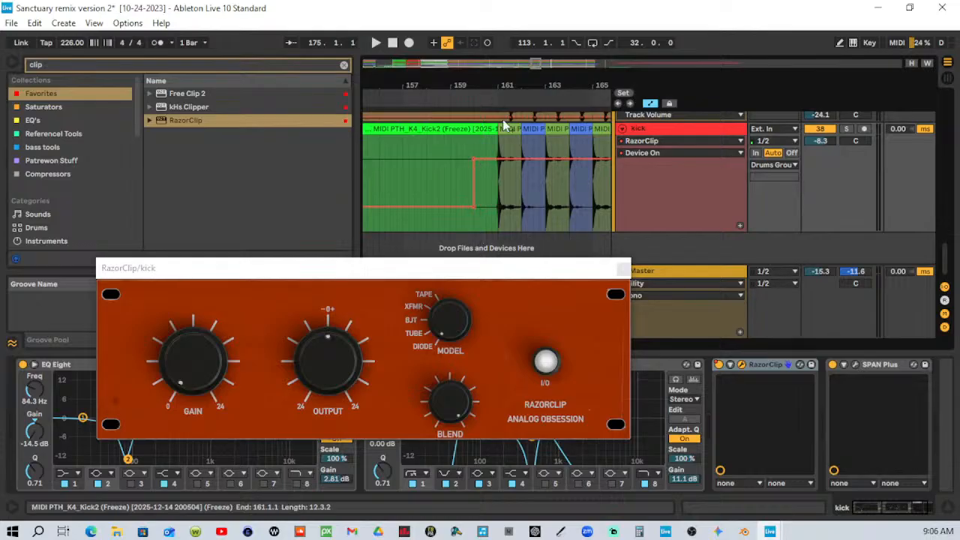
drag(542, 84, 443, 33)
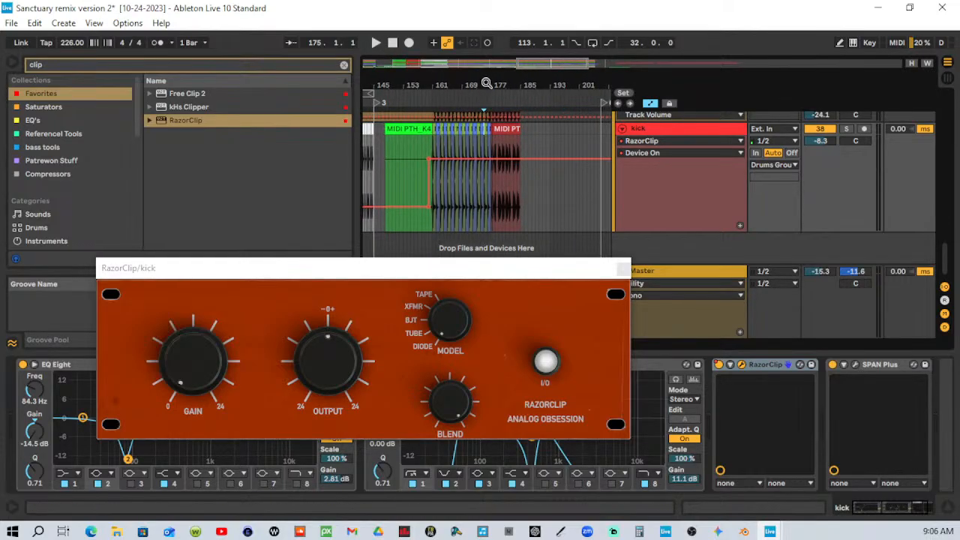
drag(487, 84, 485, 207)
drag(503, 87, 562, 86)
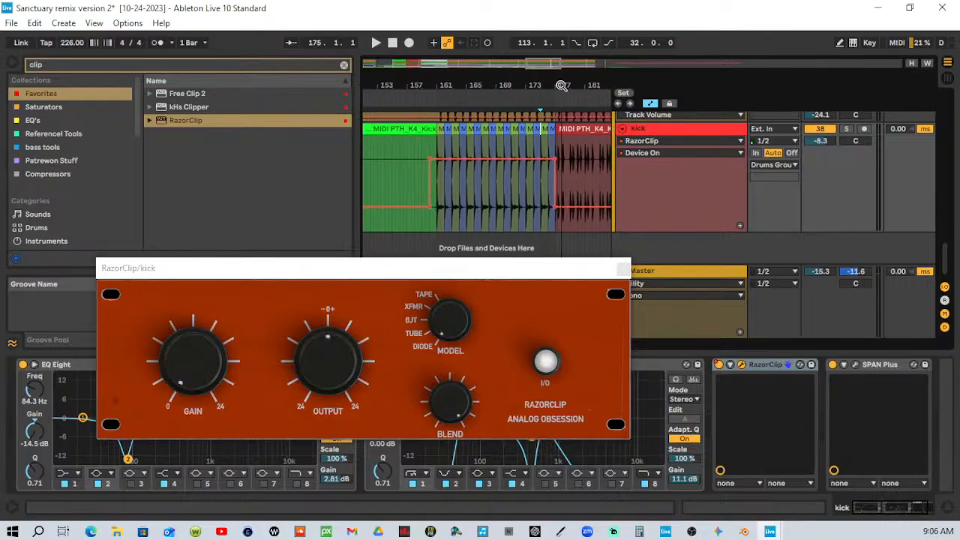
Play the kick section while auditioning RazorClip's clipping models, and set the model to TUBE.
click(431, 106)
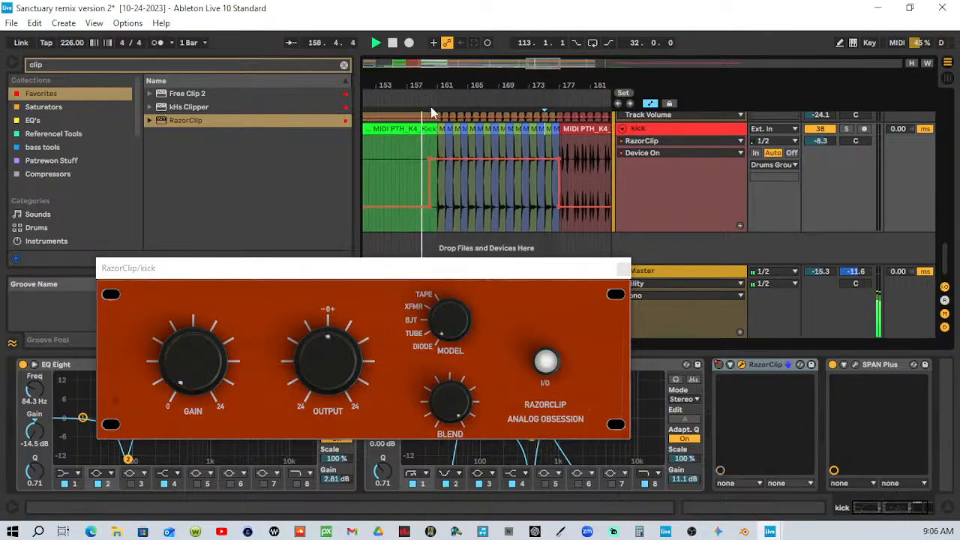
click(448, 334)
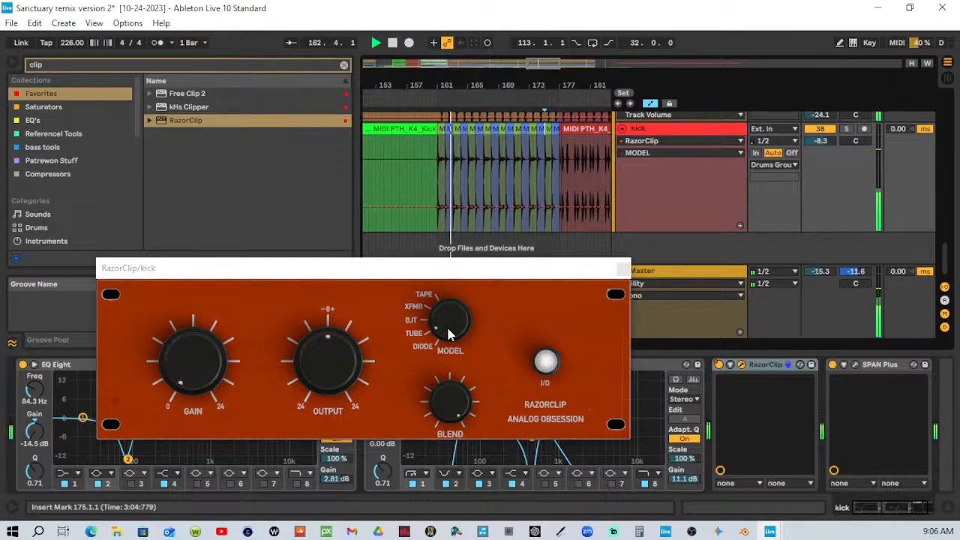
scroll(448, 334, up, 1)
scroll(448, 334, up, 1)
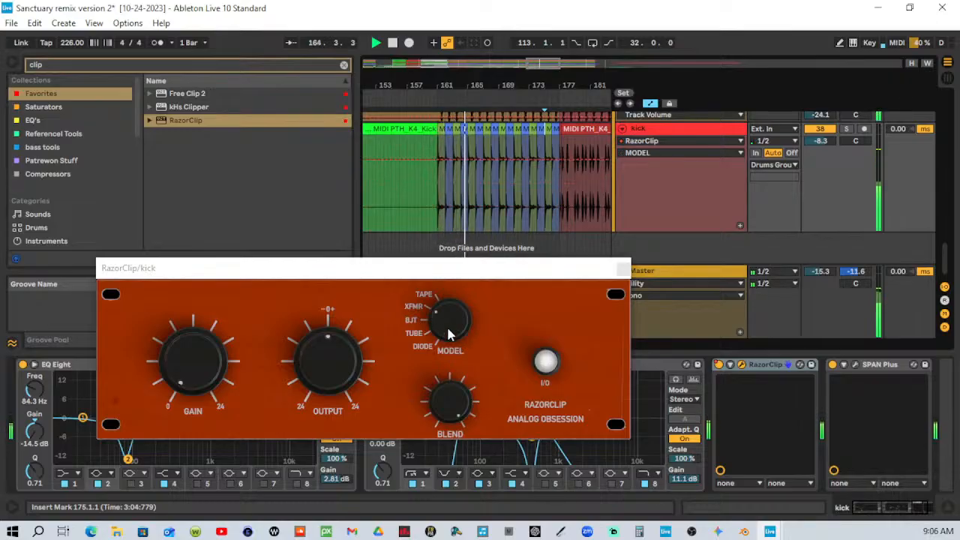
scroll(448, 334, up, 1)
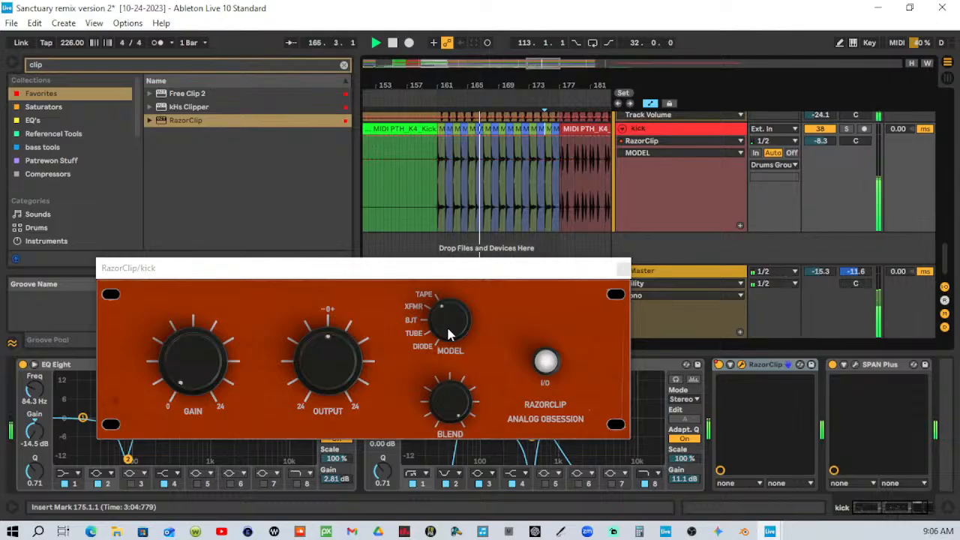
scroll(448, 334, down, 2)
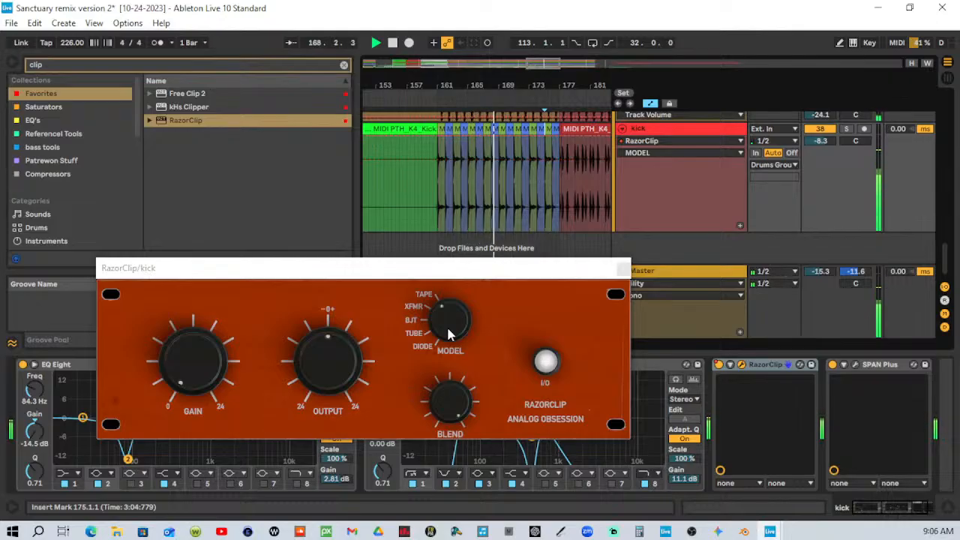
scroll(448, 334, up, 1)
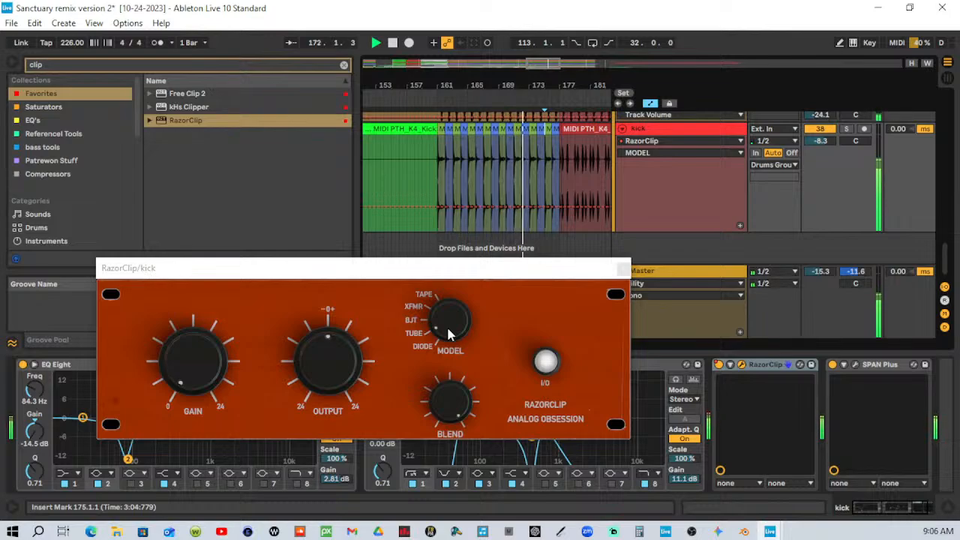
key(space)
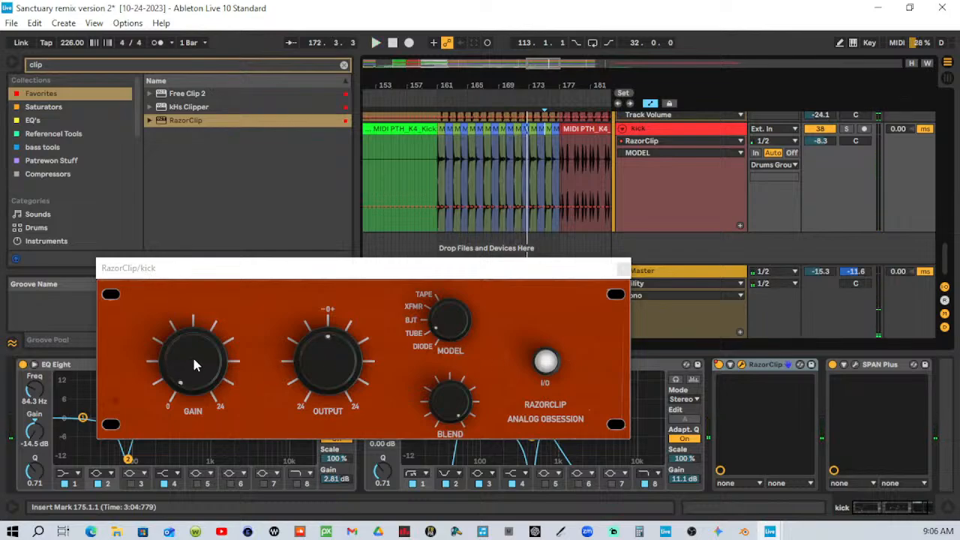
Raise RazorClip's gain to slightly above 6.5 dB while playing the kick section from about bar 160.
scroll(194, 365, up, 1)
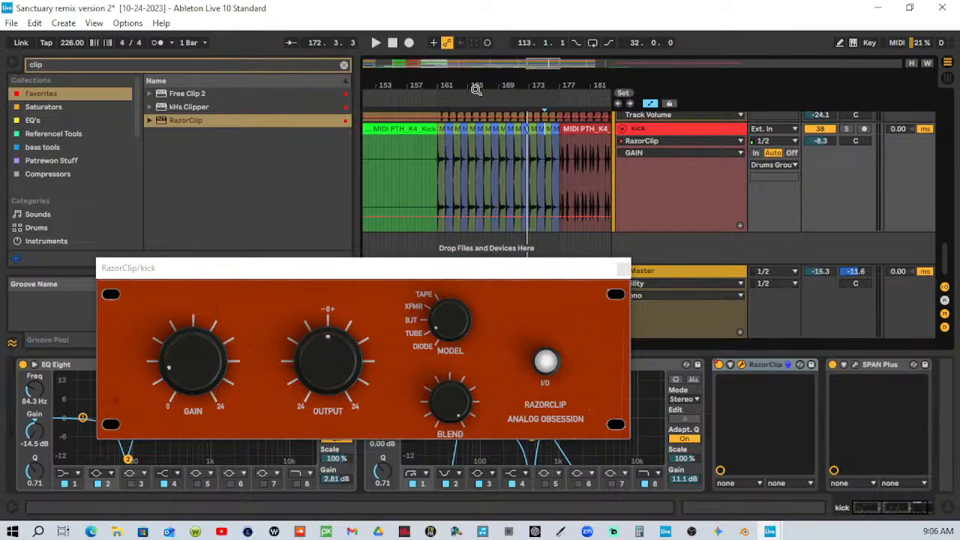
click(429, 98)
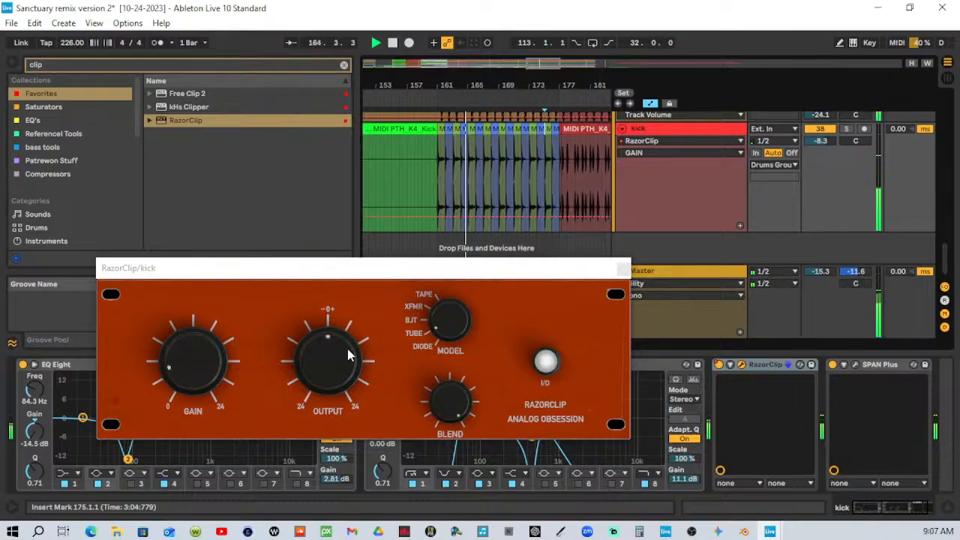
scroll(176, 367, up, 2)
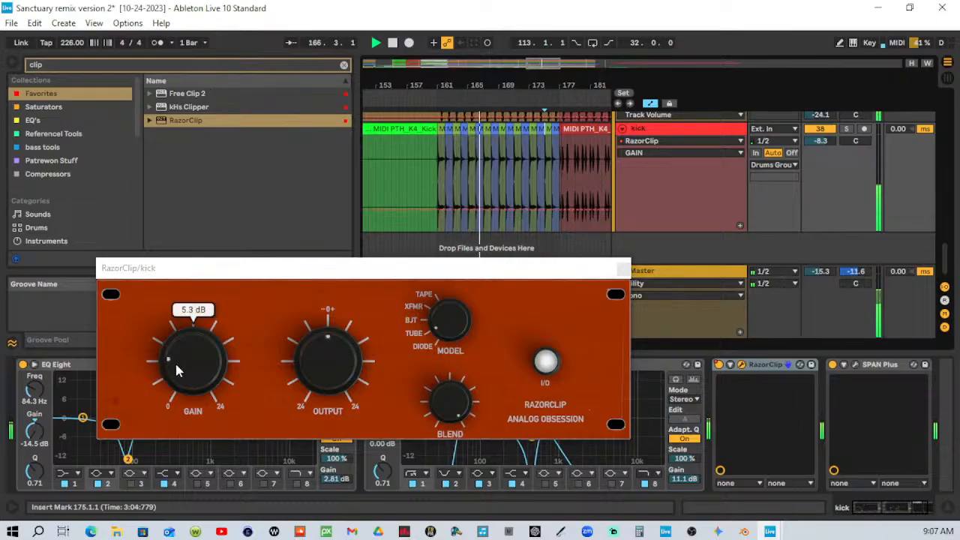
scroll(183, 359, up, 2)
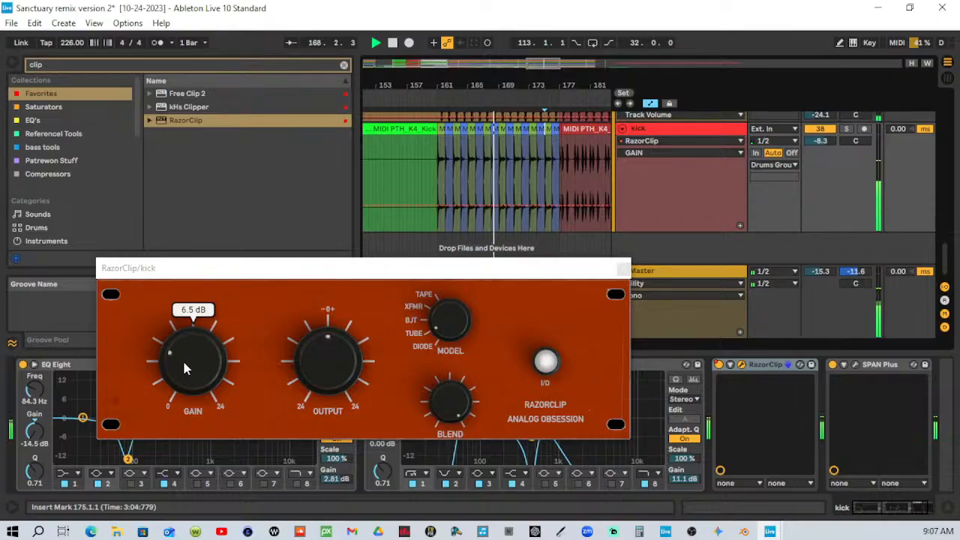
scroll(182, 359, up, 1)
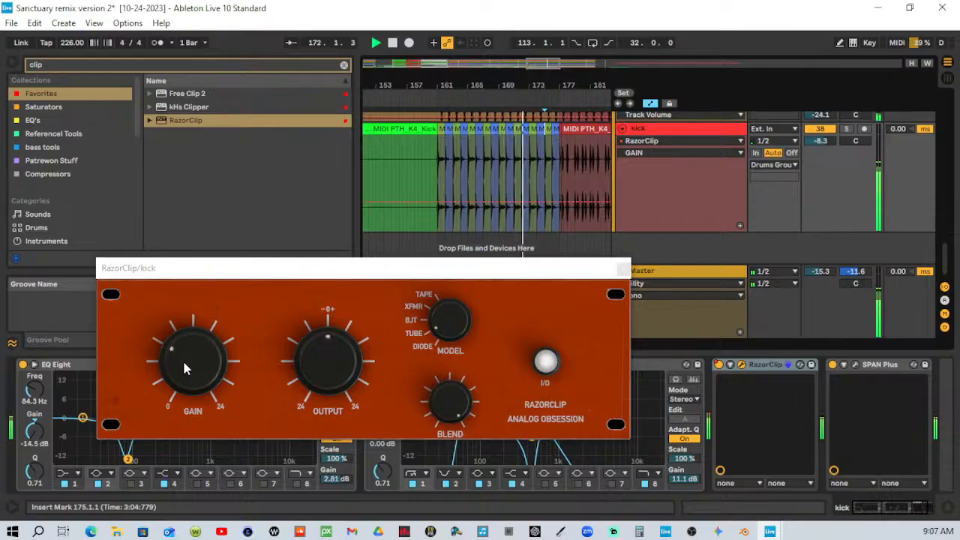
key(space)
Duplicate the one-bar kick clip at bar 161 repeatedly up to bar 177, replacing the alternating clips.
drag(444, 80, 443, 136)
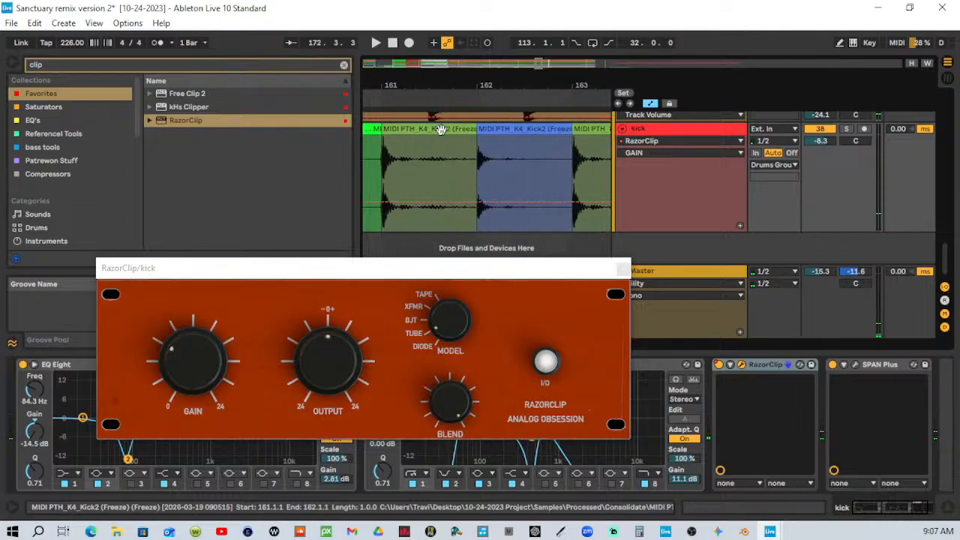
click(442, 130)
drag(464, 88, 435, 49)
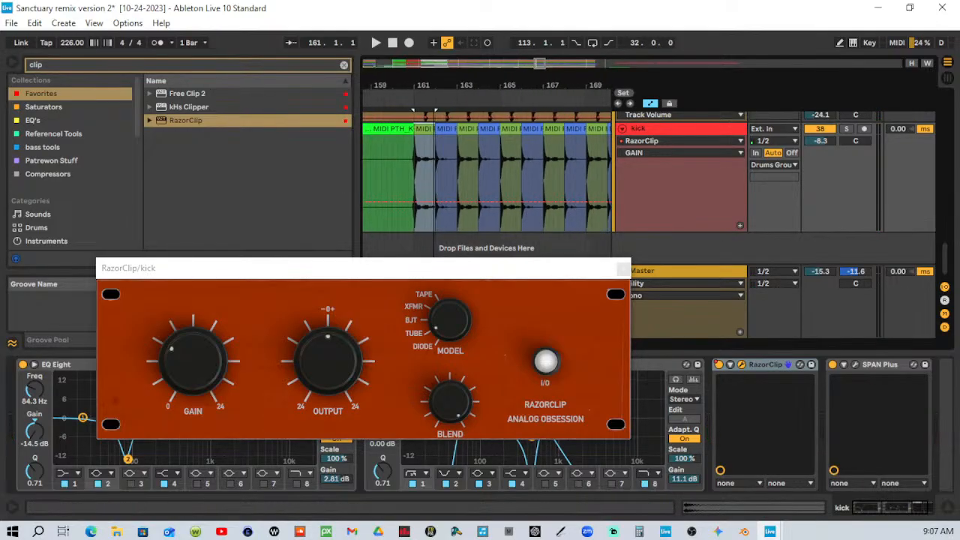
key(Right)
key(Right)
key(Right)
key(Right)
key(Right)
key(Right)
key(Right)
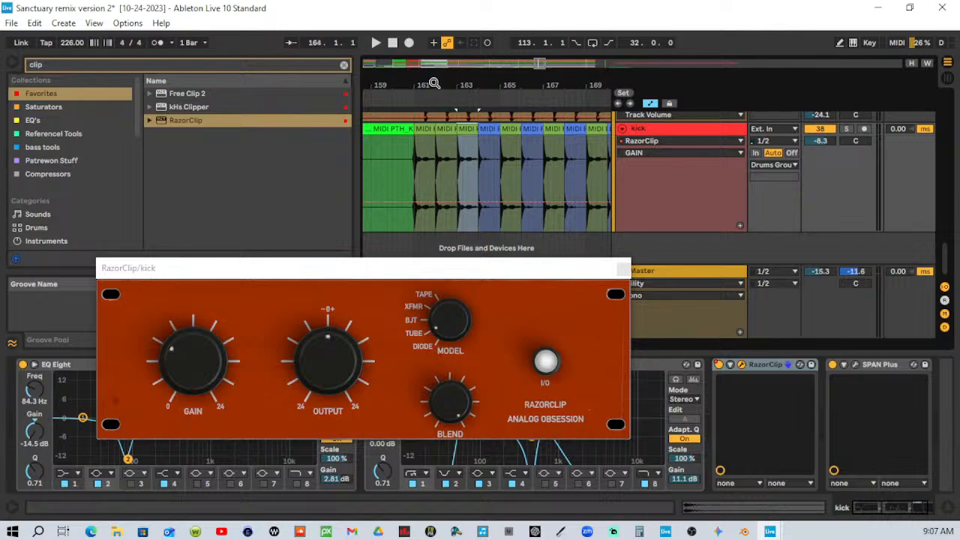
drag(480, 80, 409, 80)
key(ctrl+d)
key(ctrl+d)
key(ctrl+d)
key(ctrl+d)
key(ctrl+d)
key(ctrl+d)
key(ctrl+d)
key(ctrl+d)
key(ctrl+d)
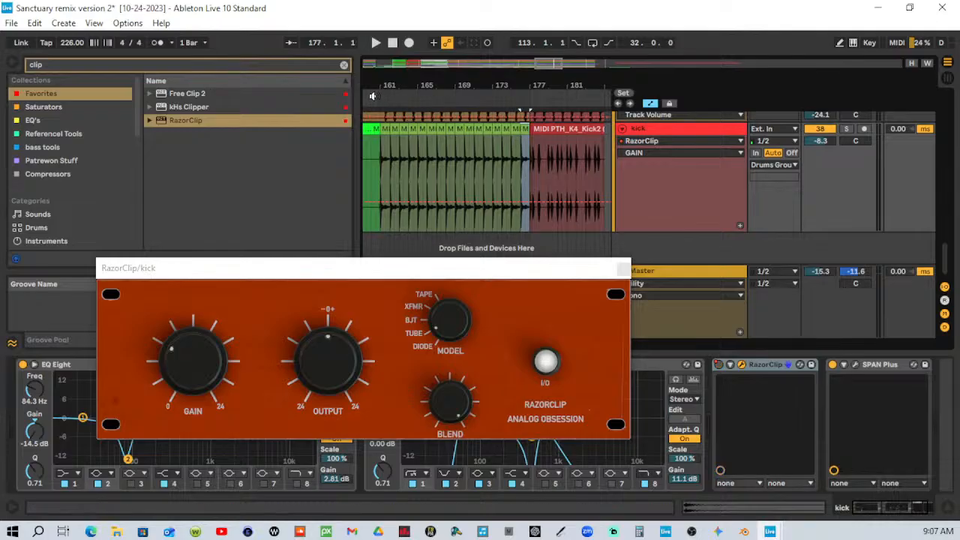
Play the kick section from about bar 160 while comparing RazorClip's clipping models, and set the model to DIODE.
click(373, 96)
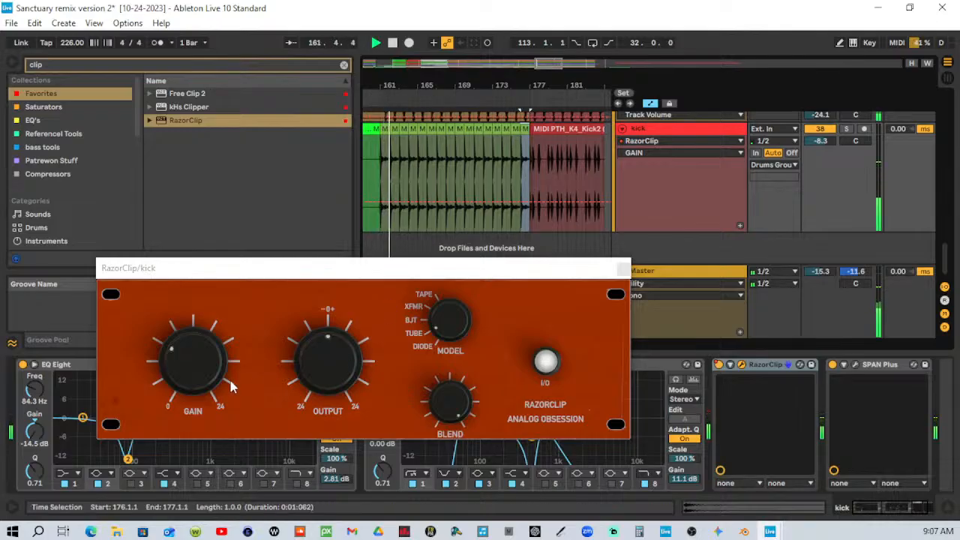
drag(450, 323, 452, 336)
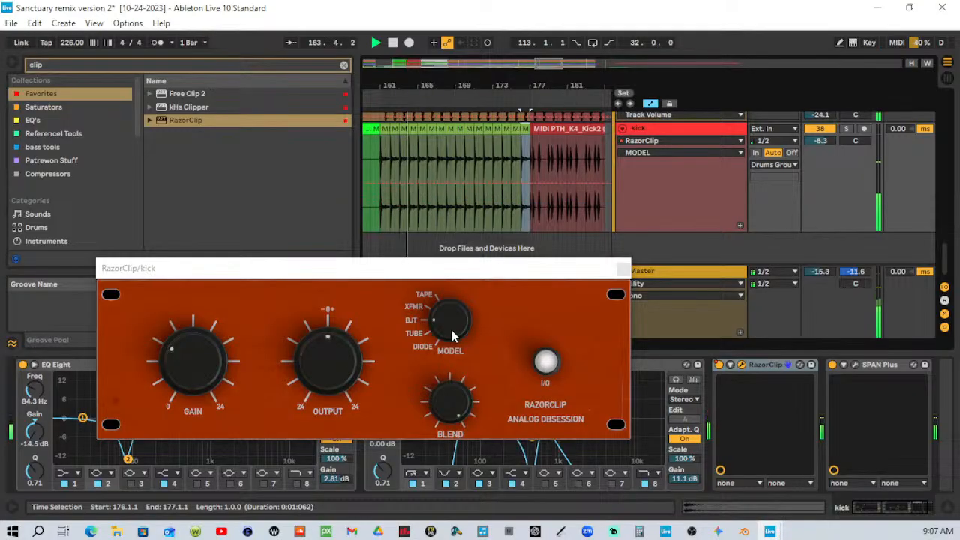
scroll(452, 336, up, 1)
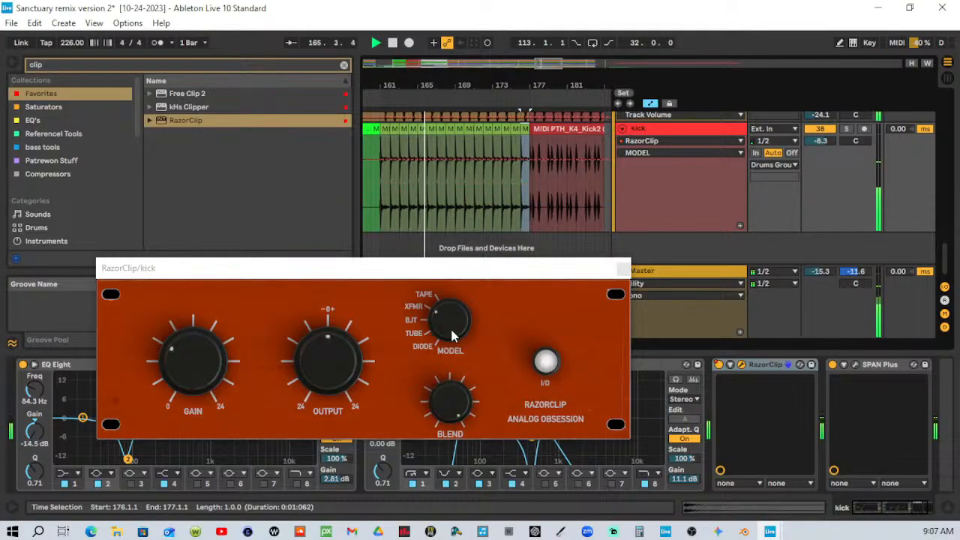
scroll(452, 336, down, 1)
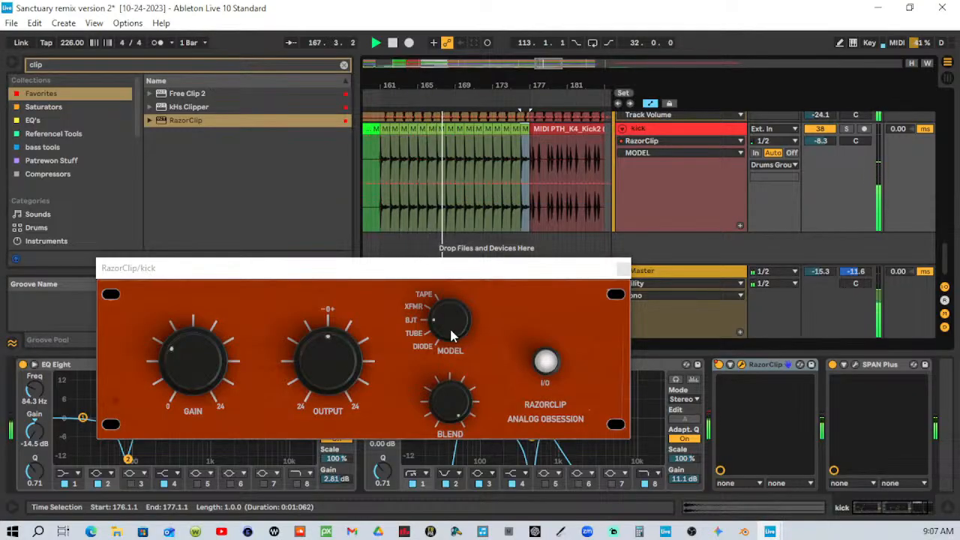
scroll(452, 336, down, 1)
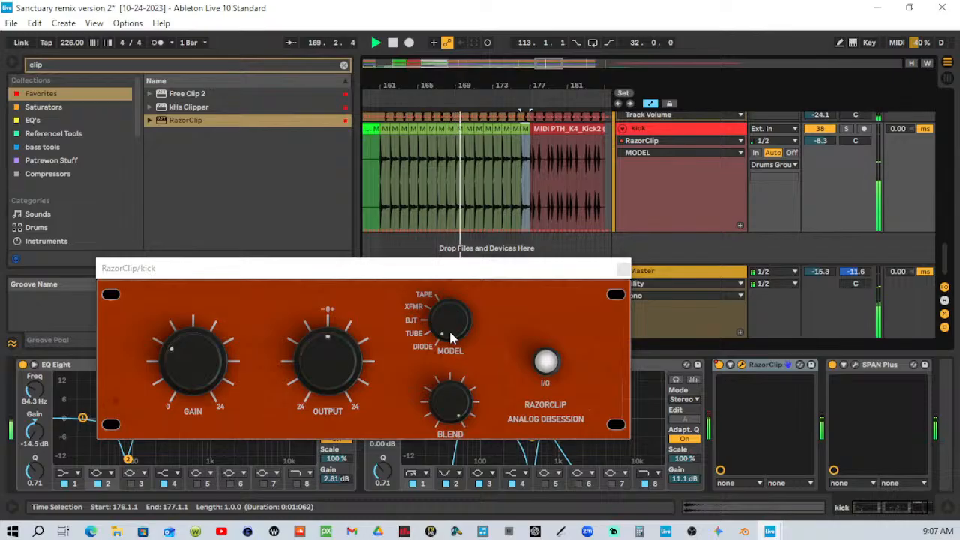
scroll(451, 339, up, 2)
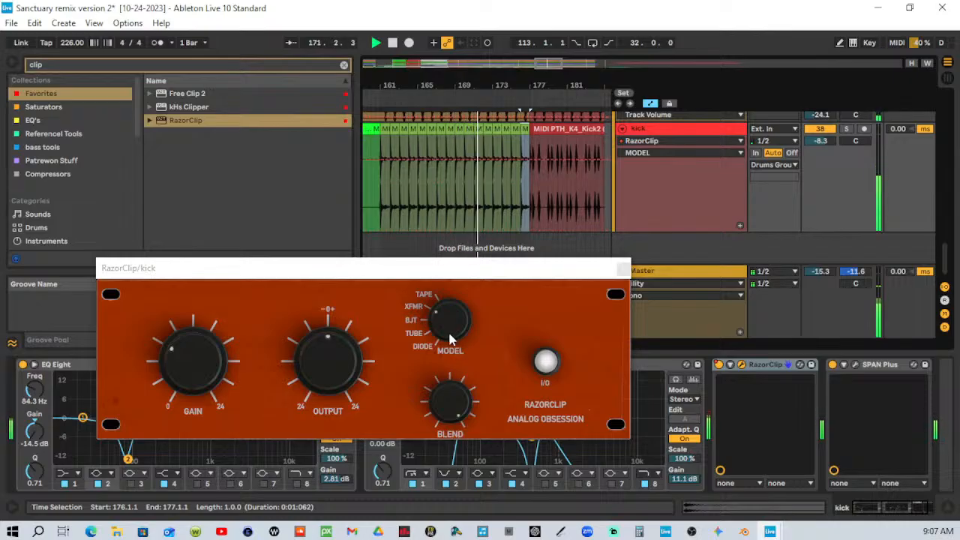
scroll(451, 338, down, 2)
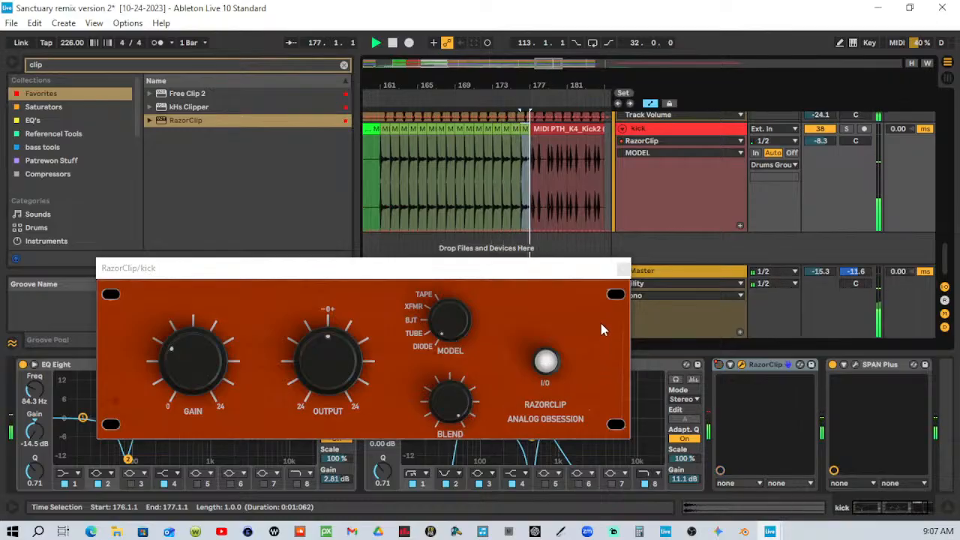
Play the transition after bar 177 and the song's early sections, and review the bass tracks around bars 12 to 29.
drag(511, 86, 515, 82)
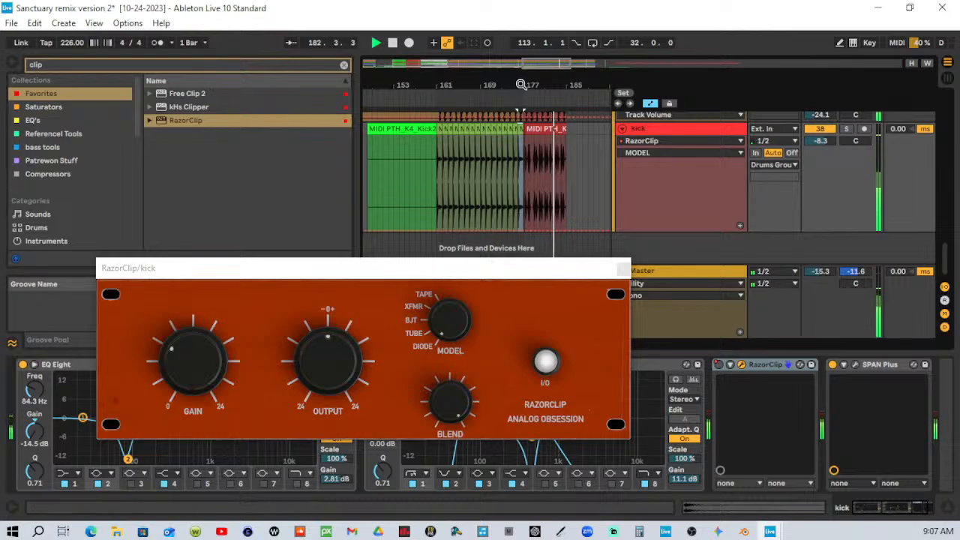
drag(521, 83, 473, 107)
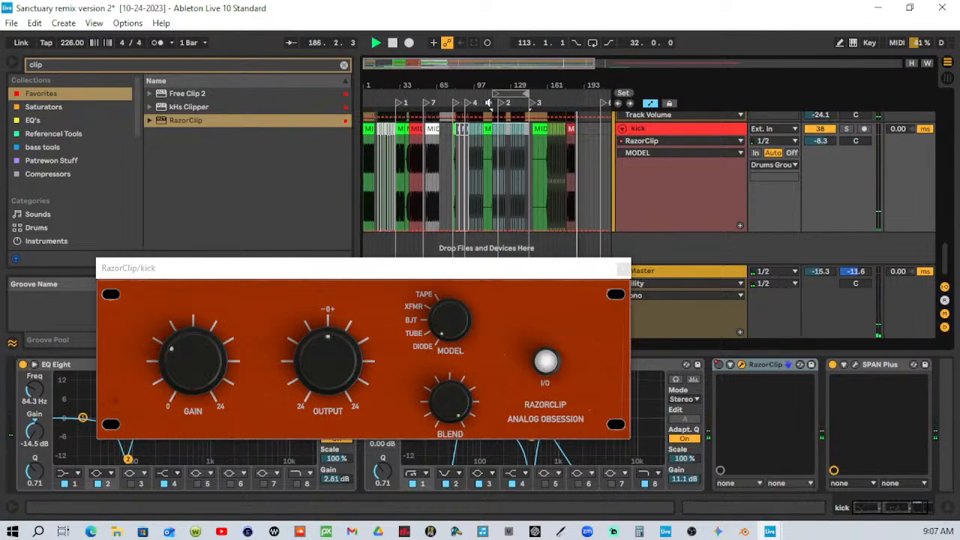
click(517, 181)
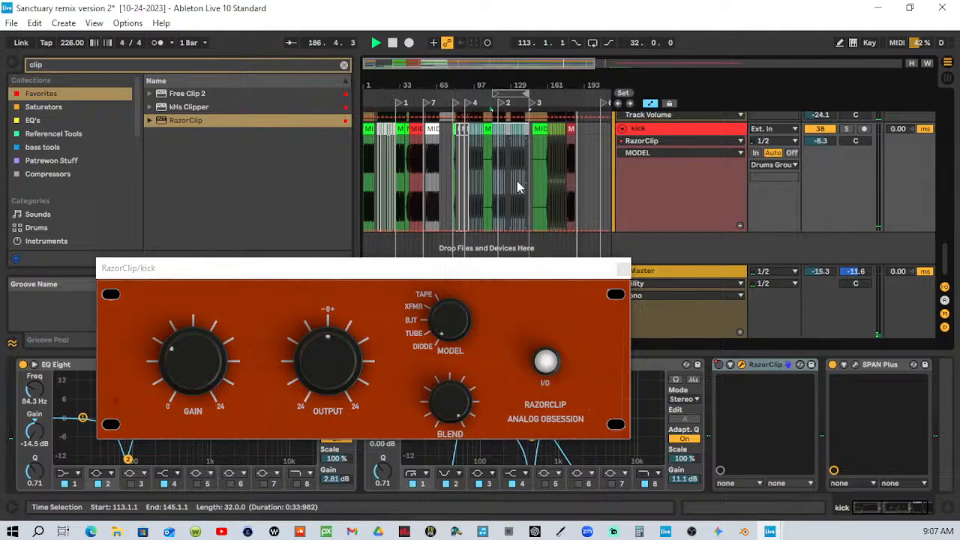
click(400, 107)
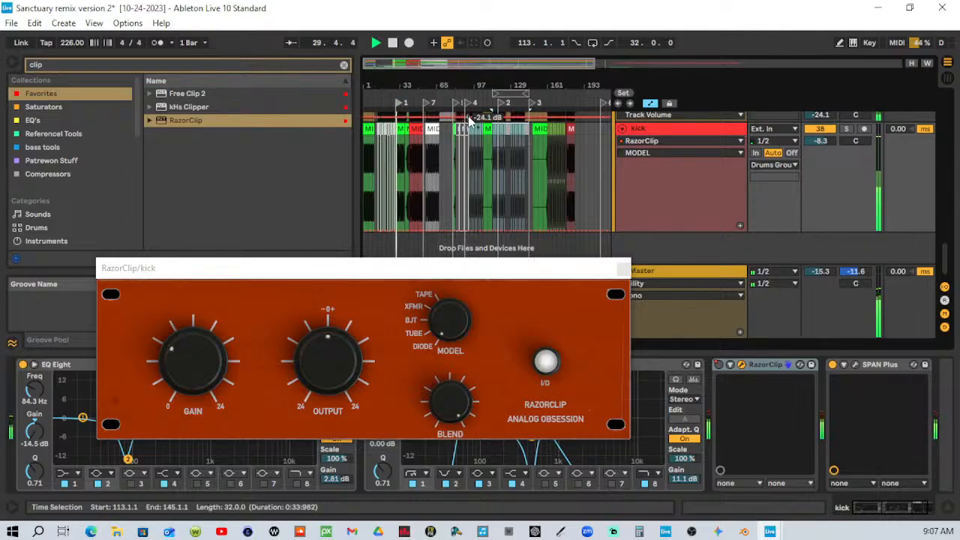
click(382, 95)
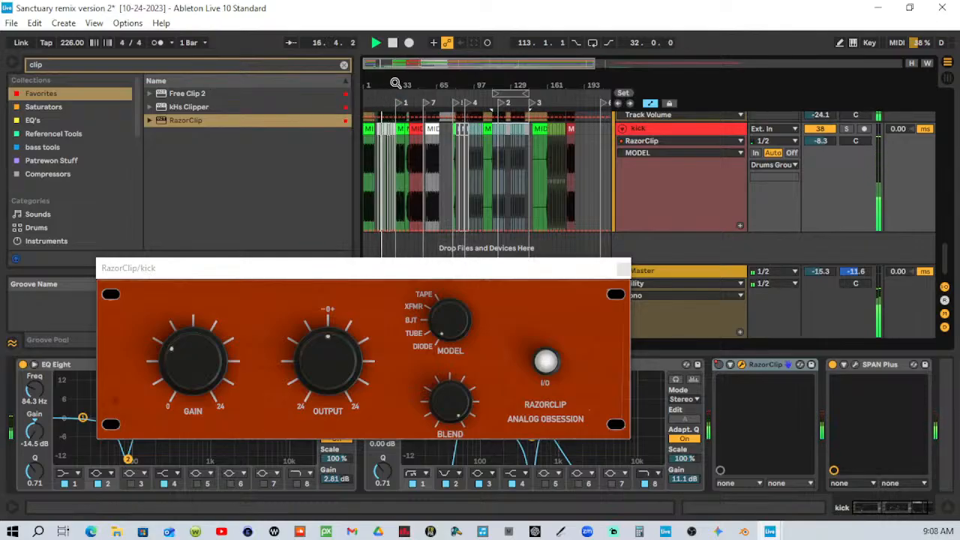
scroll(390, 172, up, 5)
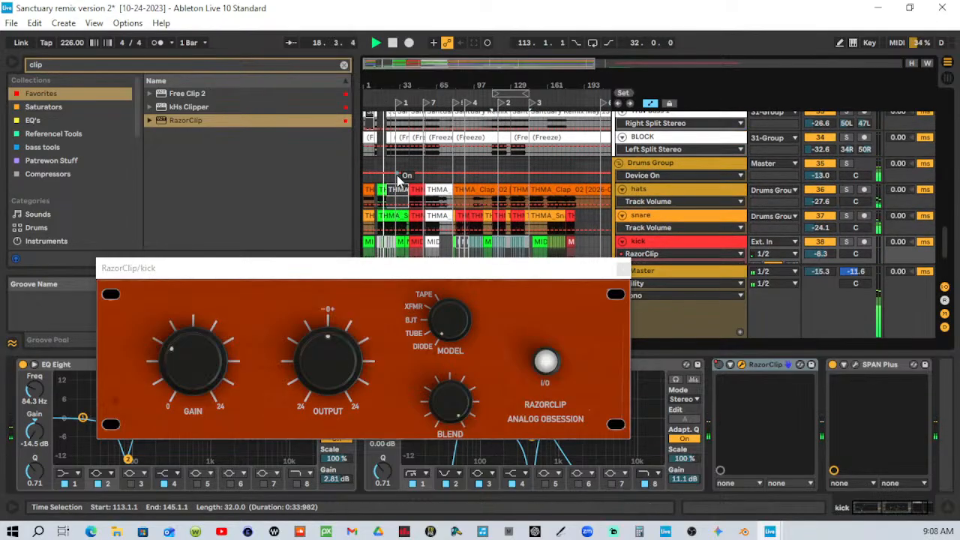
scroll(392, 174, up, 6)
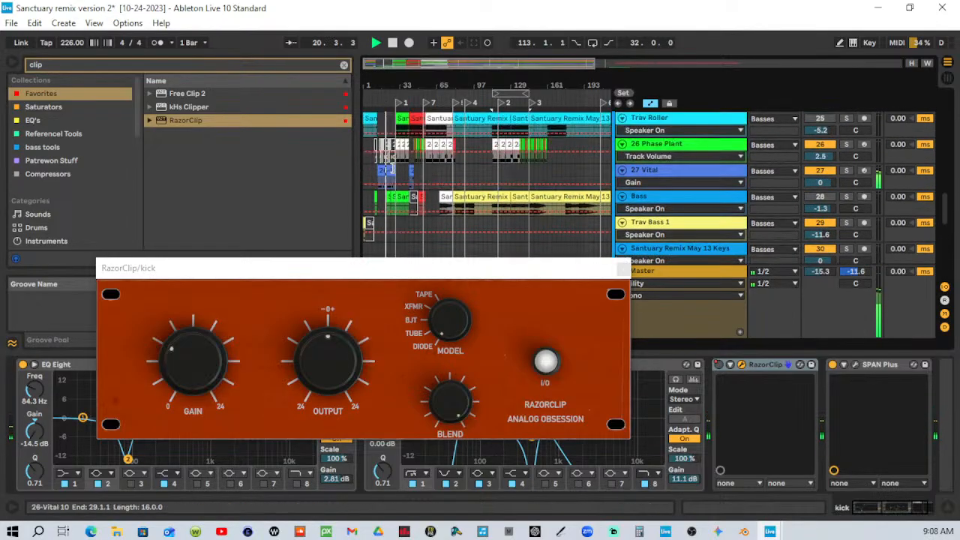
scroll(387, 171, up, 1)
click(375, 96)
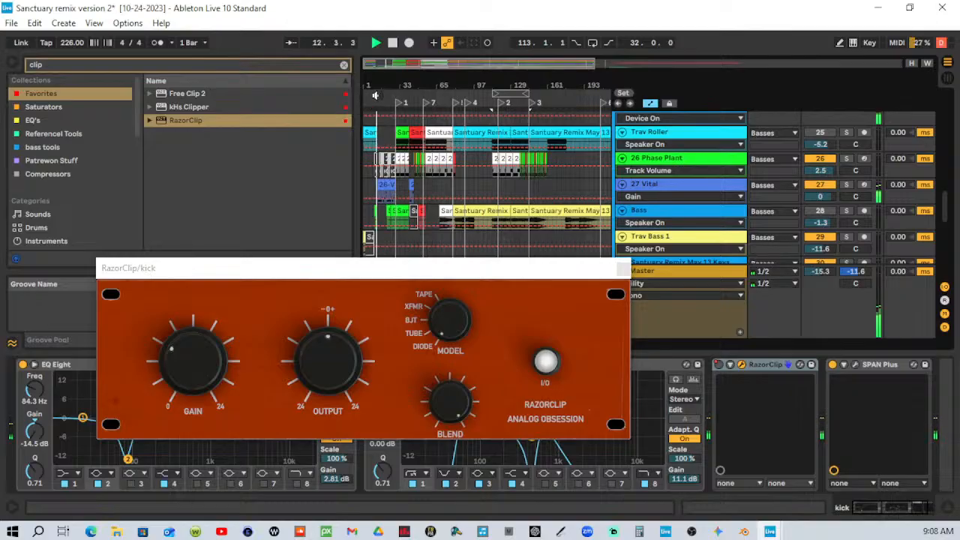
Set the arrangement grid to 1 Bar and loop the 27 Vital track's clip from about bar 13 to bar 29 during playback.
click(696, 192)
click(623, 270)
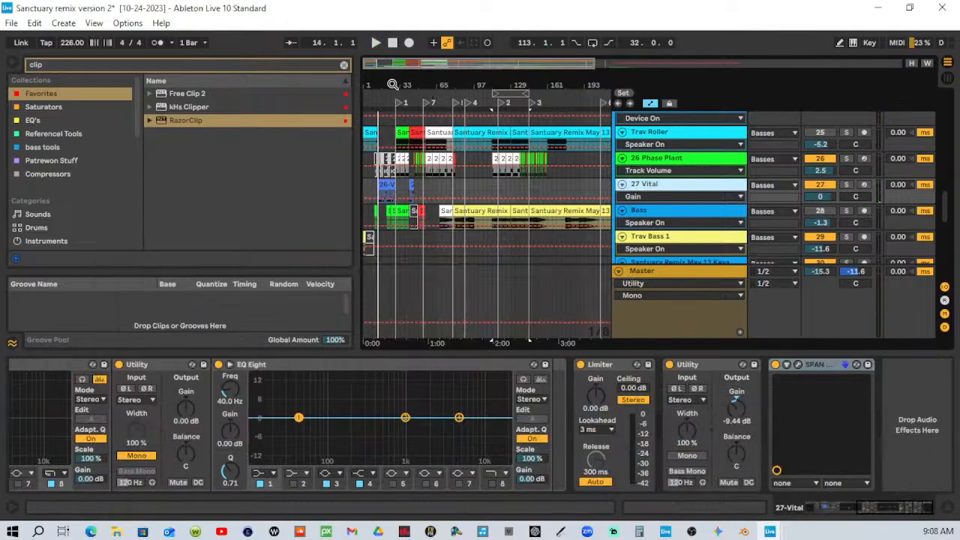
scroll(559, 110, up, 1)
drag(590, 91, 414, 115)
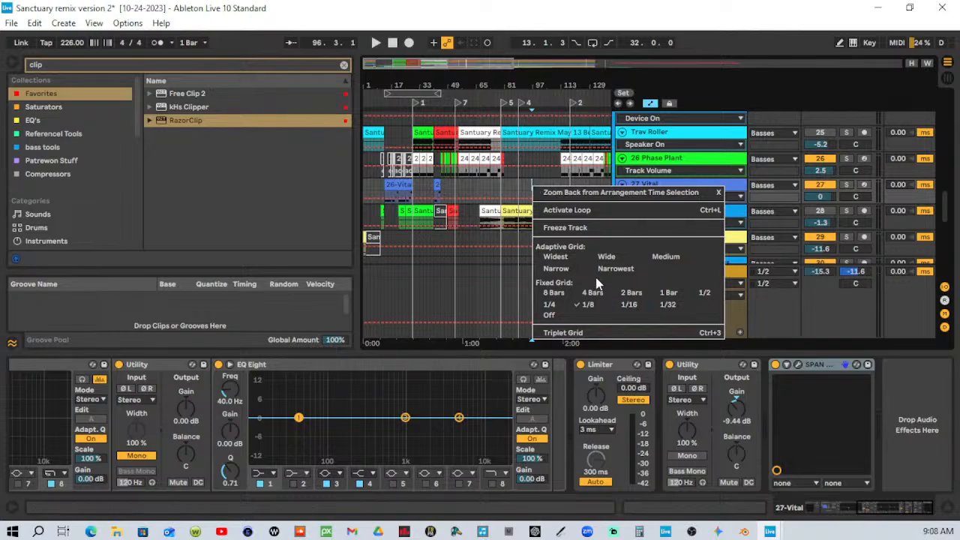
click(673, 296)
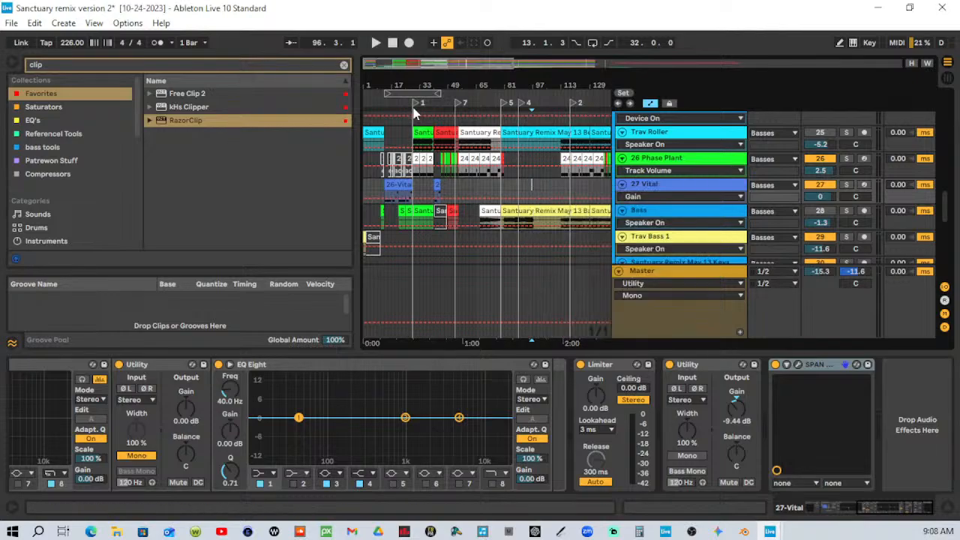
drag(437, 95, 397, 97)
click(375, 100)
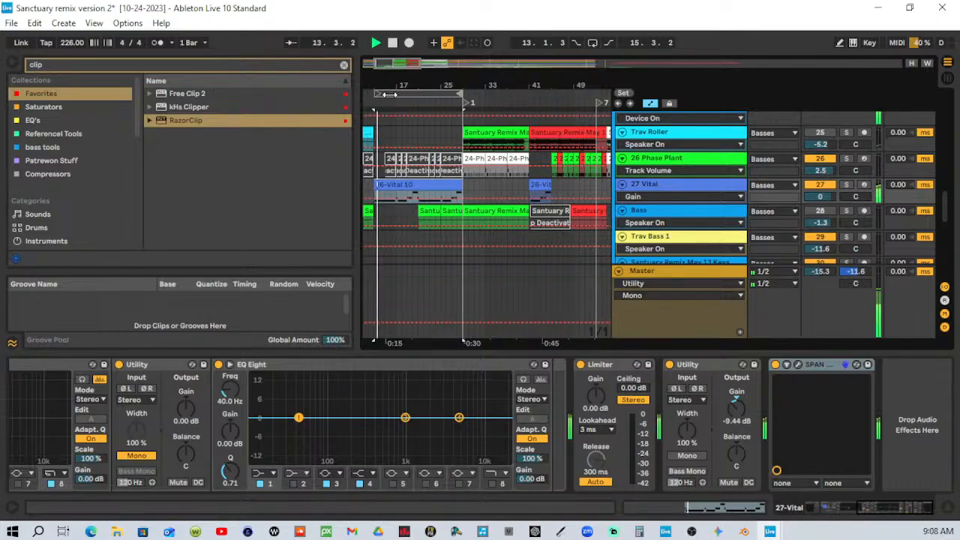
click(593, 43)
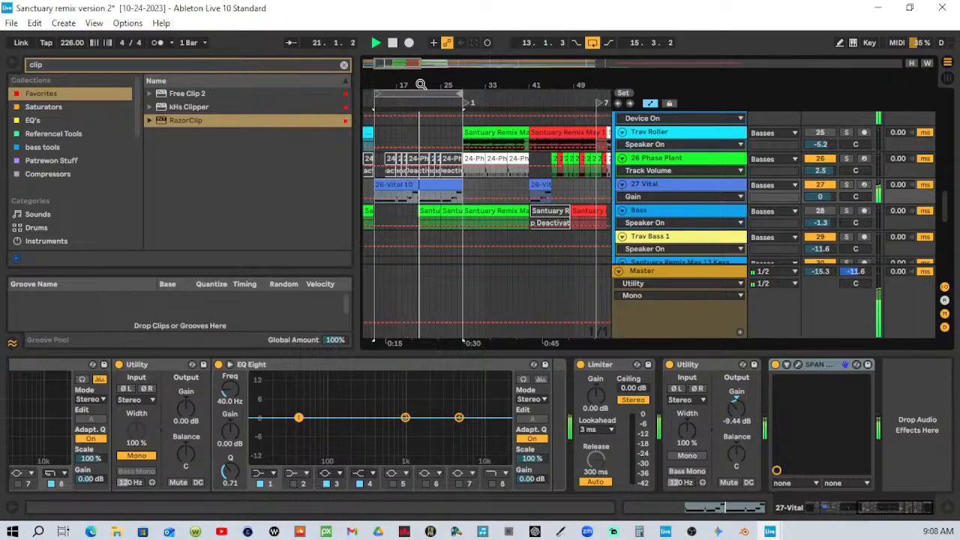
key(space)
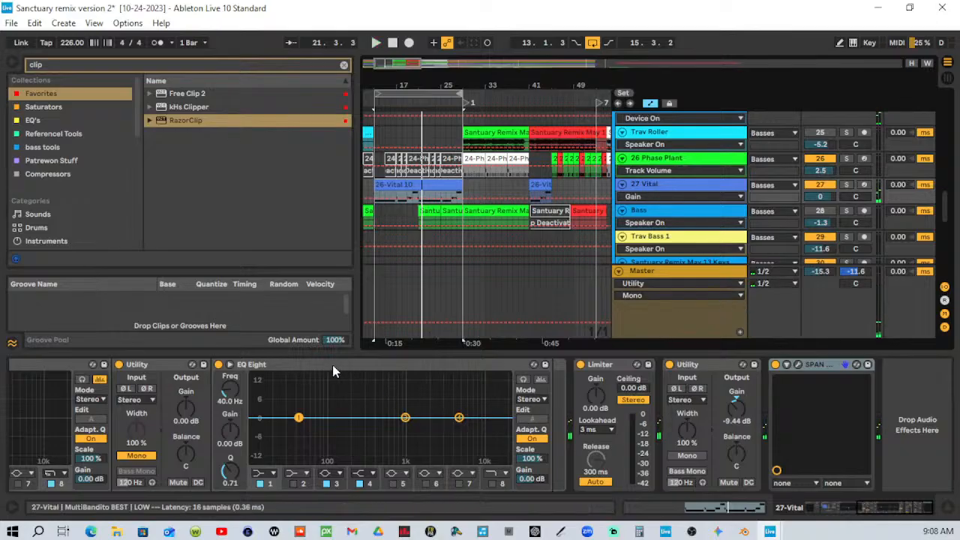
Inspect the MID and LOW chains of MultiBandito BEST on the 27 Vital track and show Vital's Oscillator 2 Distortion Amount automation.
click(682, 187)
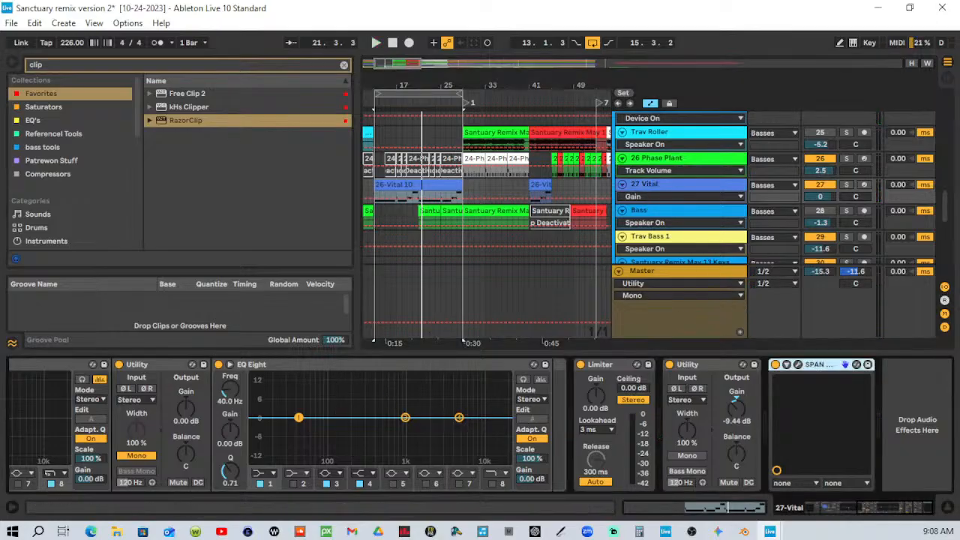
drag(845, 508, 753, 513)
click(241, 415)
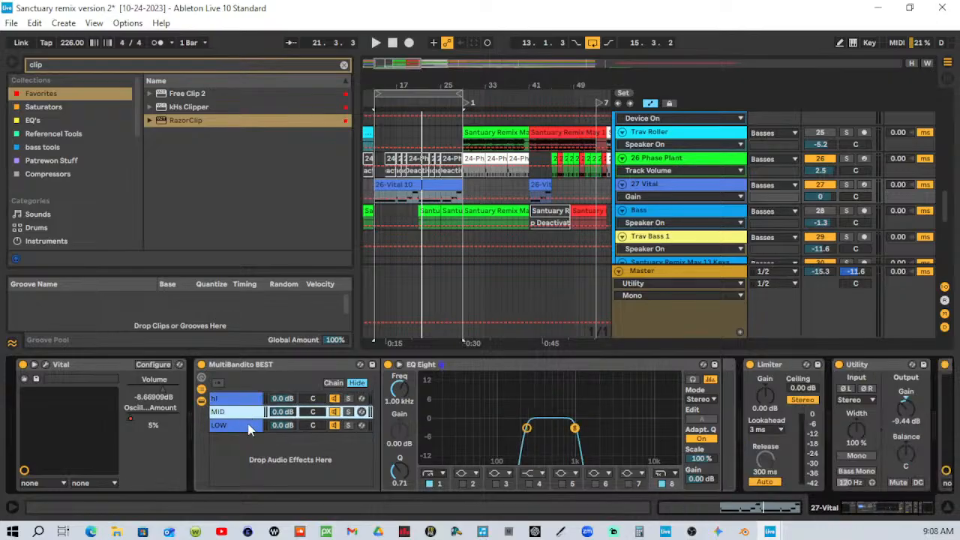
click(249, 429)
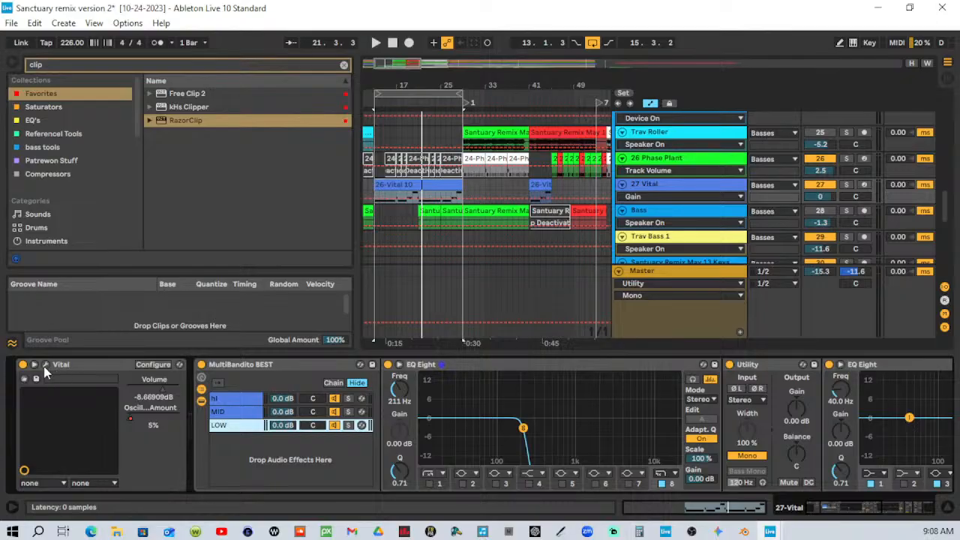
right_click(129, 418)
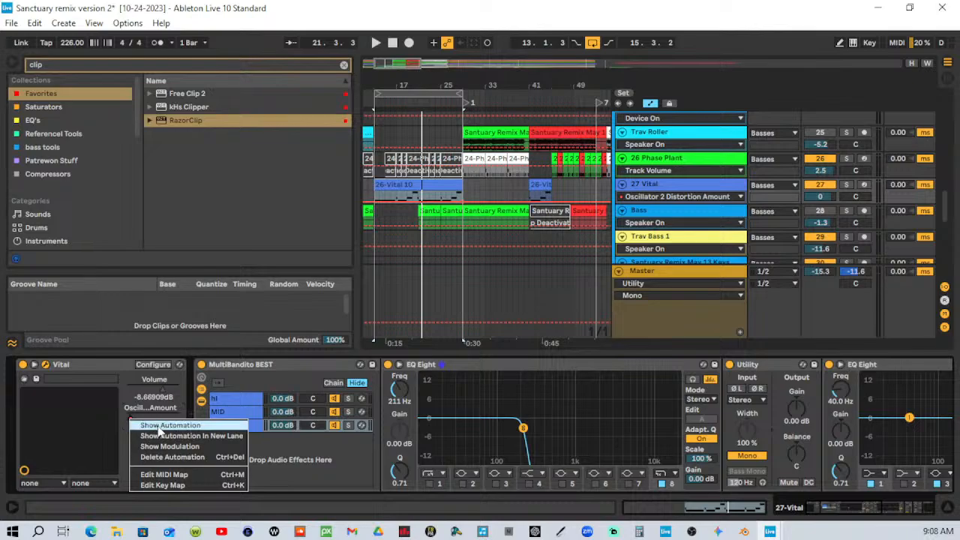
click(158, 426)
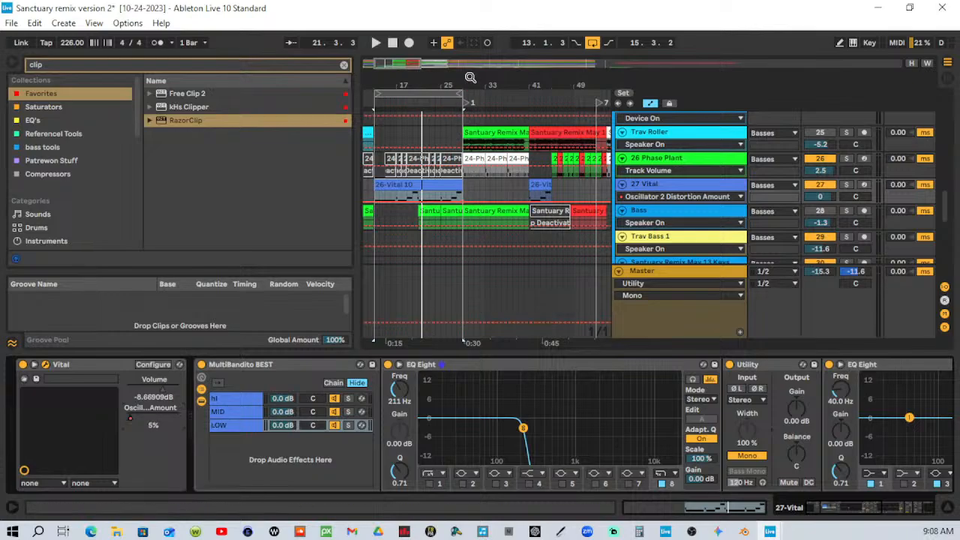
drag(470, 78, 468, 30)
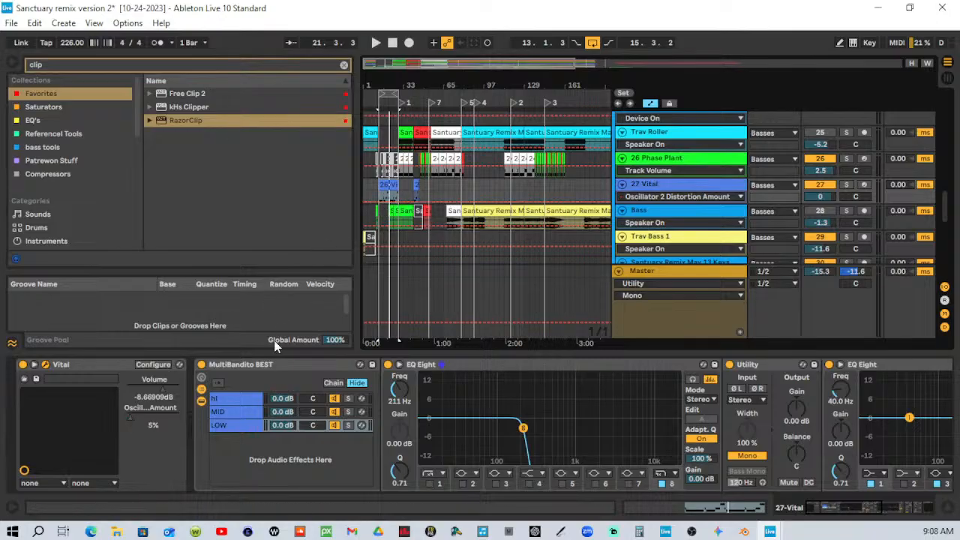
click(35, 365)
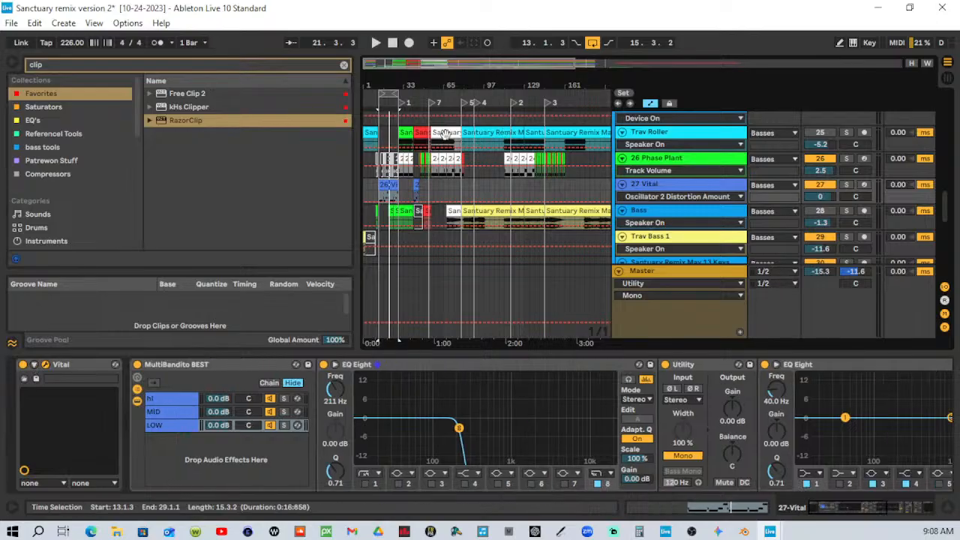
click(679, 191)
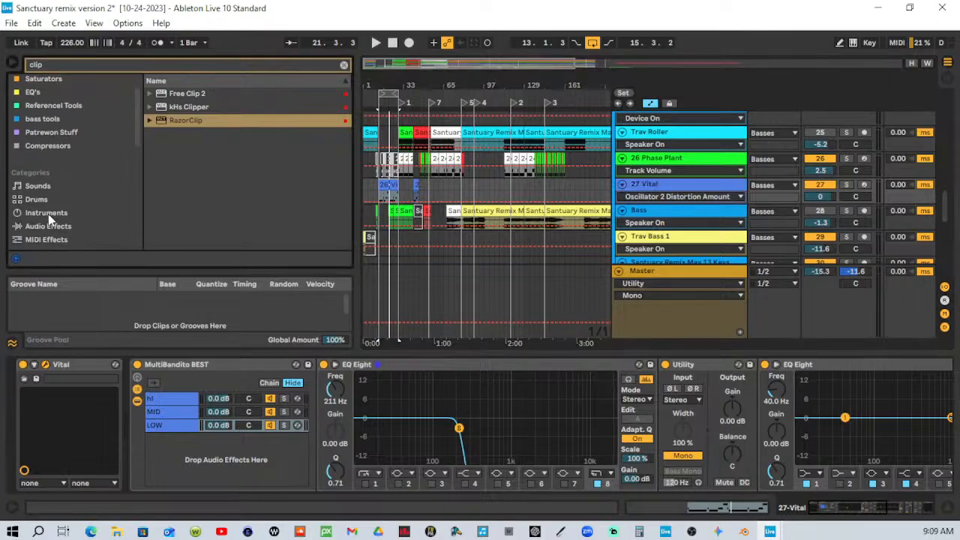
scroll(48, 214, down, 3)
click(78, 111)
click(343, 65)
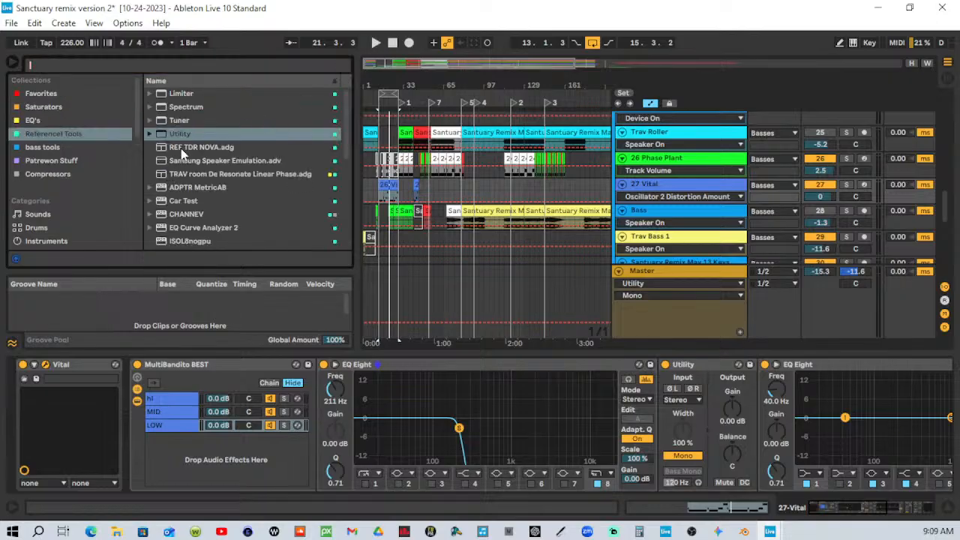
Find SPAN Plus in the Reference Tools collection and add it to the end of the 27 Vital track's device chain.
scroll(181, 147, down, 2)
scroll(182, 148, up, 1)
scroll(186, 161, down, 3)
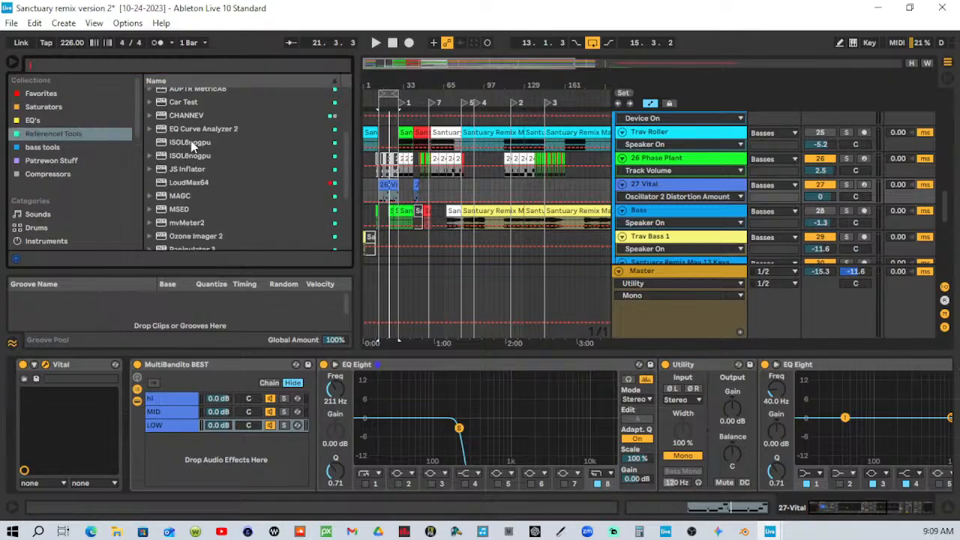
scroll(188, 214, down, 1)
scroll(210, 224, down, 2)
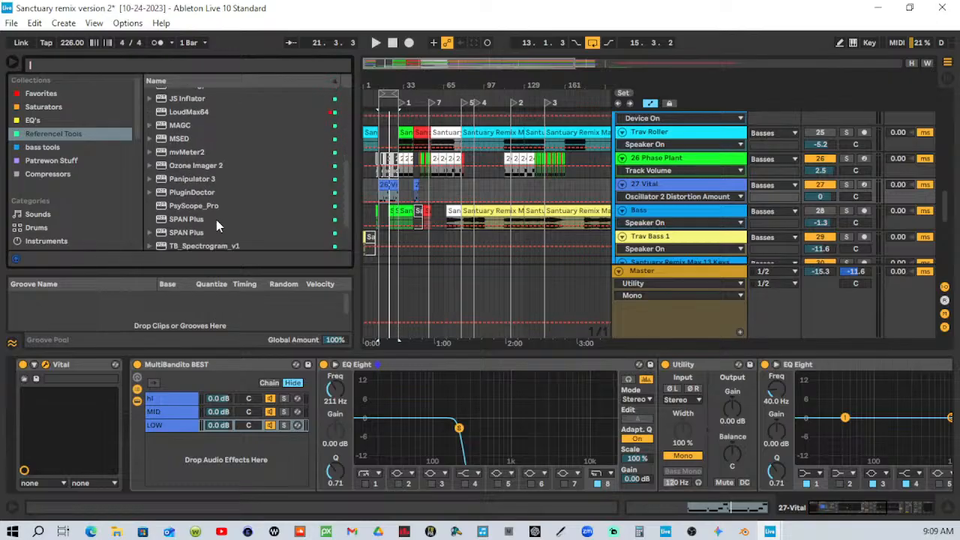
scroll(211, 214, down, 3)
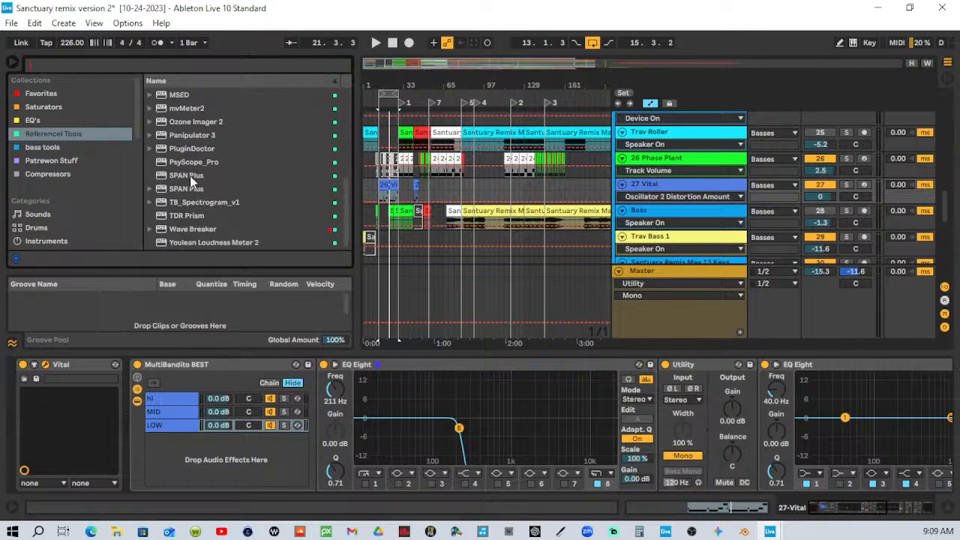
click(190, 175)
key(Return)
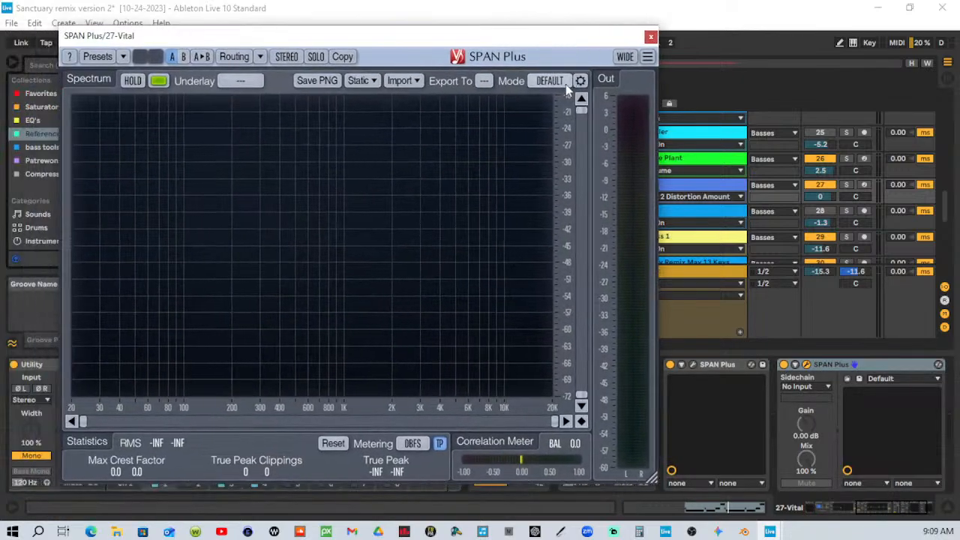
Set the new SPAN Plus on 27 Vital to export to slot 3 with an orange spectrum, and close its window.
click(484, 80)
click(481, 143)
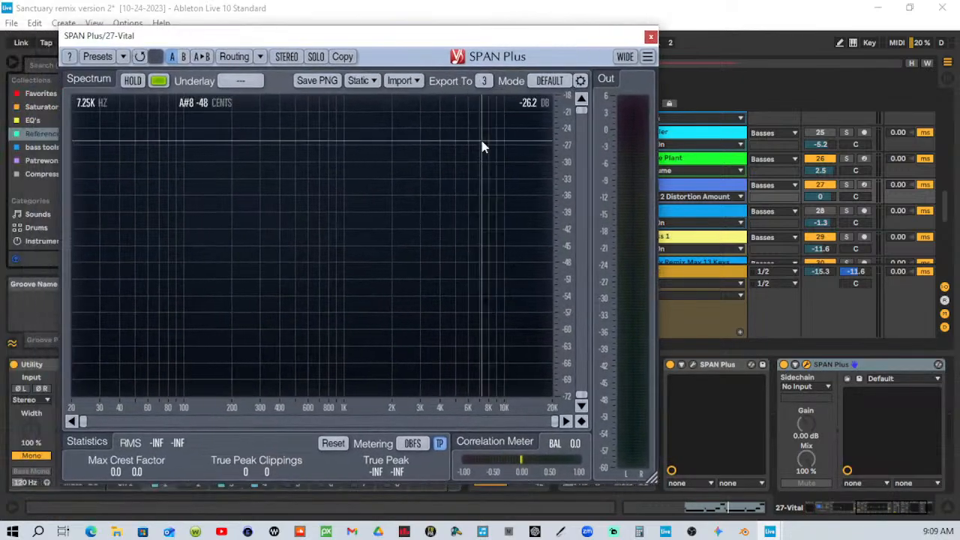
click(158, 81)
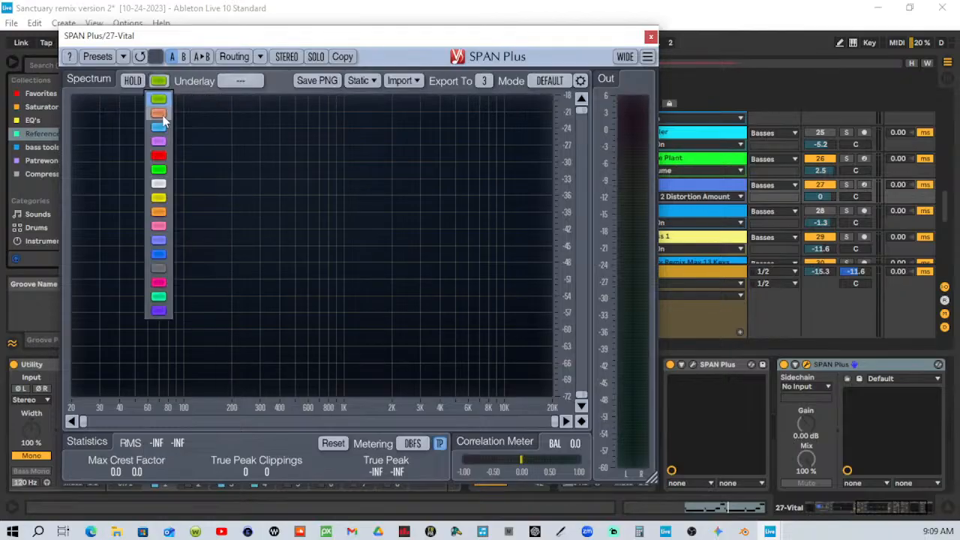
click(158, 211)
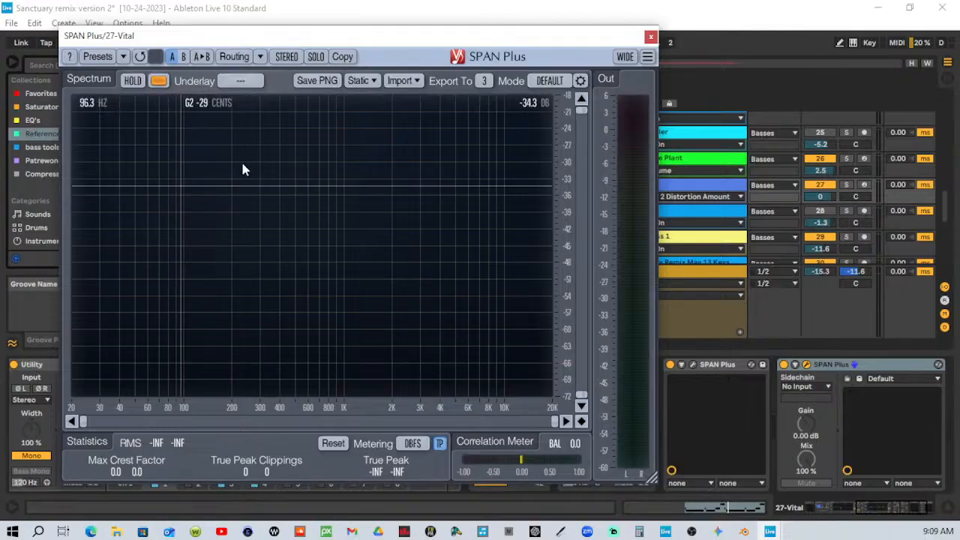
click(650, 37)
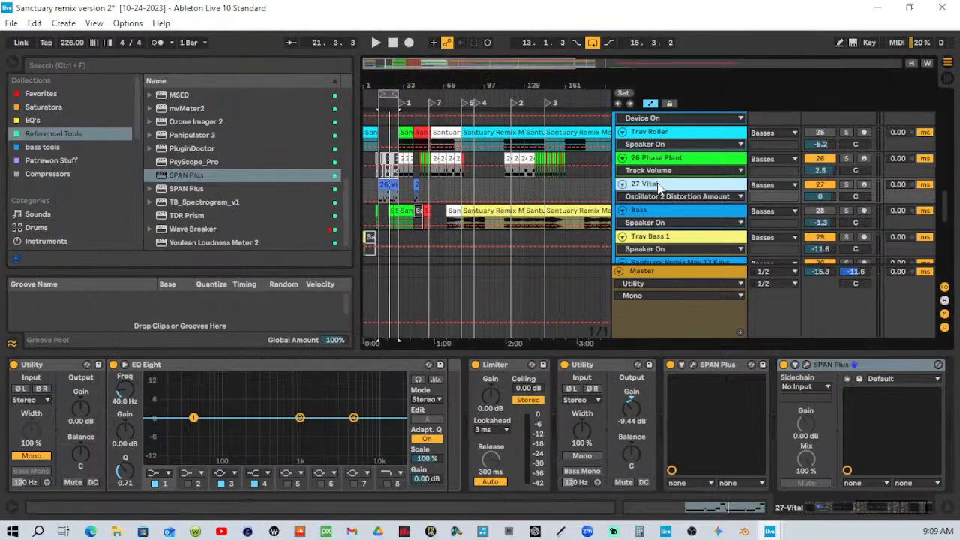
Remove the 27-VITAL (STEREO) source from the second import slot of the Master track's SPAN Plus.
click(688, 270)
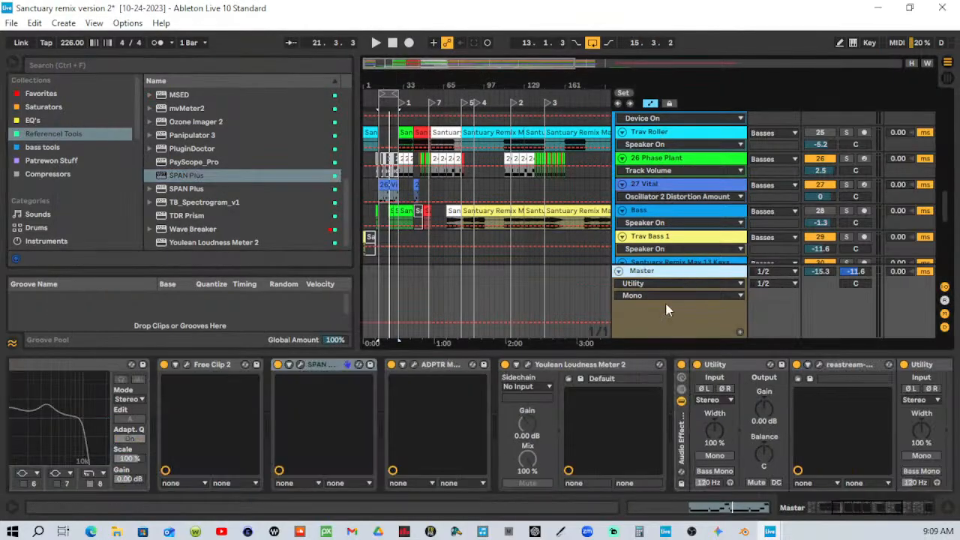
click(300, 366)
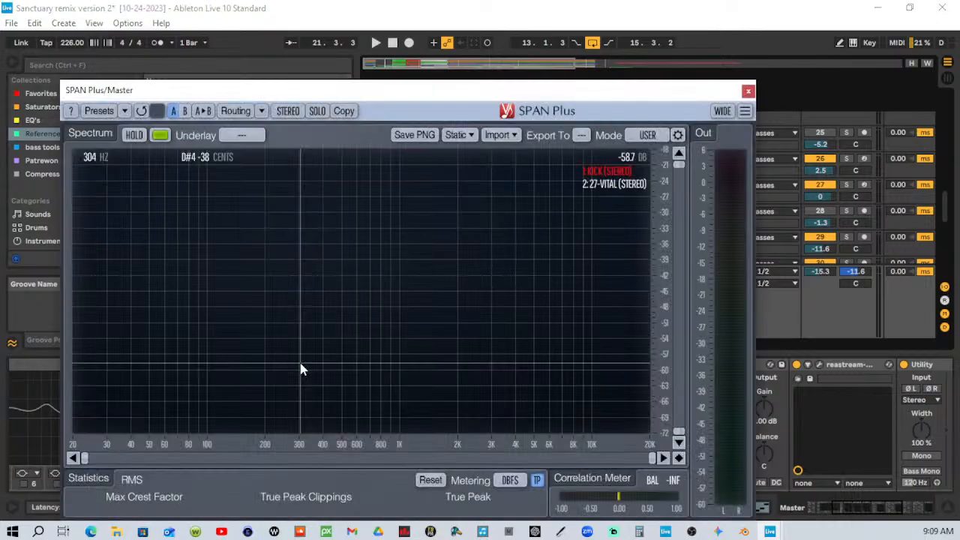
click(514, 135)
click(225, 170)
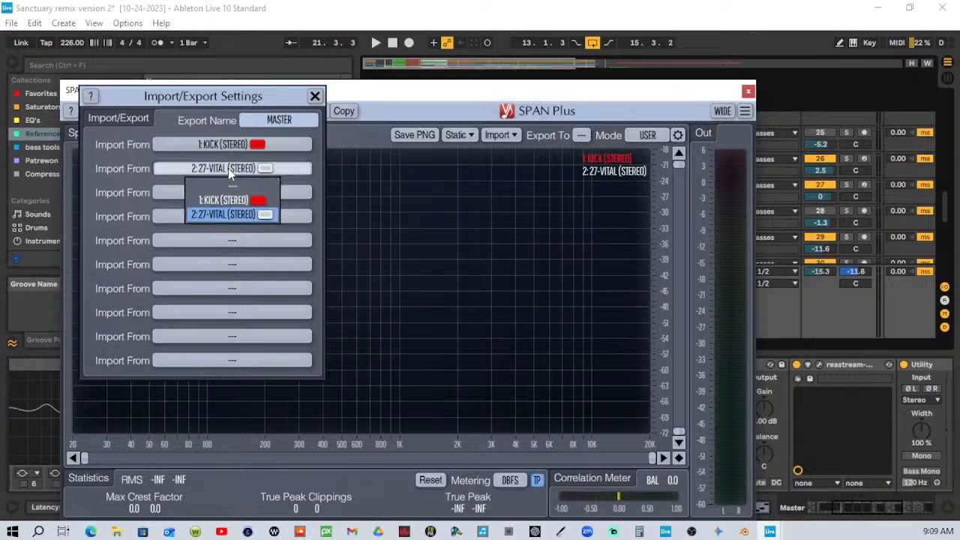
click(235, 184)
click(510, 136)
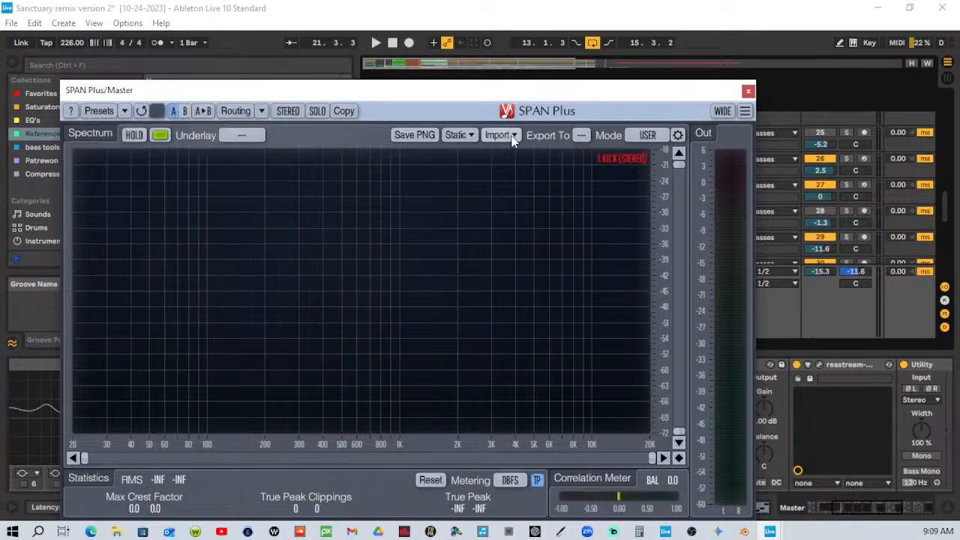
Check which sources the second import slot of the Master's SPAN Plus offers, and close the plugin window.
click(511, 136)
click(222, 171)
click(225, 170)
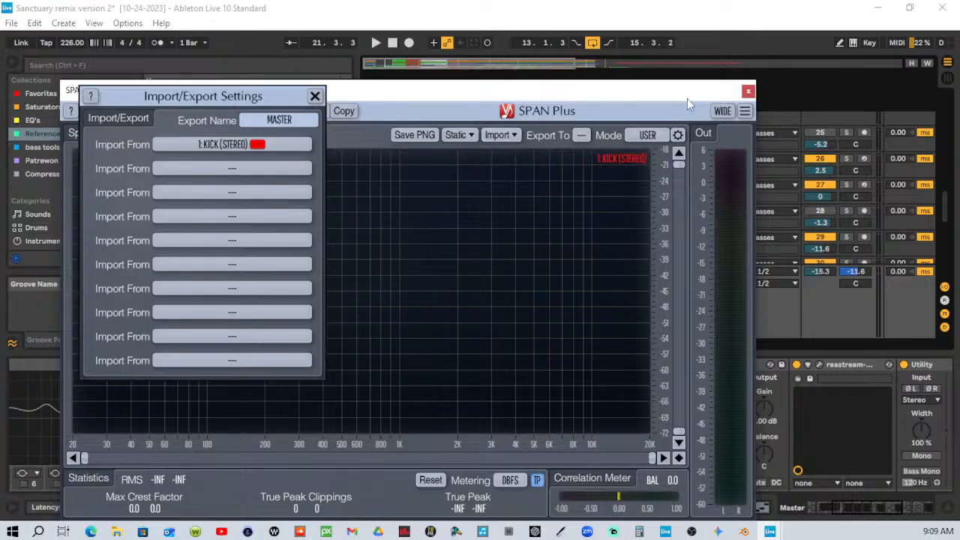
click(748, 91)
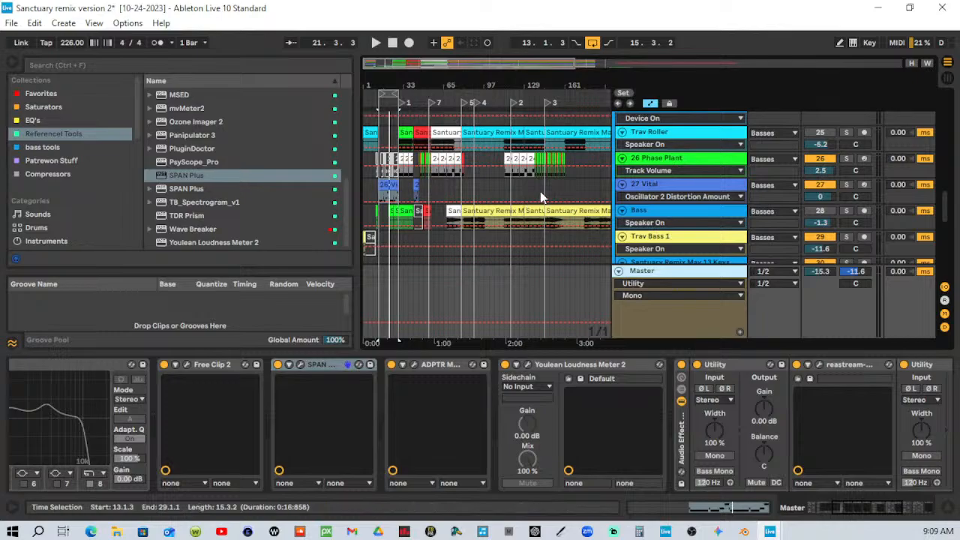
Examine the device chains of the 26 Phase Plant, Trav Roller and Basses tracks from start to end.
click(657, 159)
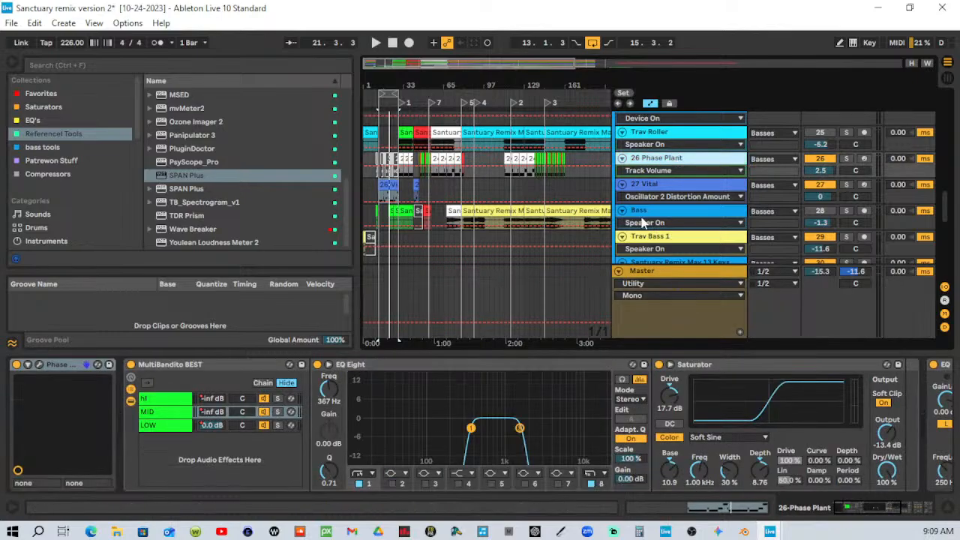
click(871, 515)
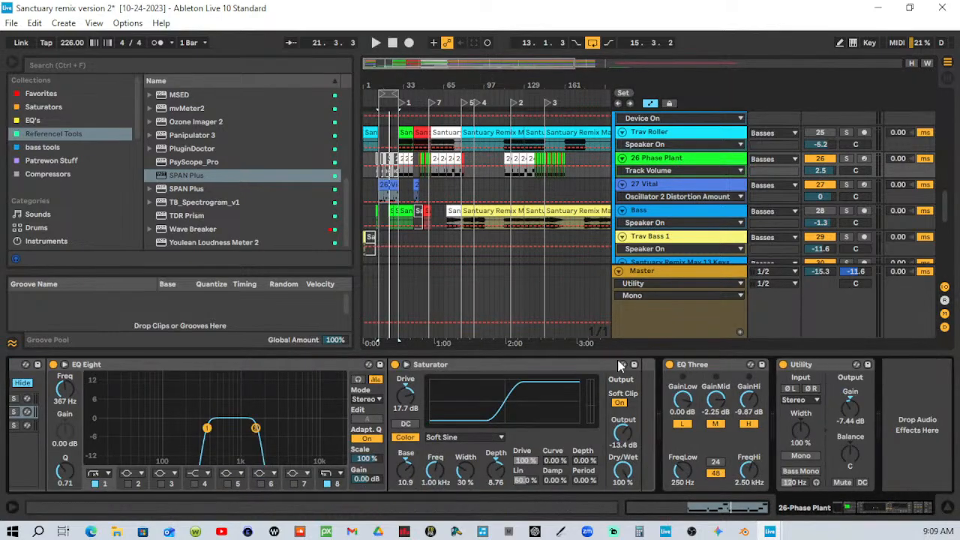
click(681, 161)
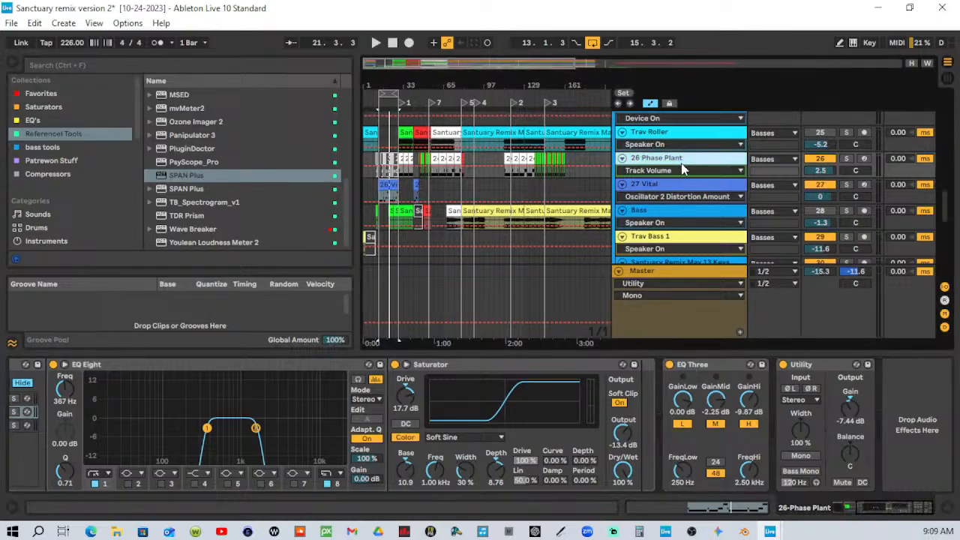
drag(877, 507, 830, 507)
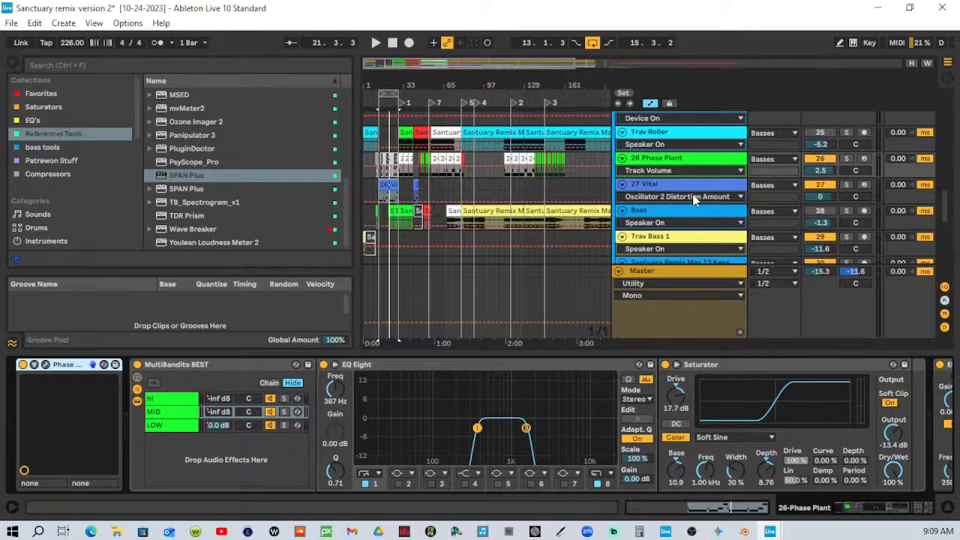
click(683, 135)
scroll(683, 136, up, 1)
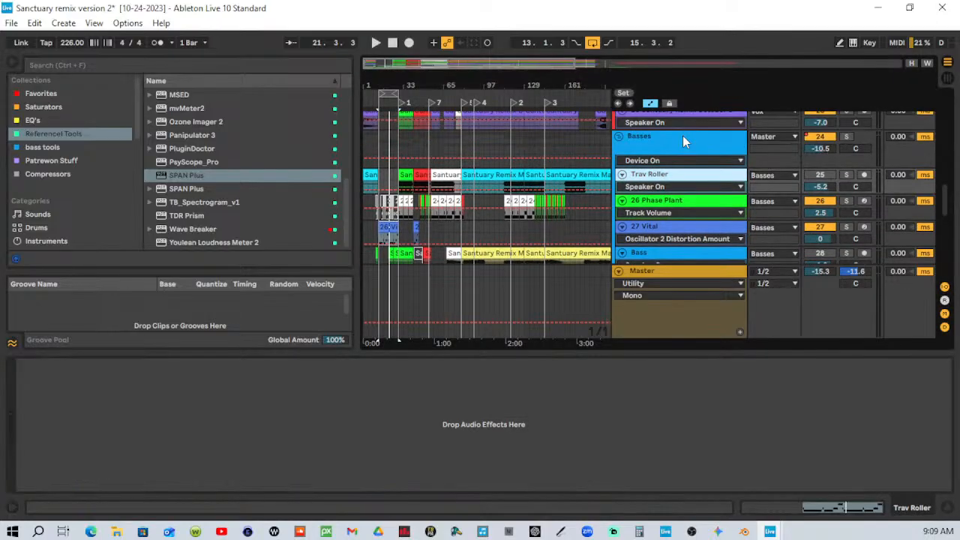
click(683, 136)
drag(848, 512, 775, 511)
scroll(683, 248, down, 2)
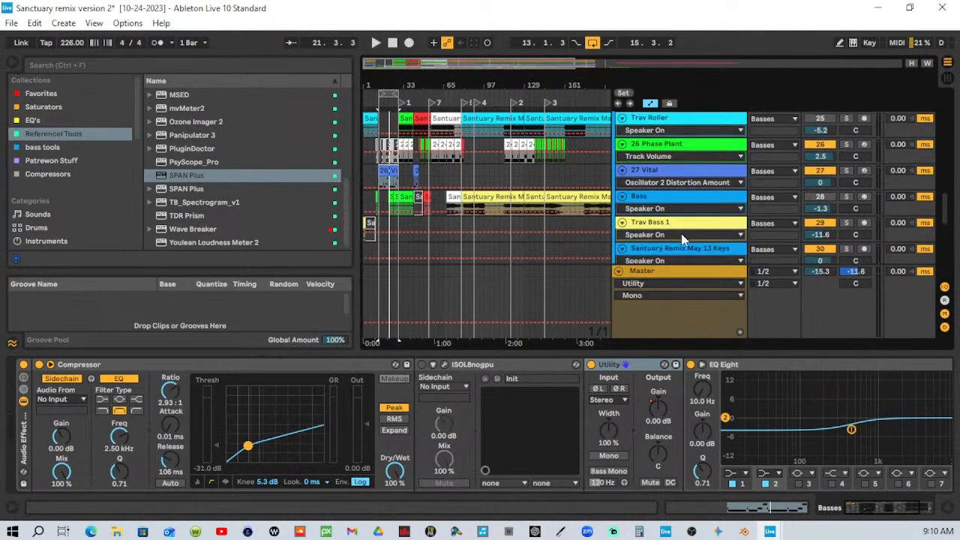
click(709, 150)
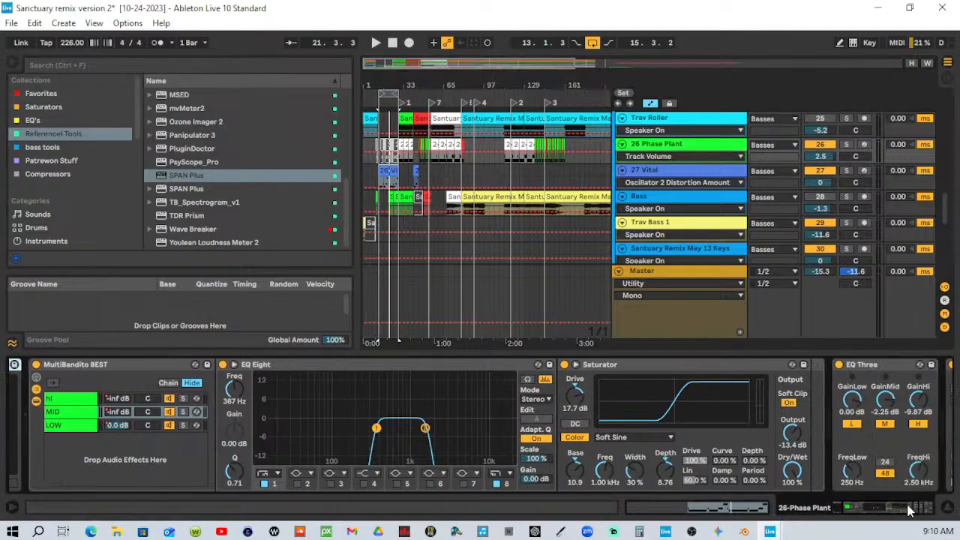
drag(893, 510, 923, 510)
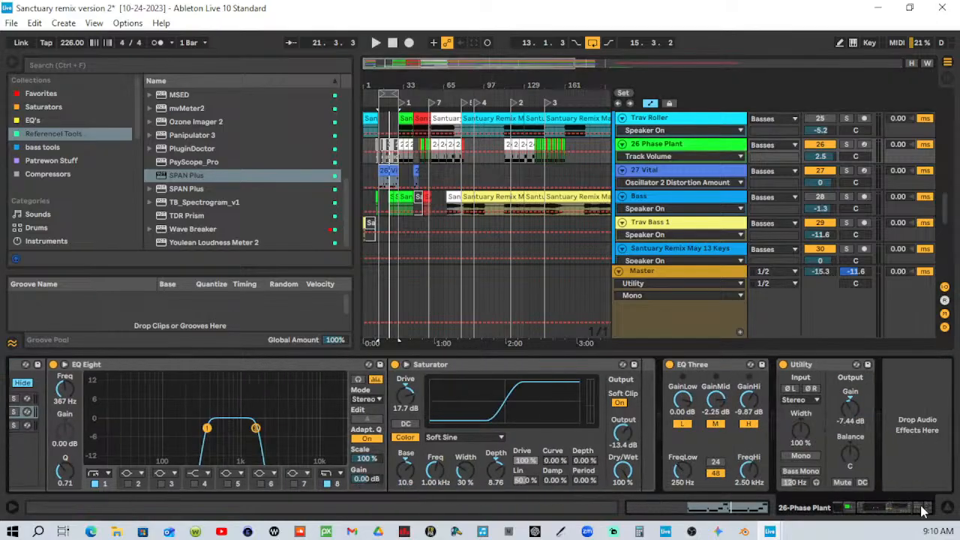
Examine the device chains of the Bass, 31 Group, Drums Group, hats and kick tracks.
click(684, 196)
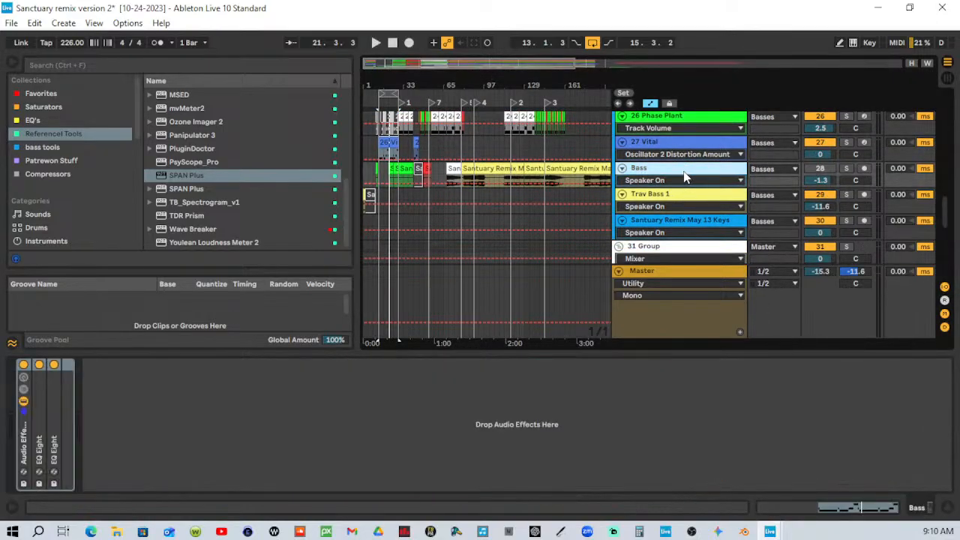
click(684, 193)
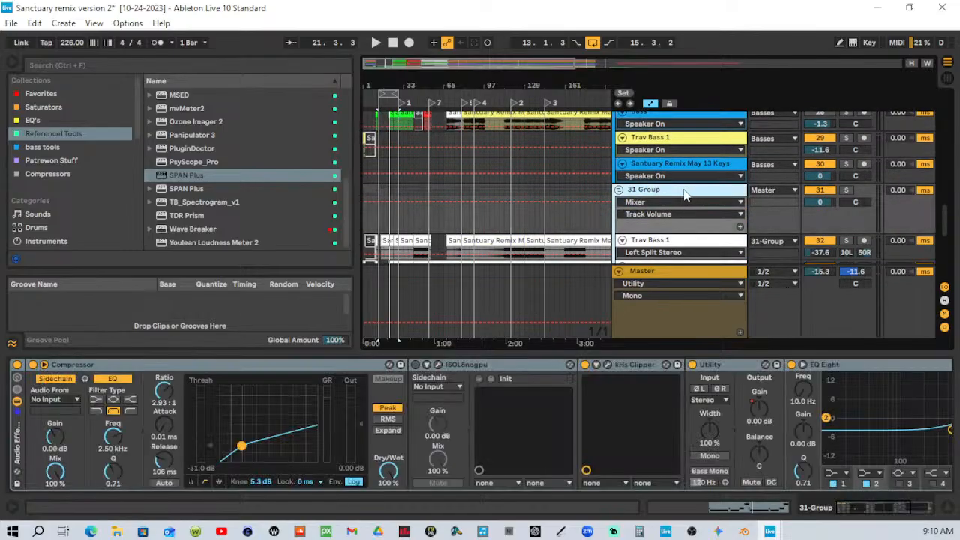
drag(877, 512, 924, 514)
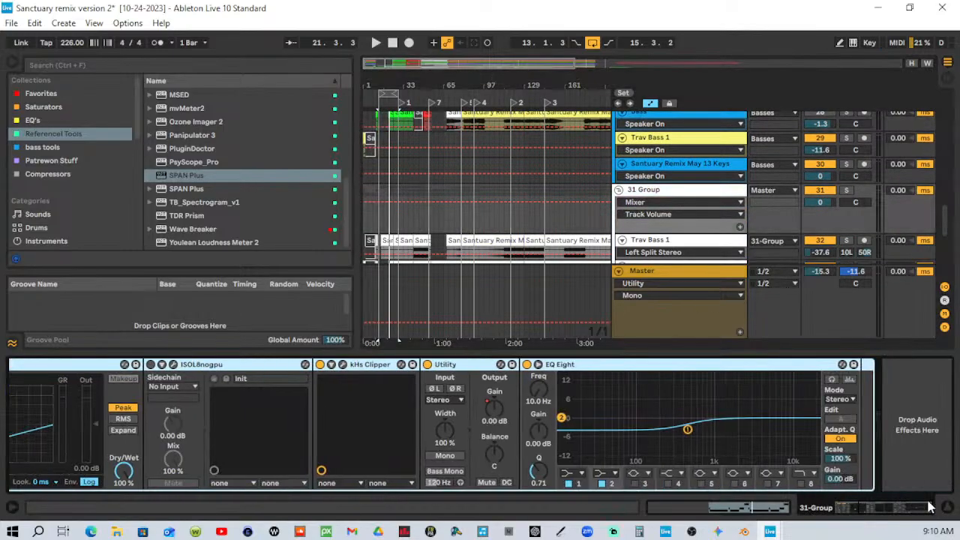
scroll(683, 237, down, 4)
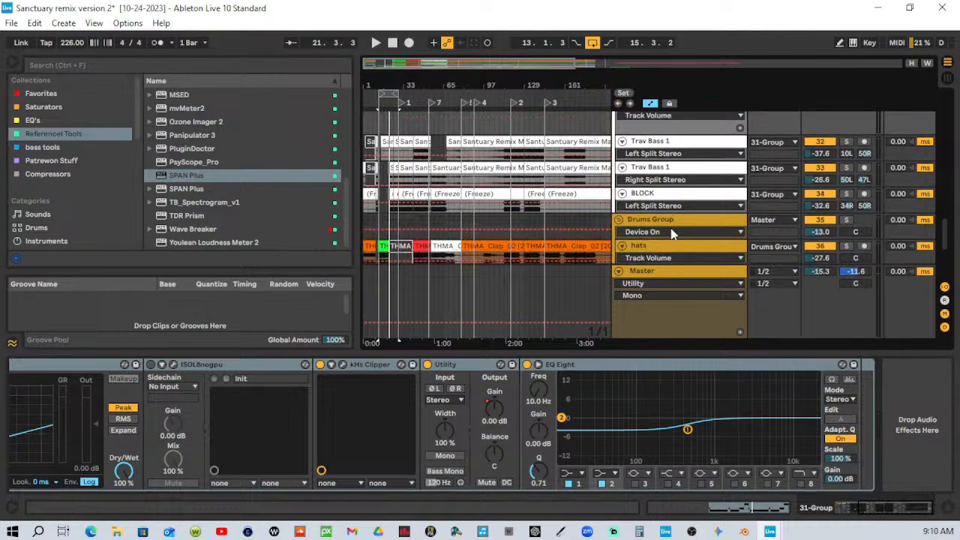
click(671, 203)
click(680, 222)
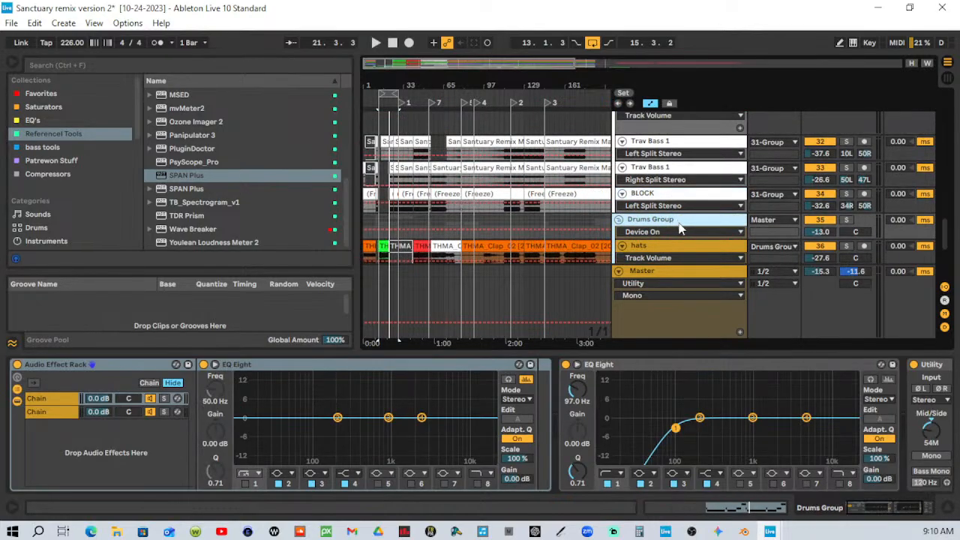
click(682, 245)
scroll(680, 247, down, 3)
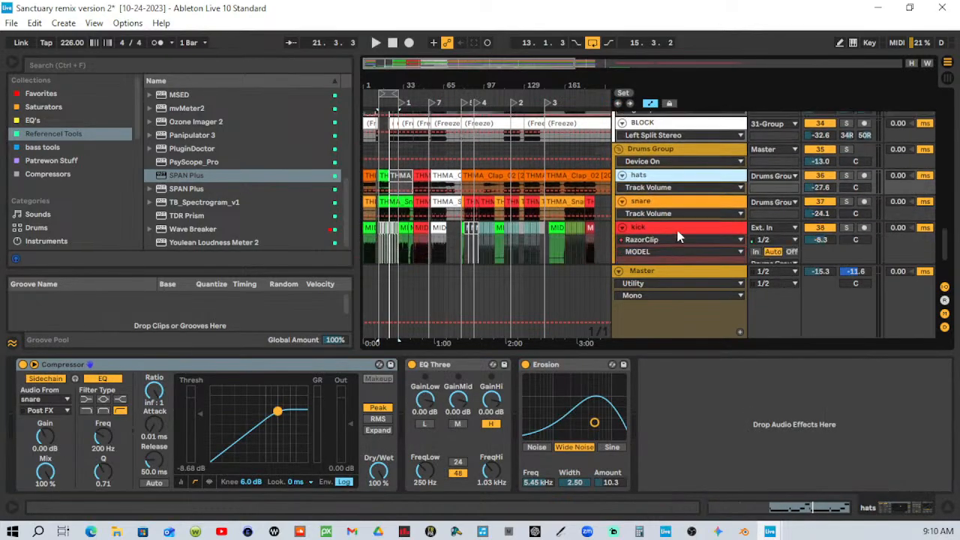
click(677, 242)
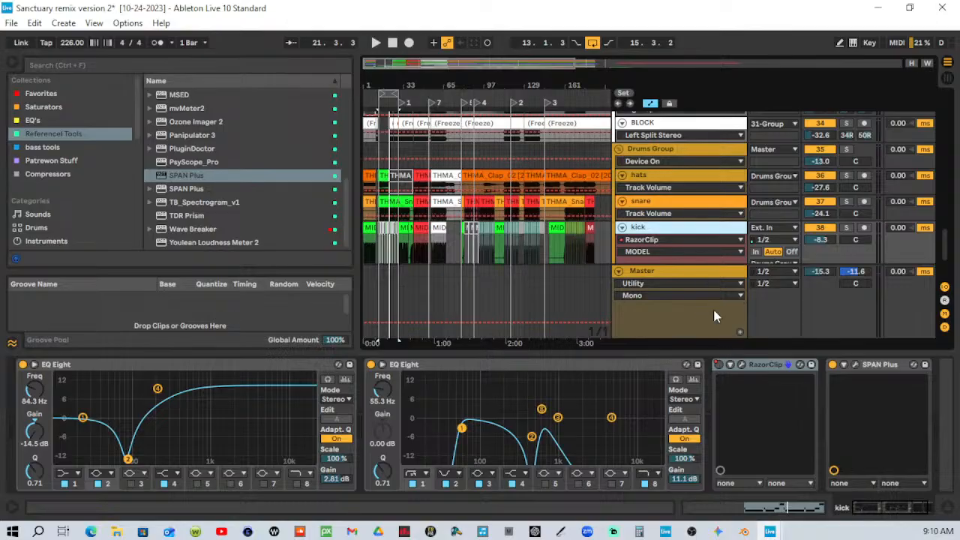
Check which sources are available for the second import slot of the Master track's SPAN Plus, and close the plugin window.
click(706, 273)
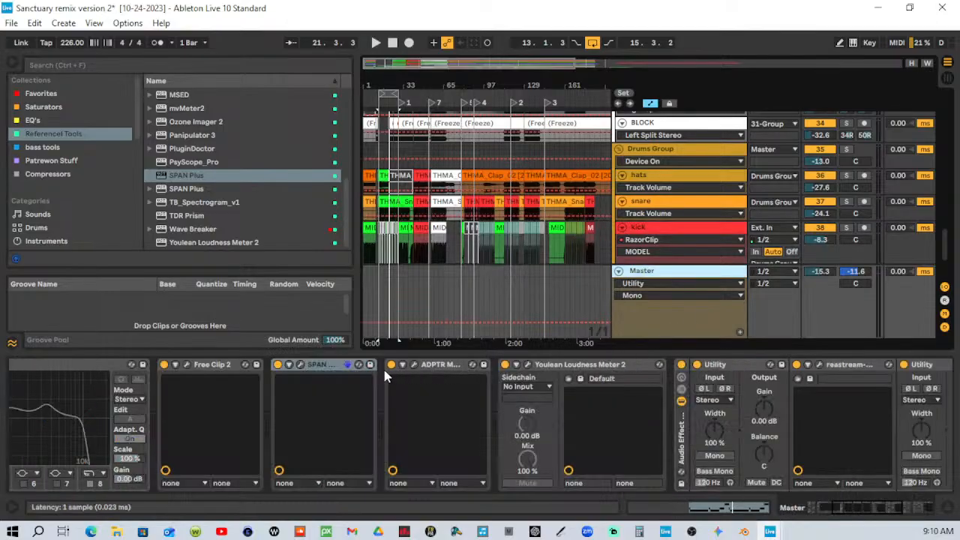
click(300, 365)
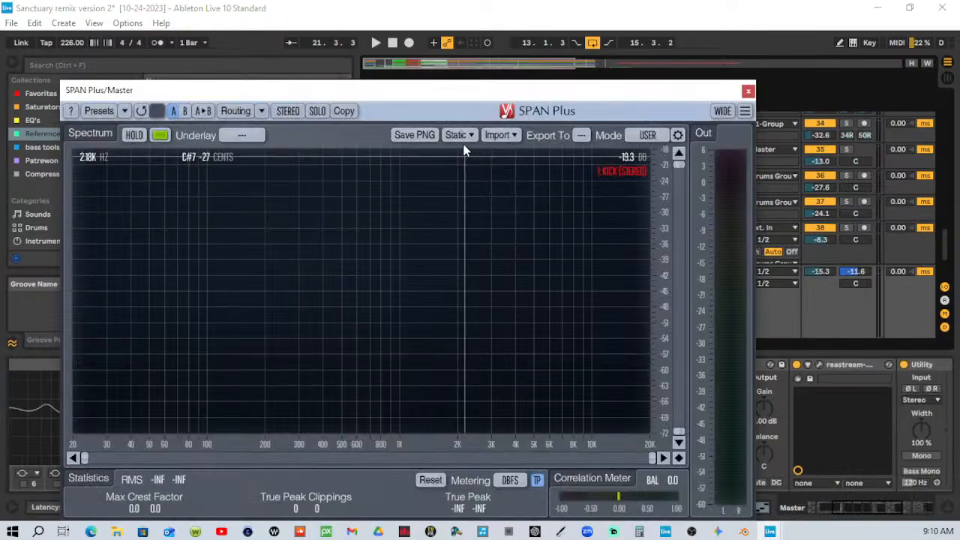
click(501, 135)
click(208, 169)
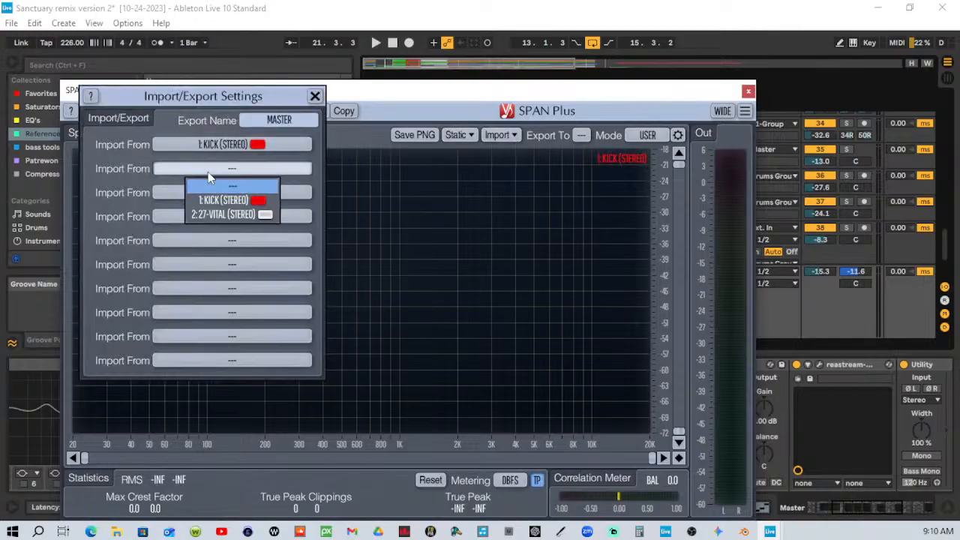
click(315, 97)
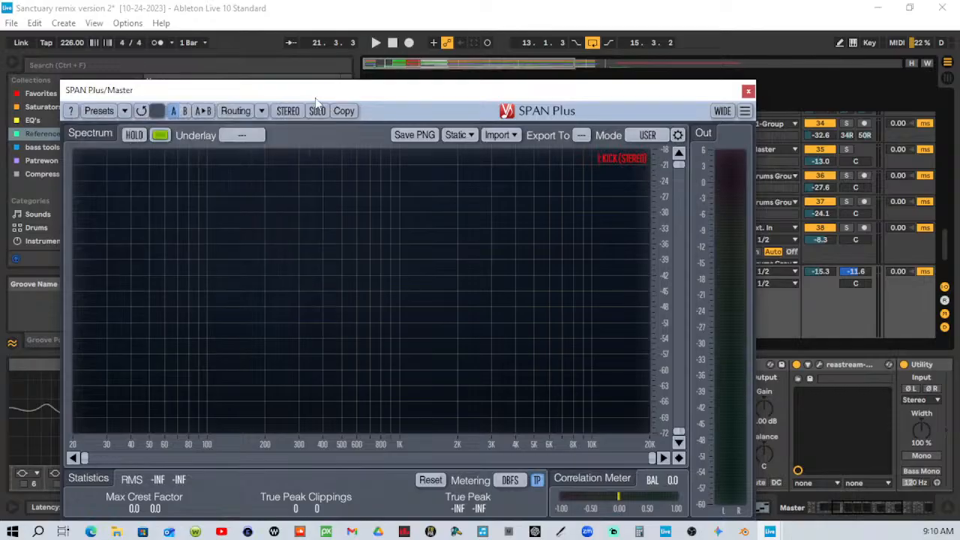
click(748, 91)
Examine the 27 Vital track's device chain and look through the tracks up to the Keys group and back down to the Basses.
scroll(734, 201, up, 3)
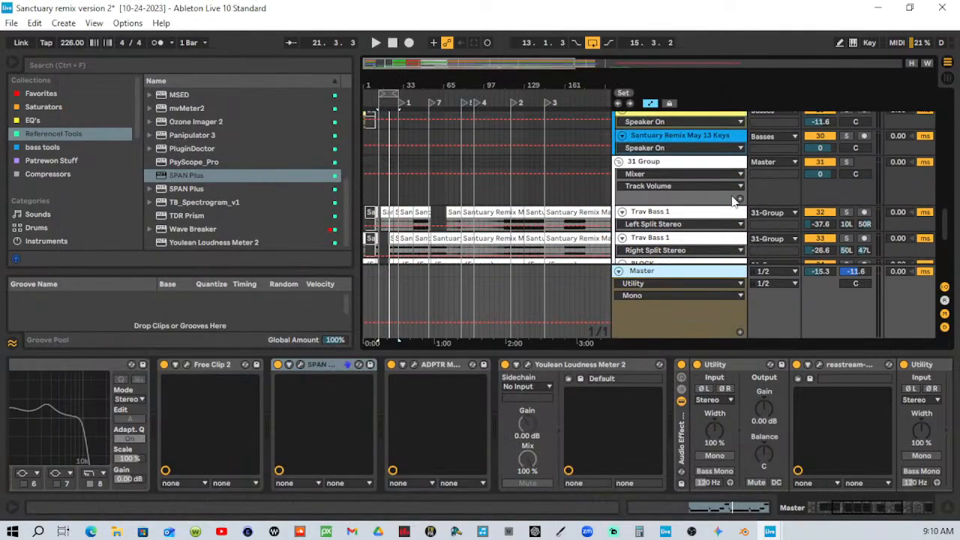
scroll(731, 199, up, 3)
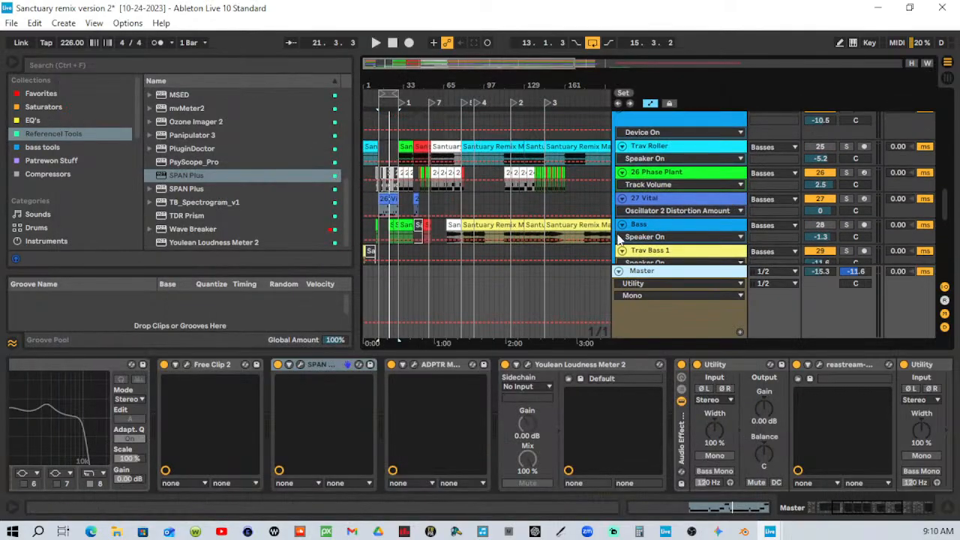
click(703, 209)
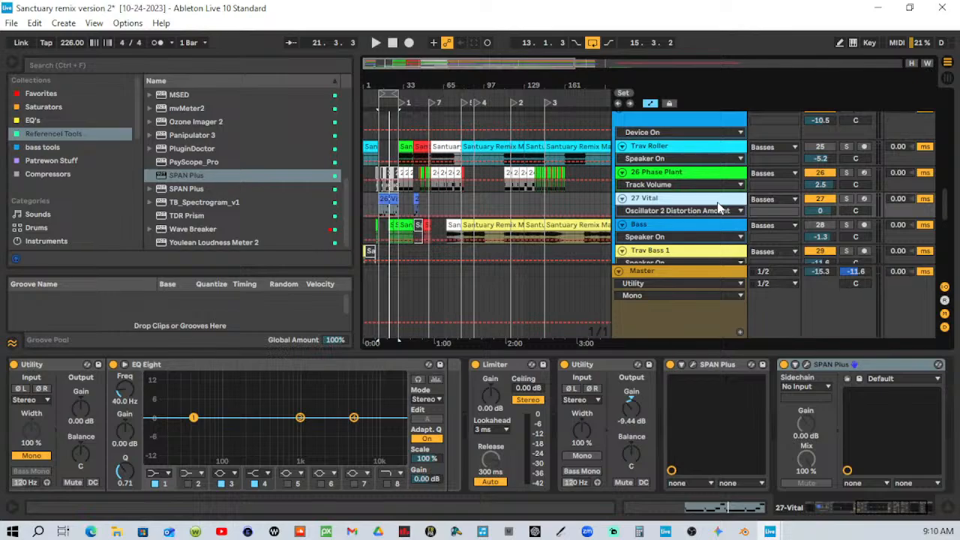
scroll(718, 208, up, 5)
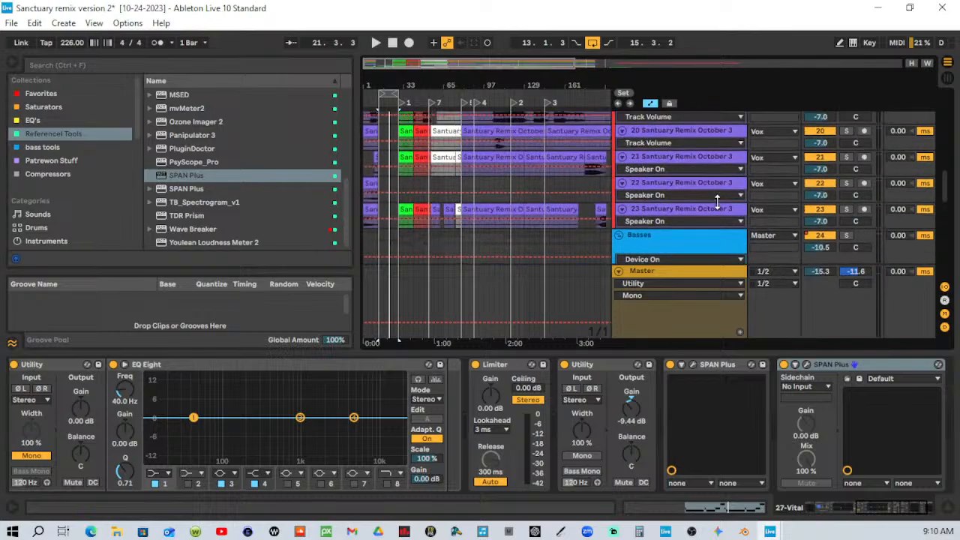
scroll(717, 207, up, 6)
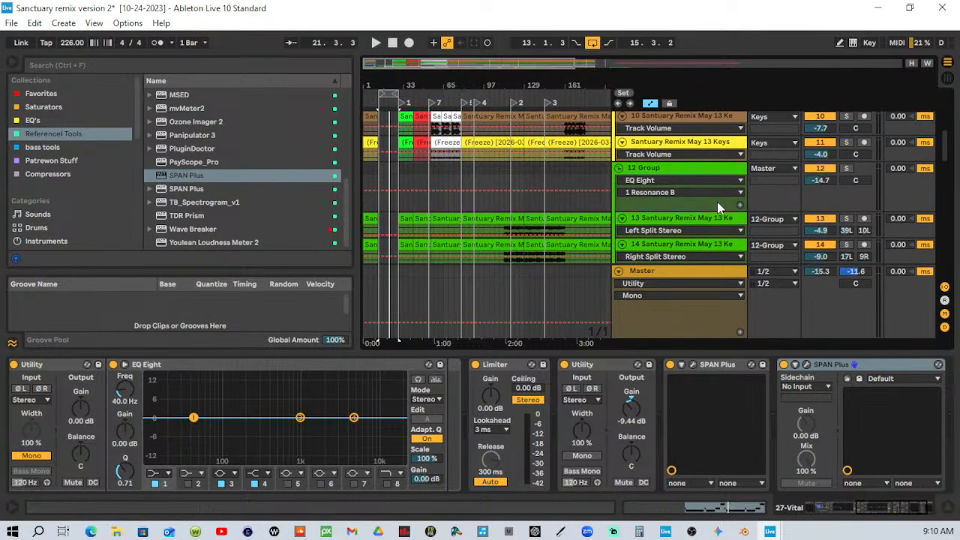
scroll(717, 207, up, 5)
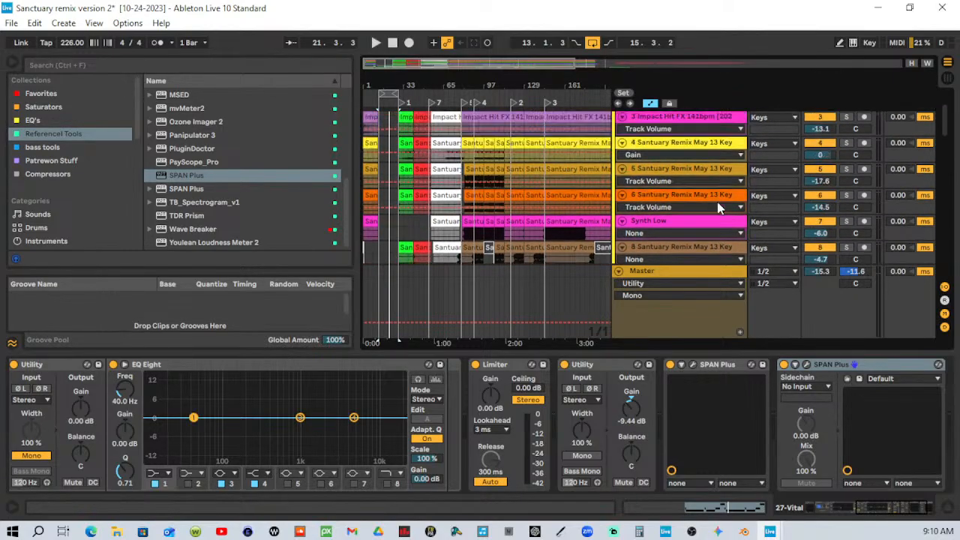
scroll(718, 208, up, 2)
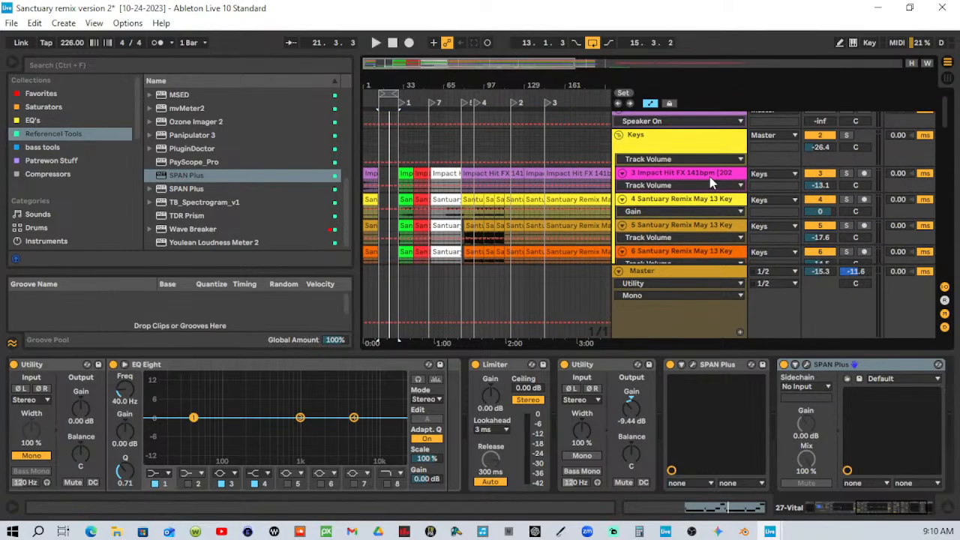
scroll(710, 176, down, 5)
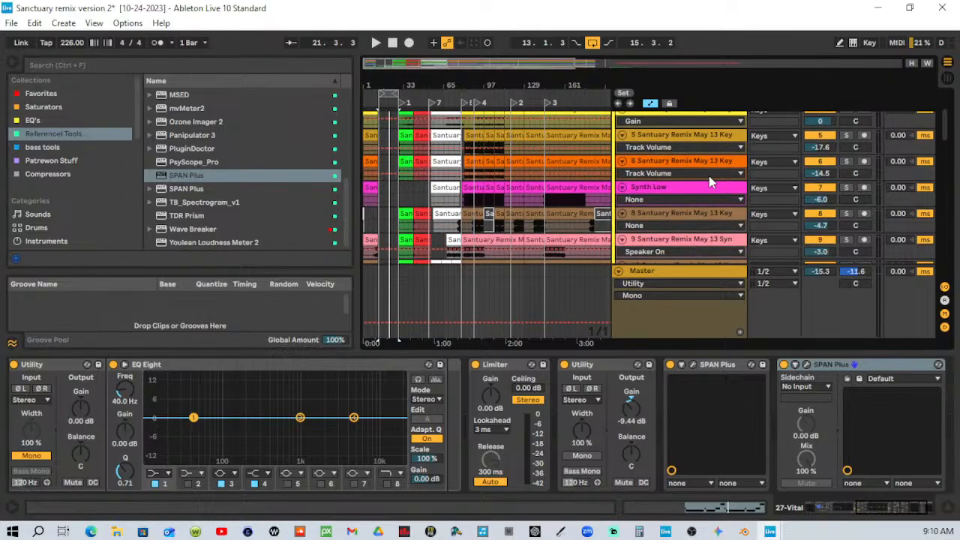
scroll(709, 177, down, 8)
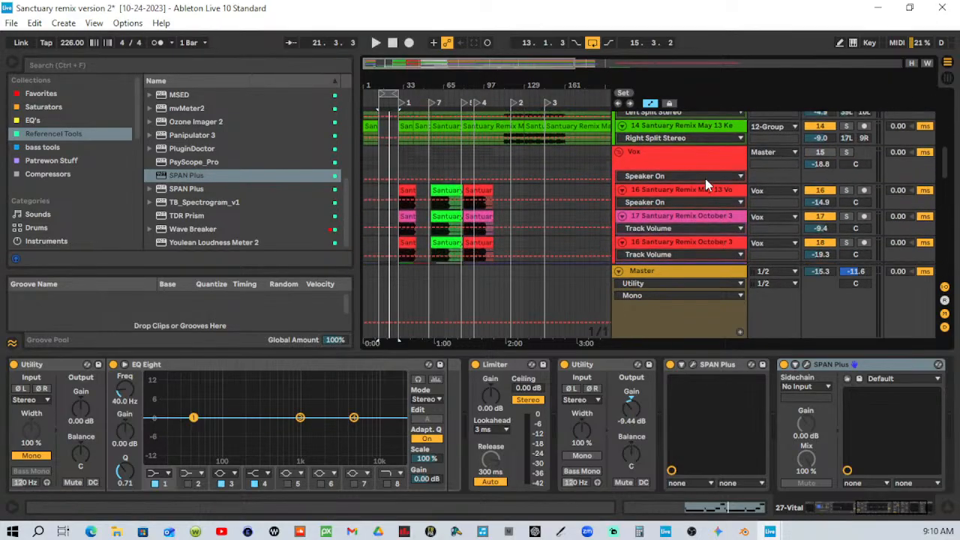
scroll(705, 177, down, 5)
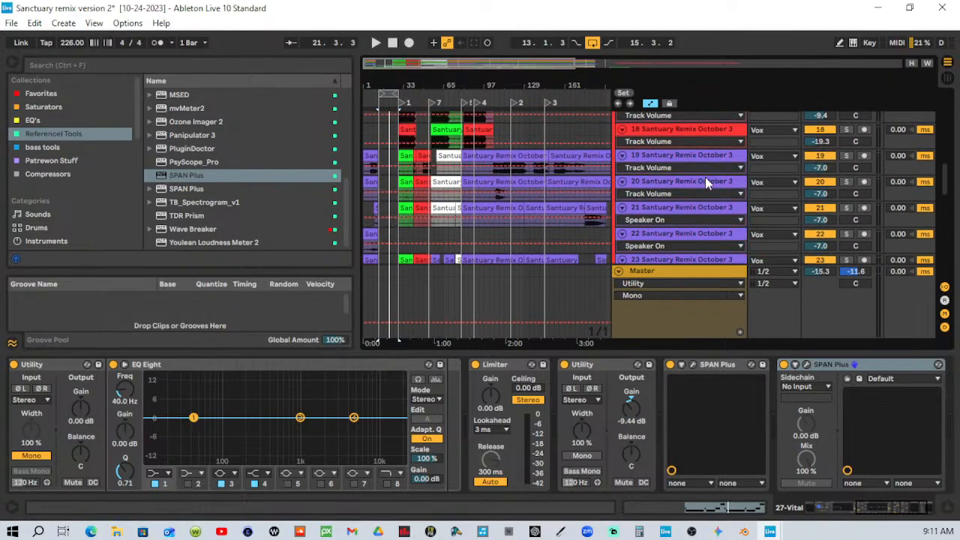
scroll(706, 178, down, 2)
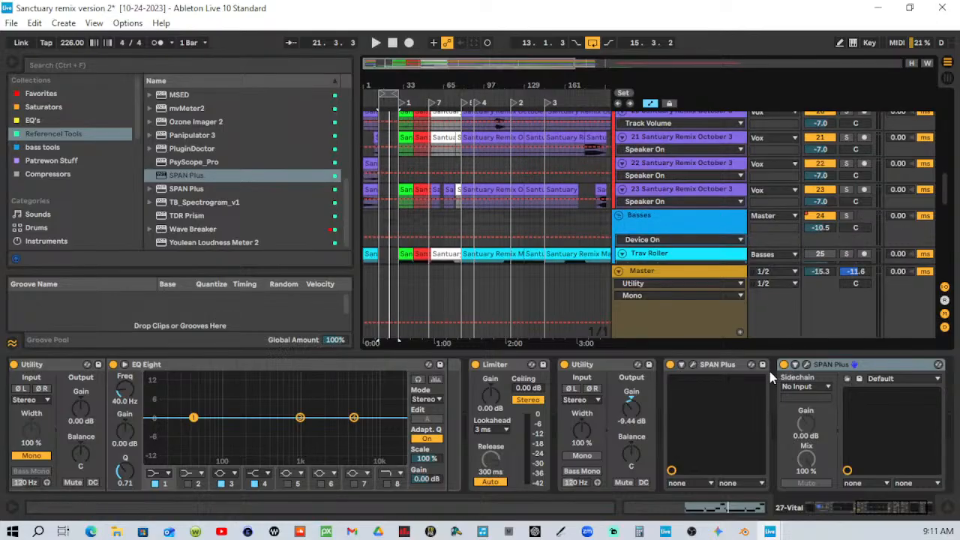
Assign 27-VITAL (STEREO) to the second import slot of the Master's SPAN Plus and close the plugin window.
click(677, 272)
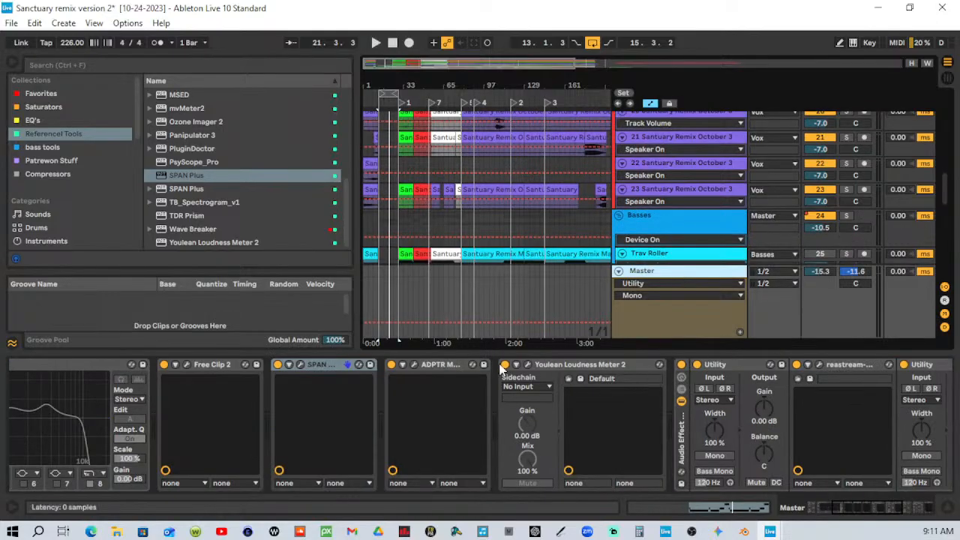
click(301, 366)
click(501, 135)
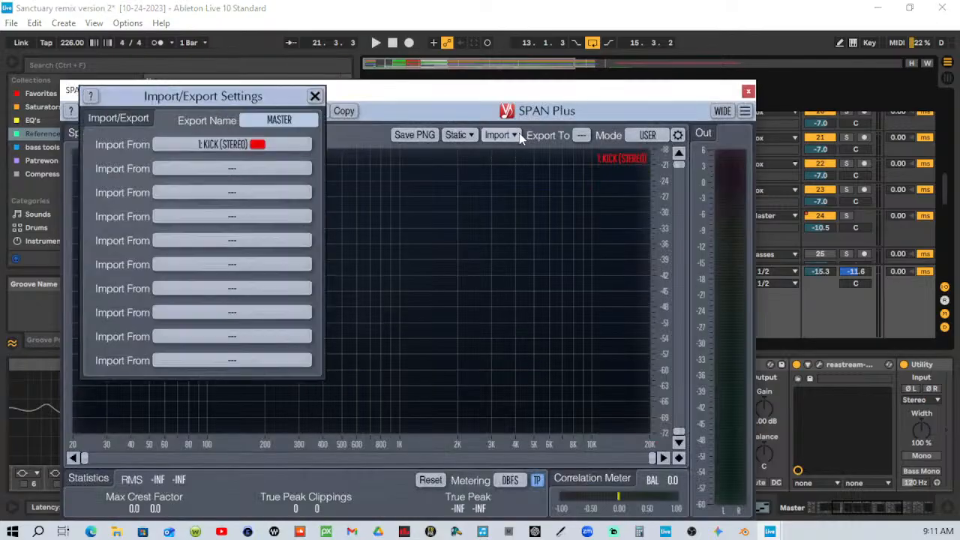
click(230, 168)
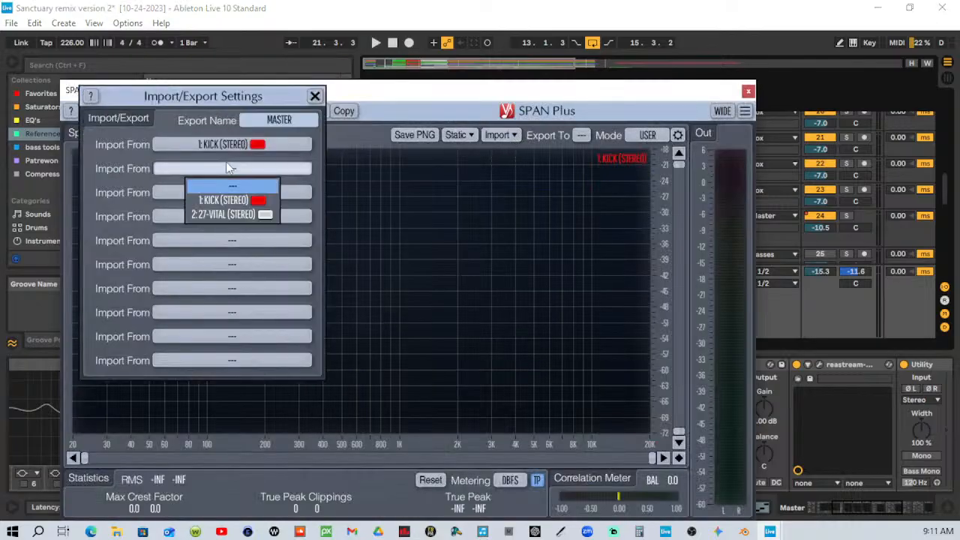
click(219, 215)
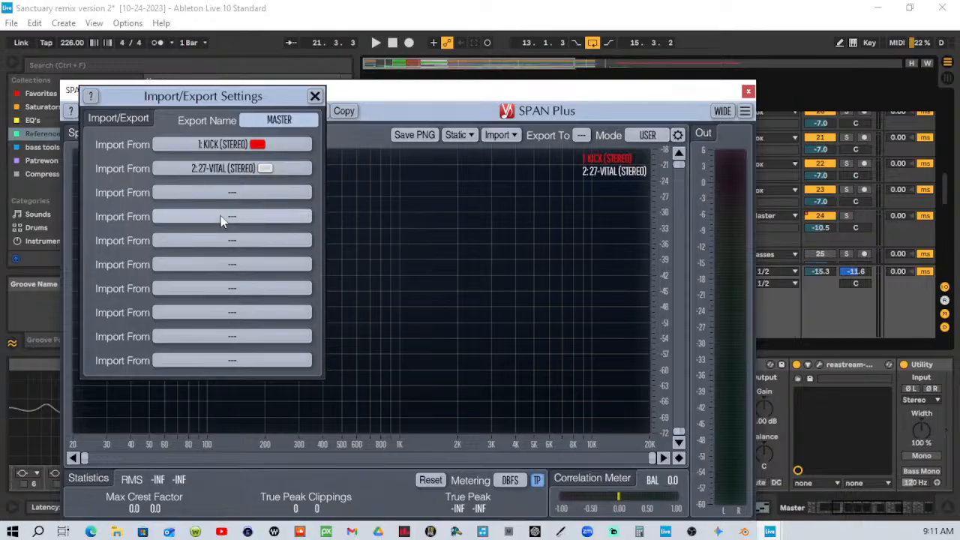
click(748, 92)
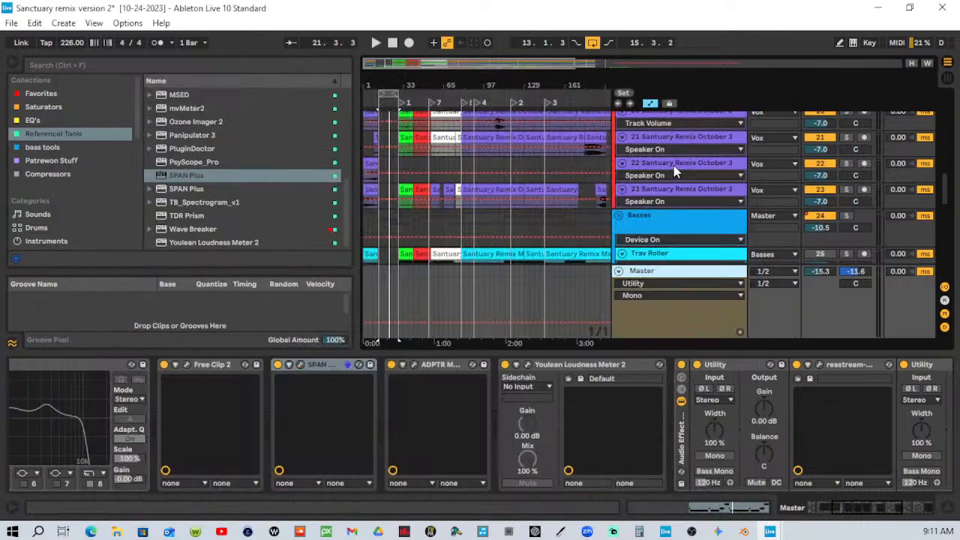
In the last SPAN Plus on the 27 Vital track, set the spectrum color to white and the export slot to 2.
scroll(674, 166, down, 5)
scroll(673, 170, down, 2)
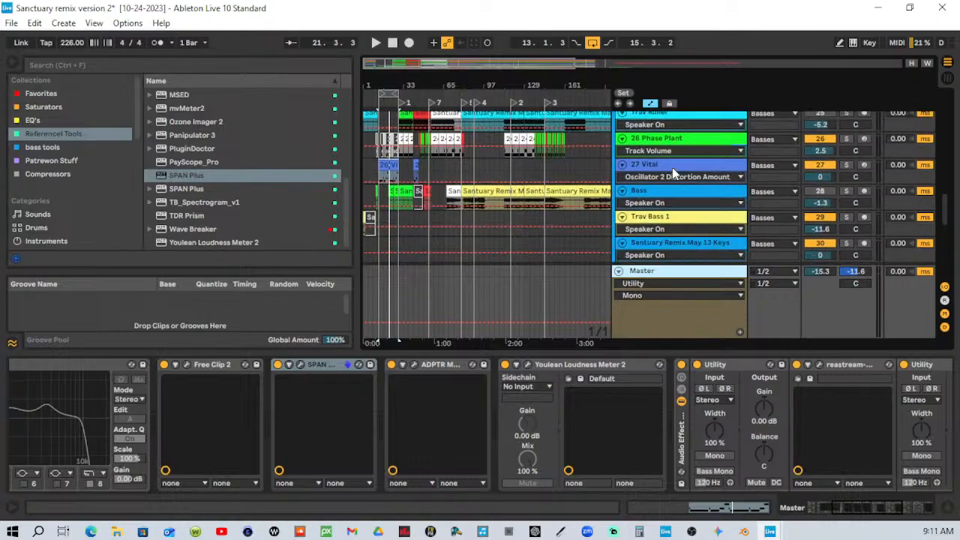
click(678, 156)
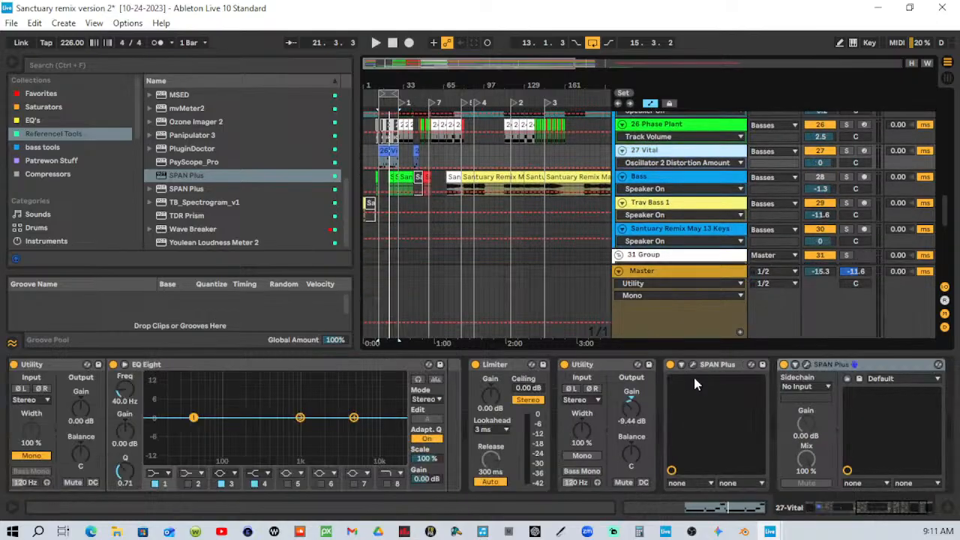
click(807, 364)
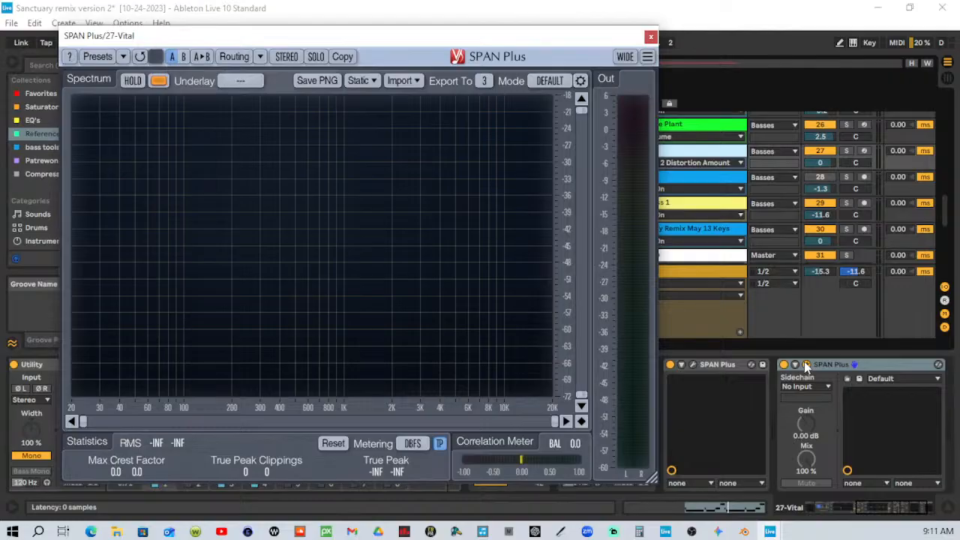
click(158, 81)
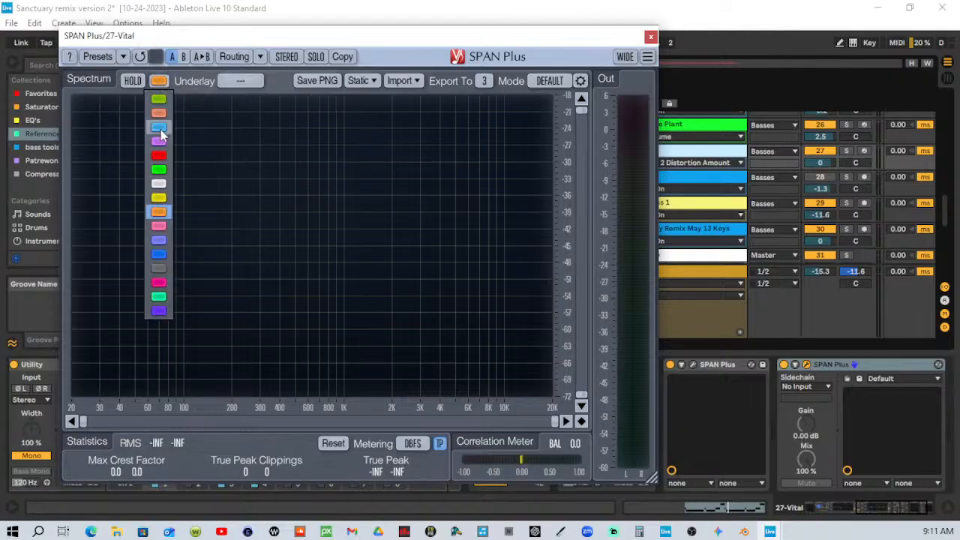
click(158, 186)
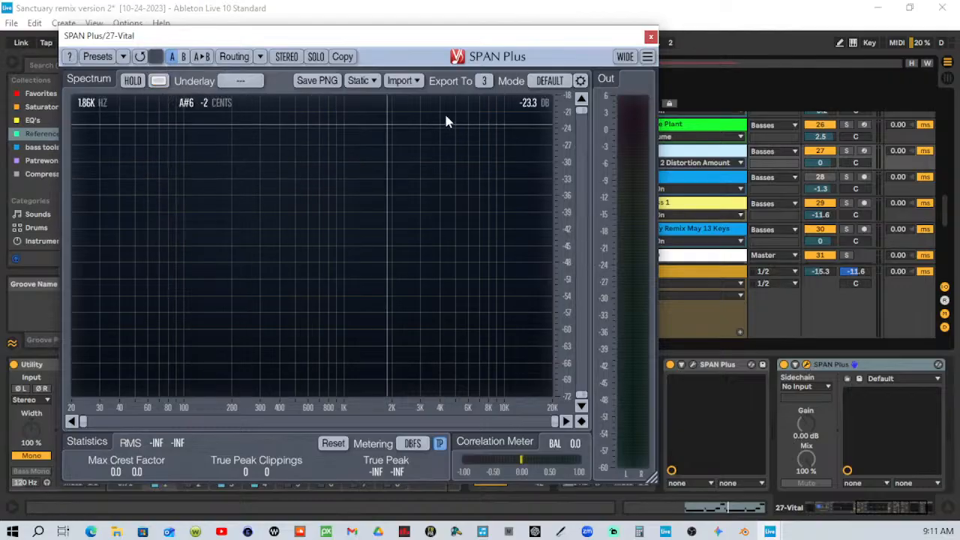
click(484, 81)
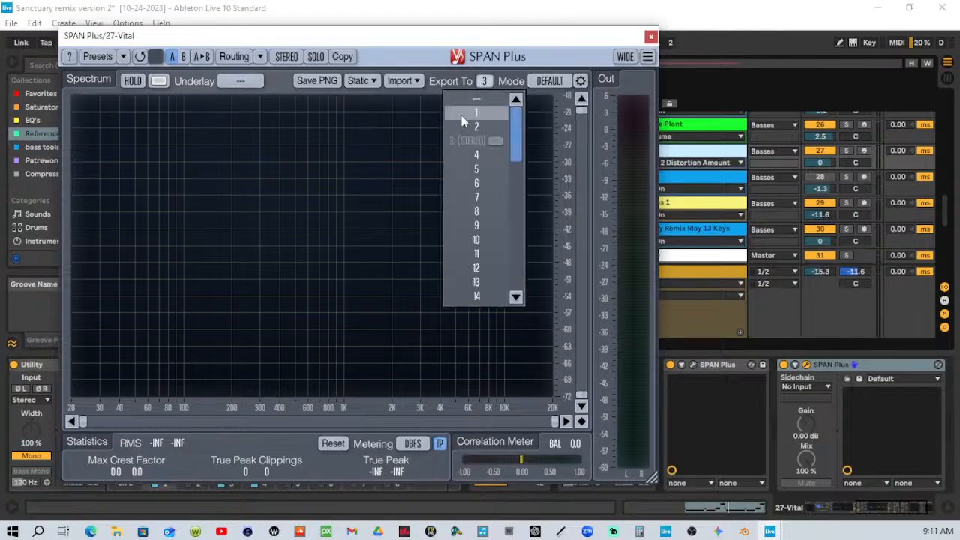
click(476, 120)
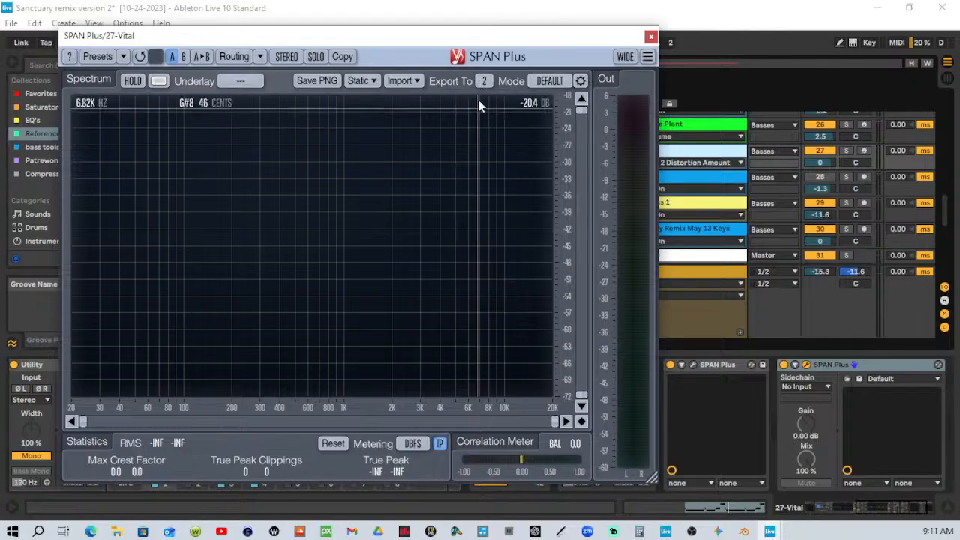
Set the spectrum color of 27 Vital's SPAN Plus to orange and close the plugin window.
click(159, 81)
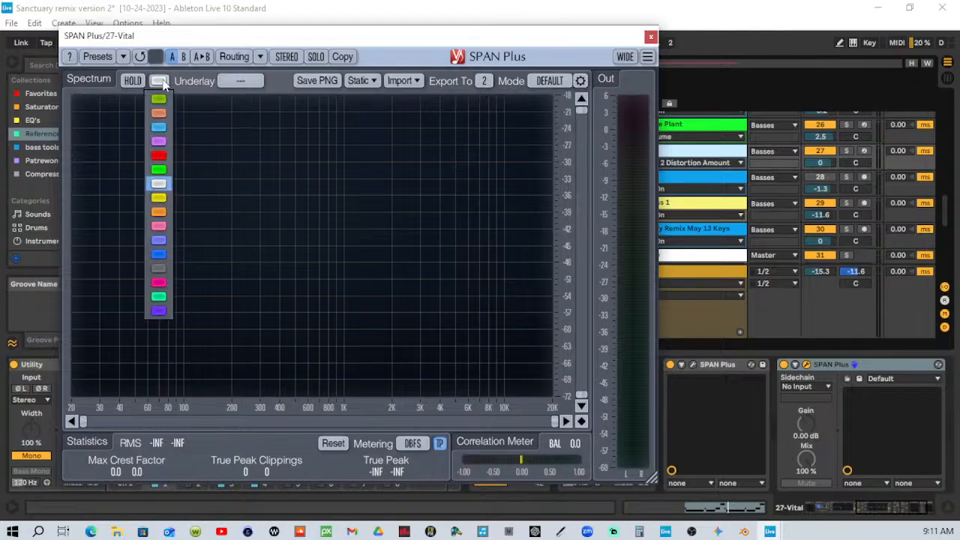
click(160, 213)
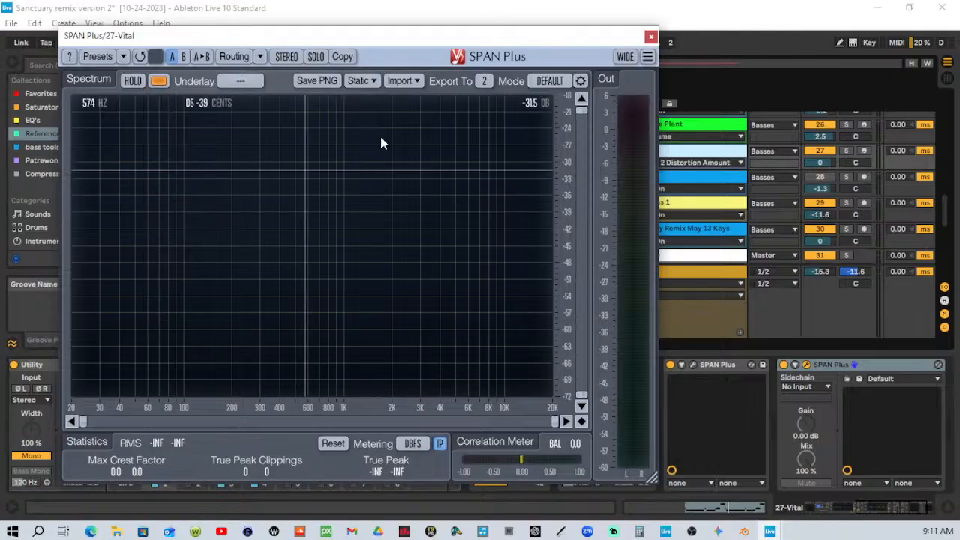
click(160, 80)
click(177, 82)
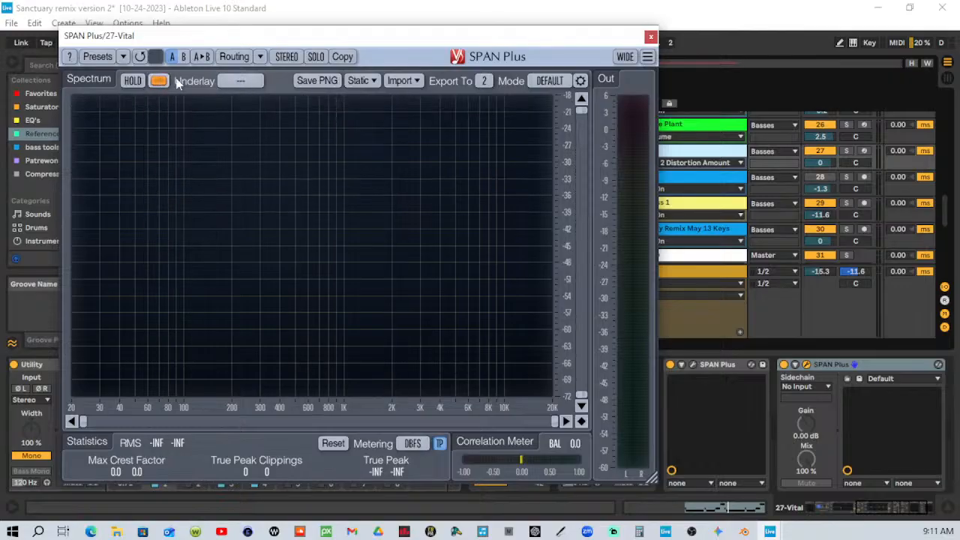
click(651, 37)
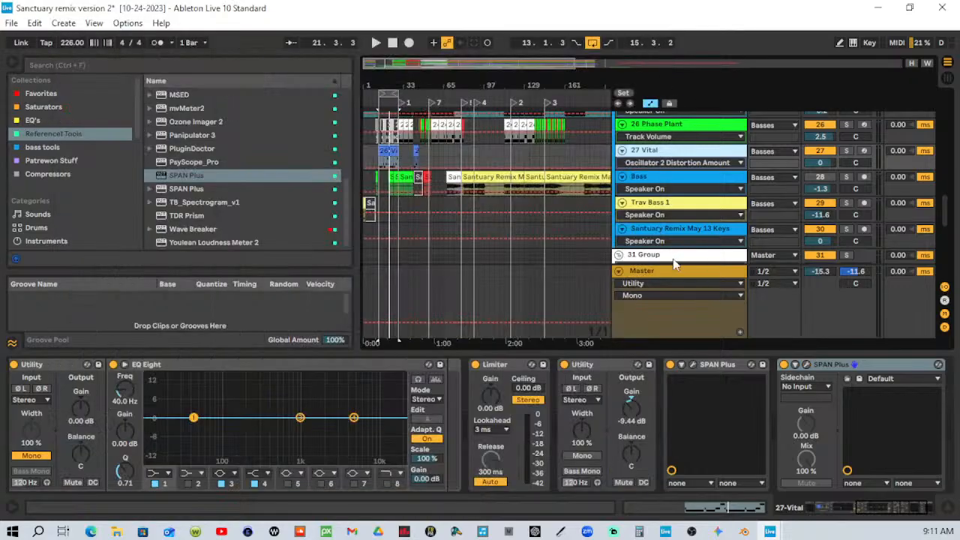
Clear the 27-VITAL (STEREO) source from the second import slot of the Master's SPAN Plus.
click(663, 309)
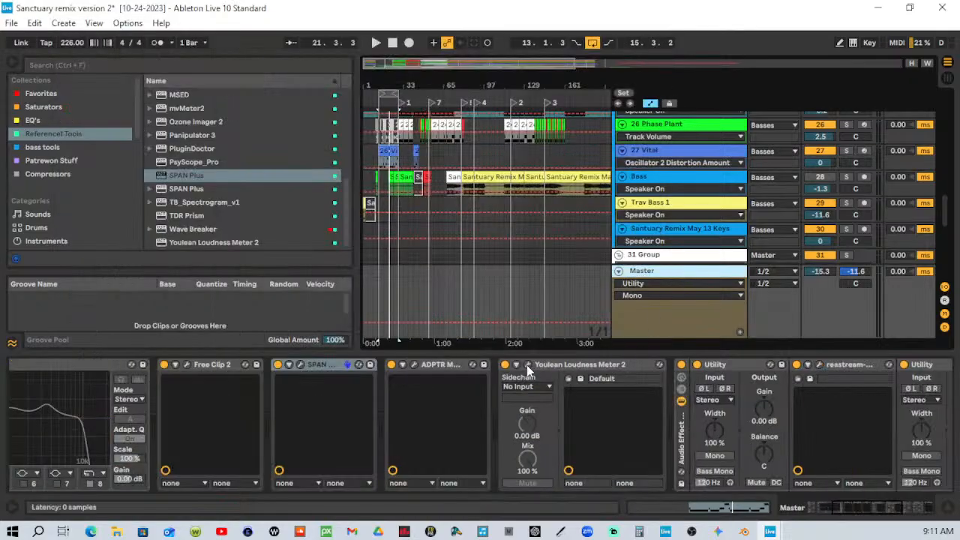
click(303, 367)
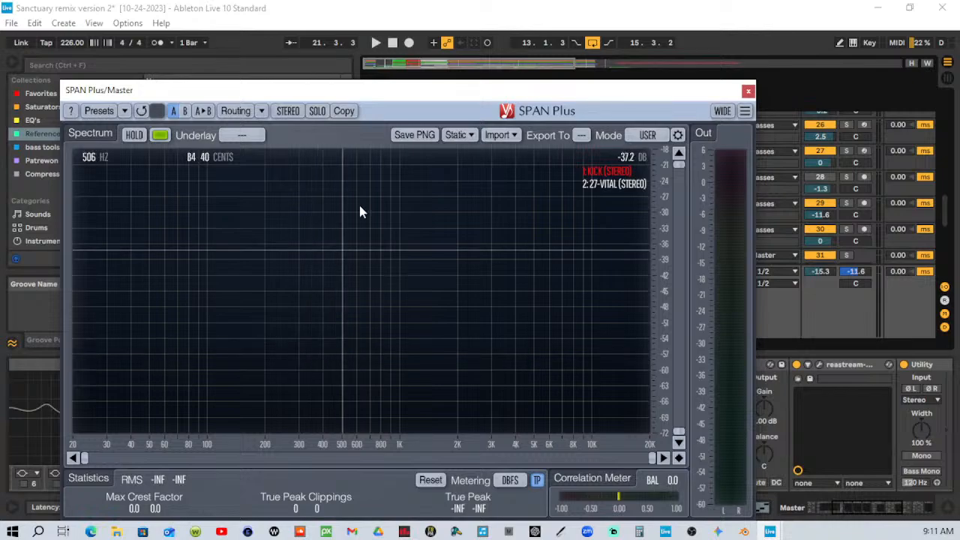
click(506, 135)
click(239, 192)
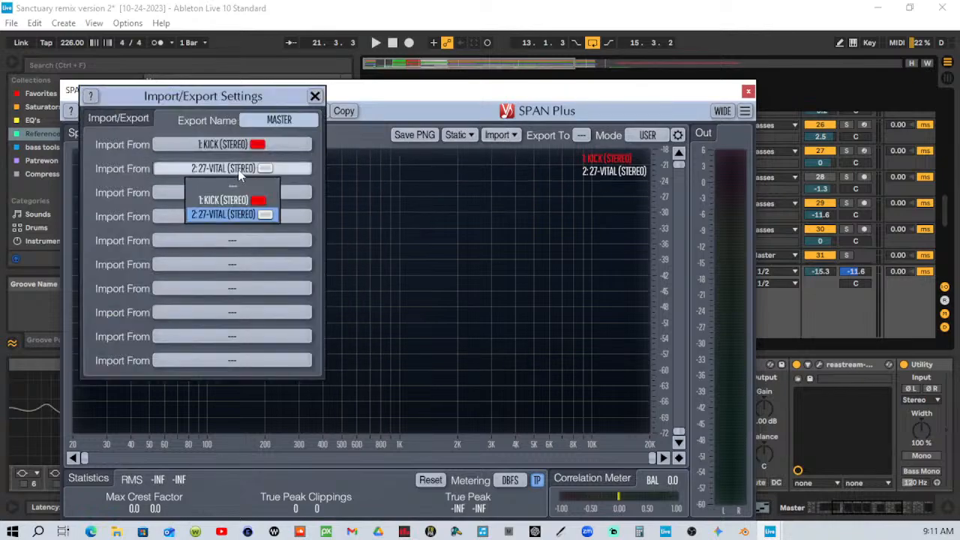
click(238, 187)
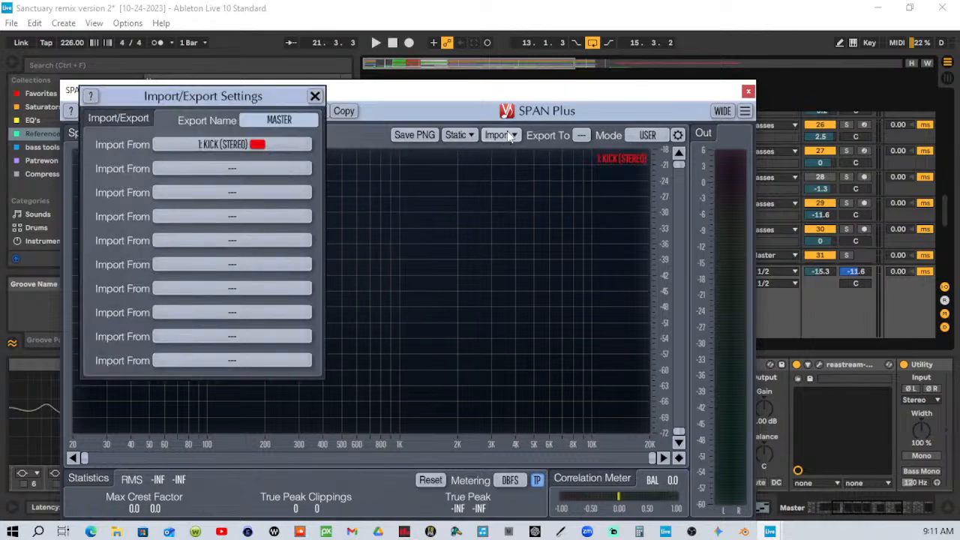
Clear and reassign KICK (STEREO) in the first import slot of the Master's SPAN Plus, and assign 27-VITAL (STEREO) to the second slot.
click(247, 145)
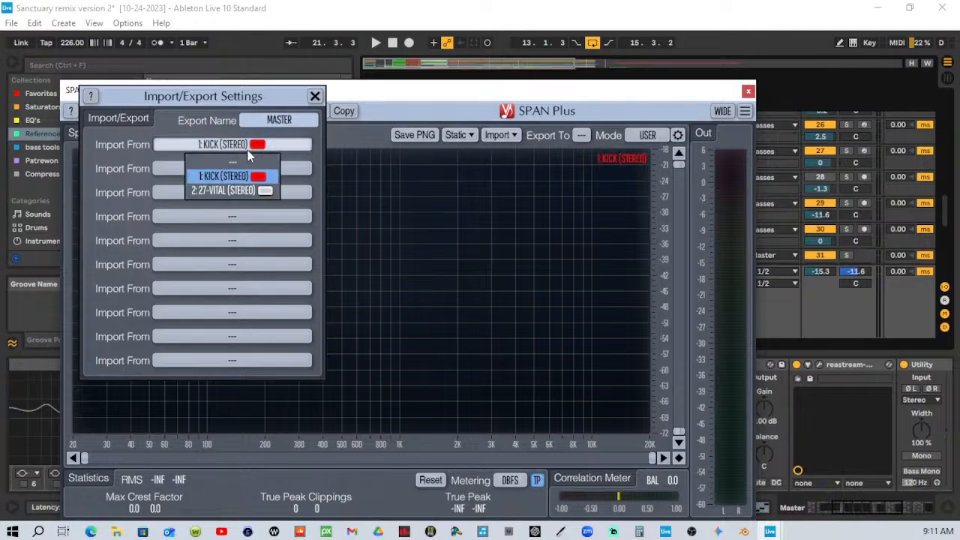
click(247, 156)
click(503, 140)
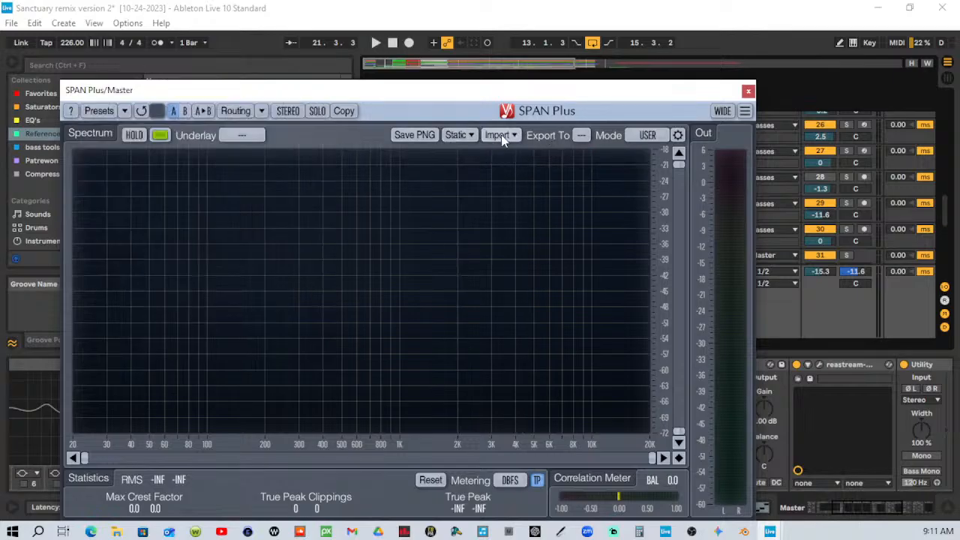
click(514, 135)
click(233, 145)
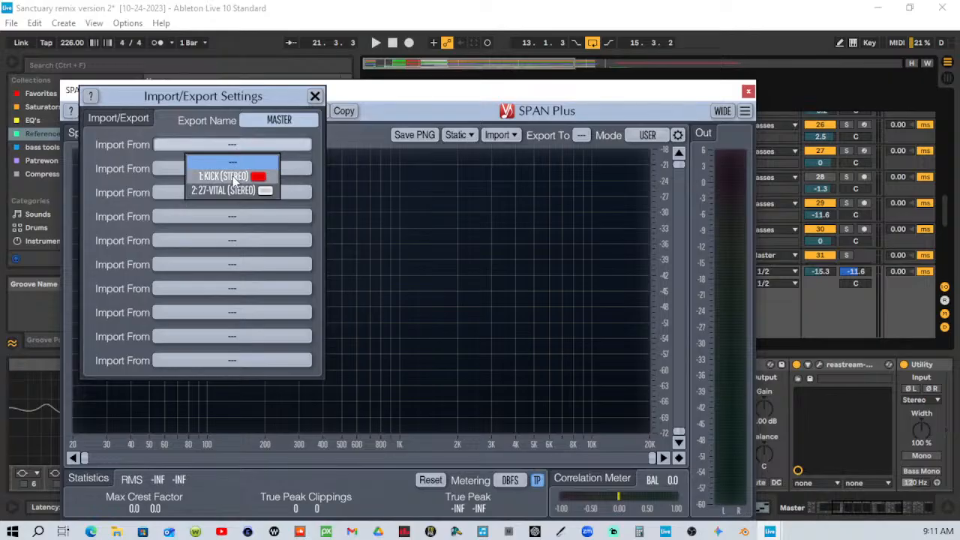
click(232, 177)
click(233, 170)
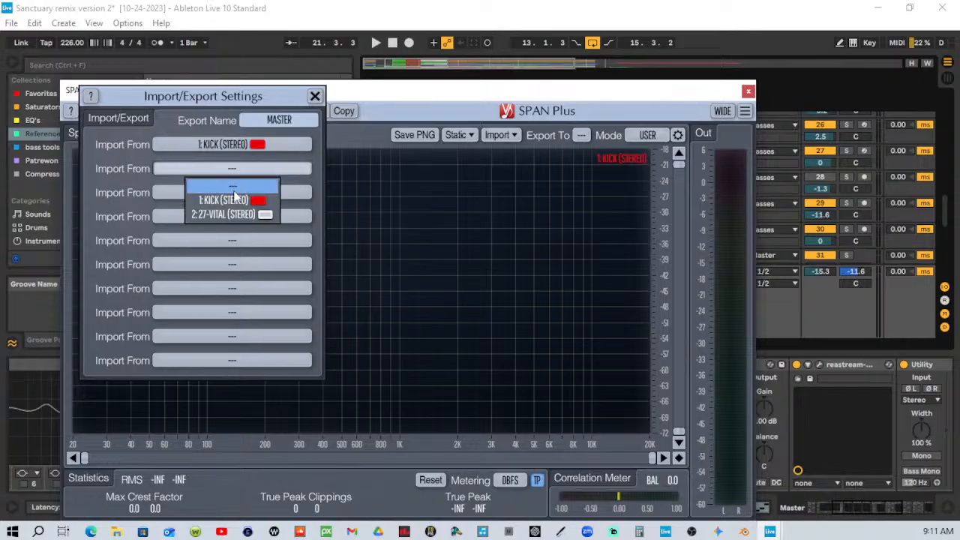
click(233, 215)
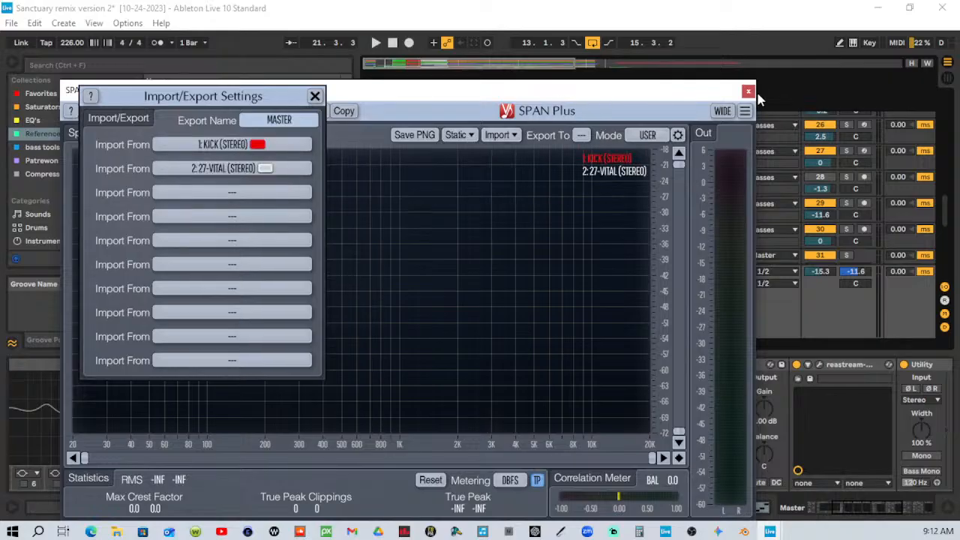
click(313, 96)
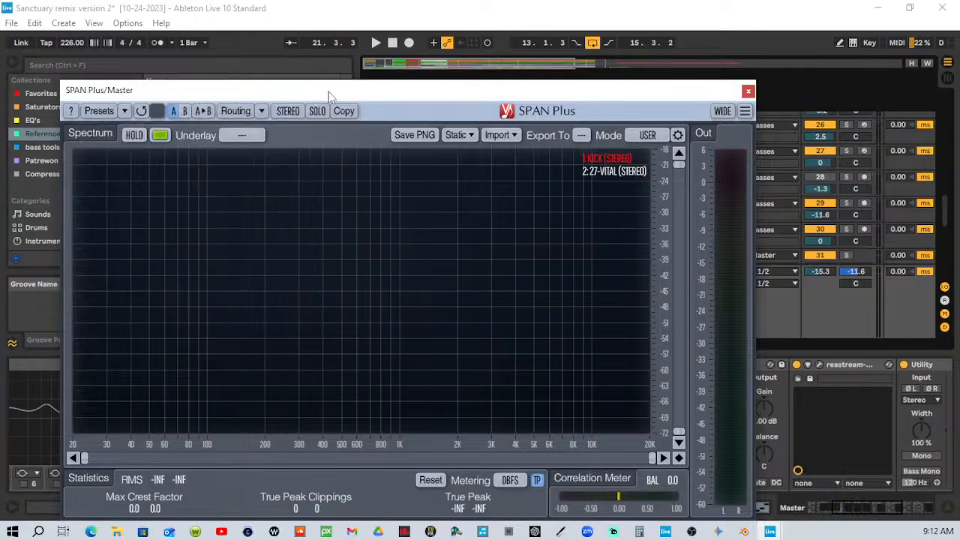
Play the loop from bar 13 and compare the kick and 27-VITAL spectra in the Master's SPAN Plus.
drag(402, 99, 529, 200)
click(380, 104)
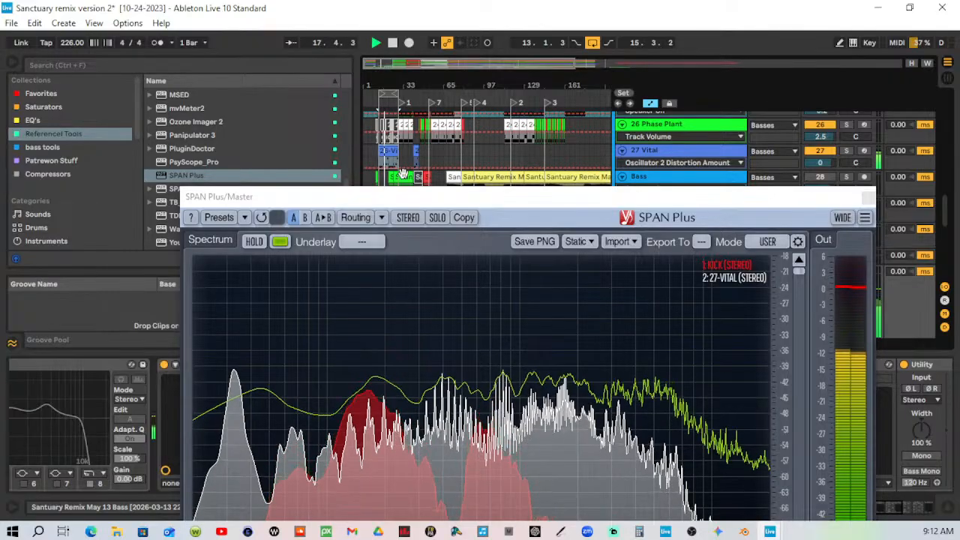
drag(386, 199, 293, 77)
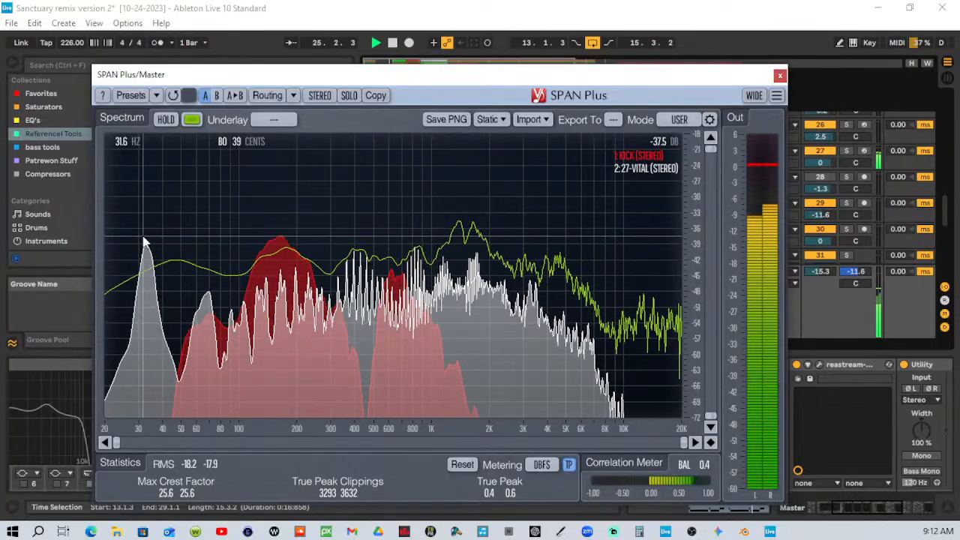
key(space)
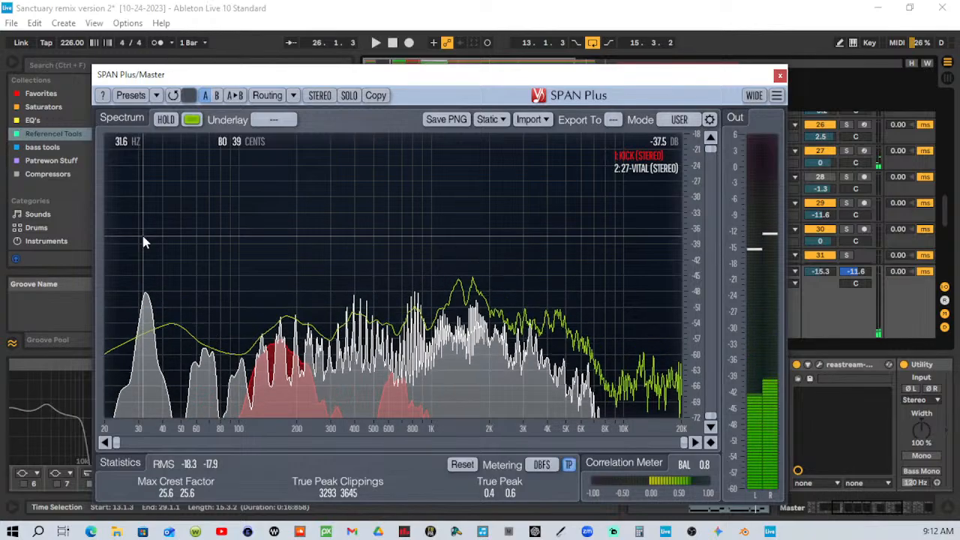
key(space)
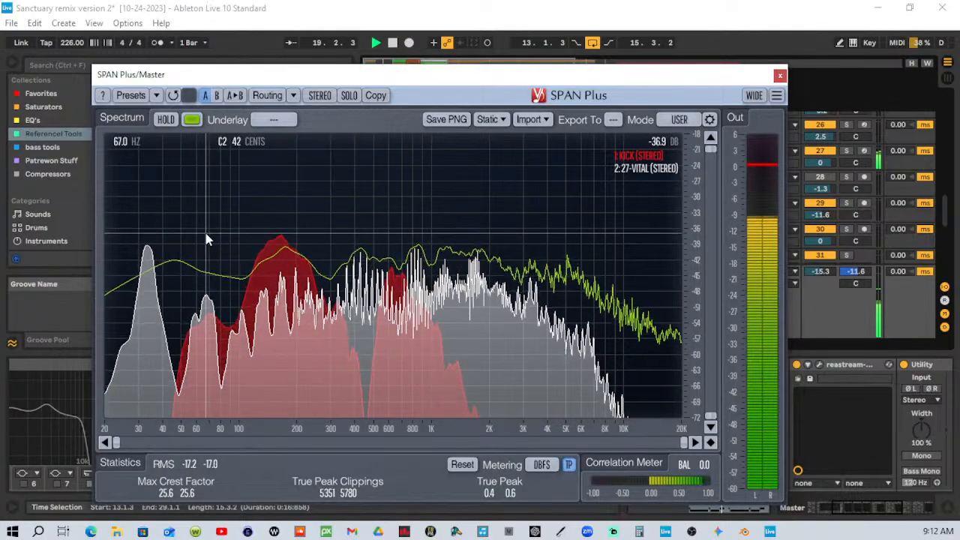
key(space)
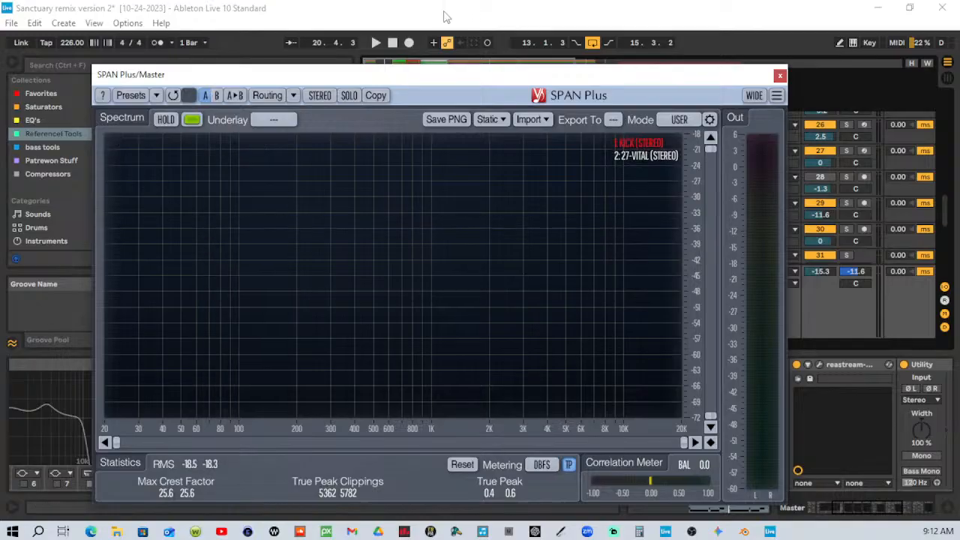
Search Favorites for "harmonic" and add Harmonic Adder to the 27 Vital track.
drag(547, 79, 0, 94)
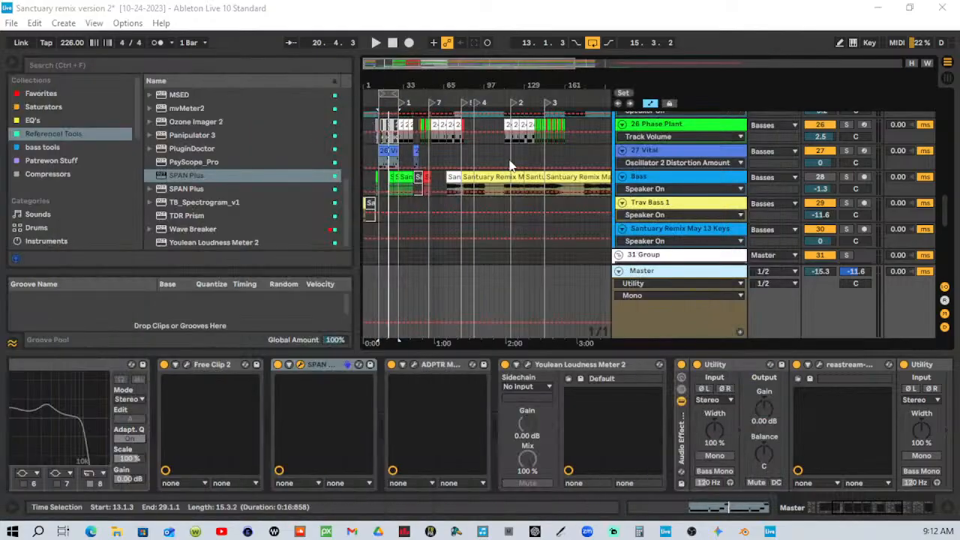
click(674, 126)
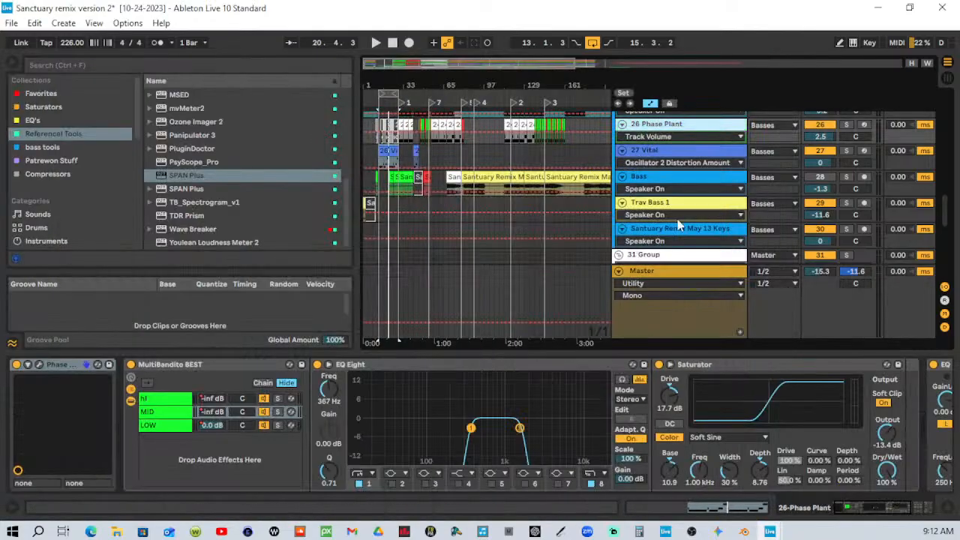
click(647, 153)
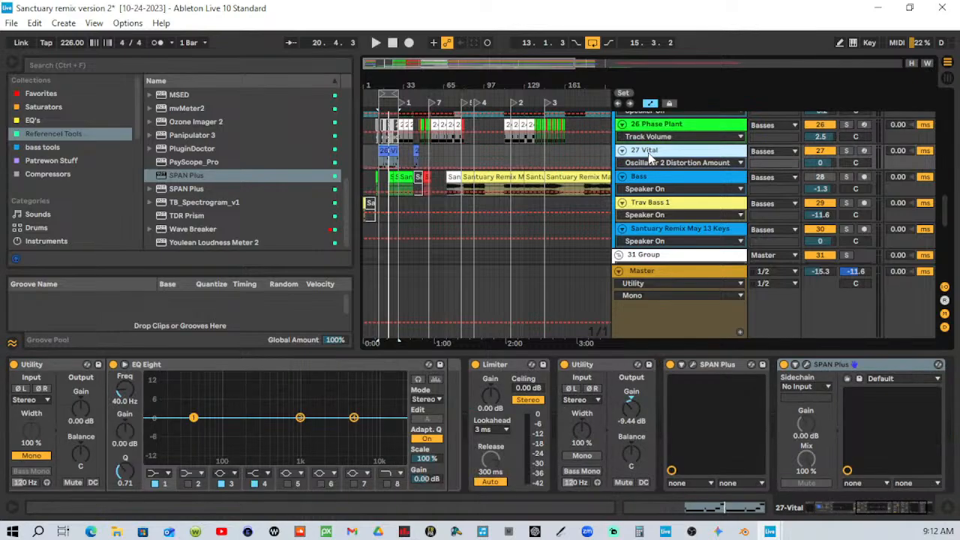
click(72, 66)
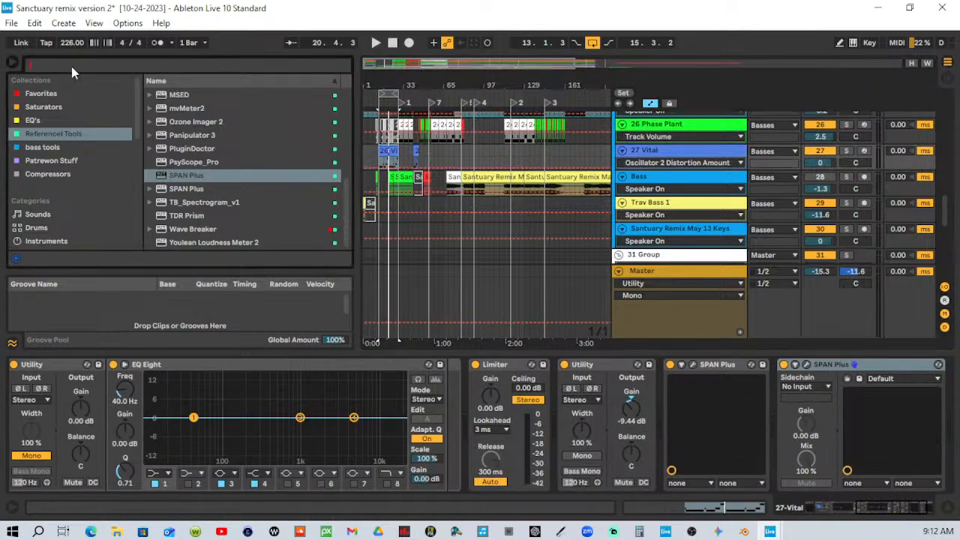
text(harmonic)
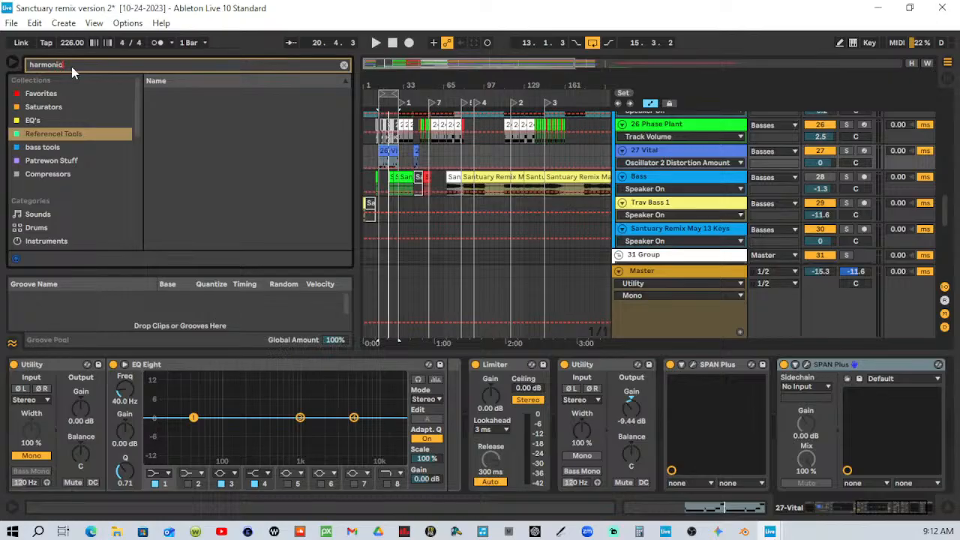
click(63, 93)
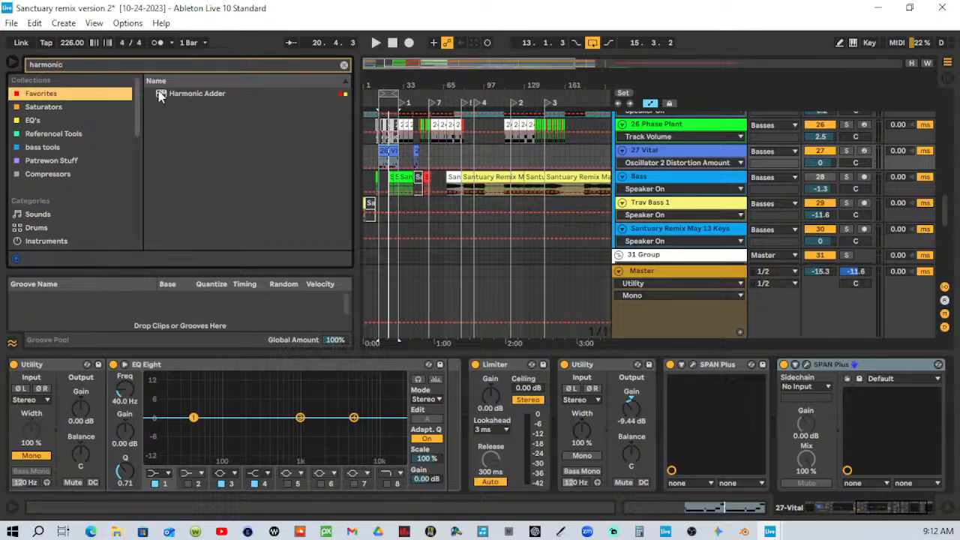
drag(201, 98, 390, 154)
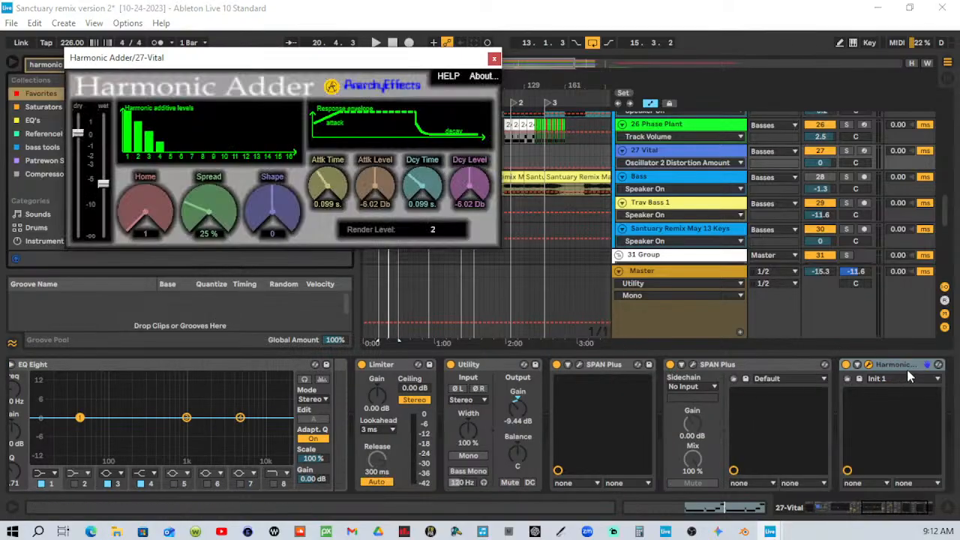
Move Harmonic Adder ahead of the last SPAN Plus on 27 Vital and lower its wet level to the minimum.
click(909, 377)
drag(668, 396, 666, 397)
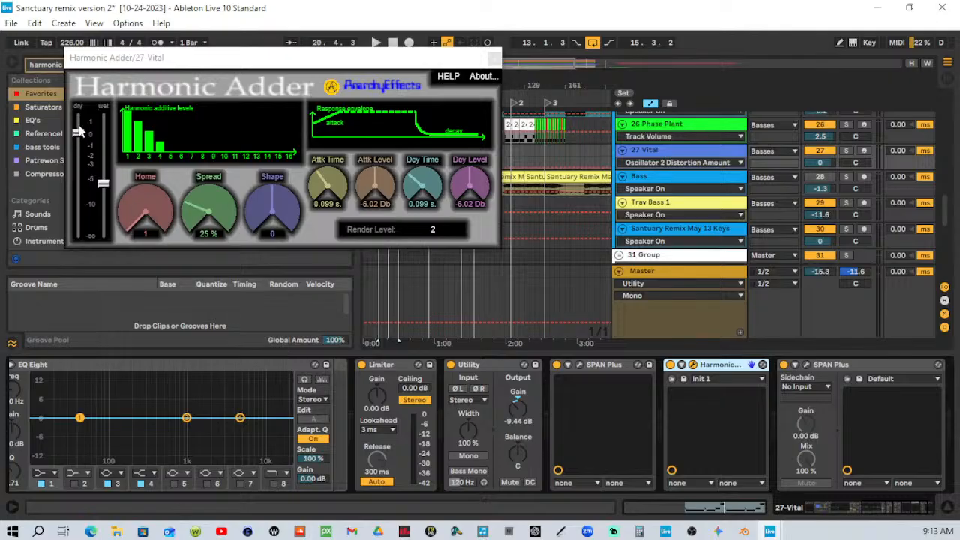
drag(107, 187, 120, 327)
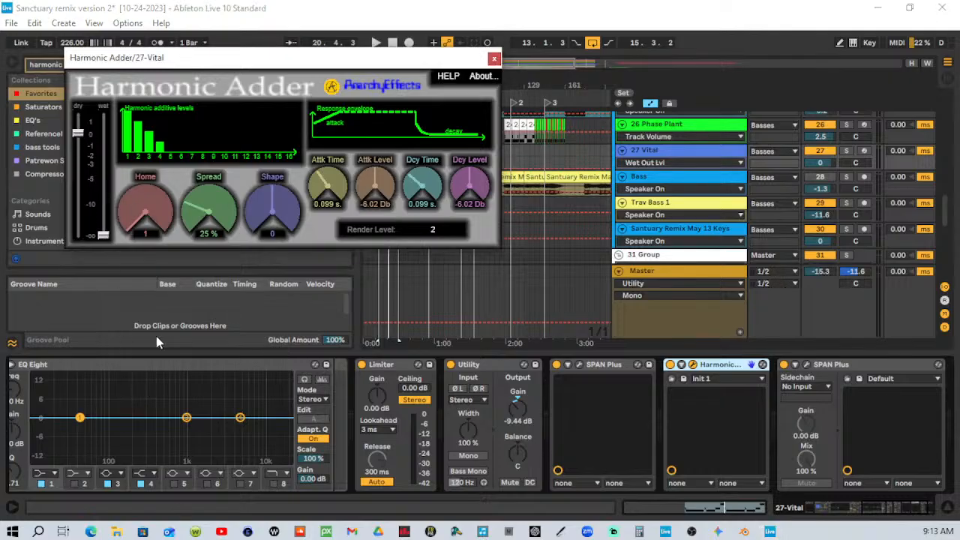
Play the loop with Harmonic Adder beside the Master's SPAN Plus, raise its wet level slightly above minimum, and close Harmonic Adder.
drag(423, 63, 442, 131)
drag(750, 539, 916, 90)
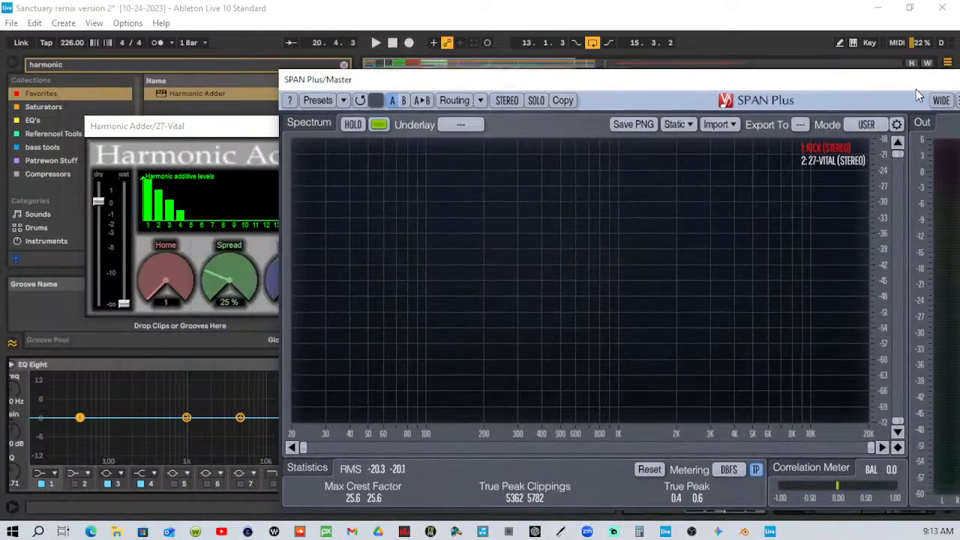
click(244, 127)
drag(245, 131, 190, 129)
drag(420, 84, 513, 135)
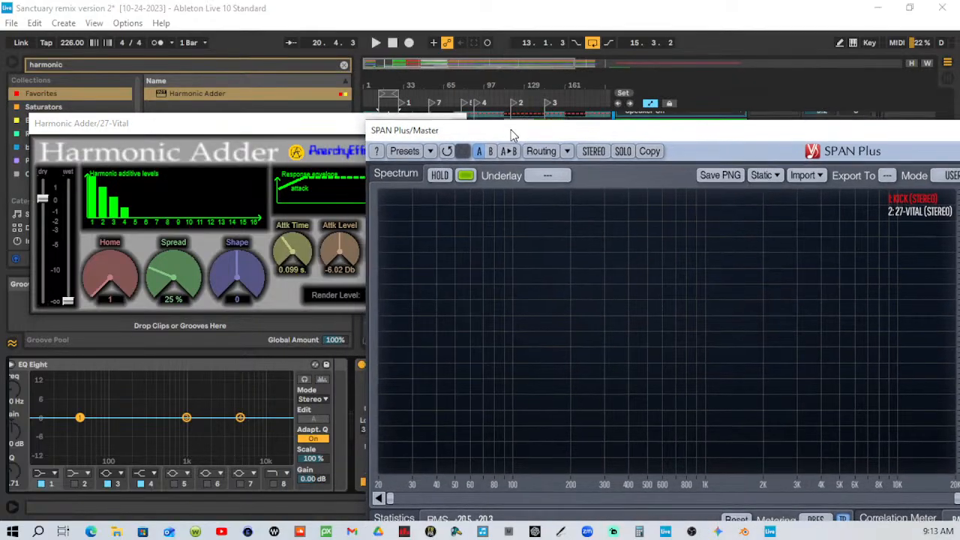
click(378, 103)
drag(440, 132, 418, 54)
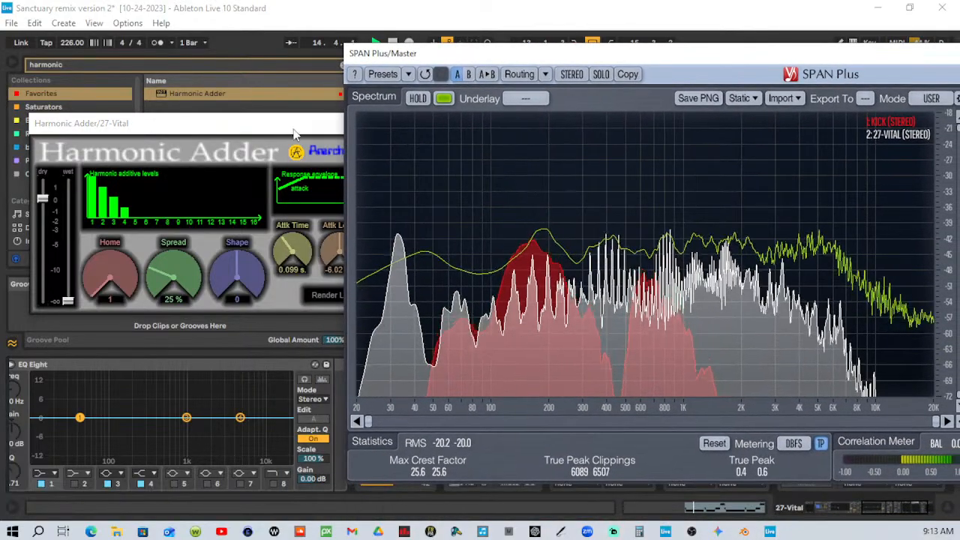
drag(292, 131, 273, 50)
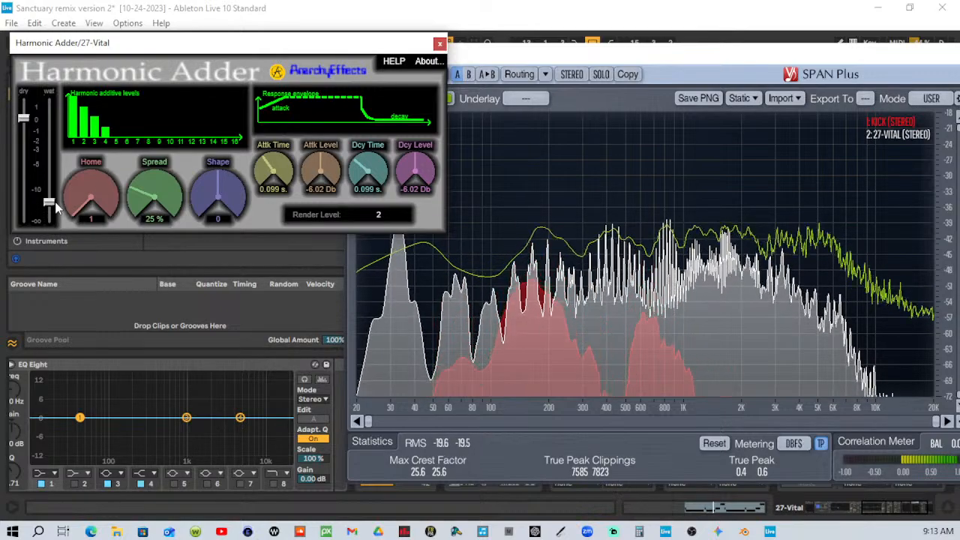
mouse_move(48, 222)
mouse_down()
mouse_move(60, 199)
mouse_move(57, 139)
mouse_move(48, 218)
mouse_up()
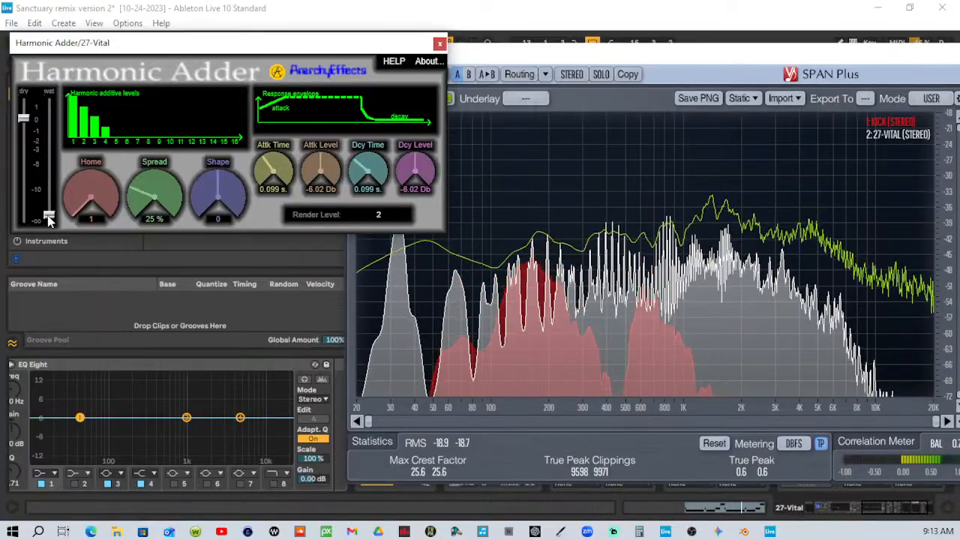
click(440, 44)
Delete the last SPAN Plus from the 27 Vital track and move Harmonic Adder ahead of the remaining SPAN Plus.
drag(522, 50, 498, 284)
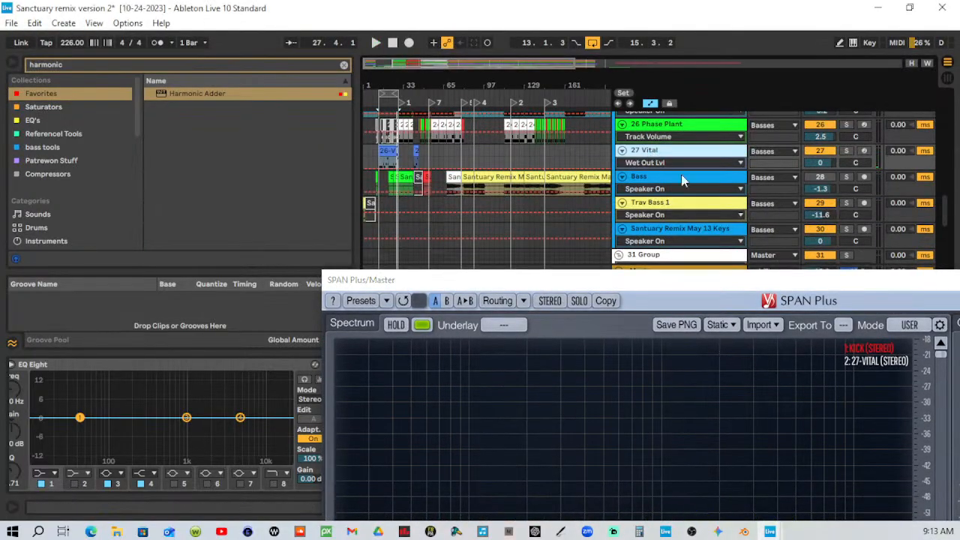
drag(842, 278, 99, 38)
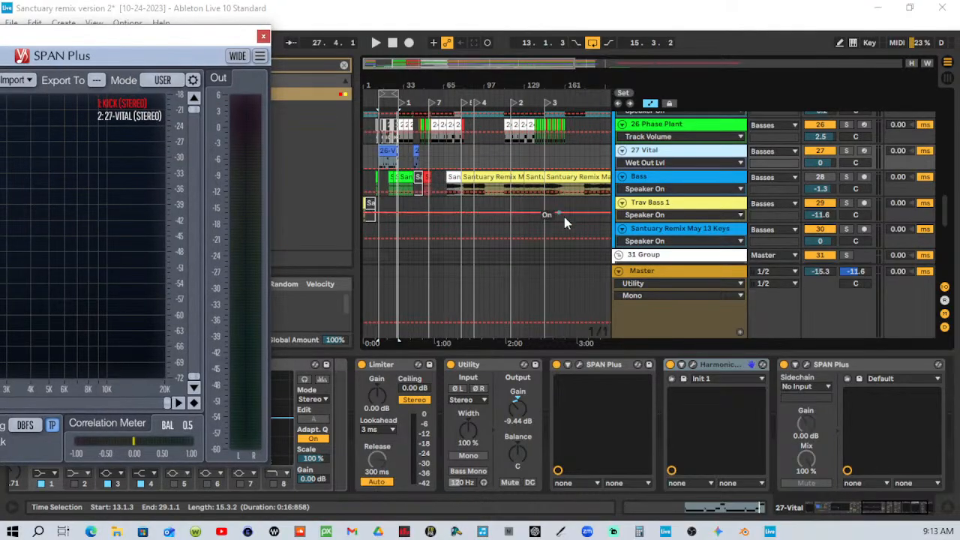
click(580, 367)
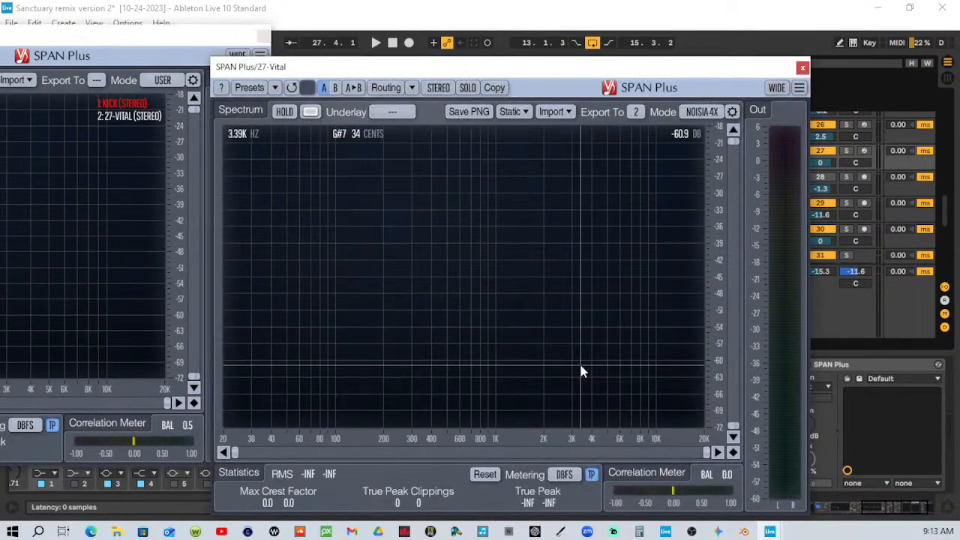
click(803, 68)
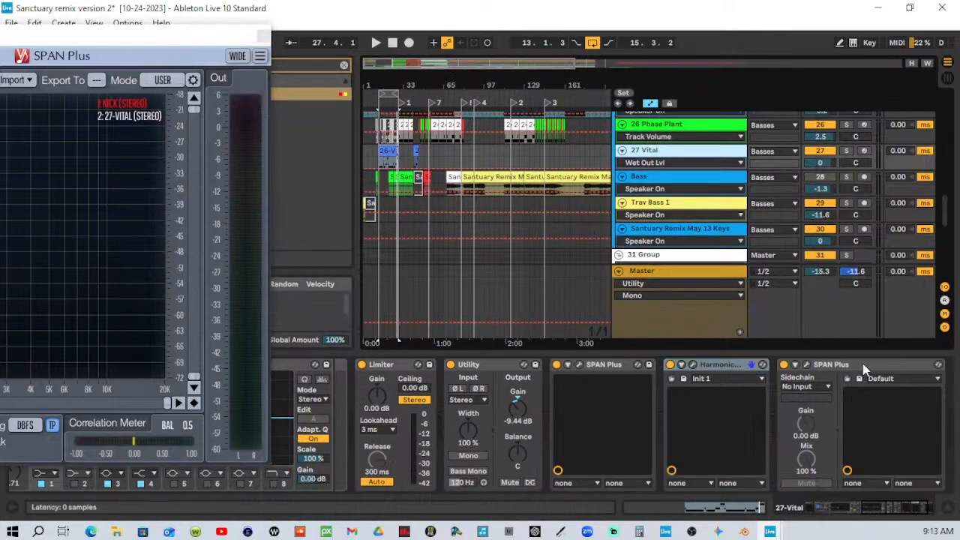
right_click(862, 368)
click(750, 211)
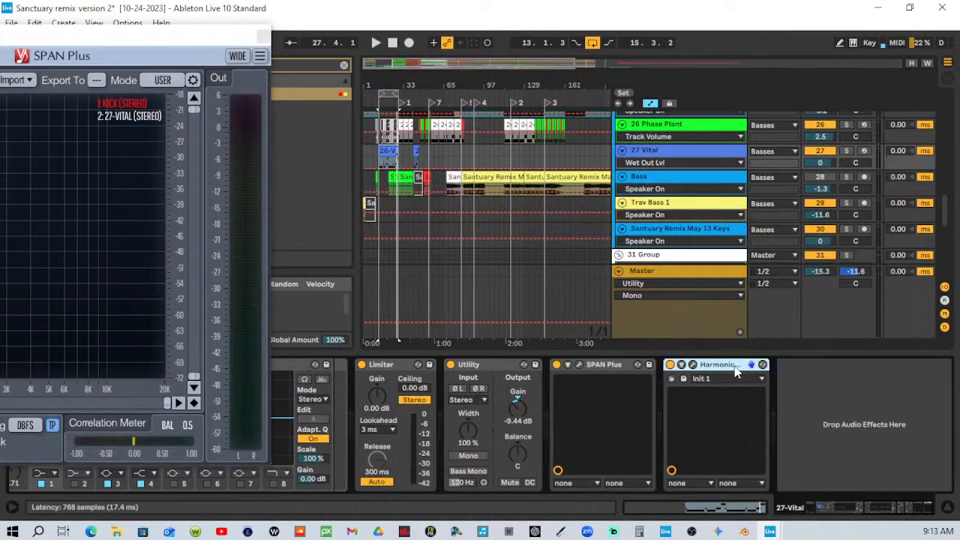
drag(734, 367, 548, 378)
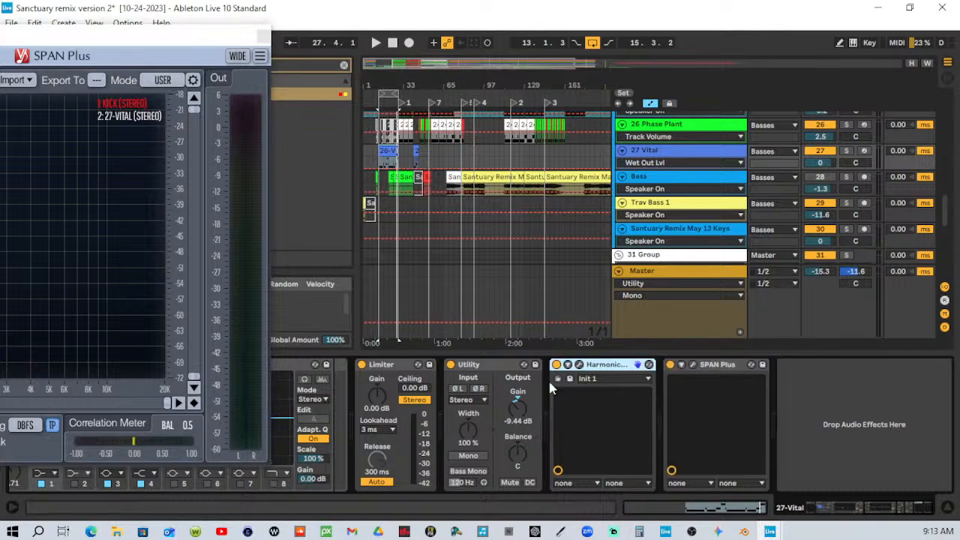
Play the loop from bar 13 and open Harmonic Adder beside the Master's SPAN Plus spectrum.
drag(130, 38, 861, 184)
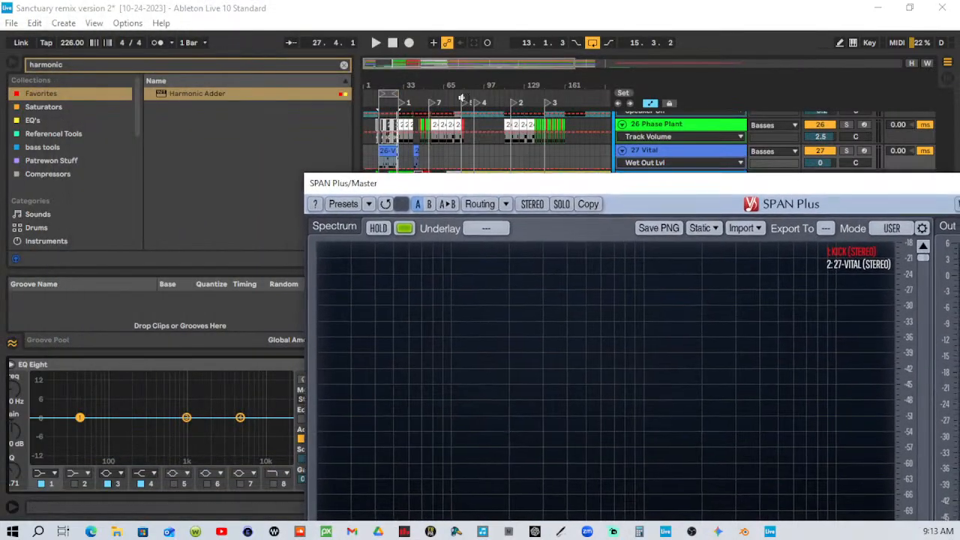
click(377, 103)
drag(583, 188, 87, 8)
click(577, 365)
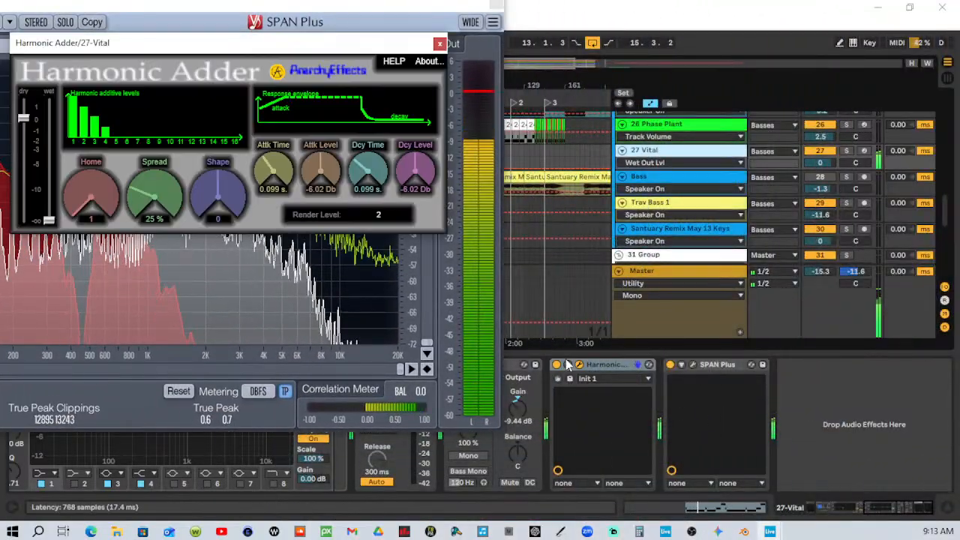
drag(289, 6, 883, 19)
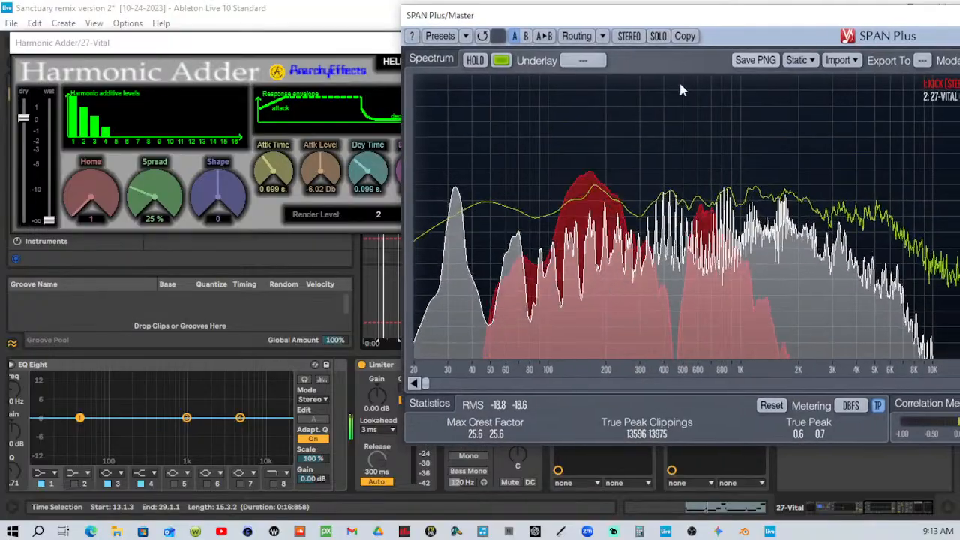
Raise Harmonic Adder's wet level to about -1, and set Home to 3.437, Shape to -1 and Spread to 0 %.
click(49, 221)
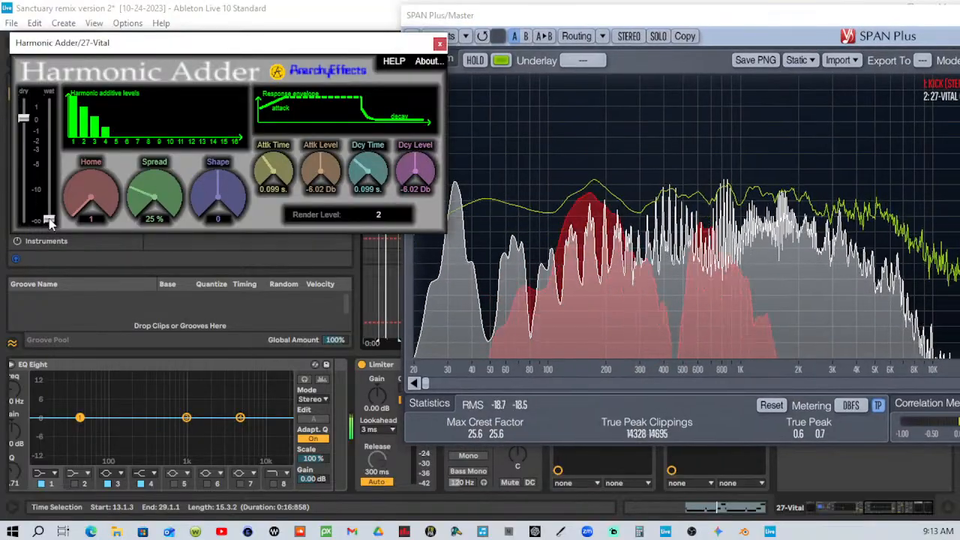
drag(49, 221, 62, 179)
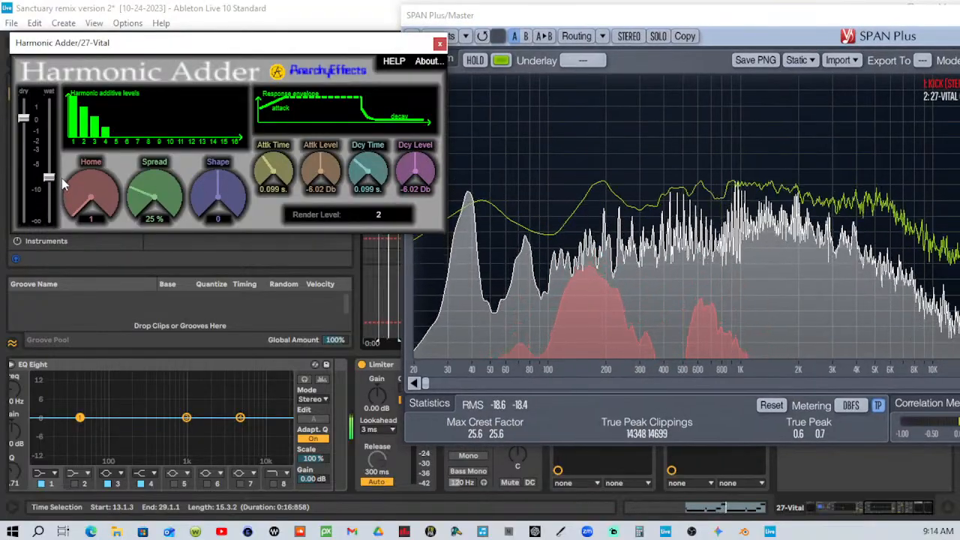
mouse_move(154, 201)
mouse_down()
mouse_move(158, 180)
mouse_move(154, 191)
mouse_up()
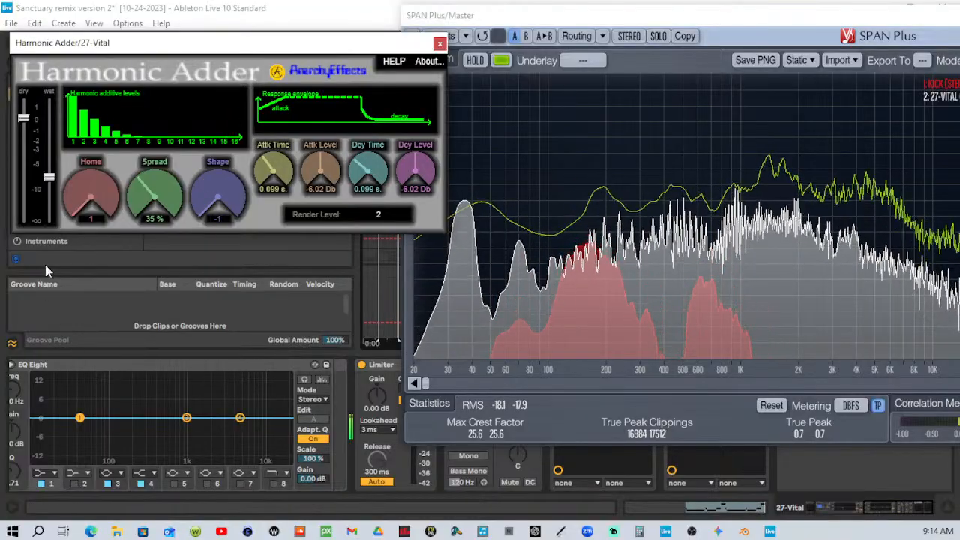
drag(49, 178, 52, 133)
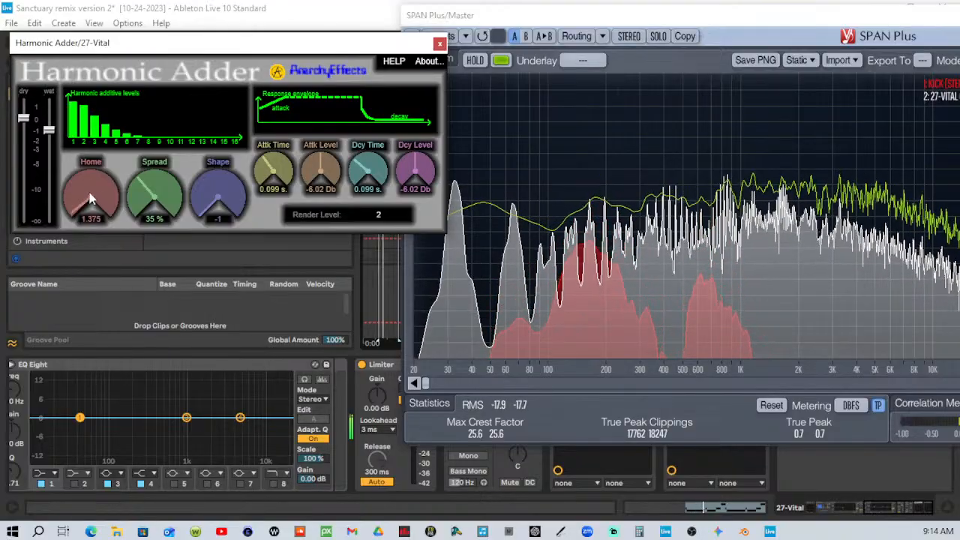
drag(89, 184, 89, 180)
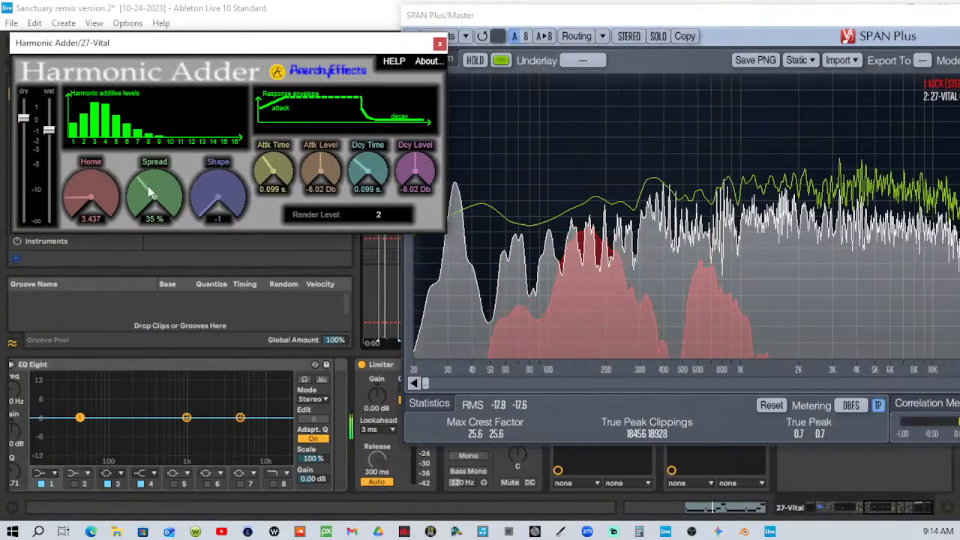
drag(148, 186, 165, 265)
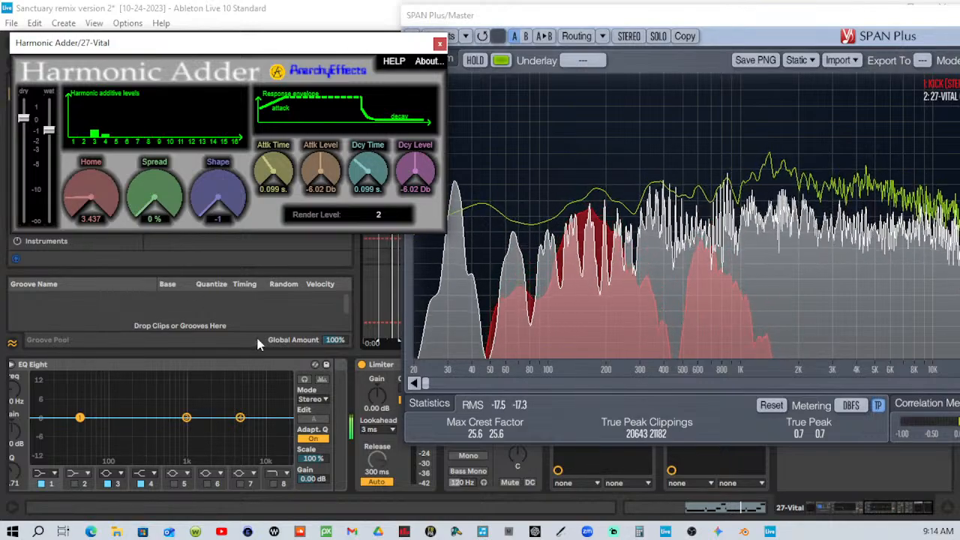
Close Harmonic Adder and delete it from the 27 Vital track.
click(440, 47)
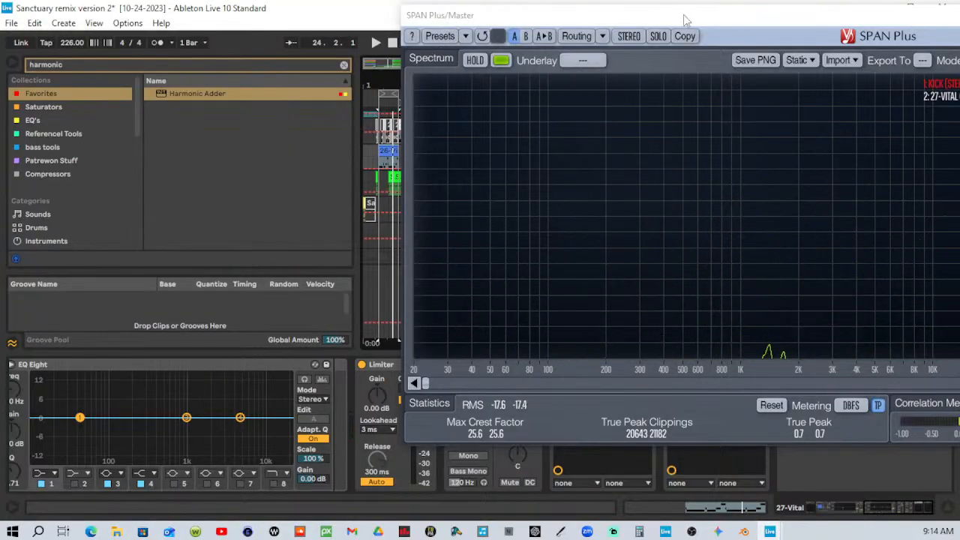
drag(686, 16, 0, 154)
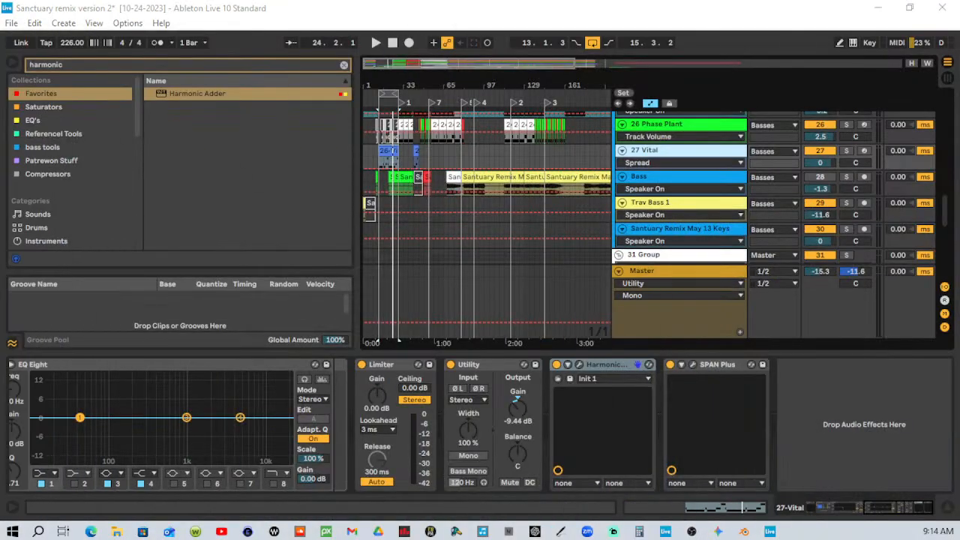
right_click(618, 375)
click(655, 216)
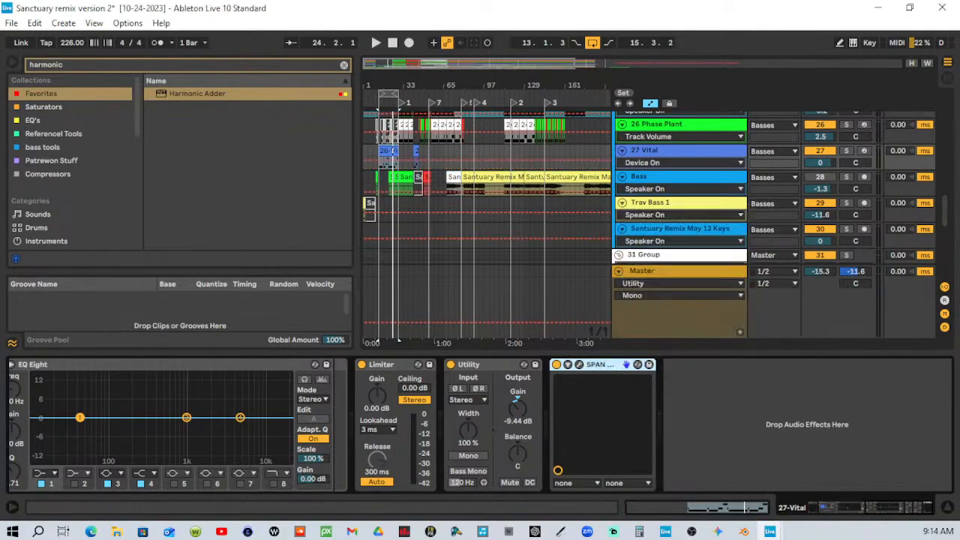
Search the EQ's collection for "manta" and add Manta to the end of the 27 Vital device chain.
drag(0, 180, 737, 113)
click(100, 67)
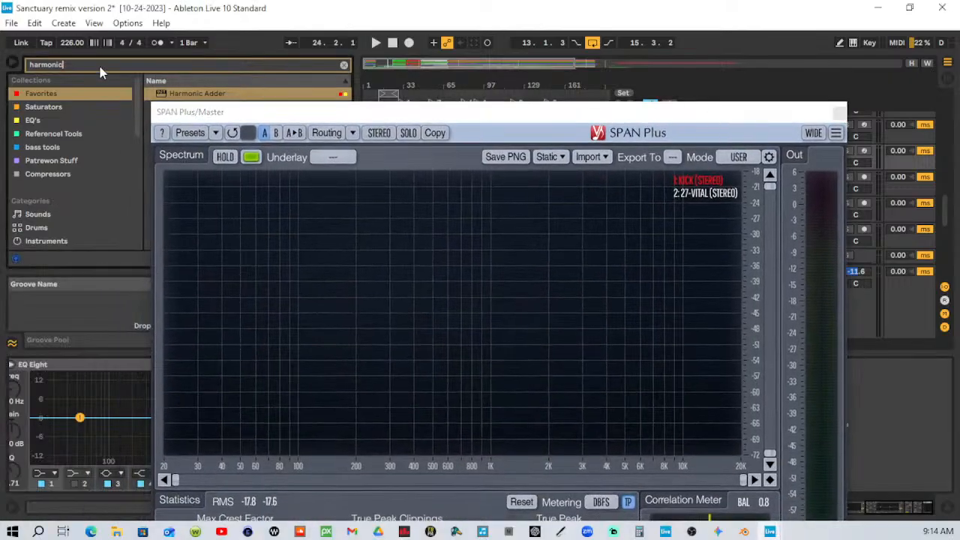
text(manta)
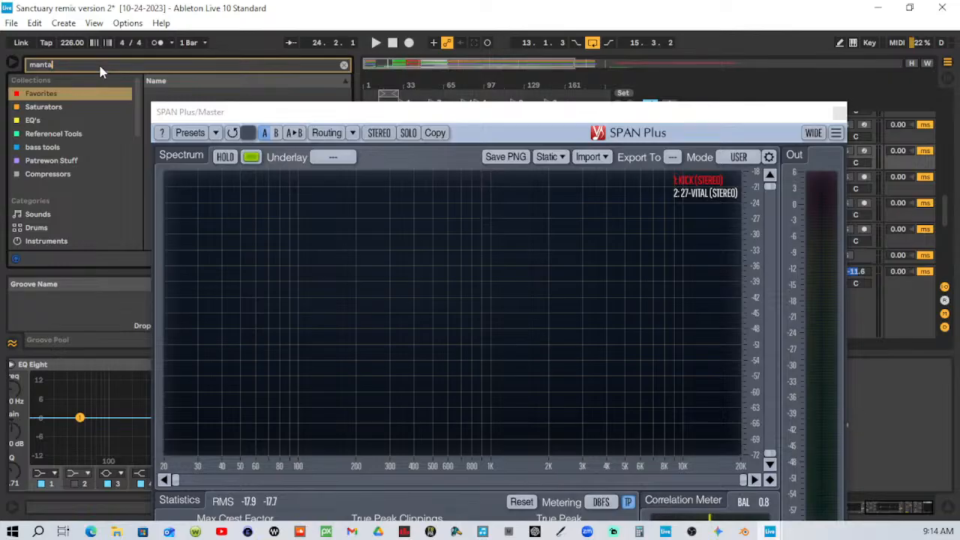
click(103, 120)
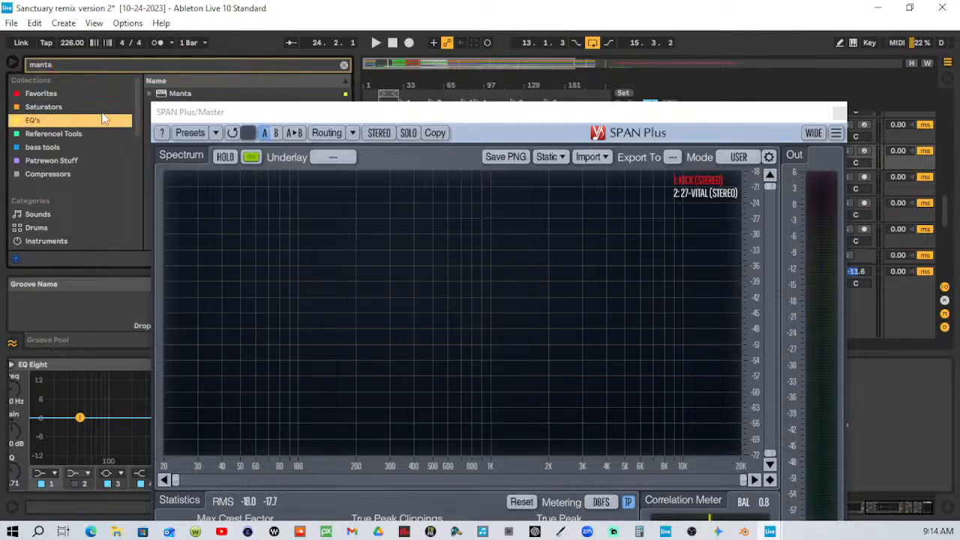
click(190, 96)
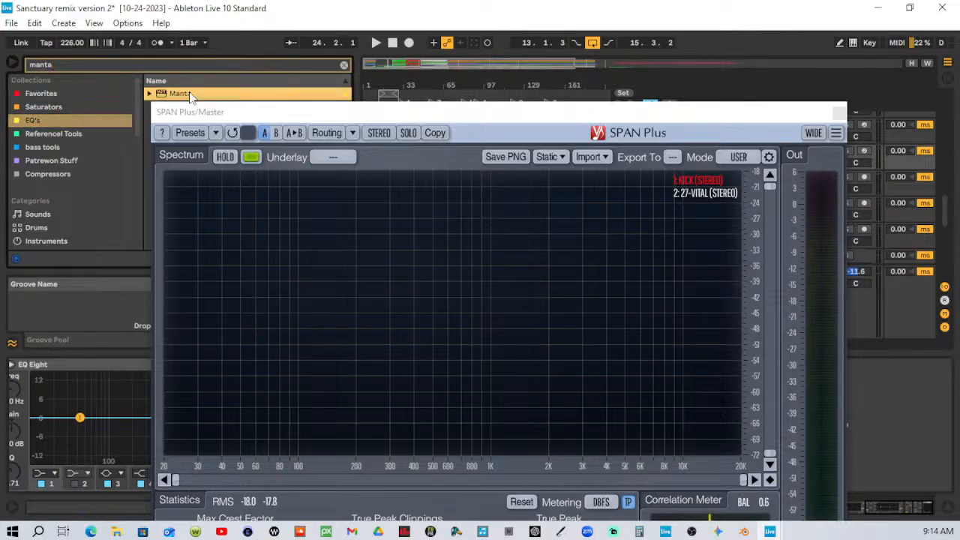
drag(876, 425, 872, 418)
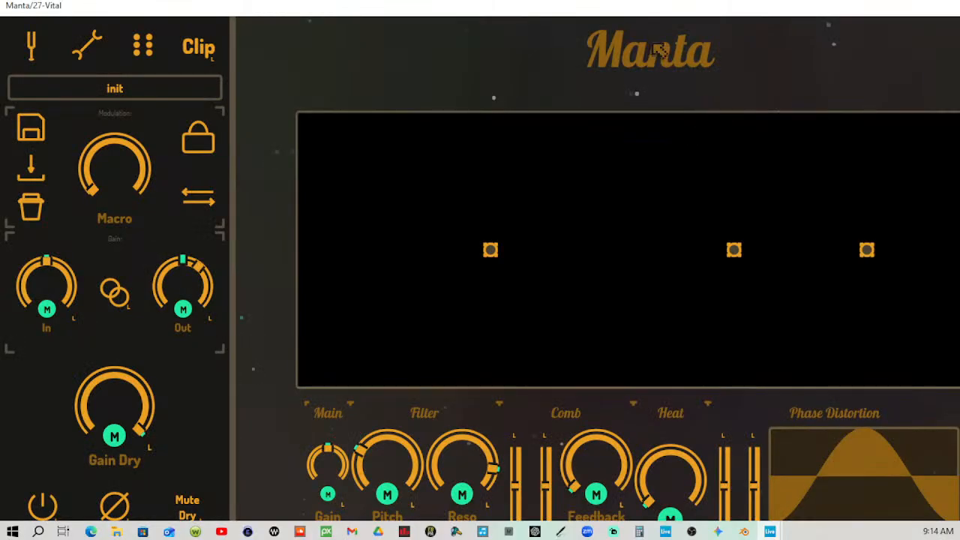
Shrink the Manta window and arrange it beside the Master's SPAN Plus.
drag(749, 9, 0, 68)
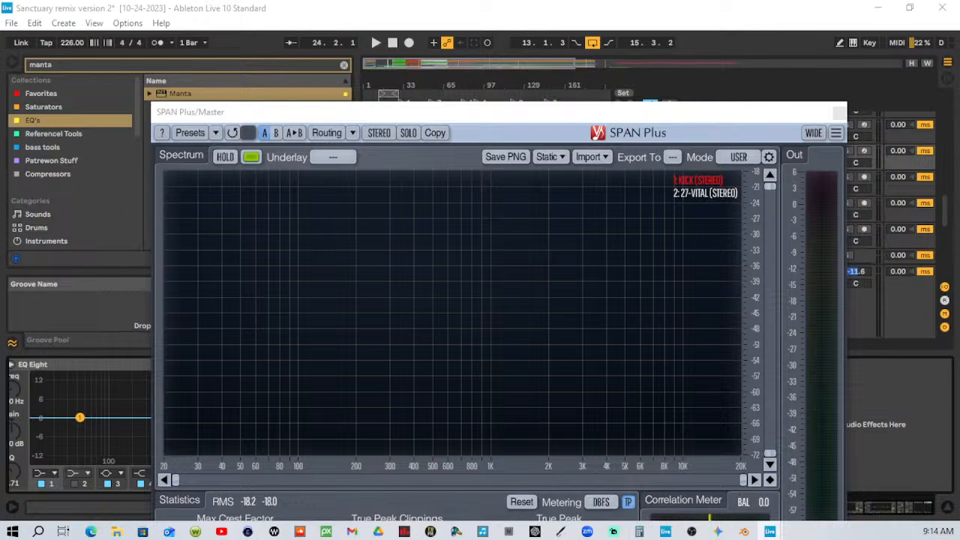
drag(0, 68, 671, 67)
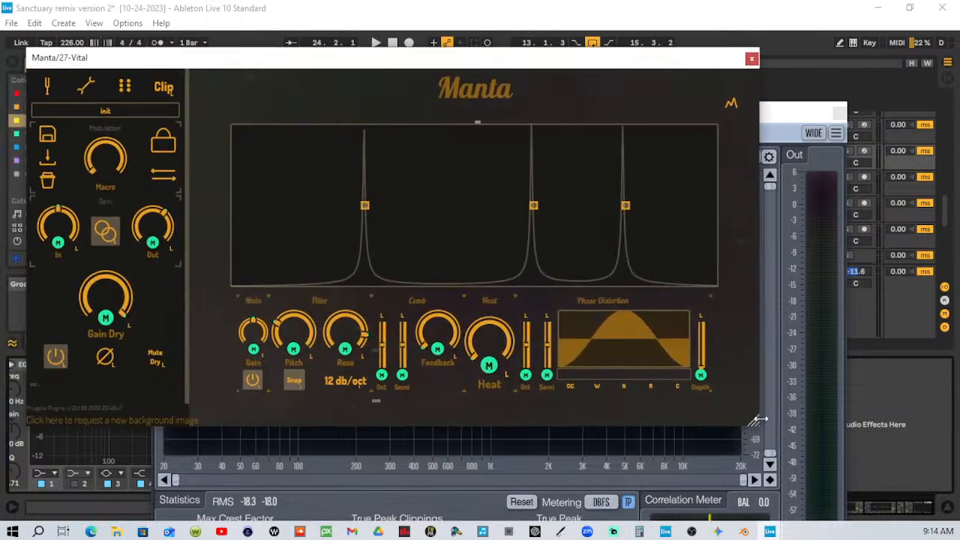
drag(755, 421, 450, 275)
click(592, 118)
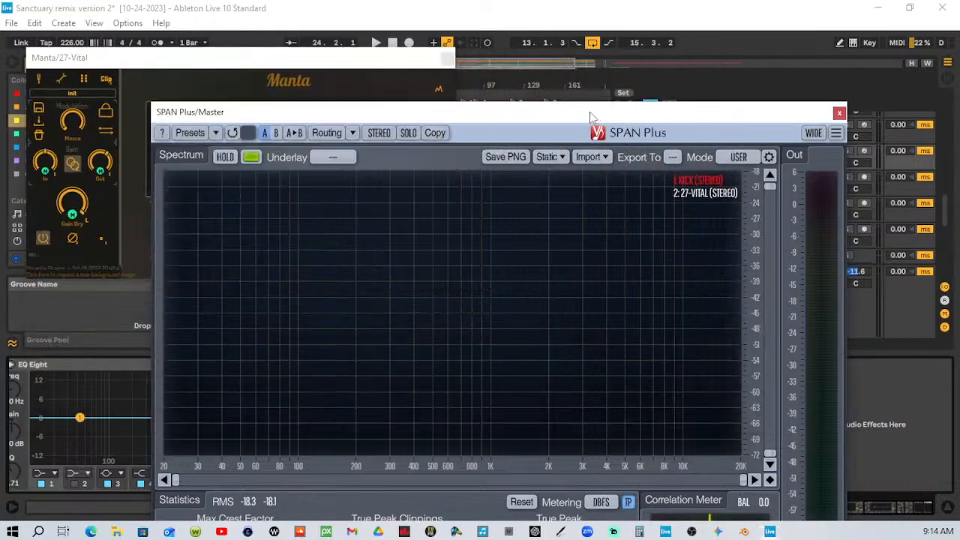
drag(589, 116, 637, 103)
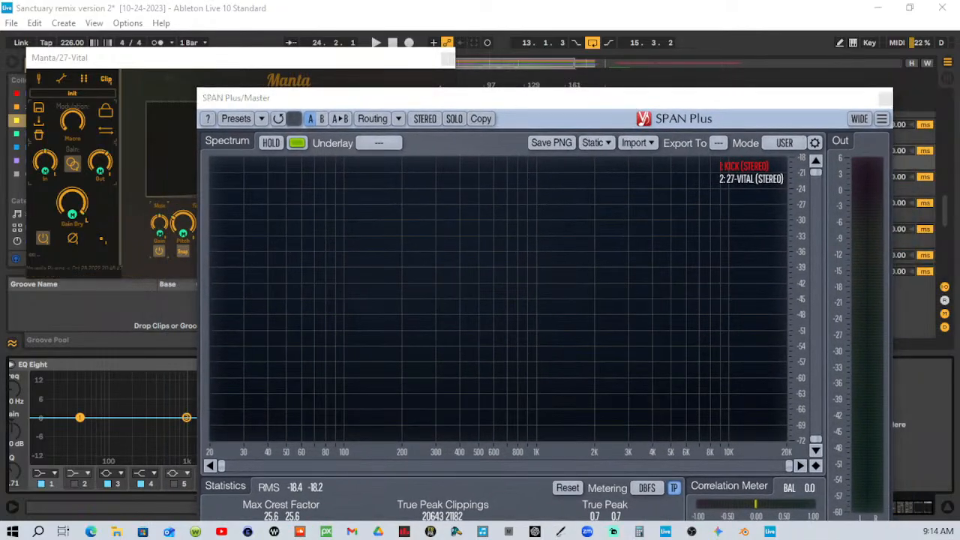
click(771, 531)
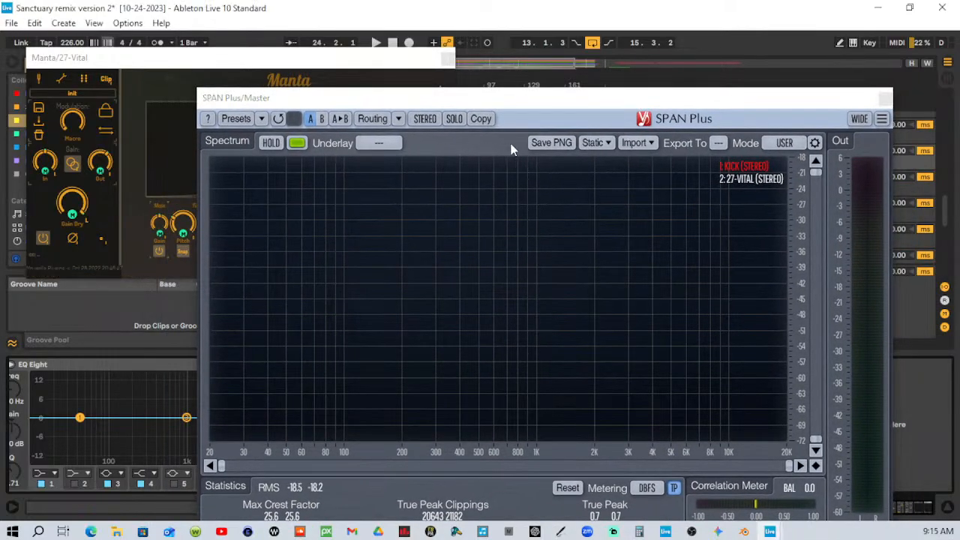
drag(605, 100, 635, 55)
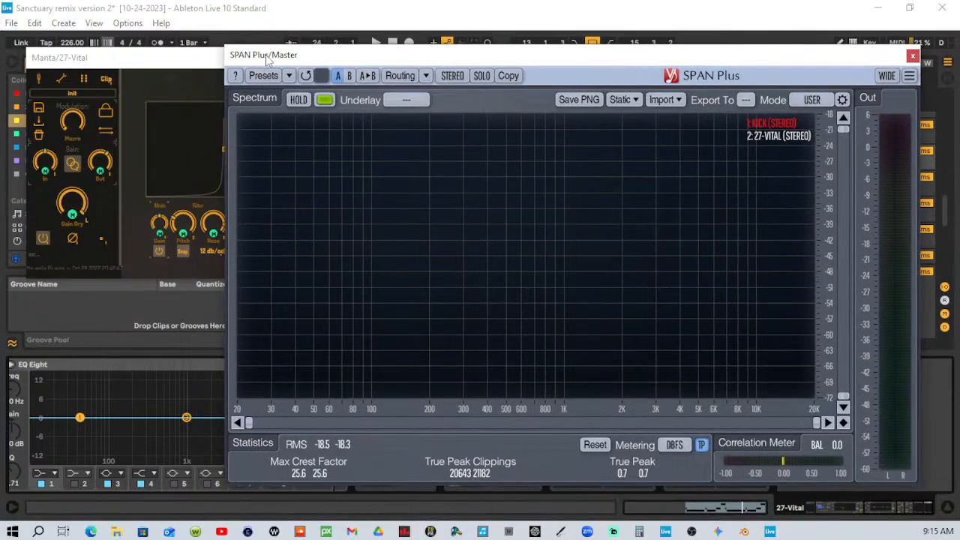
Move Manta ahead of SPAN Plus on 27 Vital and enlarge its window with the Master's SPAN Plus set aside.
drag(771, 57, 68, 136)
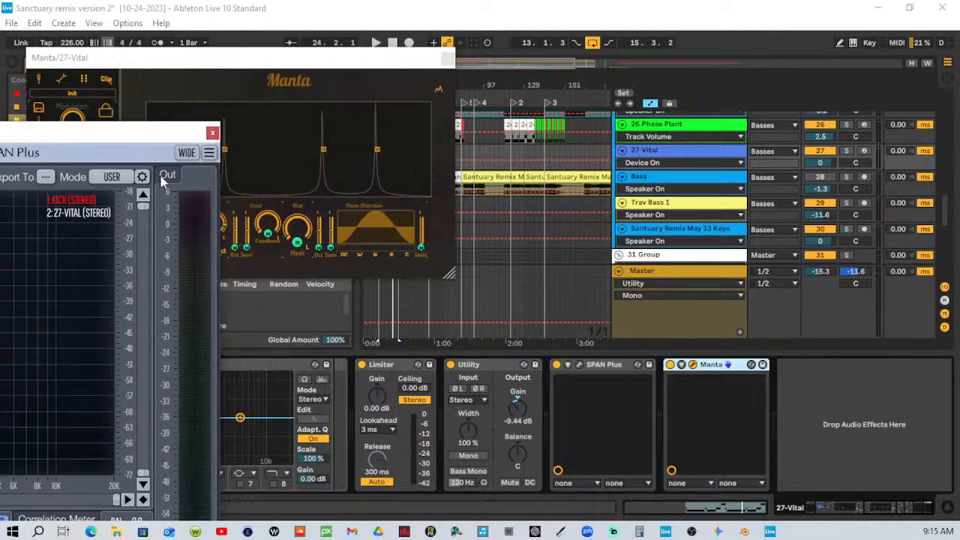
drag(717, 366, 550, 406)
drag(139, 129, 946, 203)
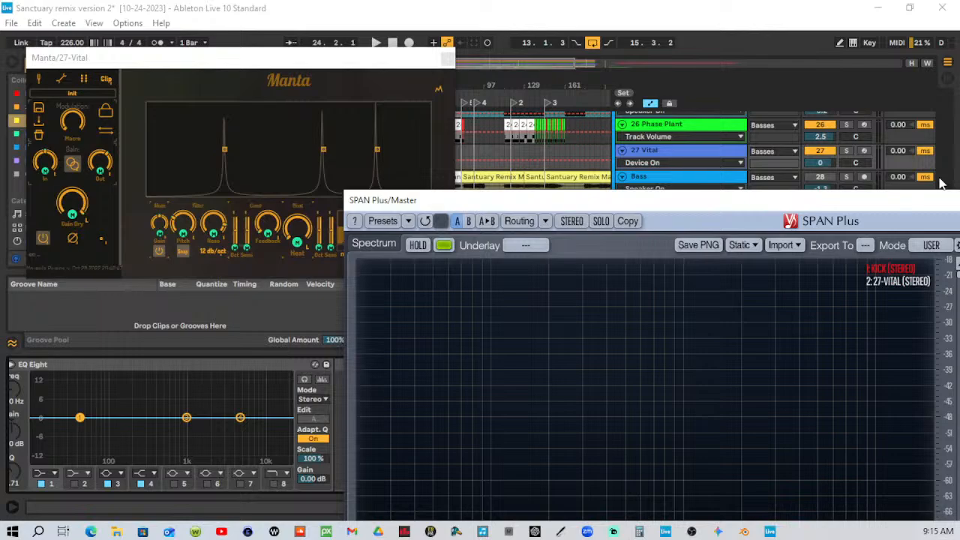
click(210, 147)
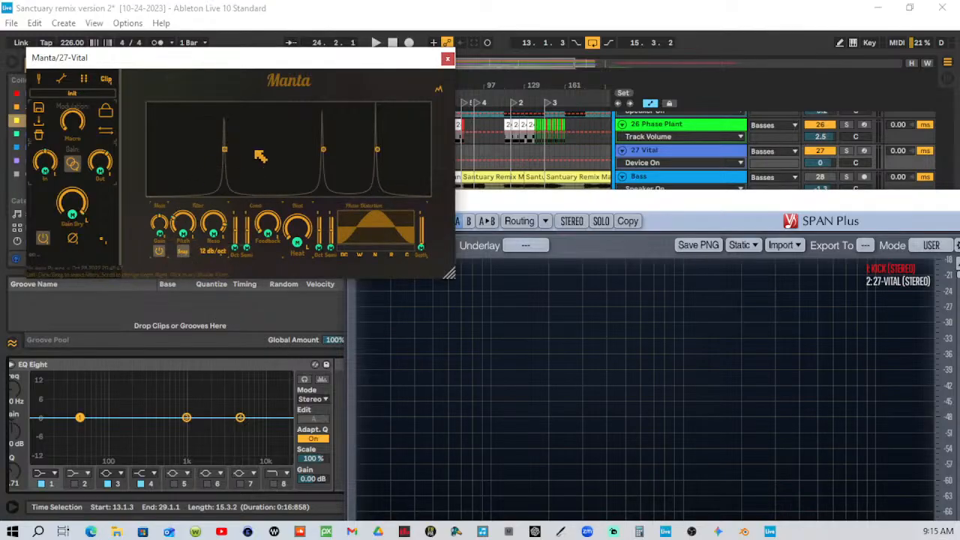
drag(449, 275, 741, 422)
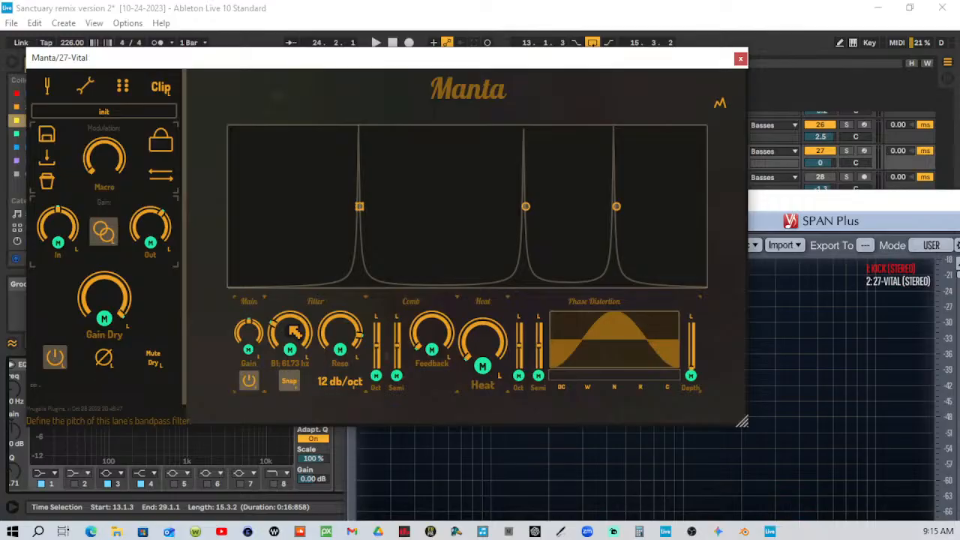
Tune the bandpass filter pitch of Manta's lowest band to B1, about 60 Hz.
scroll(295, 331, down, 1)
scroll(295, 332, down, 5)
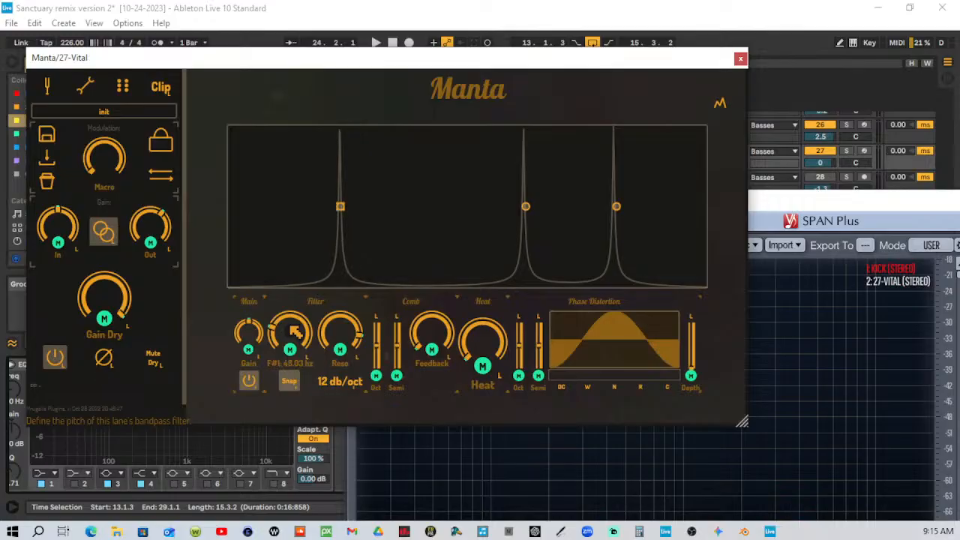
scroll(295, 333, down, 2)
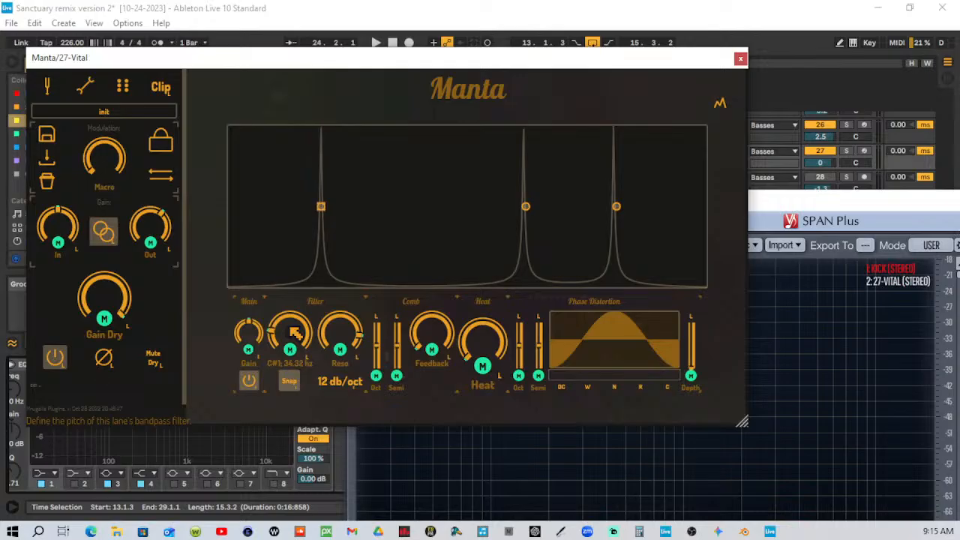
scroll(295, 333, up, 2)
scroll(295, 333, up, 5)
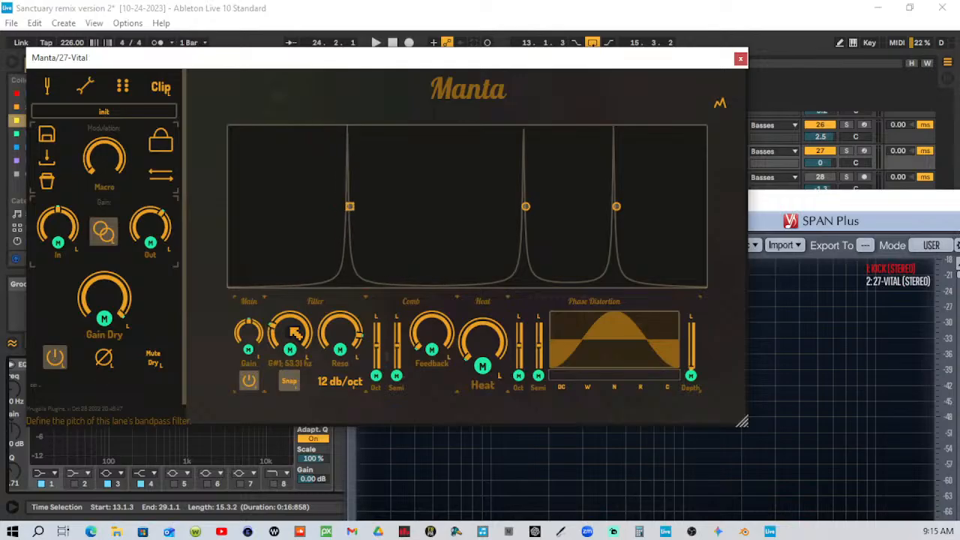
scroll(295, 333, up, 3)
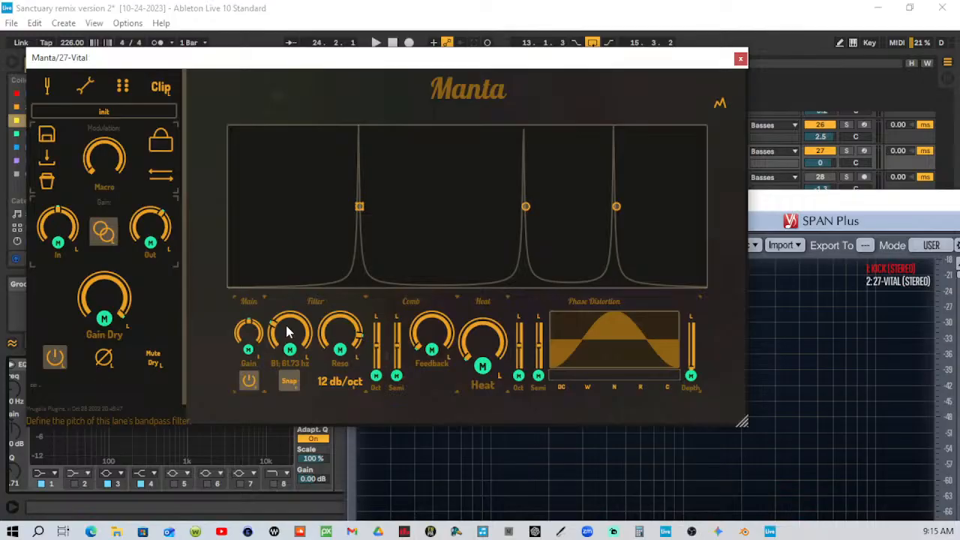
scroll(289, 333, up, 1)
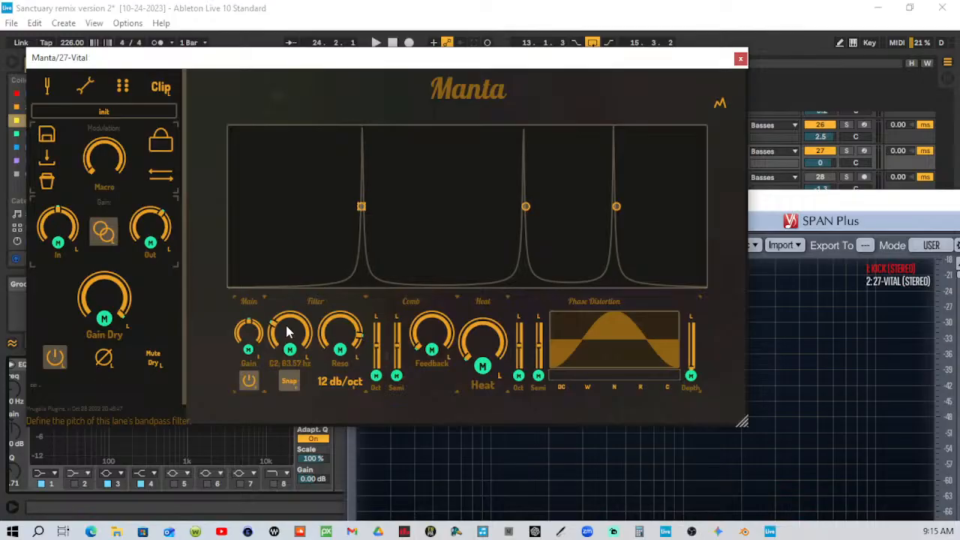
scroll(289, 334, down, 1)
scroll(289, 333, down, 1)
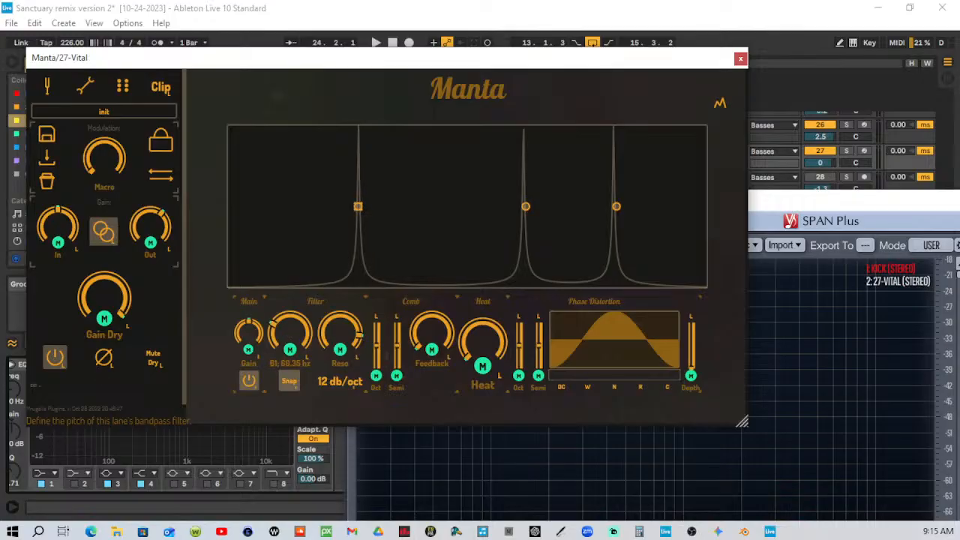
scroll(288, 333, down, 1)
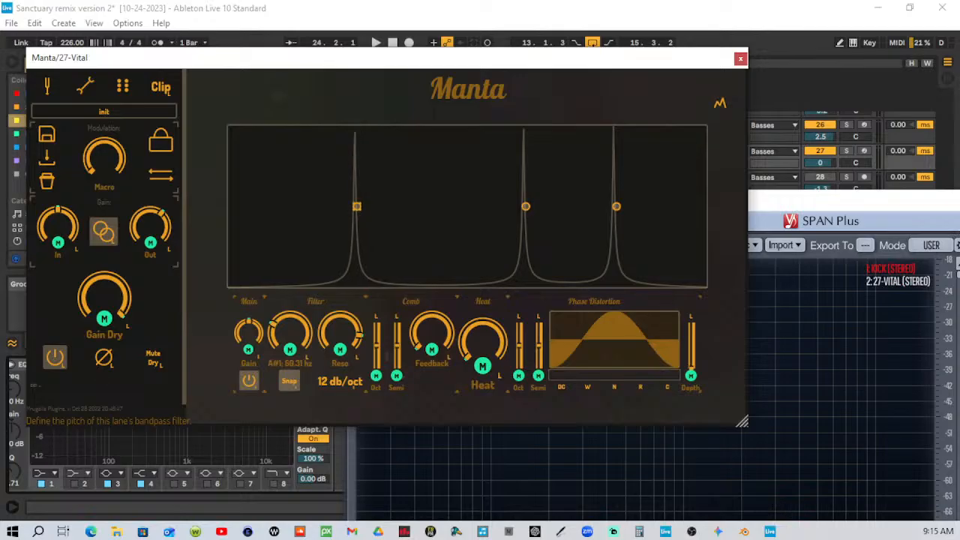
drag(291, 345, 291, 340)
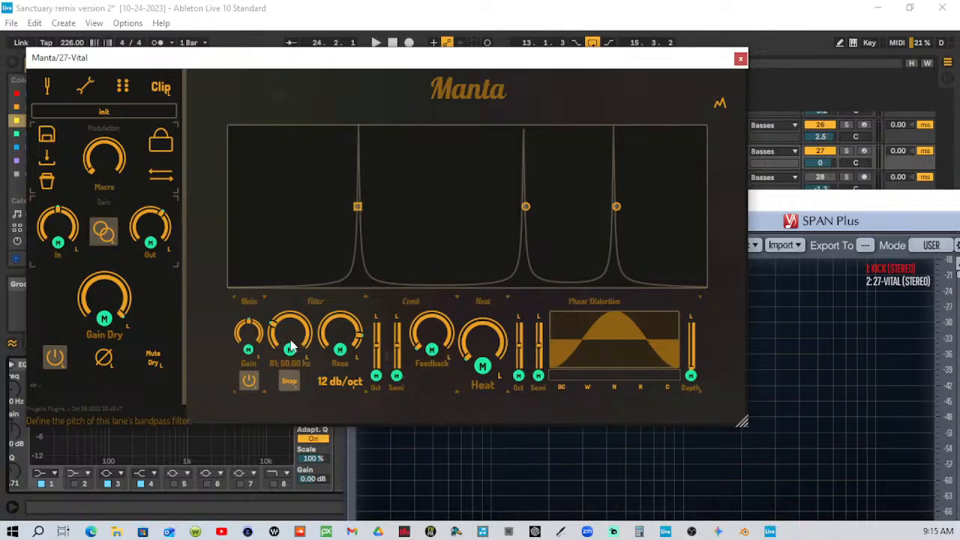
Tune the bandpass filter pitch of Manta's middle band to B2, 120 Hz.
drag(526, 206, 461, 207)
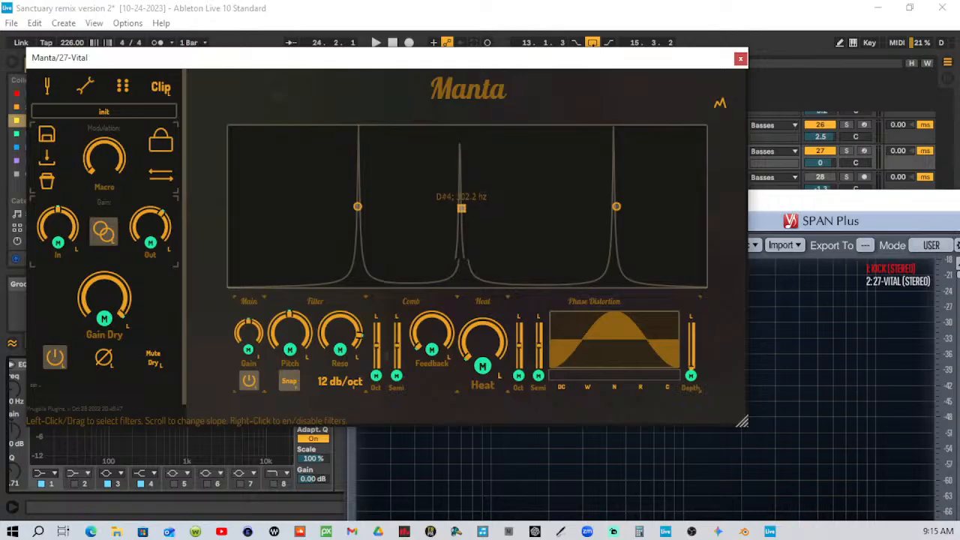
drag(461, 207, 463, 205)
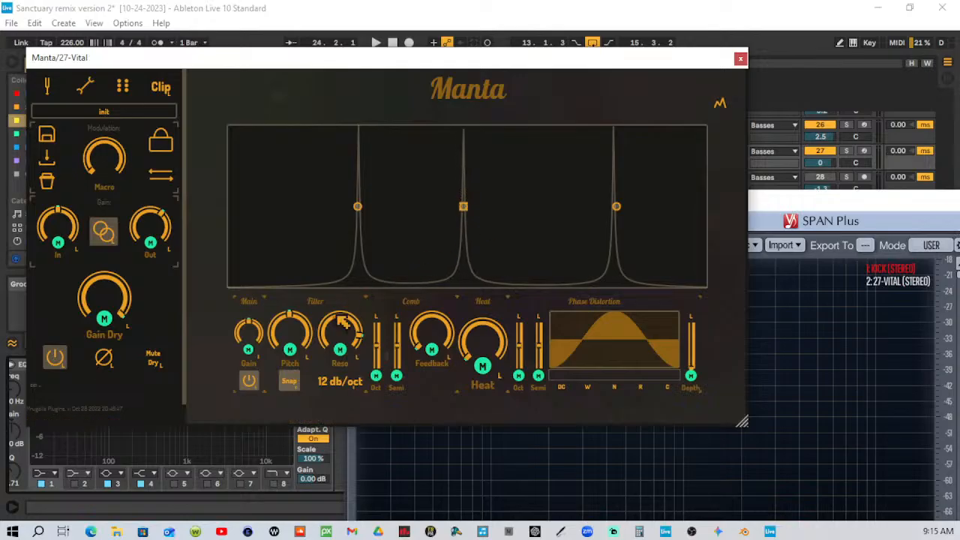
drag(294, 327, 296, 365)
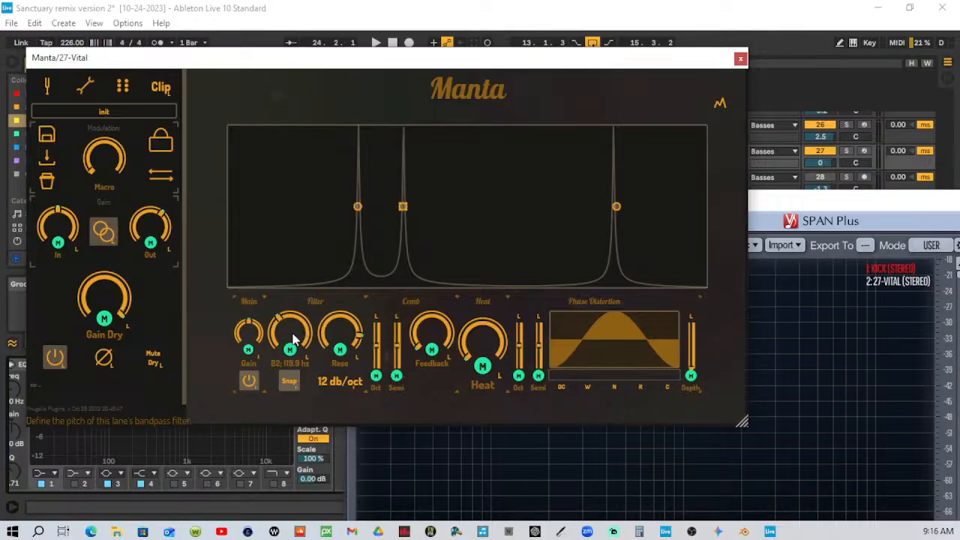
right_click(291, 366)
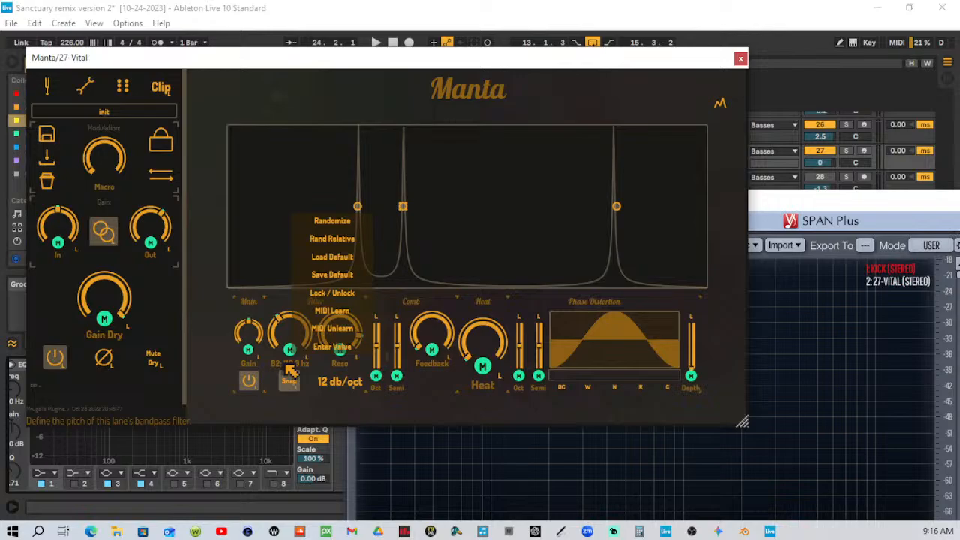
click(333, 347)
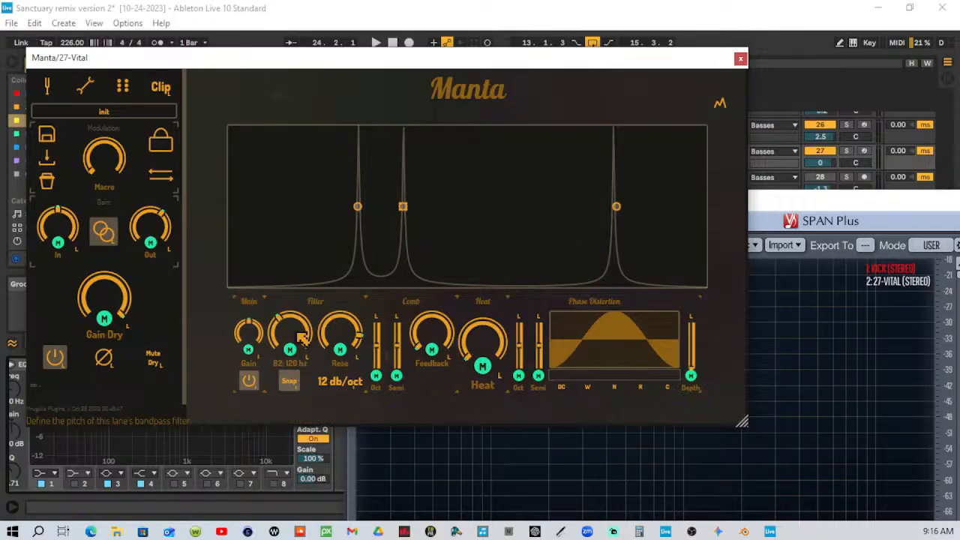
Check the two lower bands' settings and set the pitch of Manta's highest band to 180 Hz.
drag(336, 177, 365, 221)
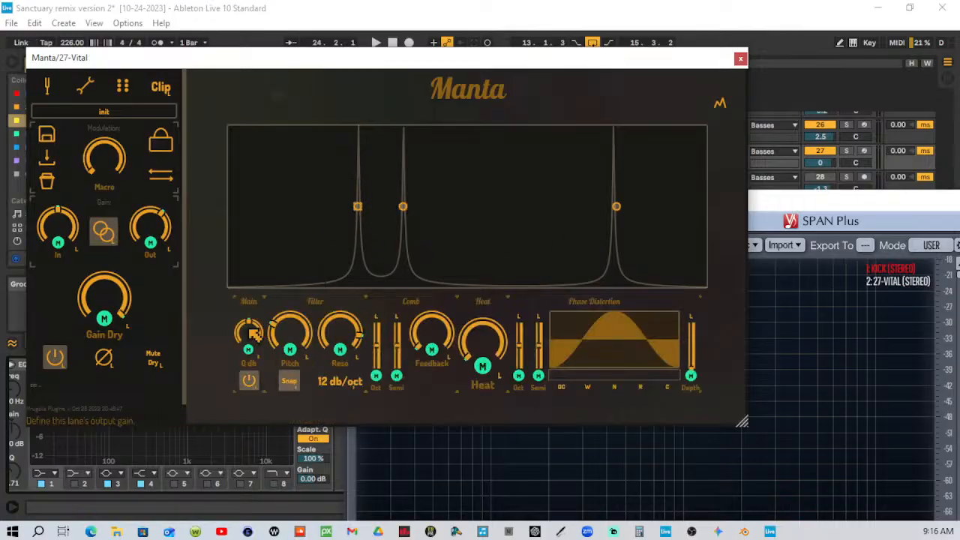
drag(380, 187, 425, 228)
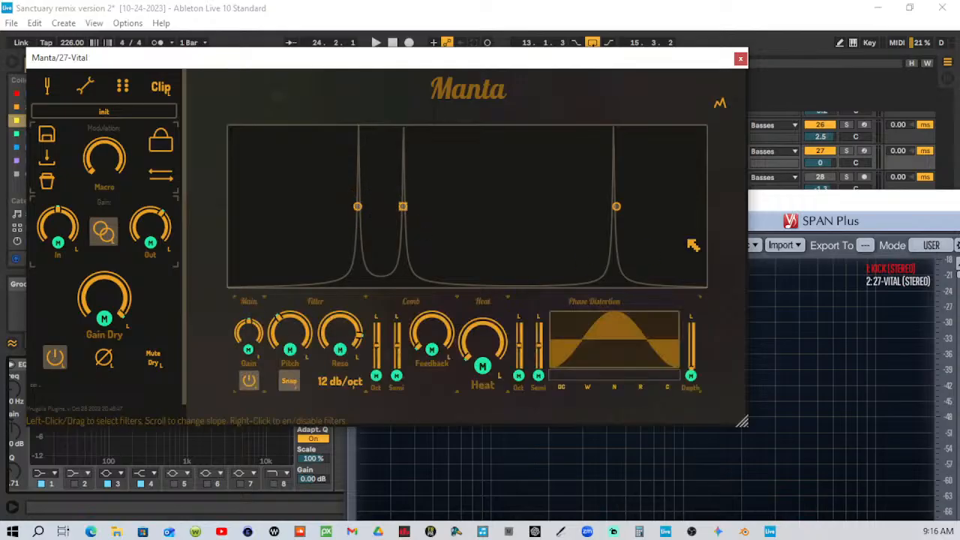
drag(582, 180, 632, 222)
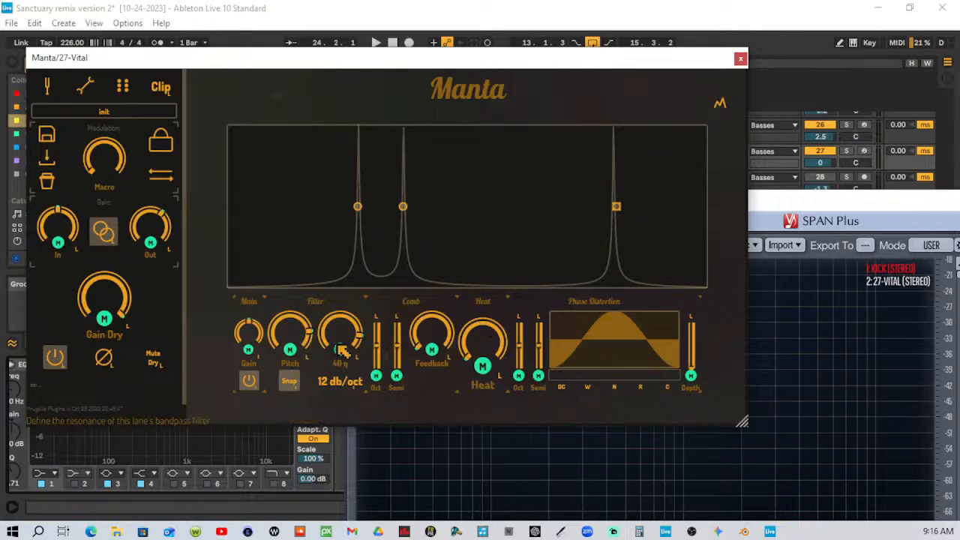
right_click(302, 366)
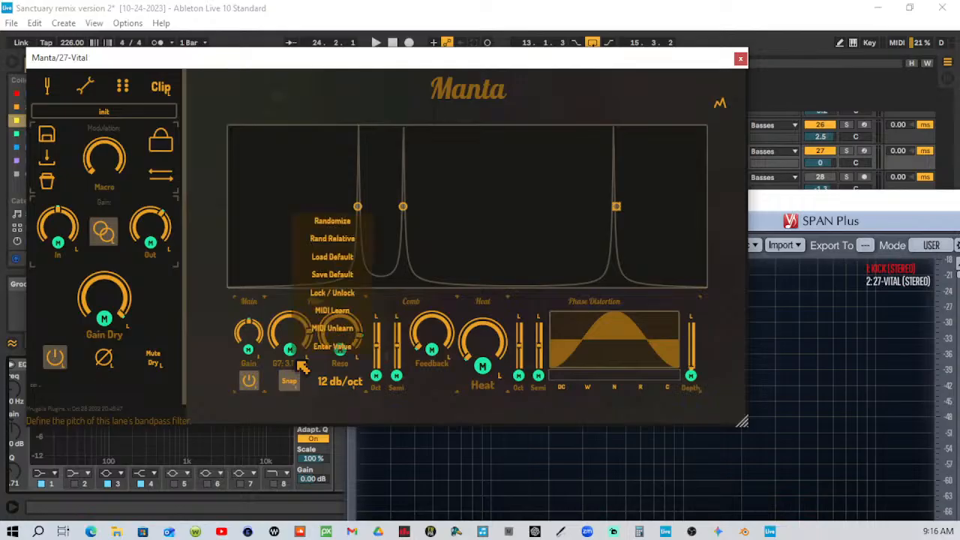
click(339, 349)
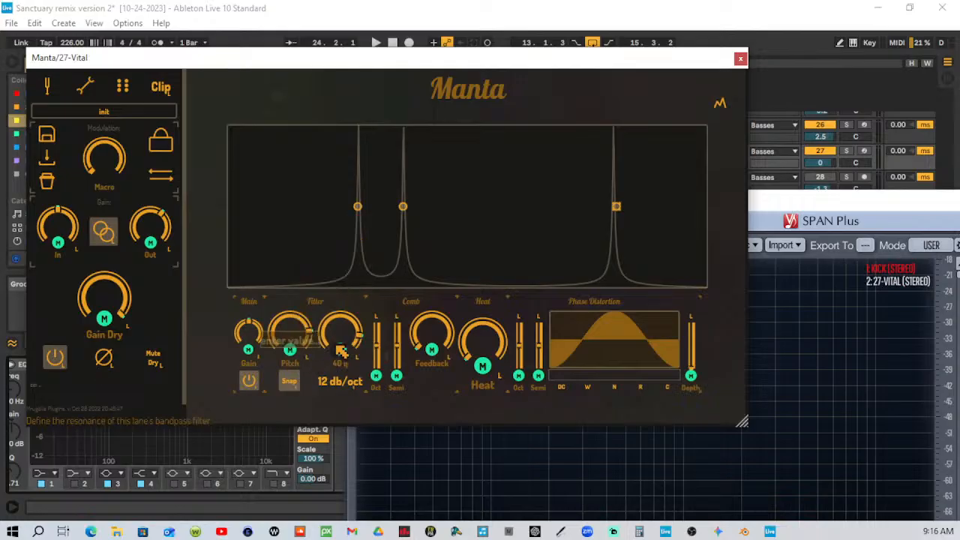
text(180)
key(Return)
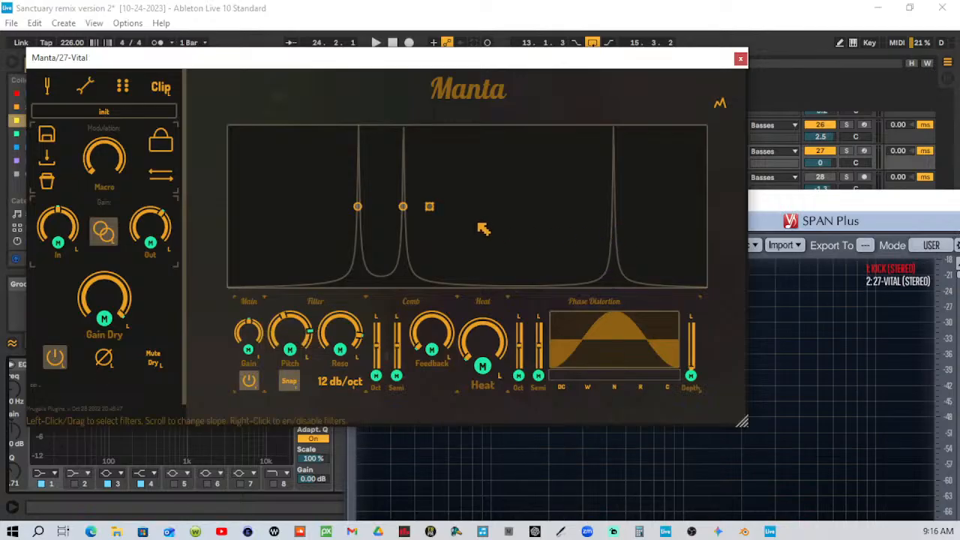
Move the Master's SPAN Plus out of the way, switch on the Manta device on 27 Vital and reopen its window.
click(741, 59)
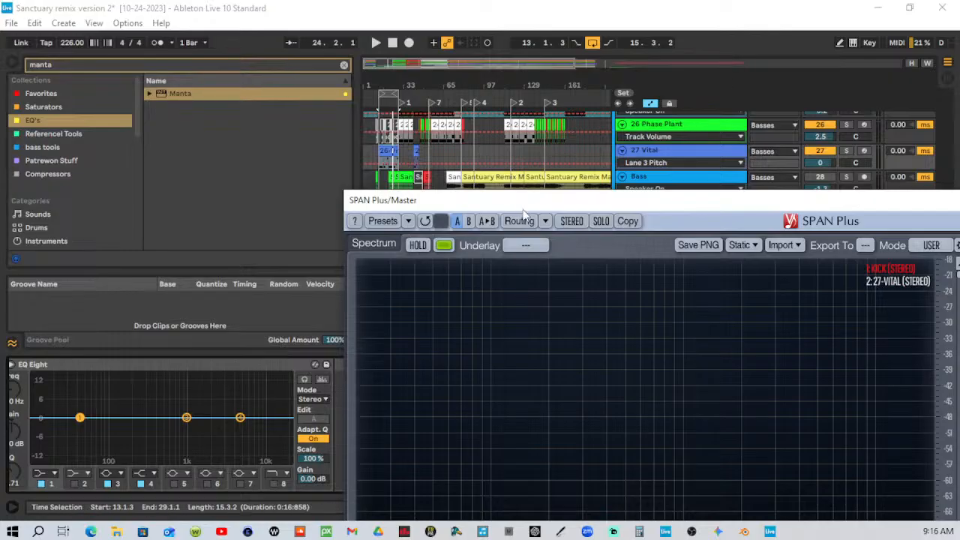
drag(739, 202, 670, 539)
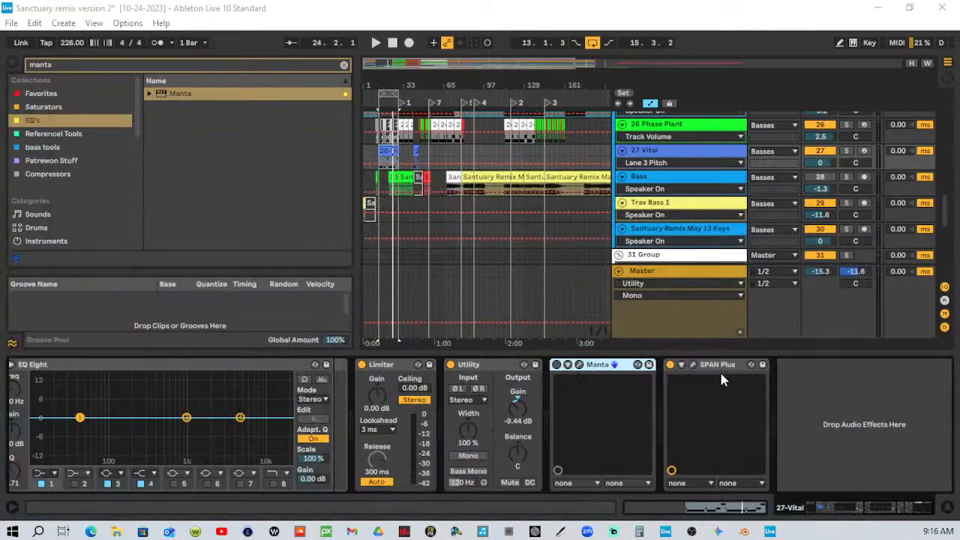
click(579, 365)
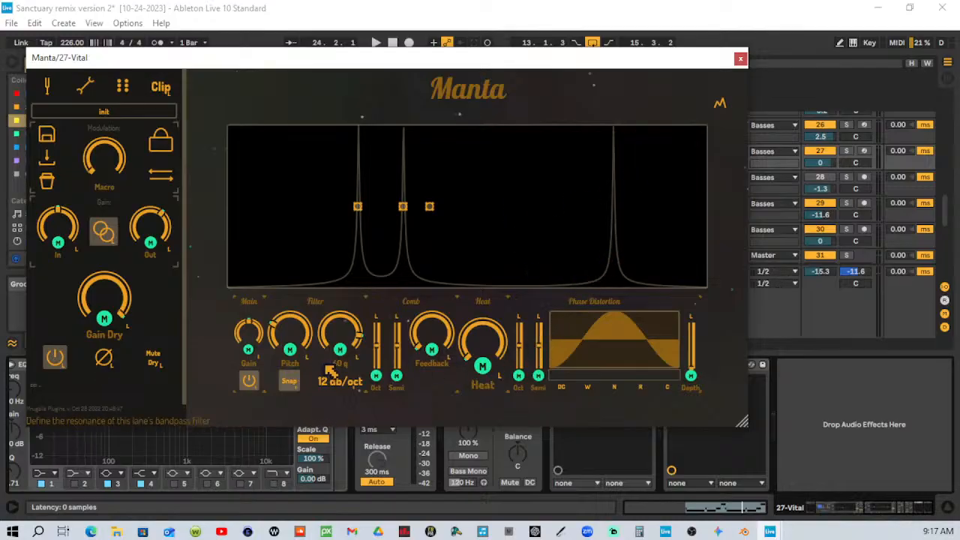
click(740, 58)
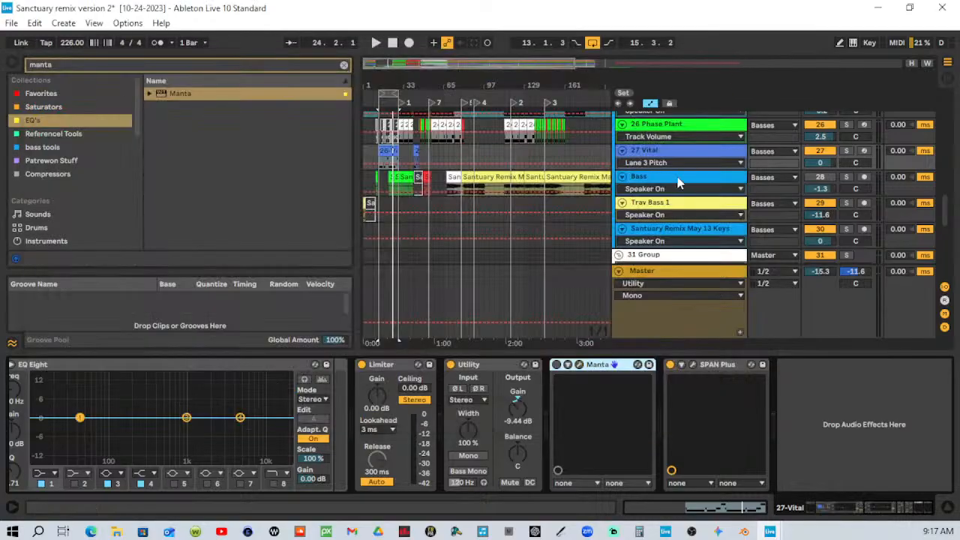
click(580, 365)
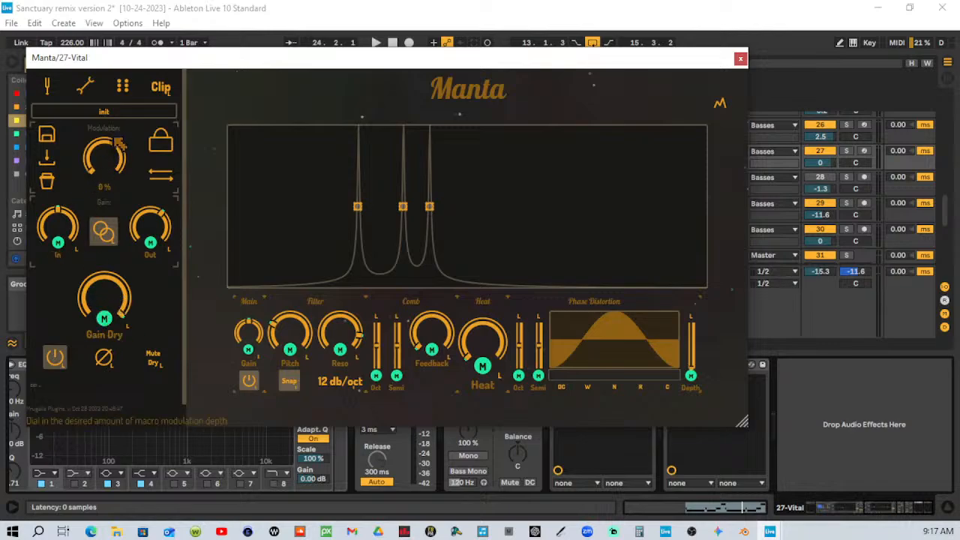
Turn Manta's wet output gain down to its minimum and start playback just before bar 13.
drag(135, 65, 240, 34)
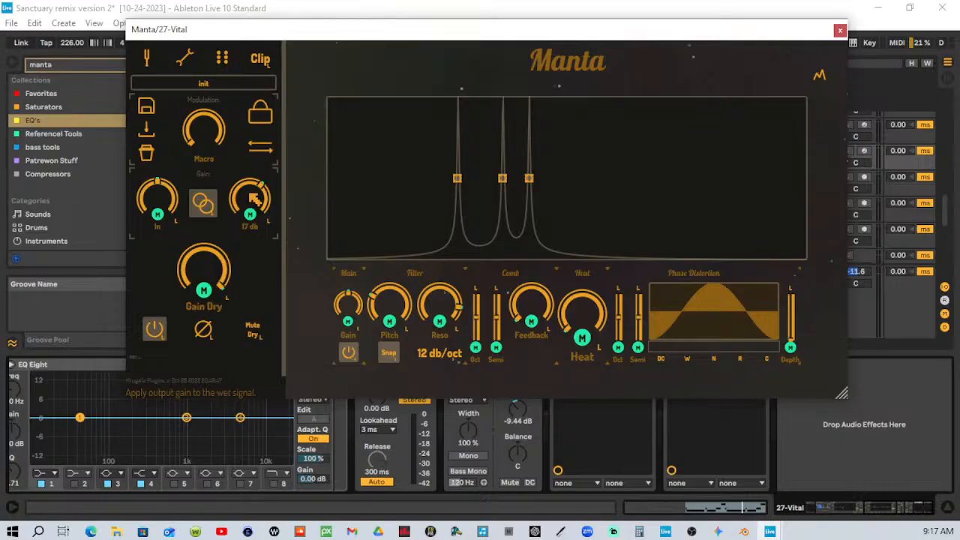
drag(250, 193, 255, 208)
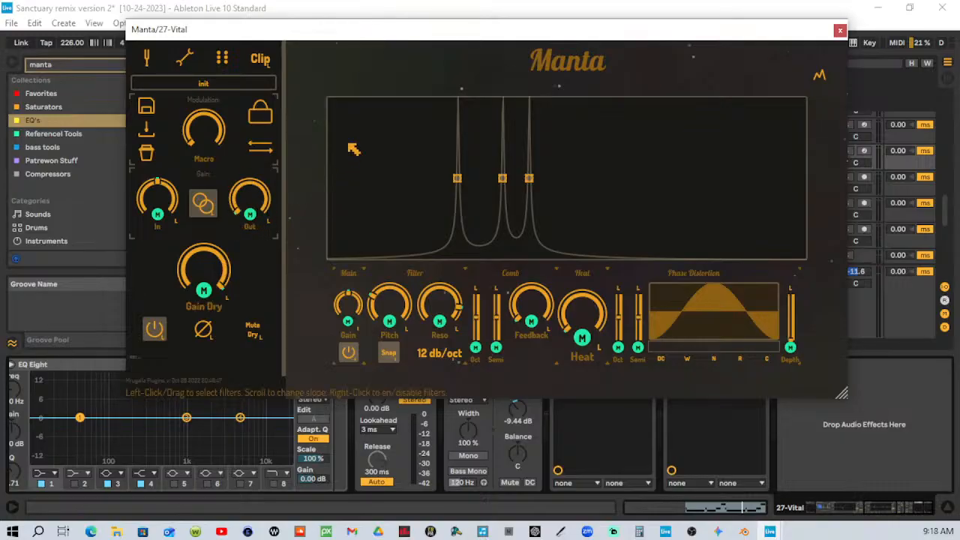
drag(405, 28, 433, 217)
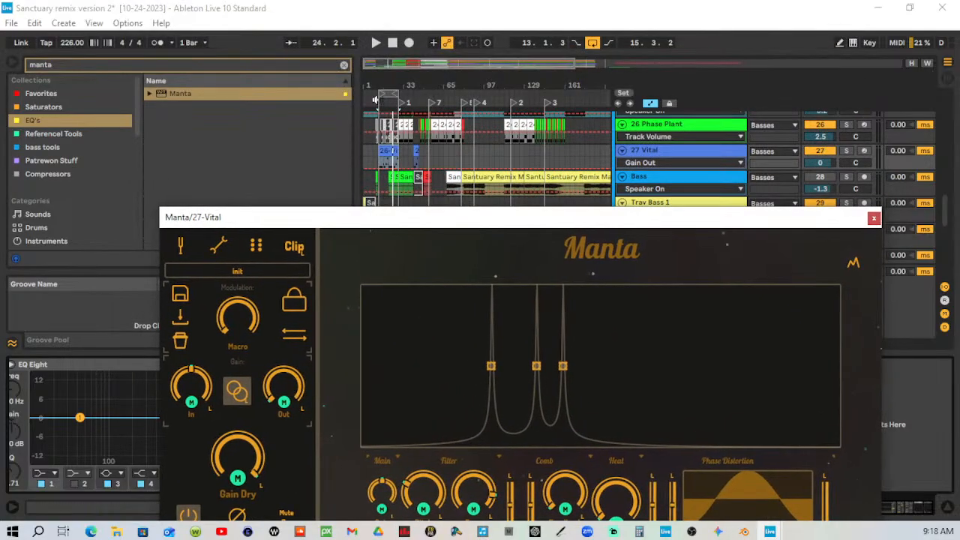
click(375, 100)
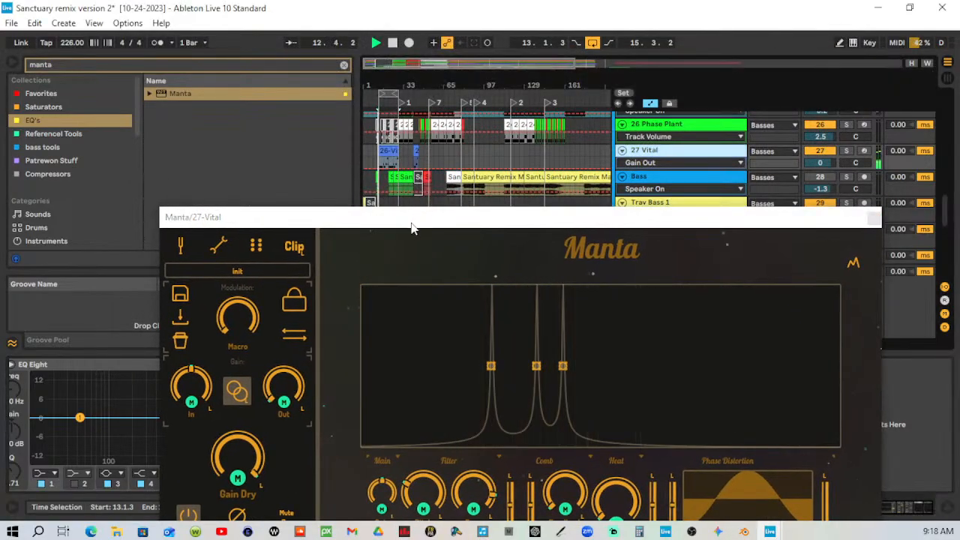
Arrange Manta beside the Master's SPAN Plus and raise Manta's wet output gain to about 24 dB.
drag(411, 227, 256, 22)
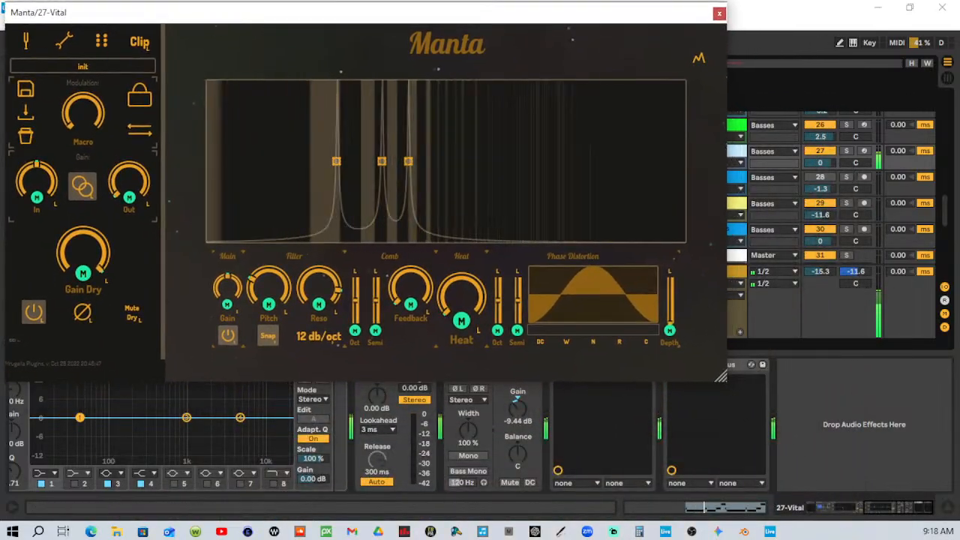
drag(0, 107, 941, 81)
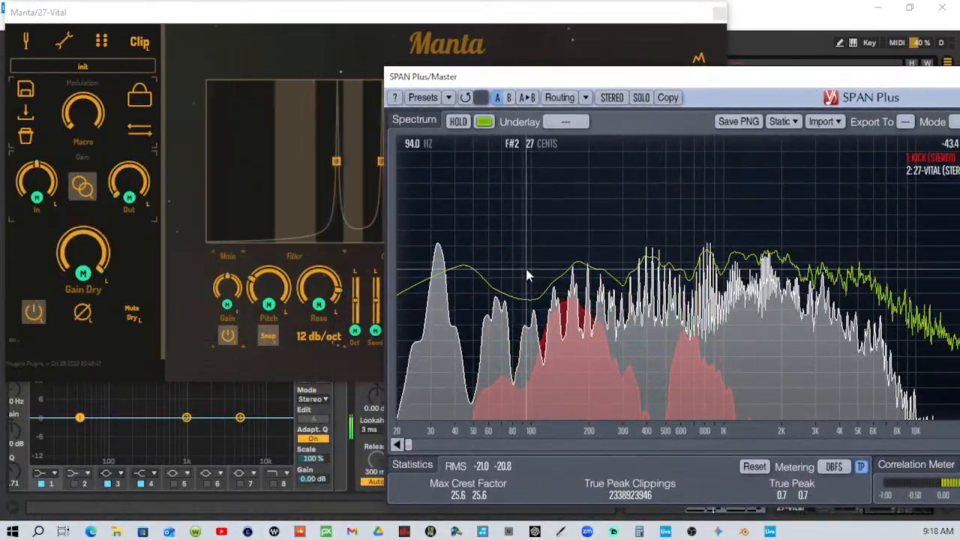
drag(131, 186, 131, 148)
drag(129, 182, 129, 143)
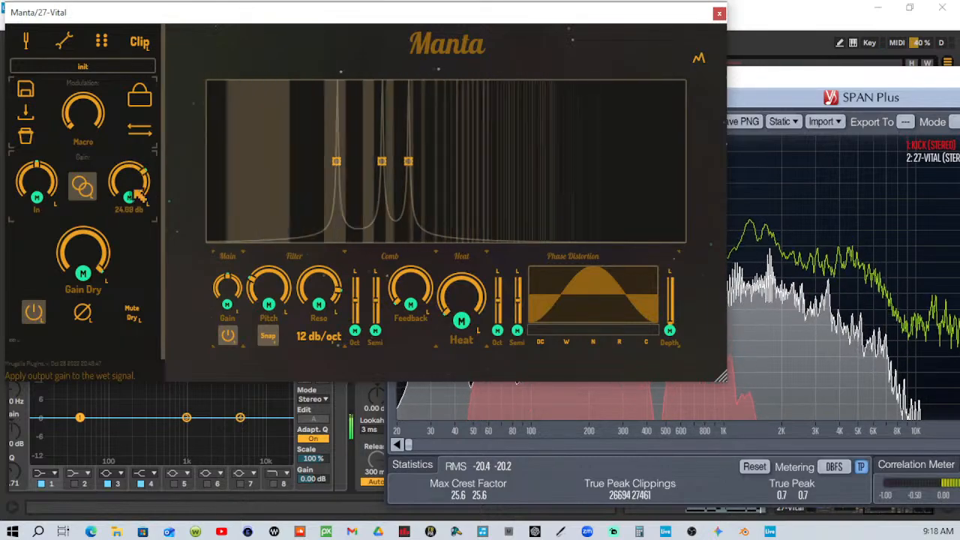
Uncover more of SPAN Plus and lower the gain of Manta's 180 Hz band until its peak almost flattens.
drag(544, 17, 347, 6)
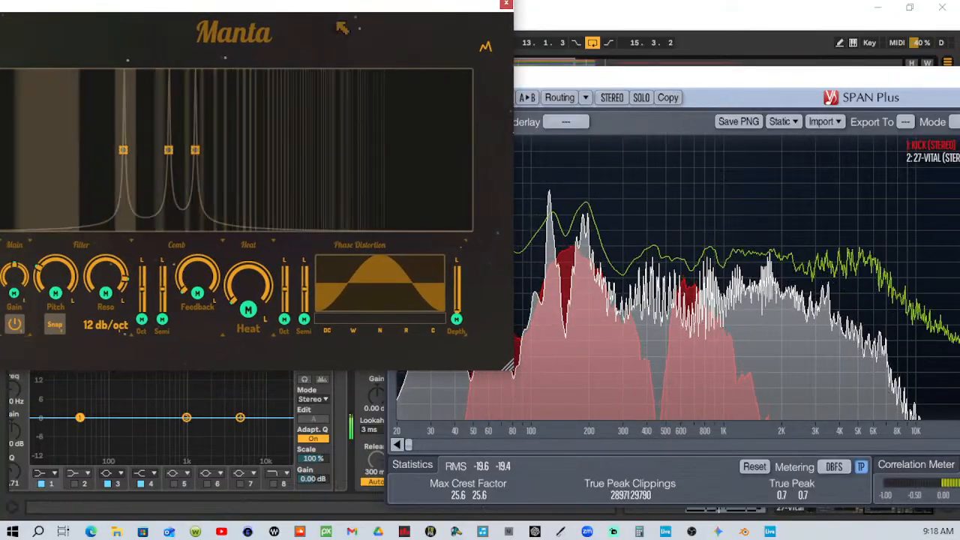
drag(215, 151, 220, 162)
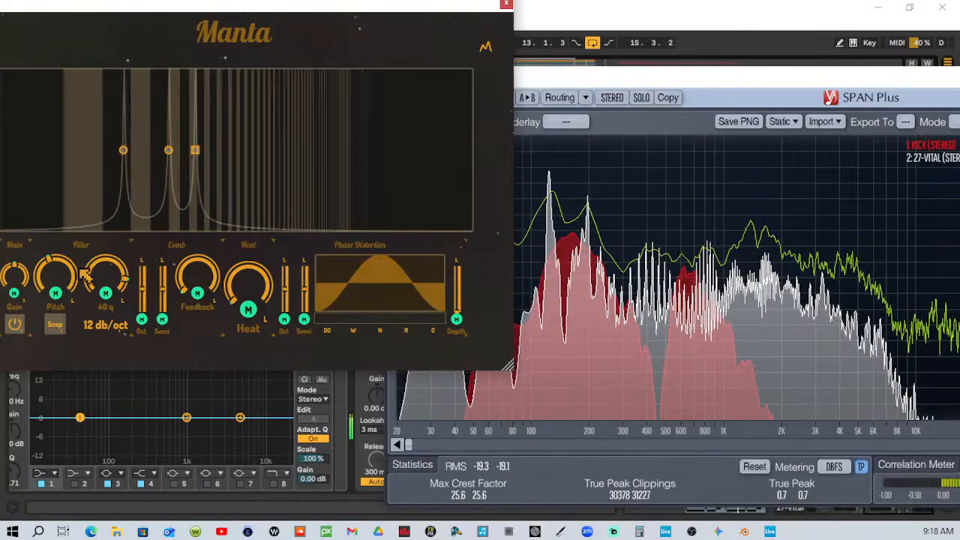
drag(13, 277, 13, 329)
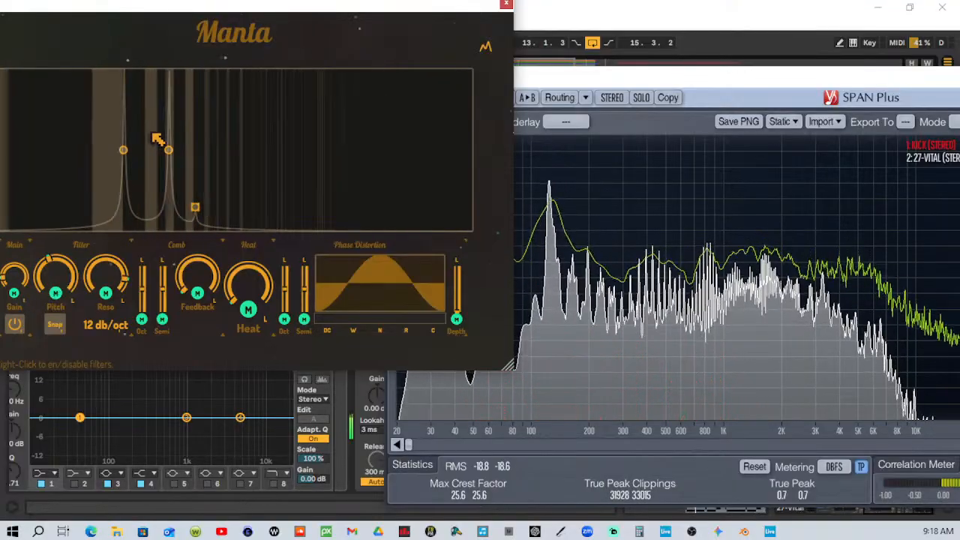
Set Manta aside to compare the 27 Vital and kick spectra in the Master's SPAN Plus, and put SPAN Plus away.
drag(322, 5, 199, 23)
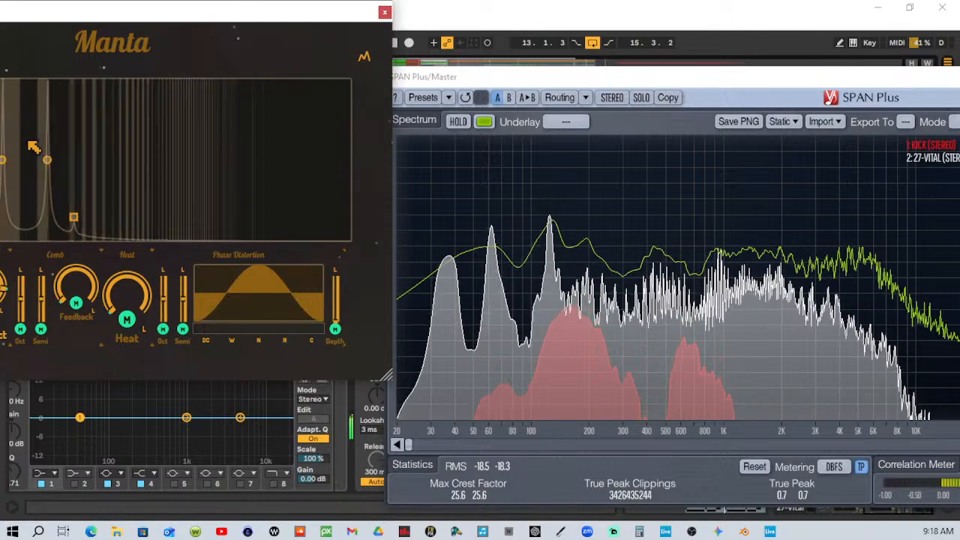
drag(118, 10, 0, 81)
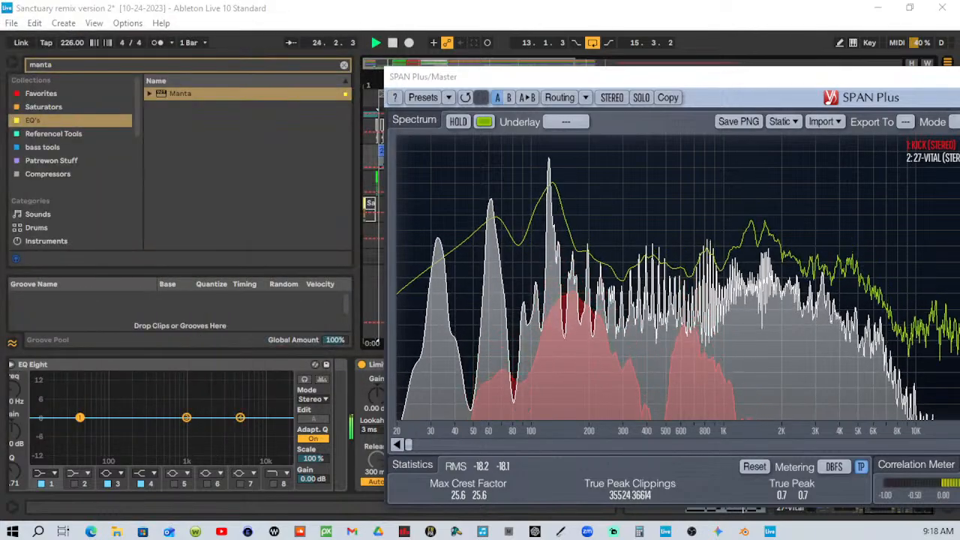
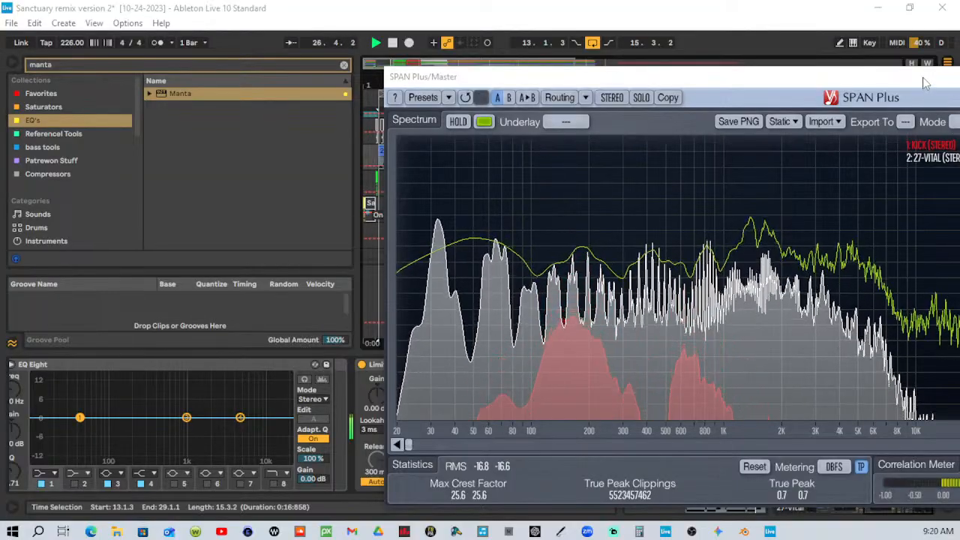
drag(926, 80, 653, 132)
click(800, 129)
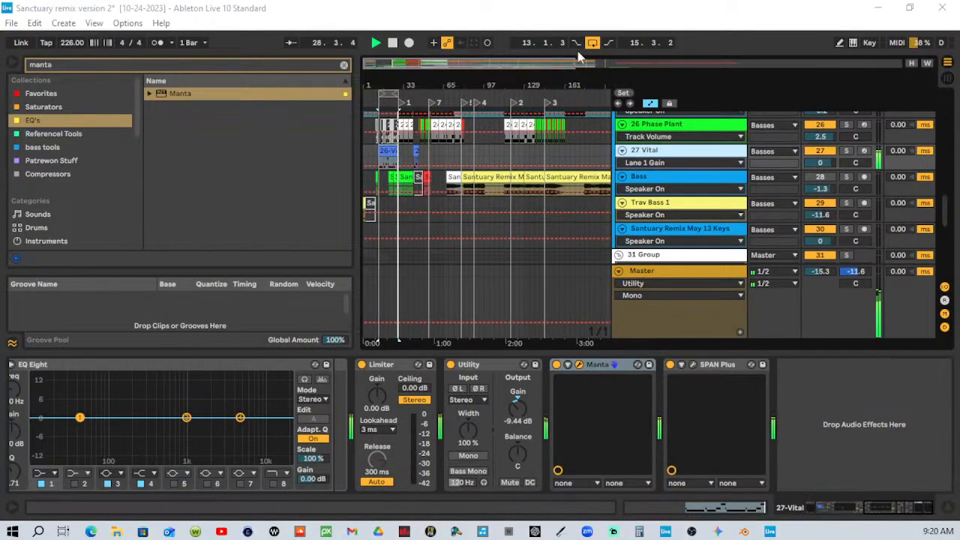
Switch off looping, zoom in on the start of the arrangement and let playback run past bar 29.
click(403, 85)
drag(403, 86, 414, 112)
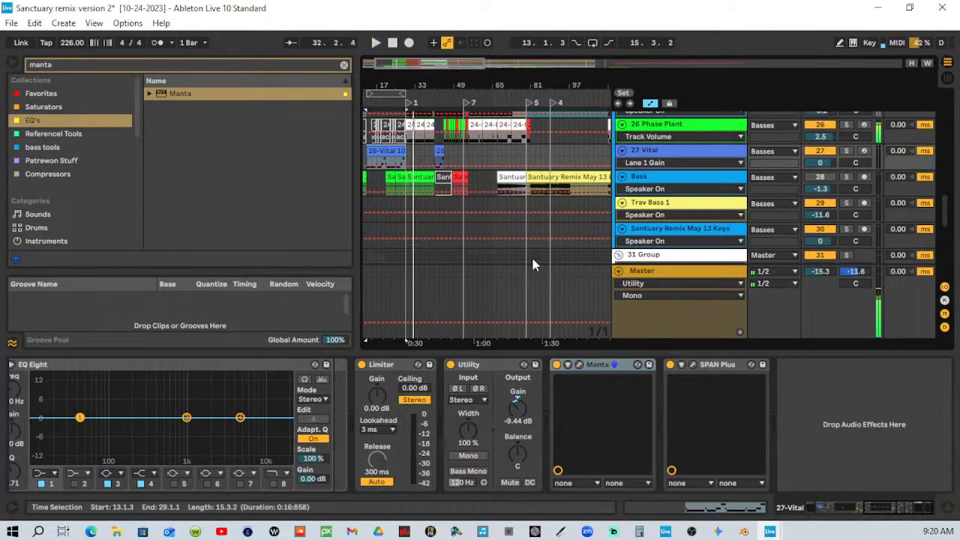
Display the Master track's device chain, and collapse and reopen the browser.
click(694, 271)
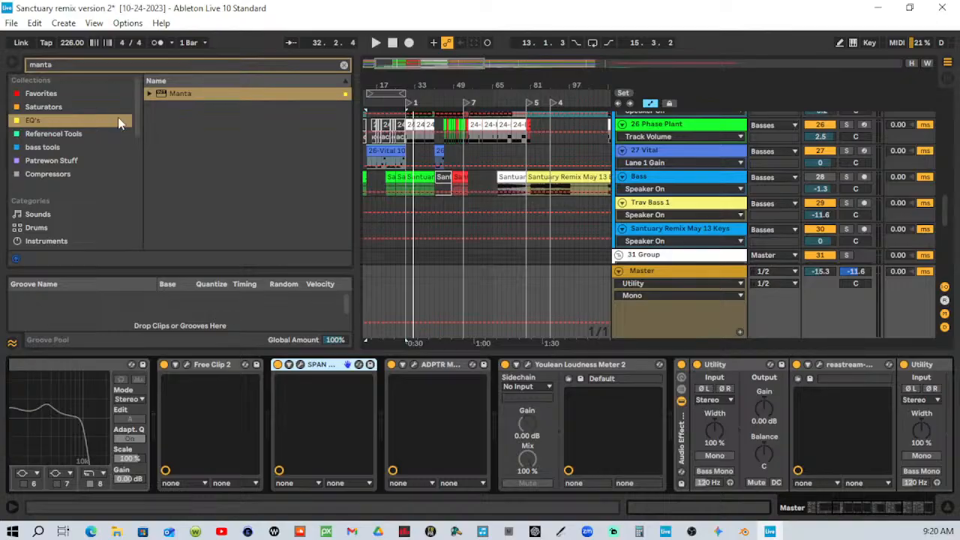
click(70, 67)
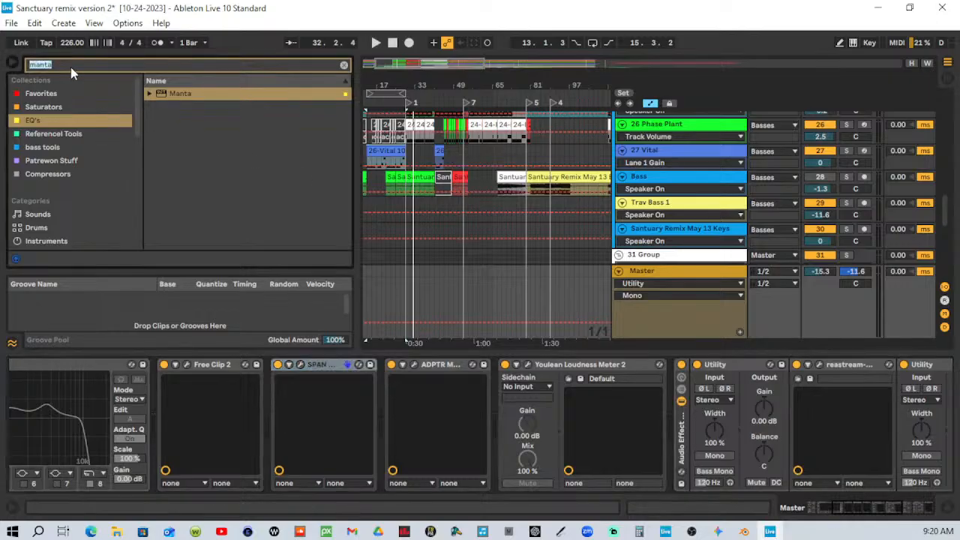
click(12, 62)
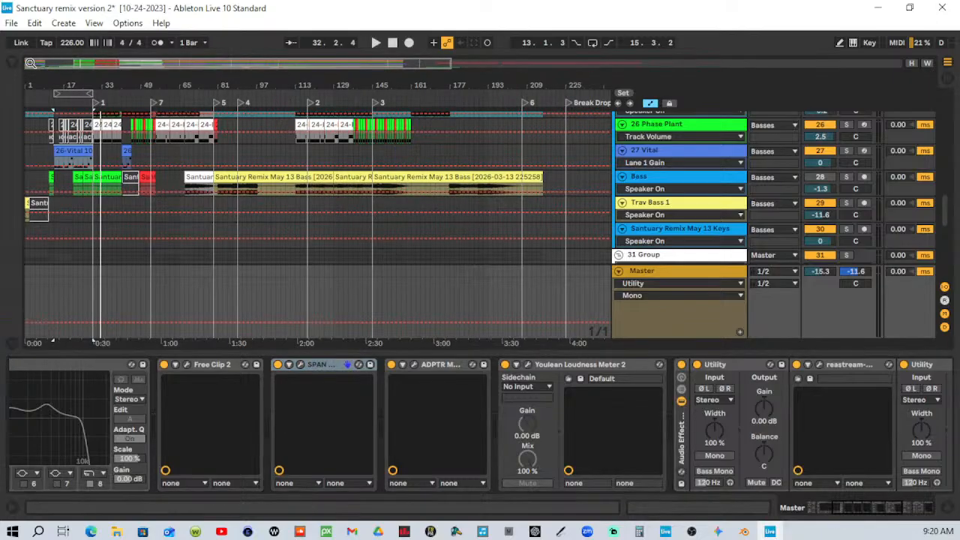
click(12, 64)
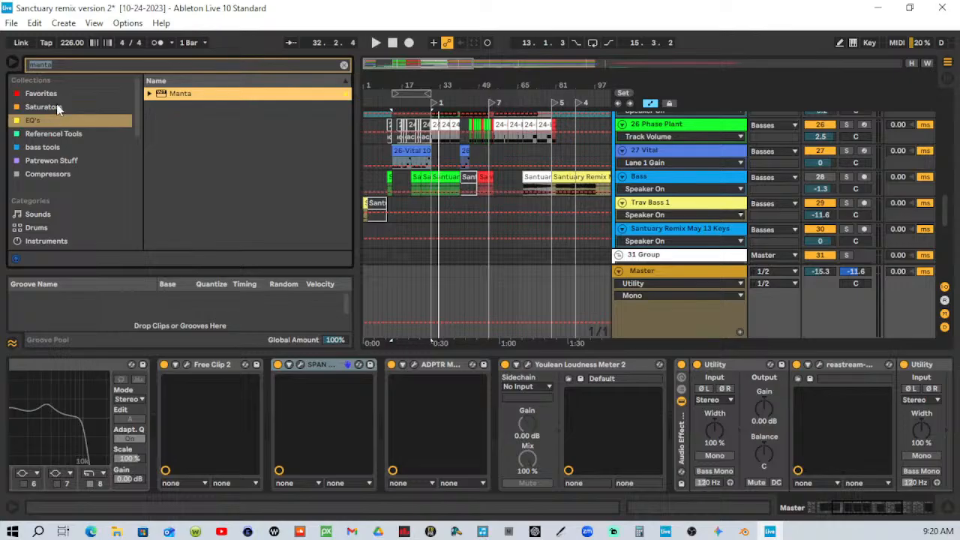
Search the browser's Plug-Ins category for "waves".
click(53, 162)
scroll(49, 200, down, 5)
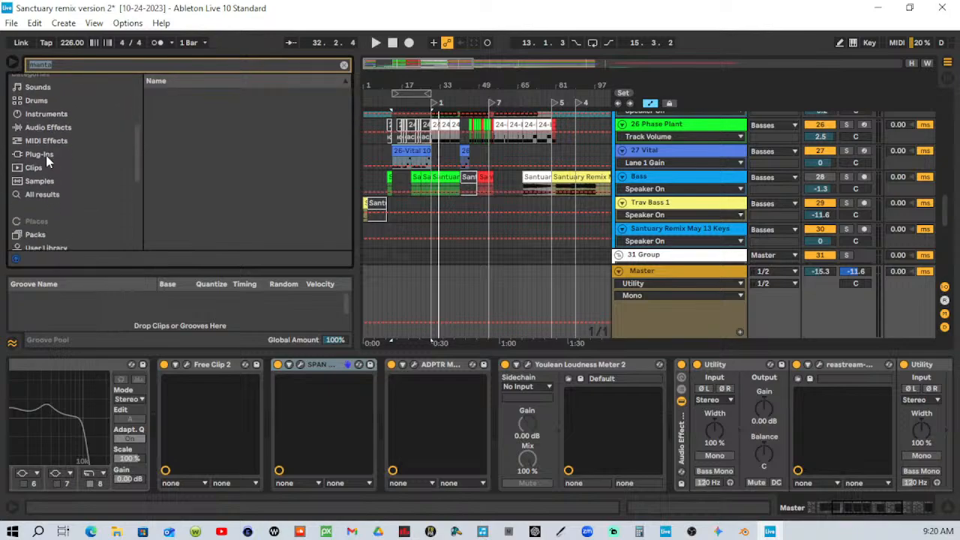
click(46, 156)
click(160, 67)
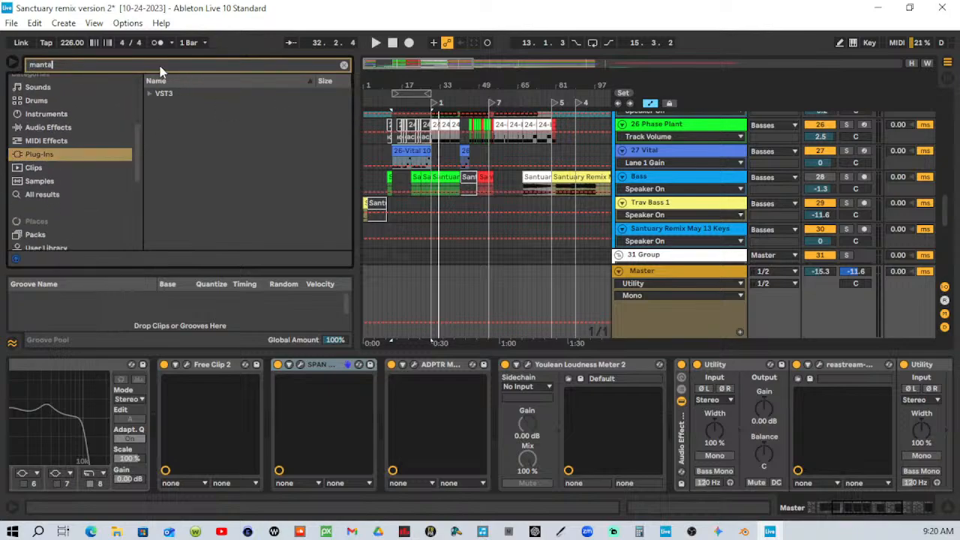
key(ctrl+a)
text(w)
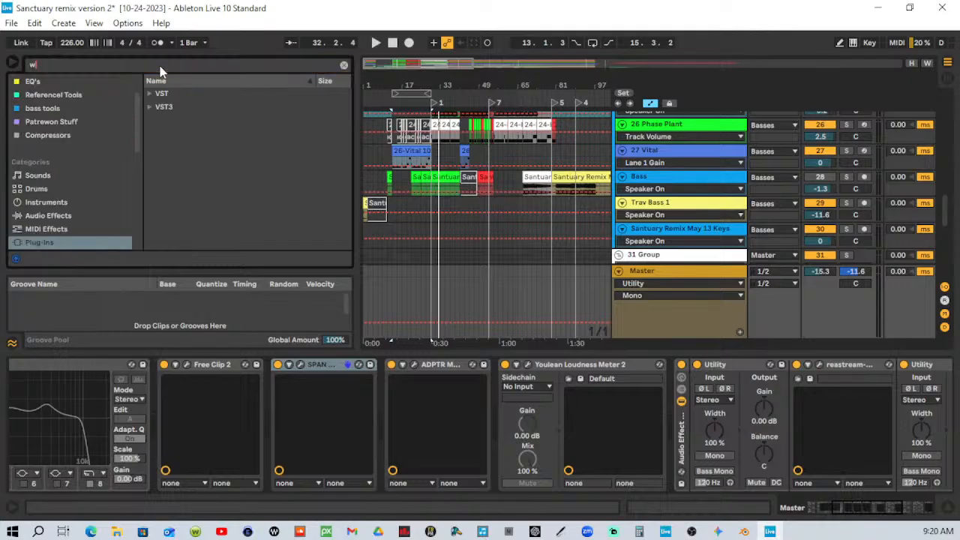
text(ave )
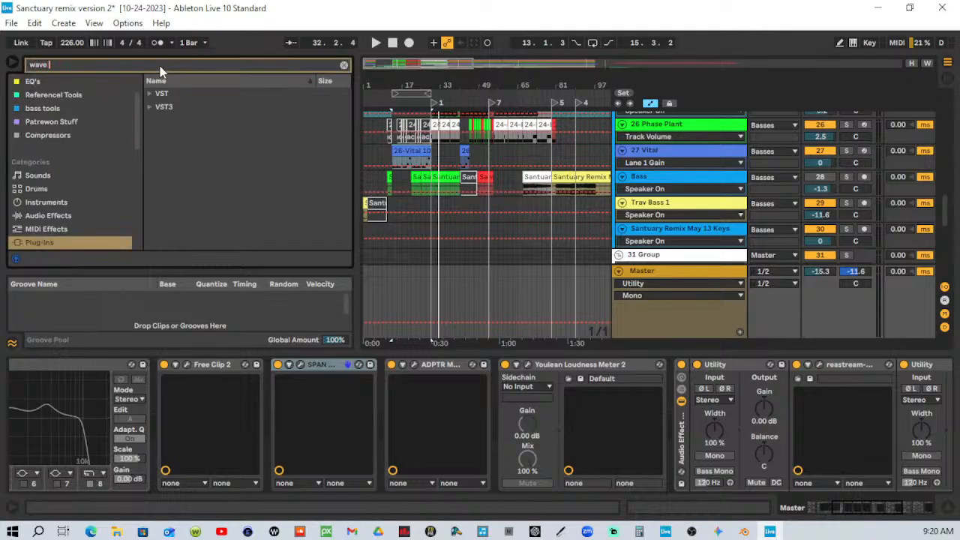
text(eq)
key(BackSpace)
key(BackSpace)
text(s eq)
key(BackSpace)
key(BackSpace)
key(BackSpace)
Expand the Waves VST3 folder and add Curves Resolve Live Stereo to the Santuary Remix May 13 Keys track in the Basses group.
click(150, 106)
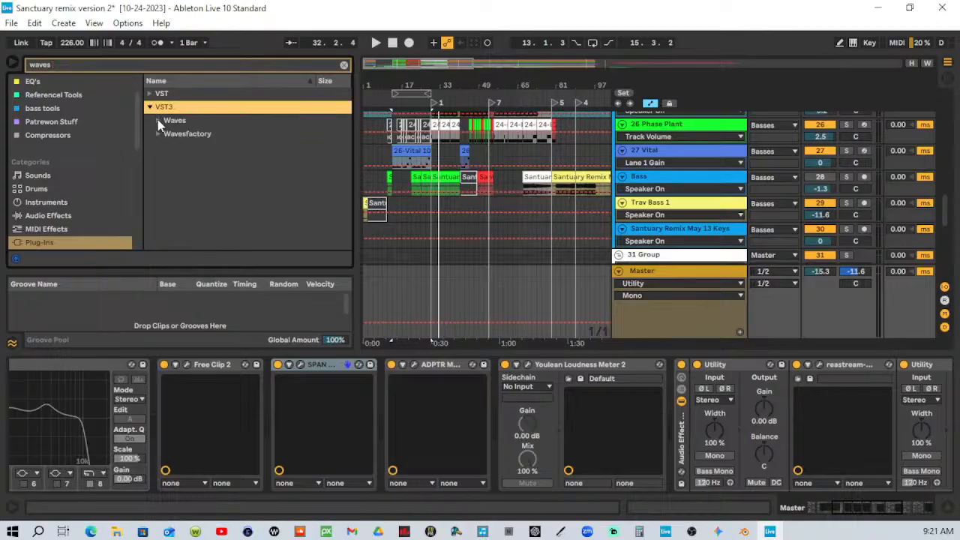
click(158, 120)
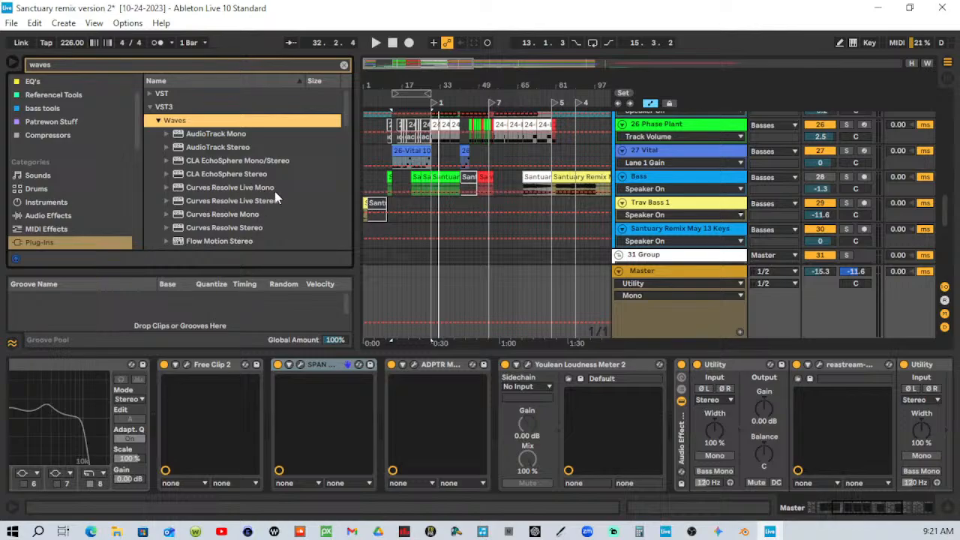
click(344, 66)
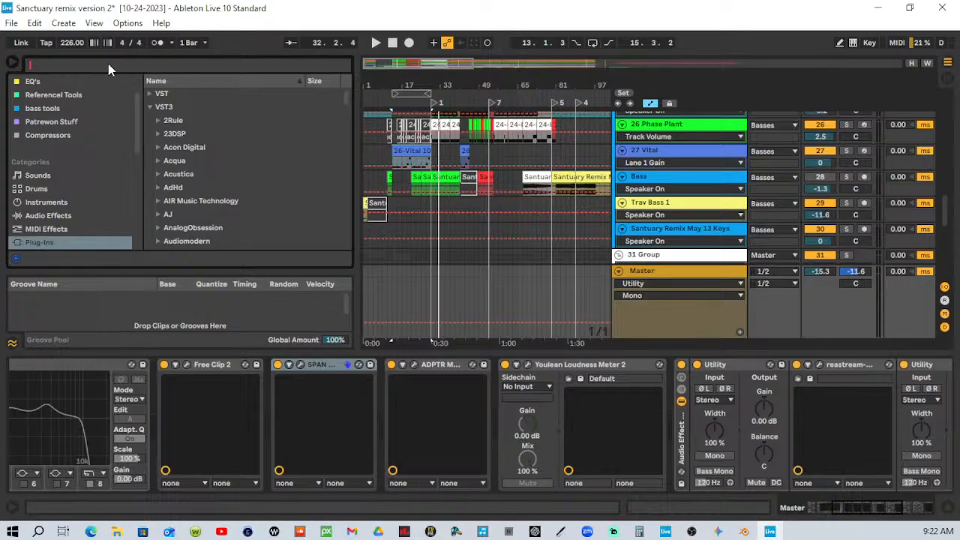
text(waves)
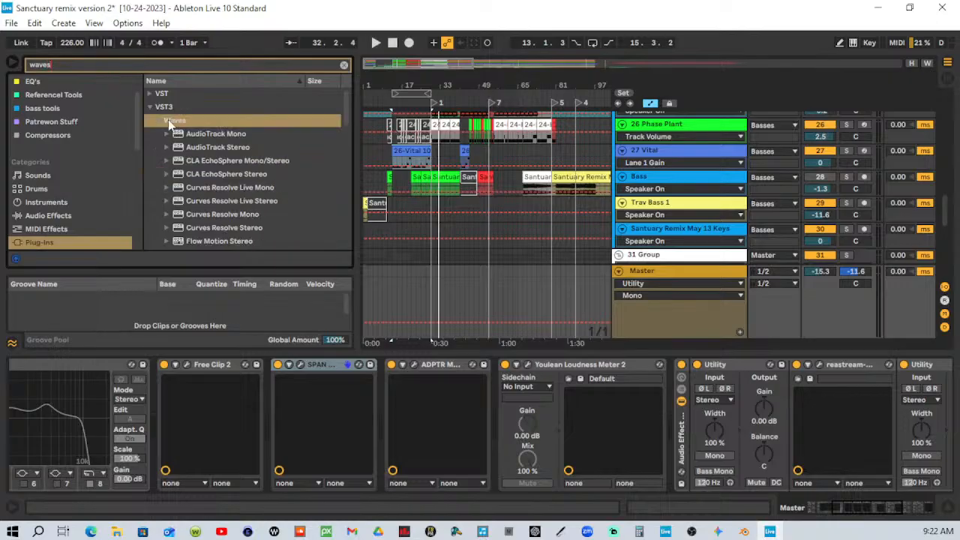
scroll(229, 187, down, 1)
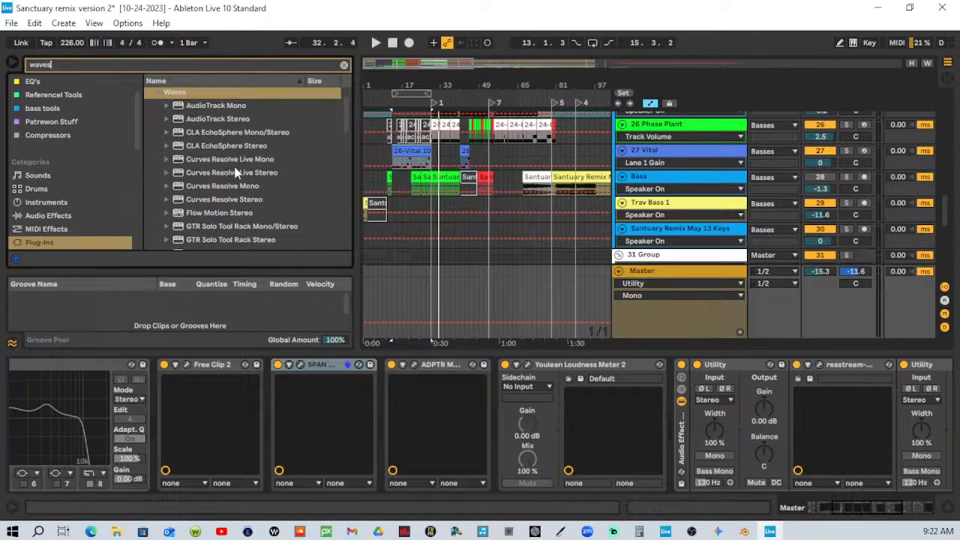
drag(235, 172, 388, 250)
drag(573, 276, 604, 218)
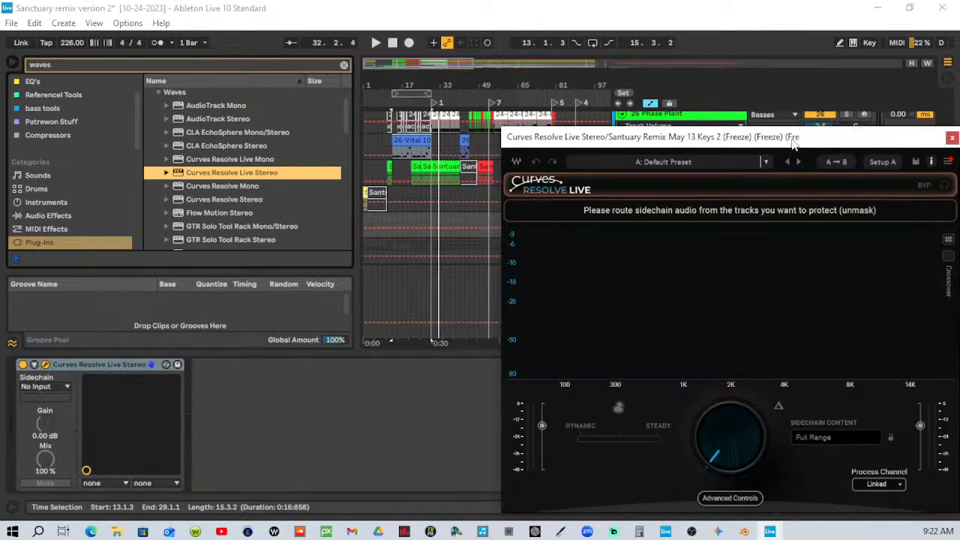
Reposition the Curves Resolve Live window, raise its main intensity knob past 60, and route its sidechain from 31-Group.
drag(793, 140, 420, 70)
drag(359, 368, 359, 307)
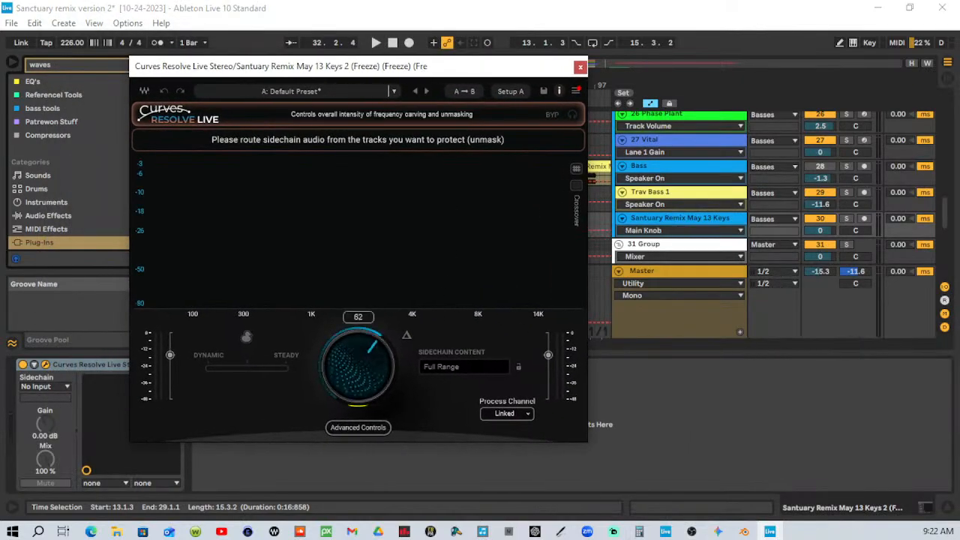
click(67, 387)
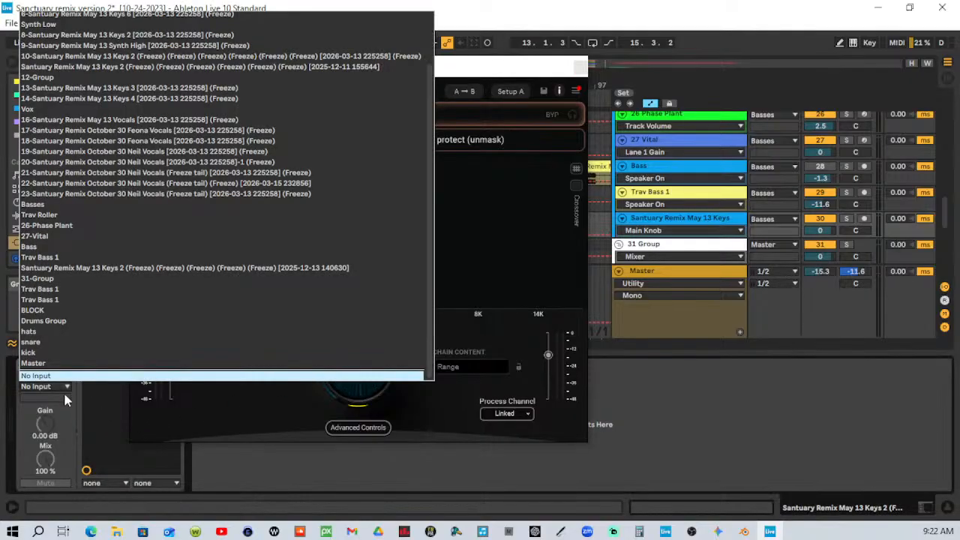
click(54, 279)
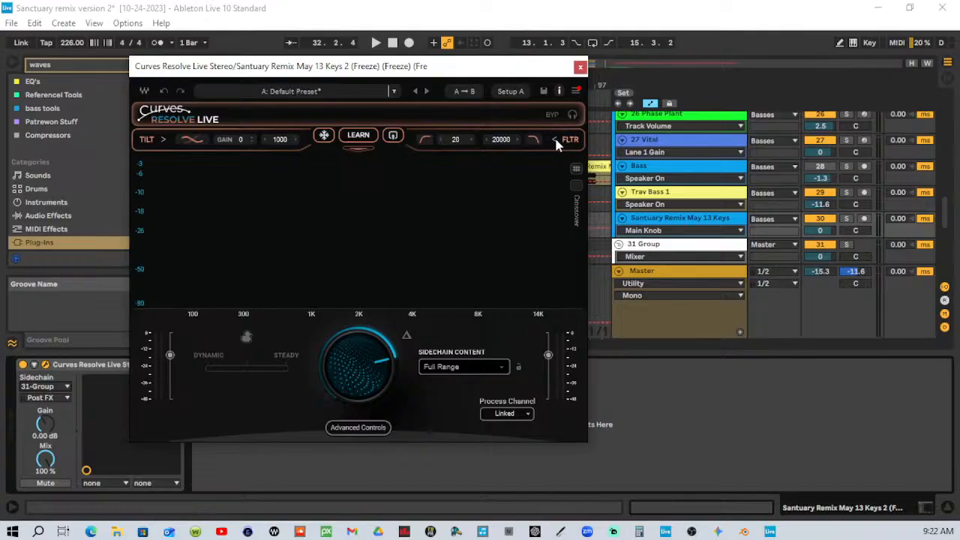
Cycle the sidechain filters' slopes, and set the high-pass frequency to about 189 Hz and the low-pass to about 16331 Hz.
click(534, 141)
click(538, 143)
click(538, 143)
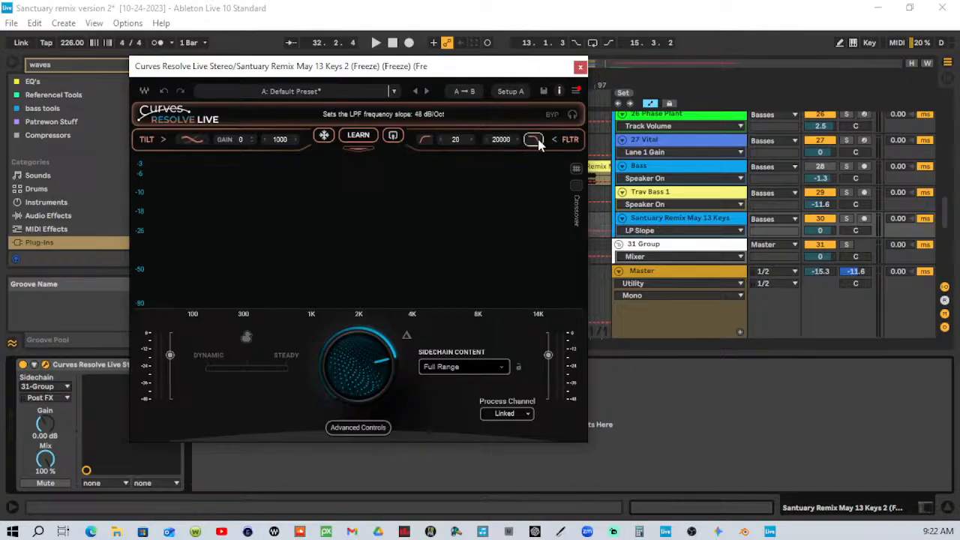
click(425, 142)
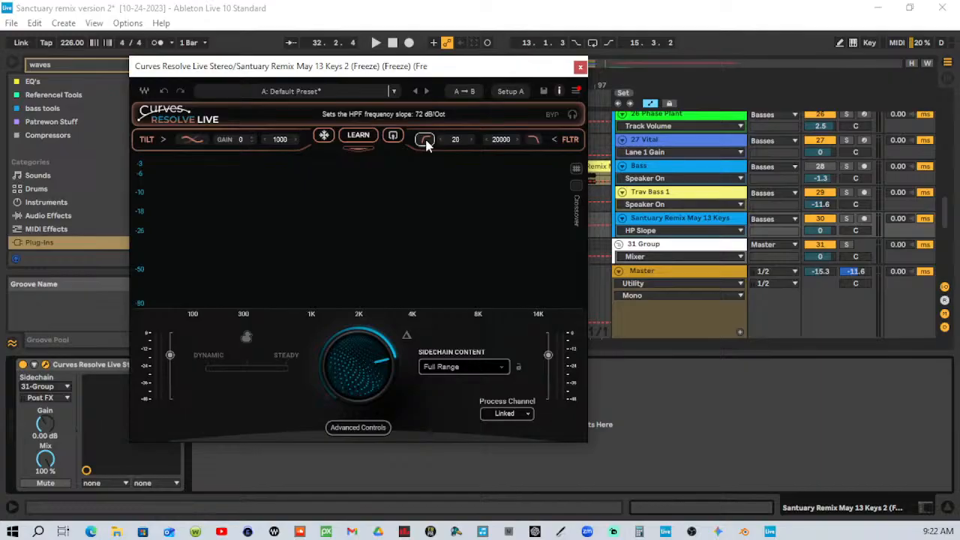
click(425, 142)
click(424, 142)
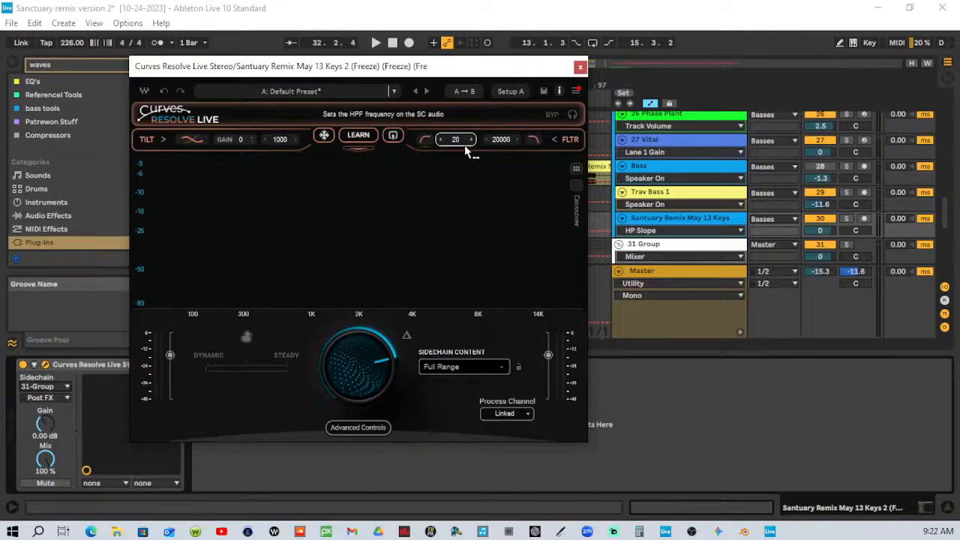
drag(454, 142, 454, 107)
drag(502, 141, 503, 159)
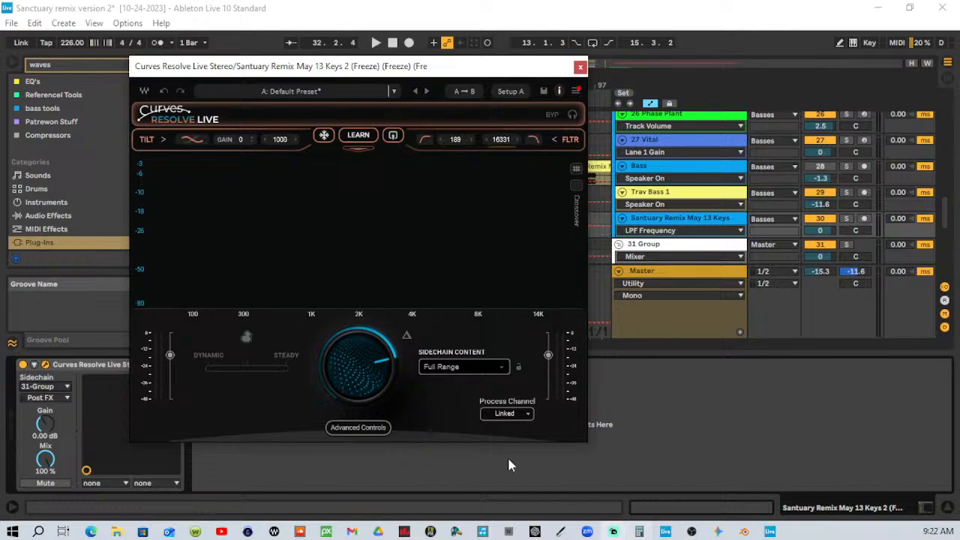
Set the sidechain content to Vocals, raise the process levels of the second and third bands and lower the fourth.
click(502, 368)
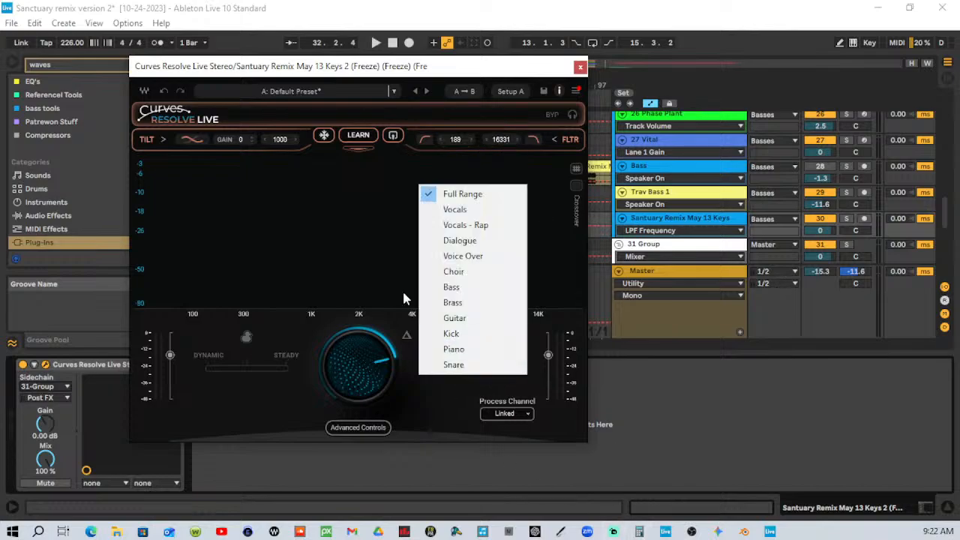
click(470, 209)
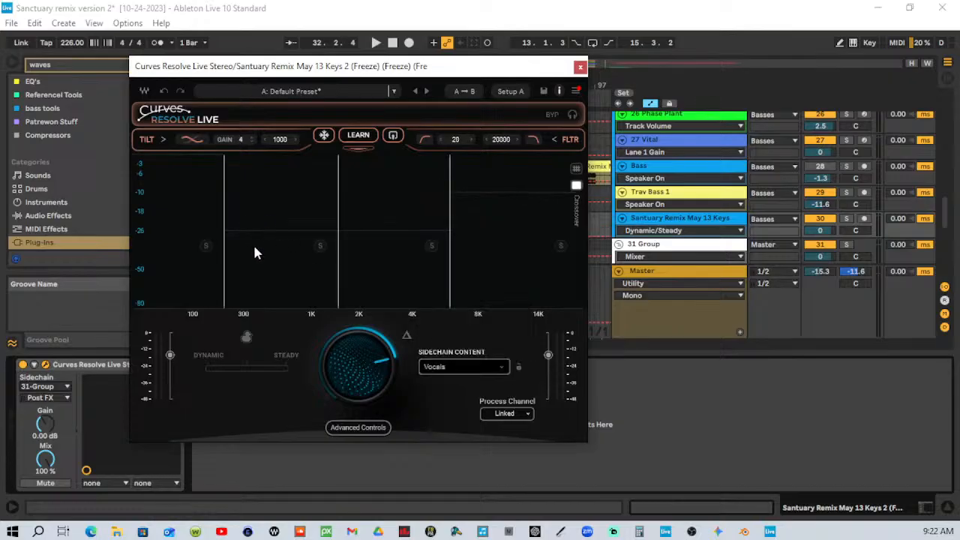
mouse_move(260, 231)
mouse_down()
mouse_move(260, 203)
mouse_move(259, 213)
mouse_up()
drag(390, 231, 390, 200)
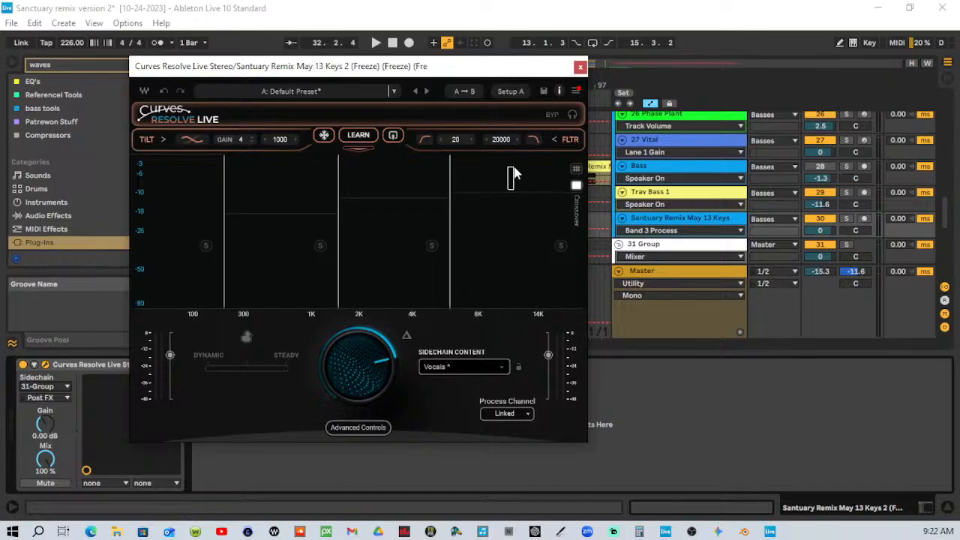
drag(513, 174, 515, 222)
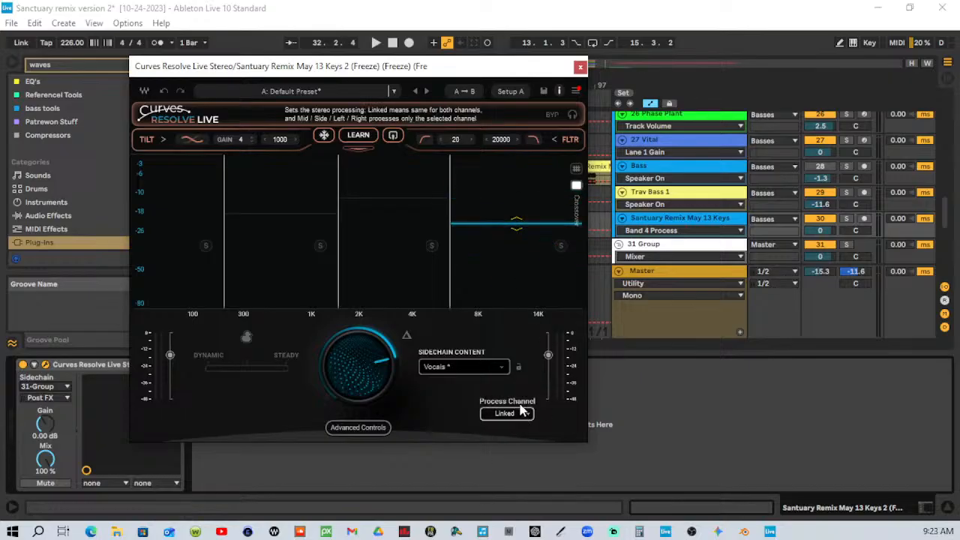
Try the Kick sidechain content, switch it to Piano, and turn the main intensity knob up to maximum.
click(463, 367)
click(460, 337)
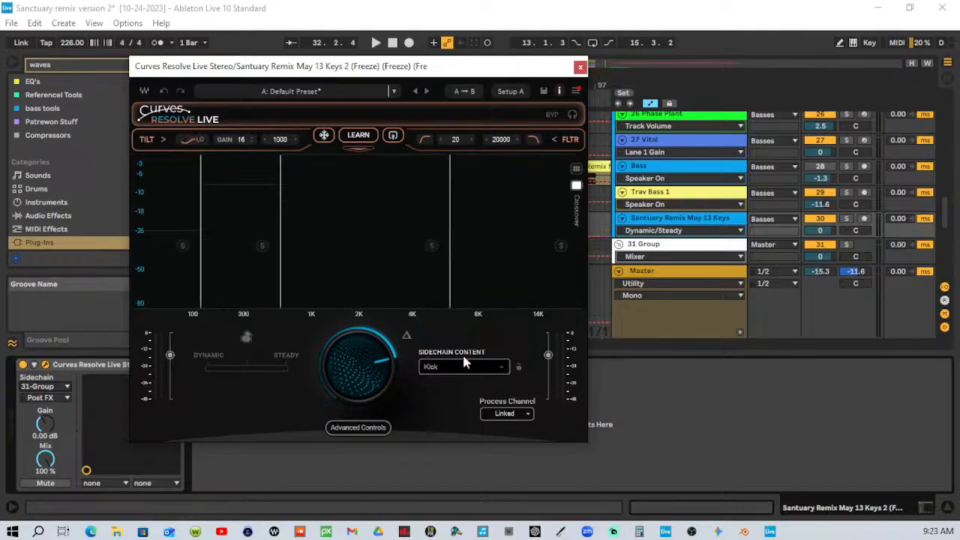
click(464, 366)
click(463, 351)
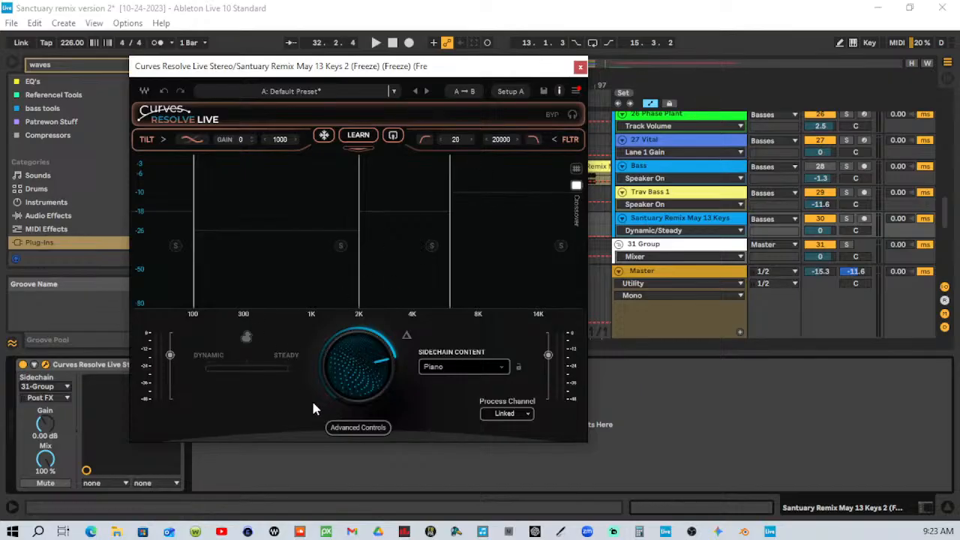
mouse_move(359, 364)
mouse_down()
mouse_move(359, 384)
mouse_move(362, 360)
mouse_up()
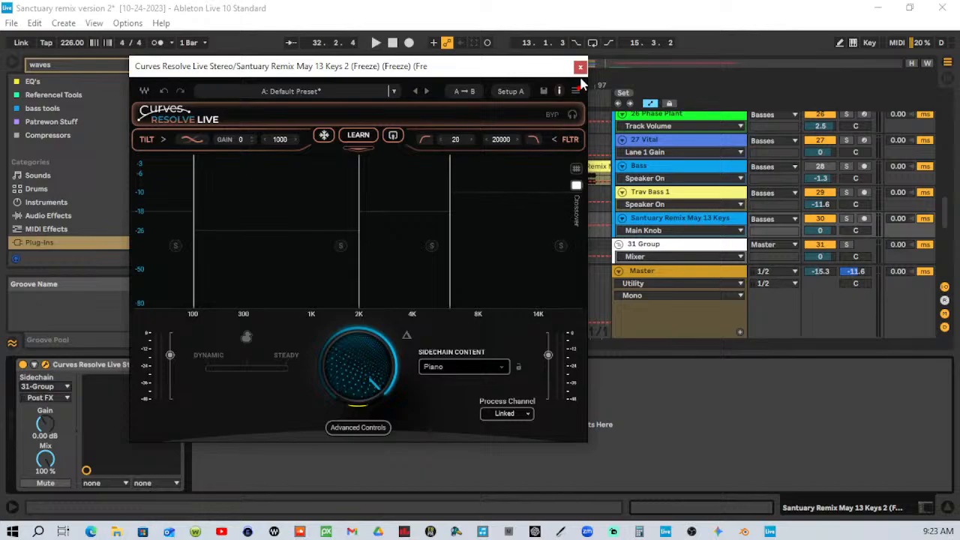
Look through the Curves Resolve Live options and open its Update Available notification.
click(576, 91)
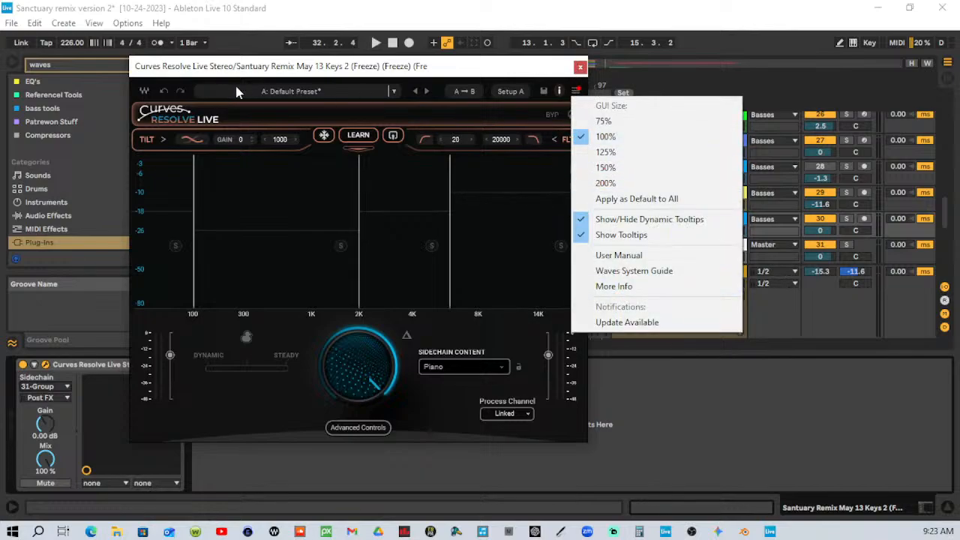
click(167, 115)
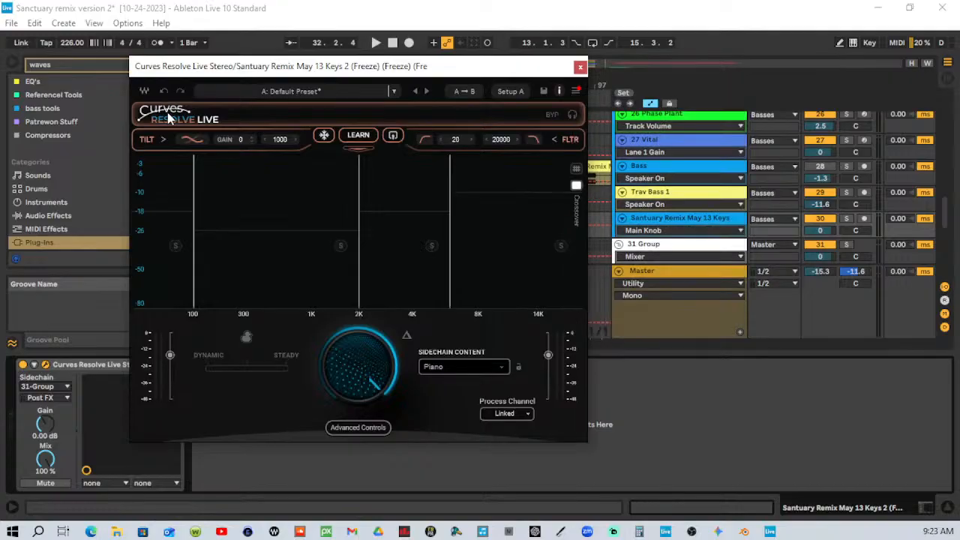
click(577, 91)
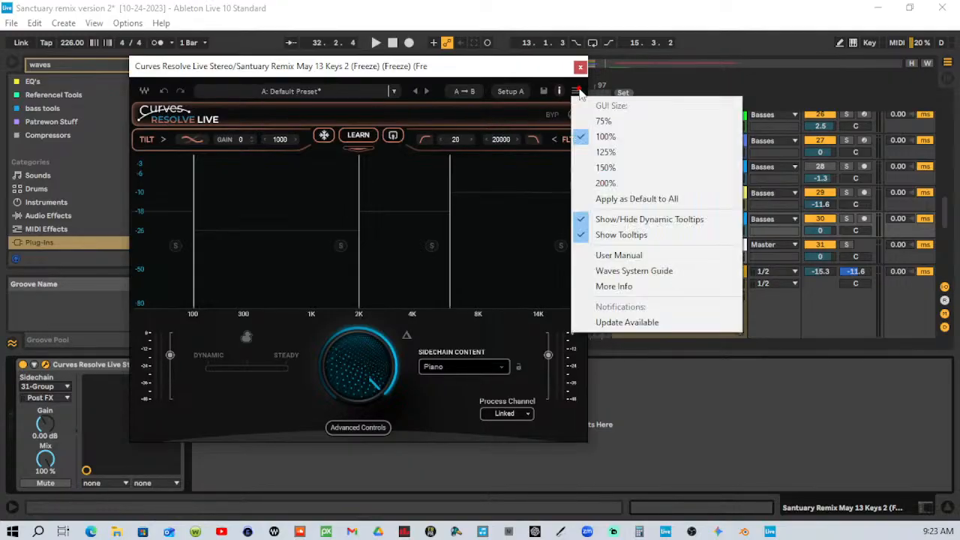
click(640, 324)
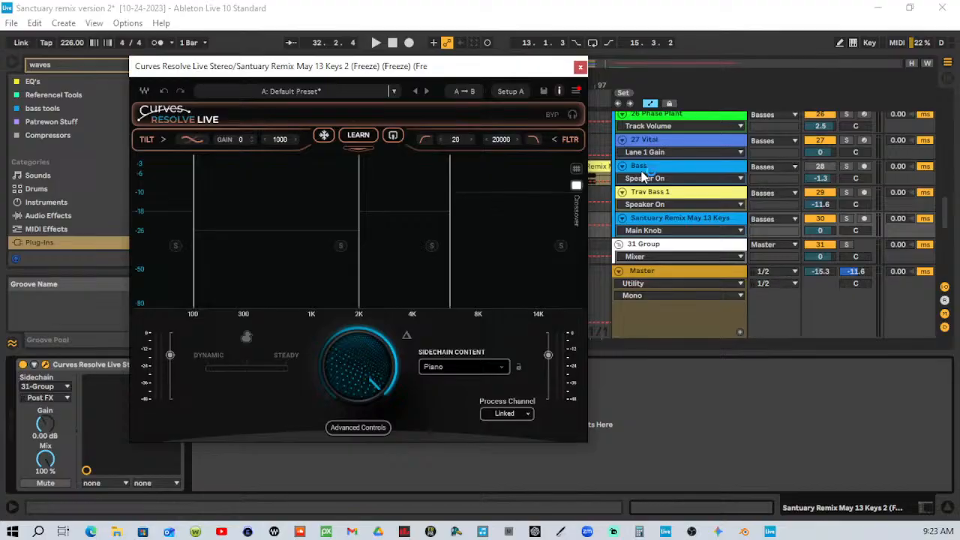